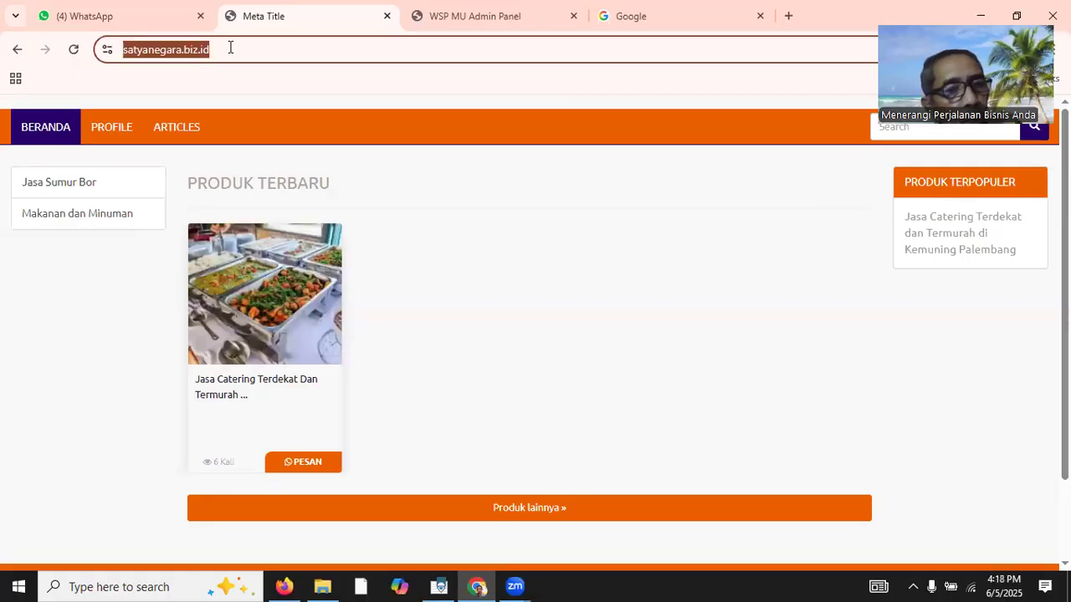
Open a blank Notepad document and enter the heading line "nama user" and "email", separated by spaces
left_click(230, 47)
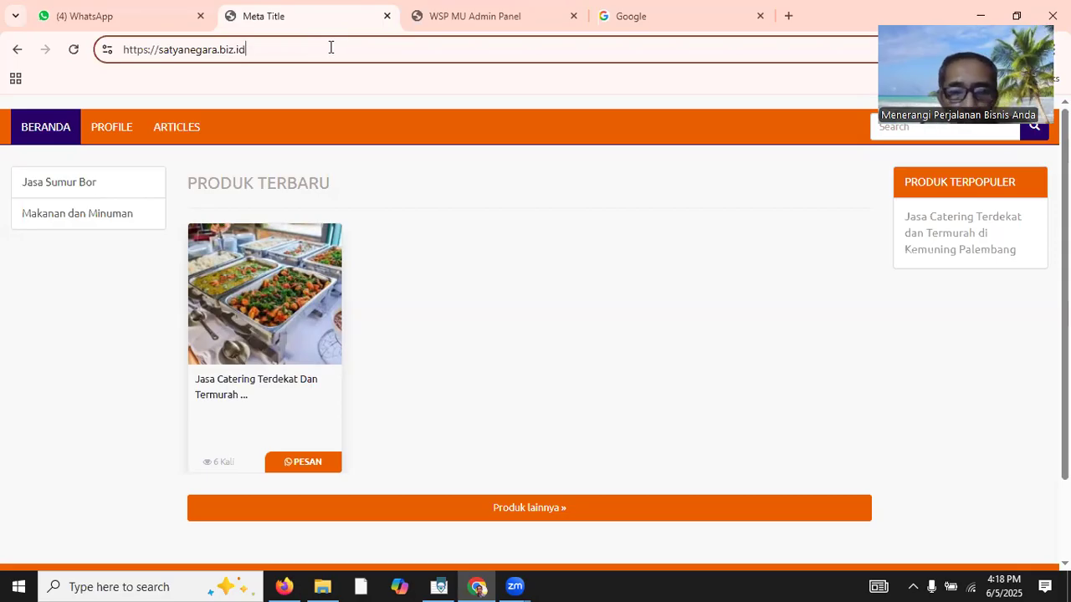
left_click(139, 585)
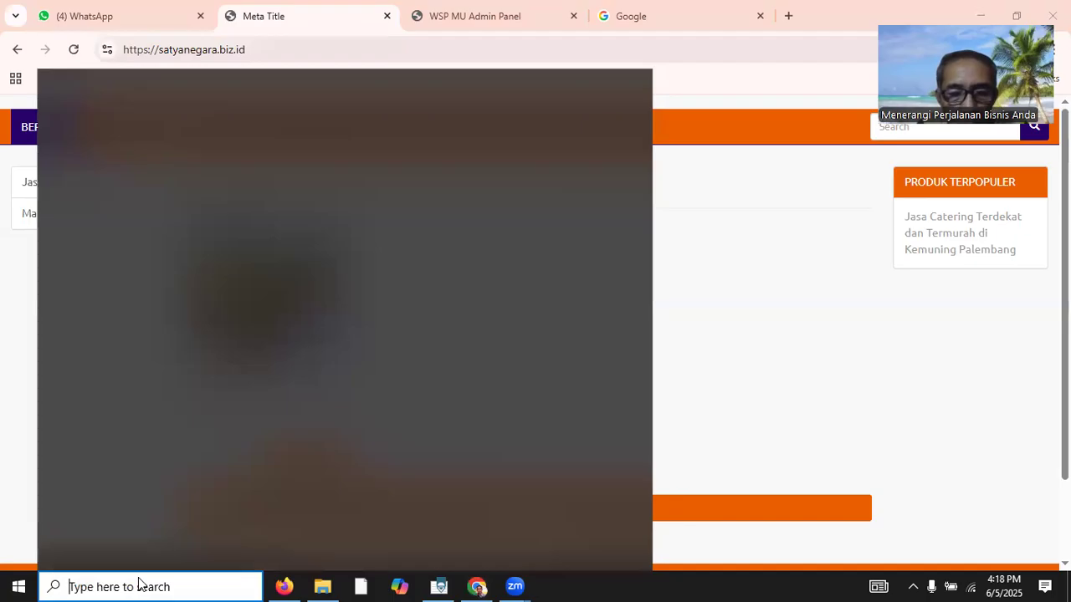
type("notepad")
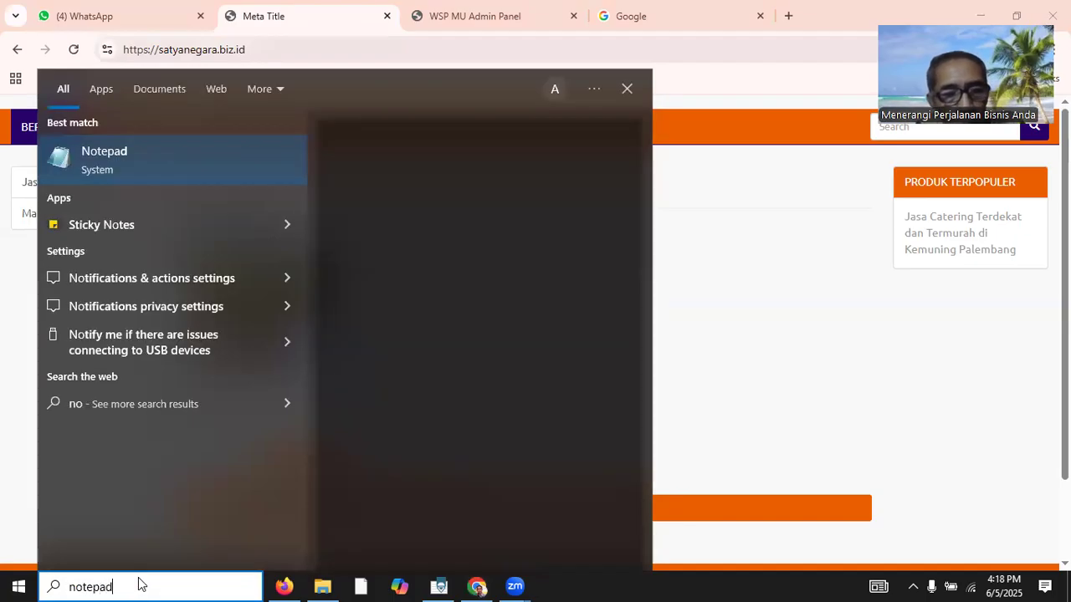
left_click(402, 272)
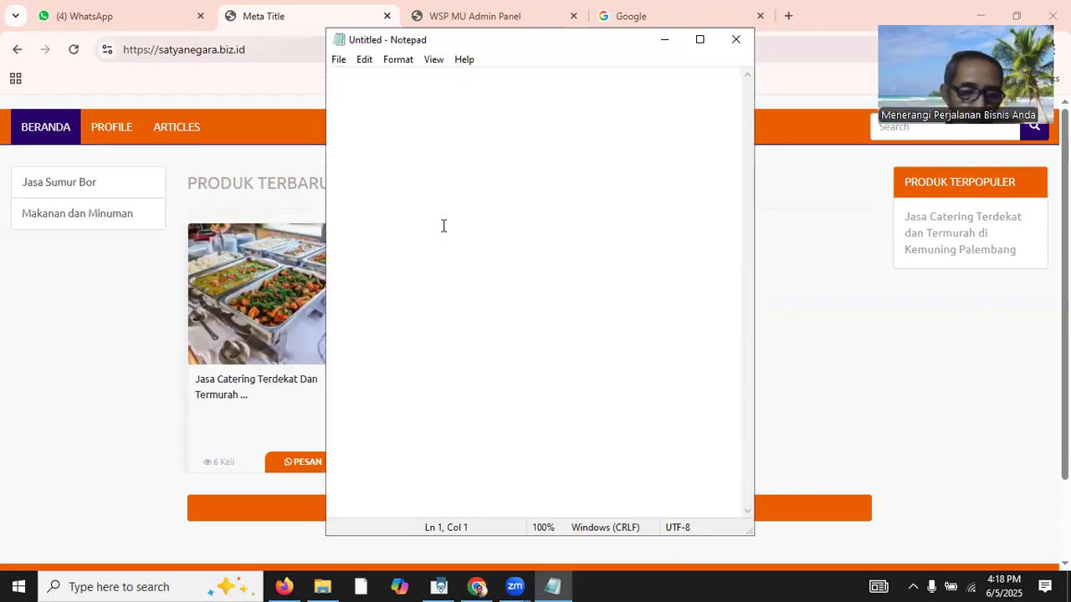
type("nama user")
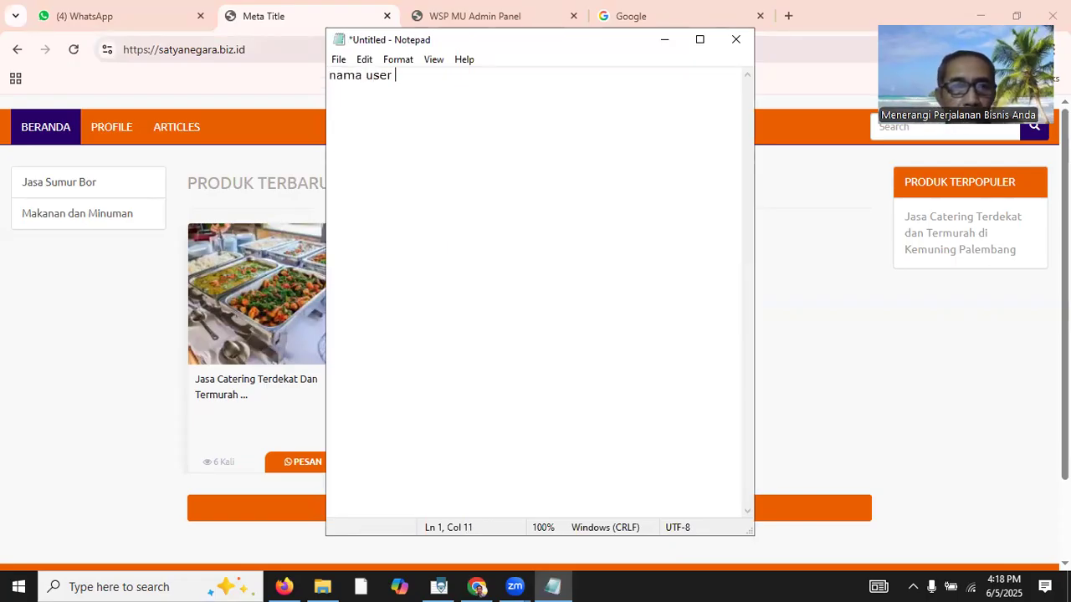
type("      email")
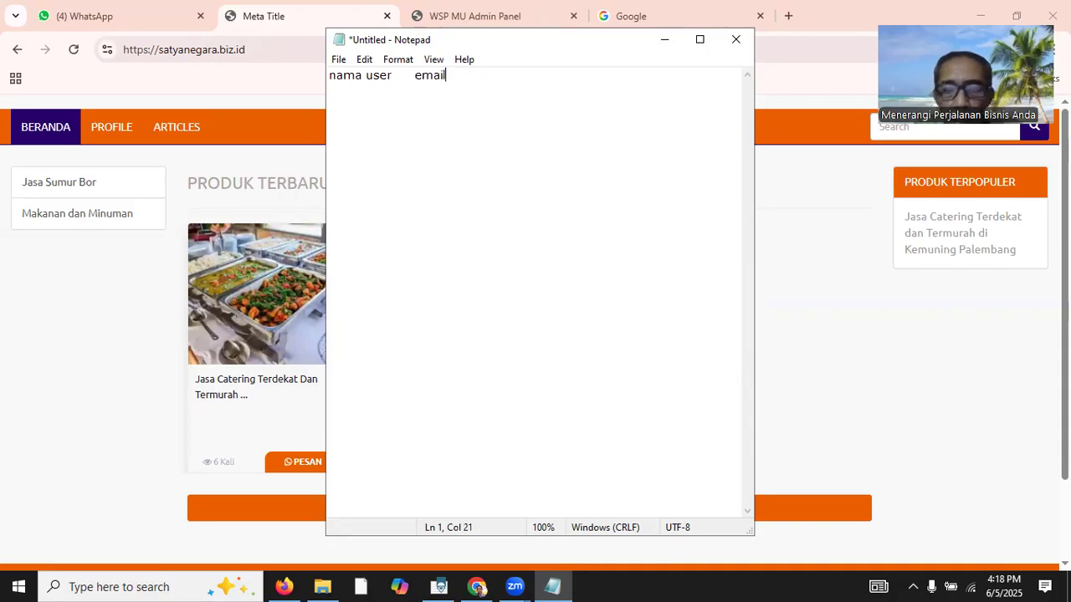
Add a line below the heading with the first user's name and e-mail address, separated by a dash
key("Return")
type("tony")
key("Tab")
key("Tab")
key("BackSpace")
key("BackSpace")
type("- ")
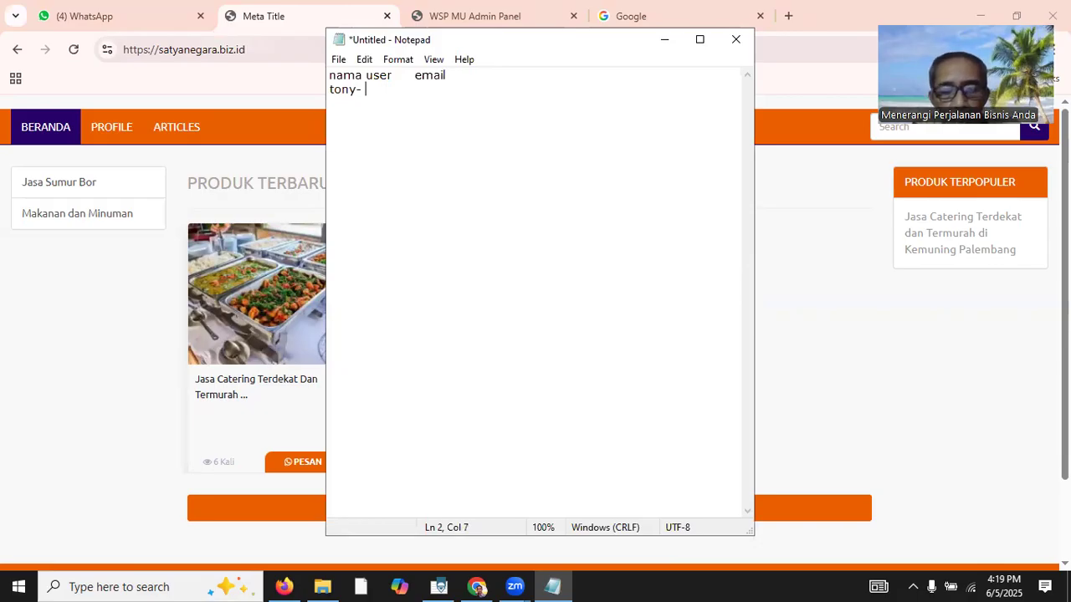
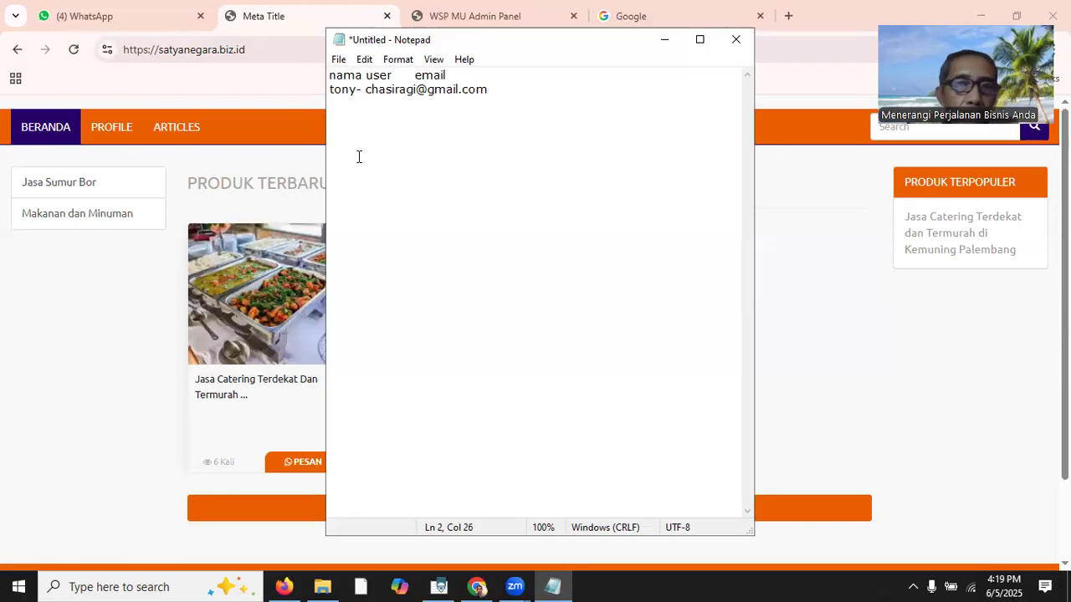
Number the first user entry "1." and add empty numbered lines "2." and "3." below it
left_click(329, 89)
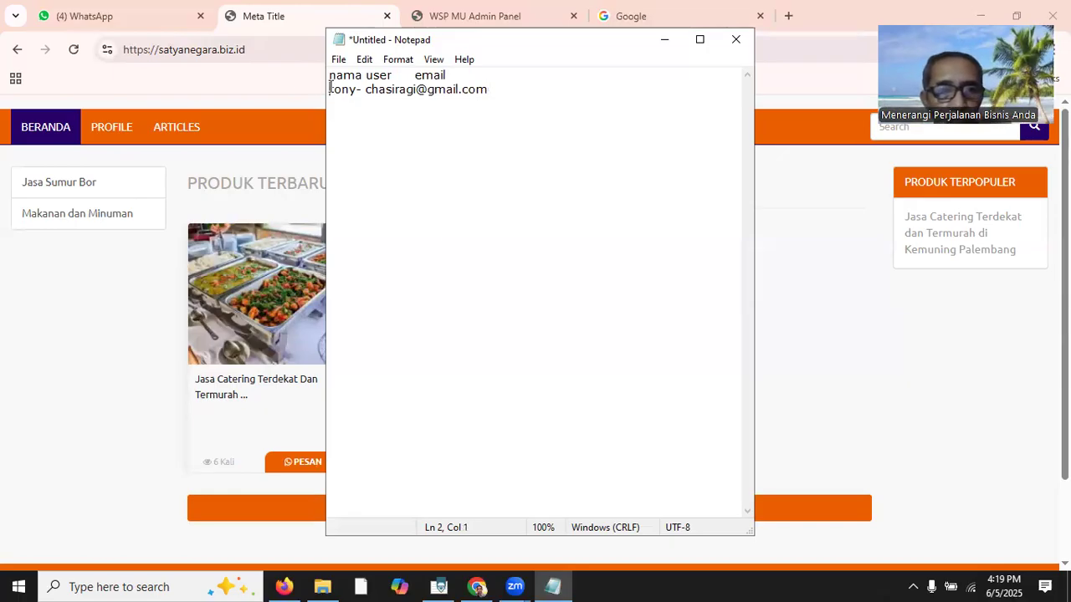
type("1.")
key("End")
key("Return")
type("2.")
key("Return")
type("3")
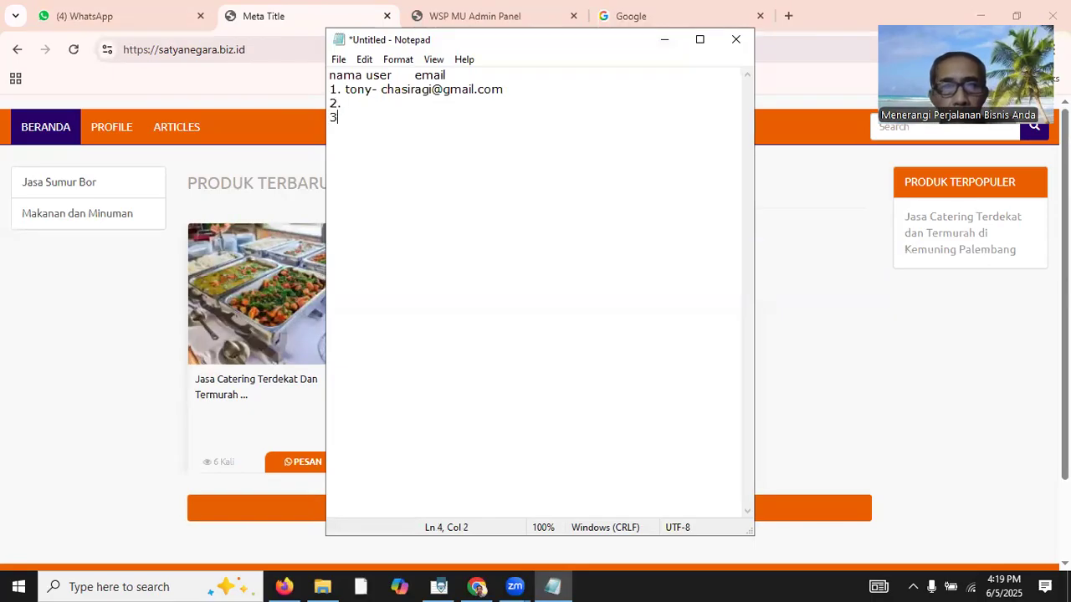
type(".")
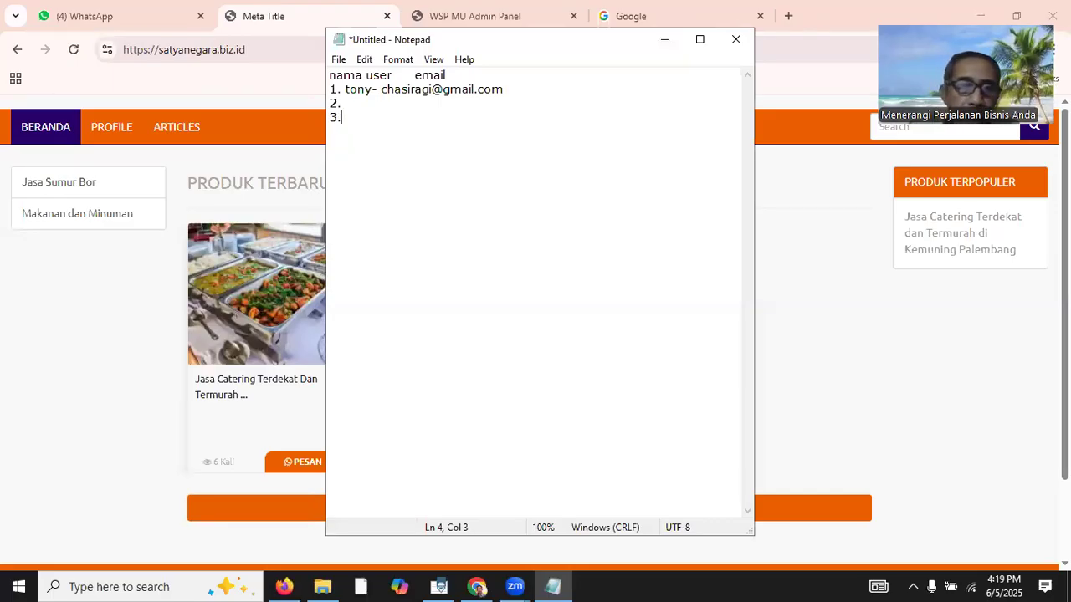
Return to the Notepad list from the website and highlight the first user's entry for review
left_click(110, 354)
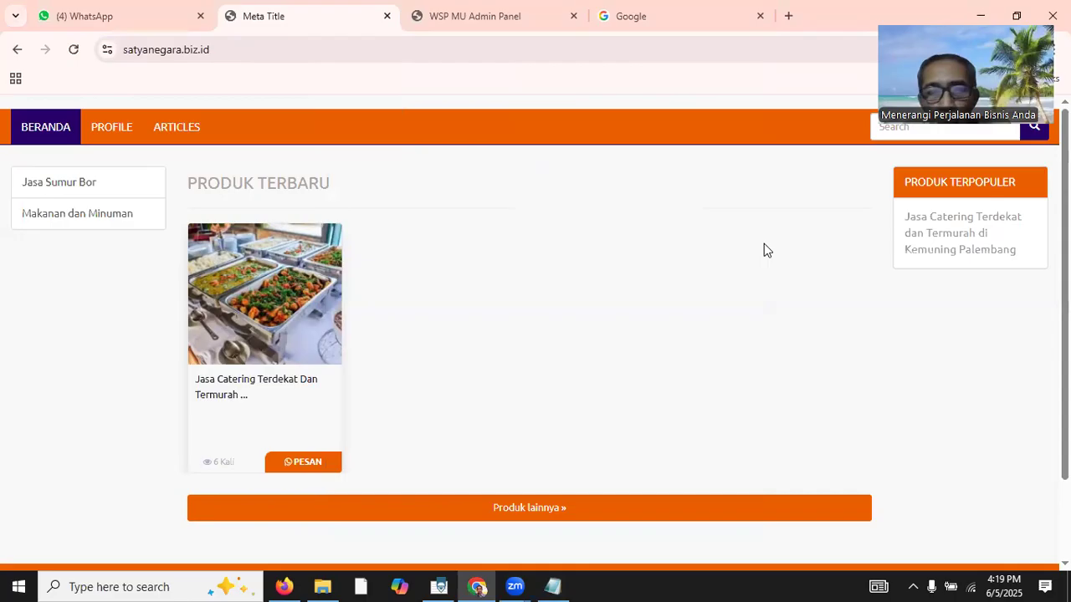
left_click(553, 585)
left_click(347, 89)
left_click_drag(346, 89, 381, 98)
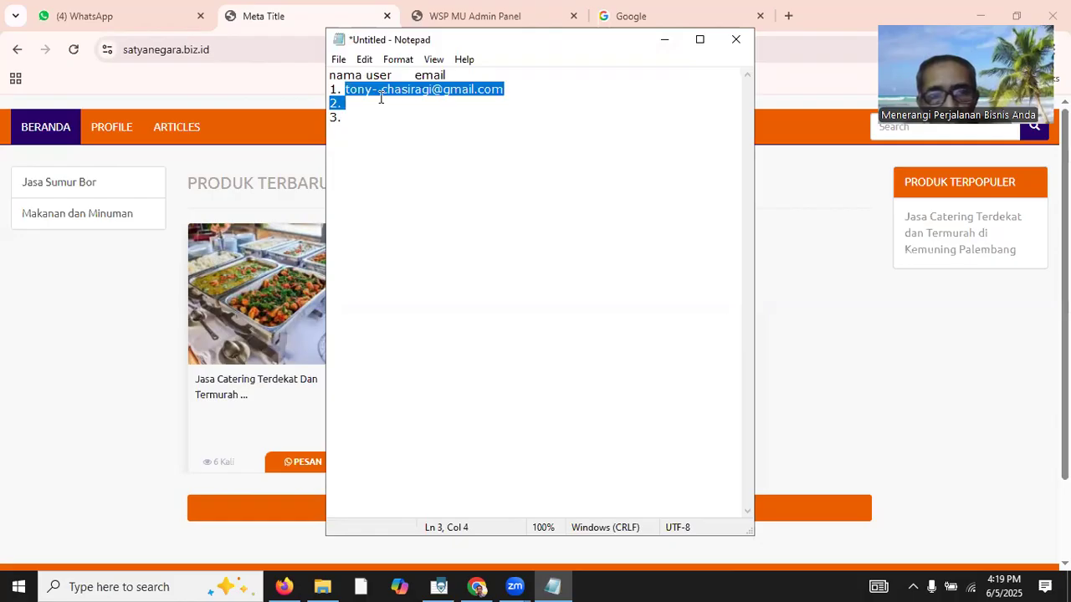
Examine the author name under the photo on the website's catering product page and return to the home page
left_click(248, 381)
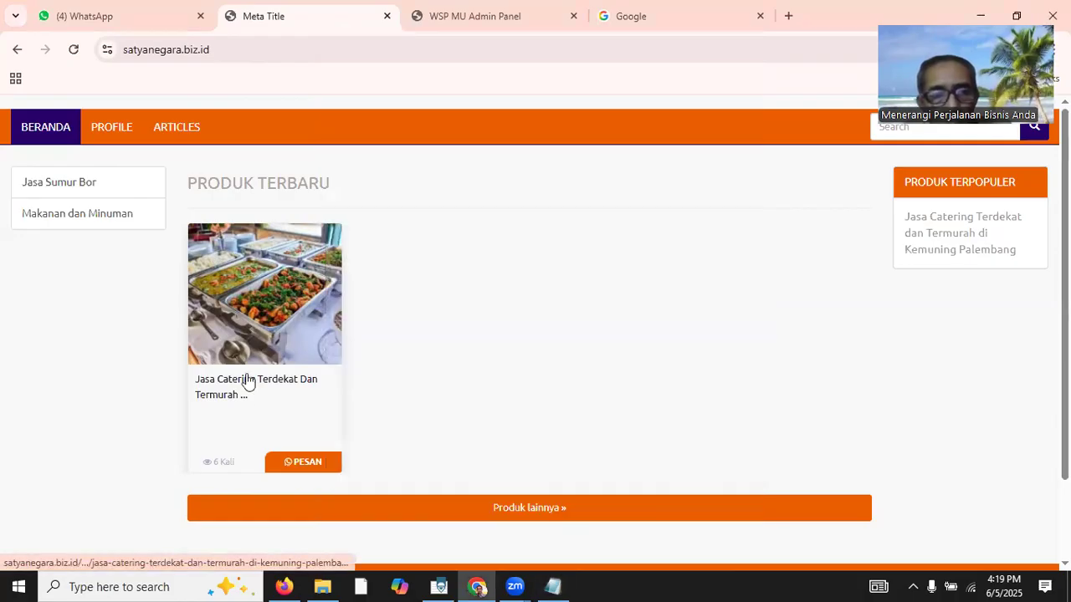
left_click(248, 382)
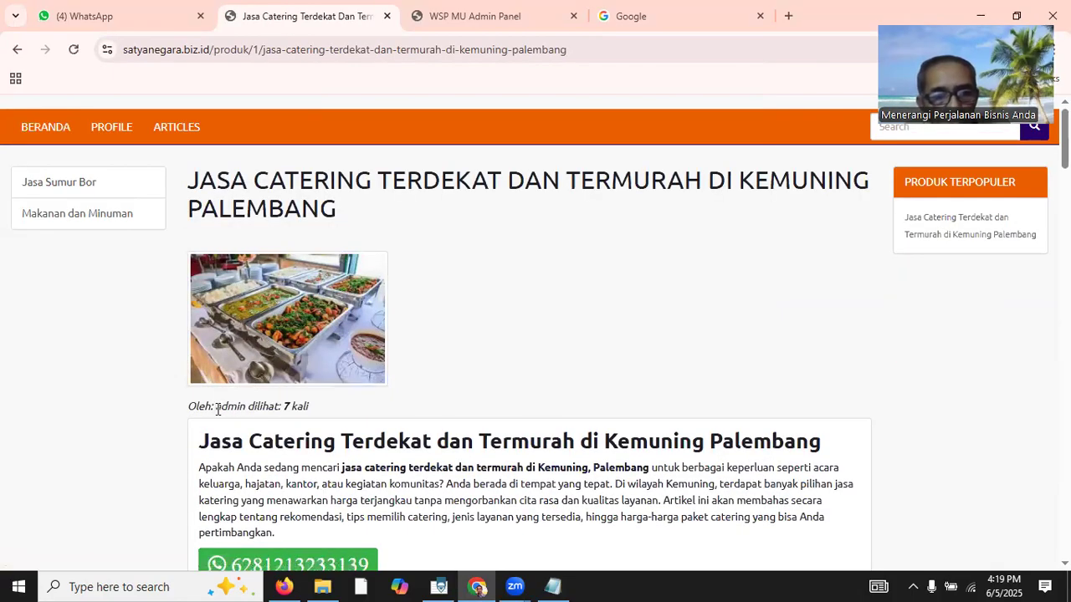
left_click_drag(215, 409, 245, 404)
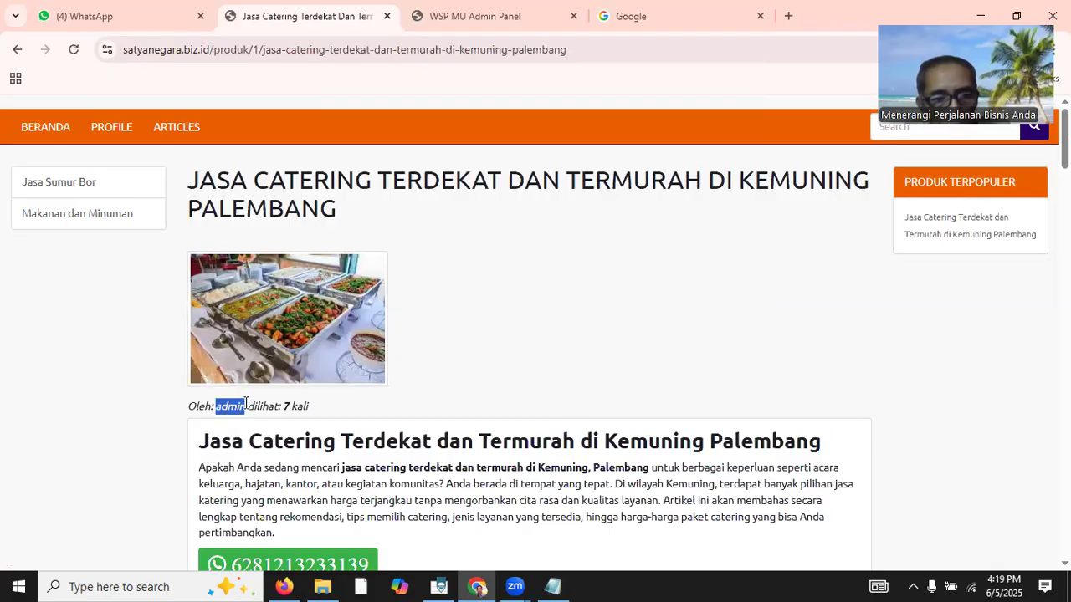
left_click(135, 426)
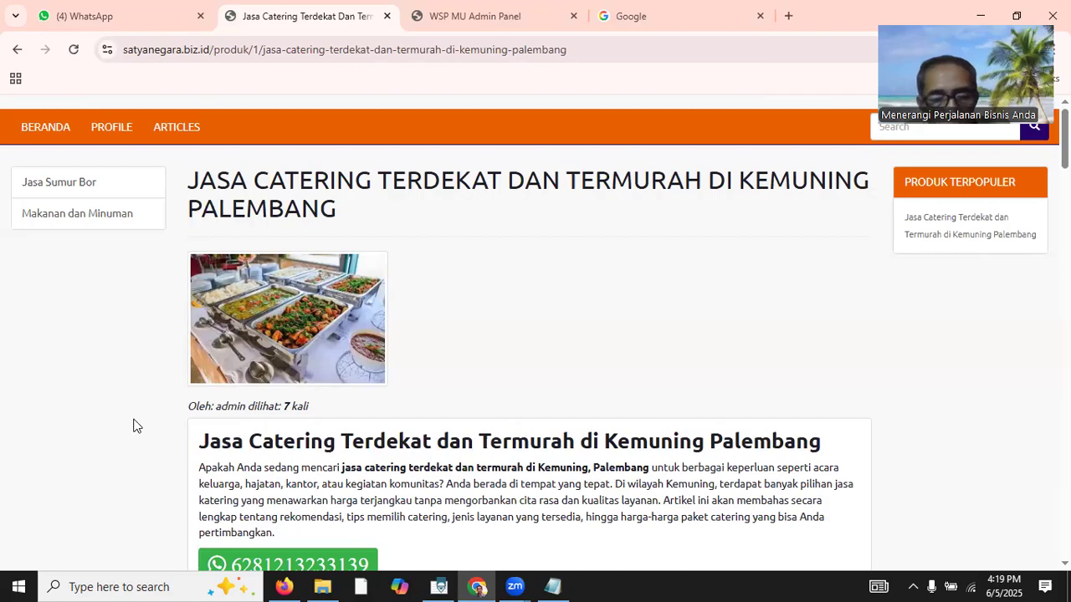
left_click_drag(215, 408, 245, 403)
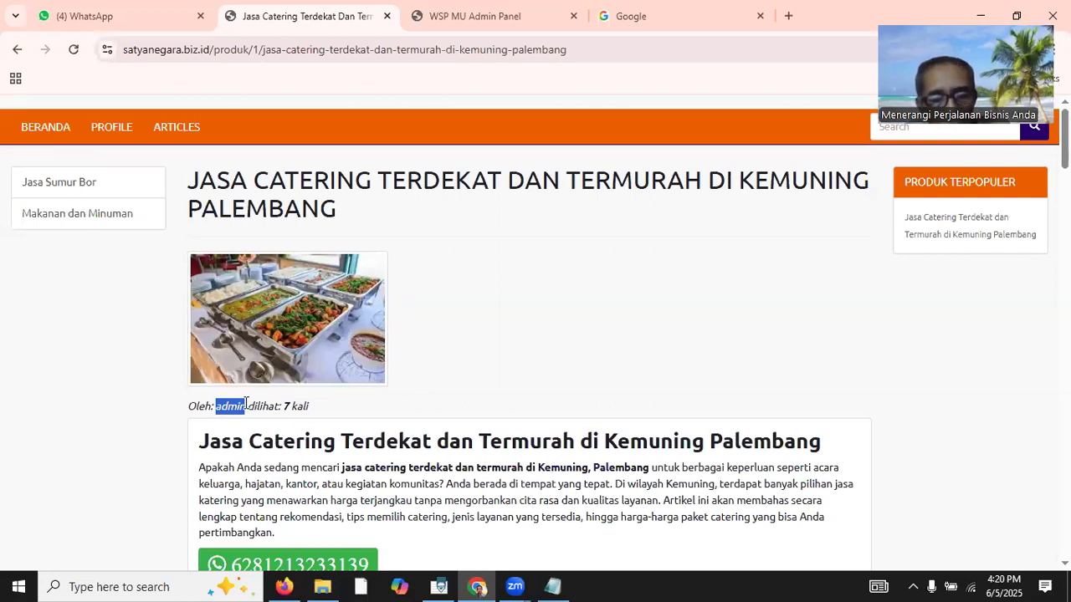
left_click(163, 400)
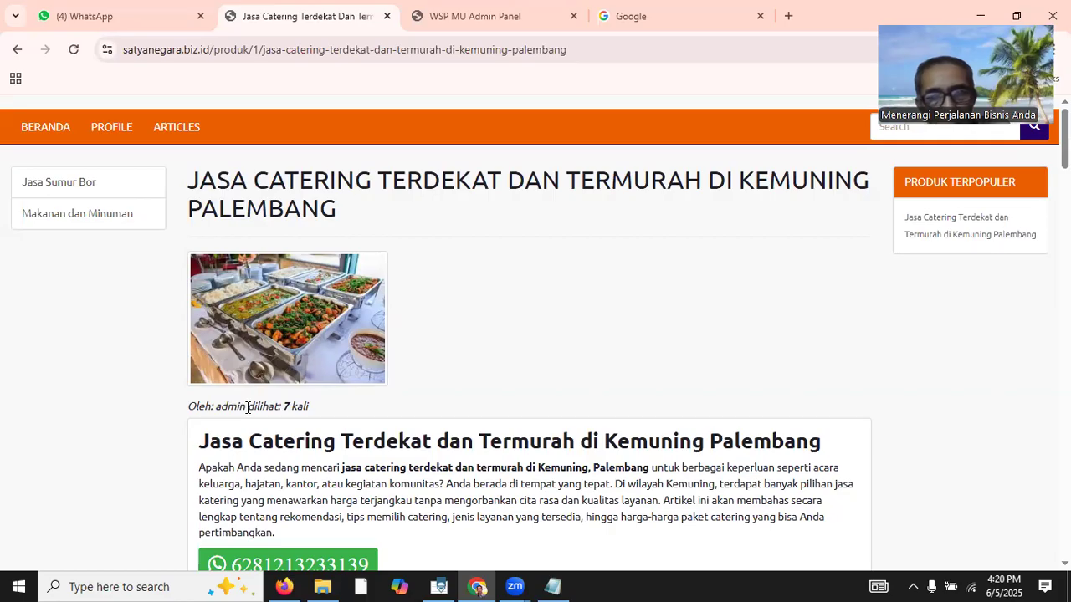
left_click(46, 132)
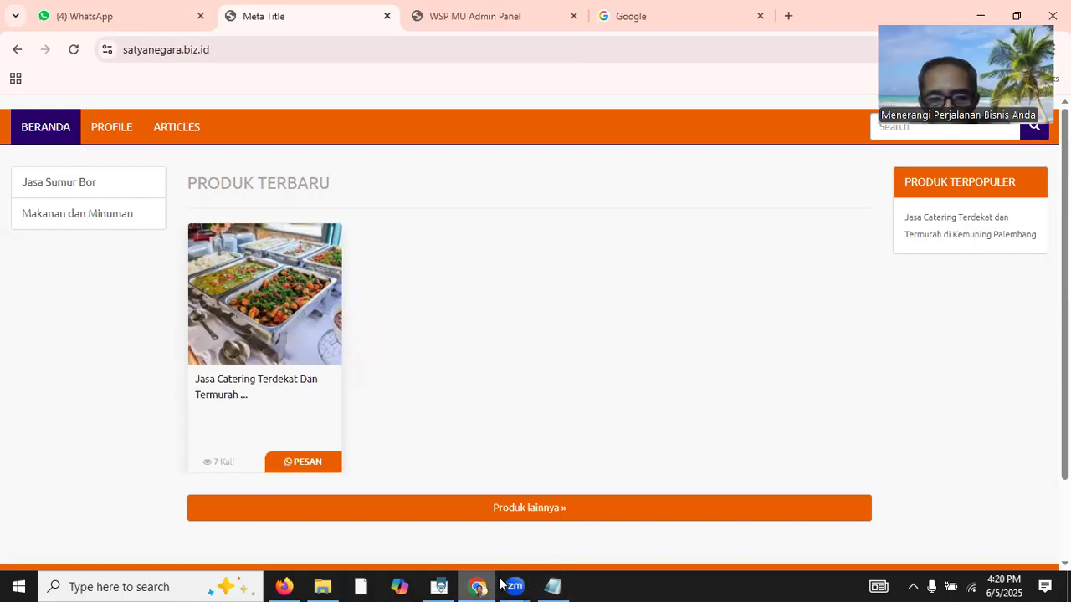
mouse_move(513, 585)
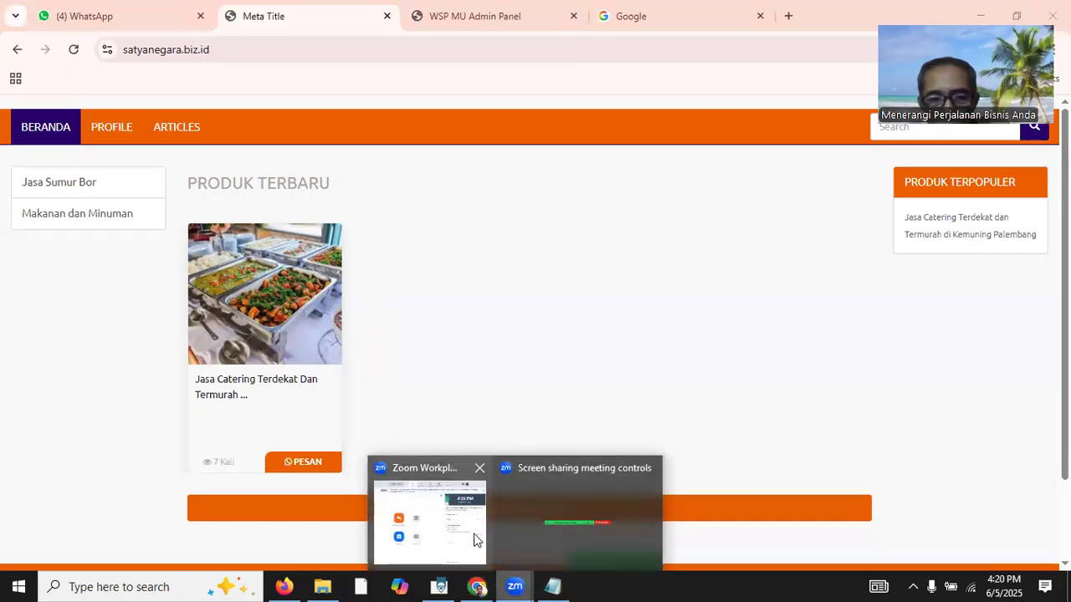
left_click(496, 522)
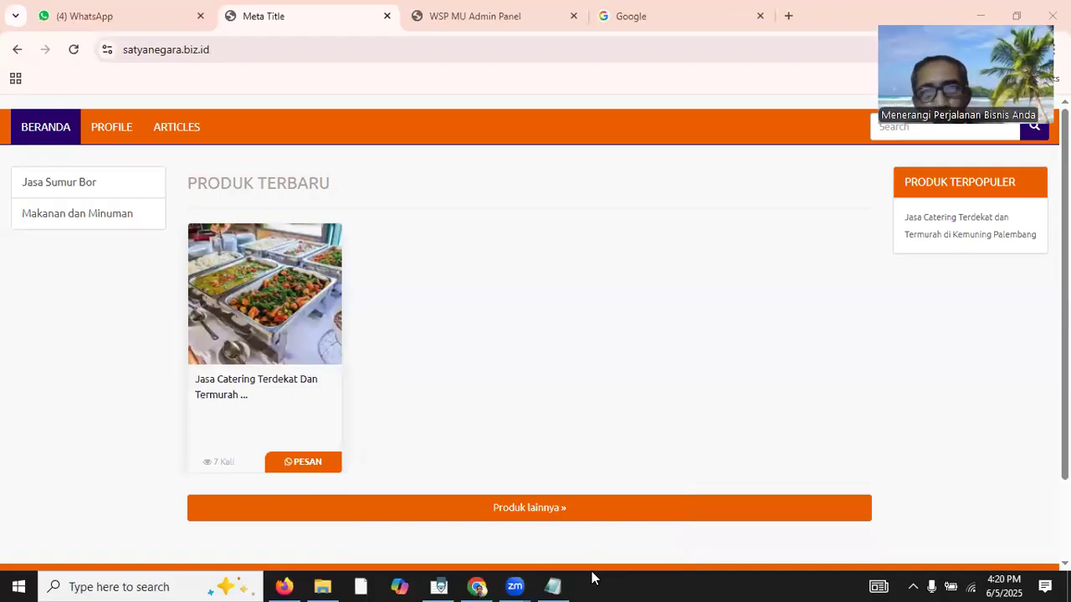
left_click(826, 29)
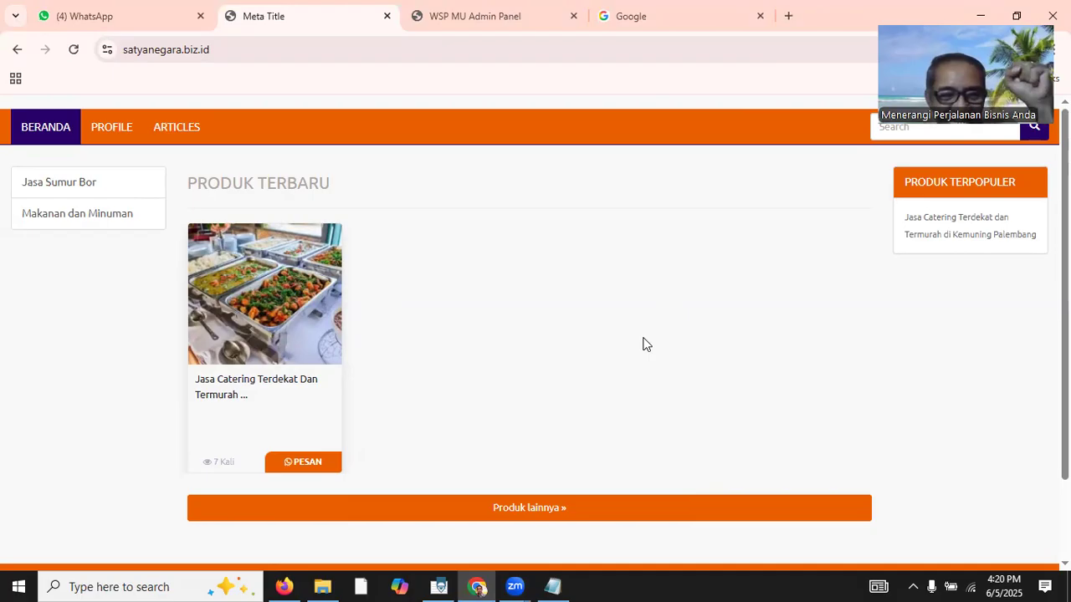
Review the e-mail and user name of the first entry in the Notepad list and minimize the document
left_click(552, 587)
left_click(429, 127)
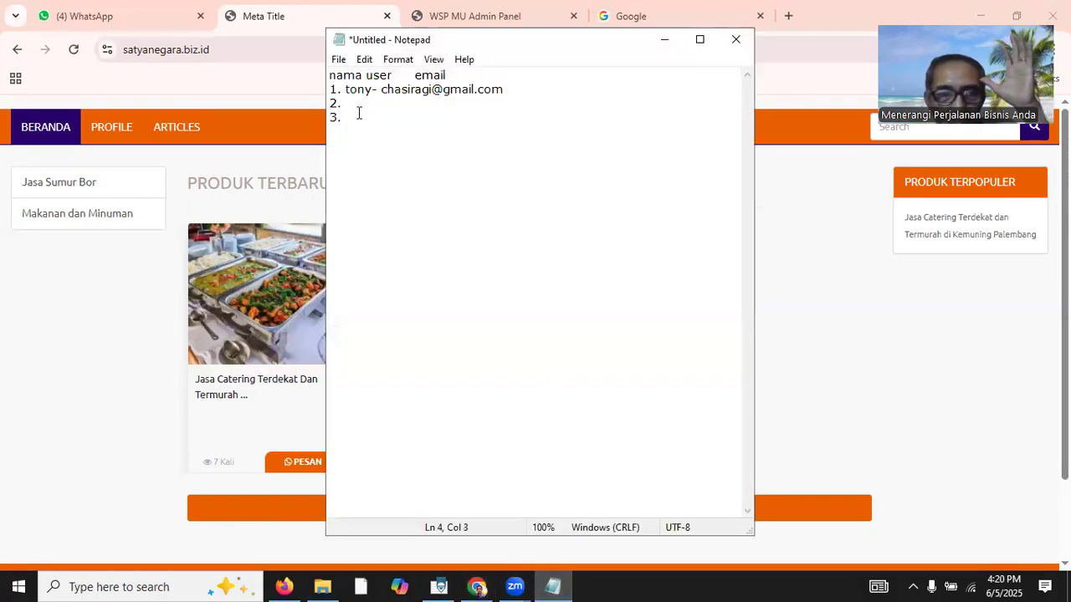
left_click(361, 106)
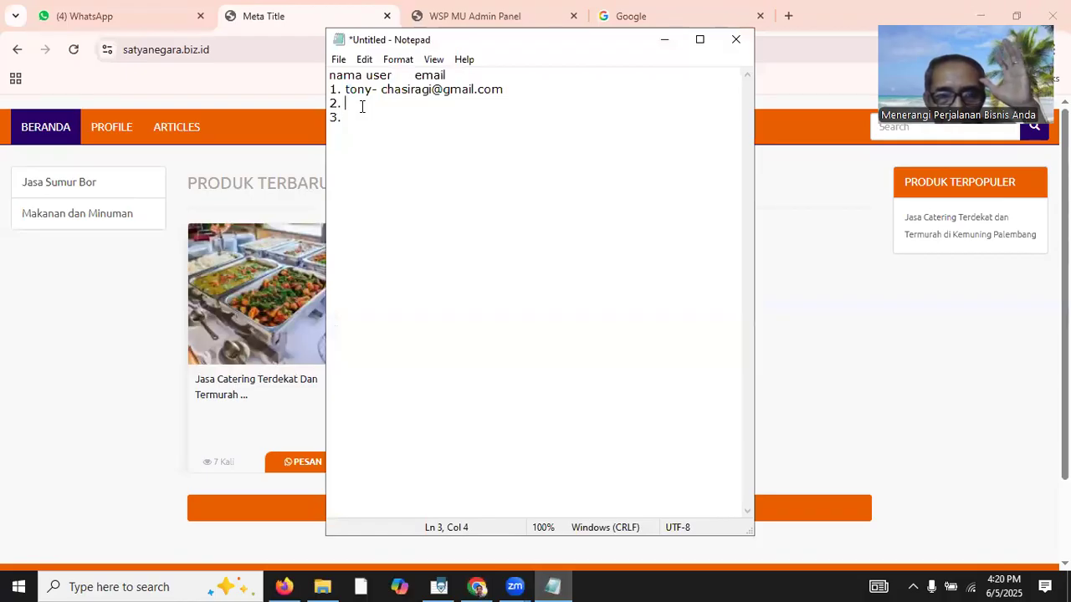
left_click_drag(379, 89, 547, 107)
left_click(538, 94)
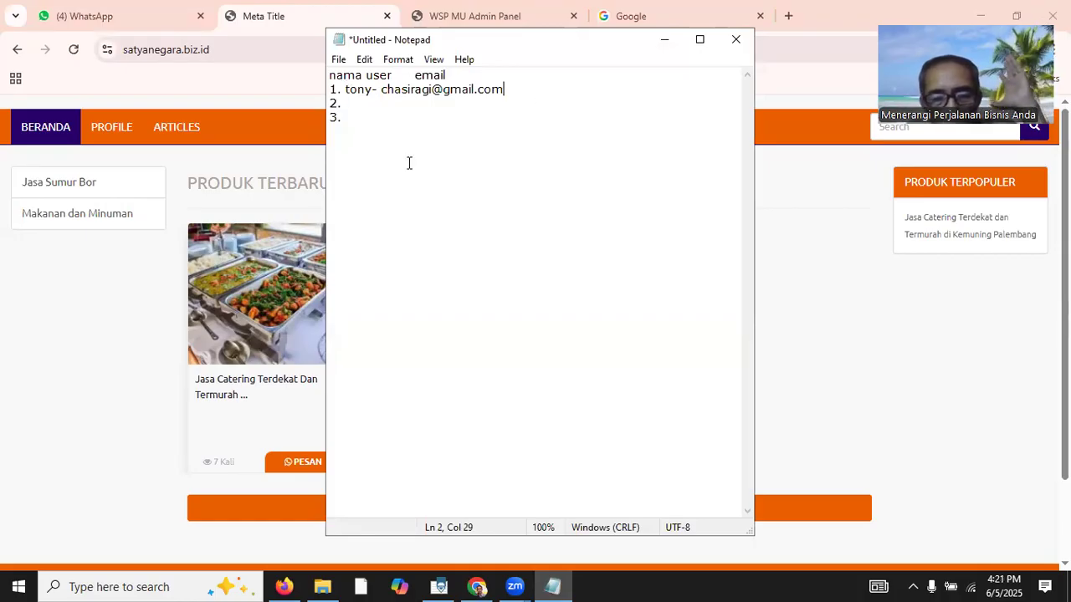
left_click_drag(372, 92, 347, 91)
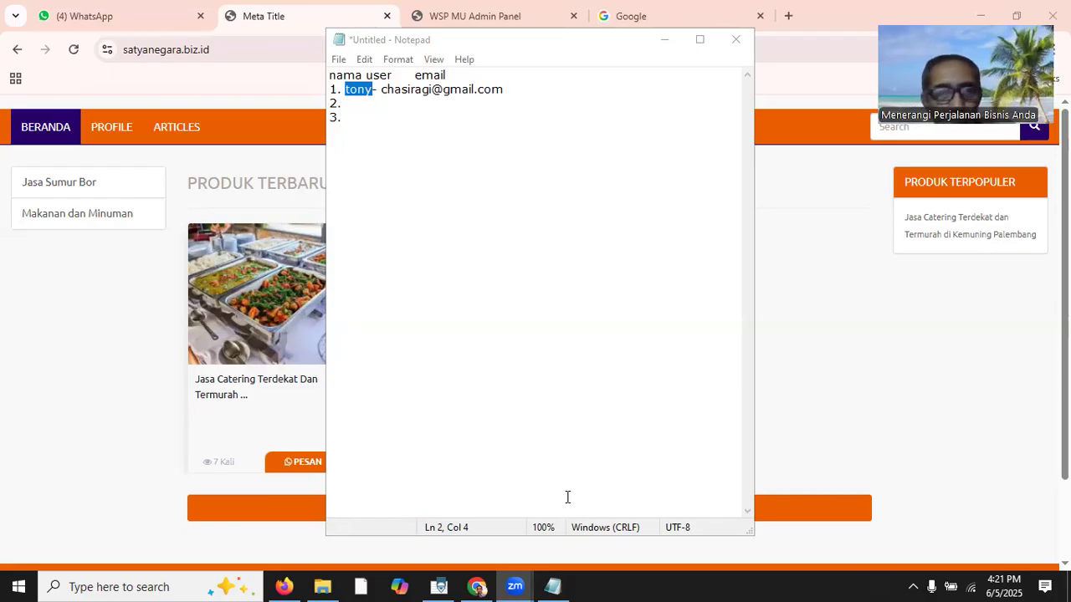
left_click(580, 307)
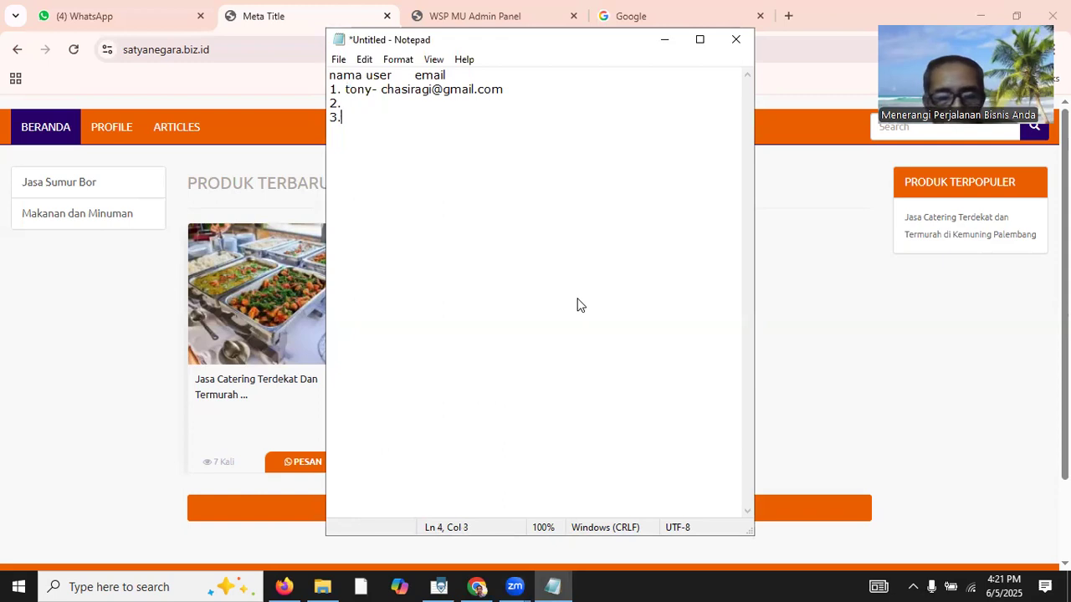
left_click(667, 43)
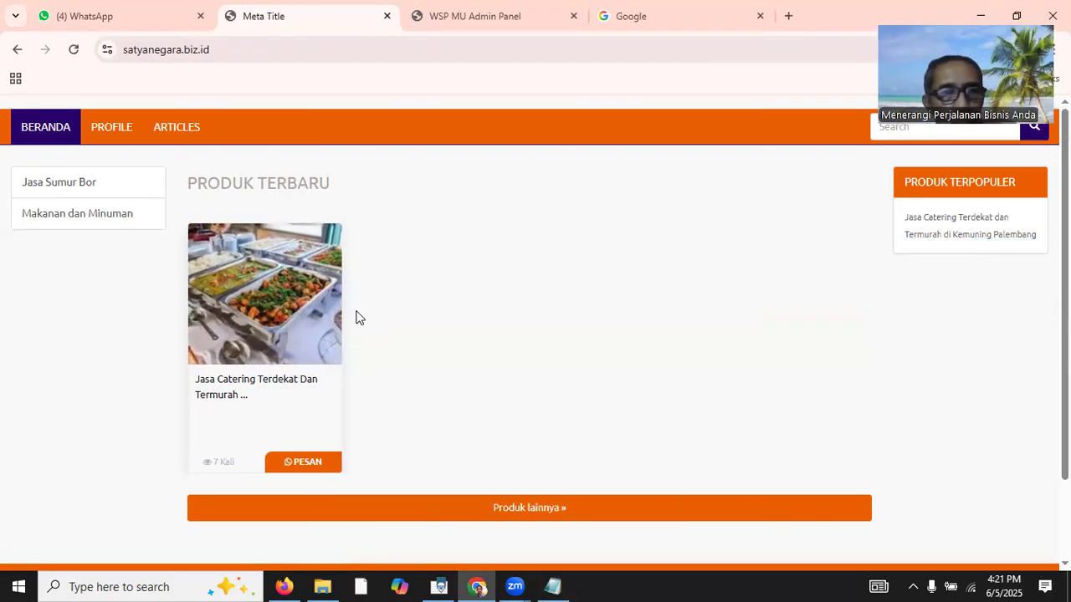
Check the website's full address and switch to the already open WSP MU Admin Panel page
left_click(242, 45)
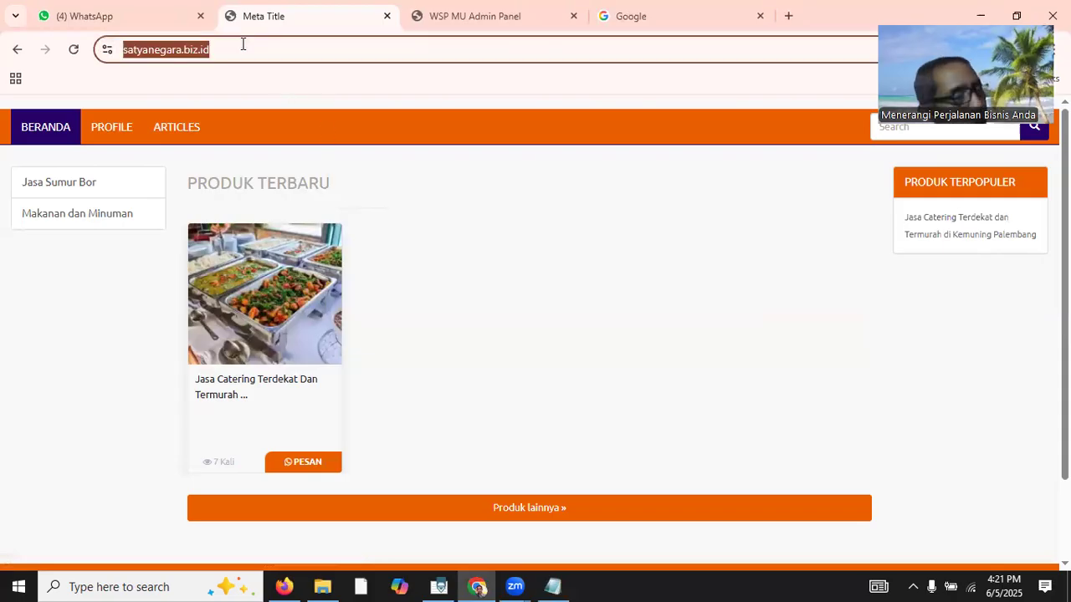
left_click(243, 45)
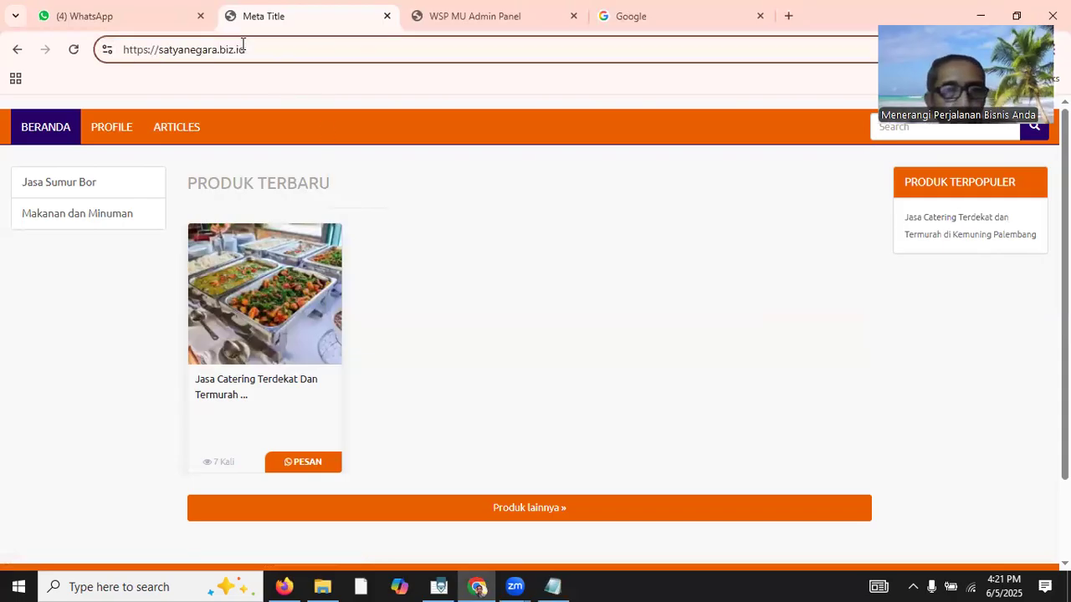
left_click_drag(292, 53, 86, 52)
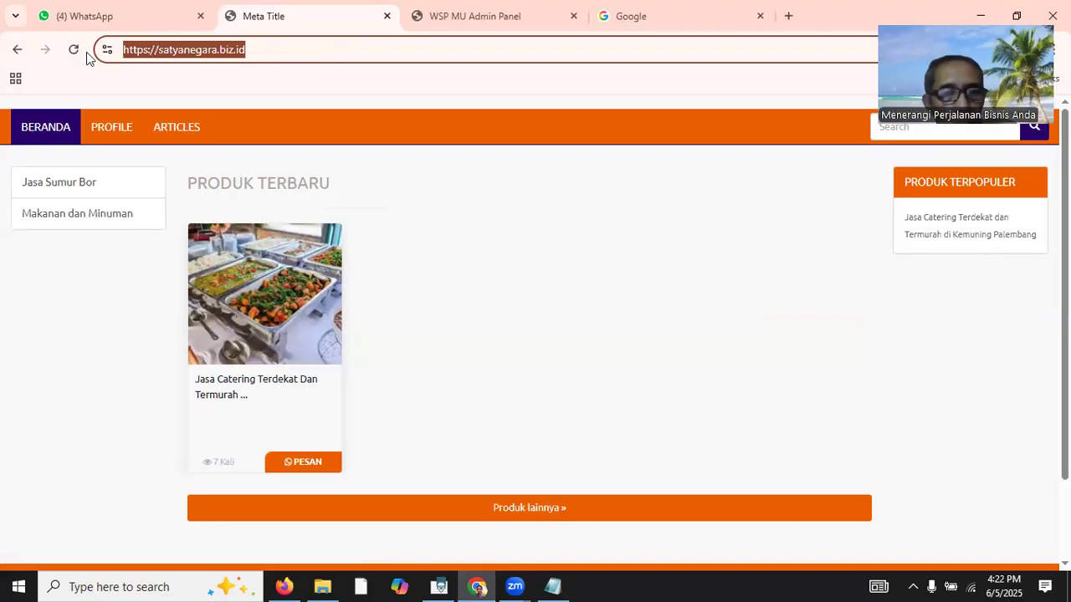
left_click(264, 46)
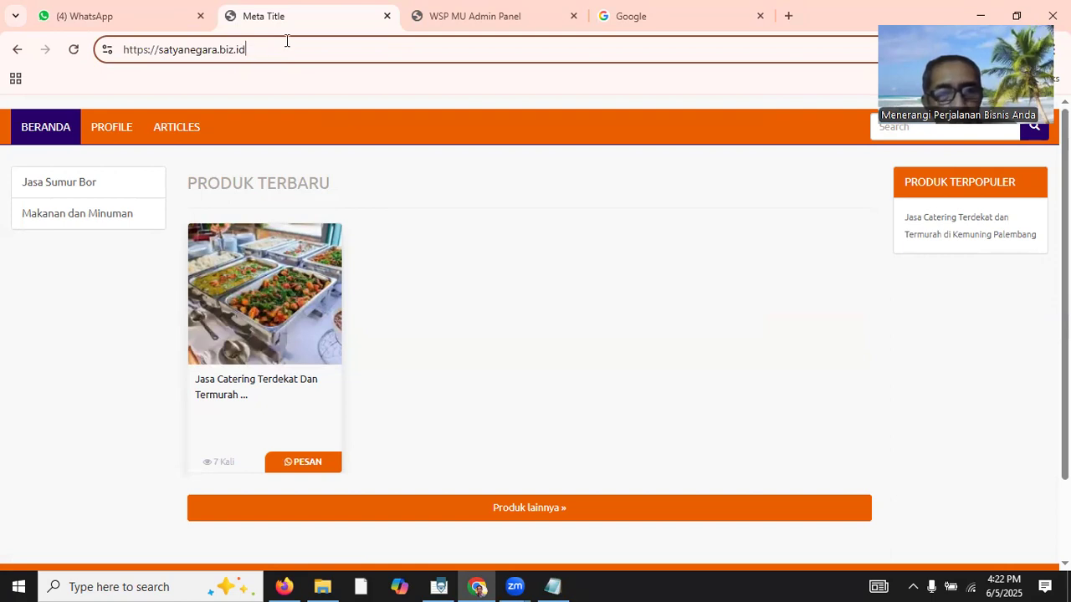
left_click(439, 11)
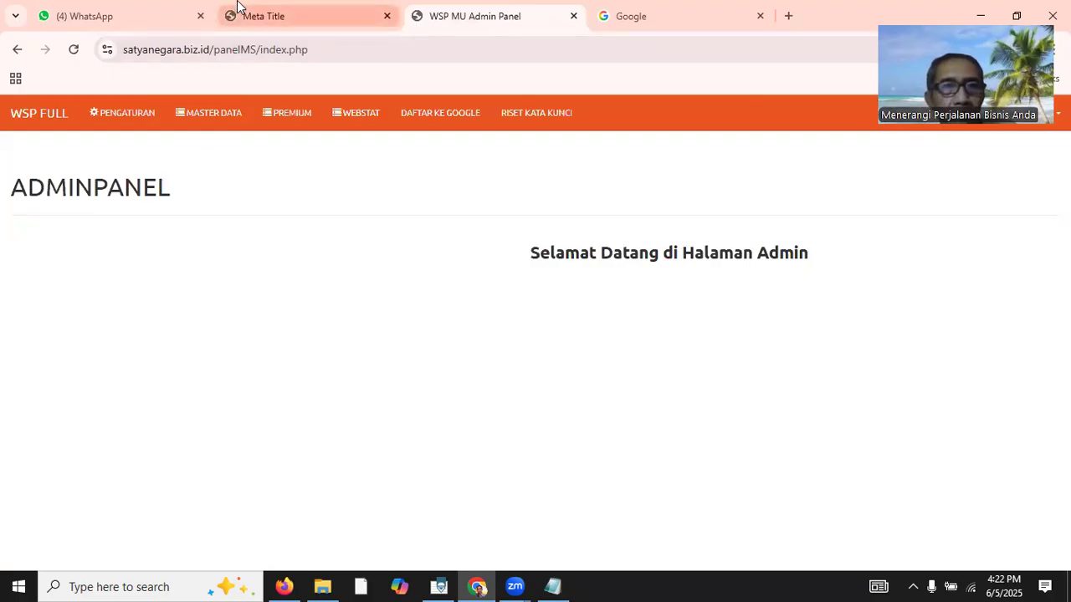
Check the satyanegara.biz.id address on the website's home page and return to the WSP MU Admin Panel page
mouse_move(290, 18)
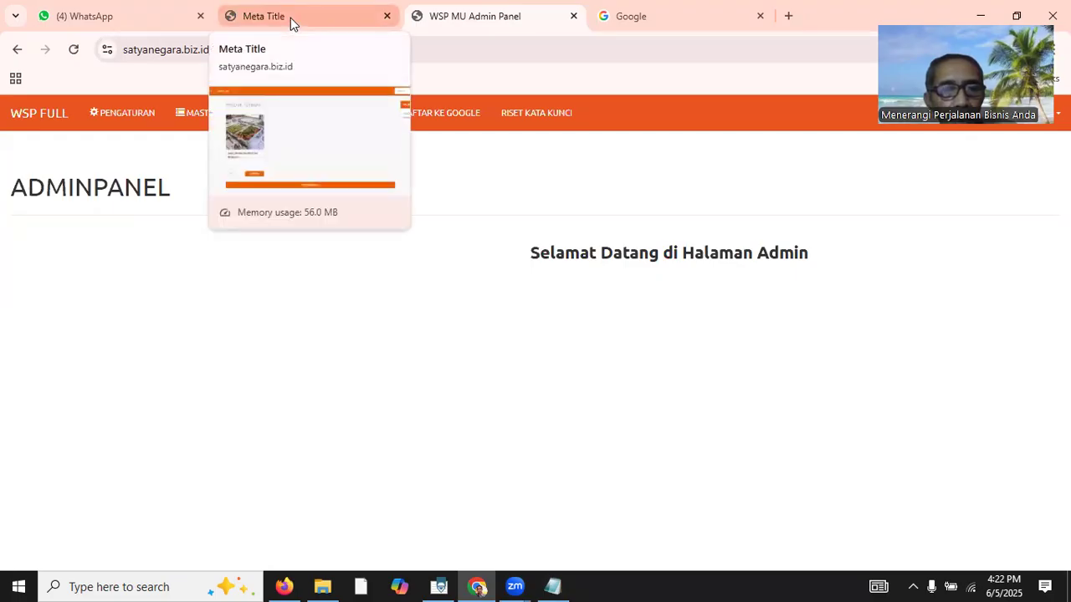
left_click(290, 17)
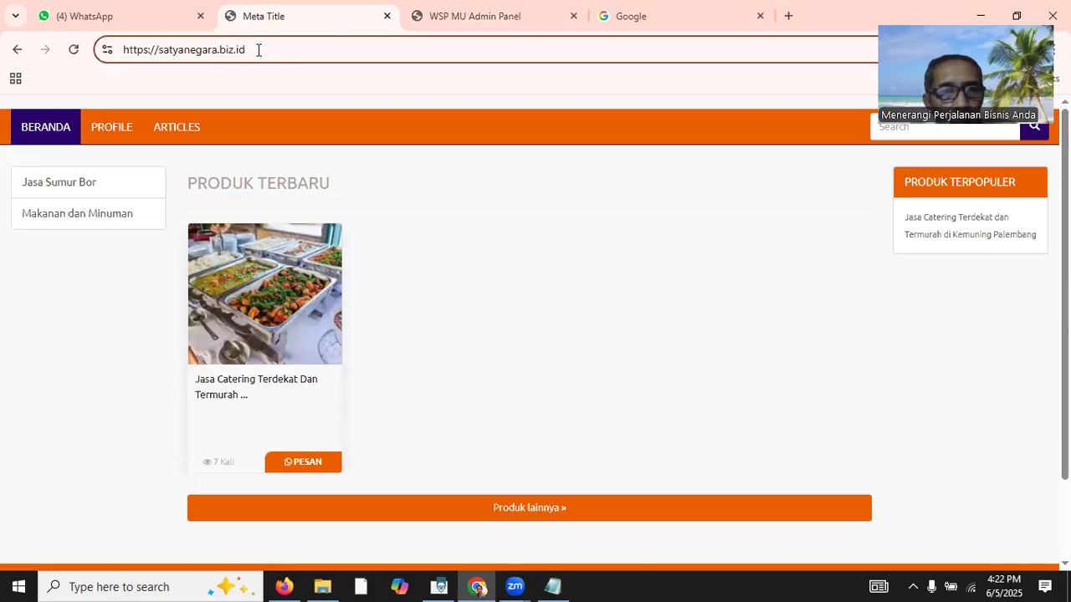
left_click(226, 48)
left_click(279, 49)
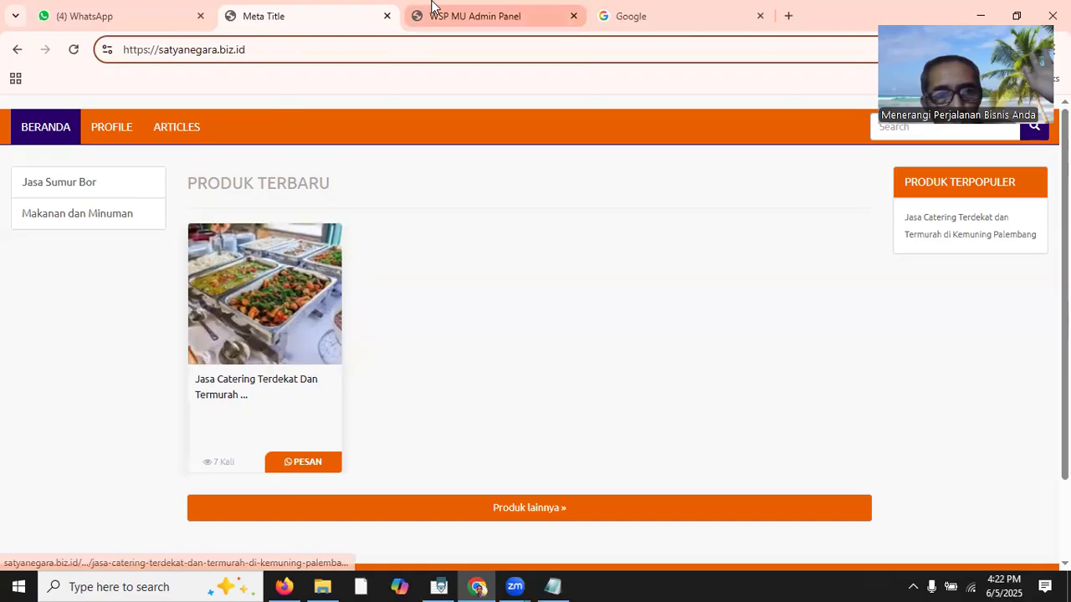
left_click(452, 13)
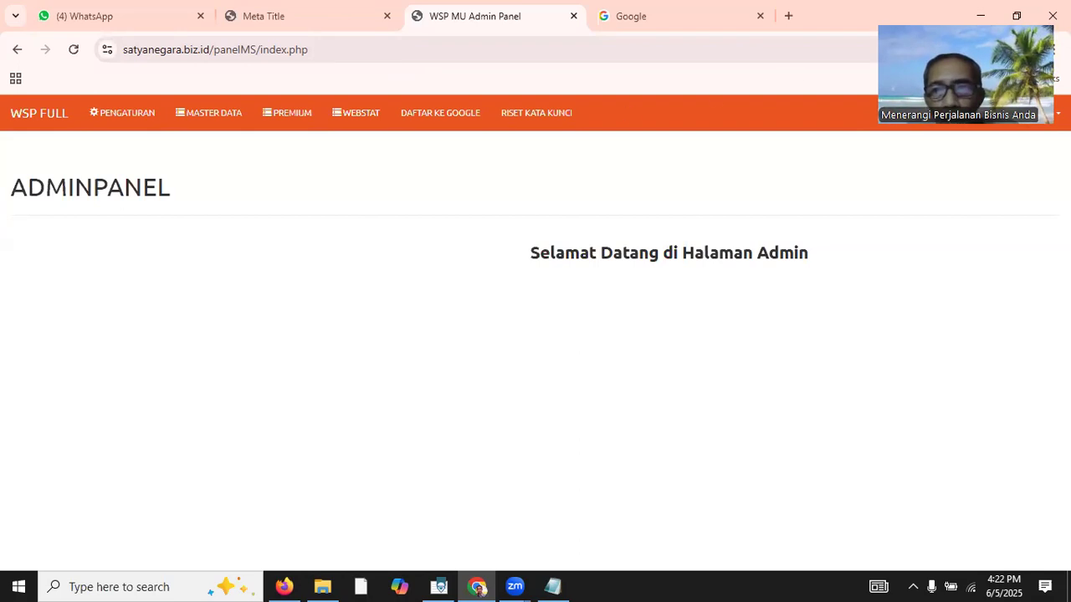
Log out of the admin panel and activate the user name field of the login form
left_click(1050, 112)
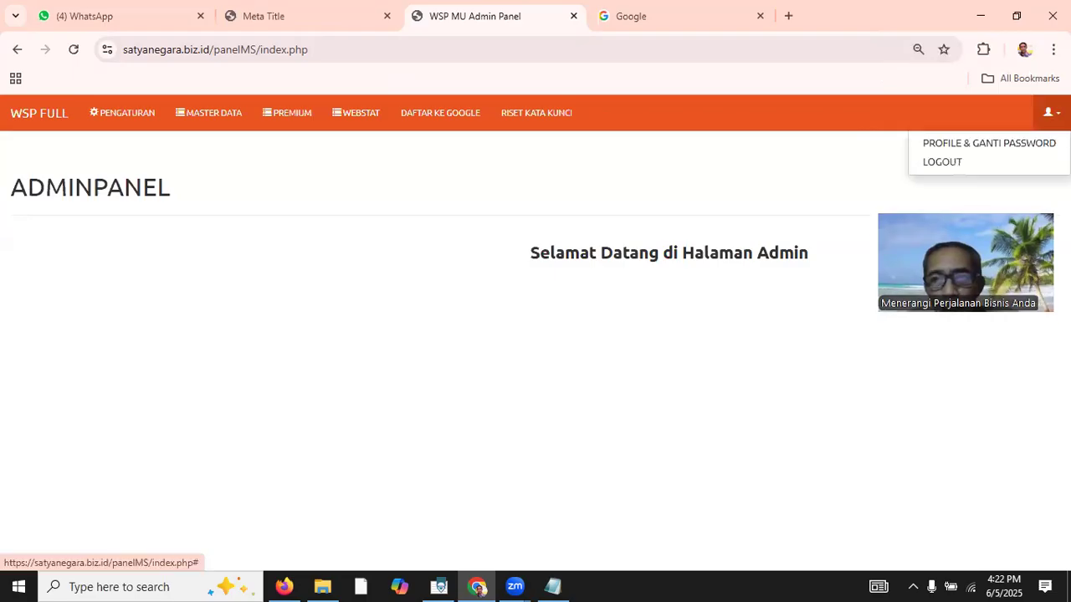
left_click(977, 165)
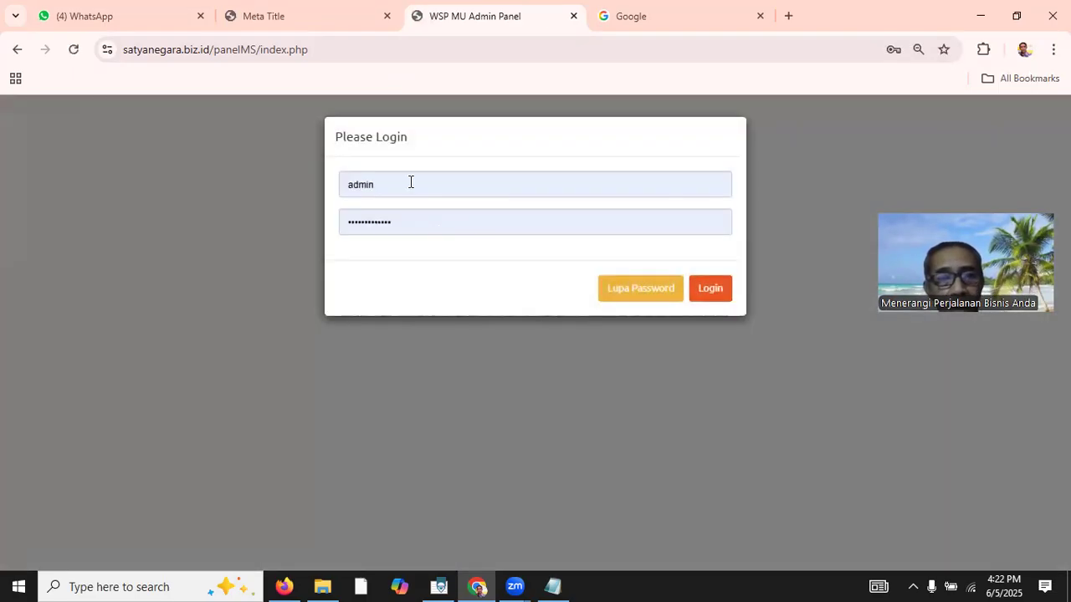
left_click(410, 181)
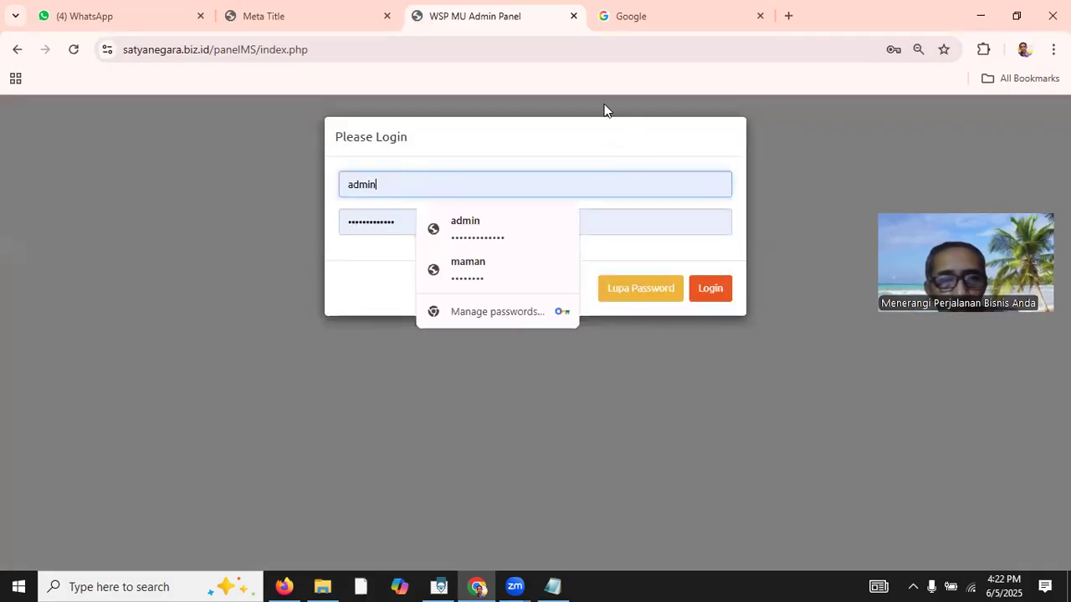
Copy the domain satyanegara.biz.id from the website's address, and close both the website page and the admin panel page
left_click(277, 24)
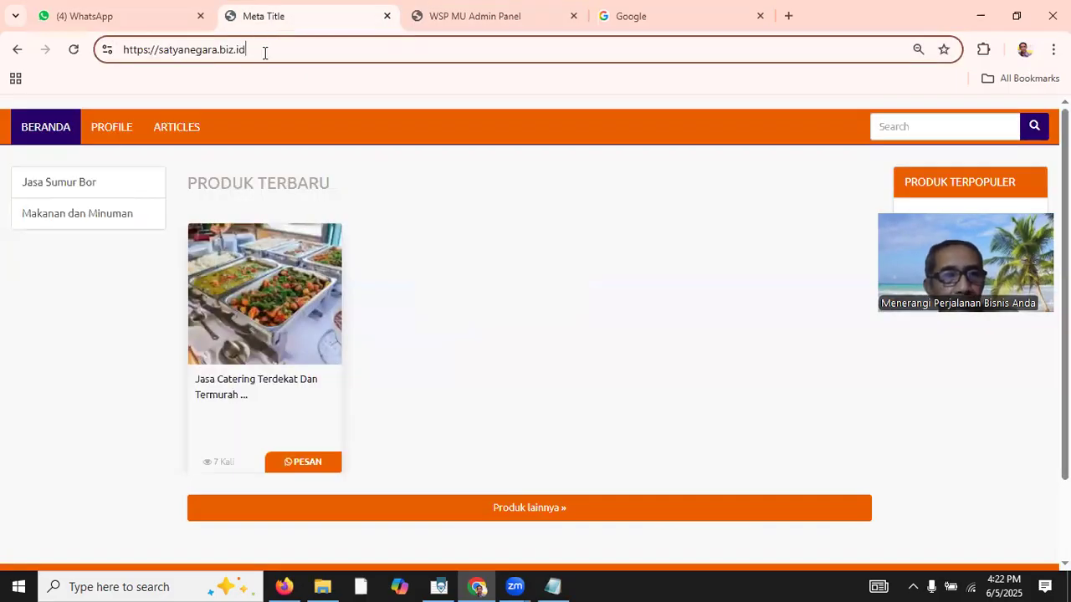
left_click_drag(264, 53, 159, 52)
key("ctrl+c")
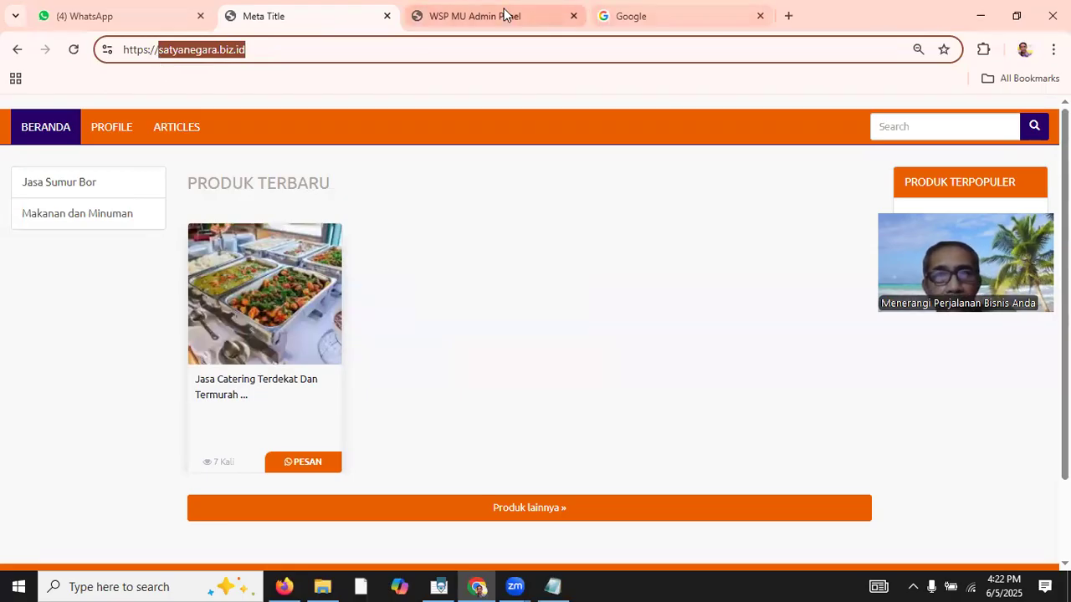
left_click(386, 16)
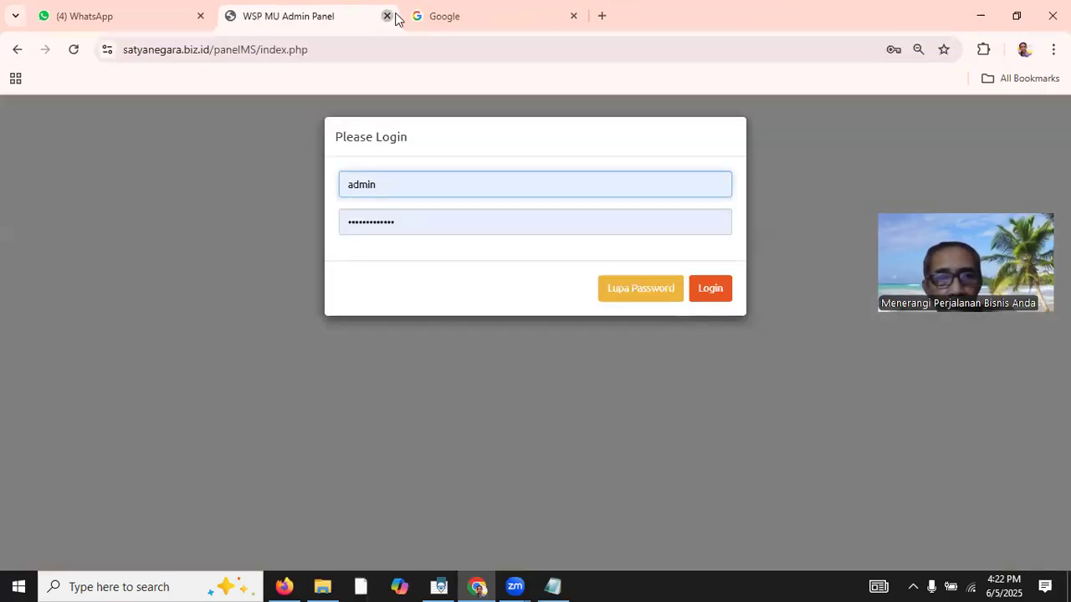
left_click(387, 16)
Open the website's home page in a new tab using the copied domain satyanegara.biz.id
left_click(414, 16)
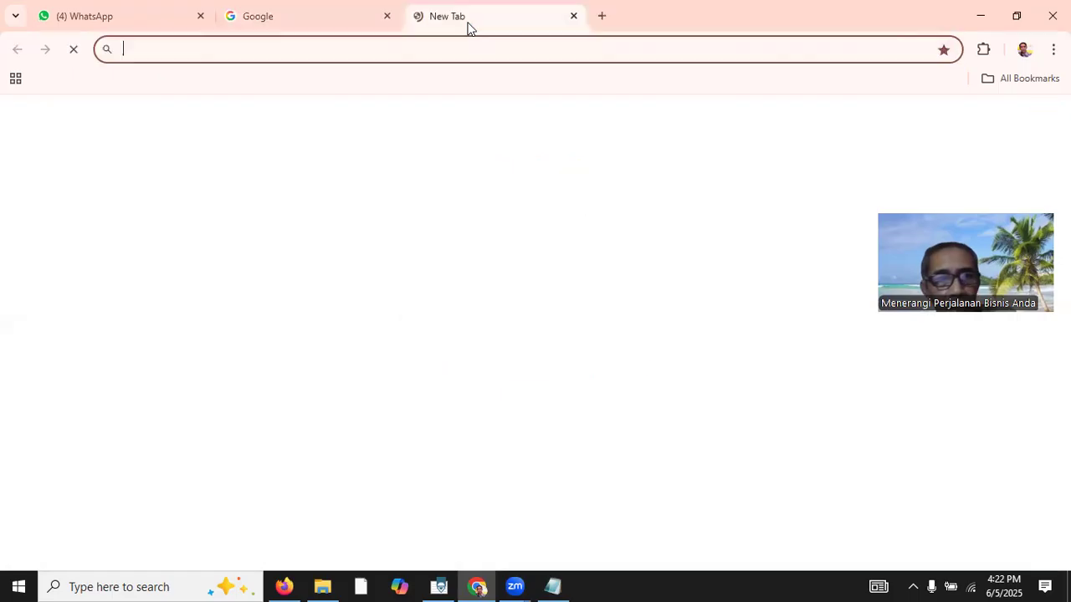
key("ctrl+v")
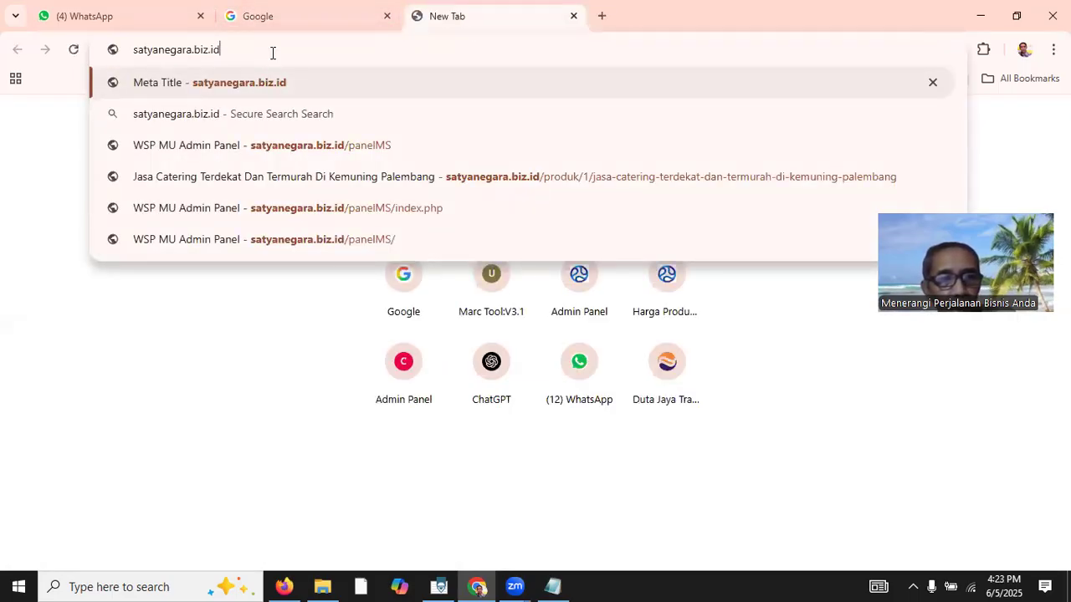
key("Return")
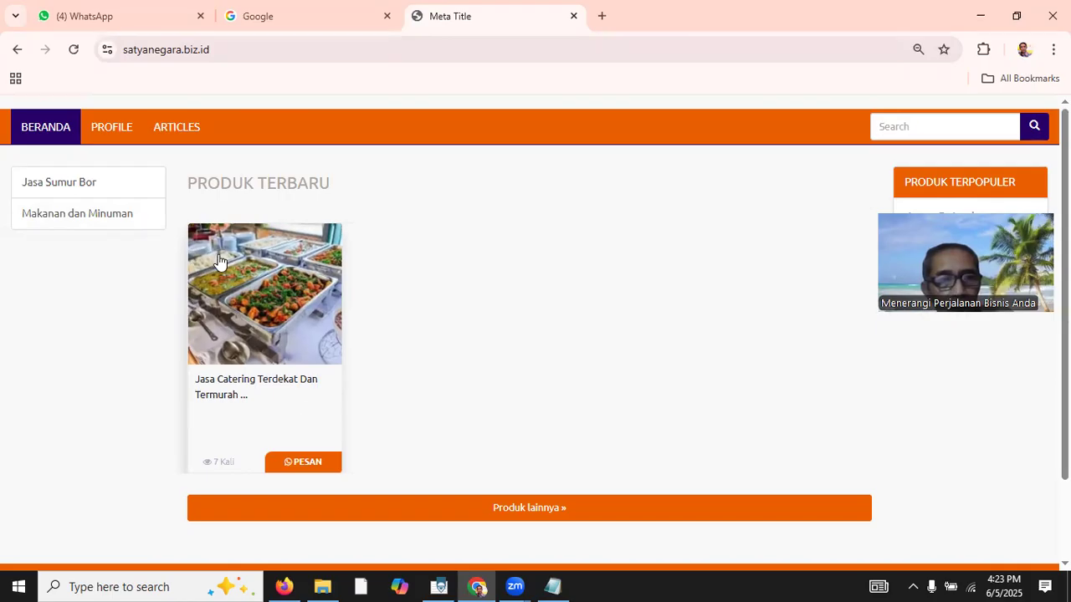
Enter the admin address satyanegara.biz.id/panelMS in another new tab
left_click(602, 20)
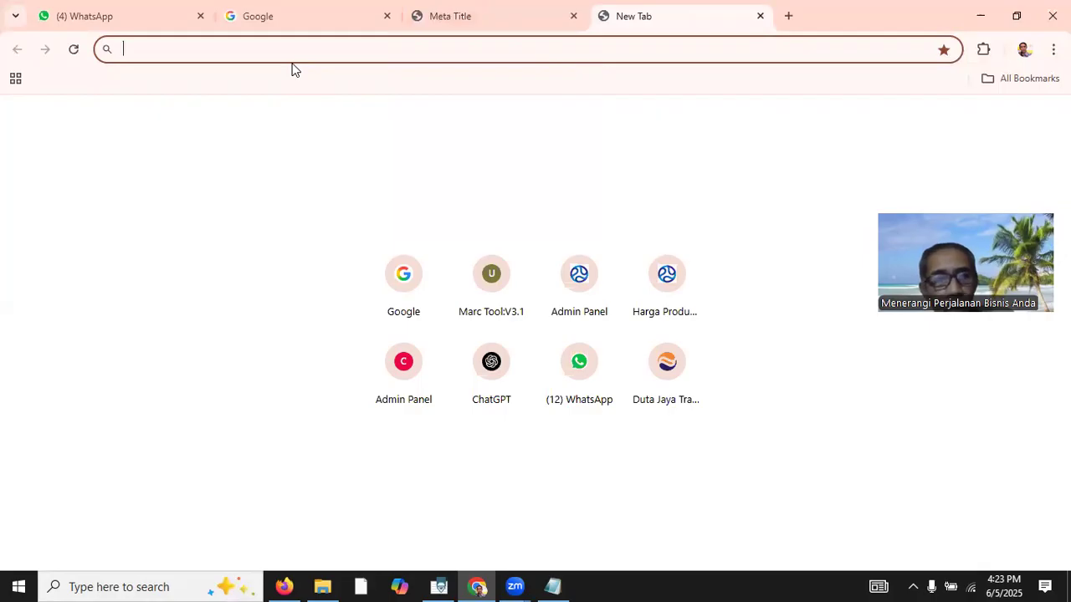
key("ctrl+v")
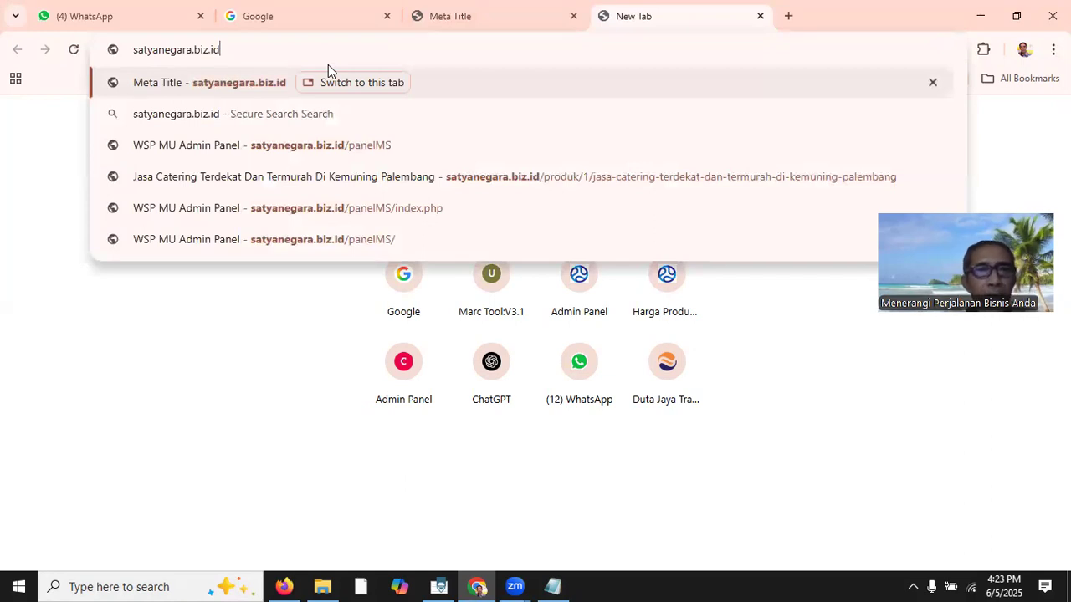
type("/")
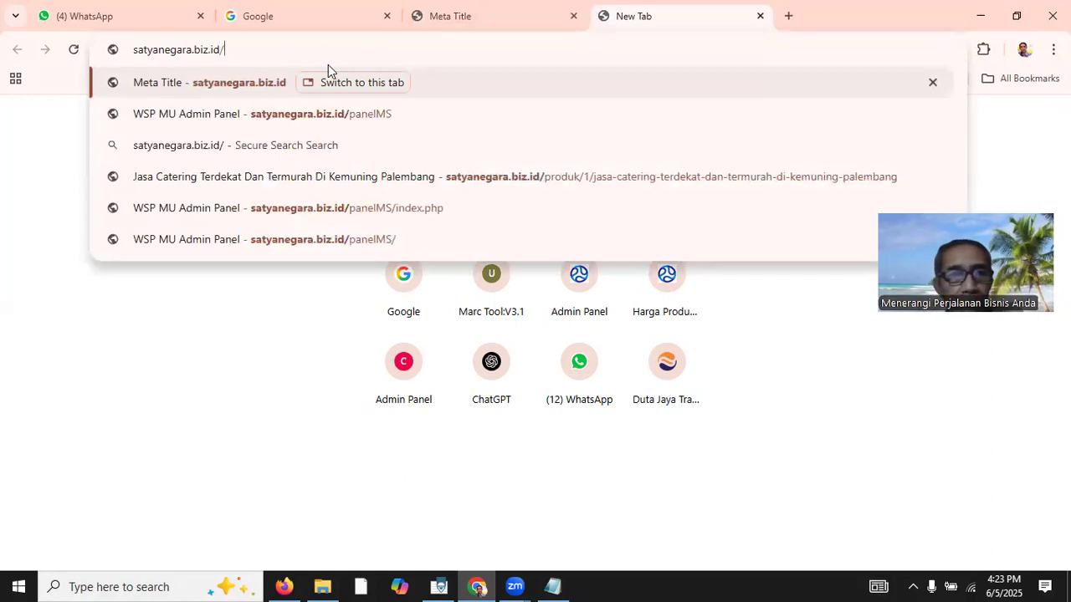
type("panelMS")
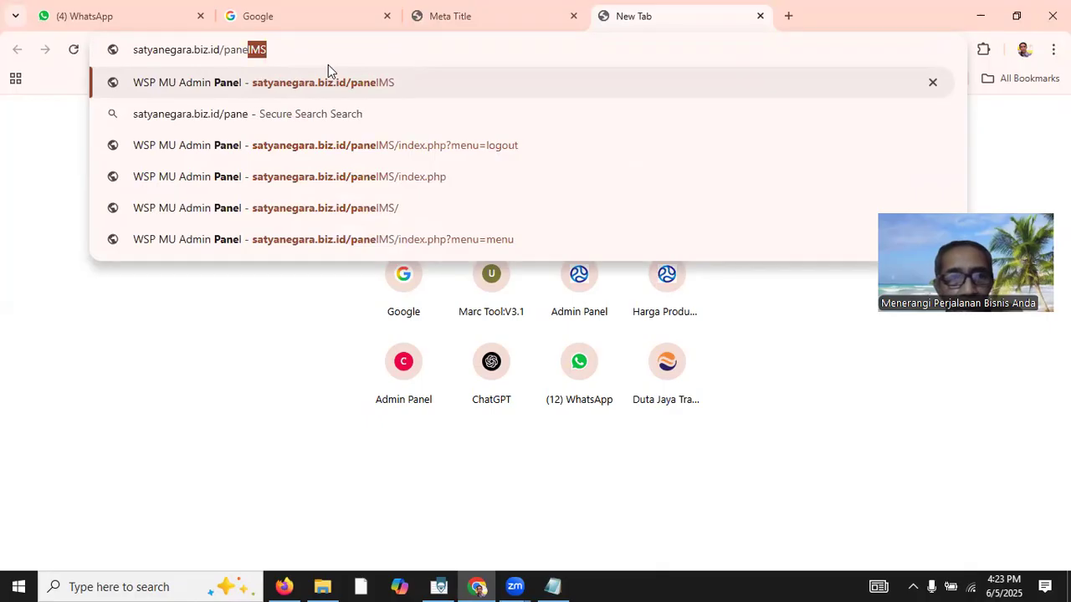
Highlight the "panel" part of the address to point out its spelling before the capital MS, and load the login page
key("Left")
key("Left")
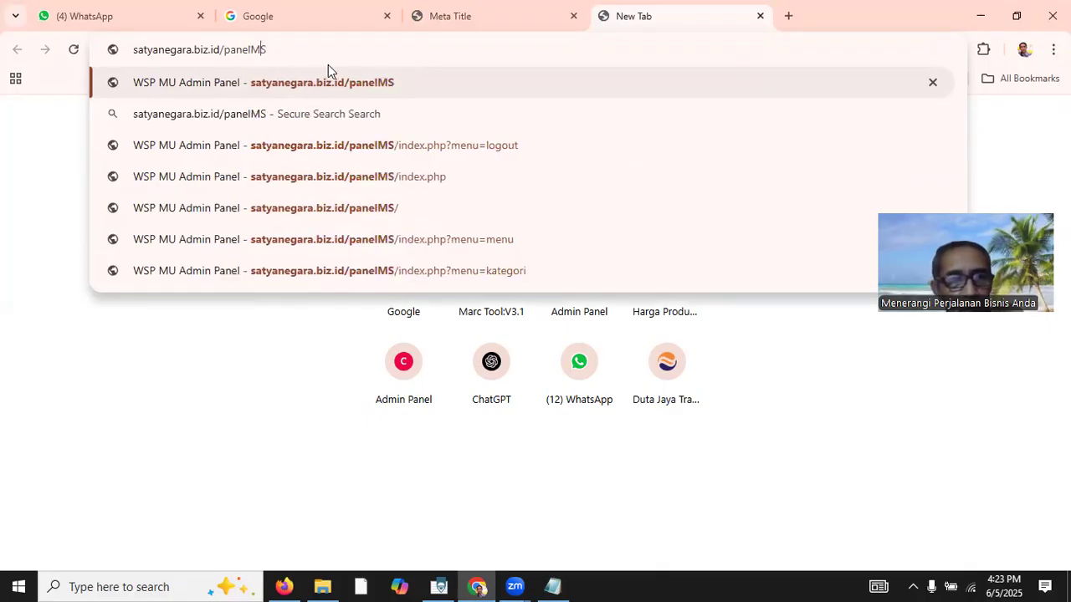
key("shift+Left")
key("shift+Left")
key("shift+Left")
key("shift+Left")
key("shift+Left")
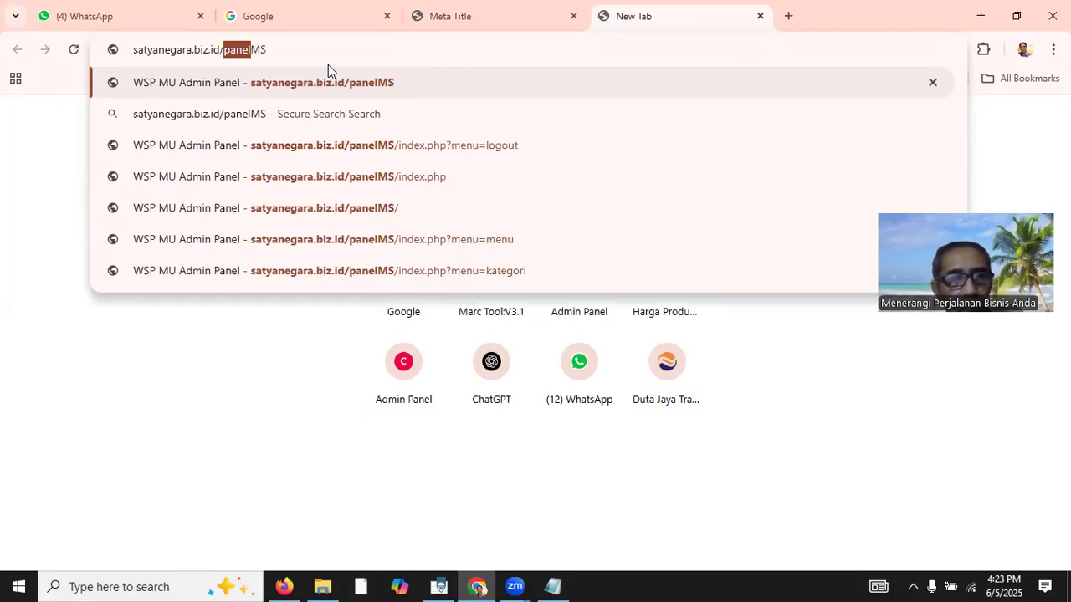
key("Right")
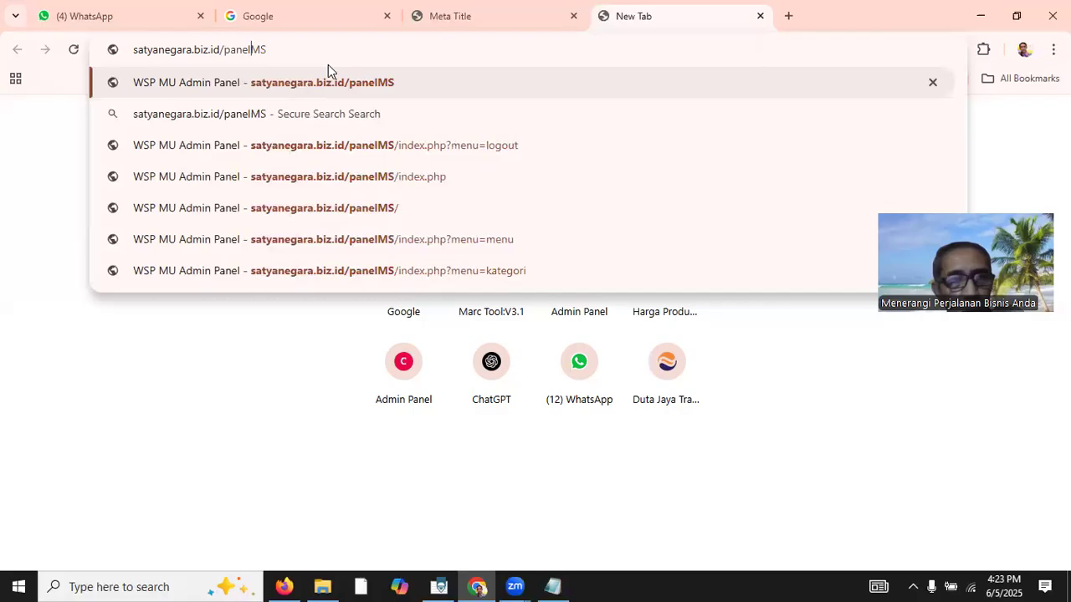
key("Right")
key("Right")
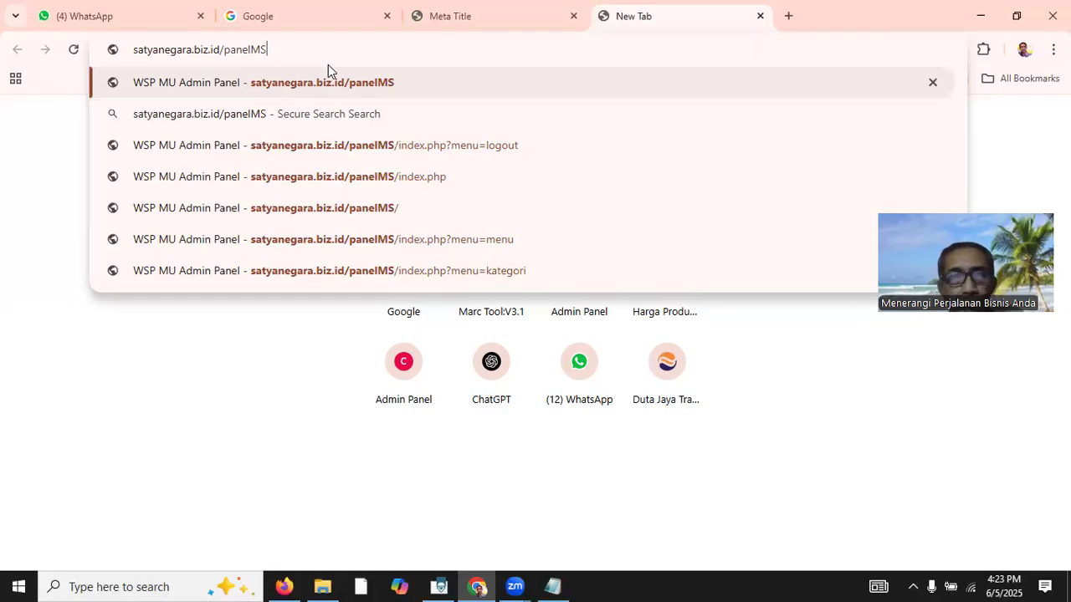
key("Return")
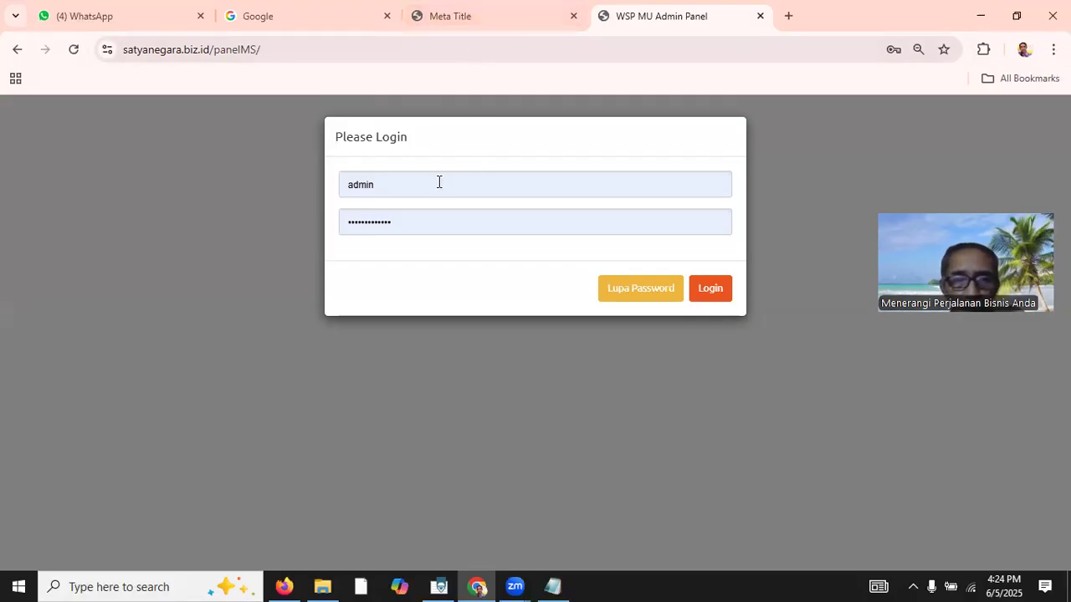
Try to log in with the individual user's name and account password, and dismiss the browser's password warning and update offer
left_click_drag(438, 182, 326, 188)
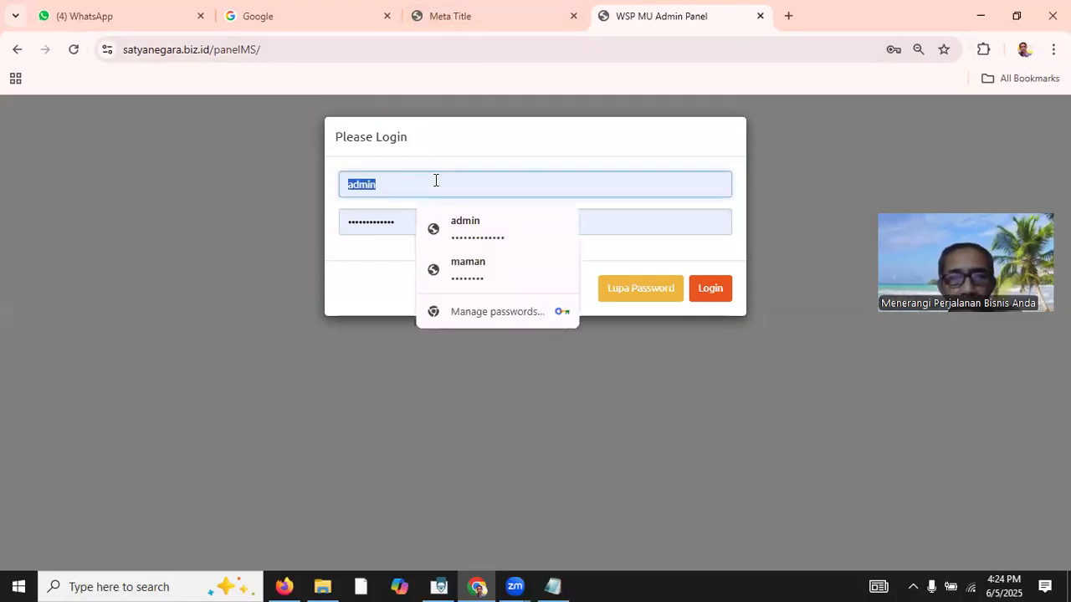
type("maman")
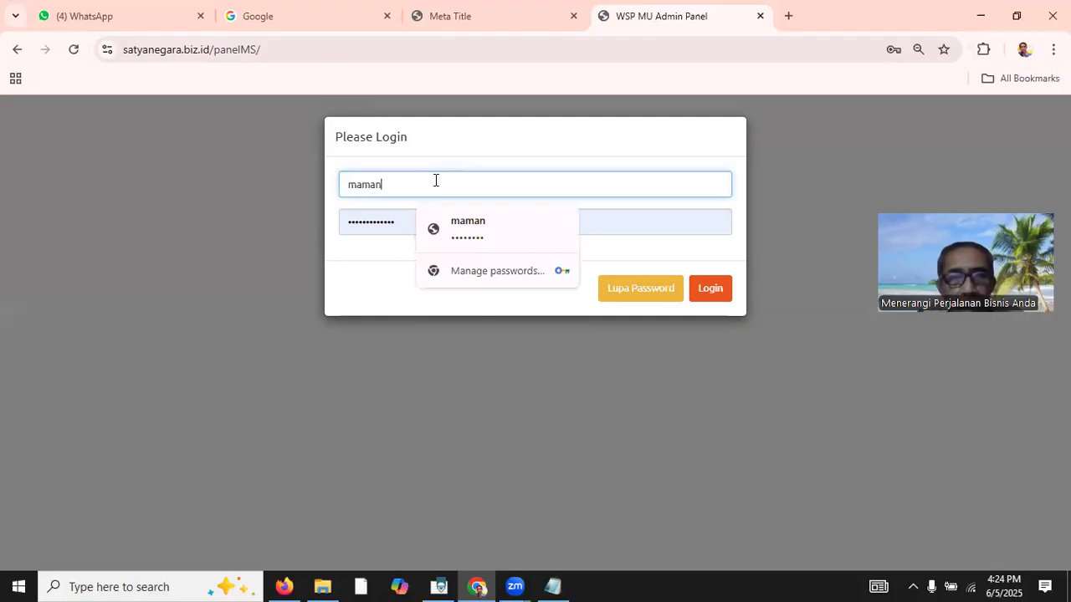
key("BackSpace")
key("Tab")
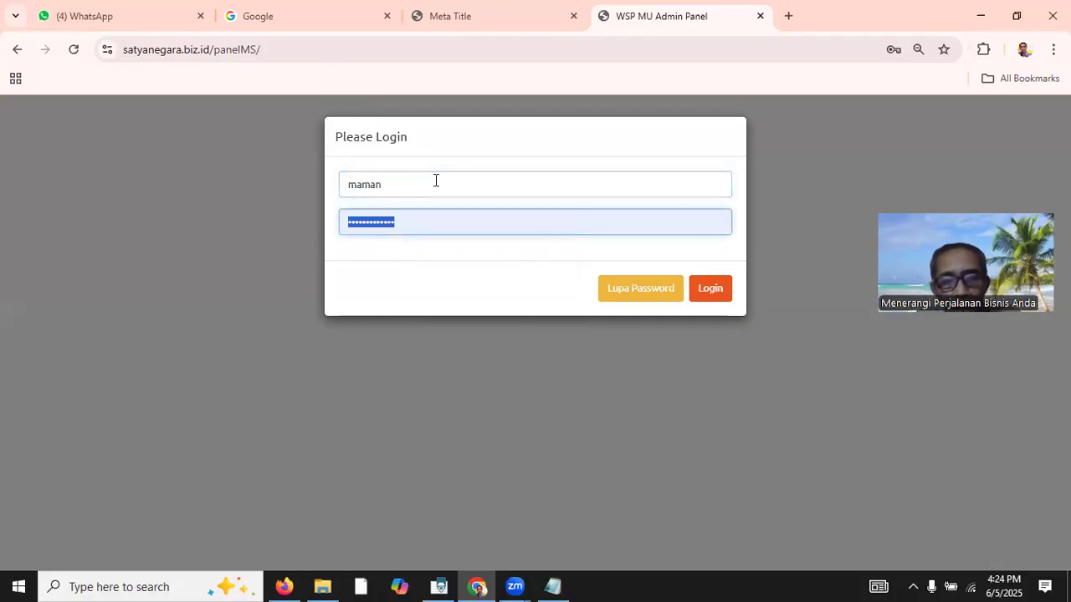
type("•••••")
key("Return")
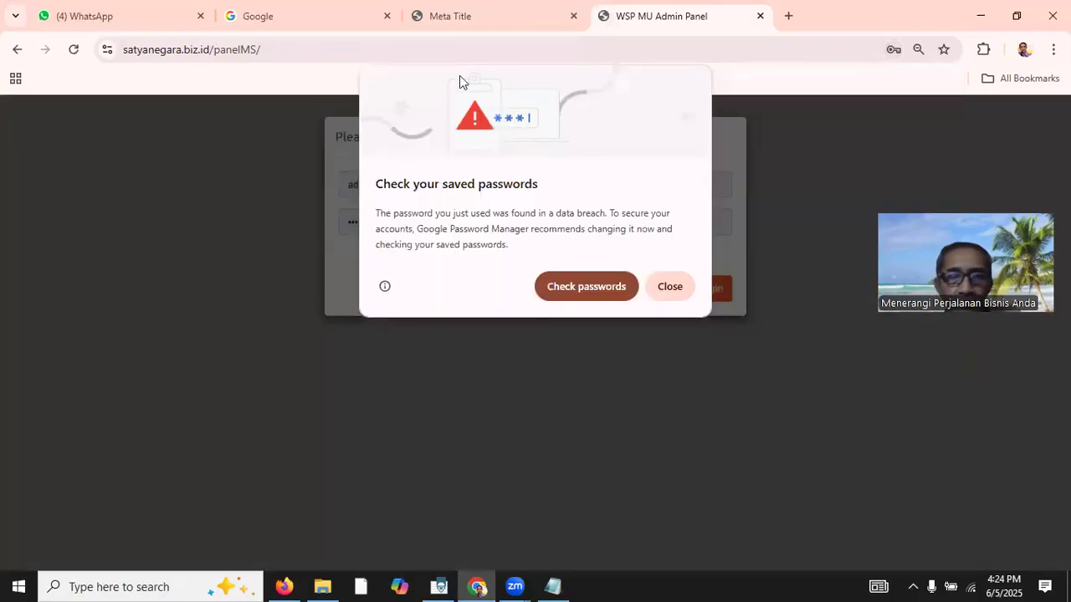
left_click(671, 287)
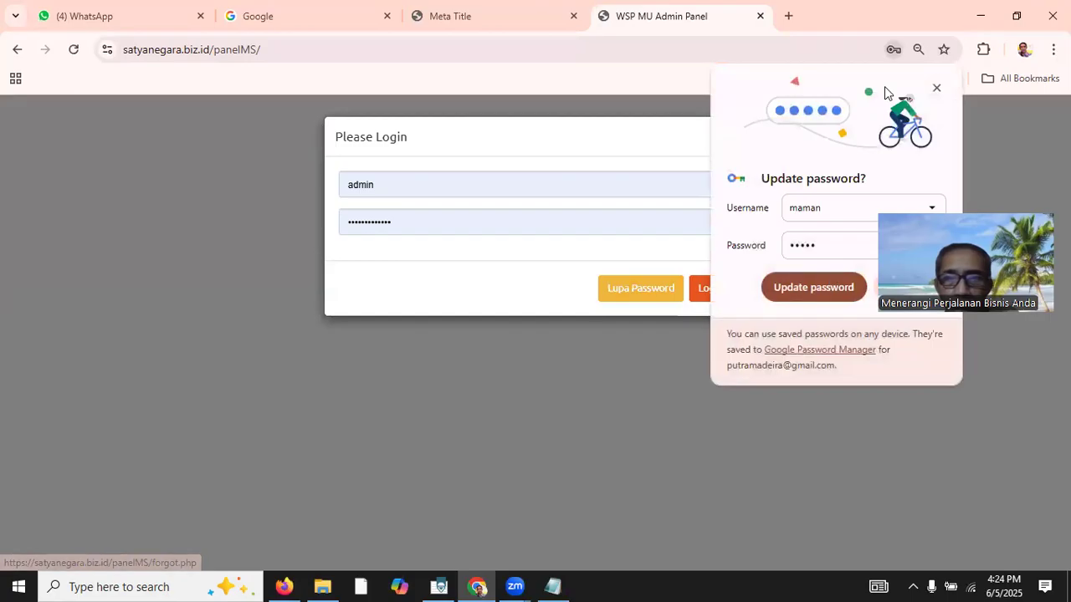
left_click(935, 88)
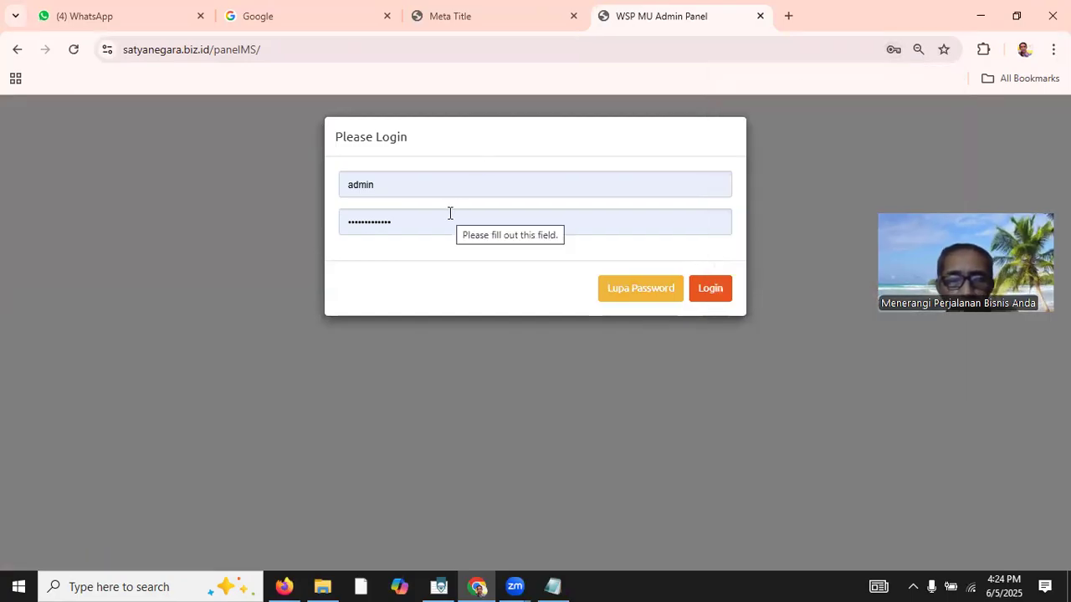
Re-enter admin as the user name in the login form and select the password field's content
left_click(416, 177)
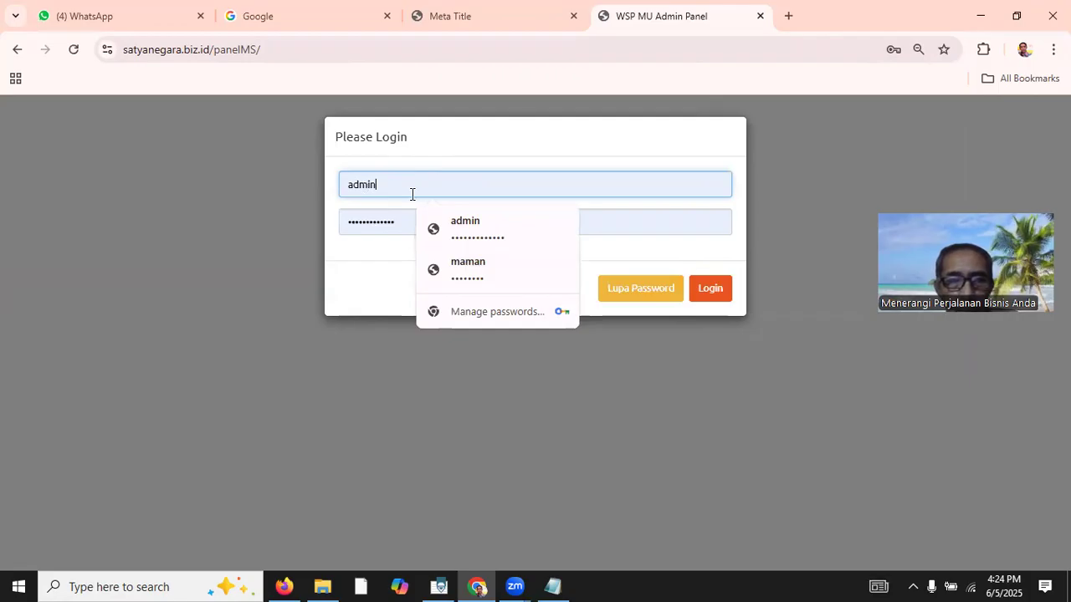
left_click_drag(408, 187, 324, 192)
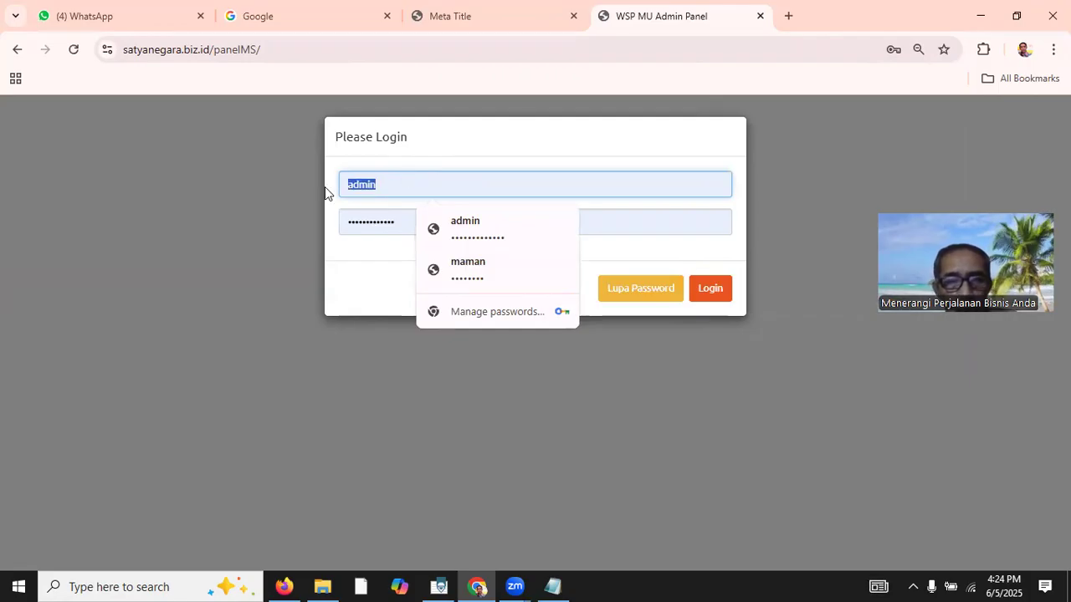
left_click(383, 183)
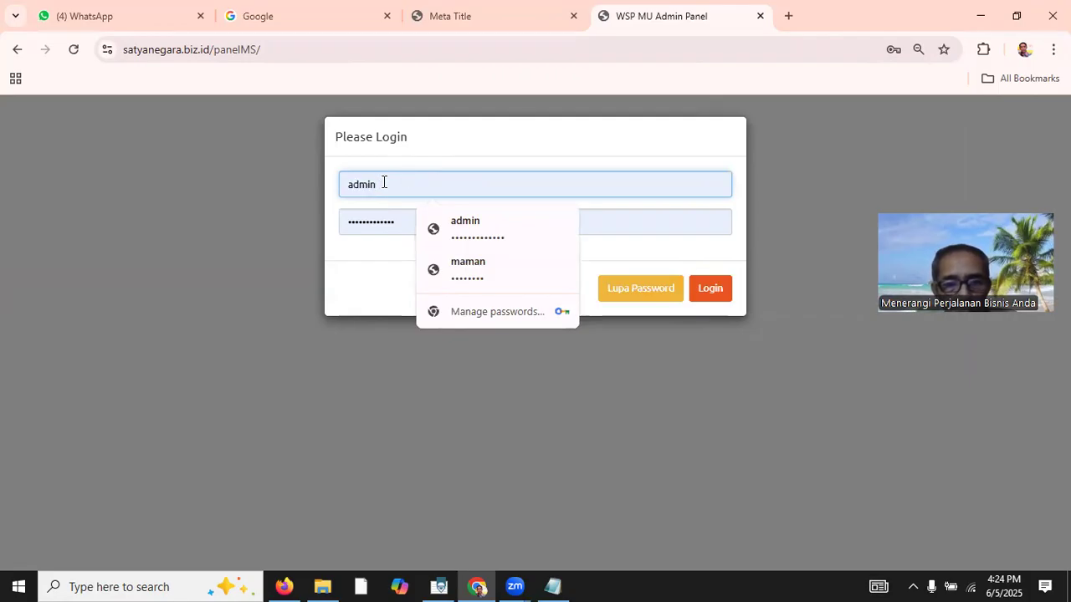
left_click(346, 274)
left_click_drag(390, 181, 341, 189)
type("admin")
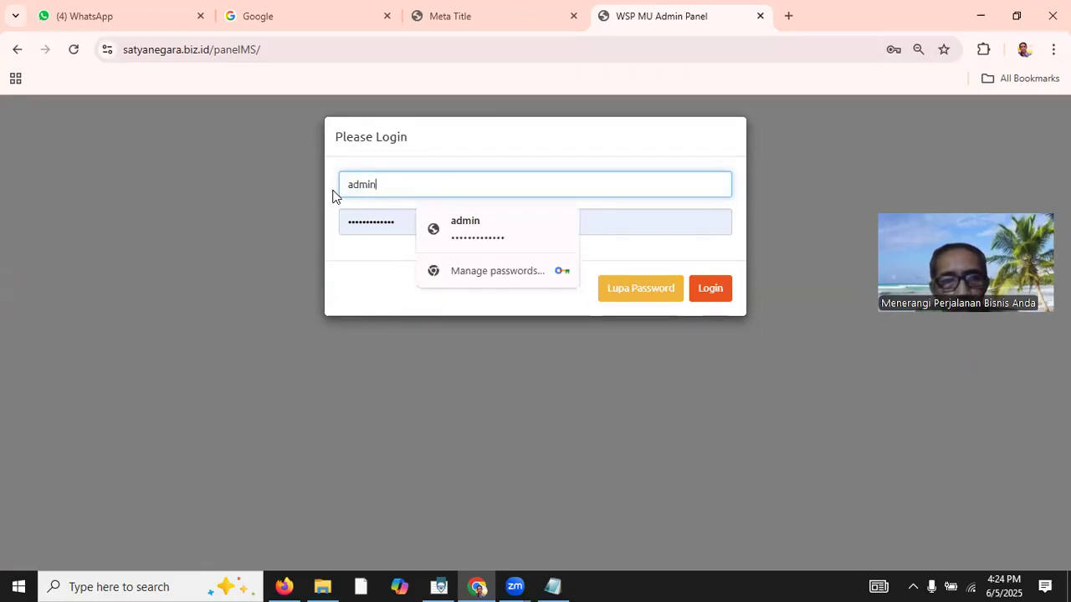
key("Tab")
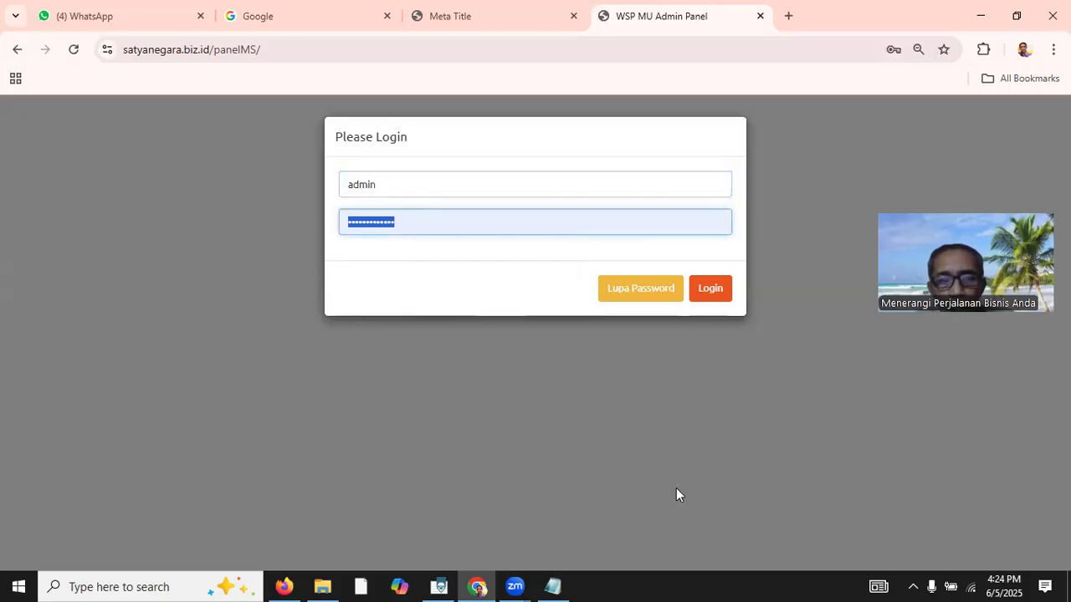
Switch to Notepad, move its window beside the login form, and add the line "login : admin" below the user list
left_click(549, 587)
left_click_drag(540, 41, 717, 95)
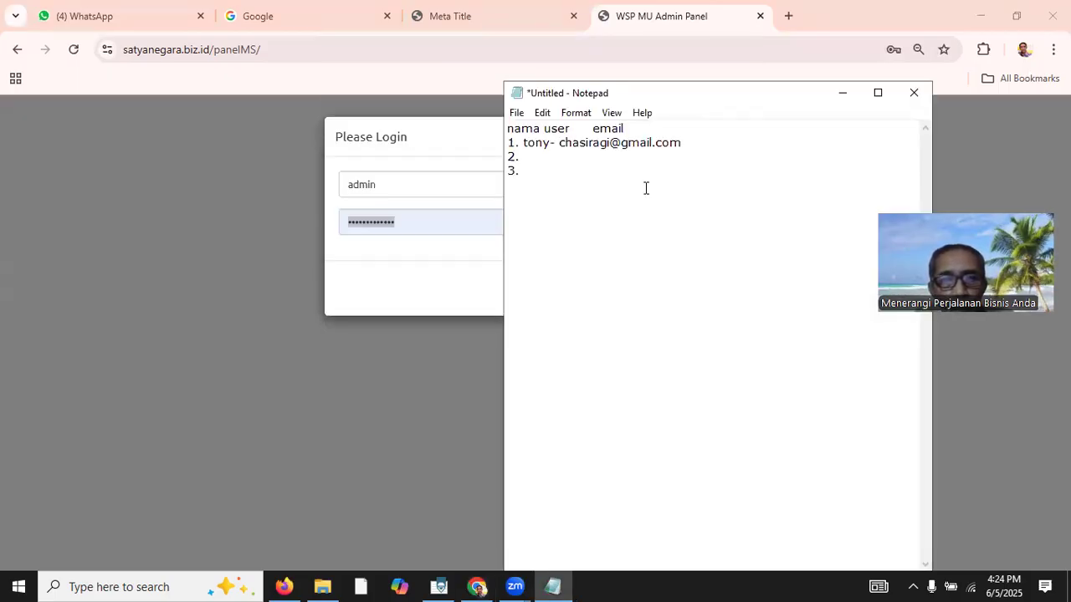
key("Return")
key("Return")
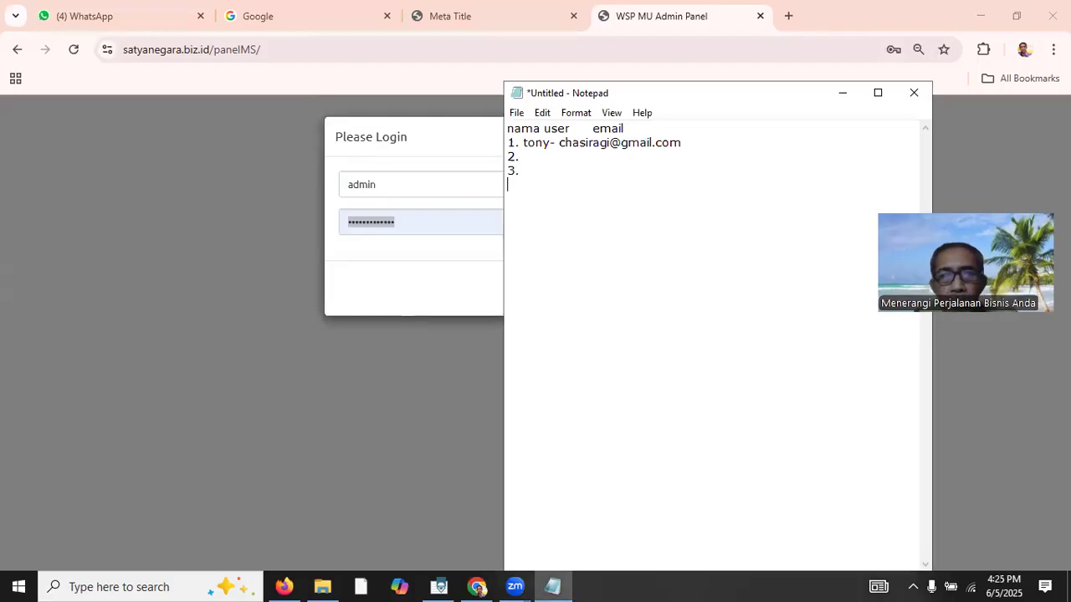
type("login")
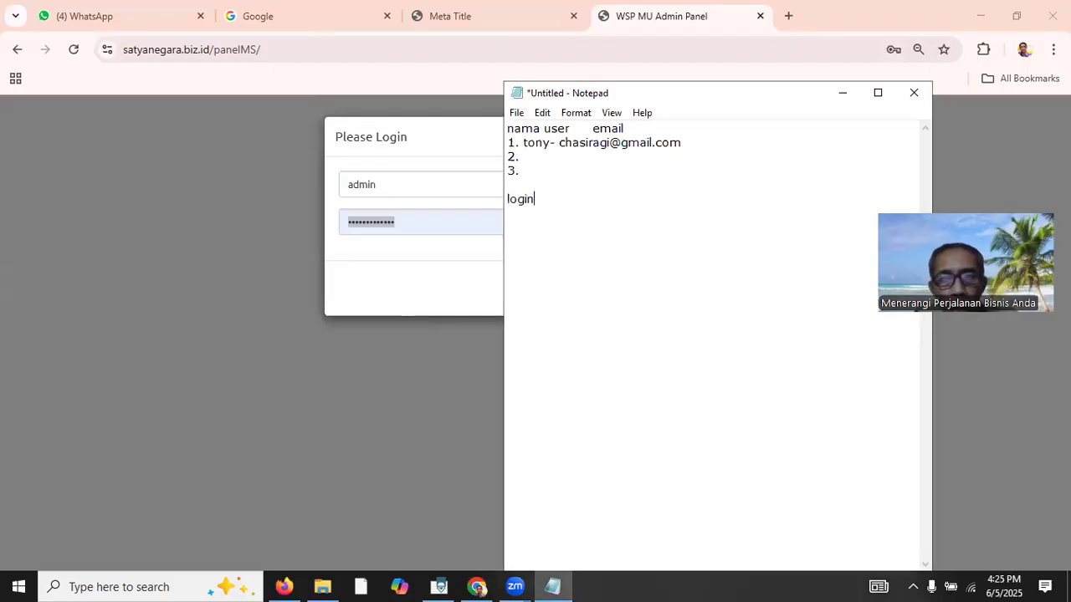
type(" : admin")
key("Return")
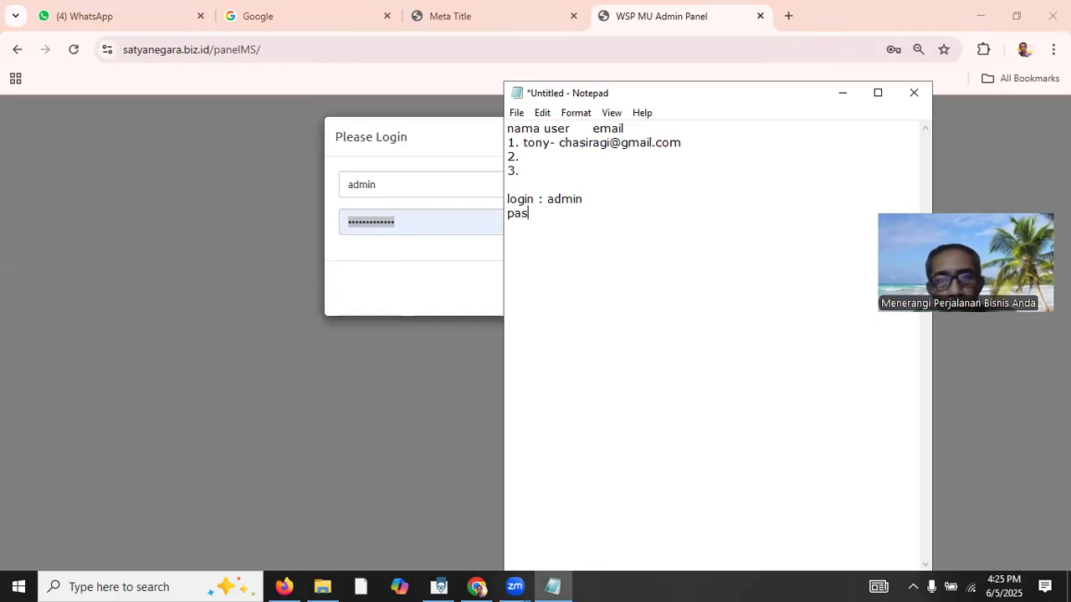
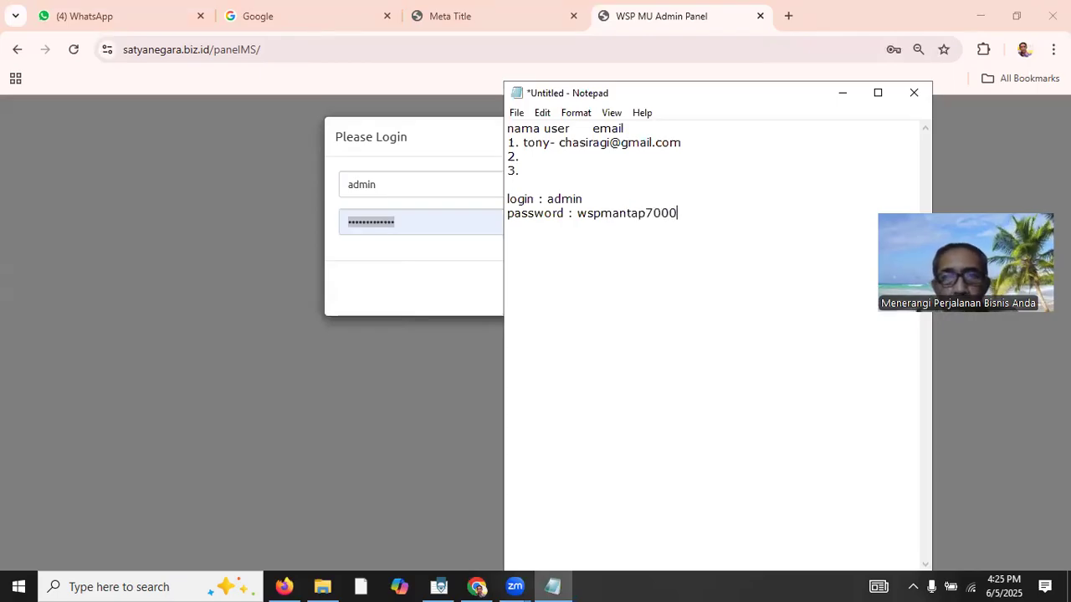
Add a "password :" line with the admin account password under the login line, and select the password text
left_click_drag(681, 214, 581, 213)
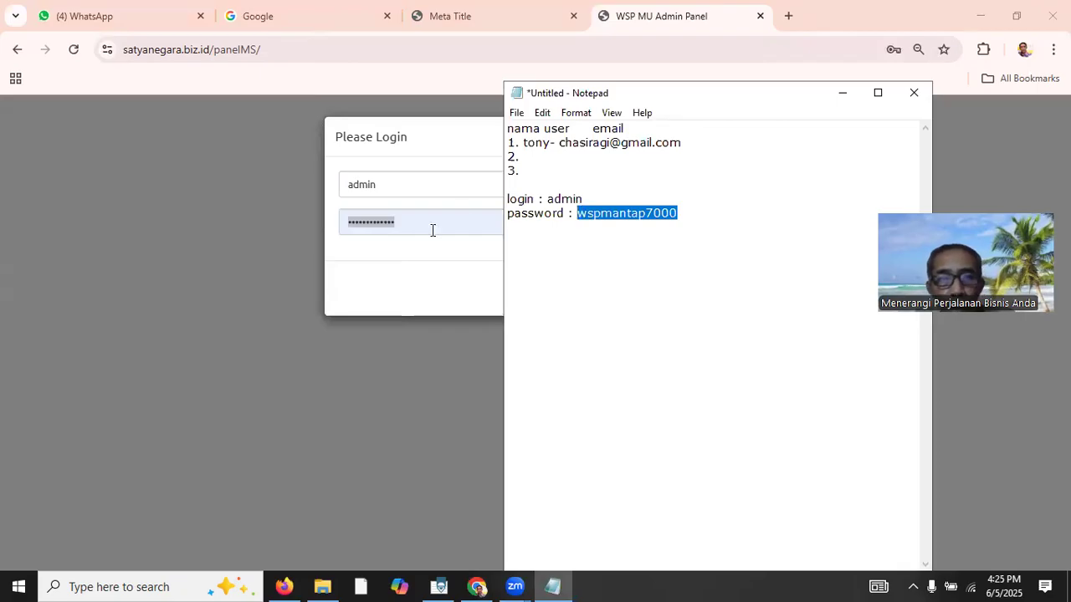
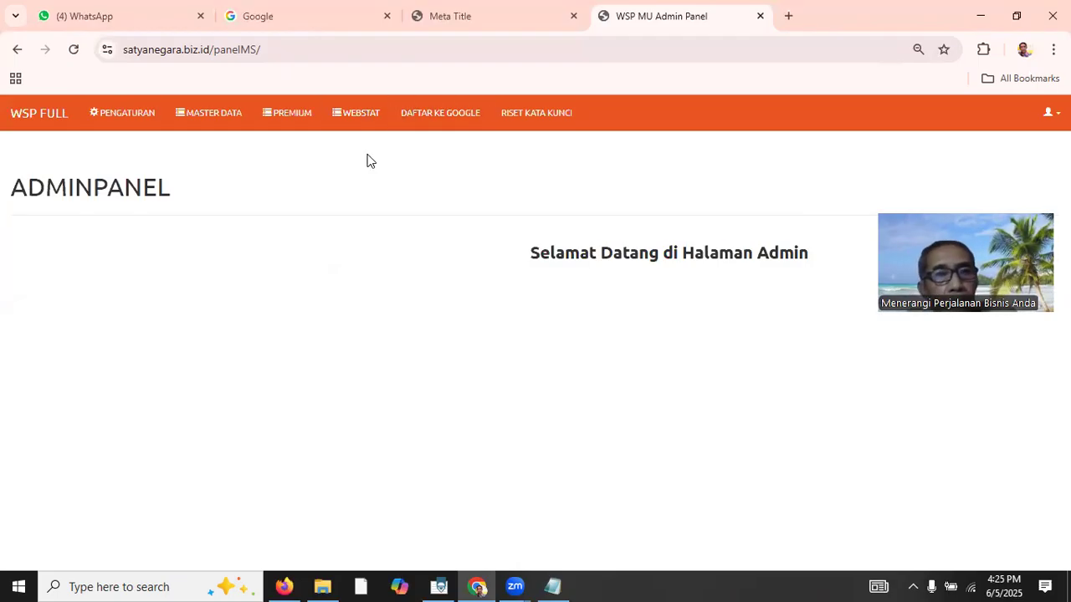
View the basic settings and the Master Data menu list, and open the product category list
left_click(125, 118)
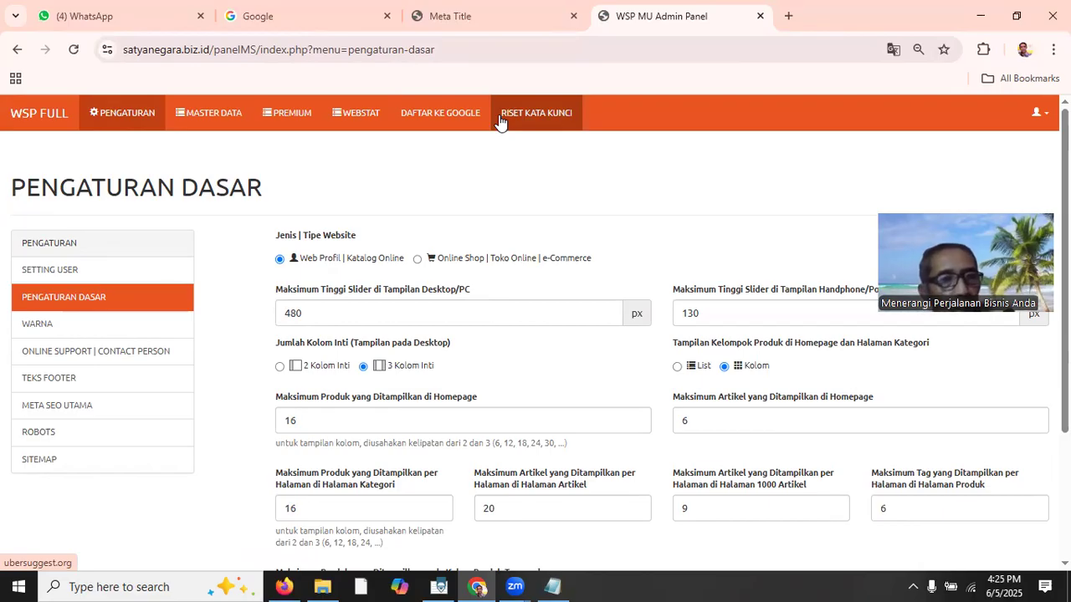
left_click(209, 122)
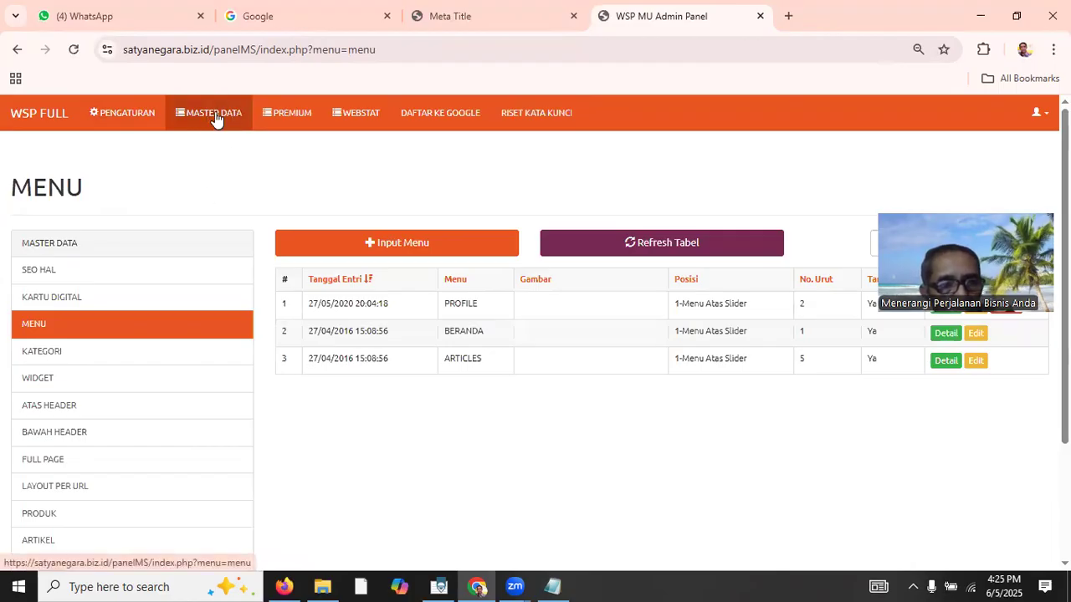
left_click(58, 360)
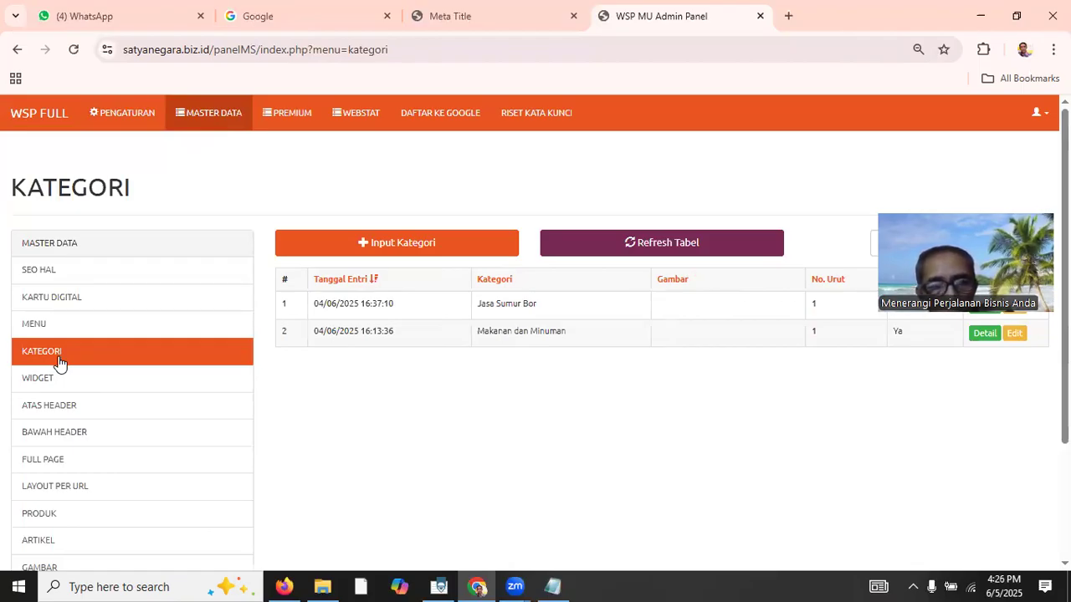
Compare the Jasa Sumur Bor and Makanan dan Minuman category pages on the public site with the admin category list
left_click(467, 18)
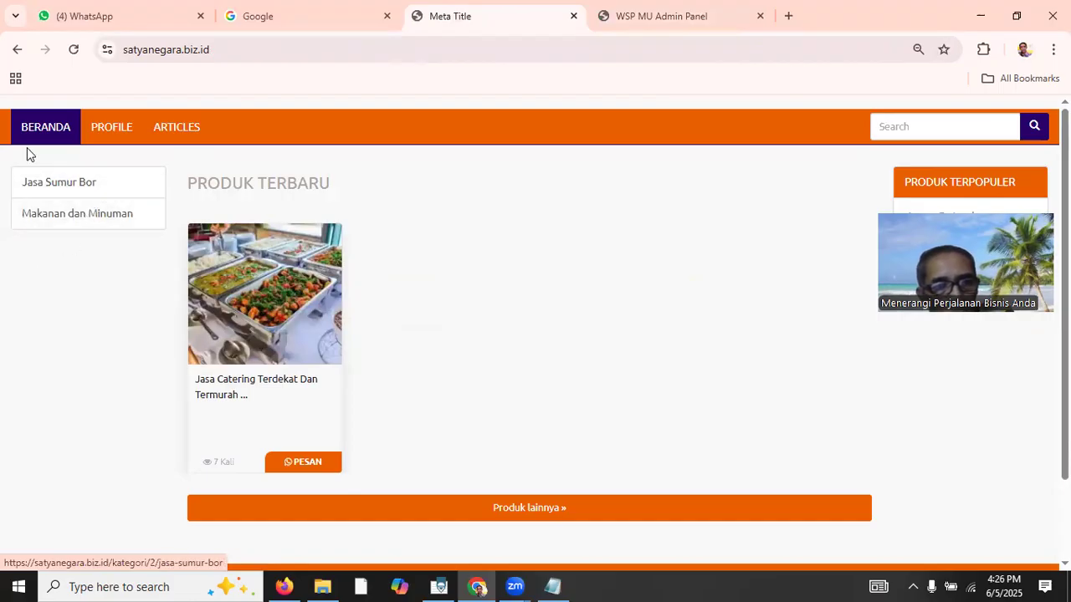
left_click(50, 192)
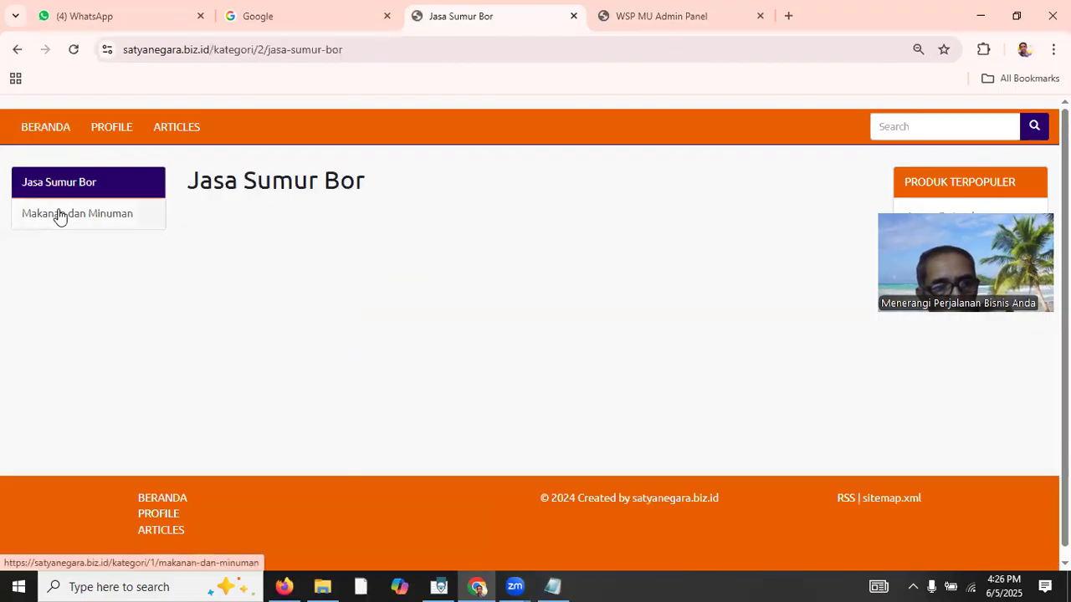
left_click(59, 216)
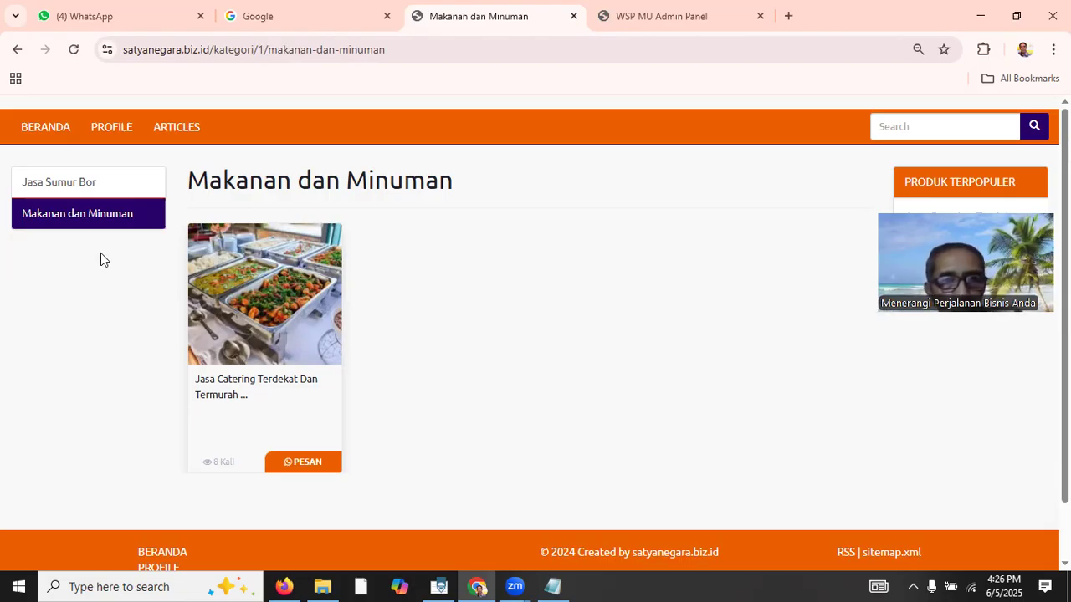
left_click(660, 12)
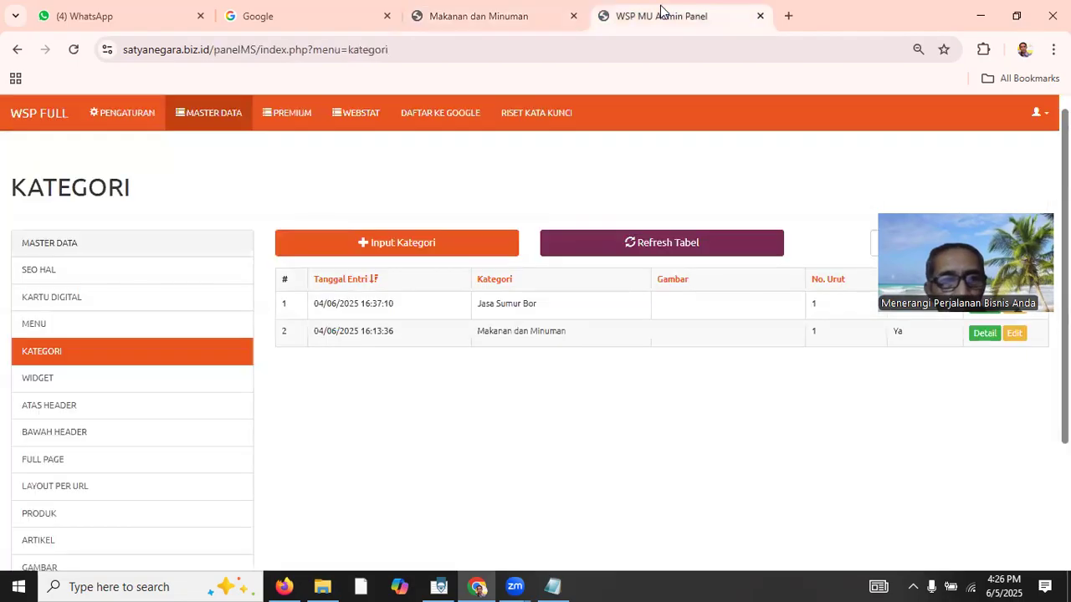
left_click(486, 12)
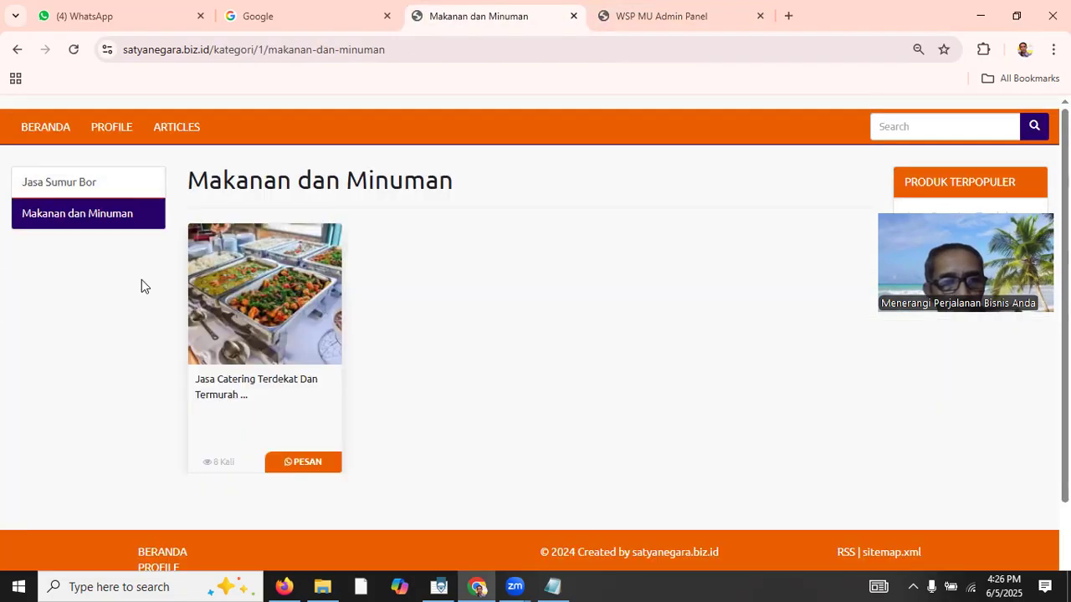
left_click(700, 11)
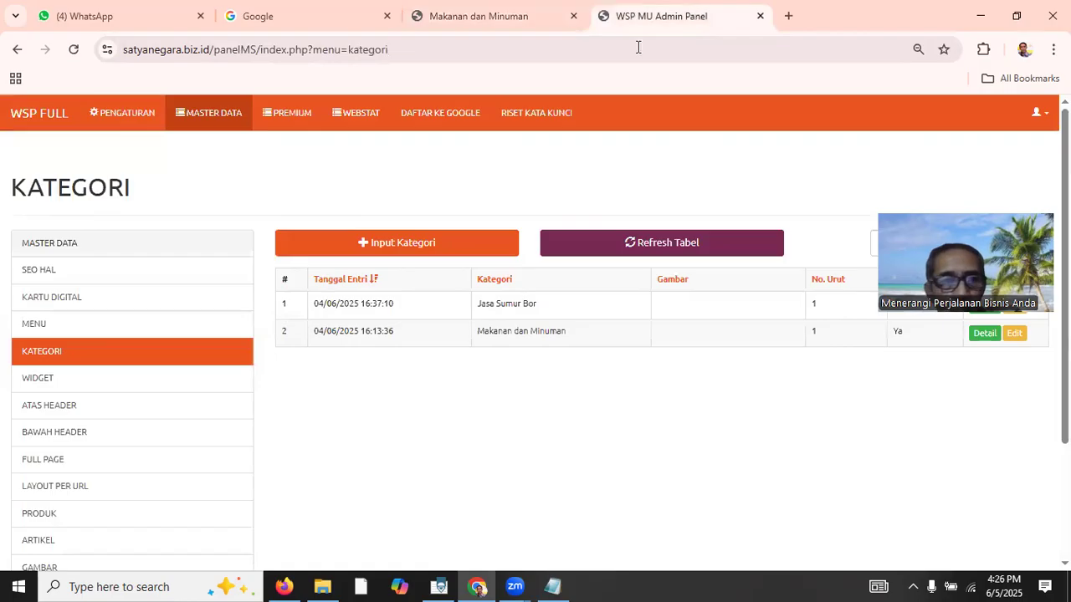
Start a new category under Master Data and name it Skincare
left_click(216, 121)
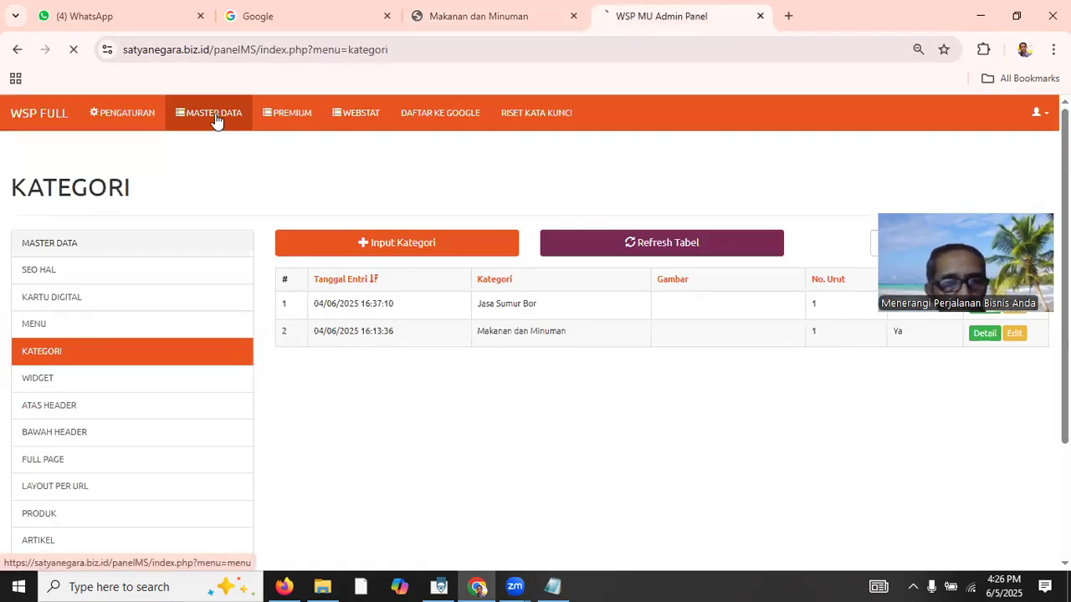
left_click(31, 355)
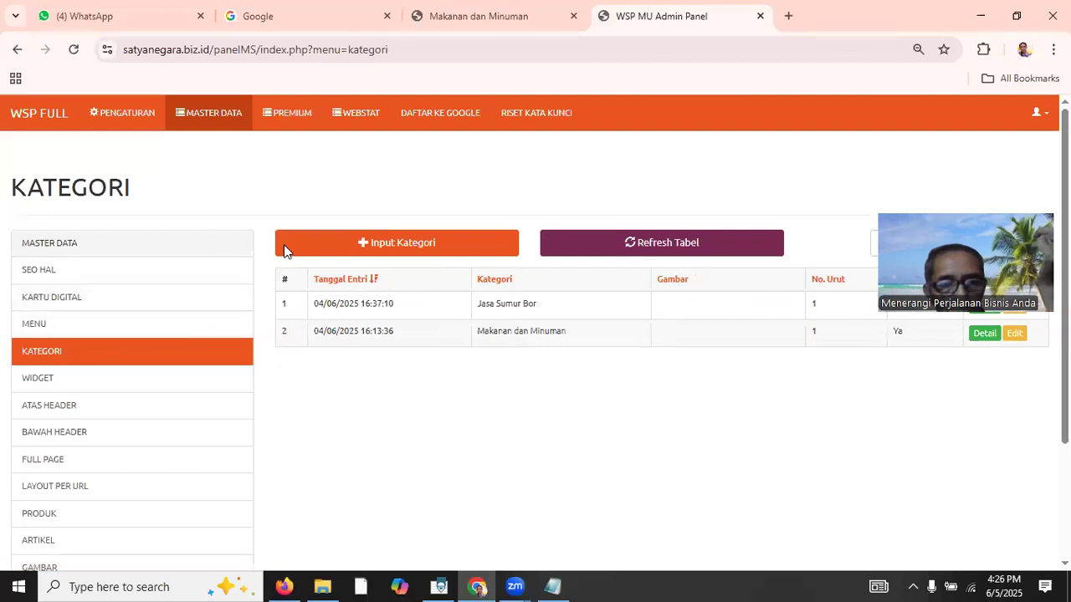
left_click(432, 252)
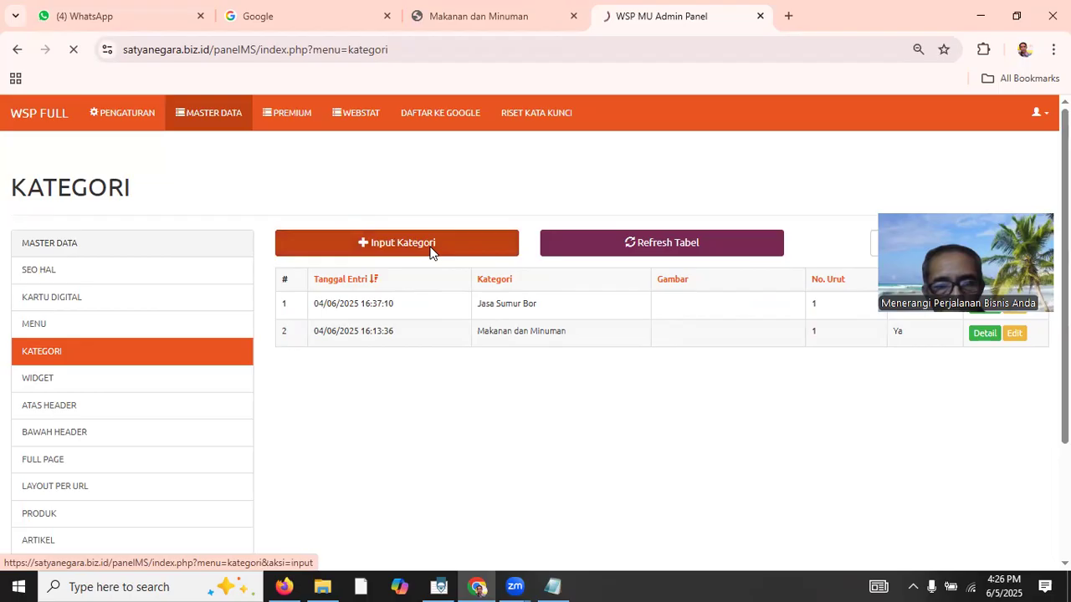
left_click(418, 258)
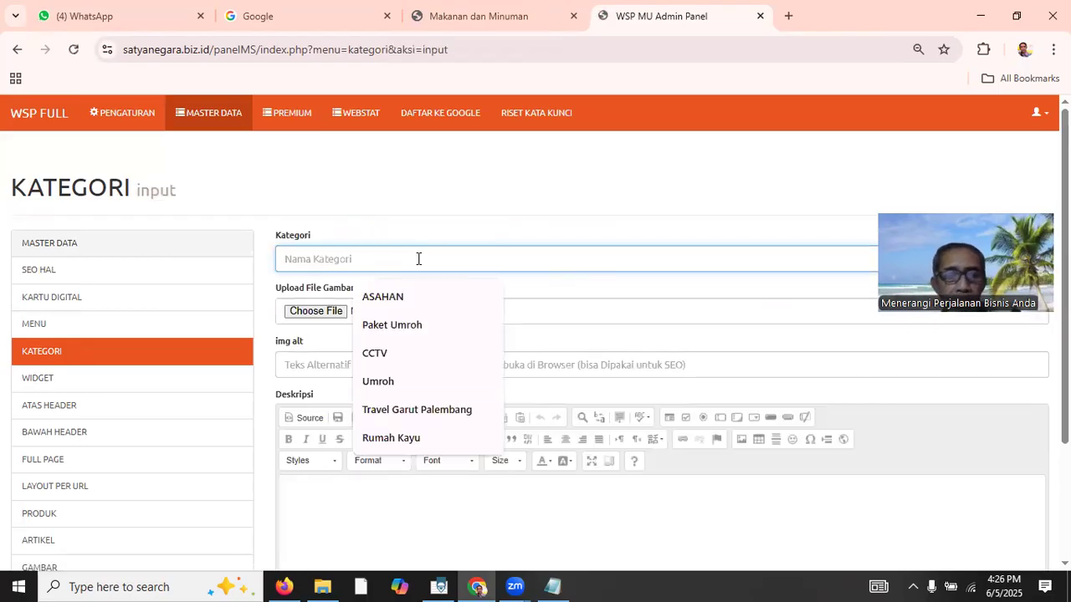
type("Skincare")
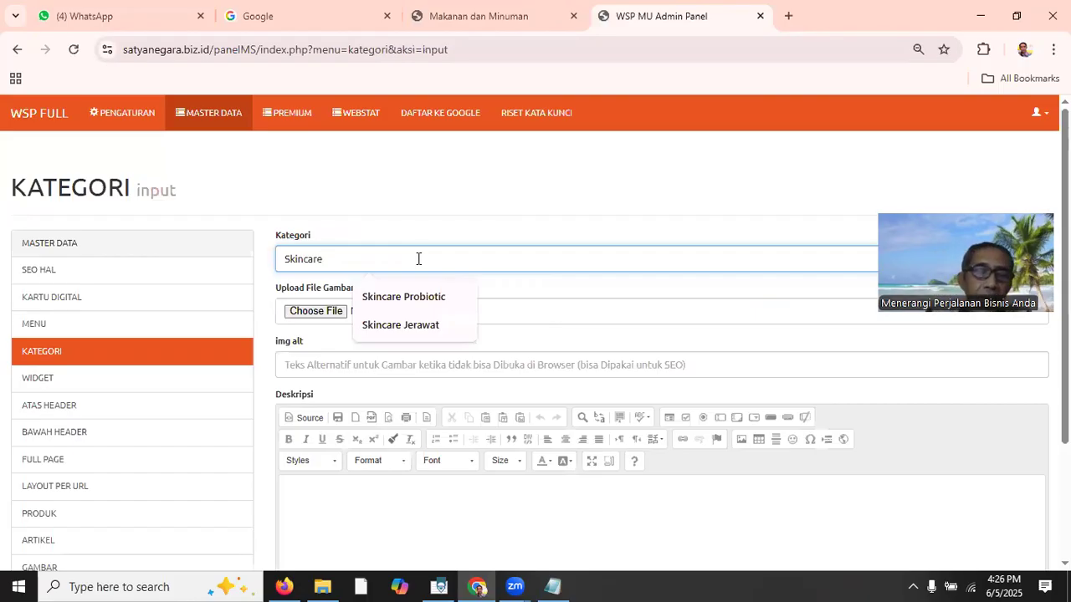
Review the optional image, description and order fields of the Skincare category, and save it
left_click(432, 198)
scroll(363, 326, "down", 2)
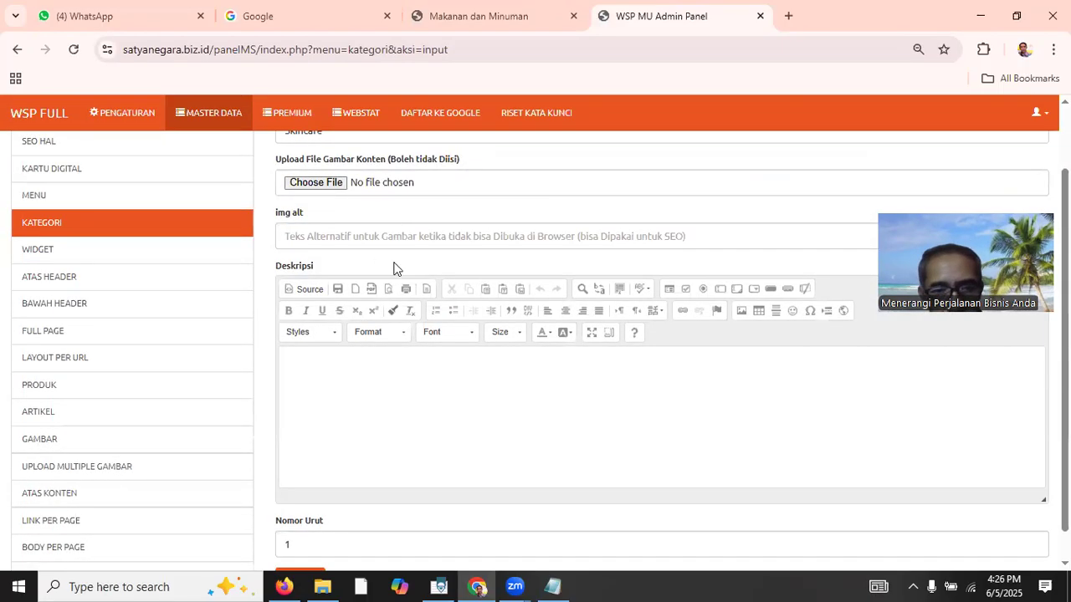
scroll(368, 402, "down", 1)
scroll(368, 469, "up", 3)
scroll(376, 393, "down", 3)
scroll(363, 377, "up", 3)
left_click(347, 251)
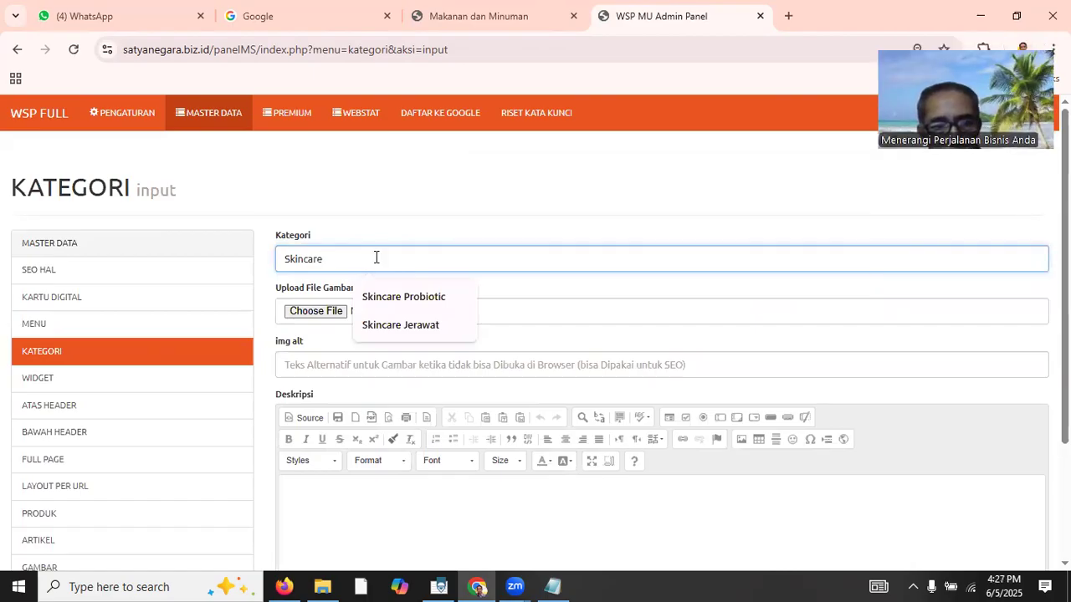
scroll(375, 258, "down", 2)
left_click(300, 549)
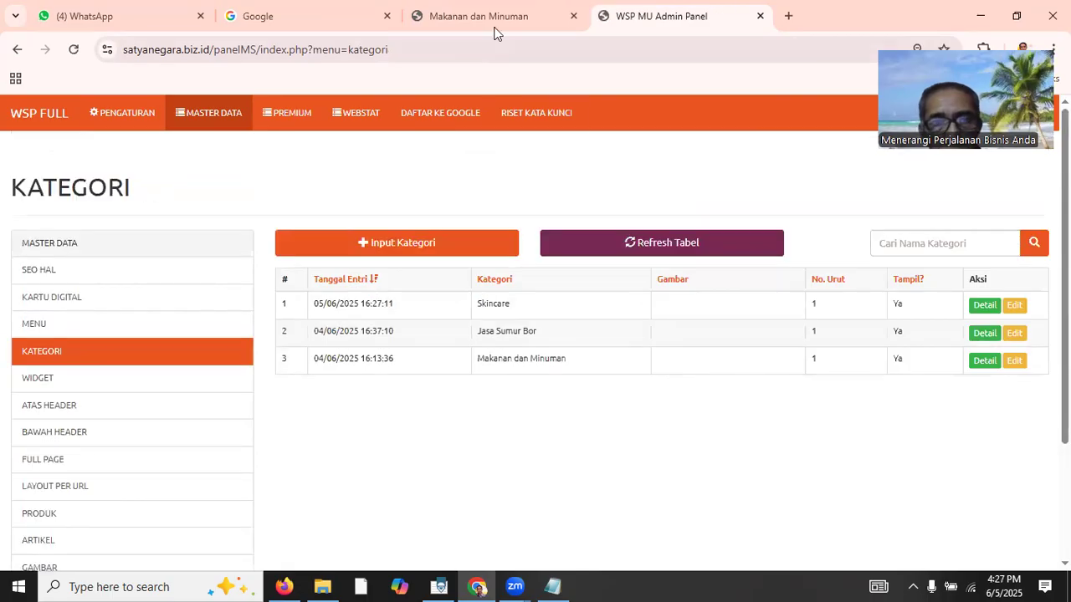
Reload the public site and open its Skincare category page
left_click(489, 10)
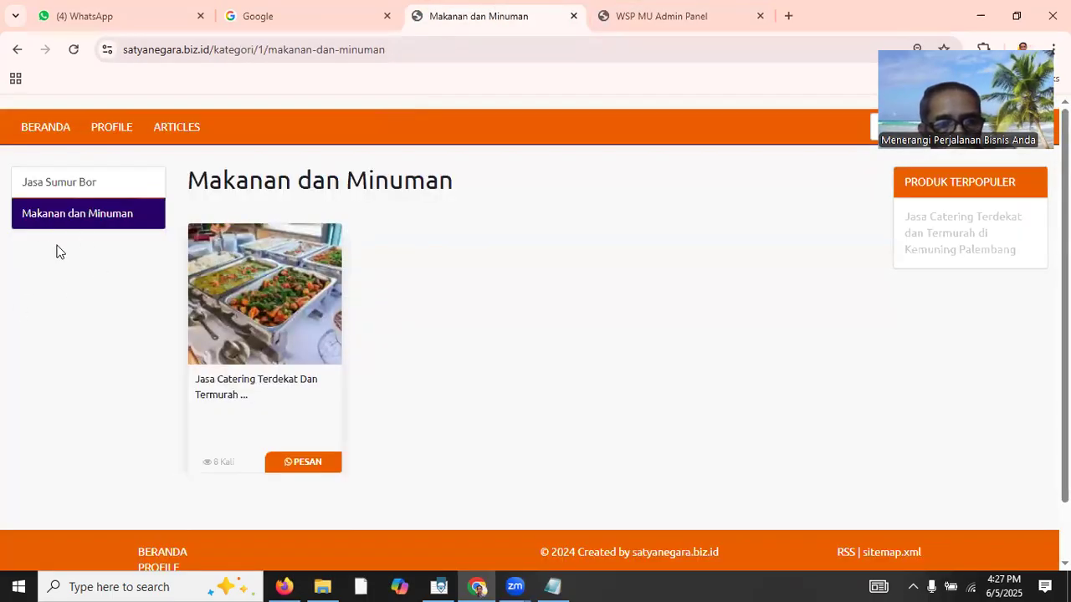
left_click(73, 50)
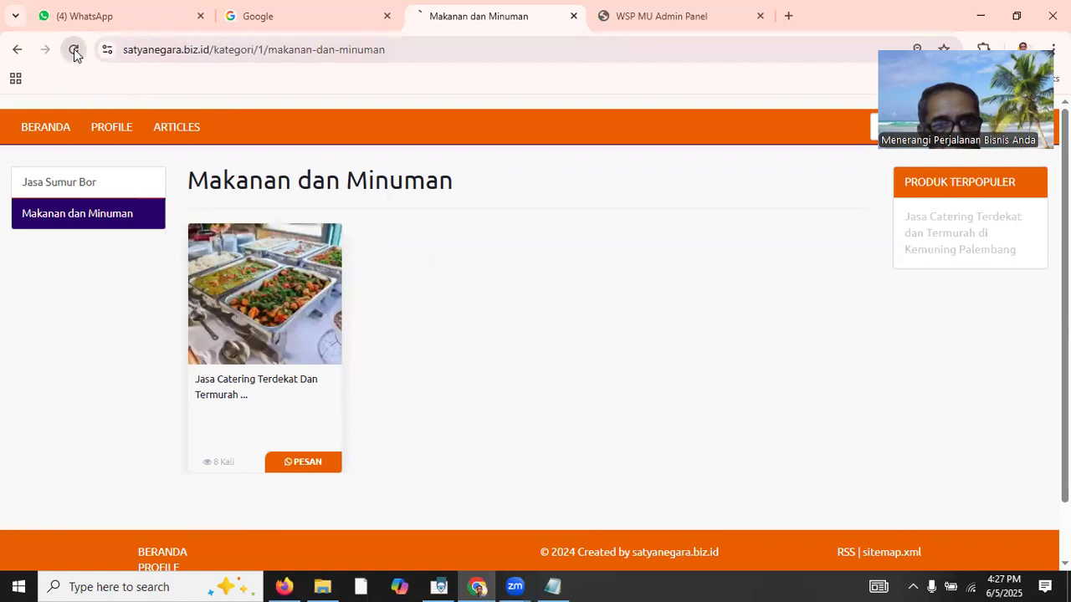
left_click(59, 258)
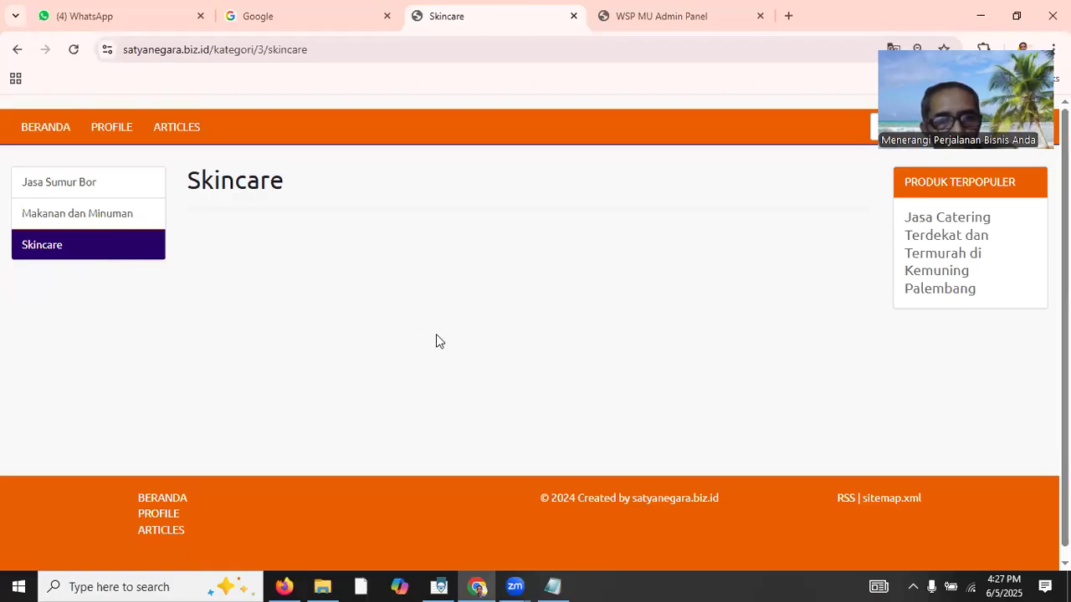
Return to the admin panel, open the product list and start a new product entry
left_click(650, 14)
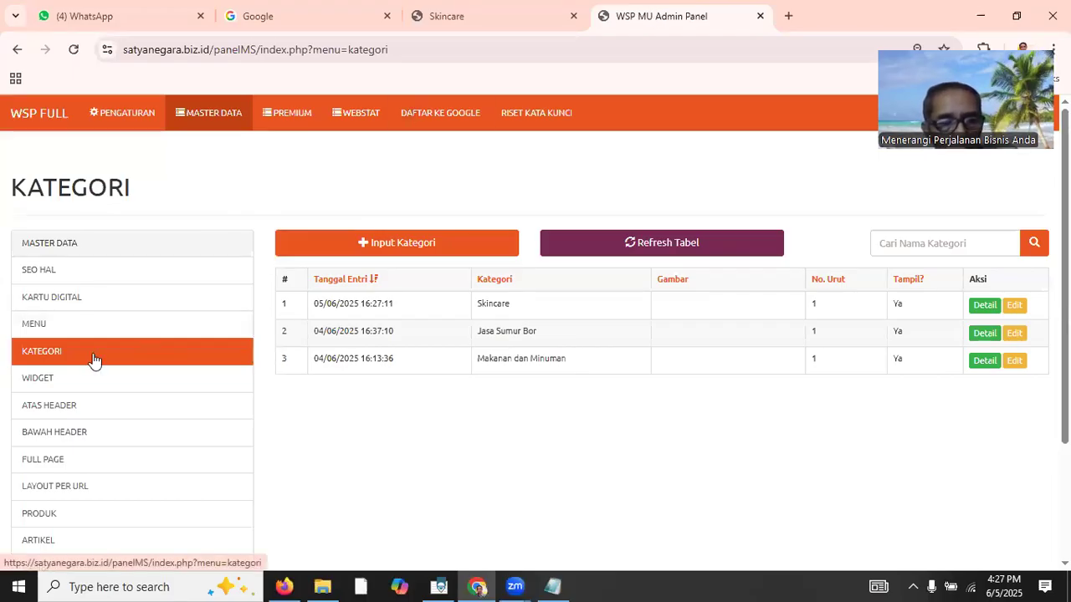
scroll(126, 373, "down", 2)
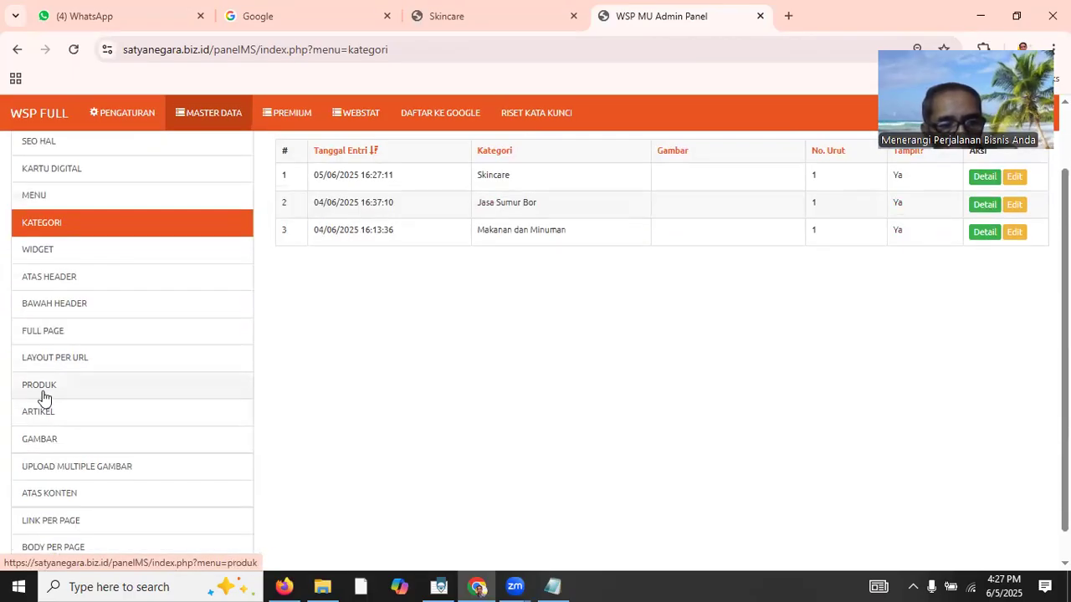
left_click(48, 387)
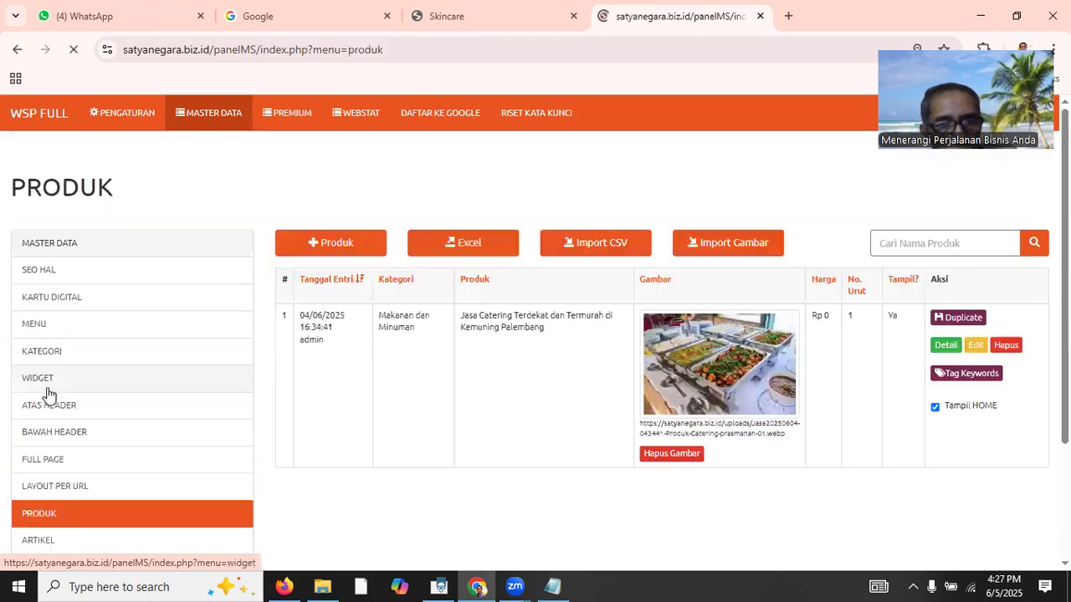
scroll(346, 438, "down", 2)
scroll(346, 438, "up", 2)
left_click(332, 246)
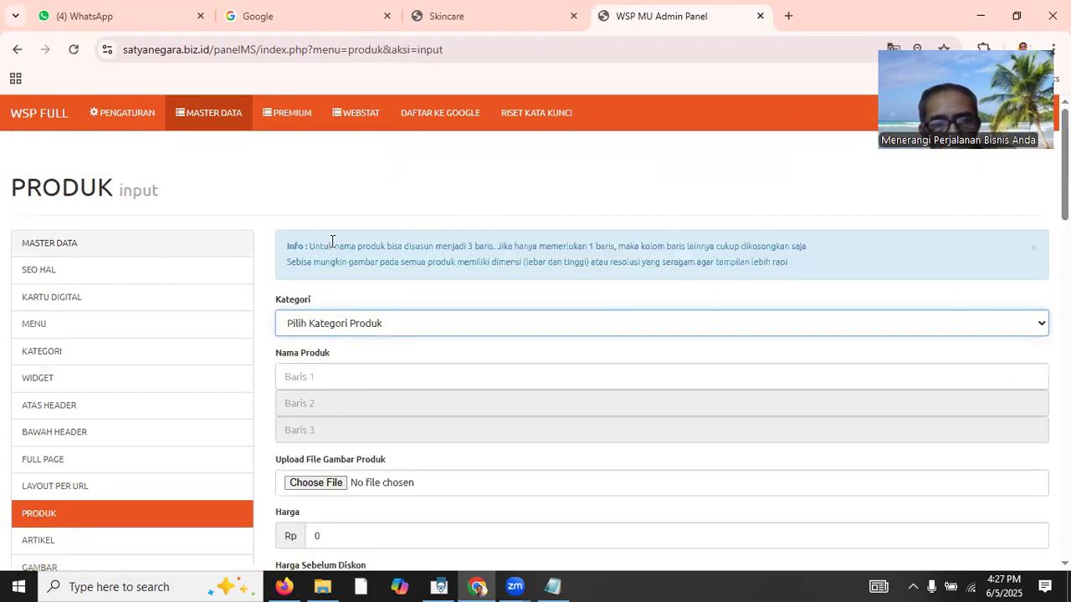
Assign the new product to the Skincare category
left_click(420, 324)
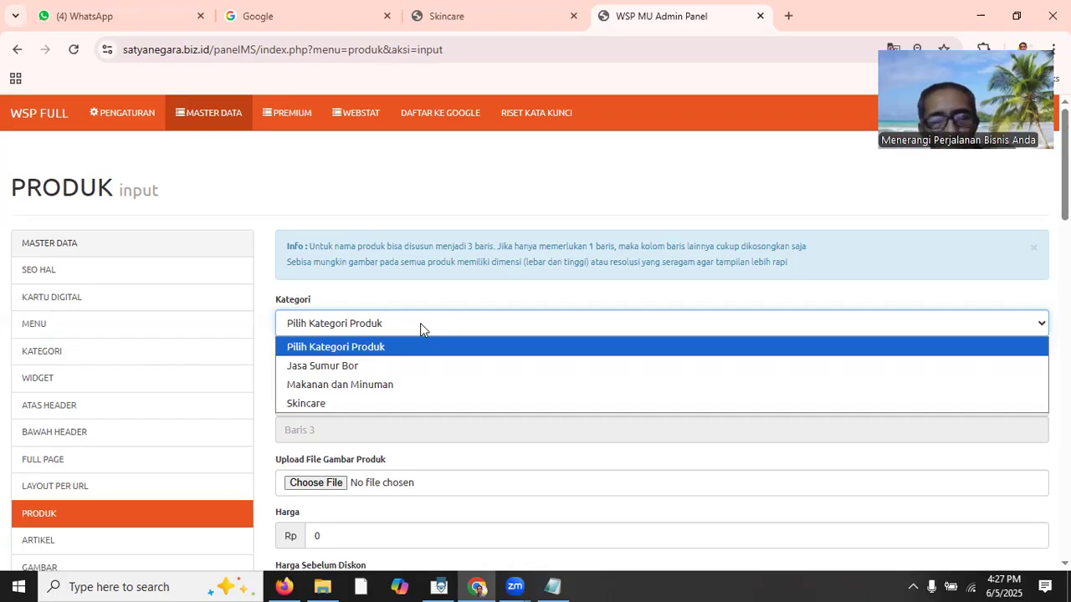
left_click(420, 323)
left_click(420, 323)
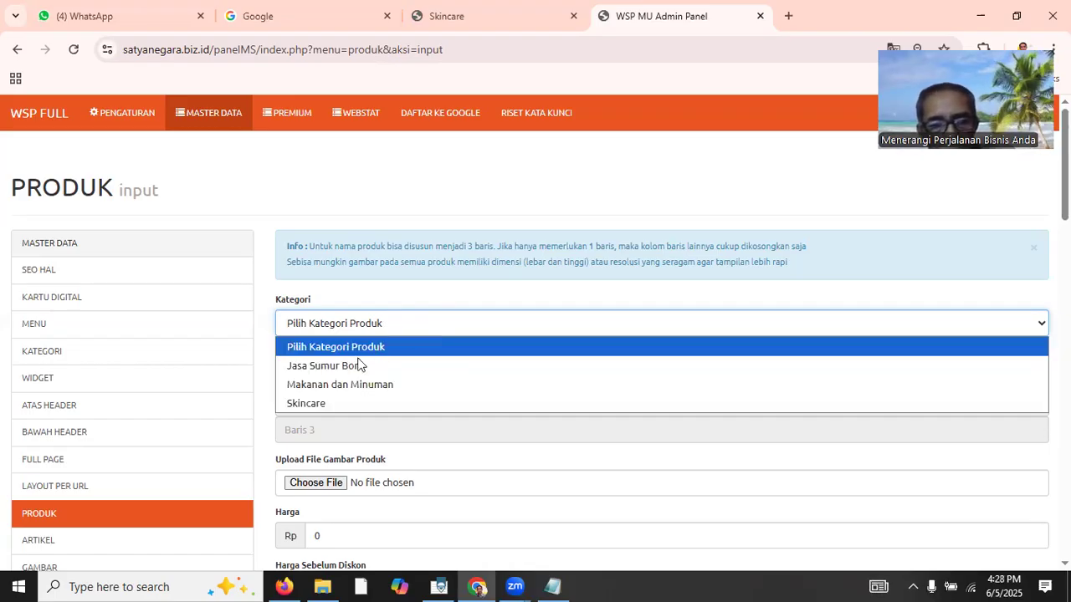
left_click(340, 403)
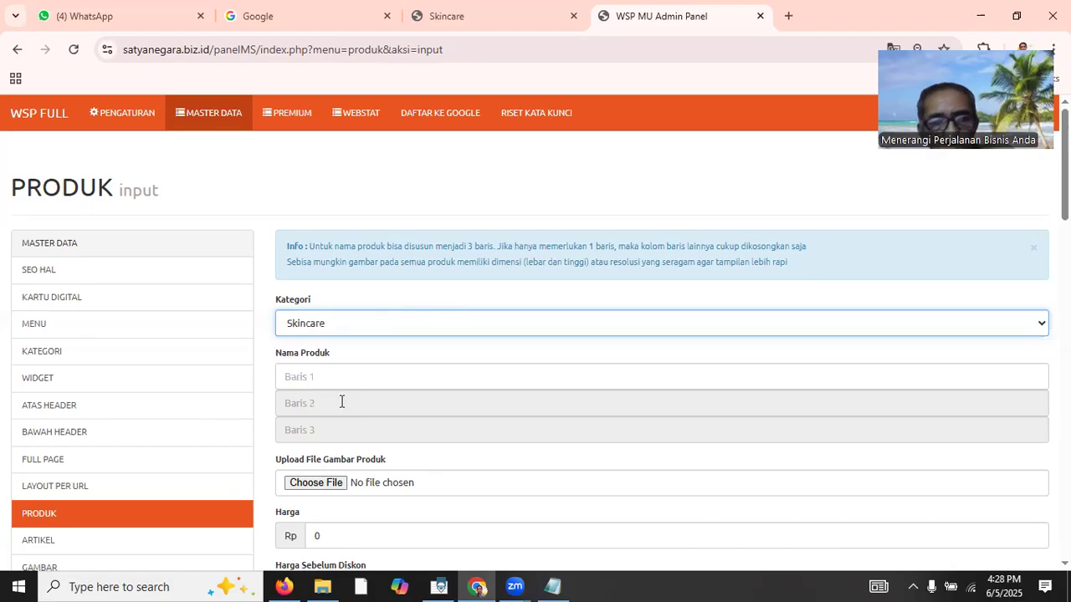
Enter "Jual Skincare anti Jerawat Khusus untuk Remaja di Palembang" as the first line of the product name
left_click(351, 377)
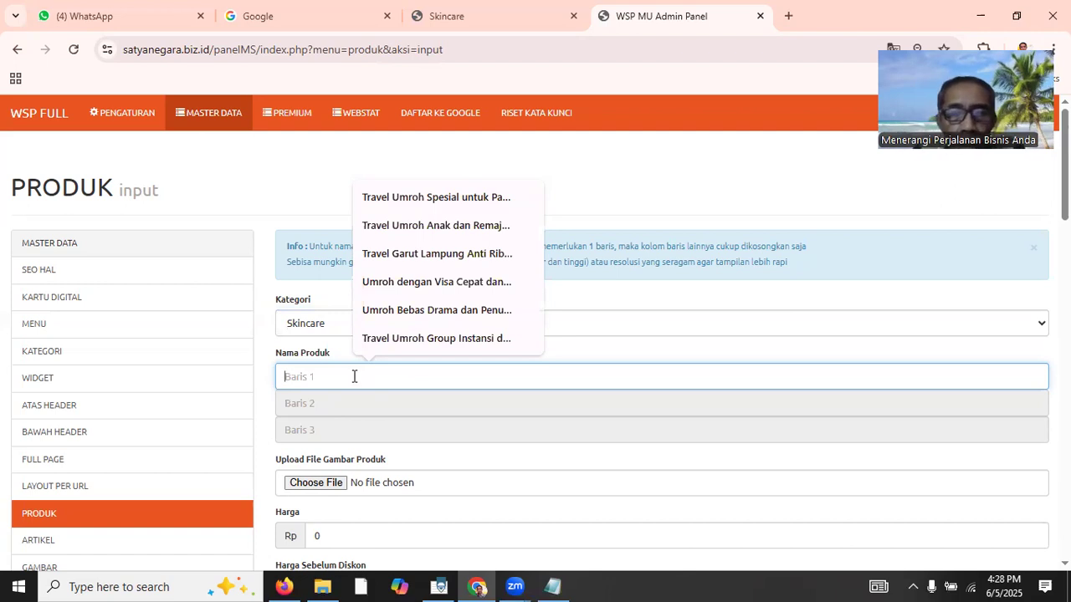
type("Jual")
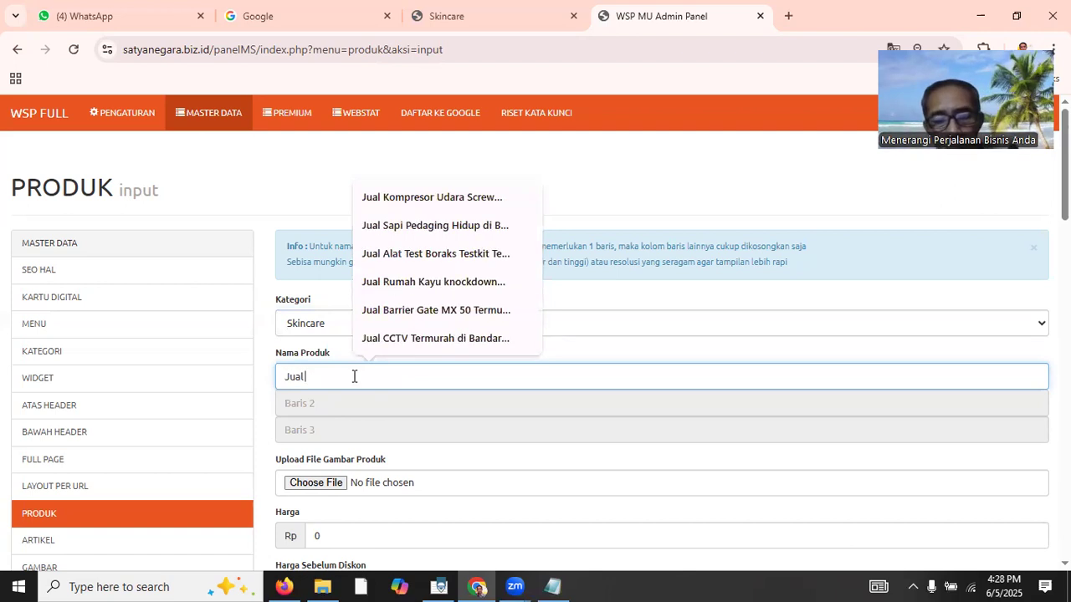
type(" Skincare arti .")
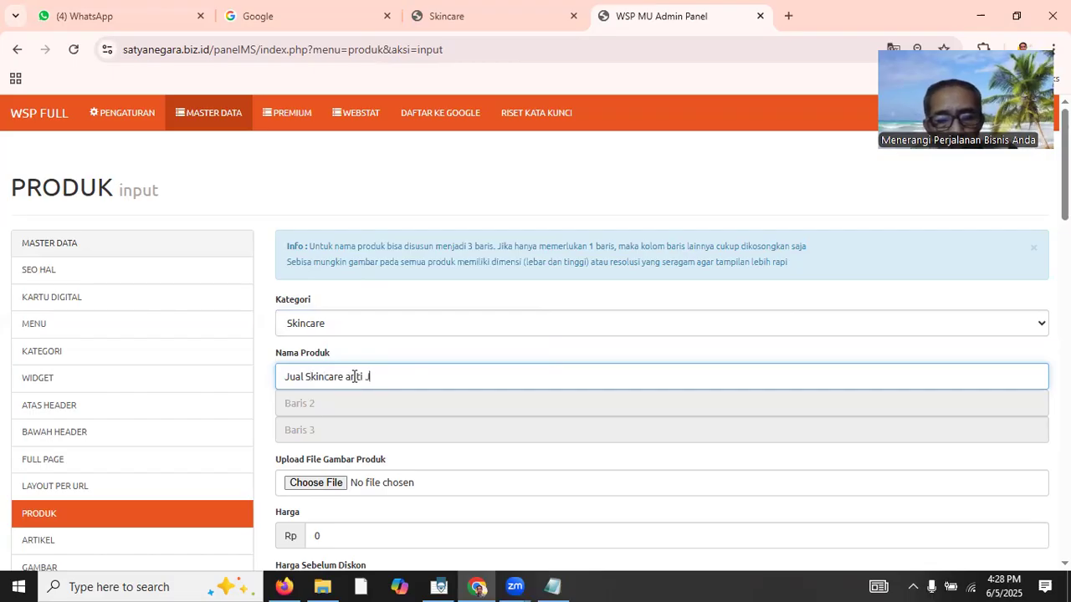
type("erawat ")
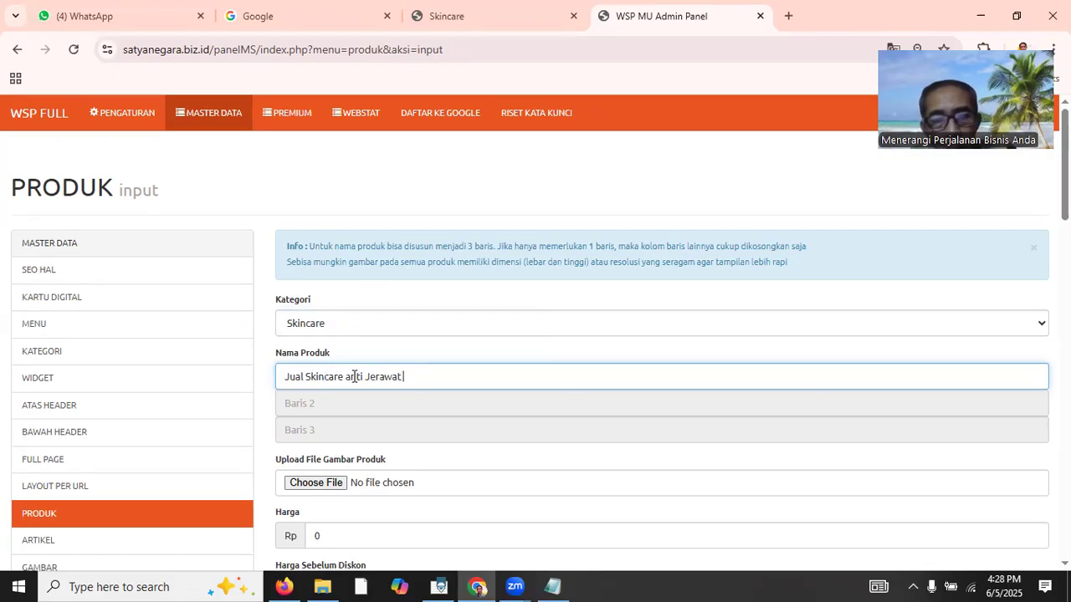
type("k")
key("BackSpace")
type("Khusus untuk")
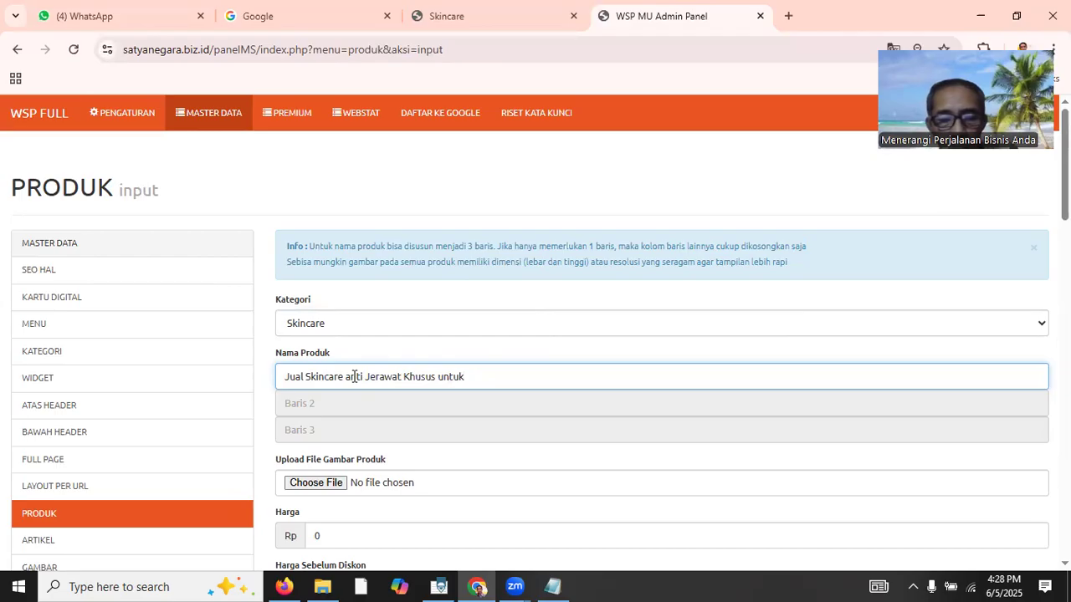
type(" Rema")
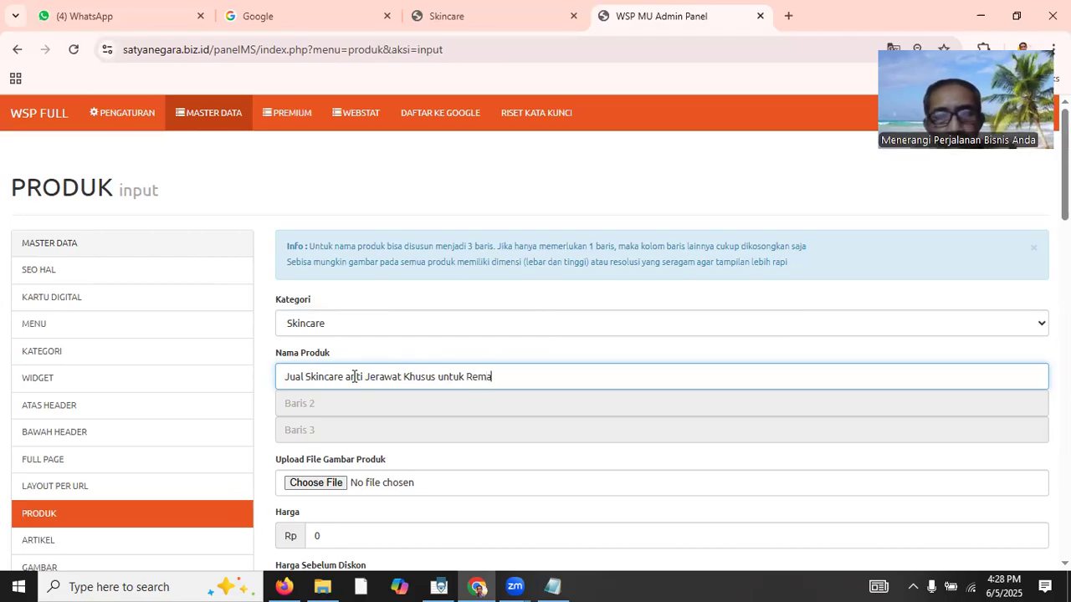
type("ja di Palembang")
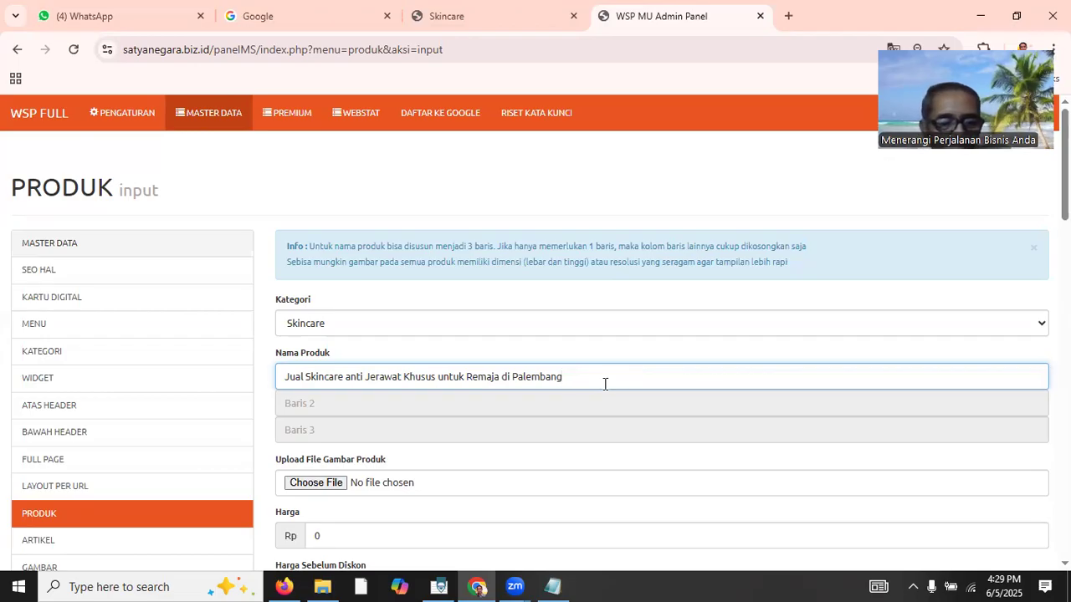
left_click_drag(586, 377, 273, 398)
left_click(325, 379)
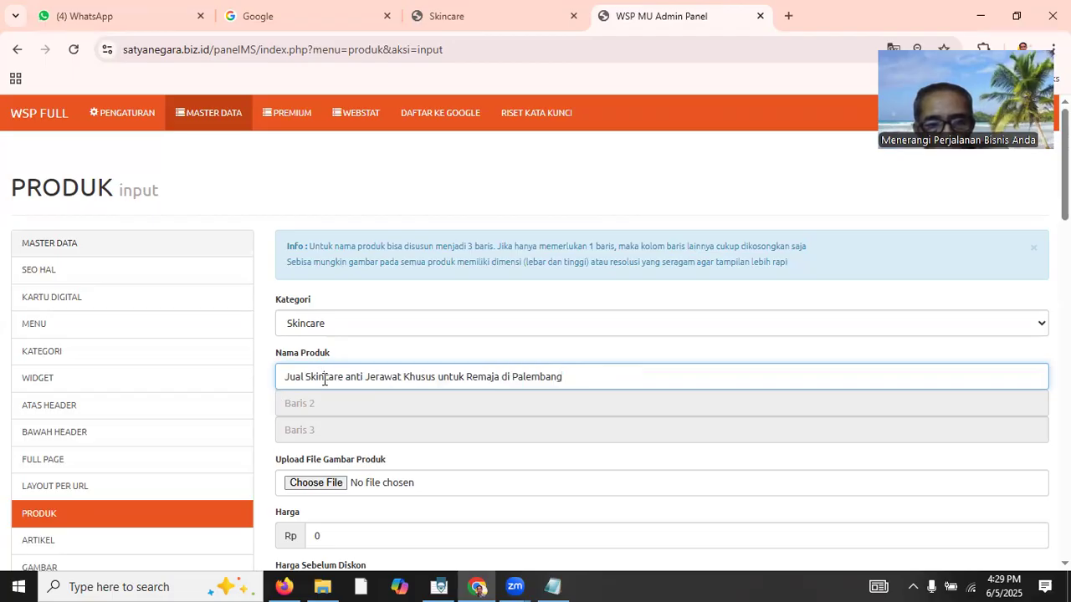
left_click_drag(287, 377, 586, 369)
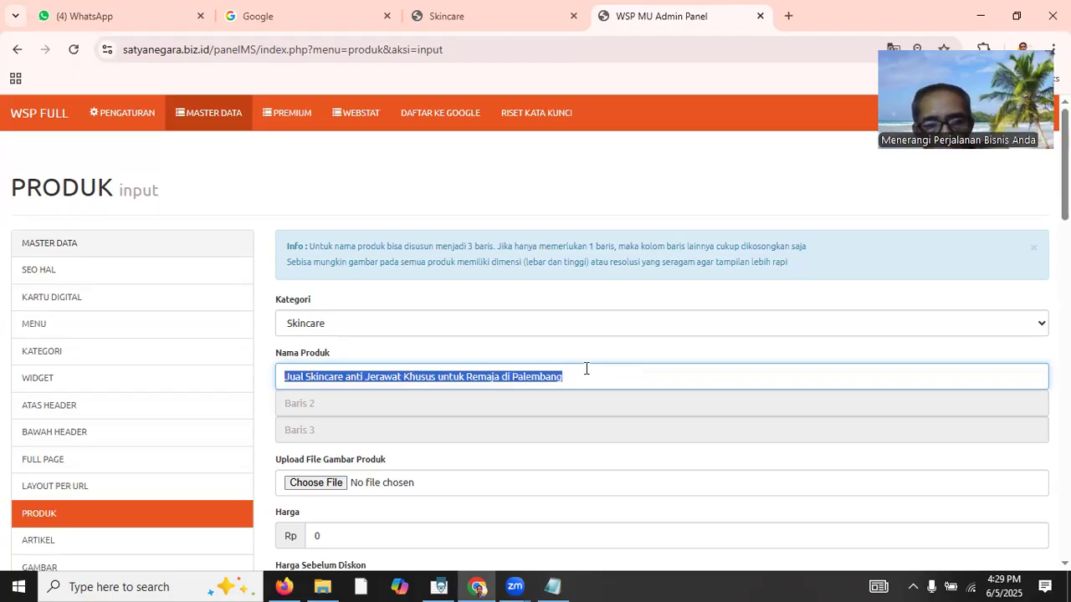
left_click(589, 379)
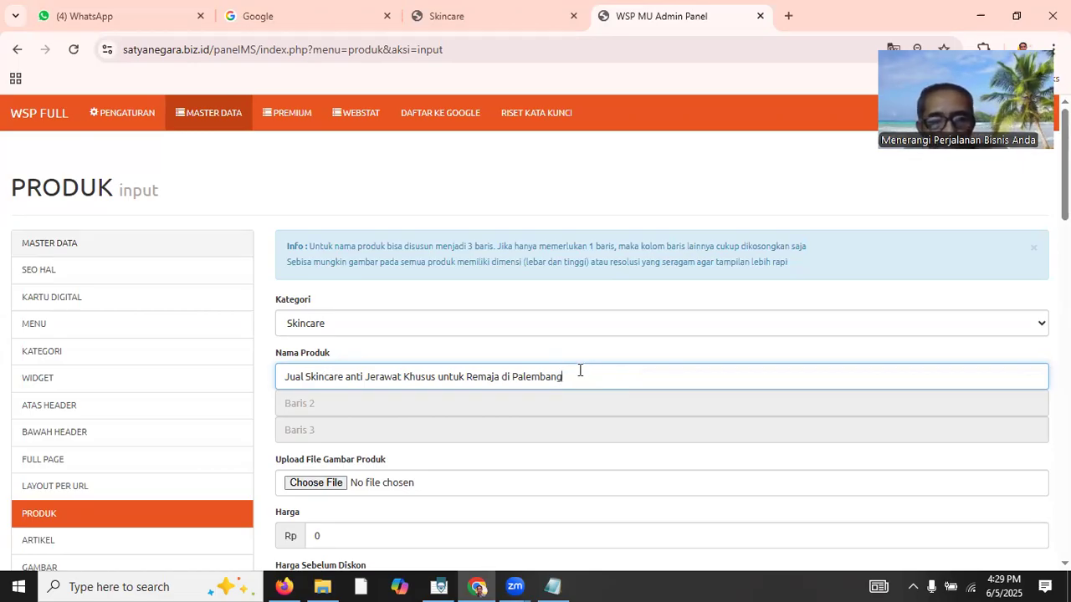
left_click_drag(578, 377, 283, 387)
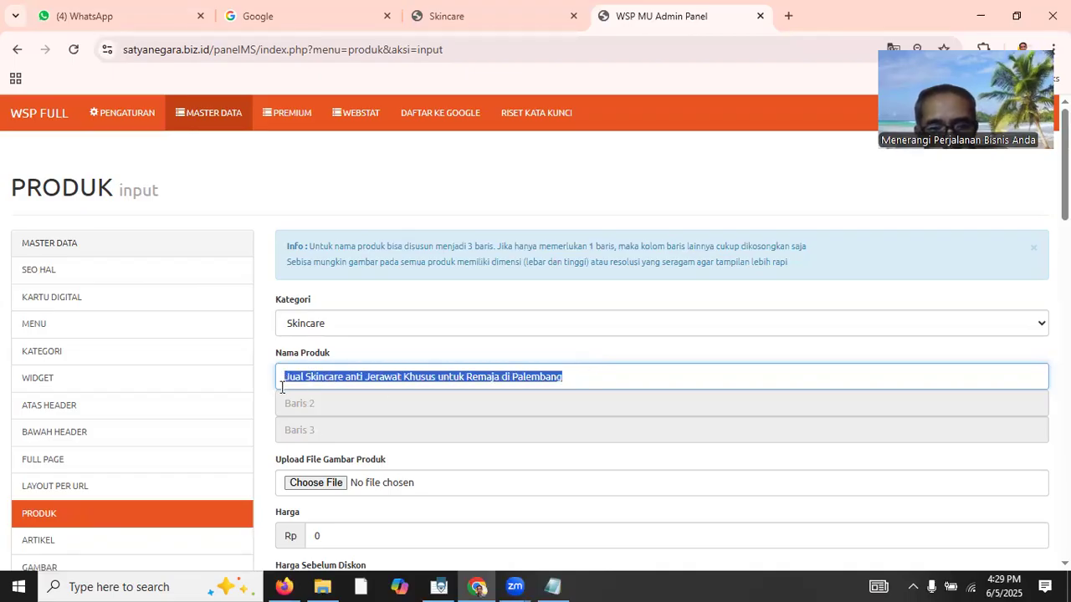
left_click(585, 379)
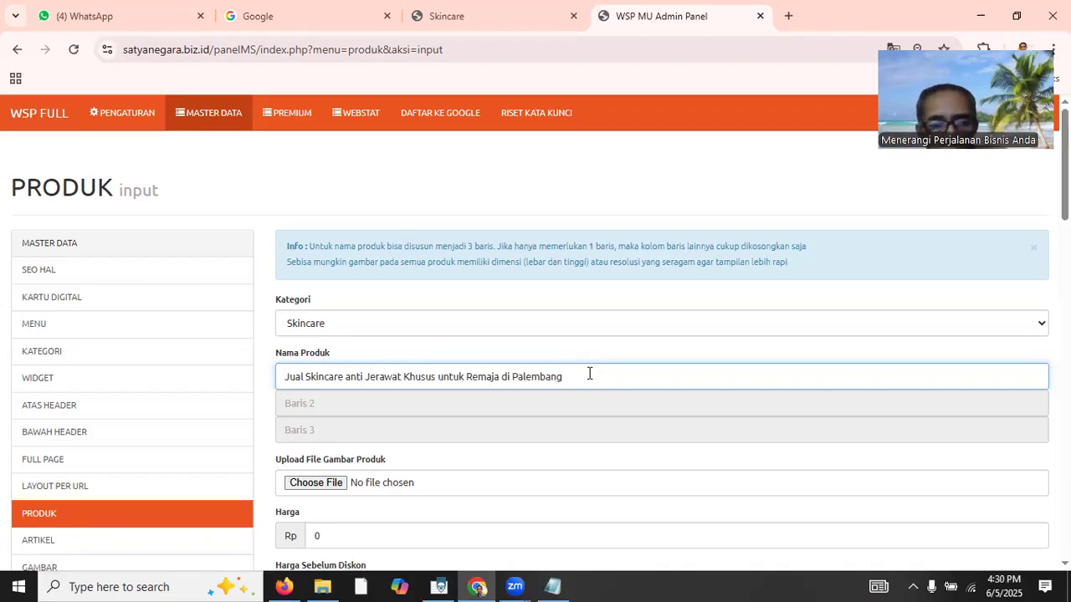
Replace the city at the end of the product name's first line with "Pekanbaru"
left_click_drag(571, 376, 513, 386)
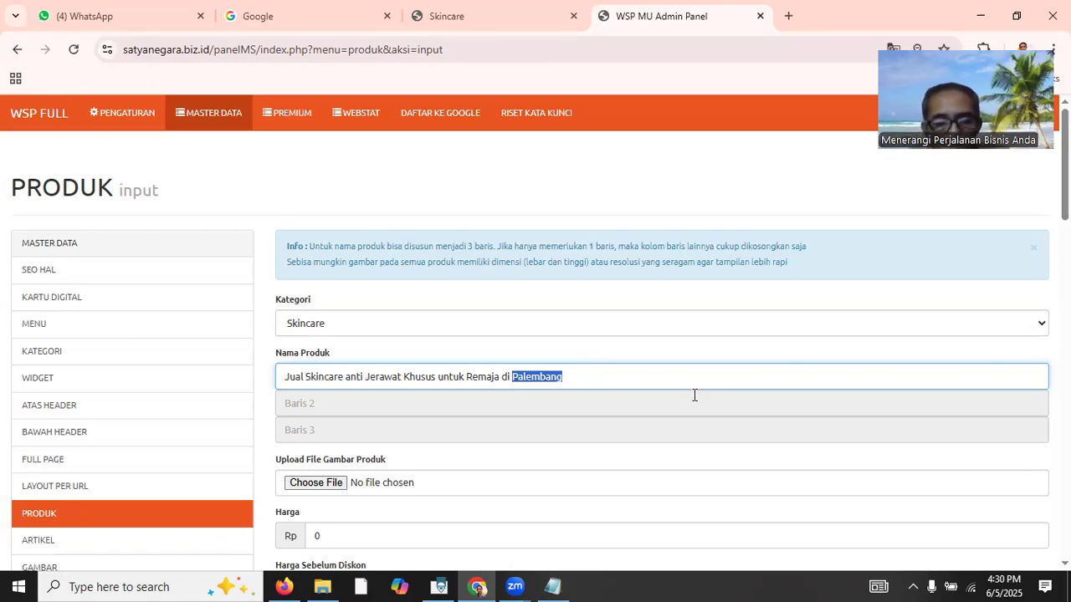
type("Pekanva")
key("BackSpace")
key("BackSpace")
type("baru")
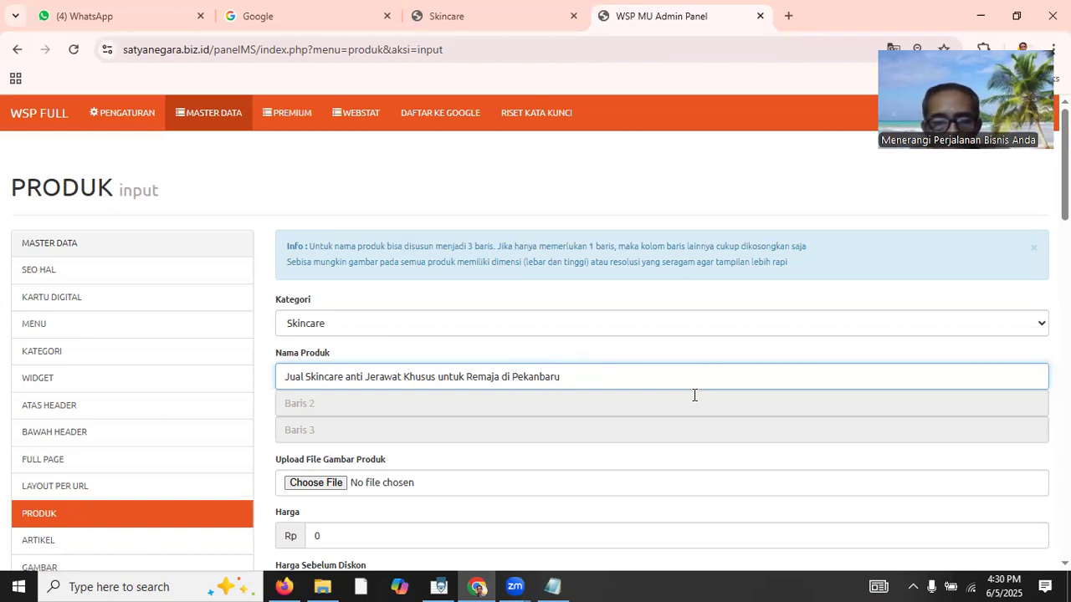
Change the city in the product name so it reads "Jual Skincare anti Jerawat Khusus untuk Remaja di Padang"
key("ctrl+shift+Left")
type("Padang")
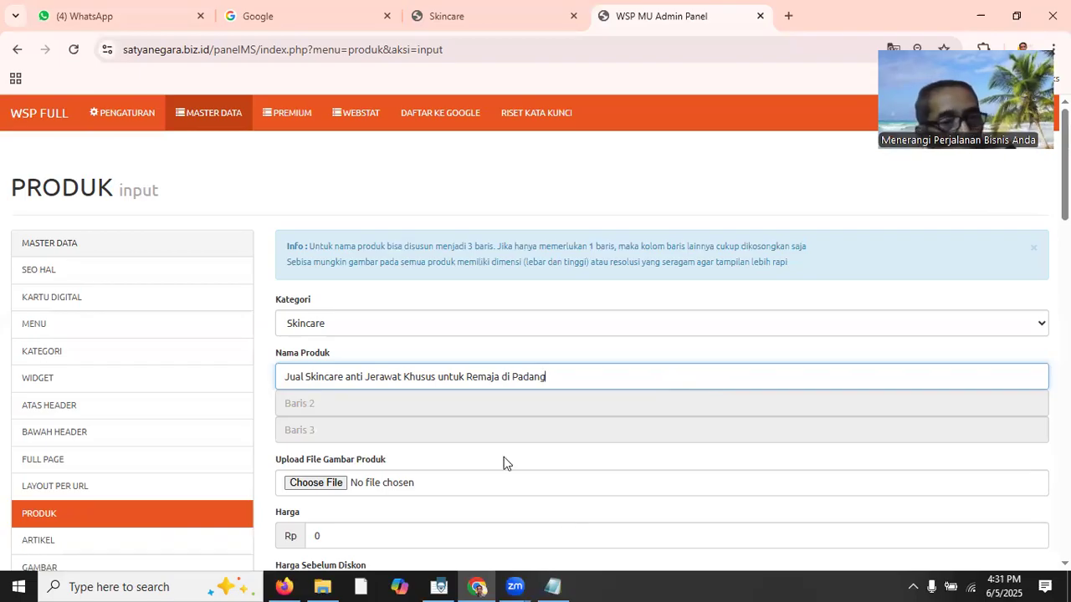
scroll(521, 344, "down", 2)
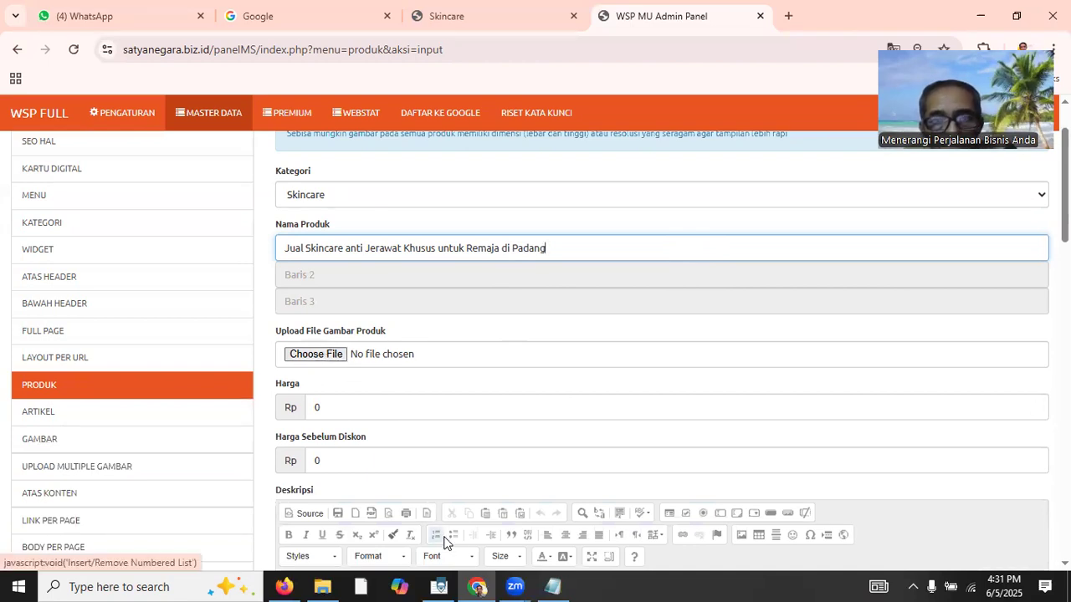
Open the Google homepage in a new browser tab, keeping the product form open
left_click(789, 16)
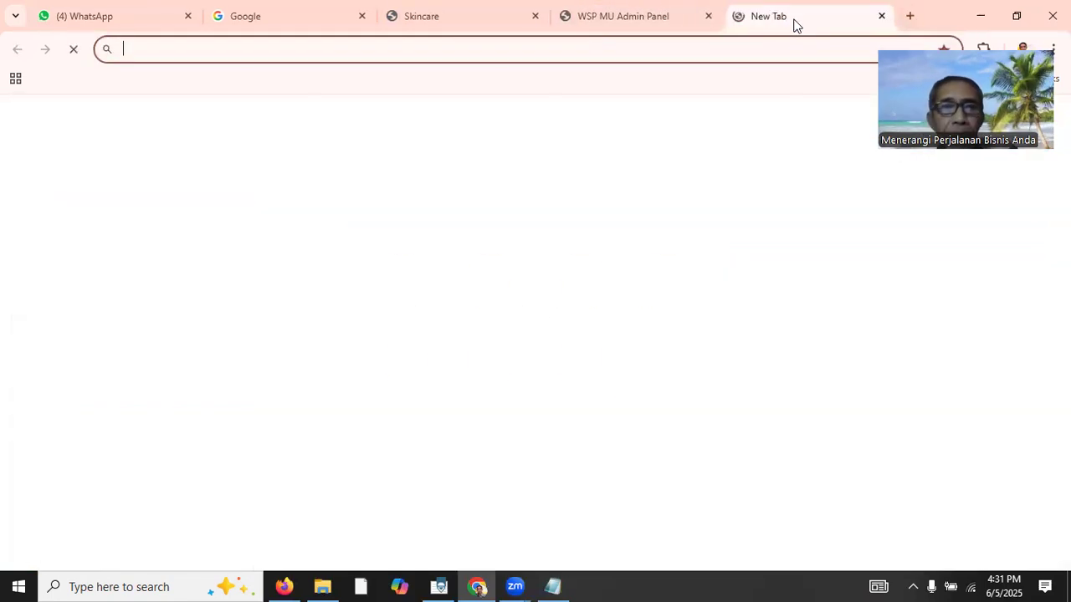
type("s")
key("BackSpace")
key("BackSpace")
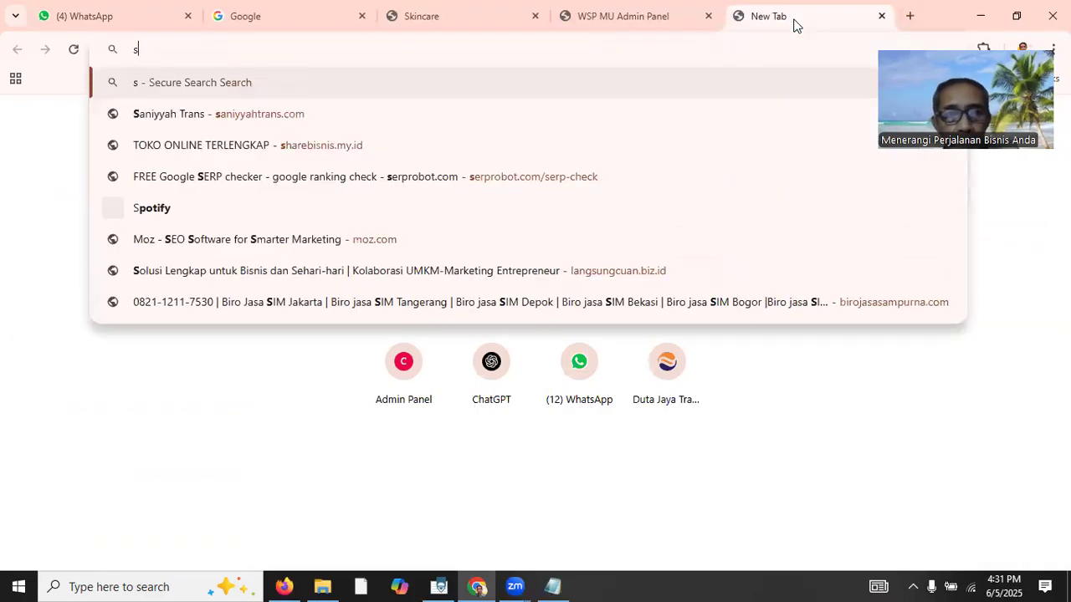
type("go")
key("Return")
Search Google for "skincare anti jerawat" and show the image results
type("skinc")
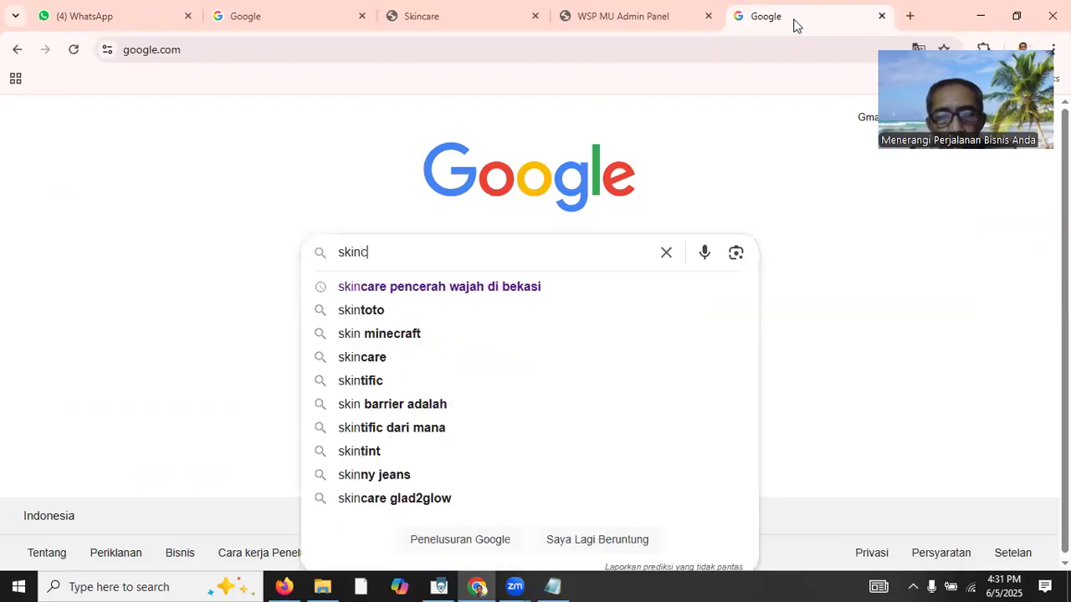
type("ar")
type("e")
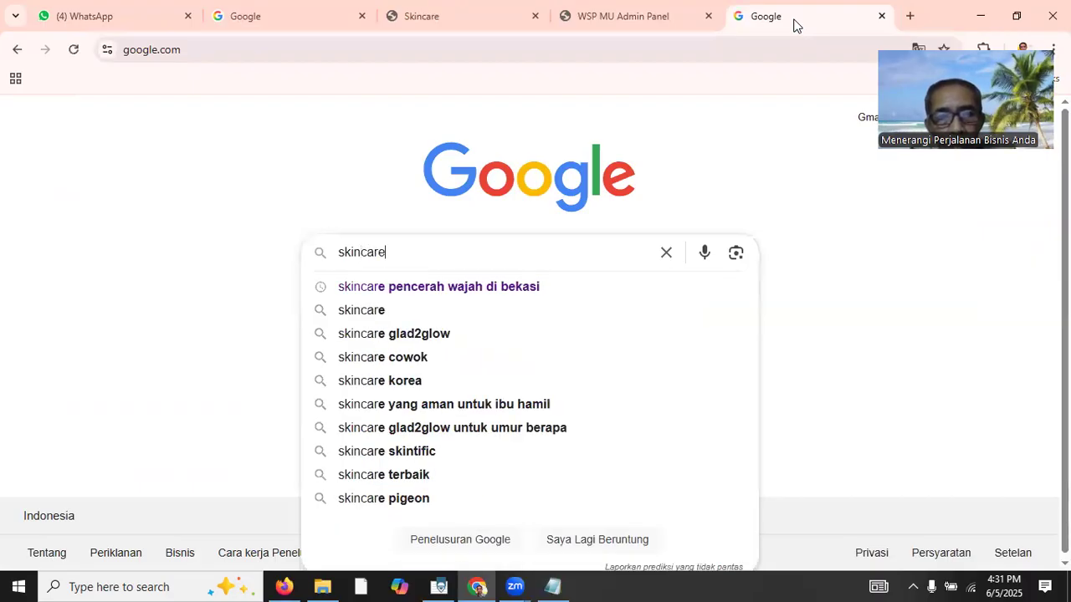
type(" anti je")
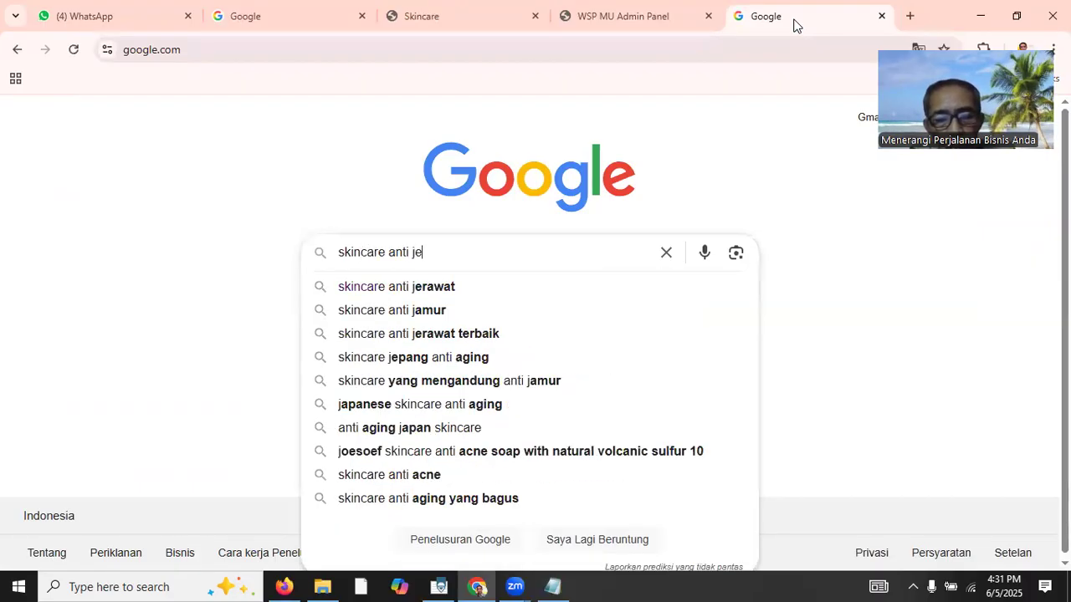
type("rawat")
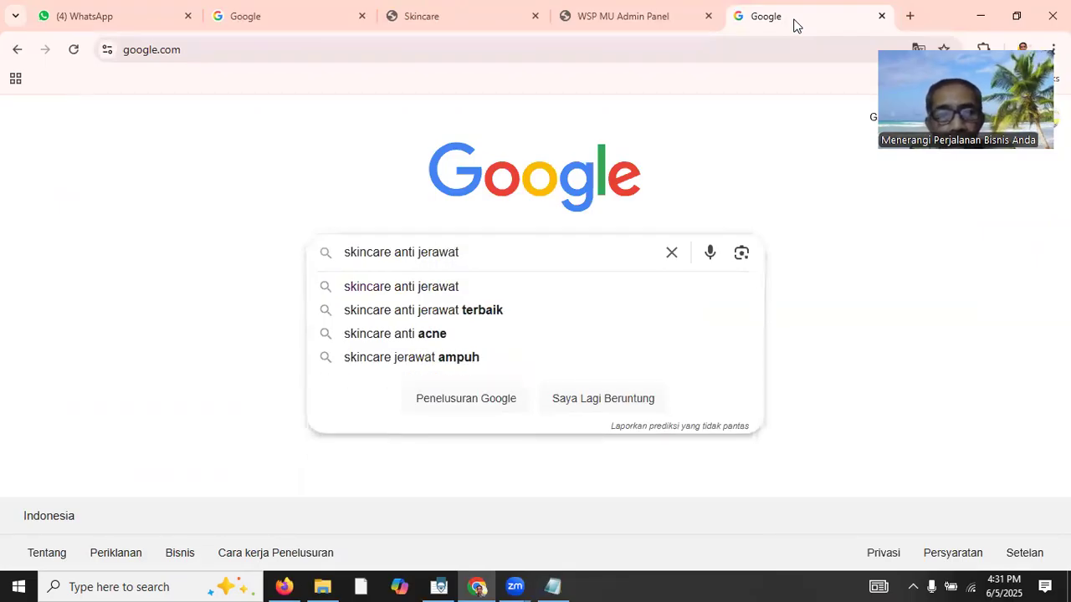
key("Return")
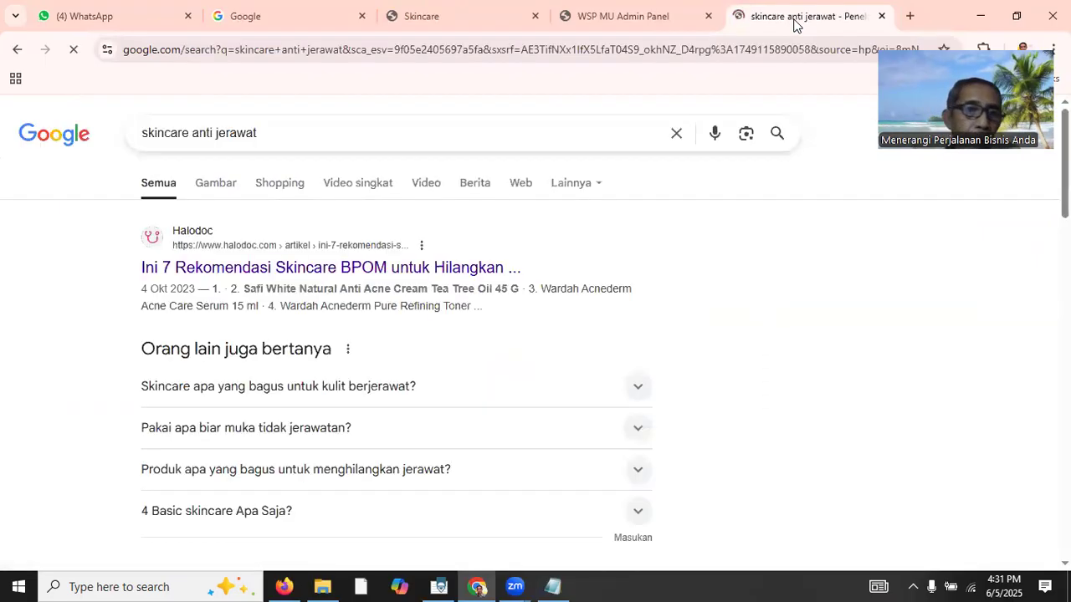
left_click(230, 185)
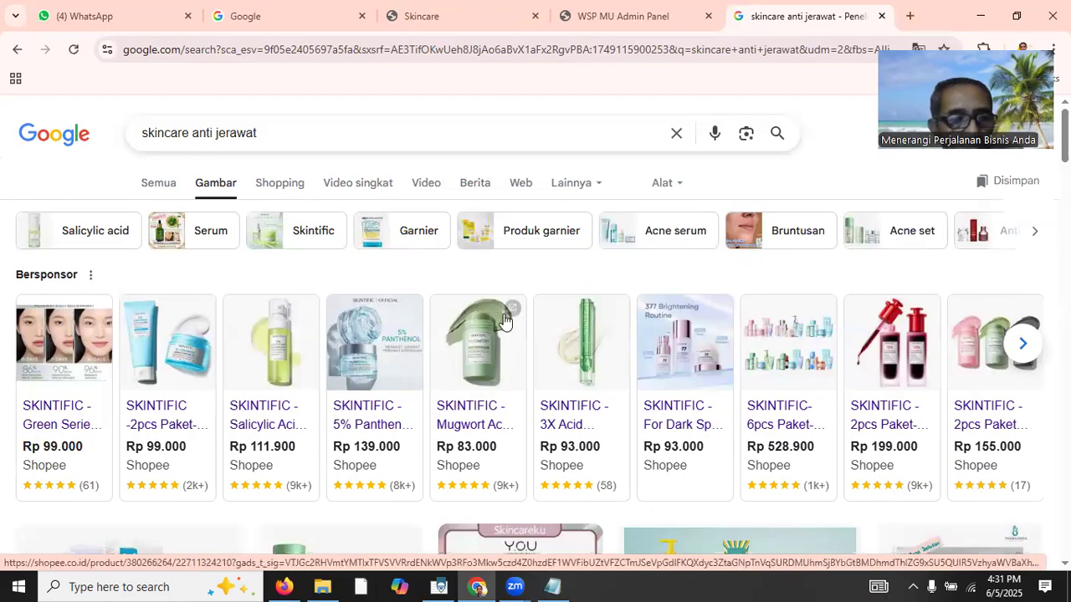
scroll(586, 392, "down", 2)
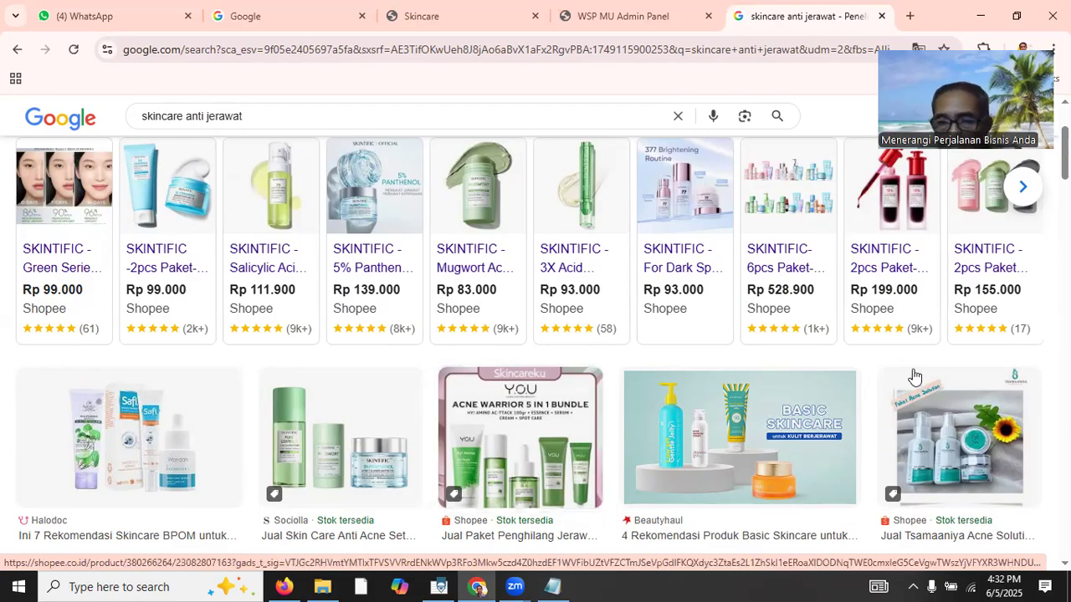
scroll(945, 368, "down", 1)
scroll(953, 360, "down", 1)
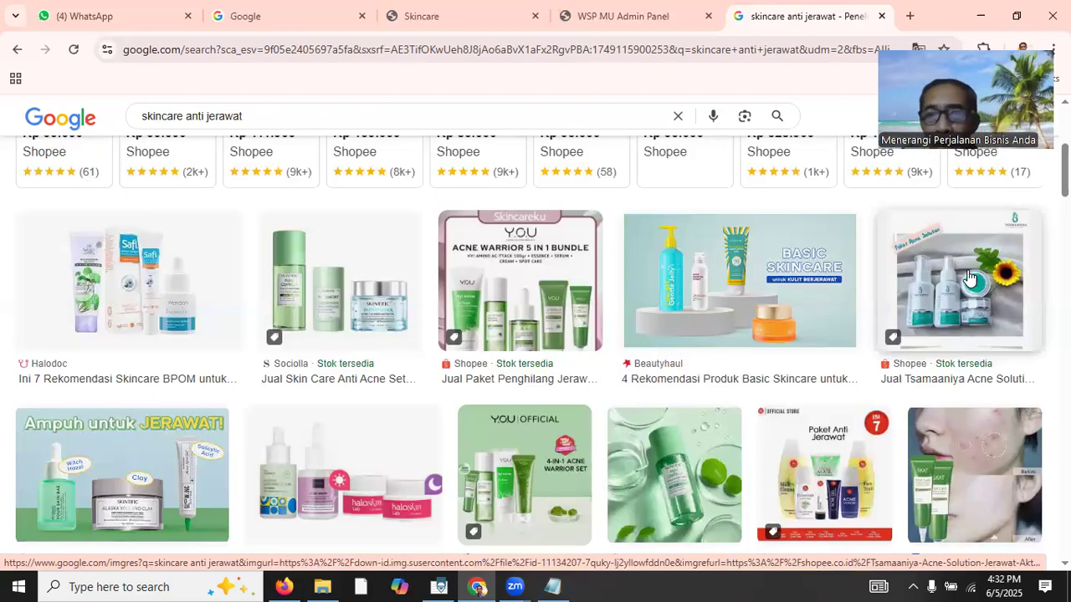
right_click(969, 279)
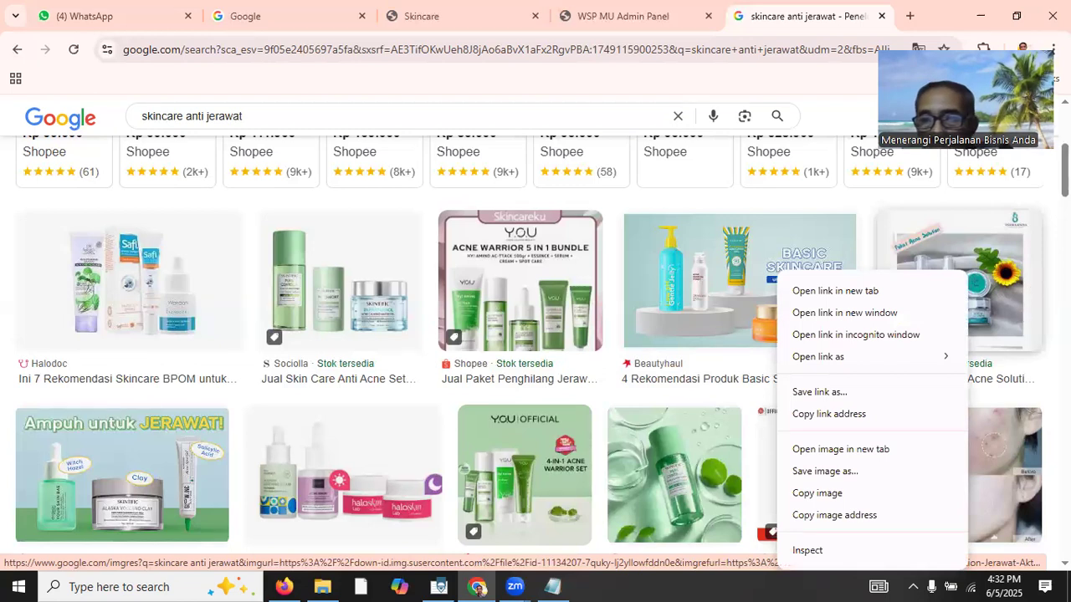
left_click(825, 471)
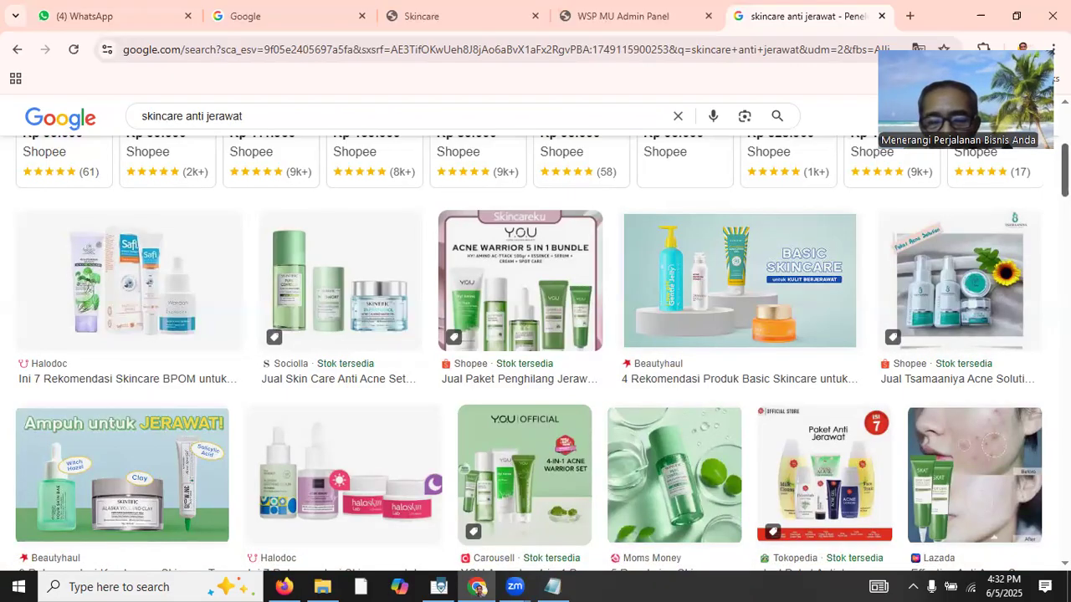
Save the yellow Garnier skincare image from the results to the Downloads folder as a JPEG named "skincare-01"
scroll(535, 351, "down", 4)
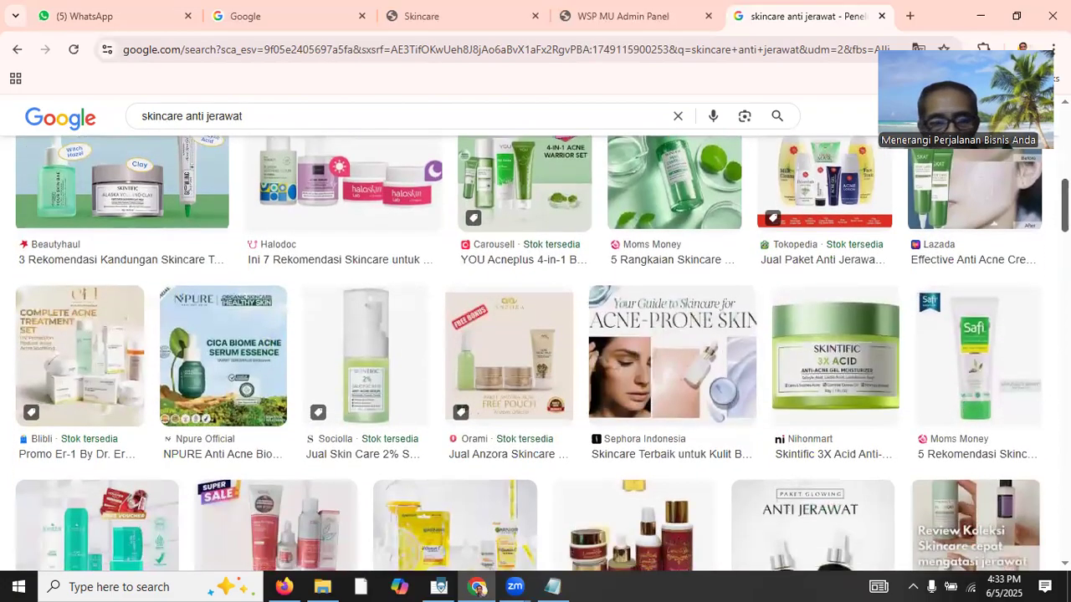
scroll(536, 351, "down", 1)
scroll(535, 351, "down", 1)
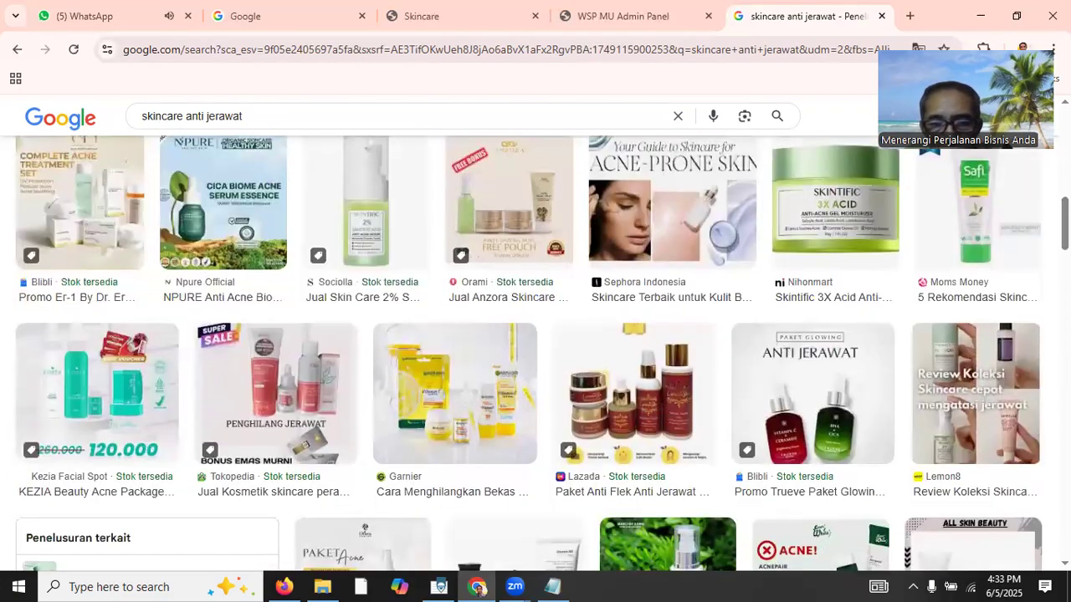
right_click(455, 402)
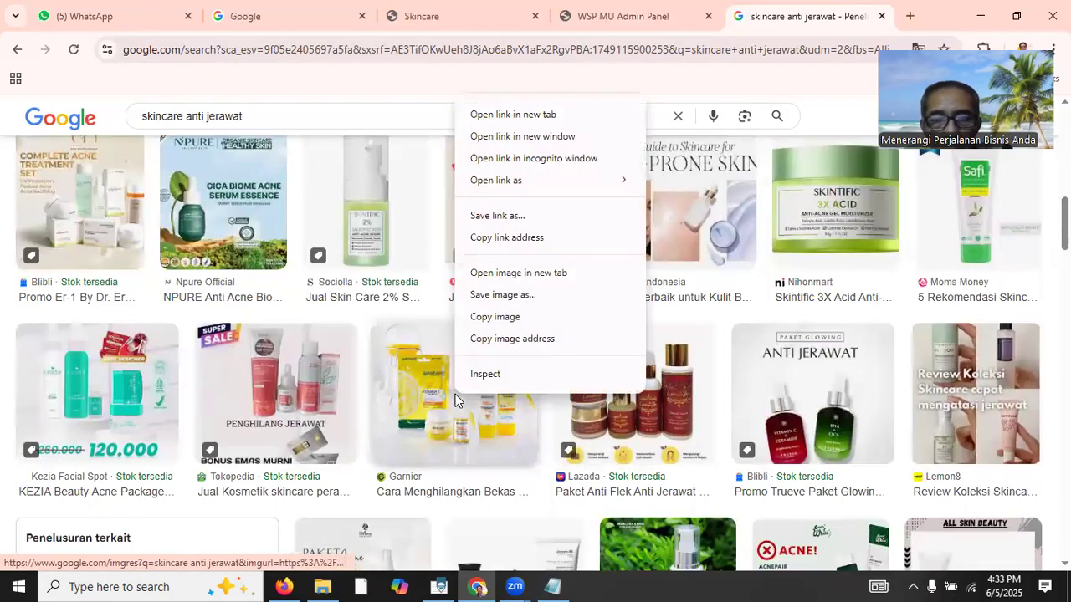
left_click(528, 299)
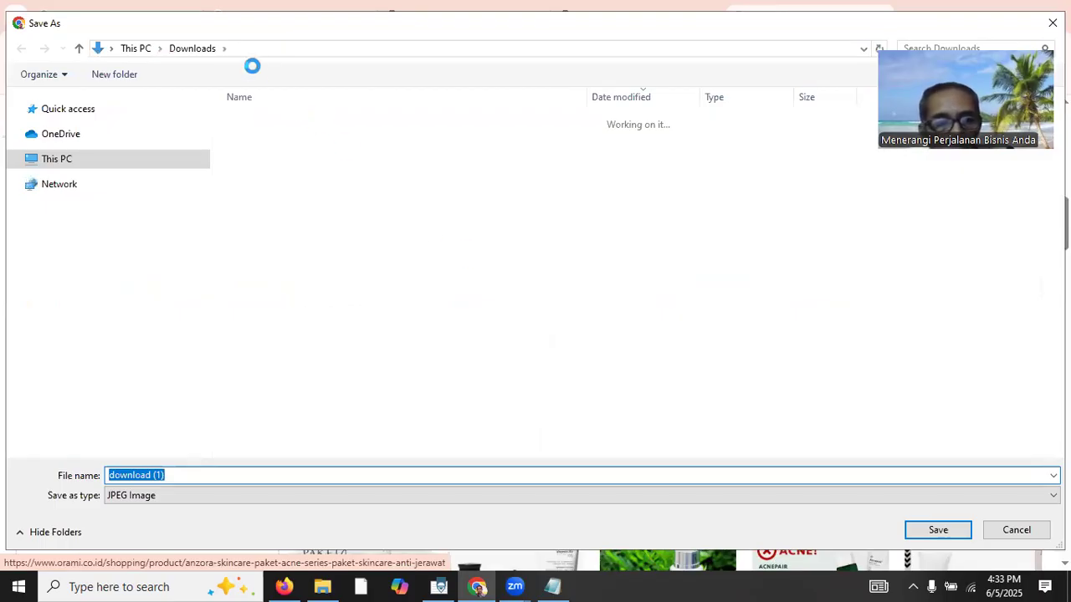
key("Return")
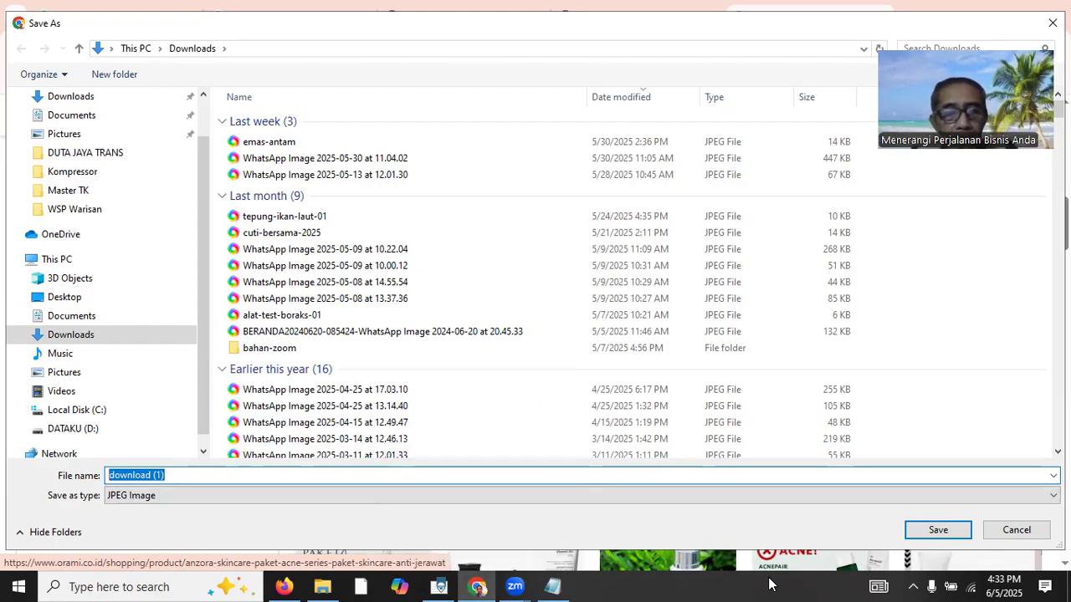
type("skincare")
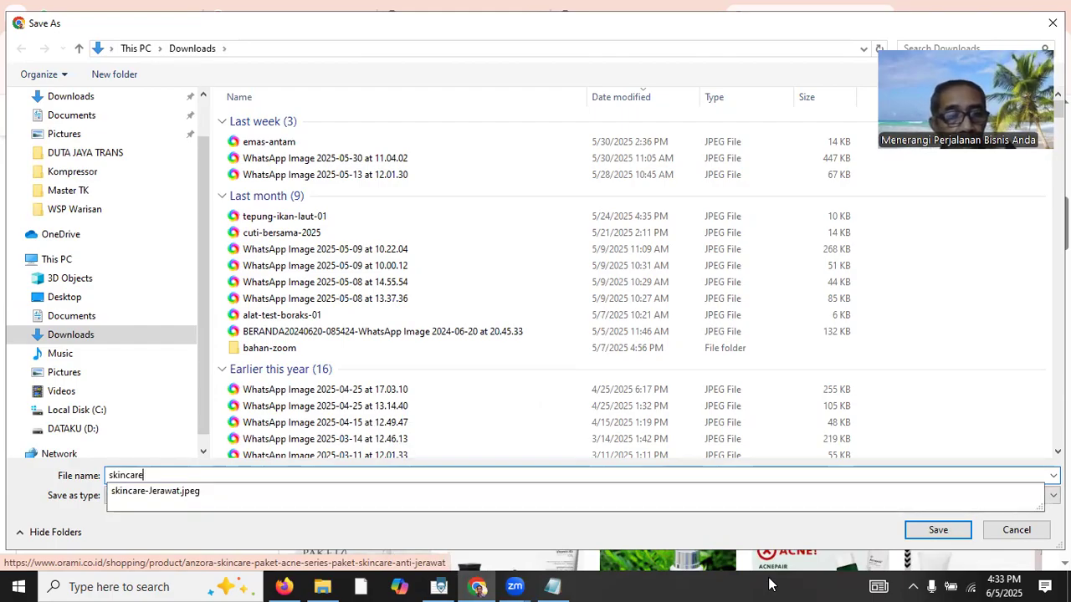
type("-")
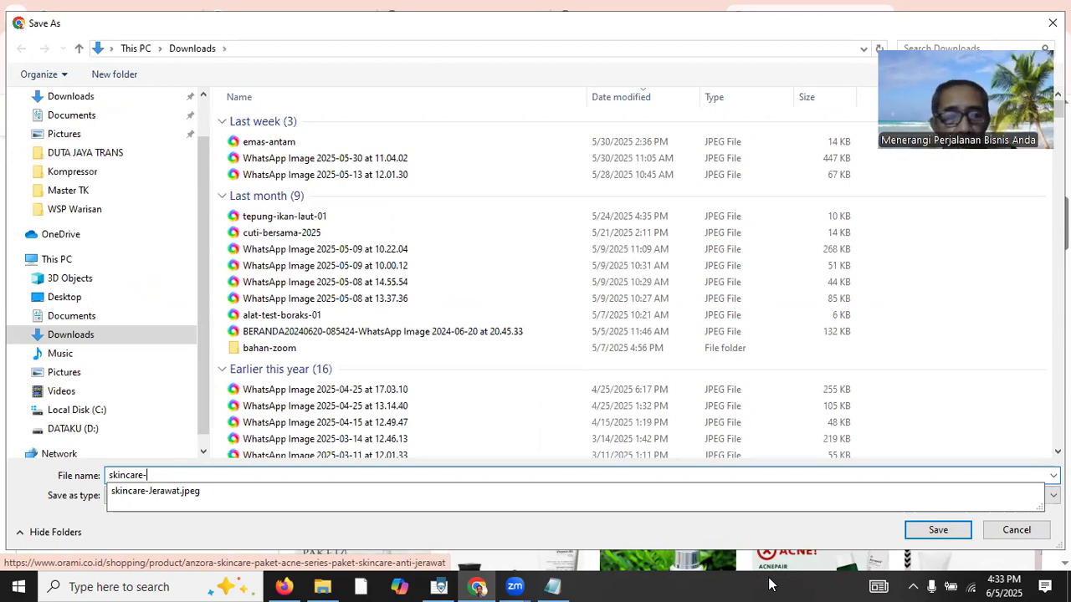
type("01")
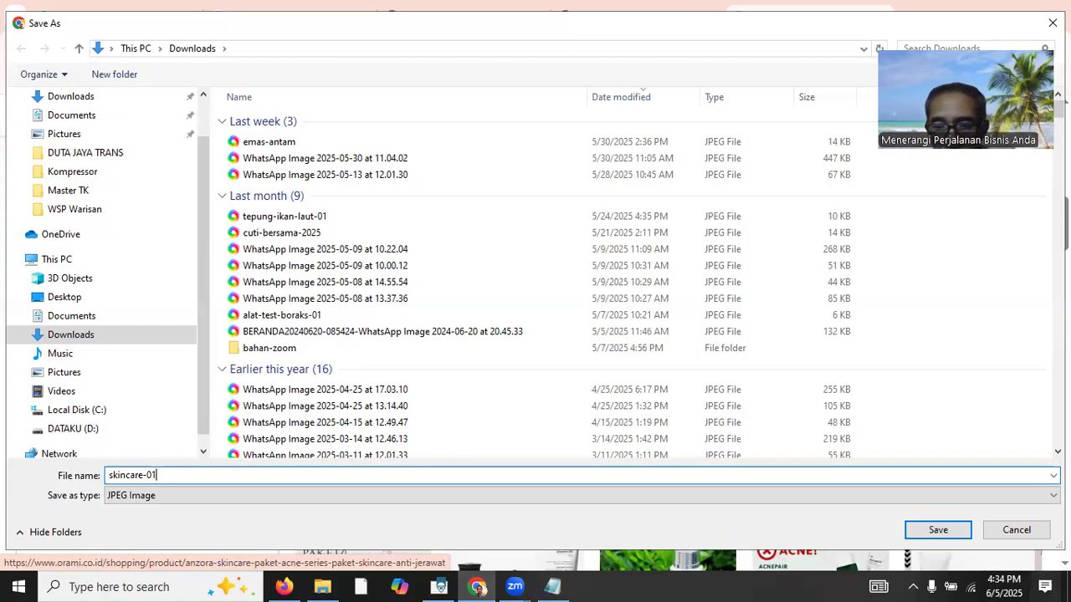
left_click(938, 531)
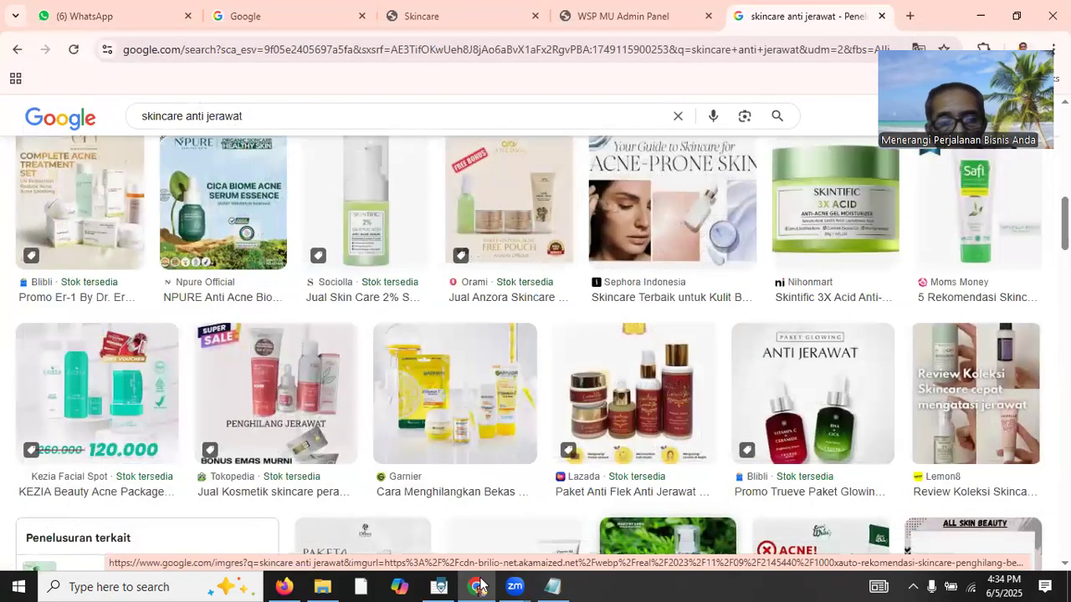
Check the preview and file size of skincare-01 in File Explorer's Downloads folder and return to the browser
left_click(322, 586)
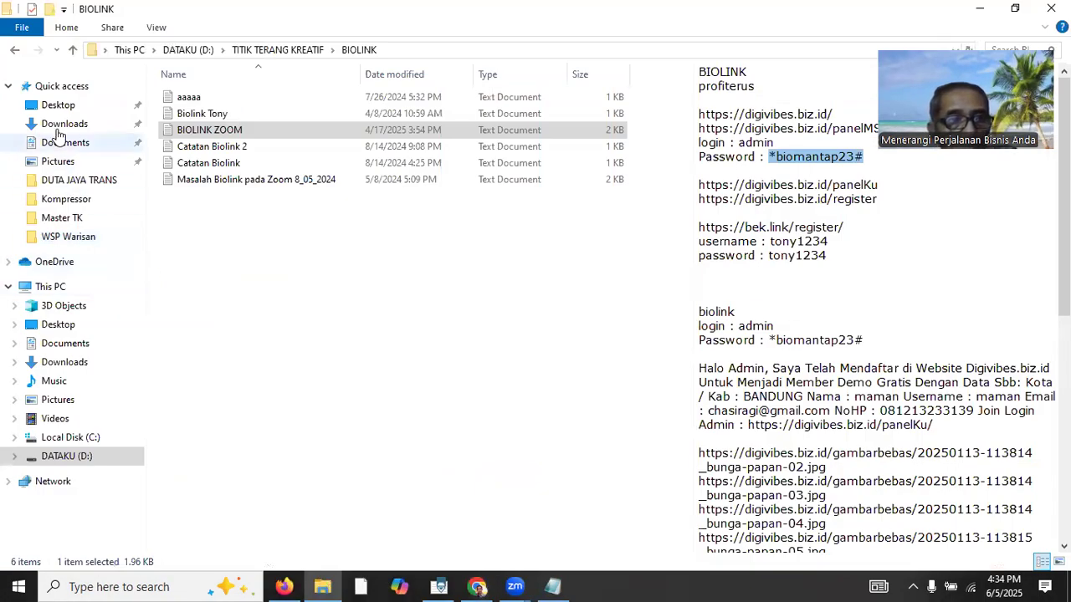
left_click(53, 123)
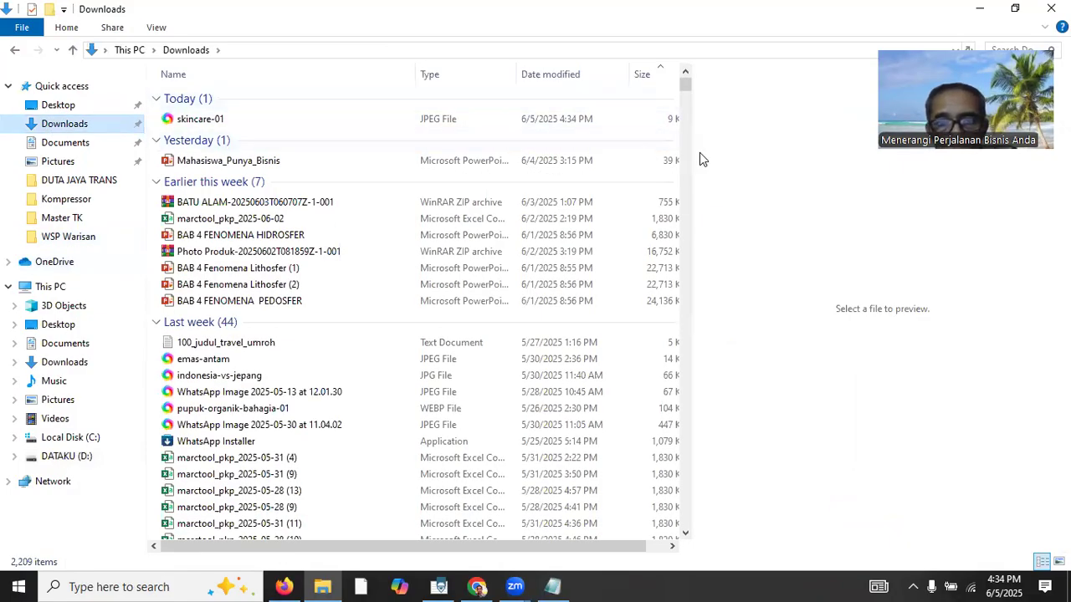
left_click(219, 123)
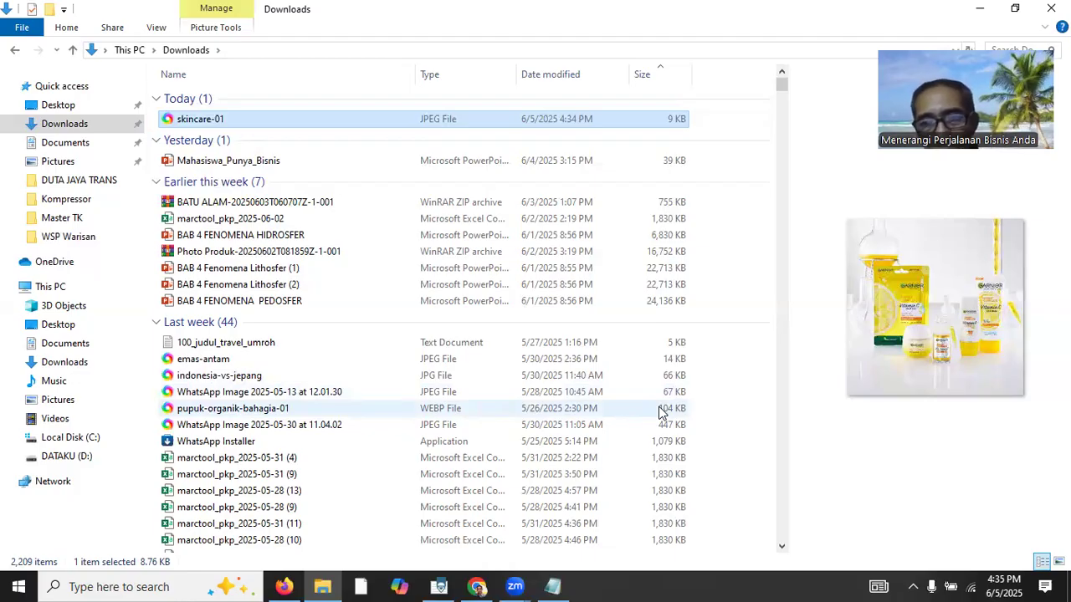
left_click(700, 119)
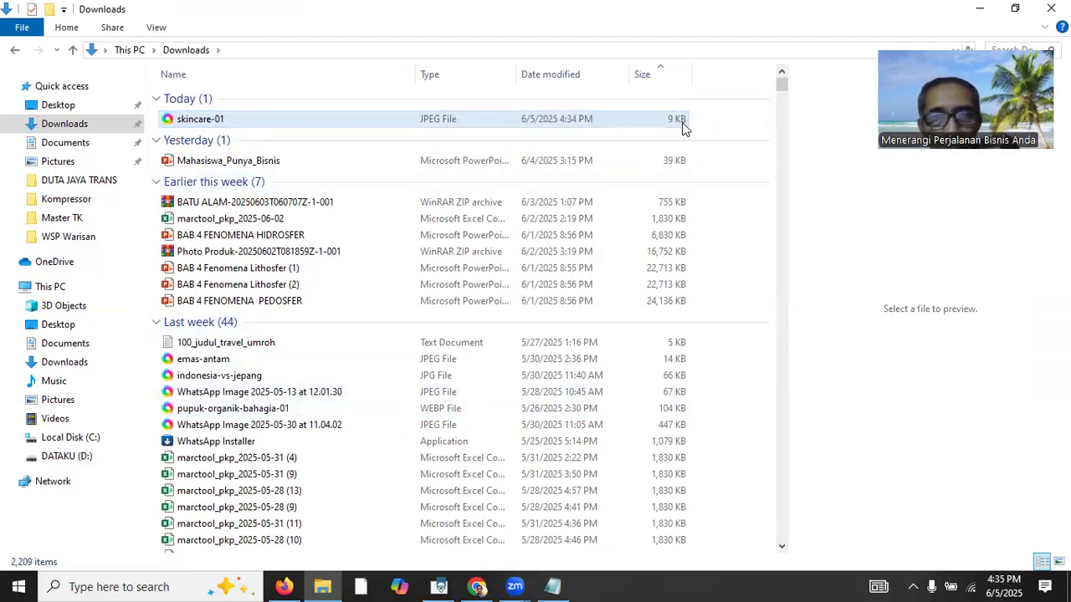
left_click(681, 125)
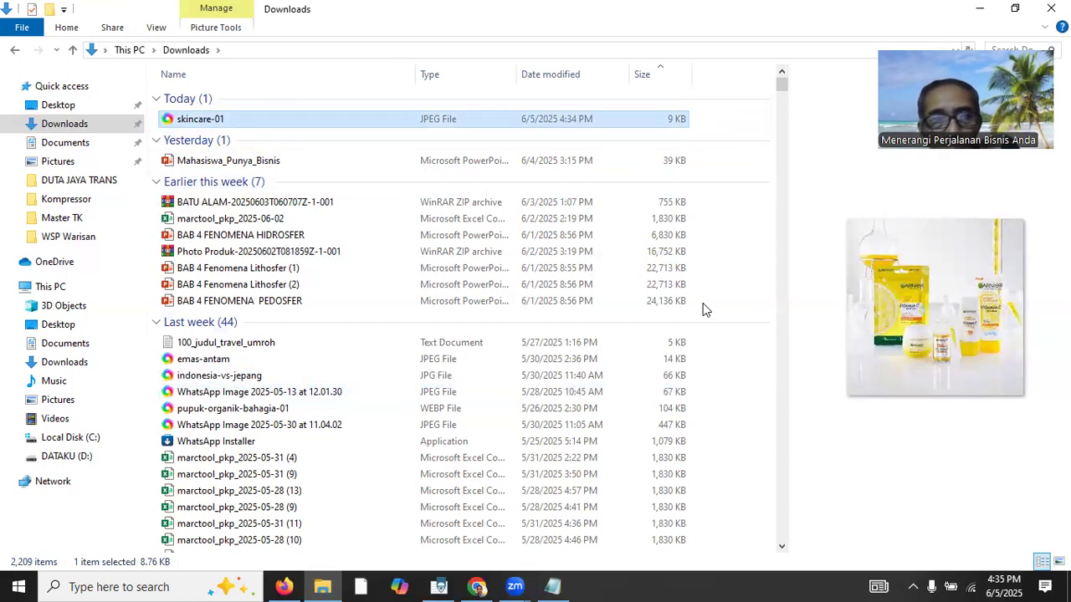
key("alt+Tab")
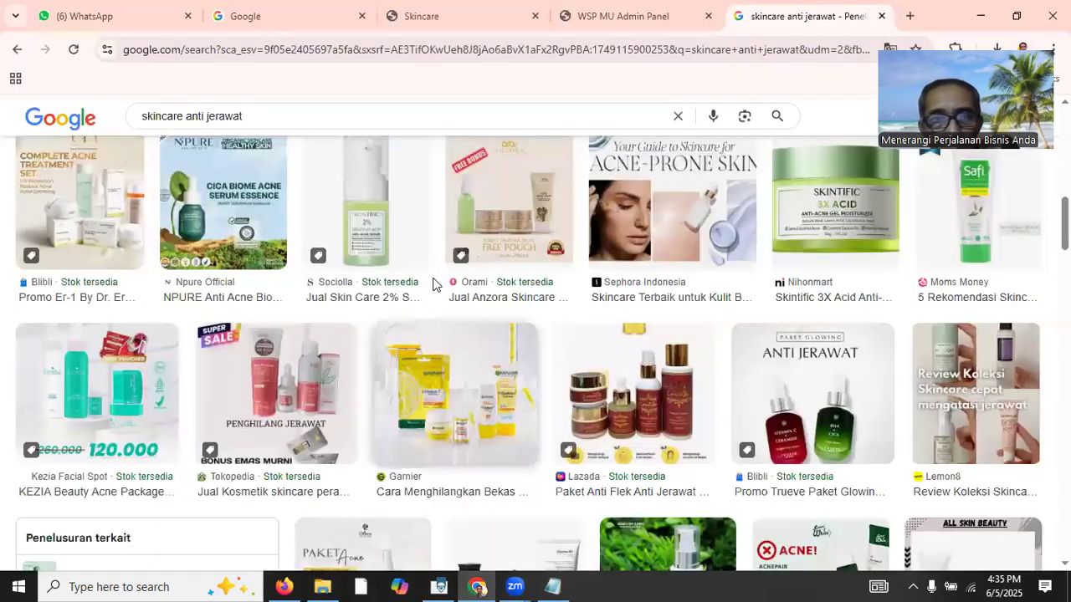
Return to the product form and attach skincare-01 from the Downloads folder as the product image
left_click(626, 15)
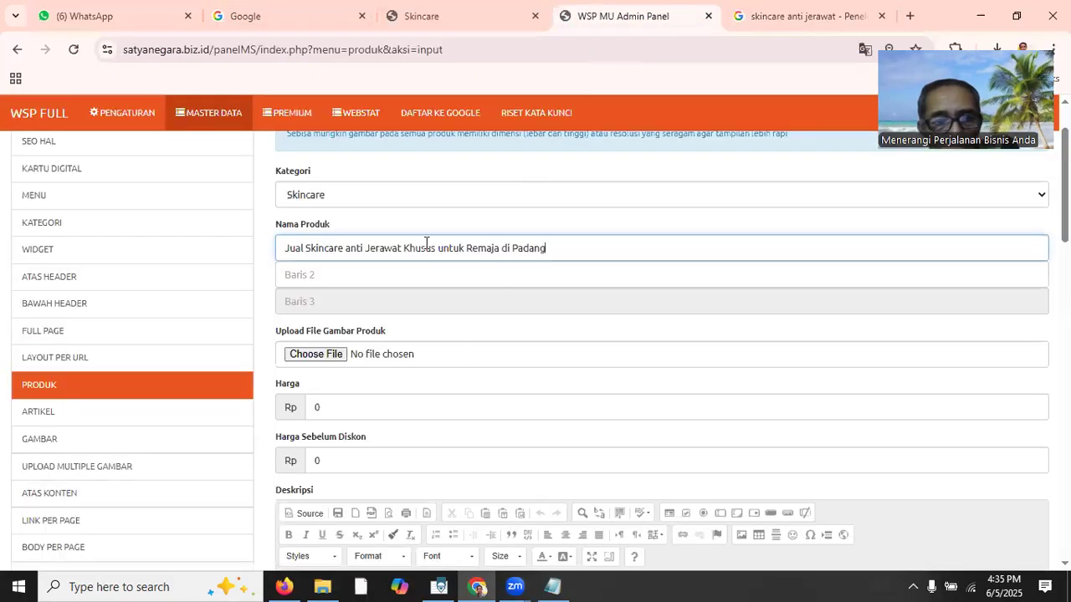
left_click(306, 358)
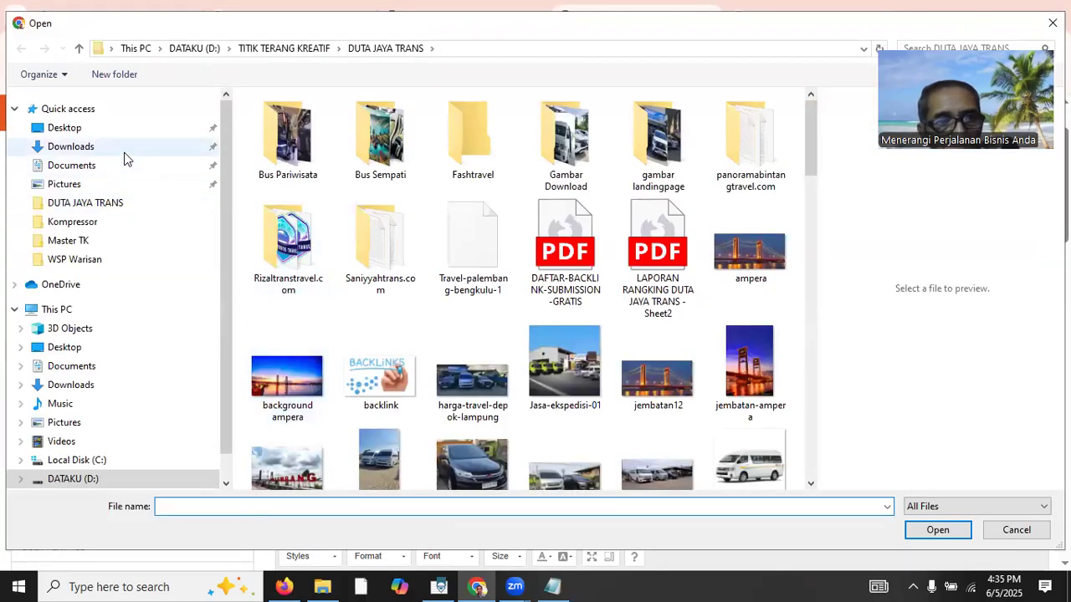
left_click(110, 154)
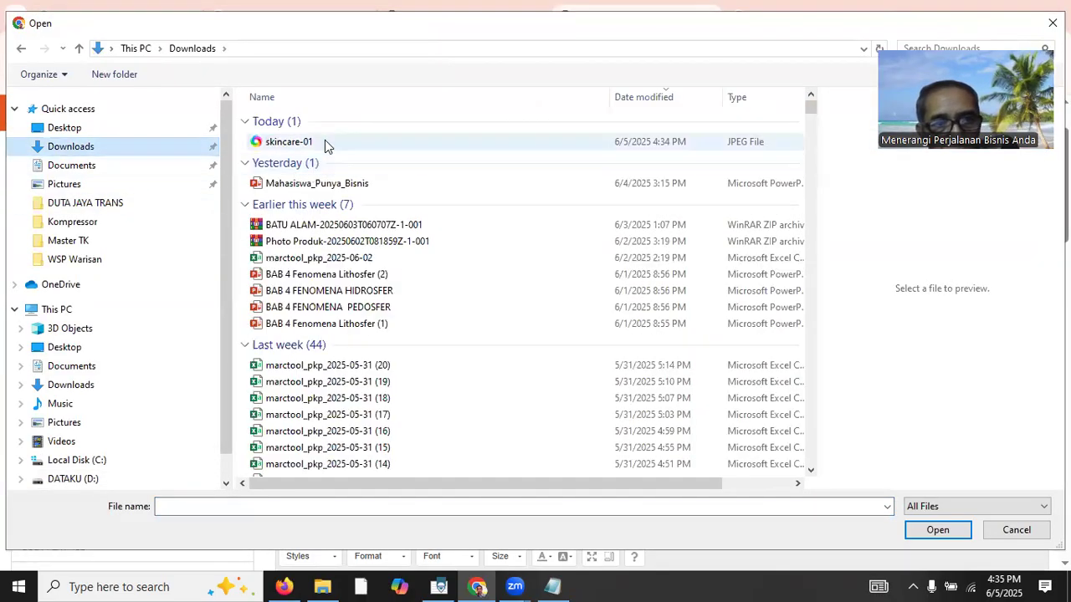
left_click(325, 140)
left_click(941, 529)
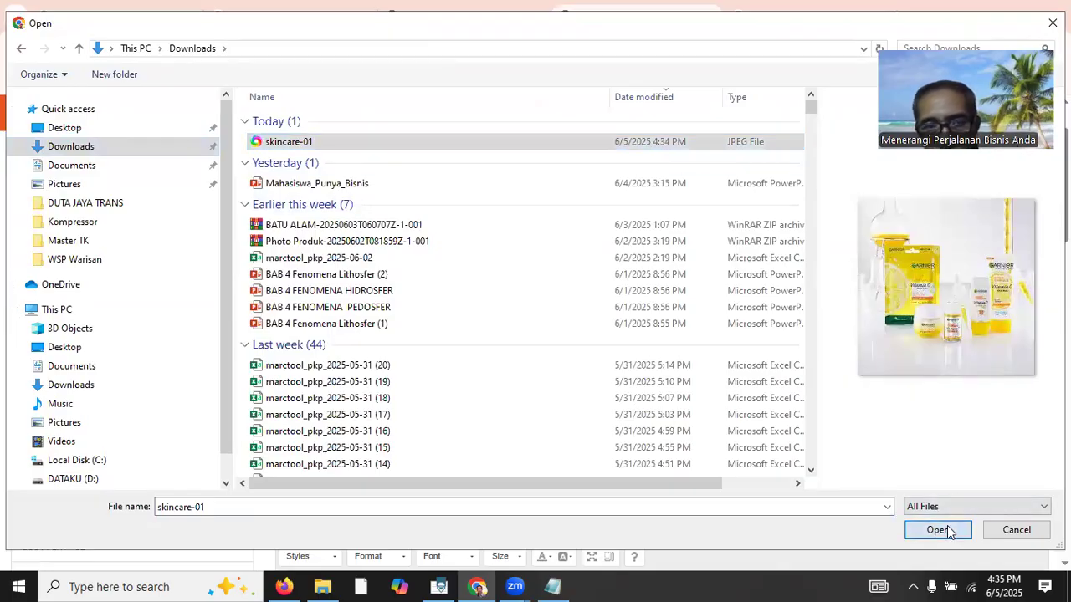
Set the product's Harga to Rp 125000
scroll(716, 406, "down", 1)
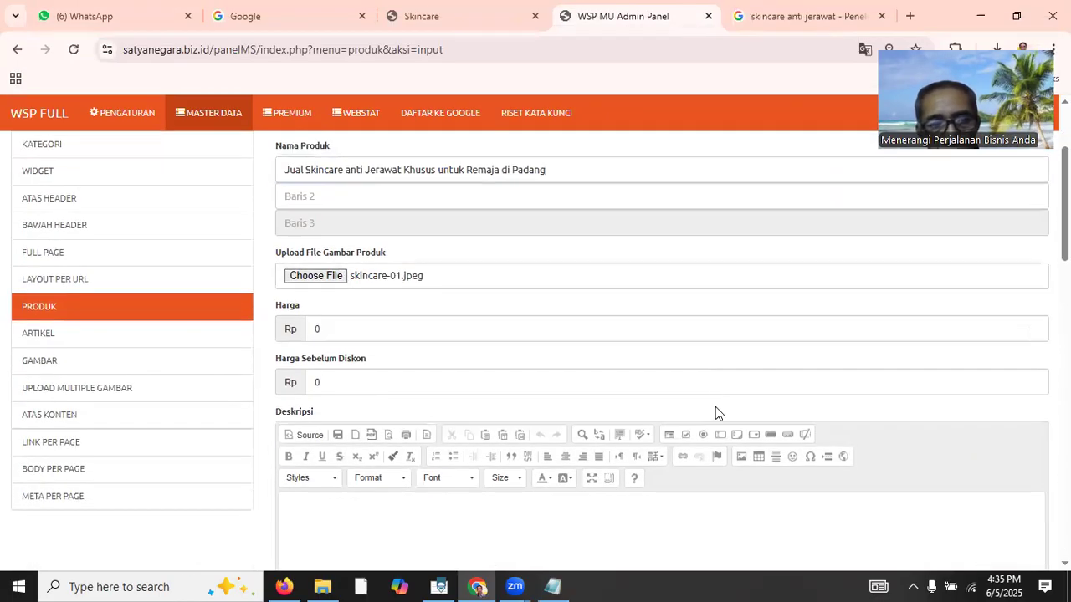
double_click(352, 323)
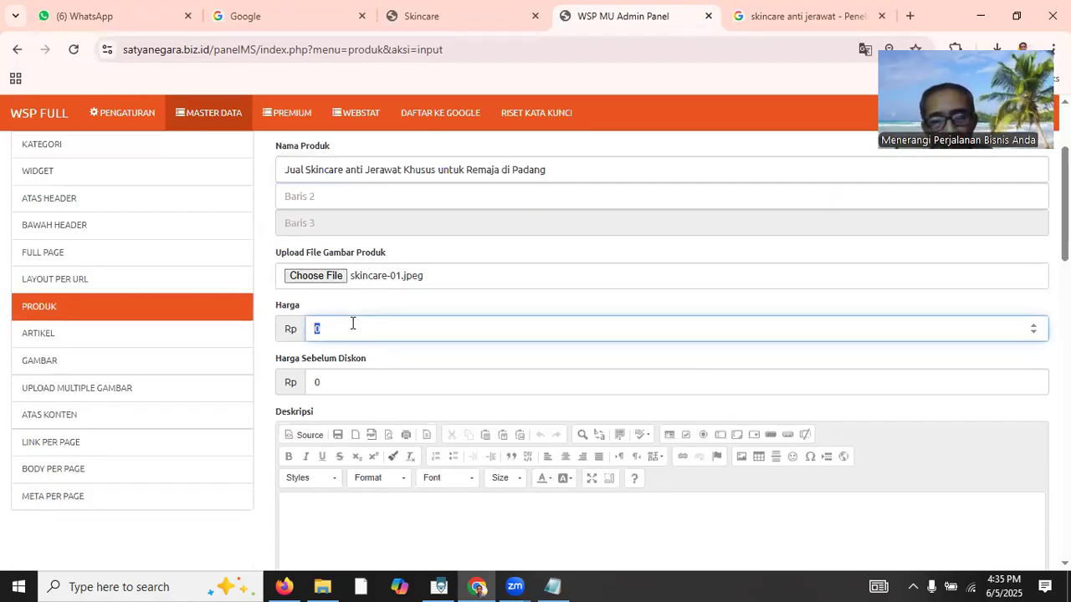
type("1")
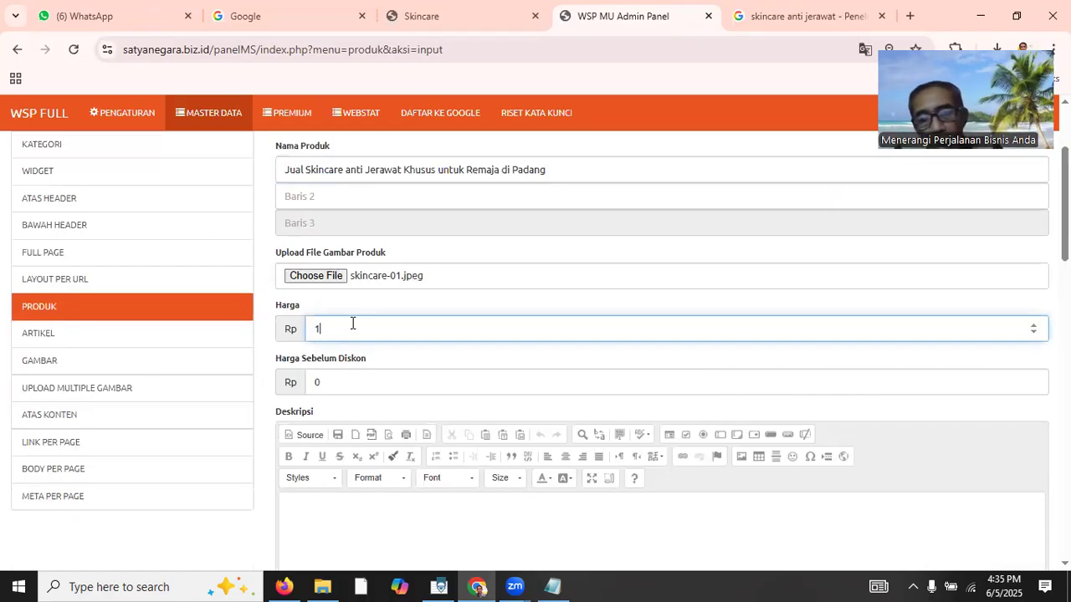
type("25000")
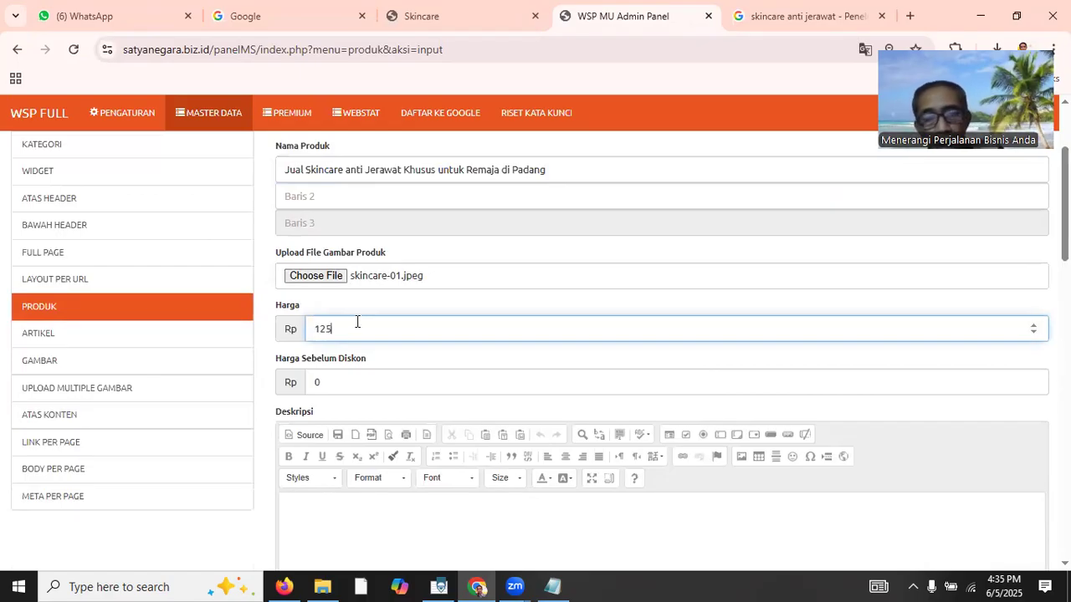
Set the Harga Sebelum Diskon to Rp 130000
left_click(369, 378)
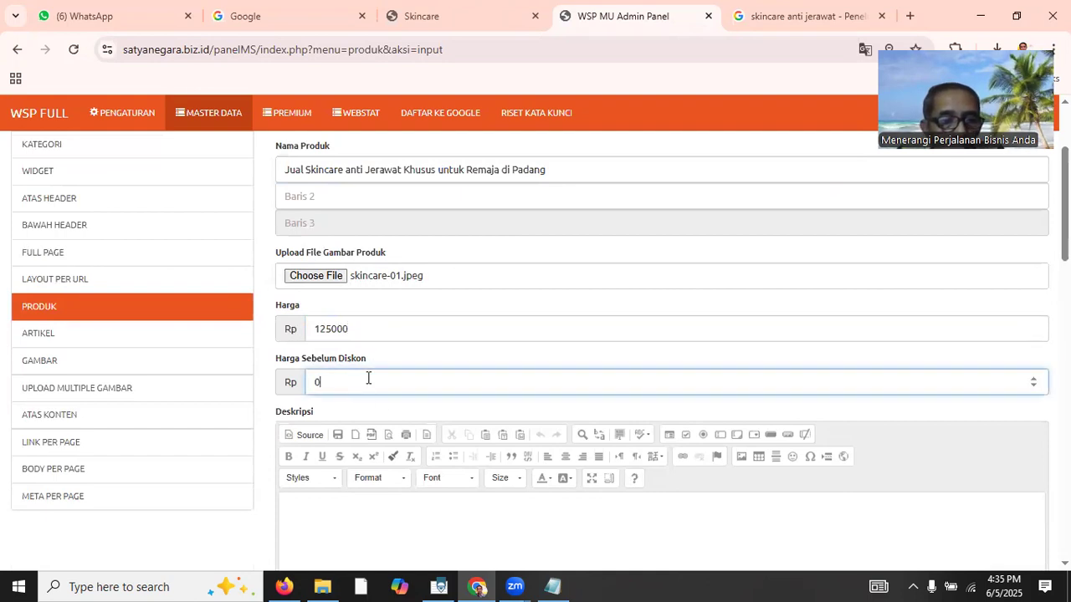
key("shift+Tab")
key("Tab")
type("130000")
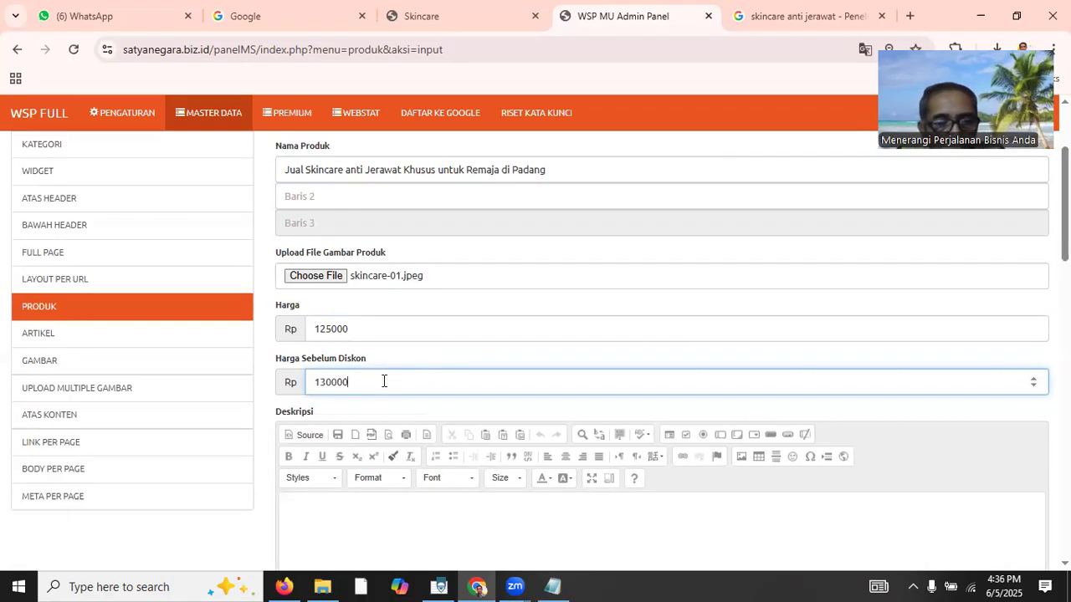
left_click_drag(368, 387, 304, 378)
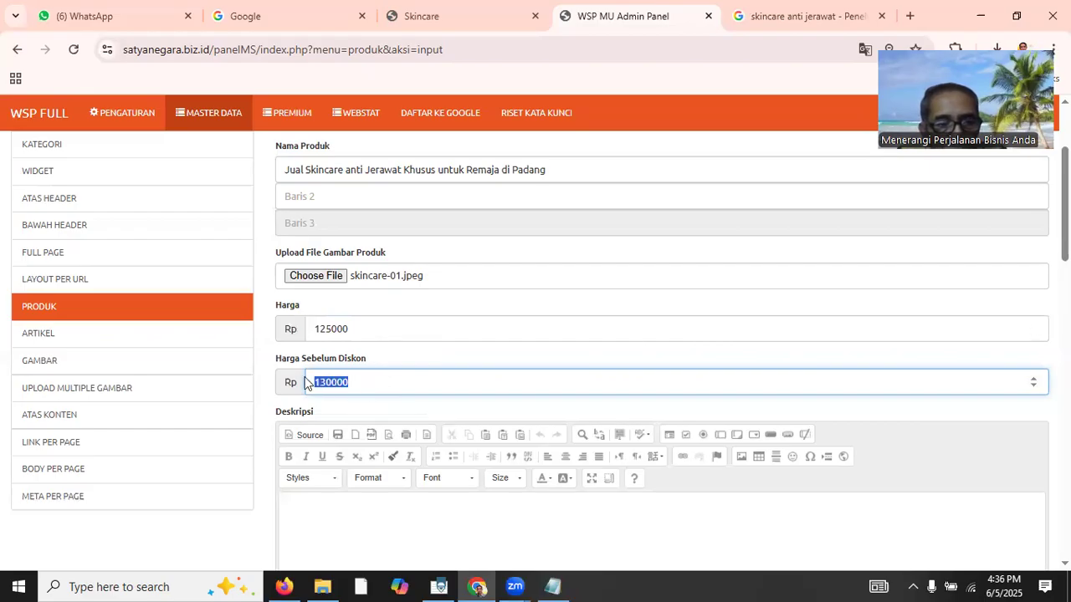
left_click(374, 380)
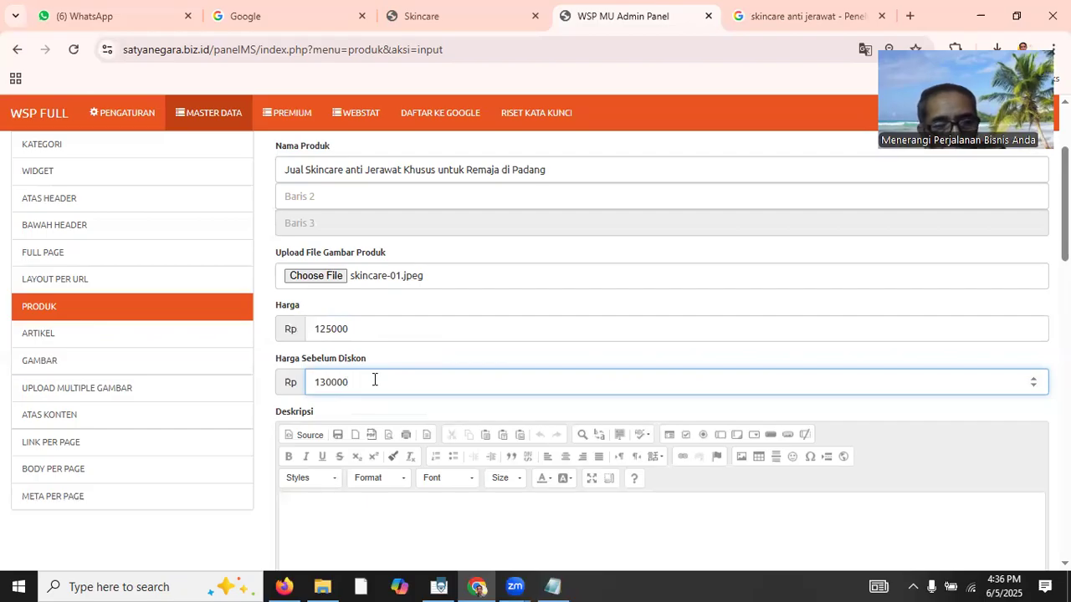
Lower the product's Harga to Rp 115000 by replacing its second digit with 1
left_click(392, 321)
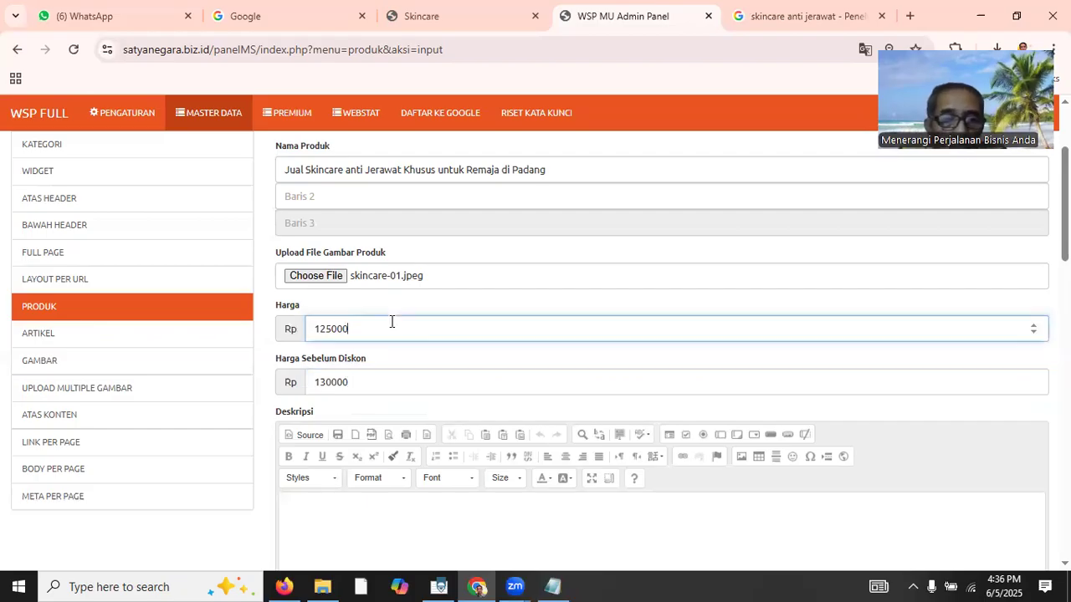
left_click_drag(321, 331, 326, 328)
type("1")
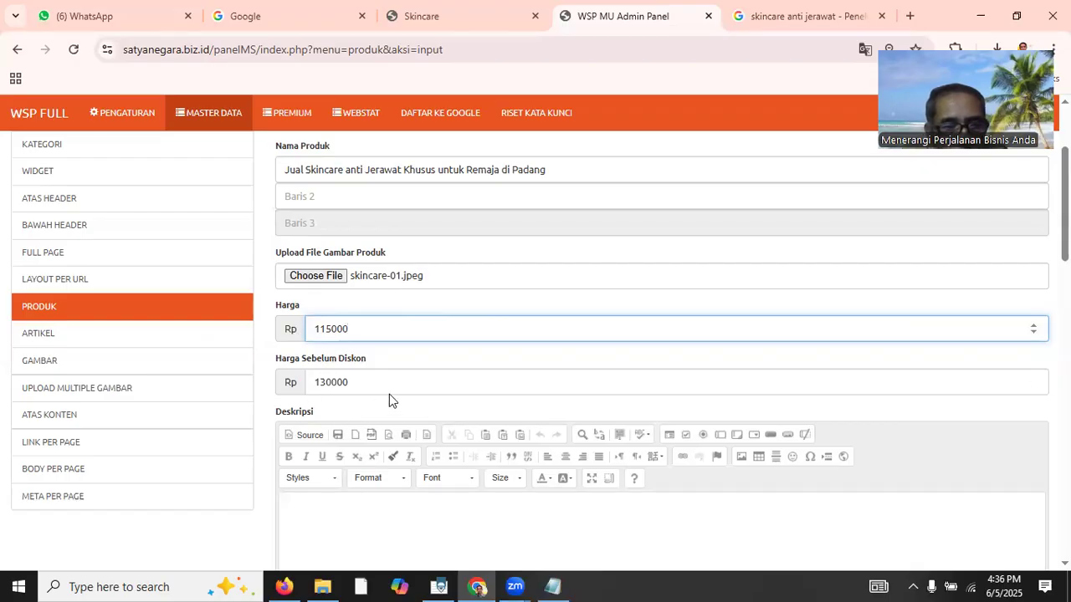
scroll(394, 371, "down", 7)
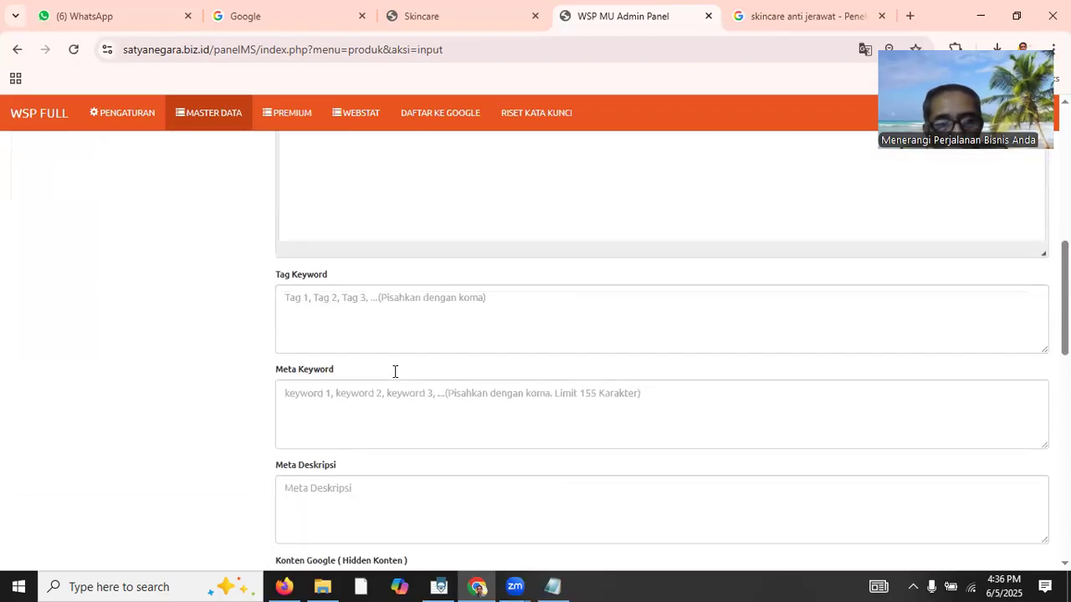
scroll(394, 376, "up", 4)
scroll(394, 375, "up", 3)
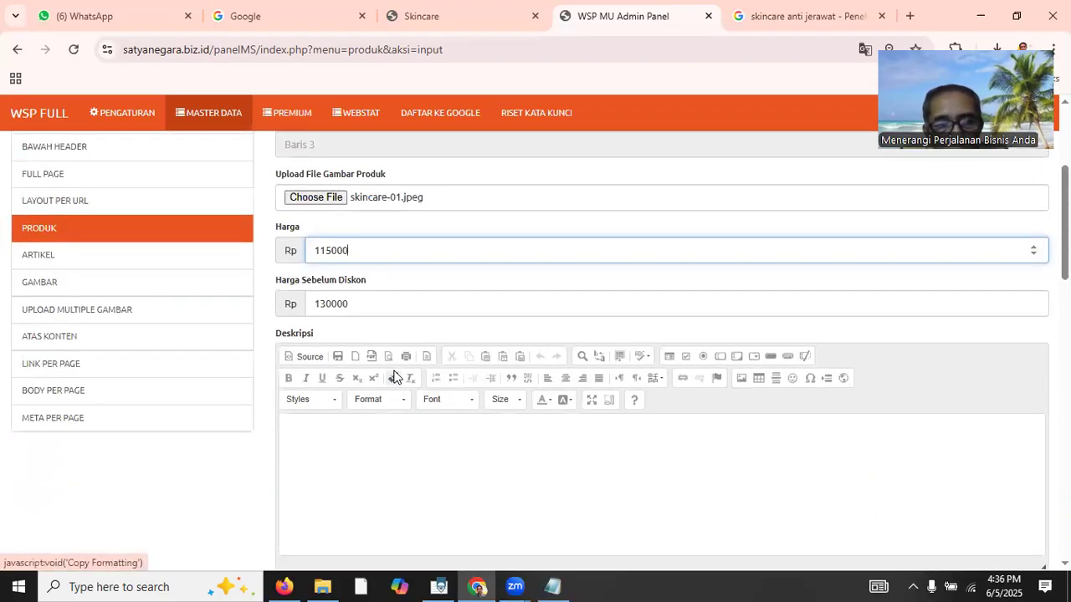
left_click(380, 431)
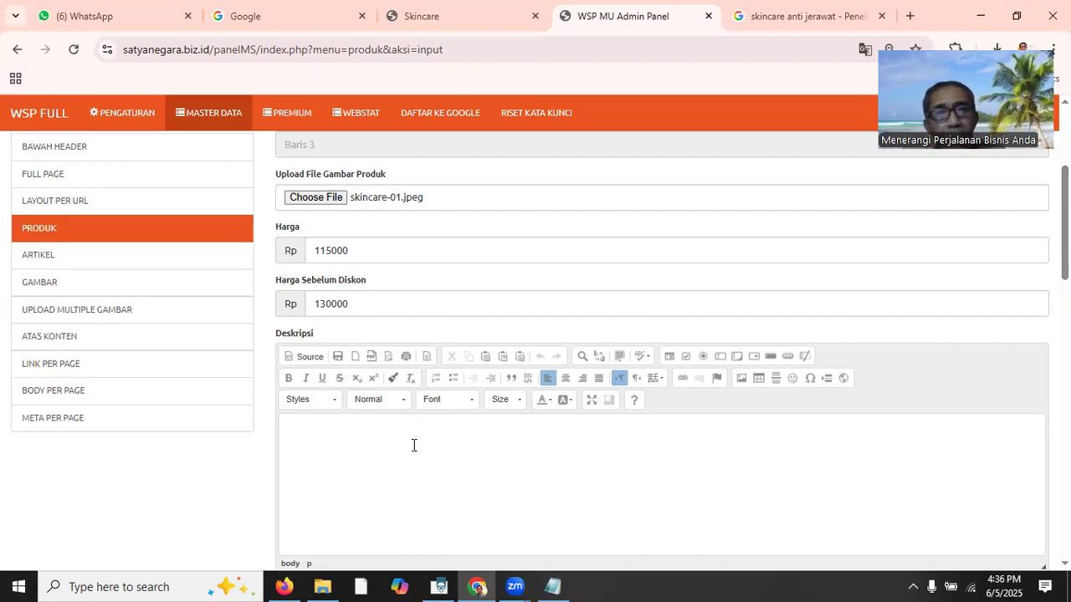
Replace the city at the end of the product name with "Palembang"
scroll(414, 445, "up", 1)
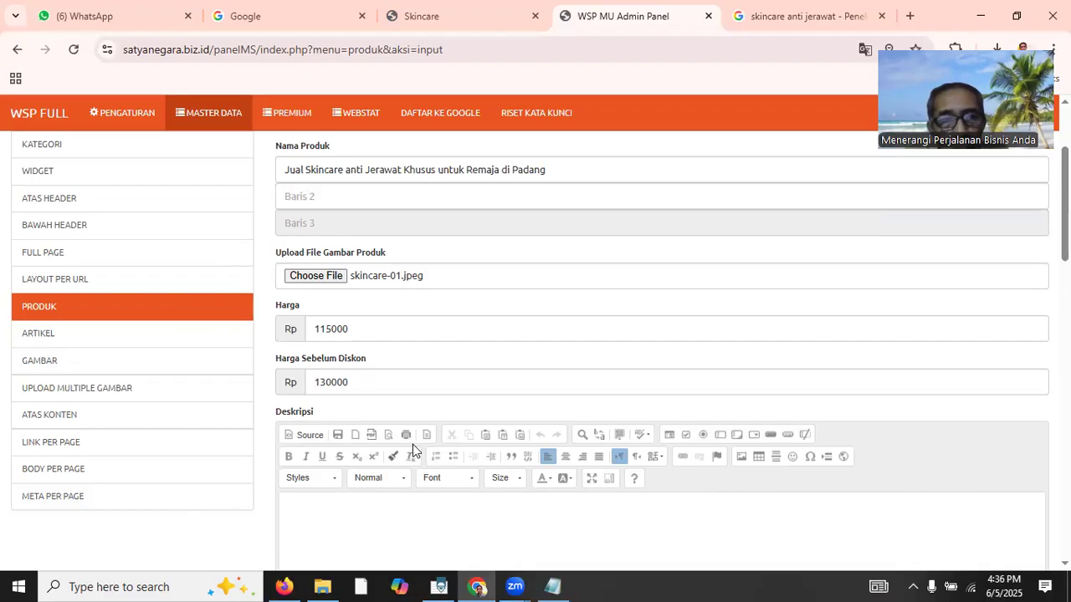
scroll(413, 450, "up", 1)
scroll(413, 450, "up", 2)
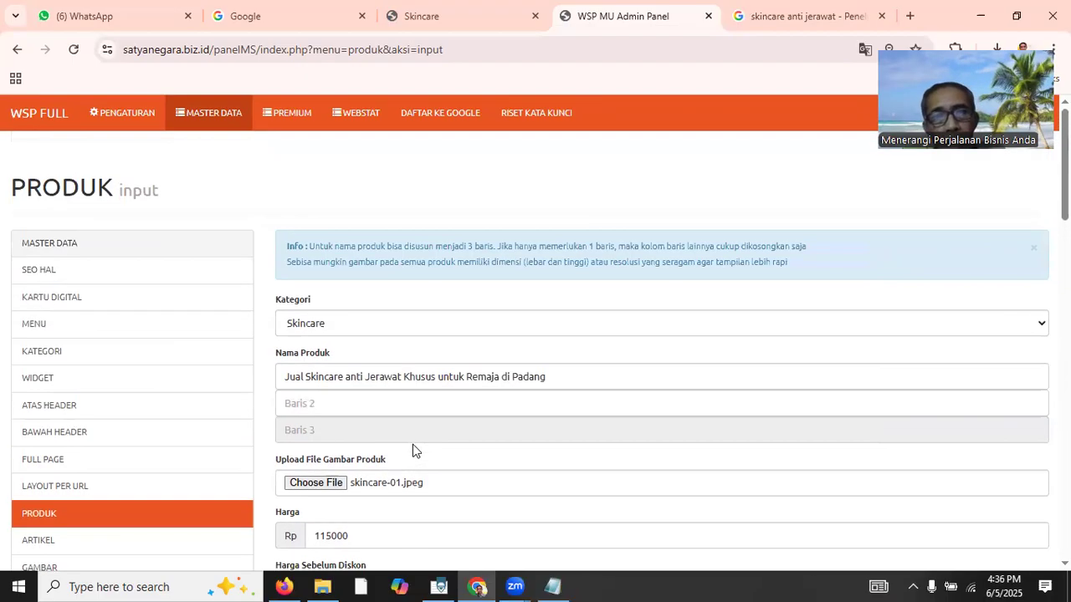
left_click_drag(553, 377, 512, 377)
left_click_drag(282, 378, 555, 377)
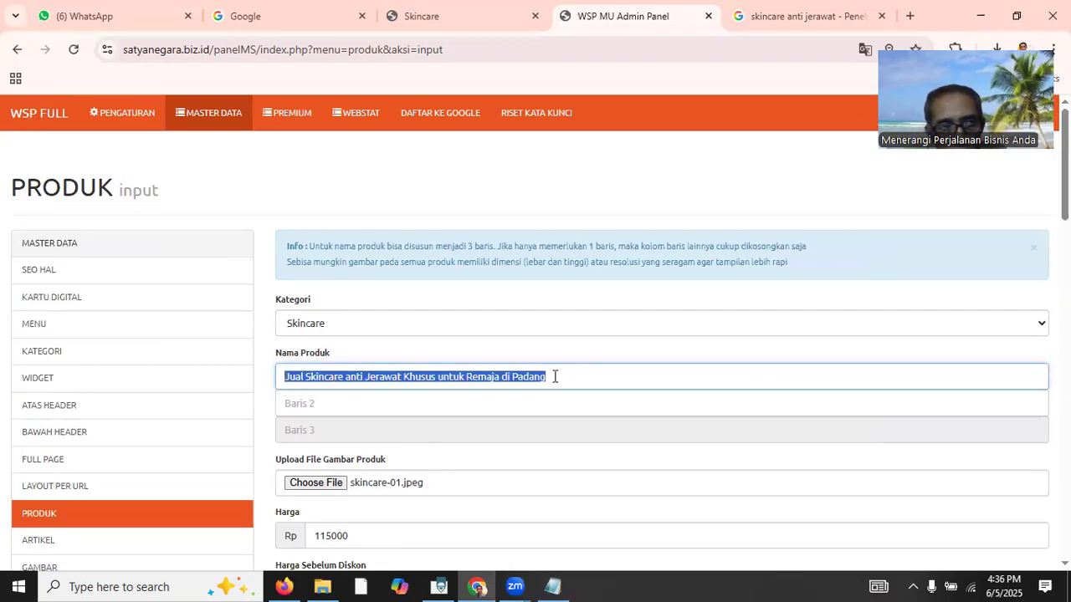
left_click(555, 376)
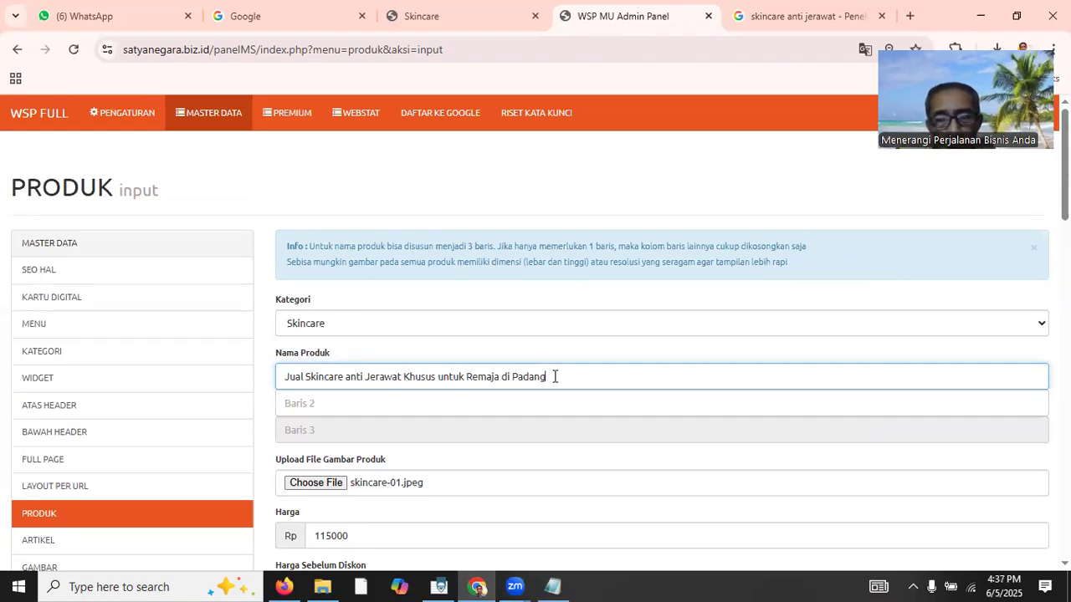
left_click_drag(516, 377, 551, 376)
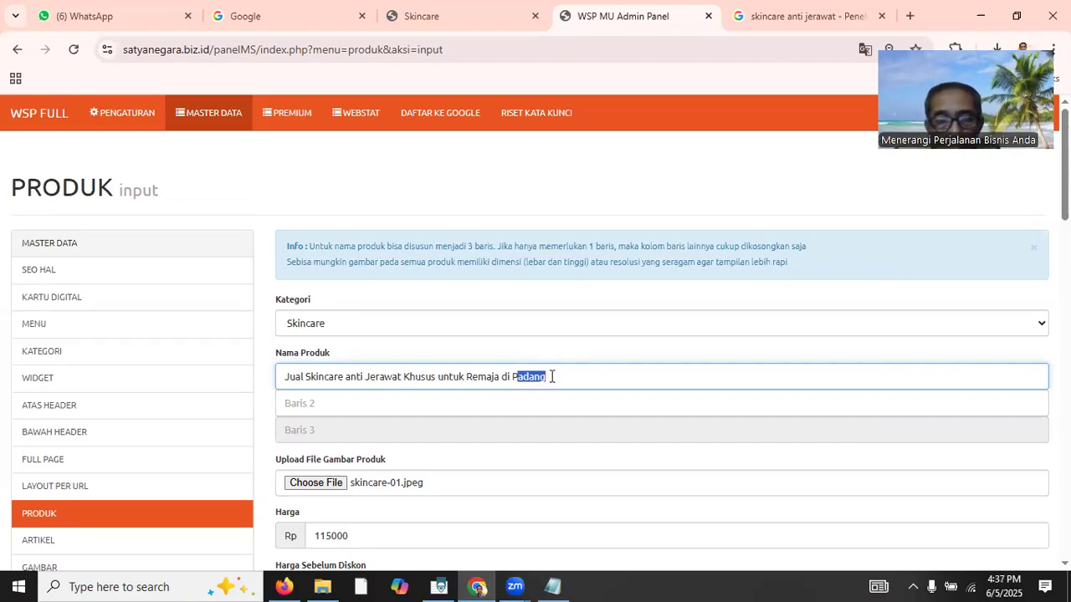
type("alem")
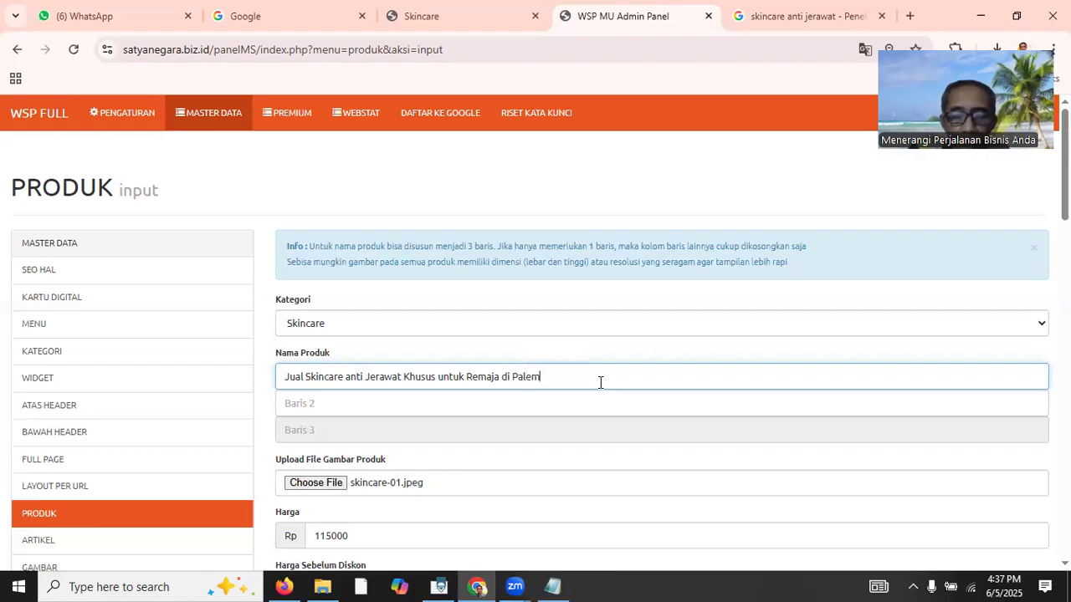
type("bang")
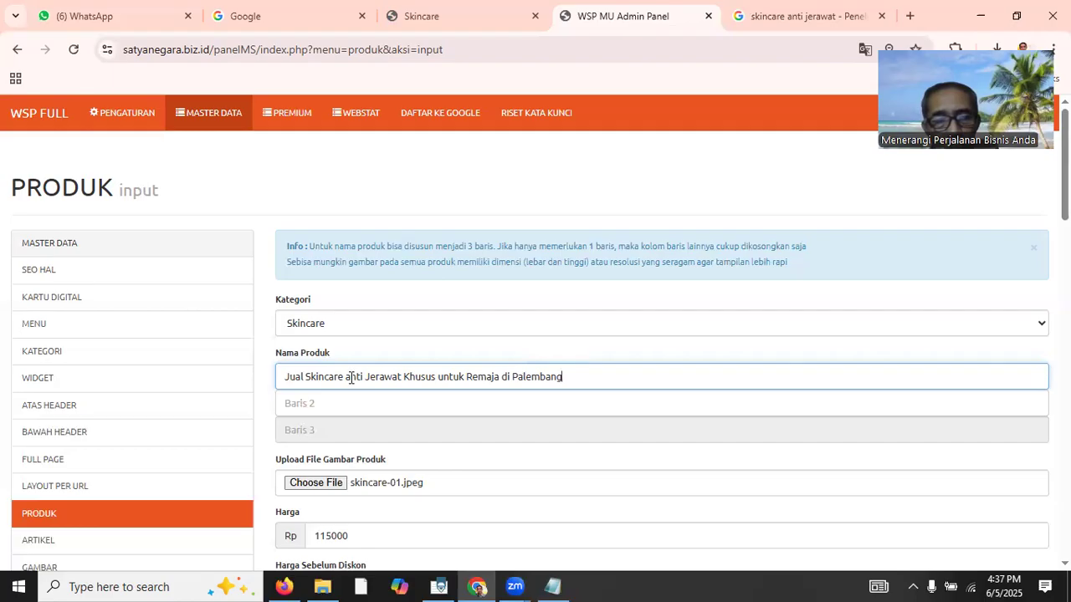
Insert "Kemuning" between "Remaja" and "di Palembang" in the product name
left_click(504, 377)
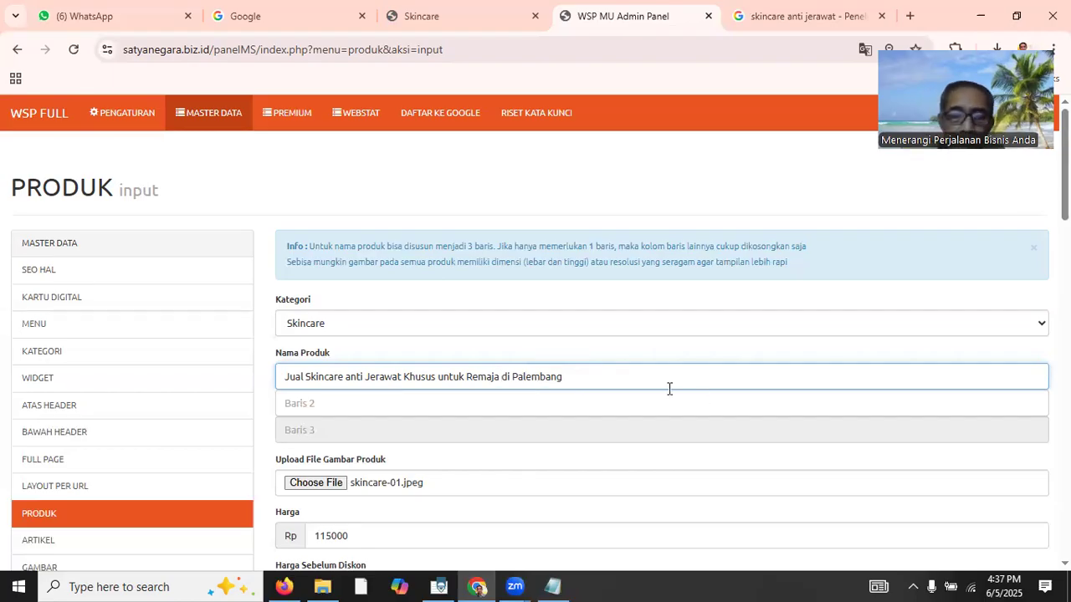
type("Kos")
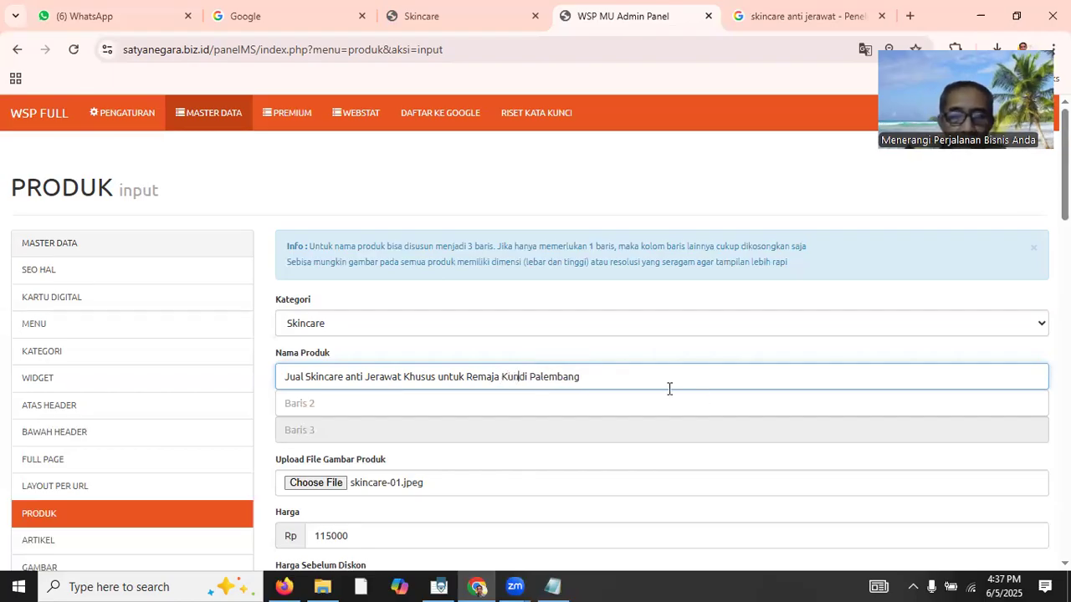
key("BackSpace")
key("BackSpace")
type("emuning")
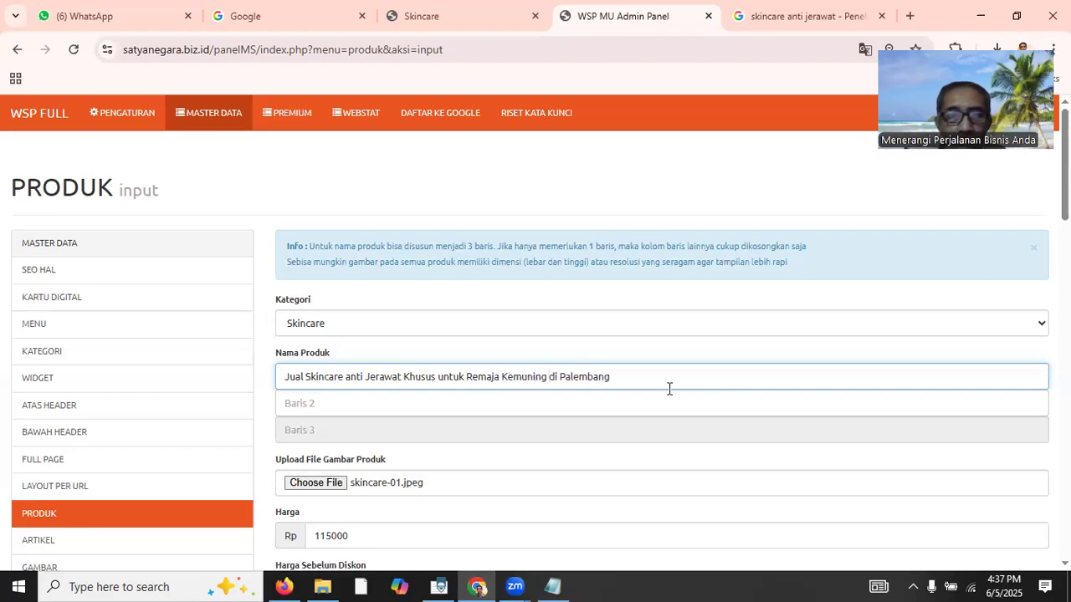
Insert "Kecamatan" before "Kemuning" in the product name
left_click(504, 380)
type("Ked")
key("BackSpace")
type("camatan Ke")
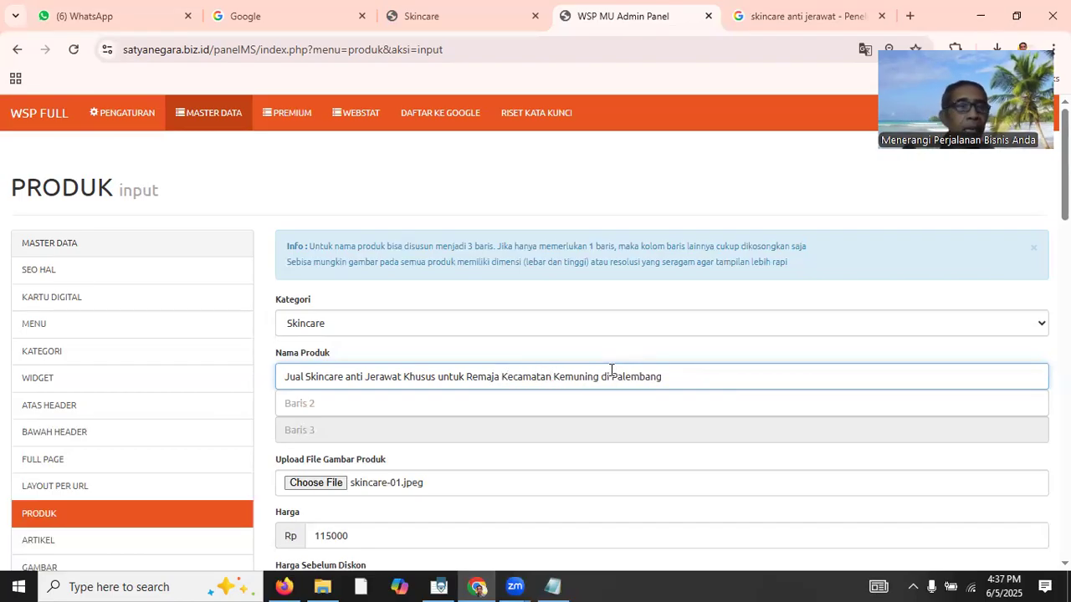
Review the full product name, highlighting its keyword phrase "Jual Skincare anti Jerawat" and the district name "Kemuning"
left_click(676, 376)
mouse_move(676, 376)
left_mouse_down()
mouse_move(277, 376)
mouse_move(669, 380)
left_mouse_up()
left_click(303, 376)
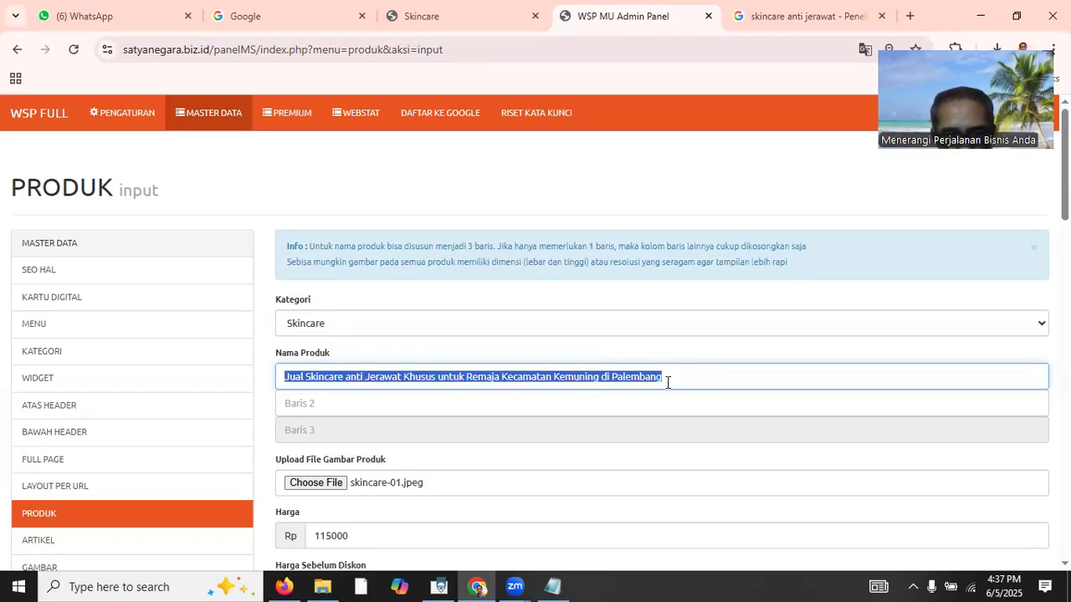
left_click(680, 377)
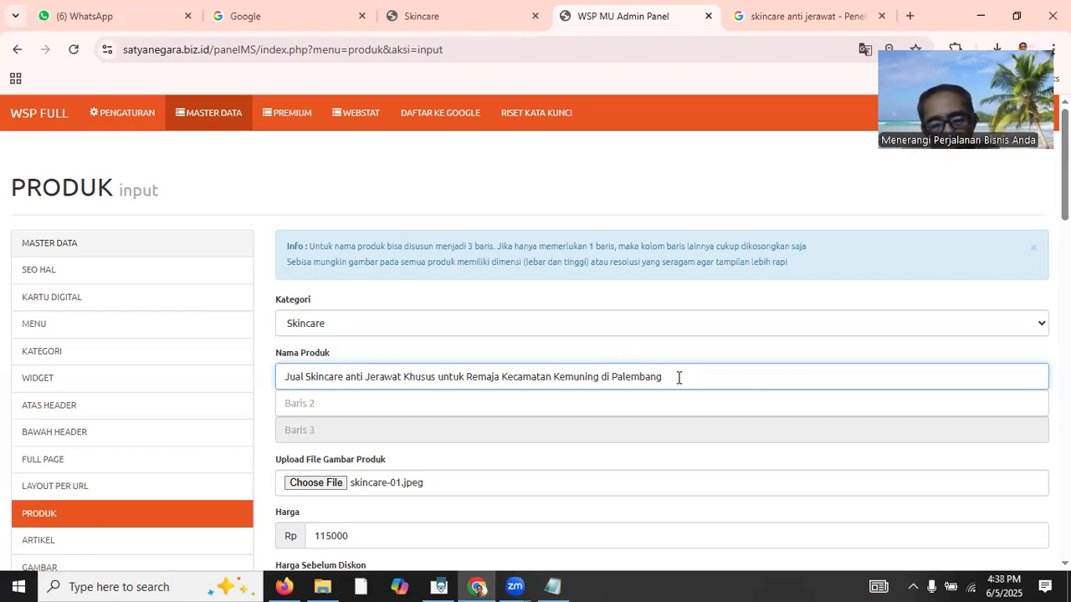
left_click_drag(678, 377, 169, 377)
left_click(338, 376)
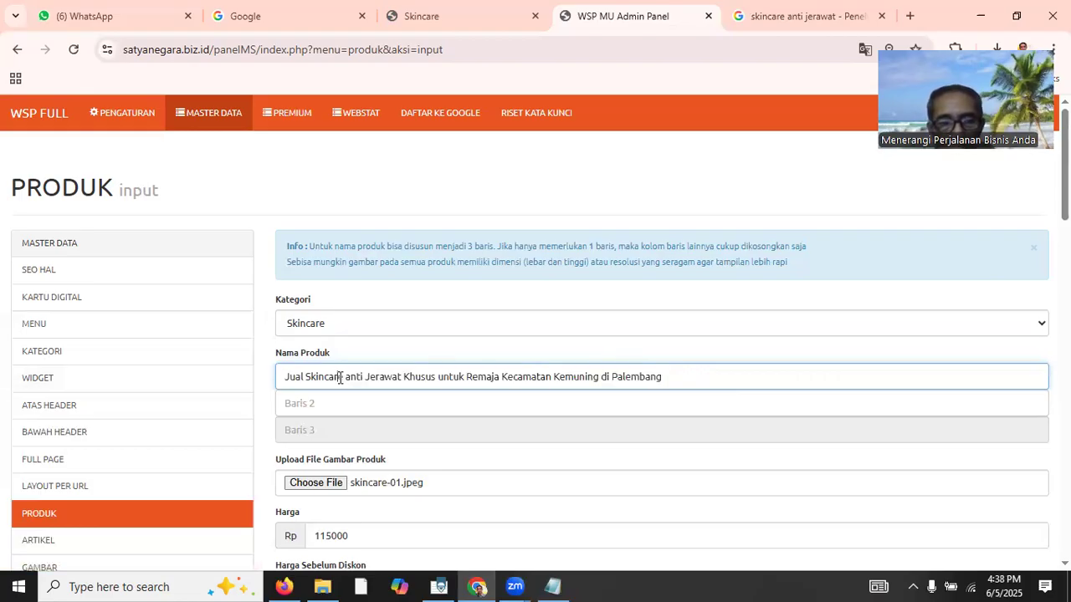
left_click_drag(305, 377, 344, 371)
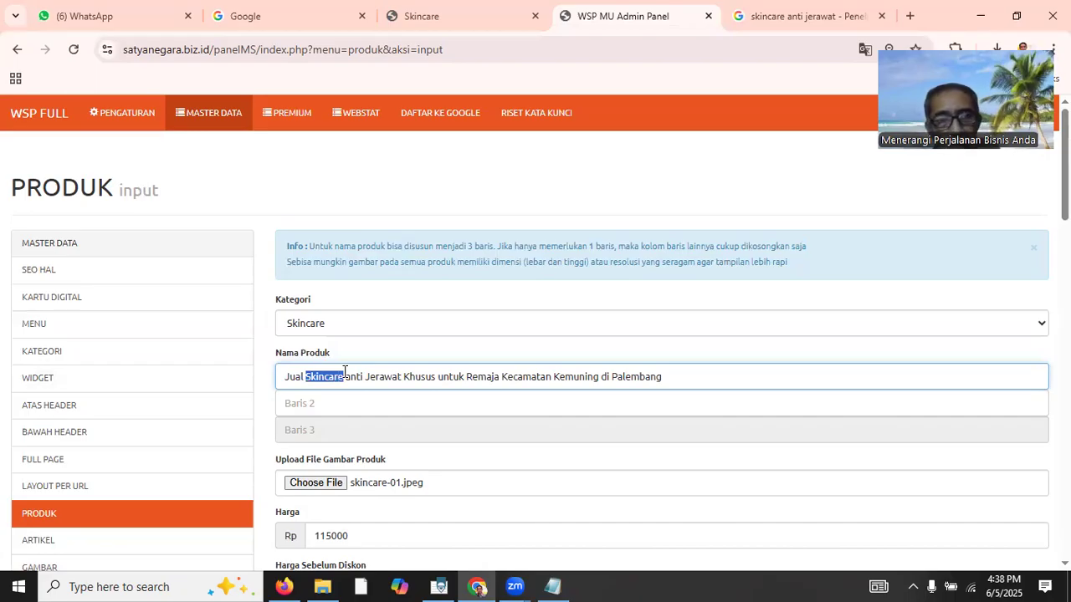
left_click(700, 374)
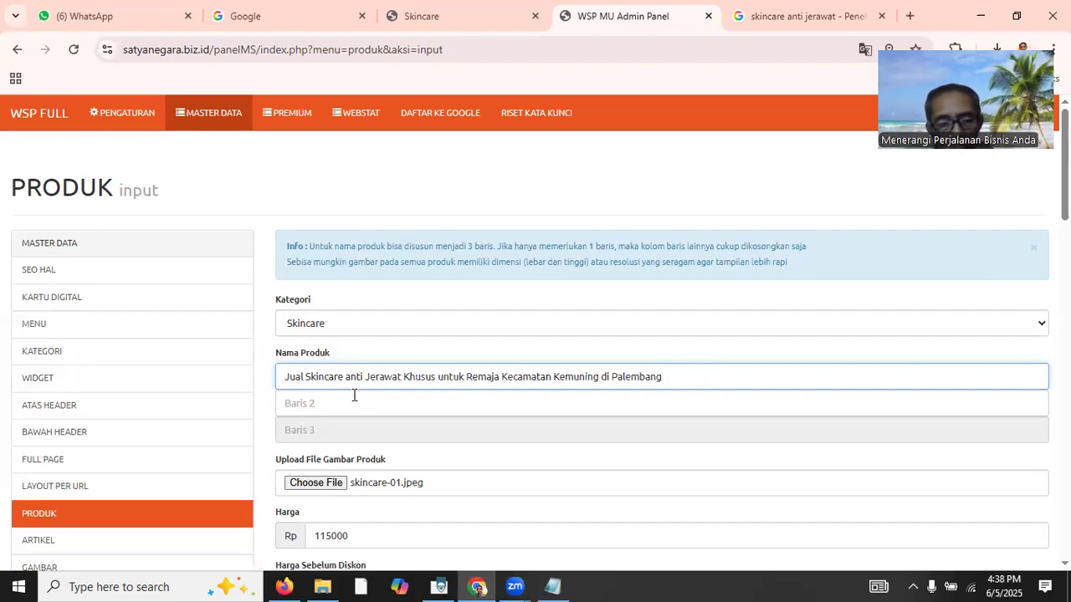
left_click_drag(283, 381, 402, 374)
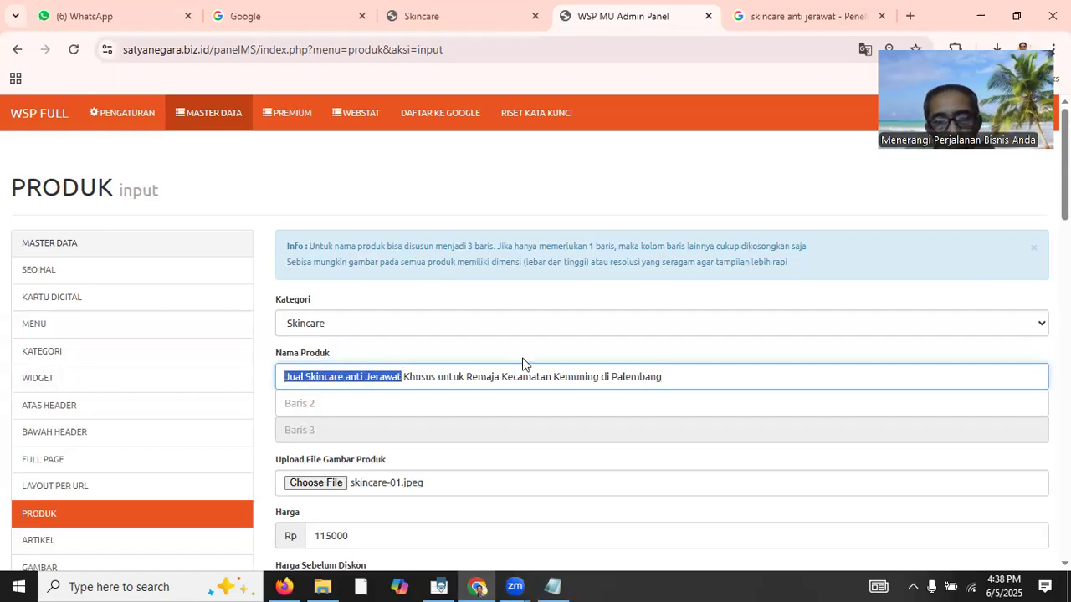
left_click_drag(552, 376, 602, 381)
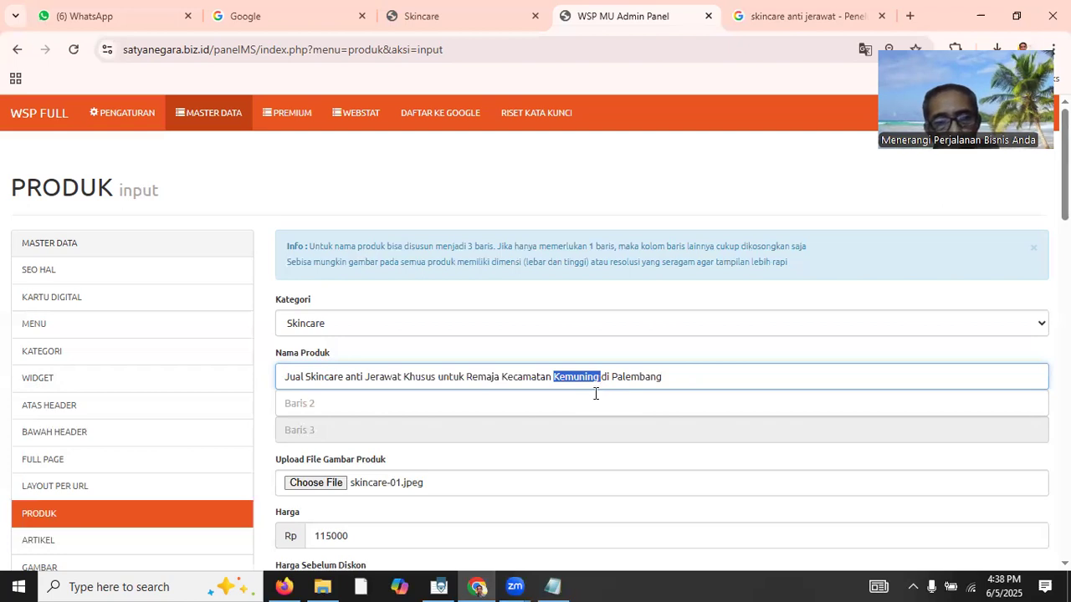
Review the complete product name from "Jual" to "Palembang" by highlighting the whole text
left_click_drag(286, 378, 260, 382)
left_click(678, 377)
left_click(305, 377)
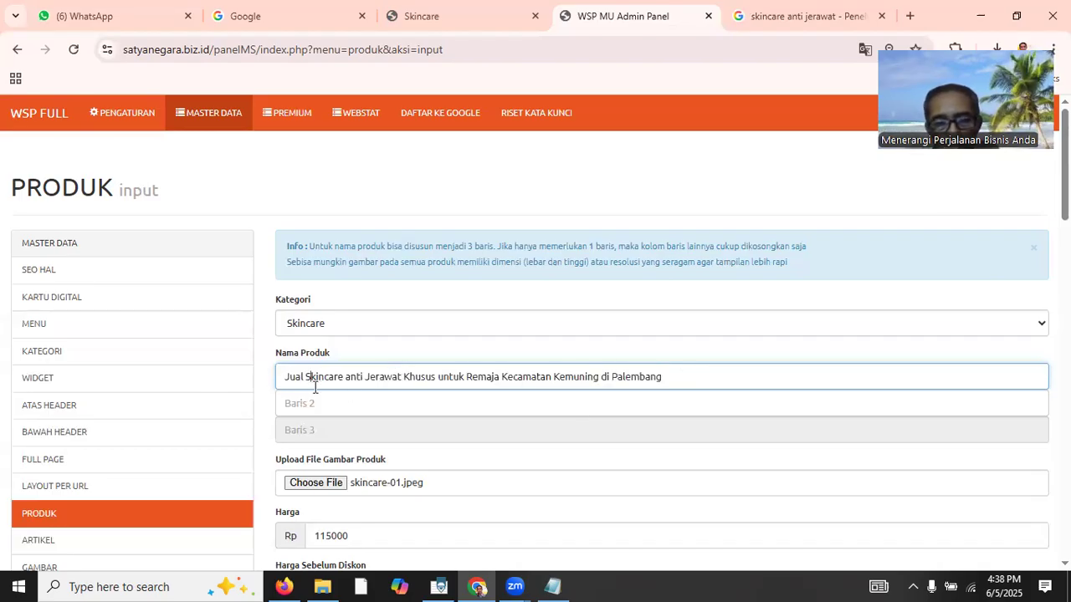
double_click(289, 377)
left_click_drag(341, 377, 699, 377)
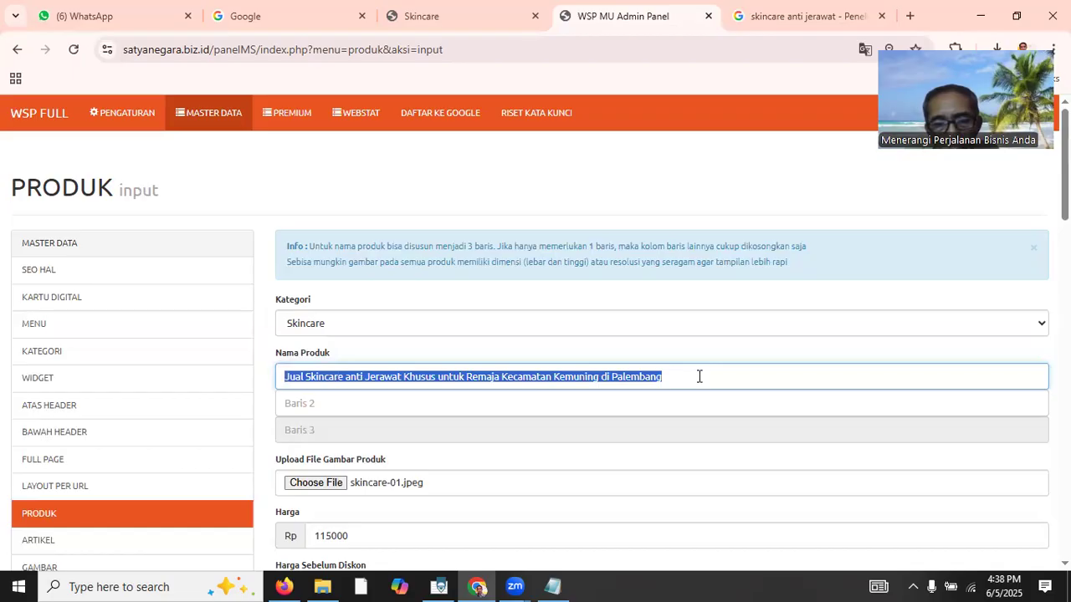
left_click(699, 376)
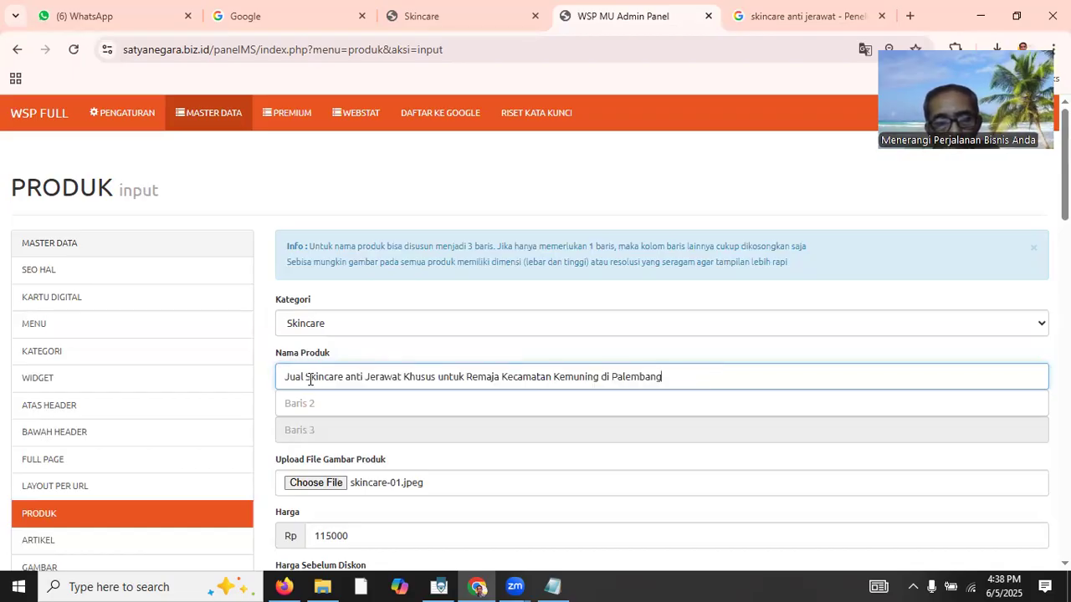
Highlight "Kemuning", "Palembang", "Jual Skincare anti Jerawat" and "Remaja" in turn to examine each part of the product name
left_click_drag(552, 377, 600, 377)
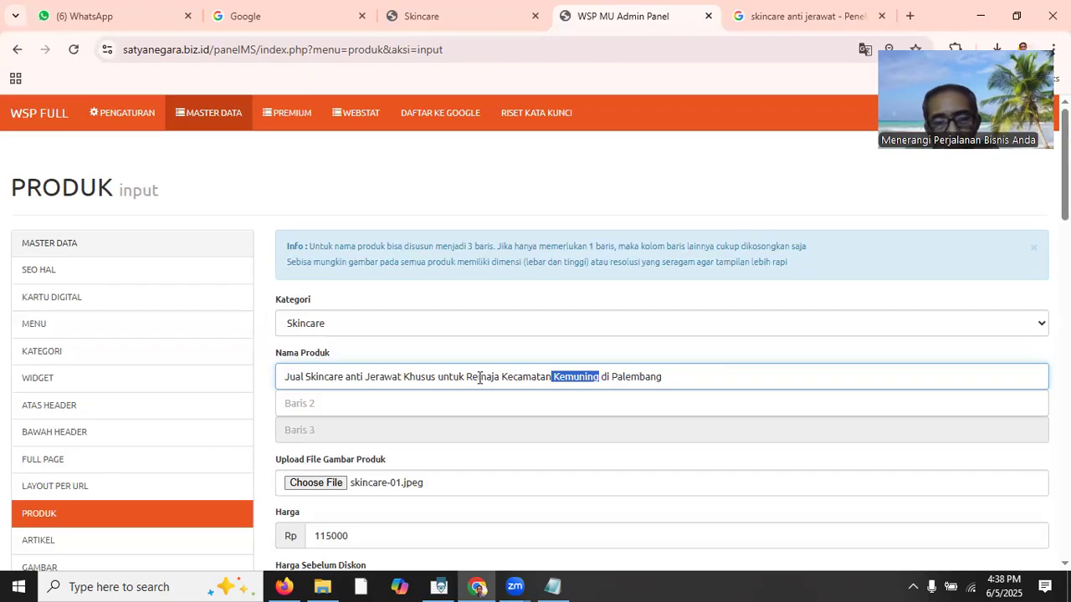
left_click(665, 376)
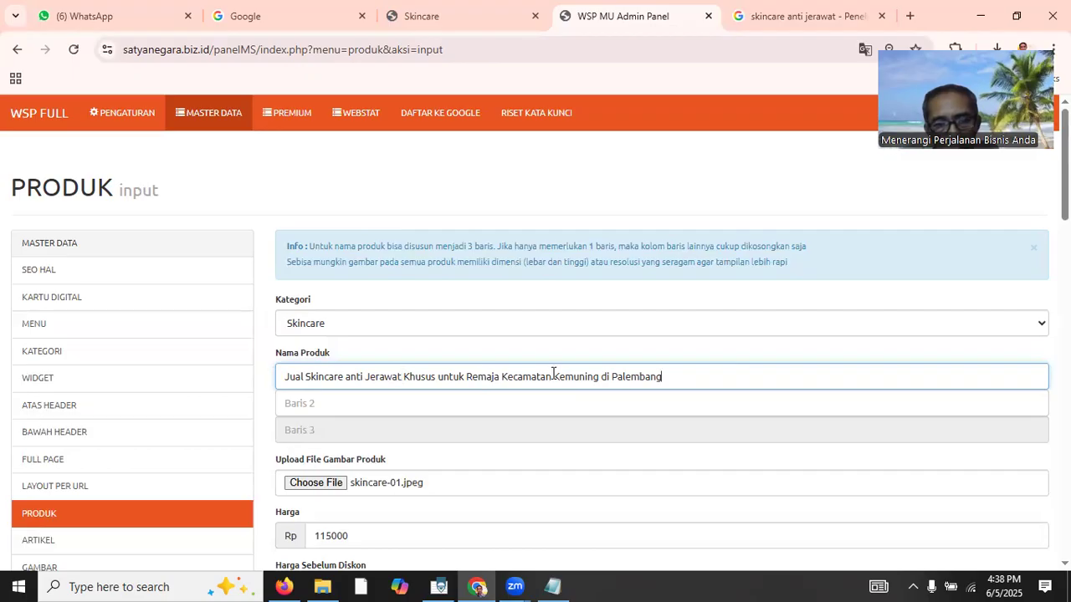
left_click_drag(665, 377, 615, 382)
left_click(682, 377)
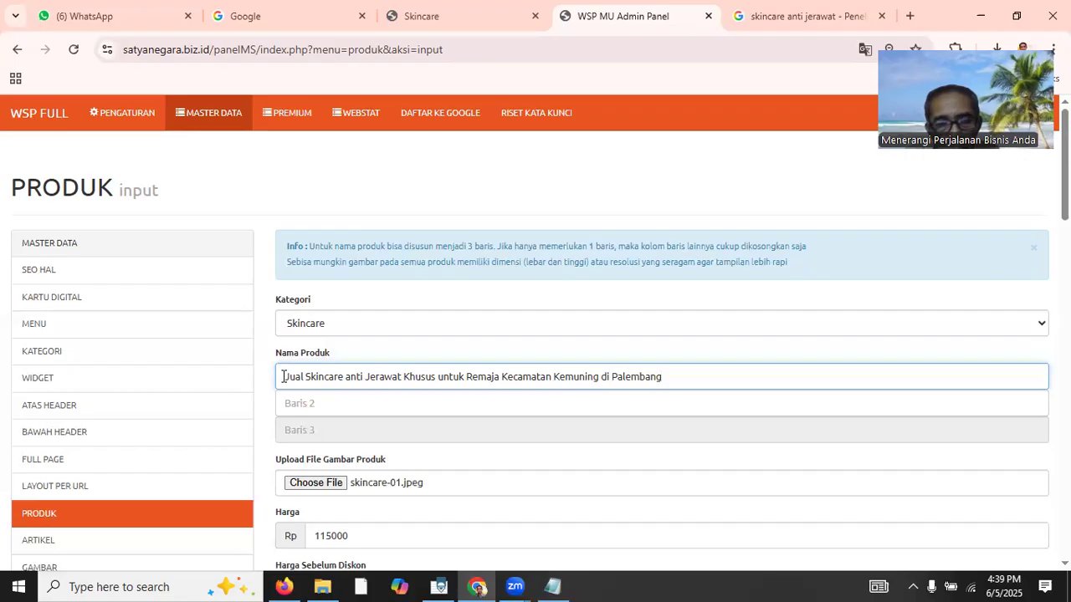
left_click_drag(283, 376, 401, 374)
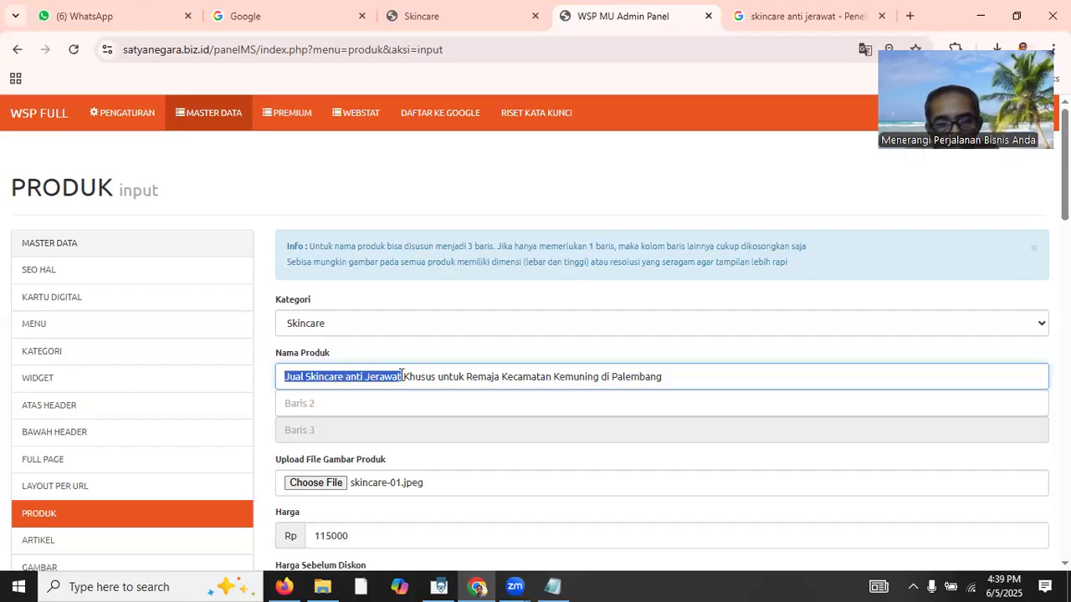
left_click(479, 376)
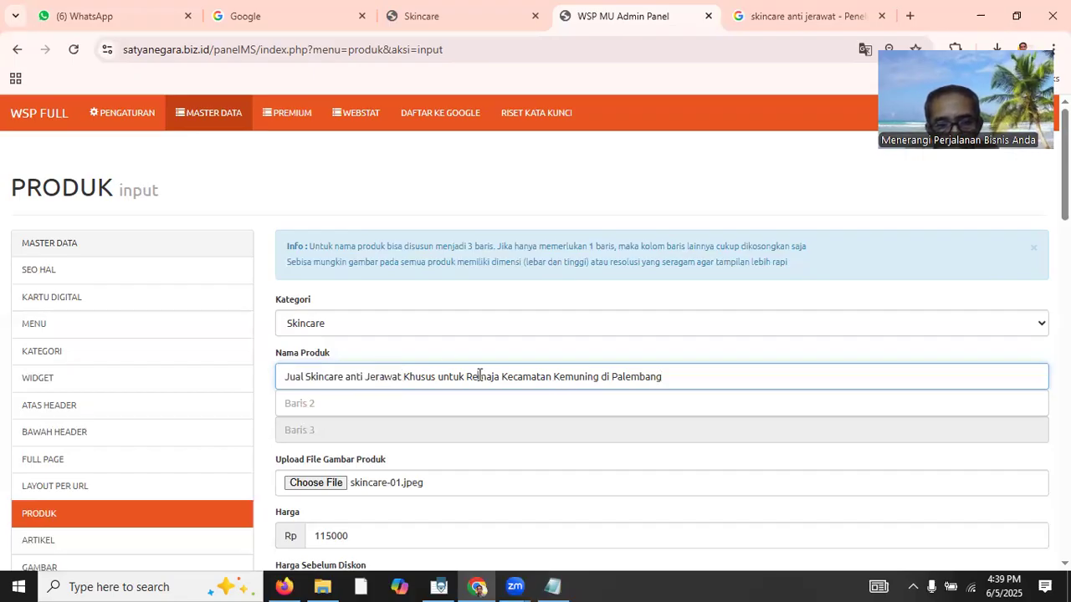
double_click(479, 376)
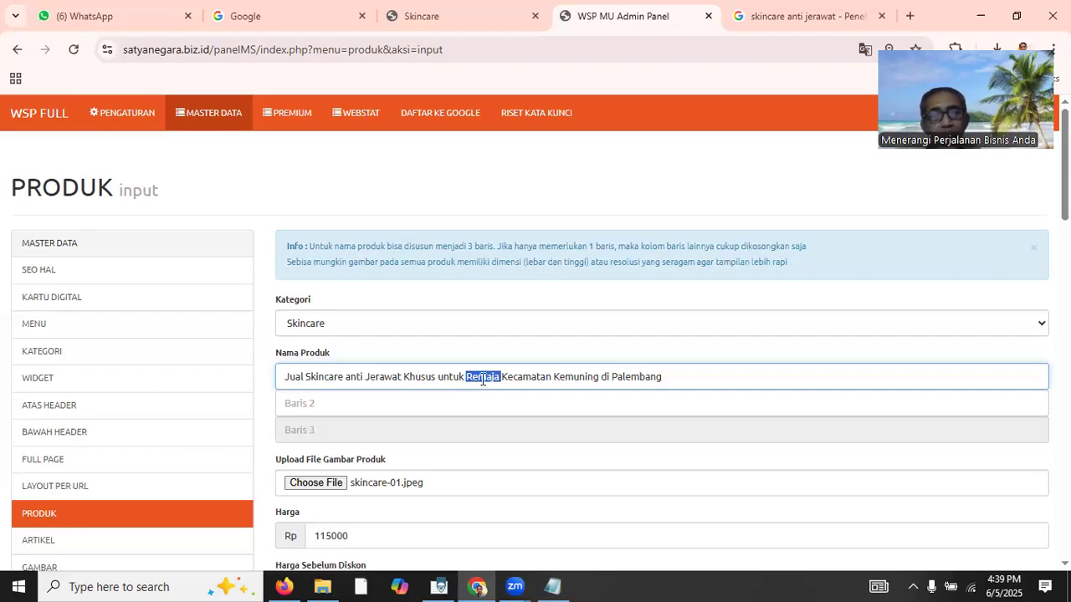
left_click(725, 376)
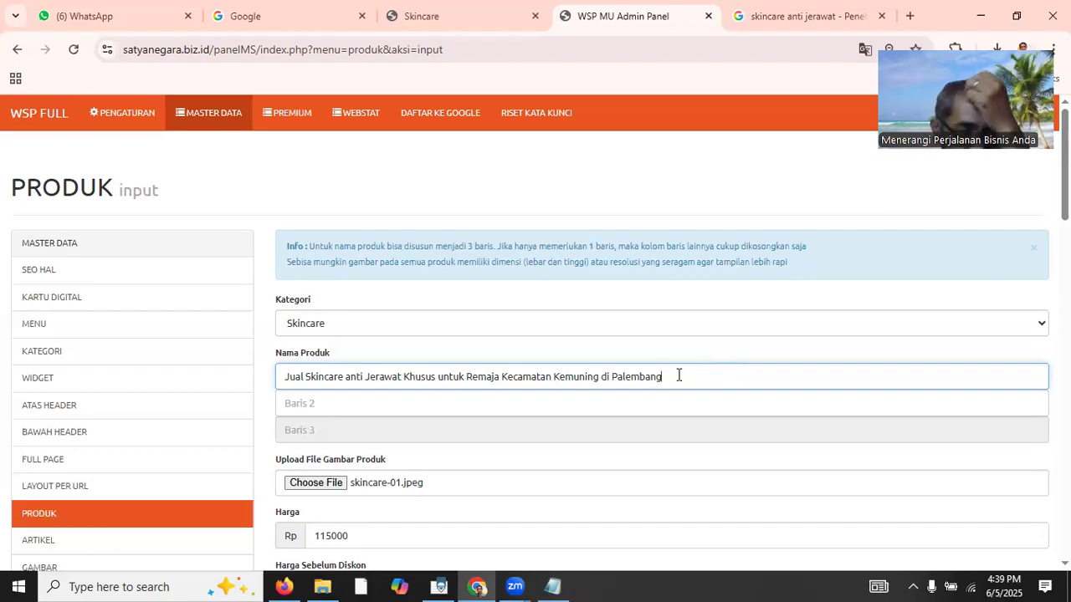
Look over the remaining product form fields, from the image and prices down to the description editor and tag keywords
scroll(679, 375, "down", 2)
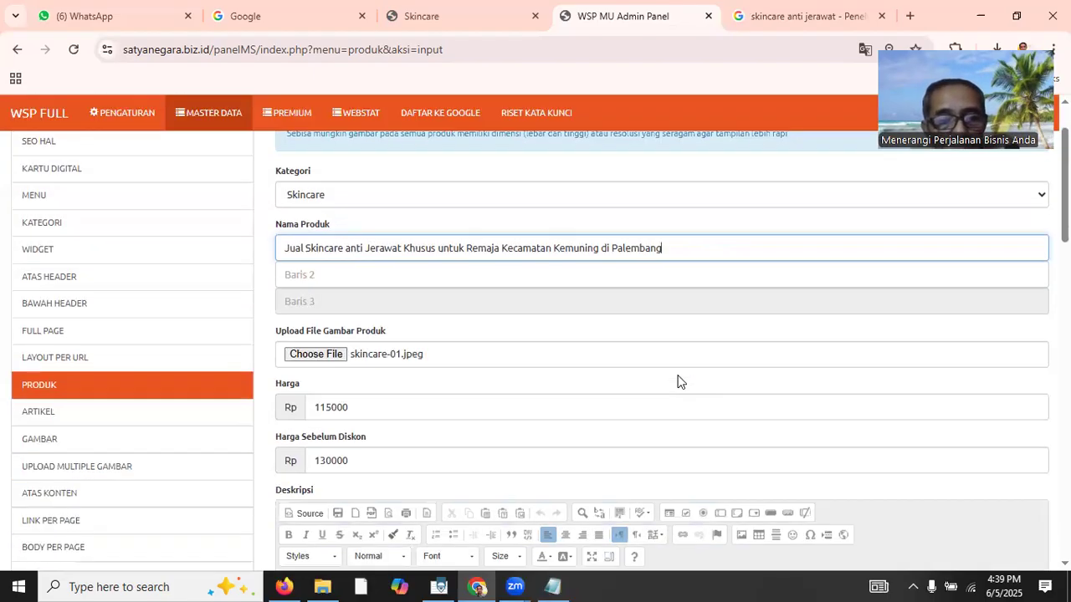
scroll(679, 382, "down", 2)
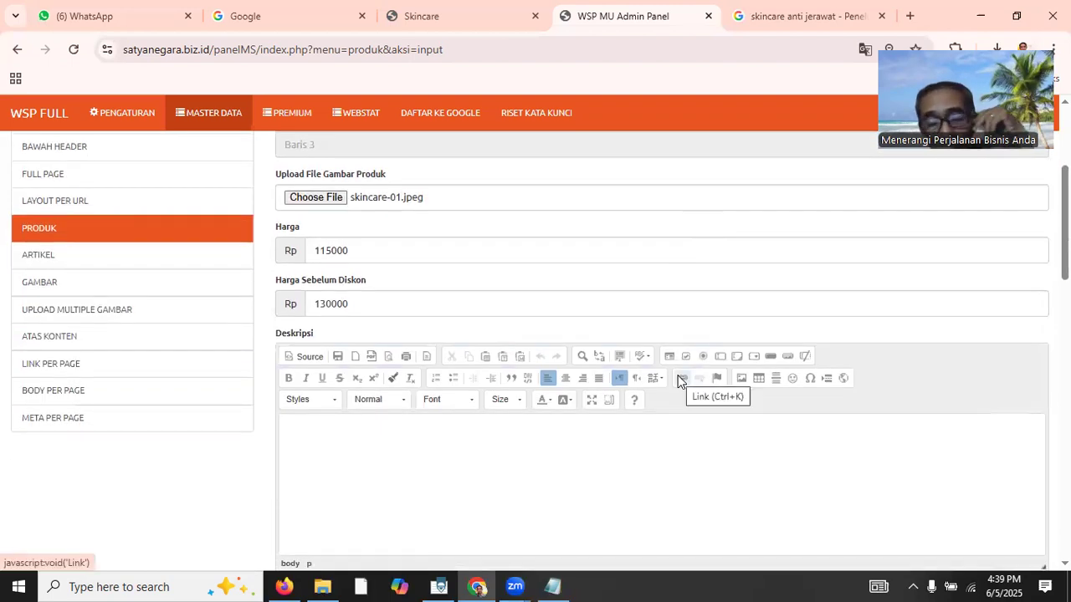
scroll(679, 382, "down", 2)
scroll(679, 382, "down", 5)
scroll(677, 377, "up", 2)
scroll(677, 377, "up", 6)
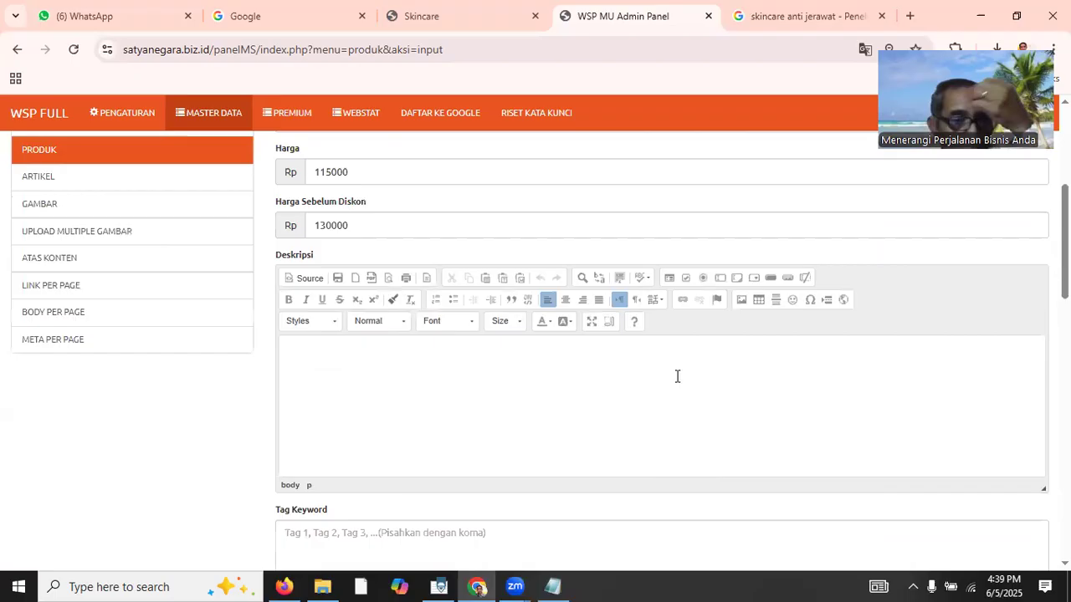
scroll(676, 377, "up", 4)
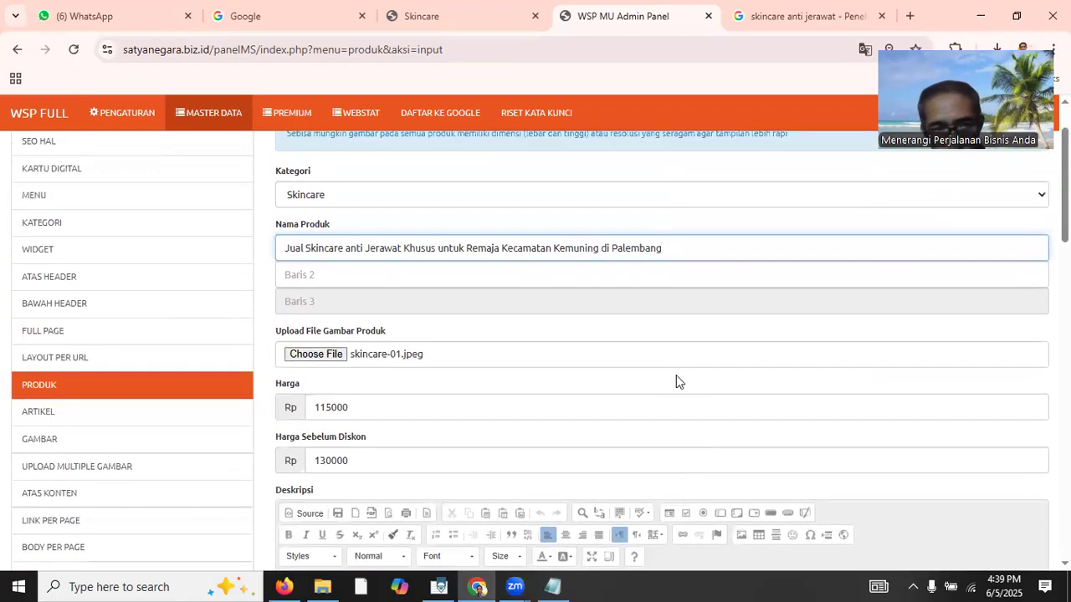
left_click_drag(677, 243, 262, 268)
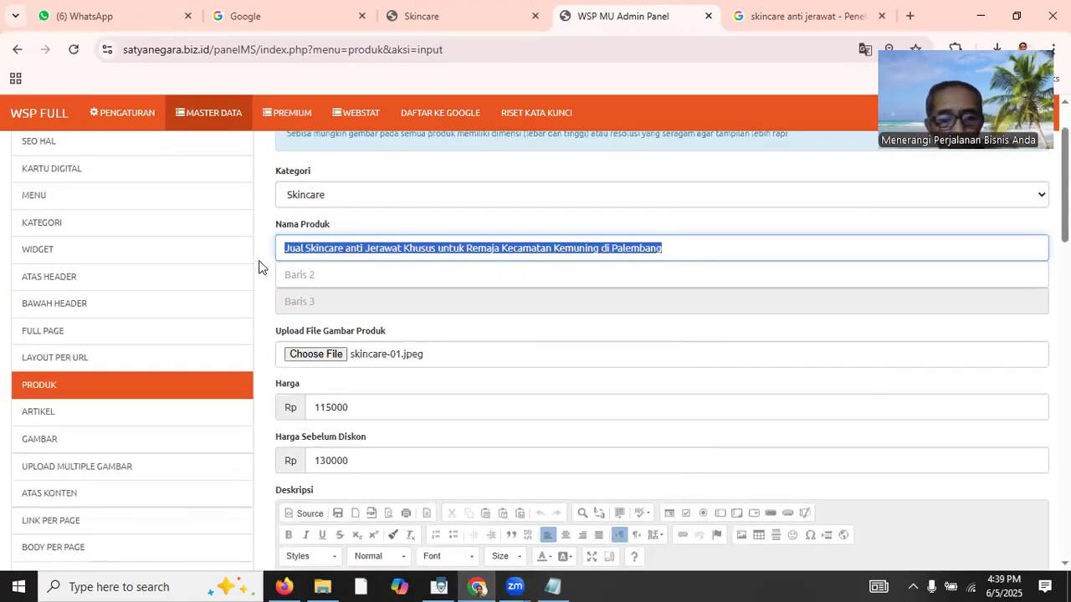
scroll(525, 370, "down", 4)
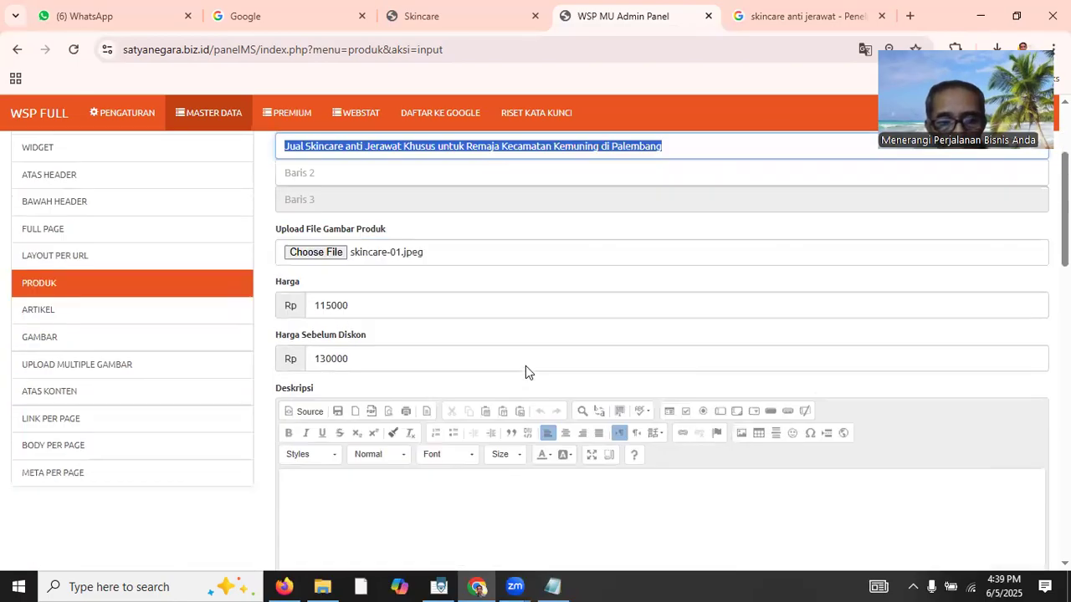
left_click(422, 390)
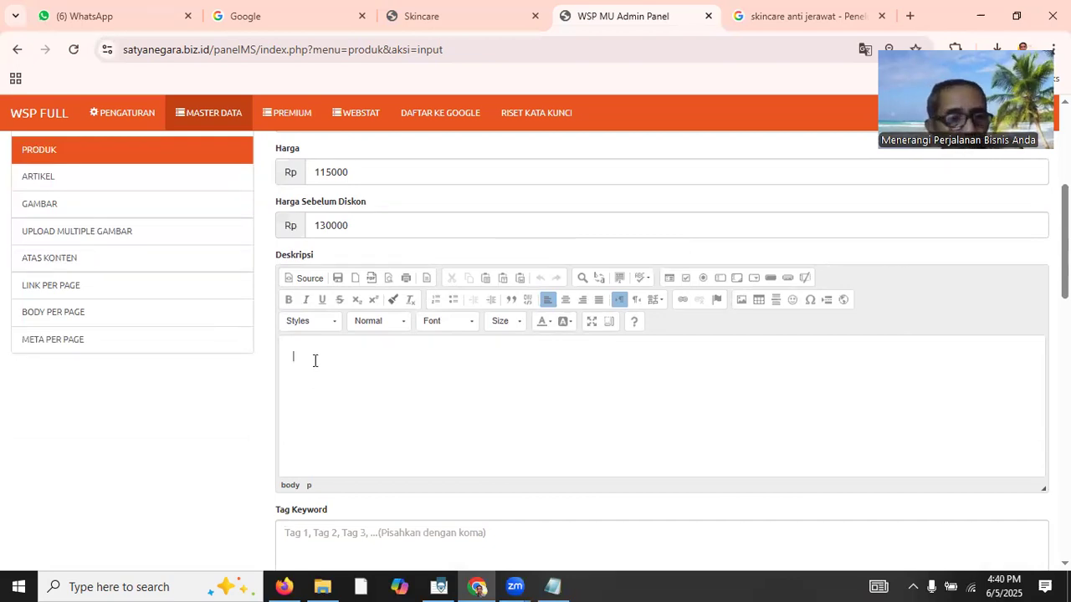
Copy the full product name from the Nama Produk field
scroll(315, 361, "up", 3)
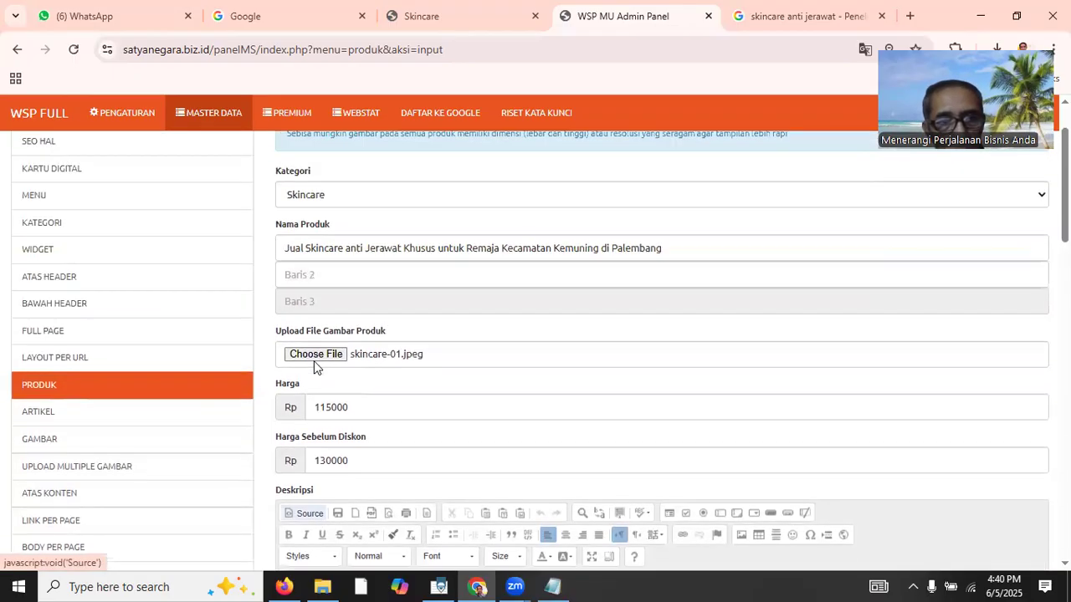
triple_click(282, 249)
left_click(280, 249)
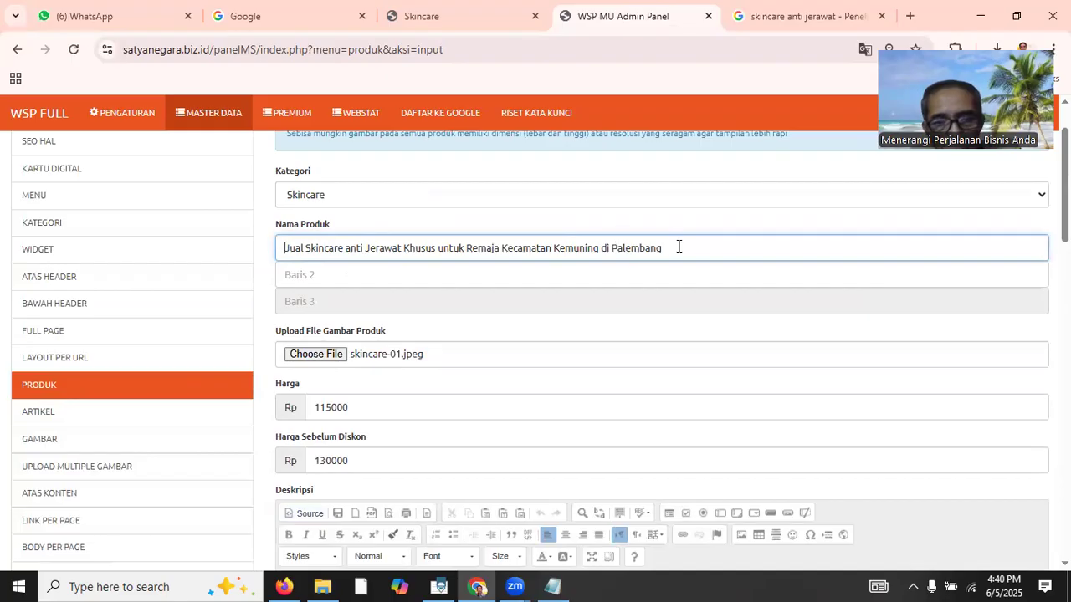
left_click_drag(678, 247, 259, 259)
key("ctrl+c")
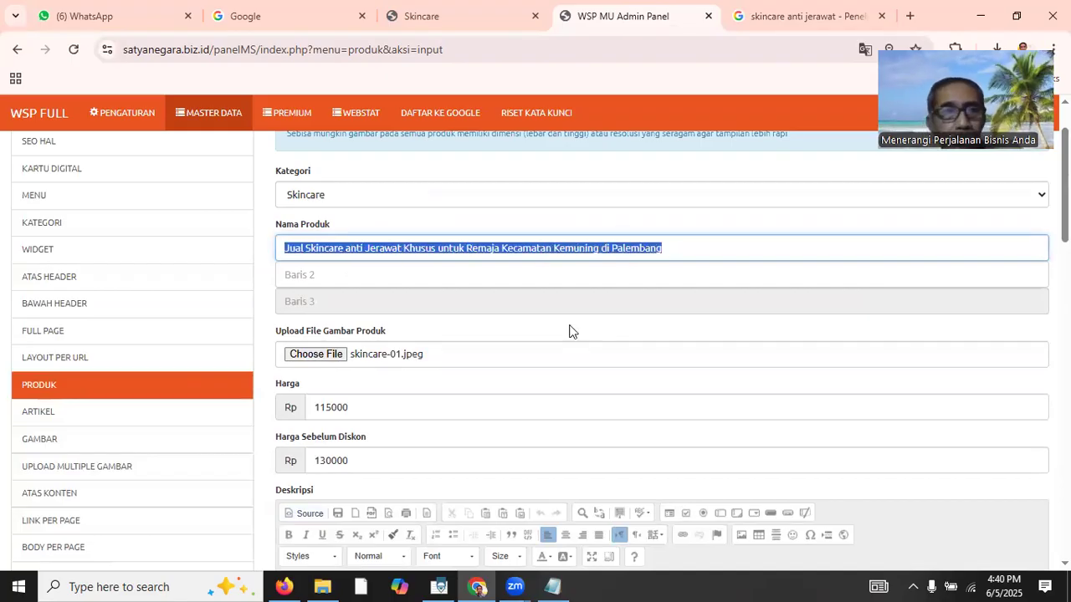
Open ChatGPT in a new browser tab
left_click(912, 18)
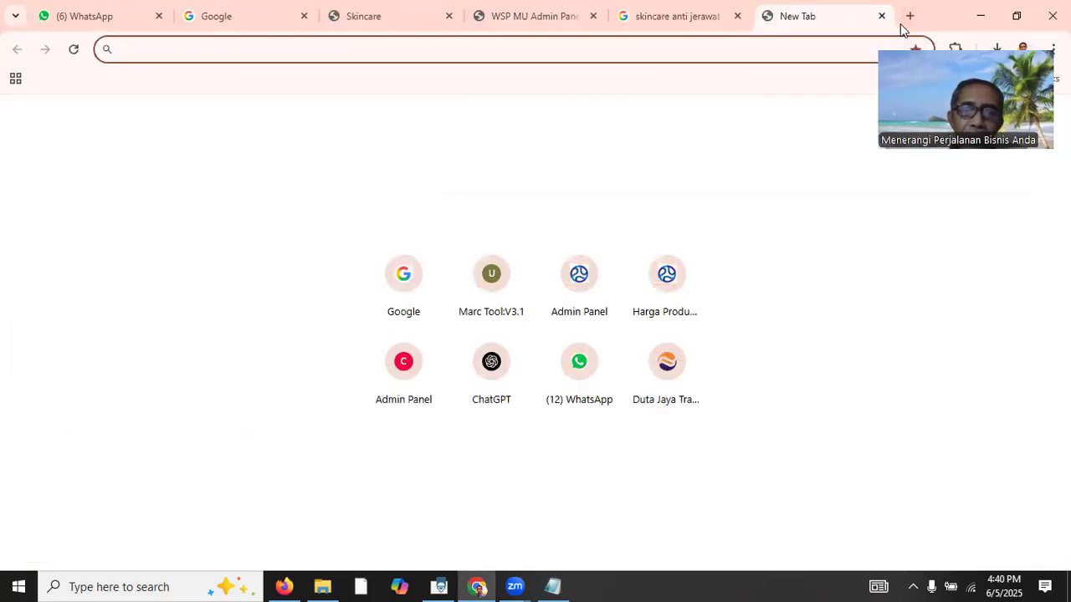
type("cha")
key("Return")
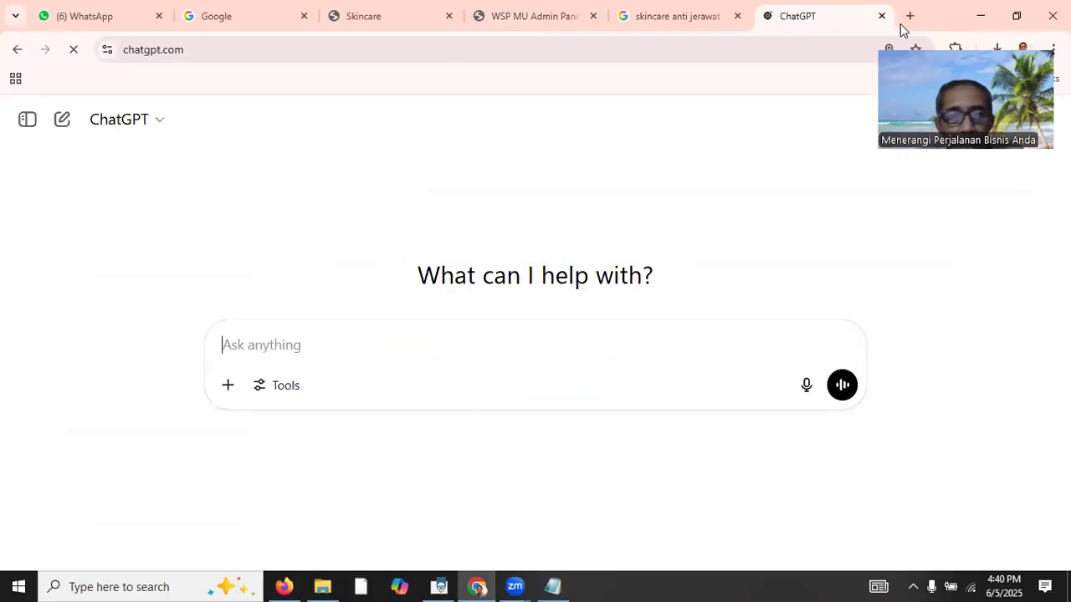
Begin a ChatGPT prompt with the words "tolong buatkan saya deskripsi tentang :"
type("tolo")
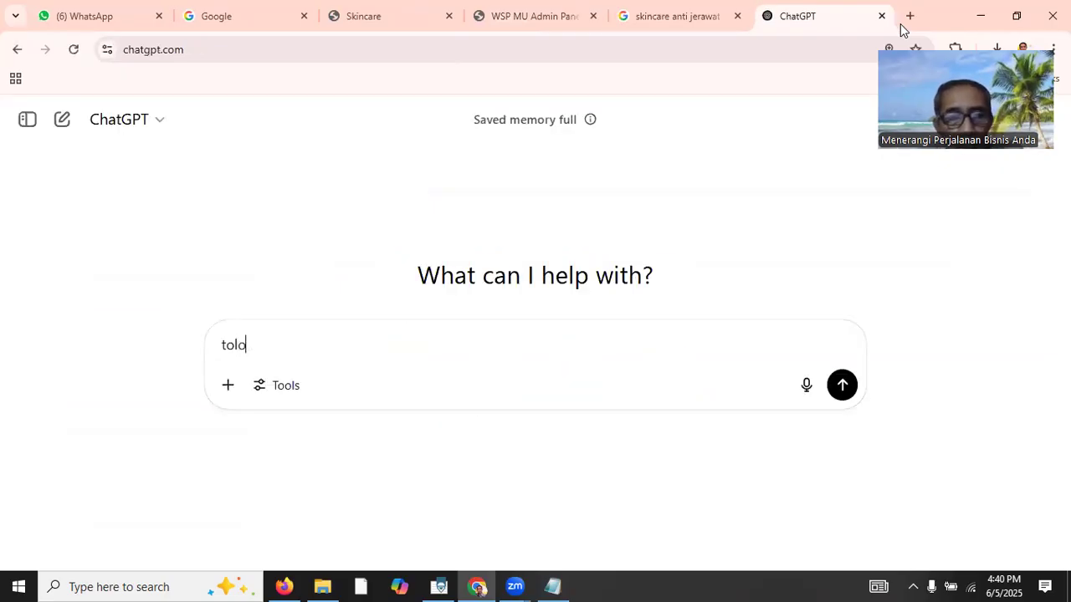
type("ng buatkan saya ")
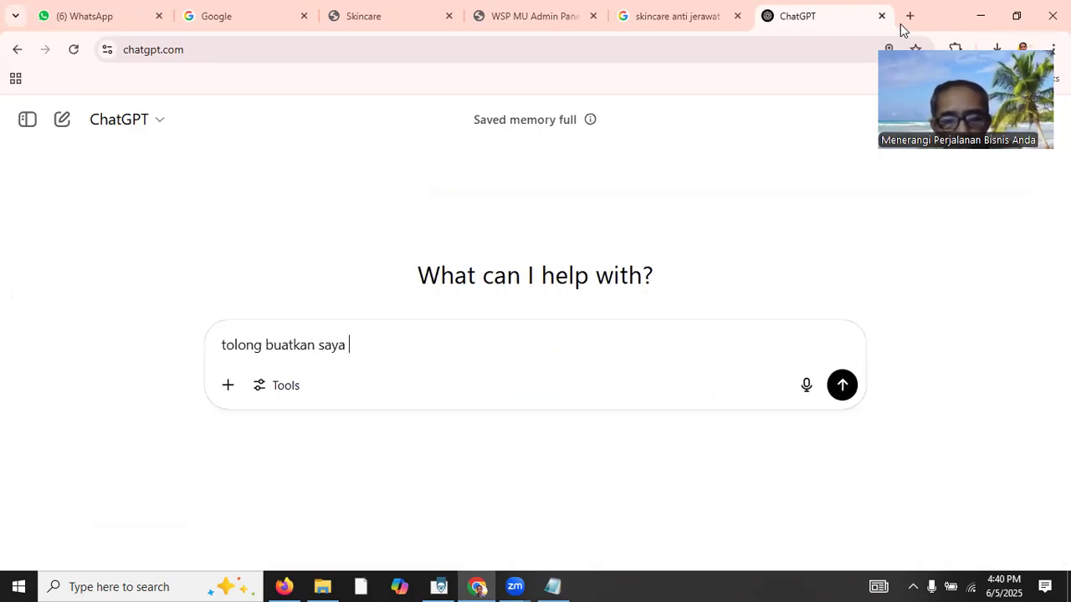
type("d")
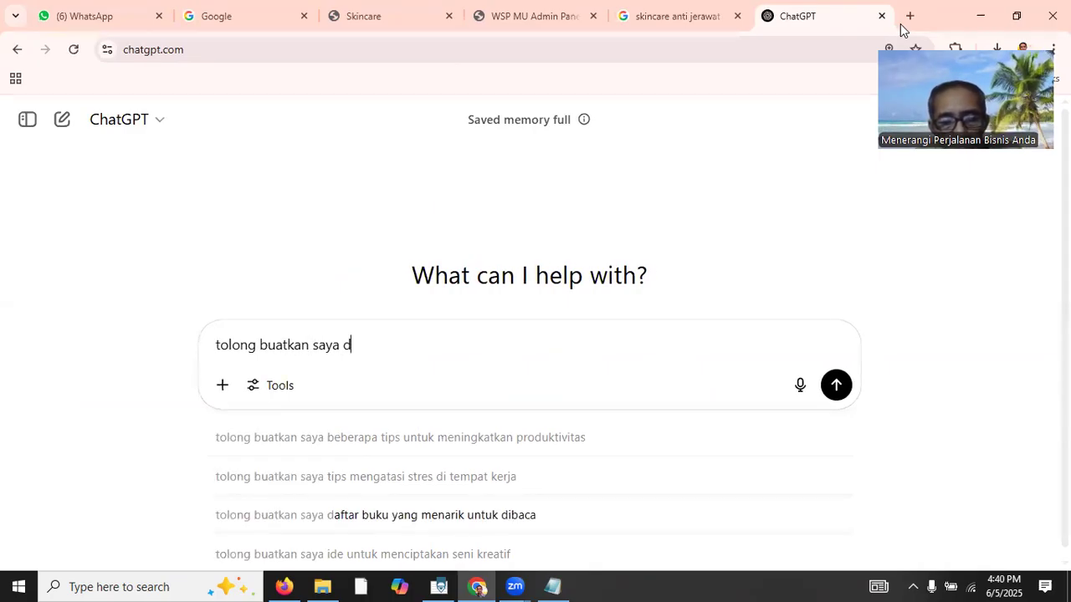
type("eskrips")
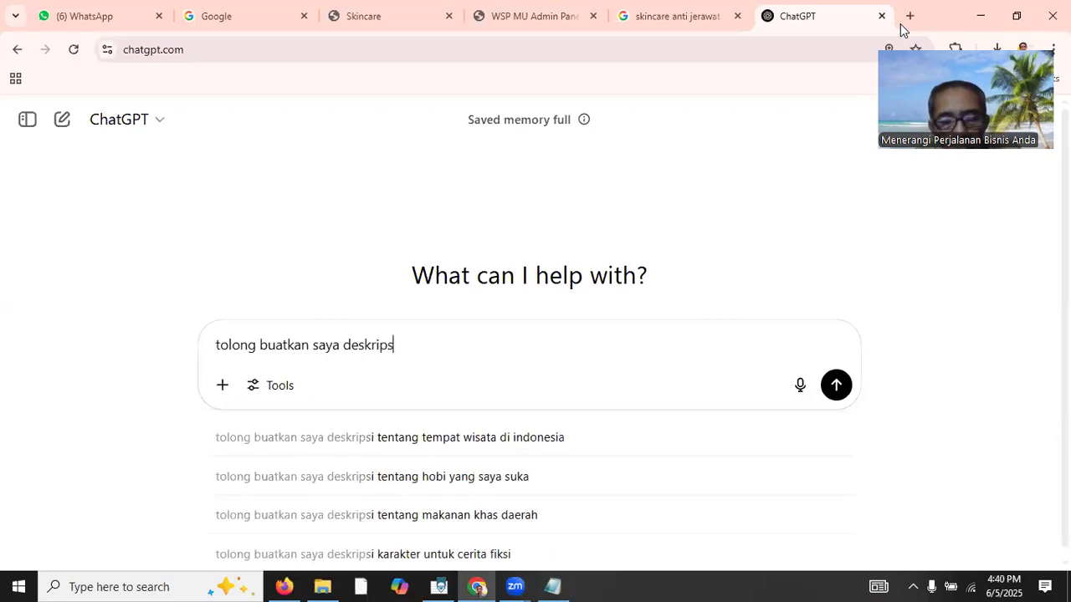
type("i tentang")
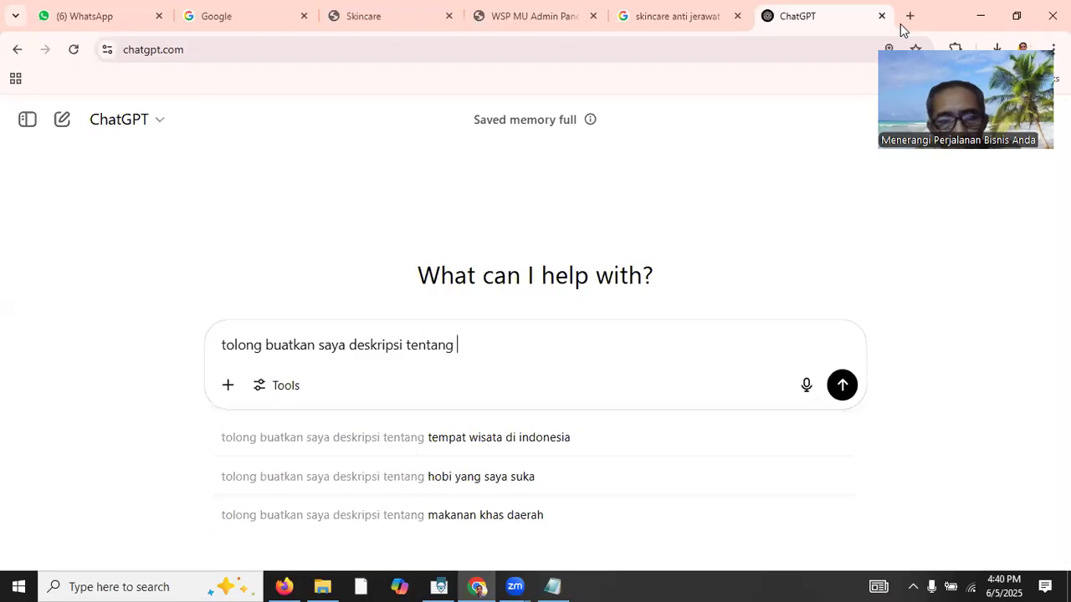
key("ctrl+v")
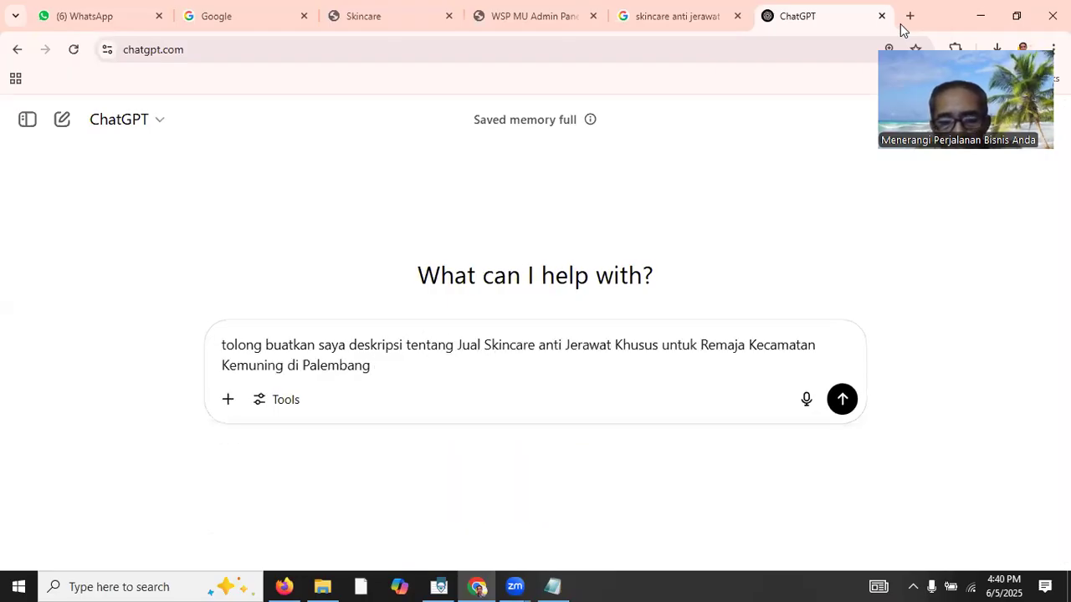
key("ctrl+z")
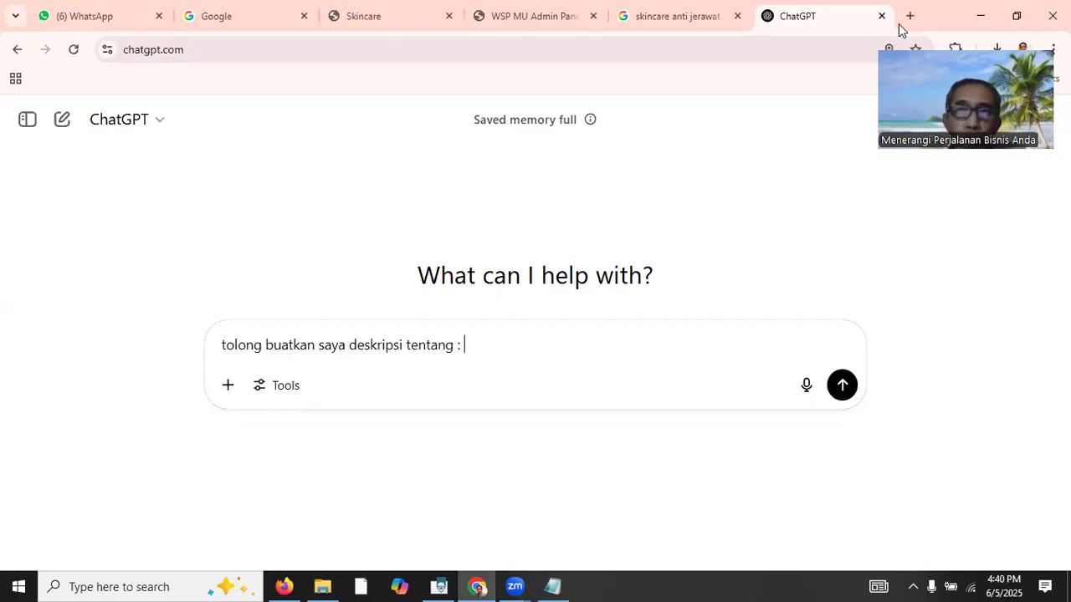
Copy the full product name from the product form, append it to the ChatGPT prompt and send the prompt
left_click(541, 16)
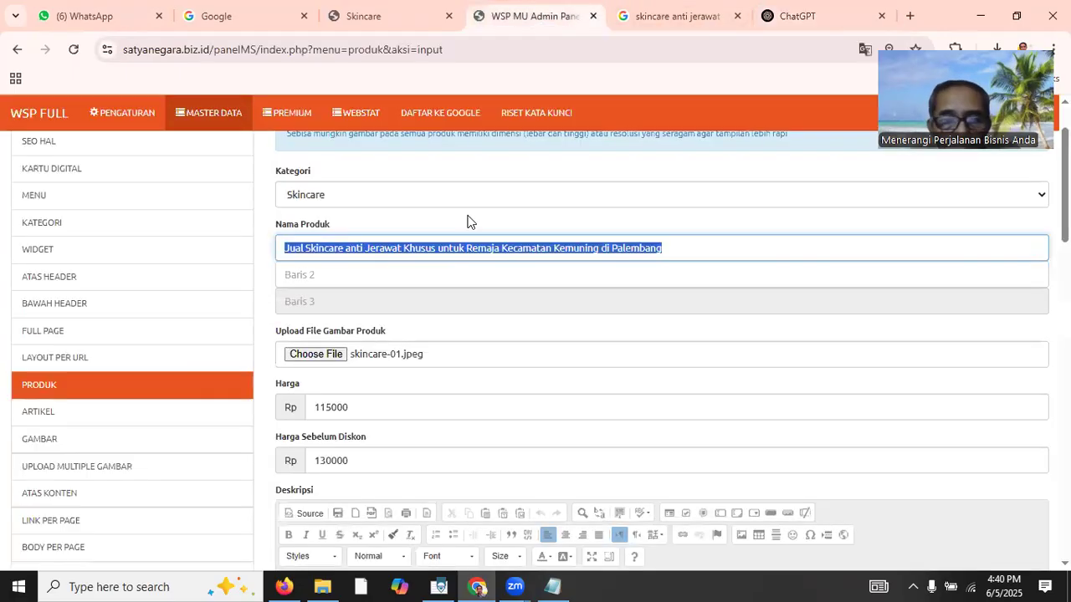
left_click(429, 245)
left_click_drag(661, 248, 271, 246)
key("ctrl+c")
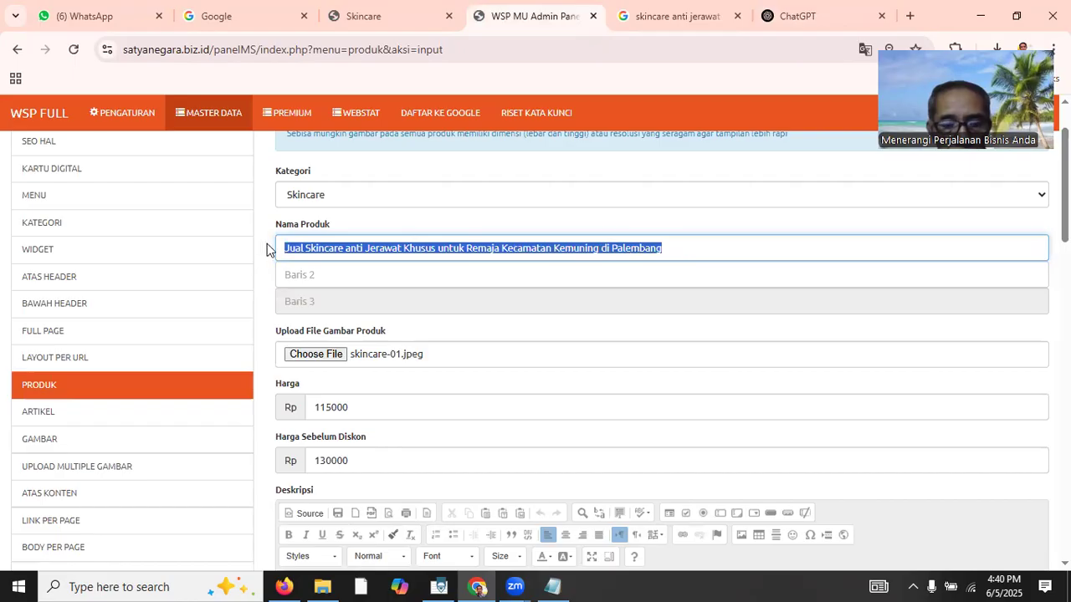
left_click(788, 16)
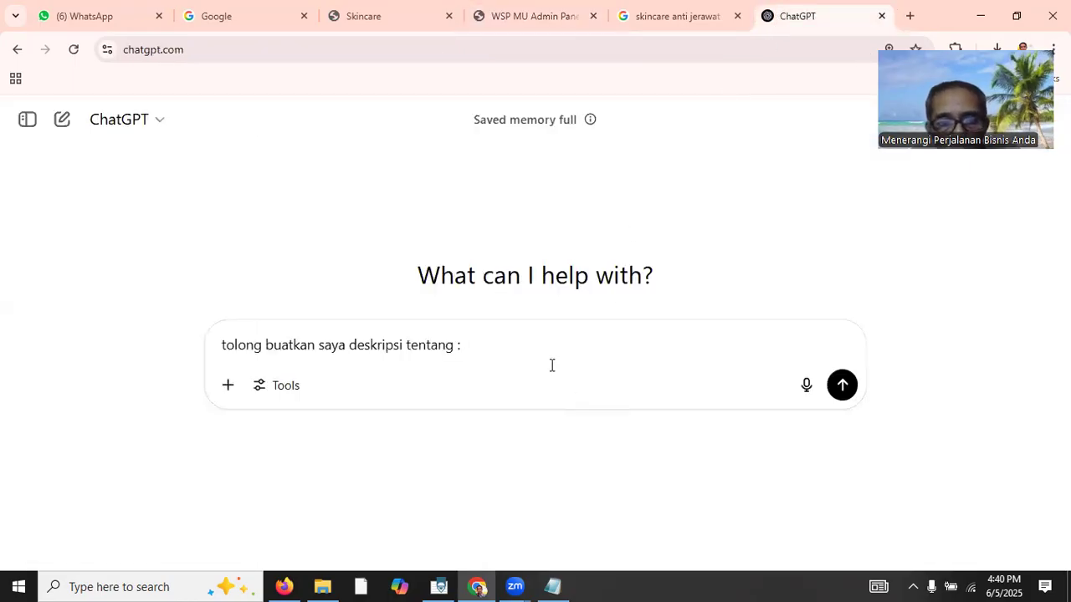
key("ctrl+v")
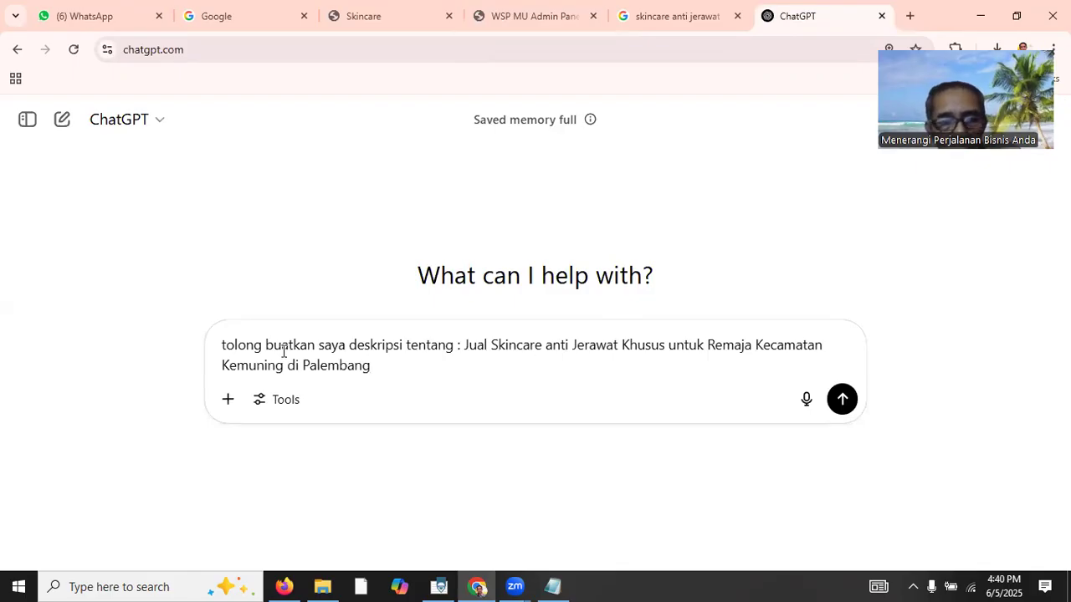
left_click(842, 400)
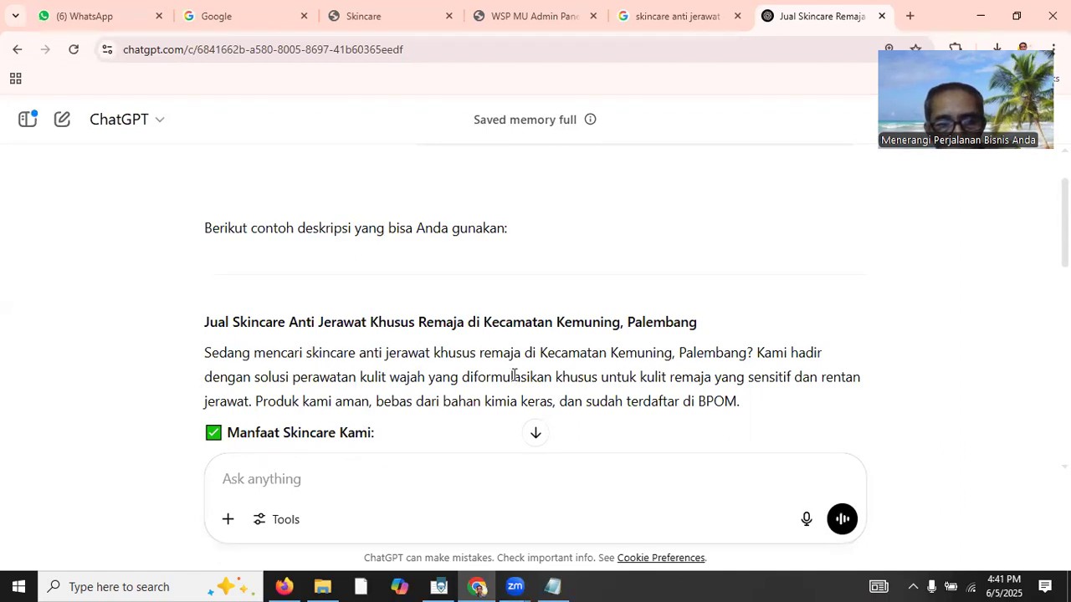
Review ChatGPT's generated description, from the benefits and product choices to the closing contact invitation
scroll(738, 381, "down", 1)
scroll(738, 381, "down", 3)
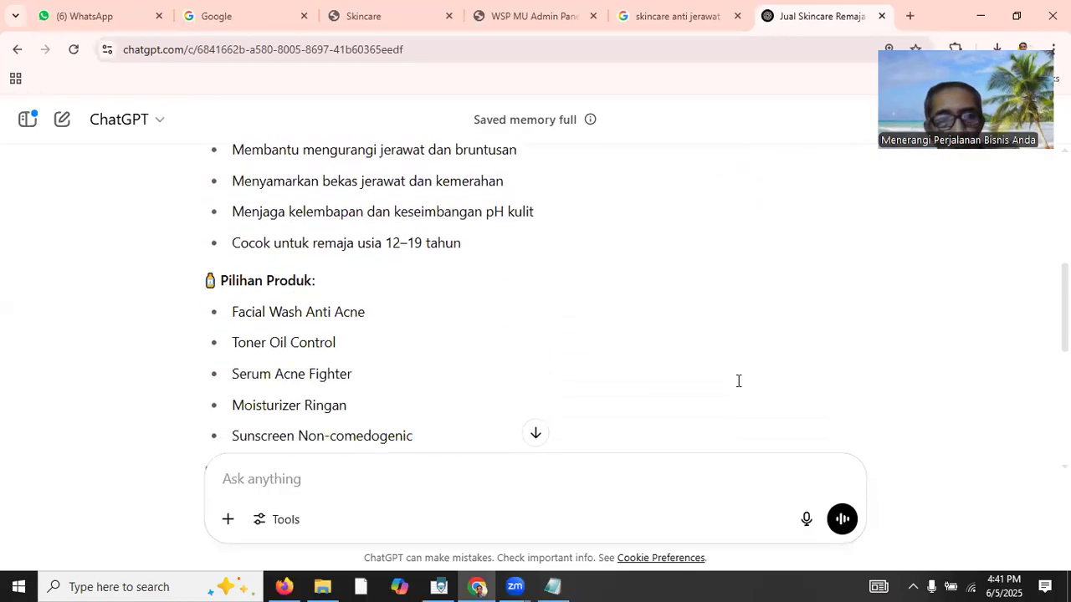
scroll(738, 383, "down", 5)
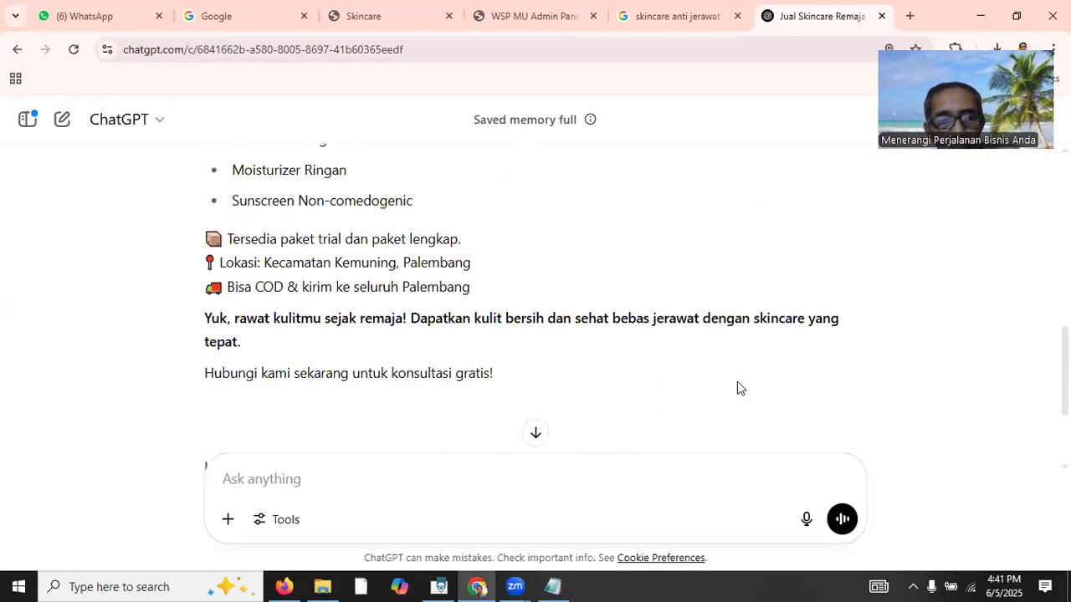
scroll(737, 381, "up", 10)
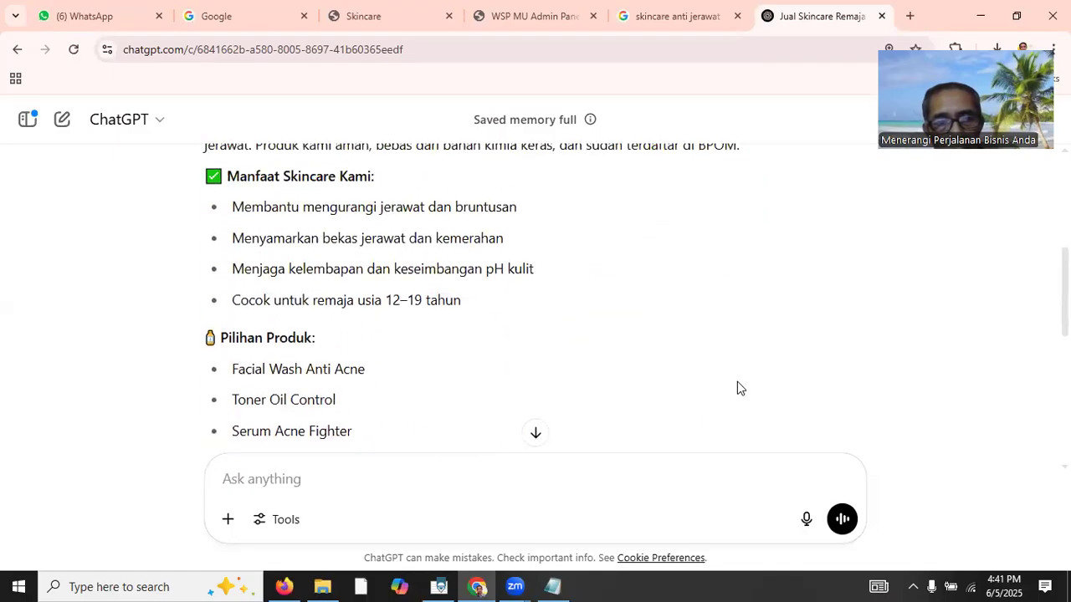
scroll(737, 381, "down", 7)
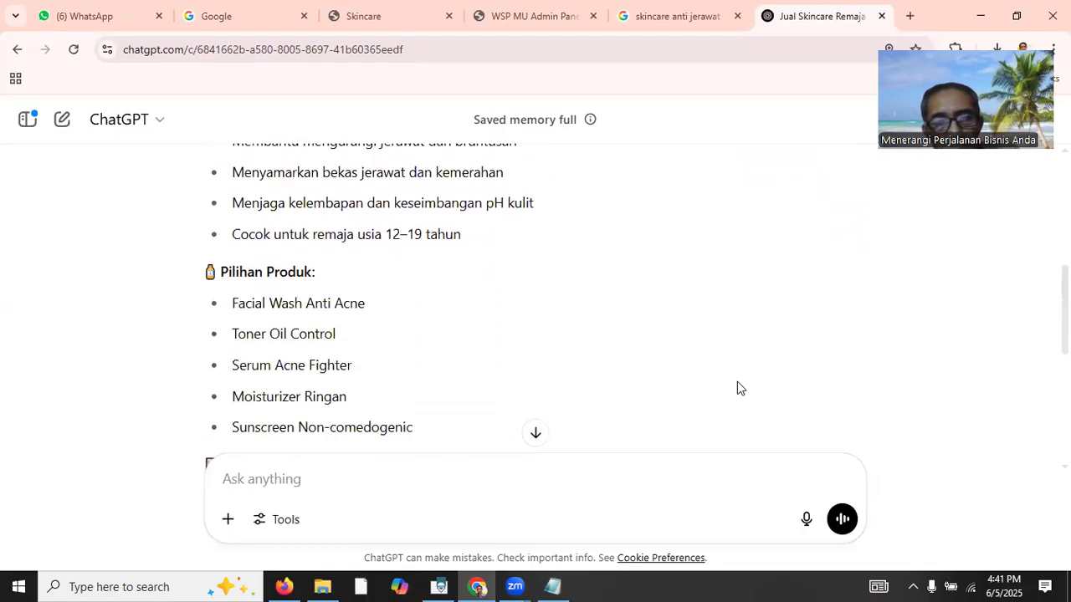
scroll(737, 382, "up", 8)
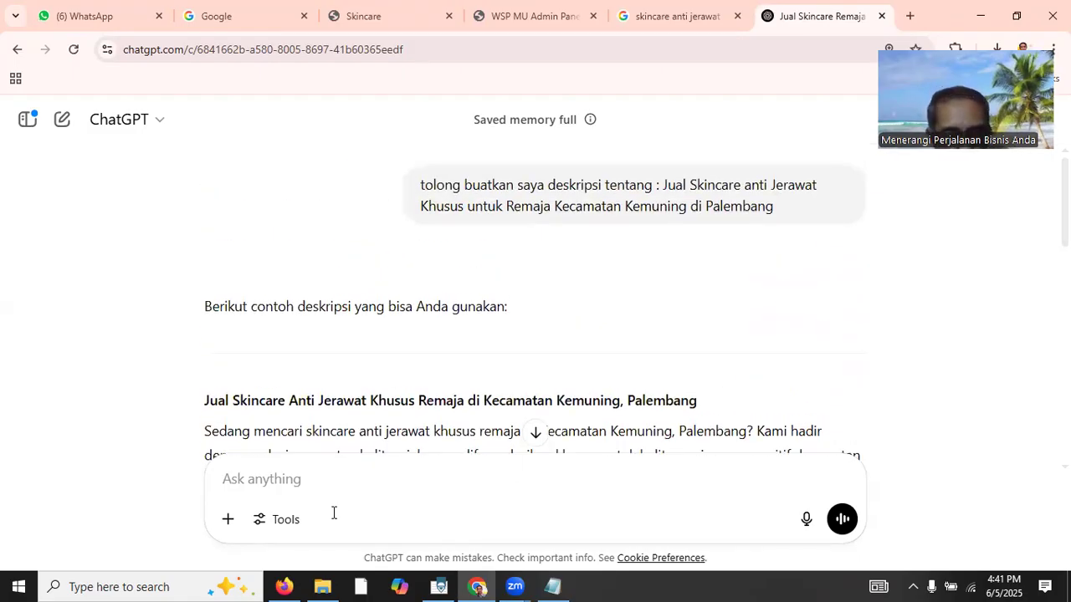
Ask ChatGPT for a longer version by sending "tolong deskripsinya dibuat 1500 kata"
type("tolog")
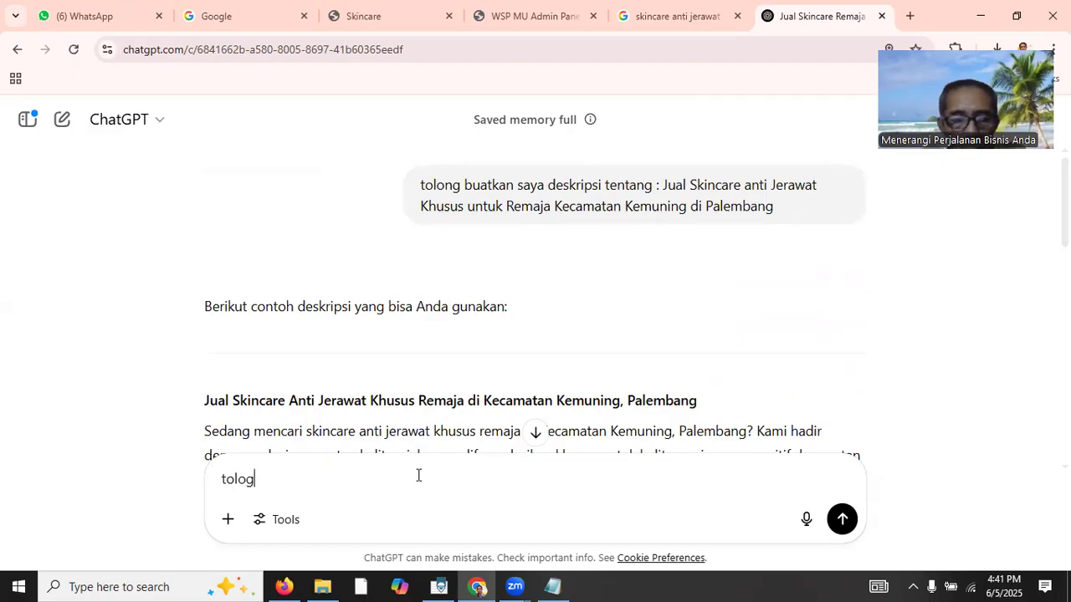
key("BackSpace")
type("ng deski")
type("psi")
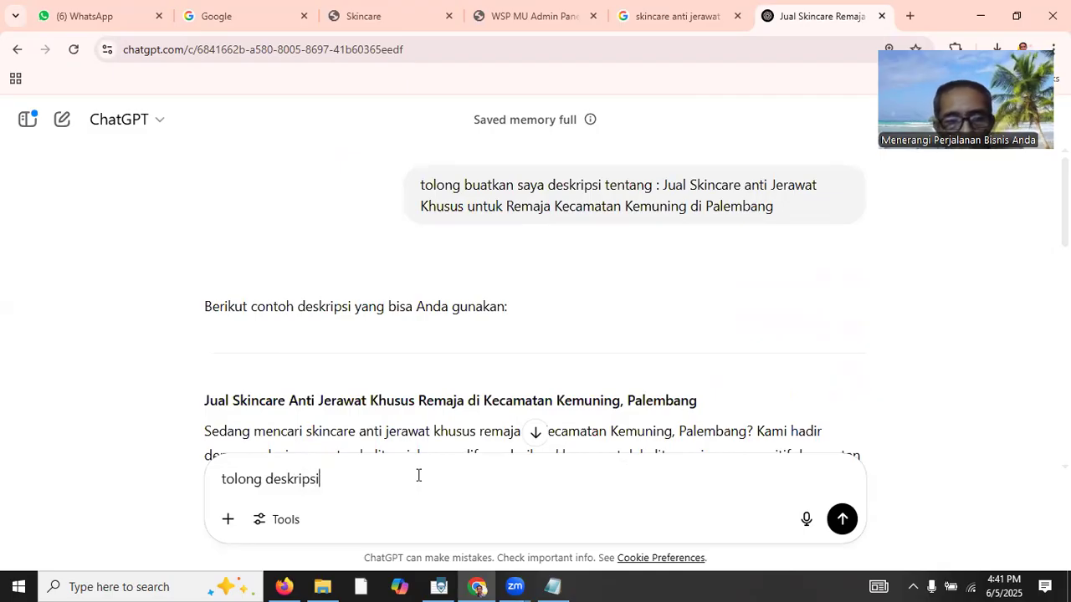
type("nya dibuat 1500 kata")
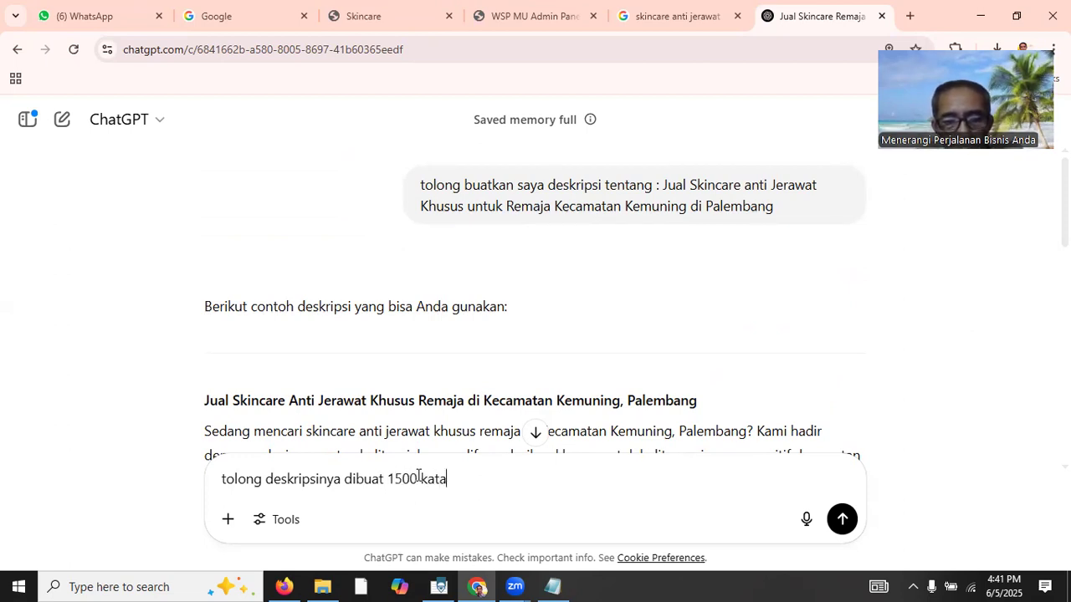
key("Return")
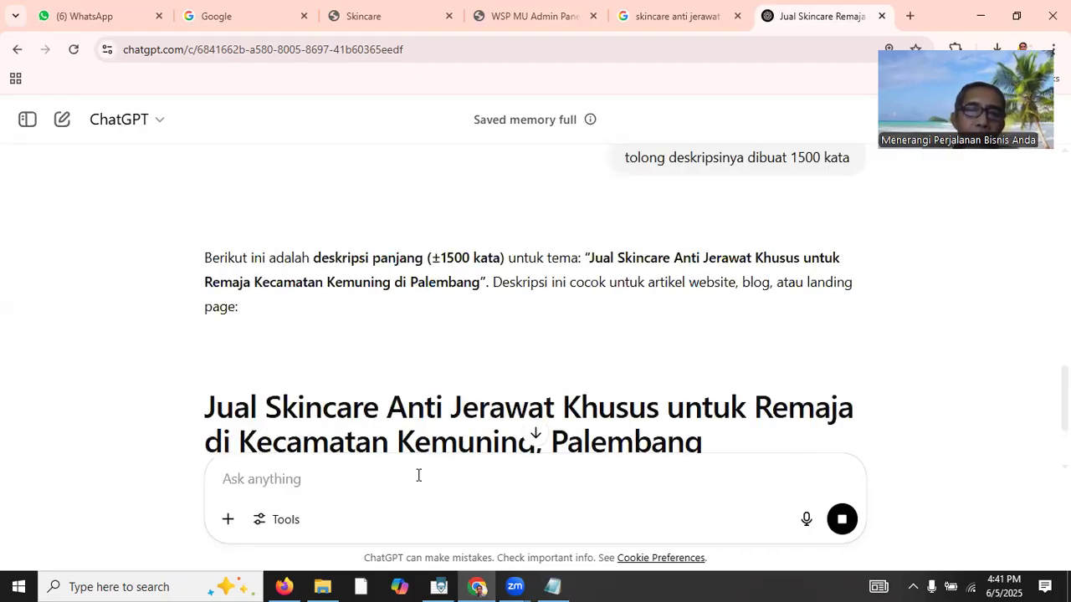
Compare the first short description with the start of the new one and highlight "1500 kata" in the sent request
scroll(610, 379, "up", 5)
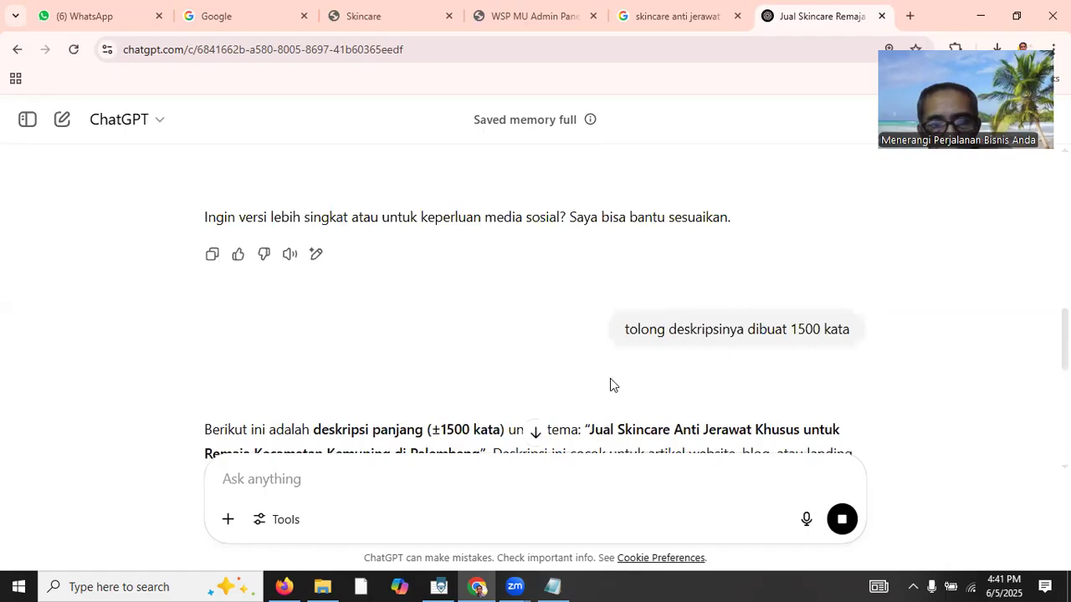
scroll(610, 381, "up", 5)
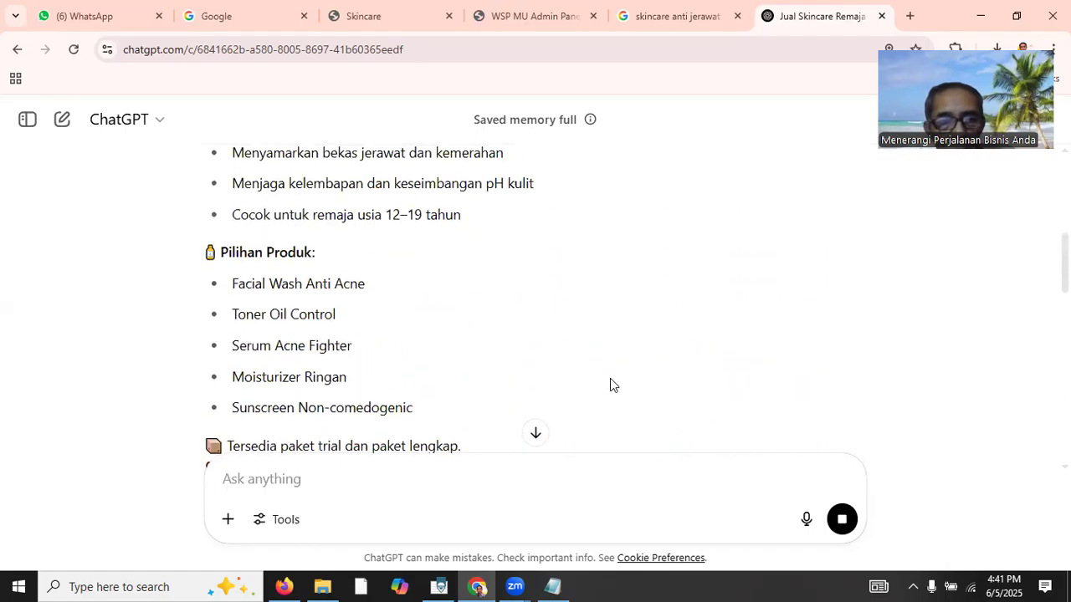
scroll(609, 381, "up", 2)
scroll(611, 379, "down", 15)
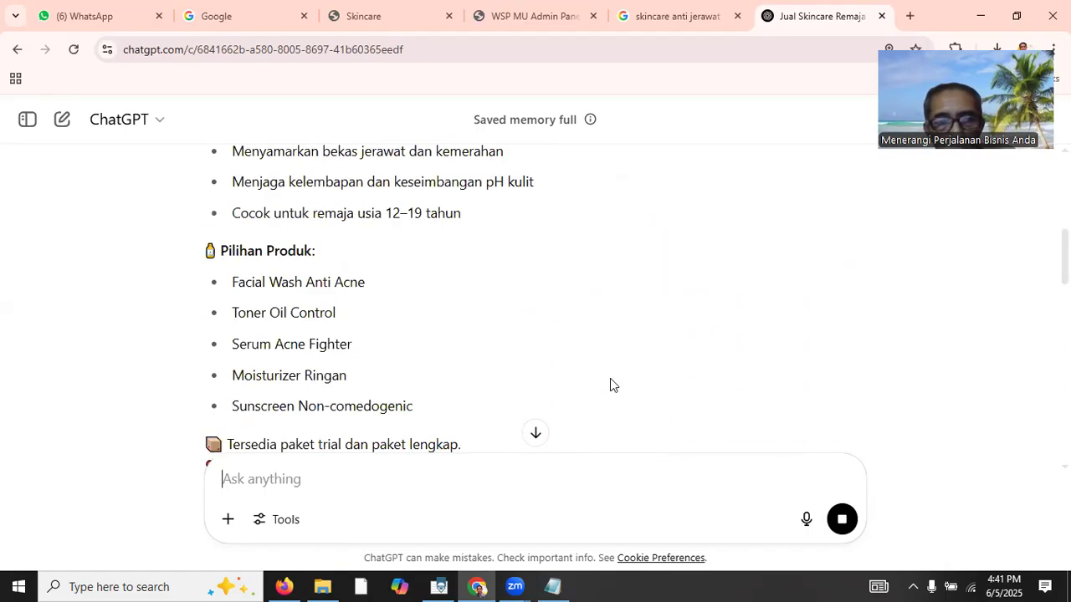
scroll(611, 379, "down", 6)
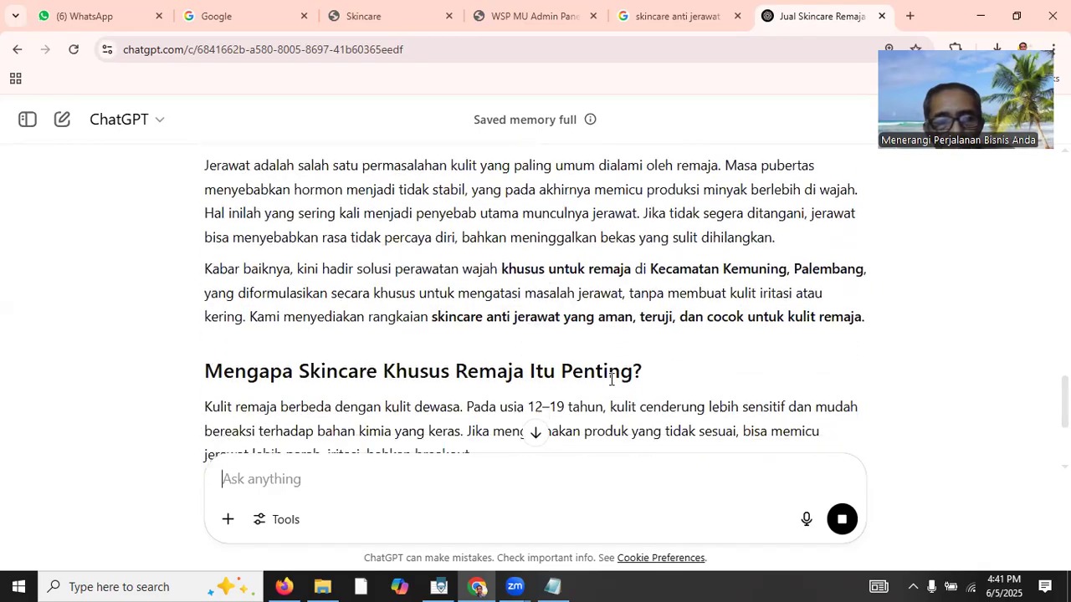
scroll(609, 381, "up", 2)
scroll(610, 379, "up", 6)
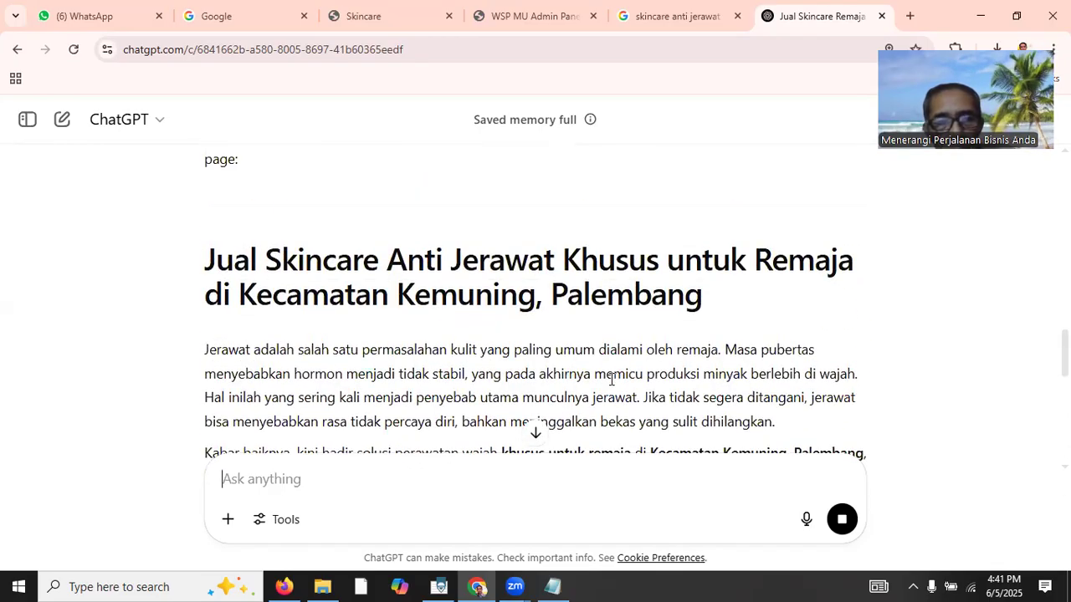
left_click_drag(789, 246, 852, 248)
Read the long description from its introduction through the product advantages and the price table
scroll(511, 351, "down", 5)
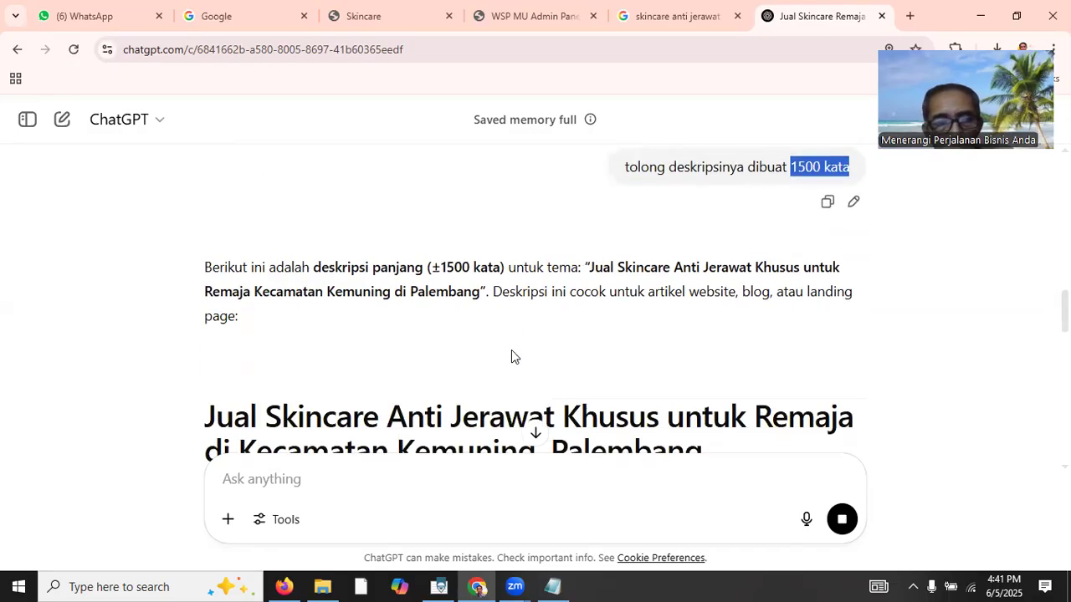
scroll(451, 313, "down", 9)
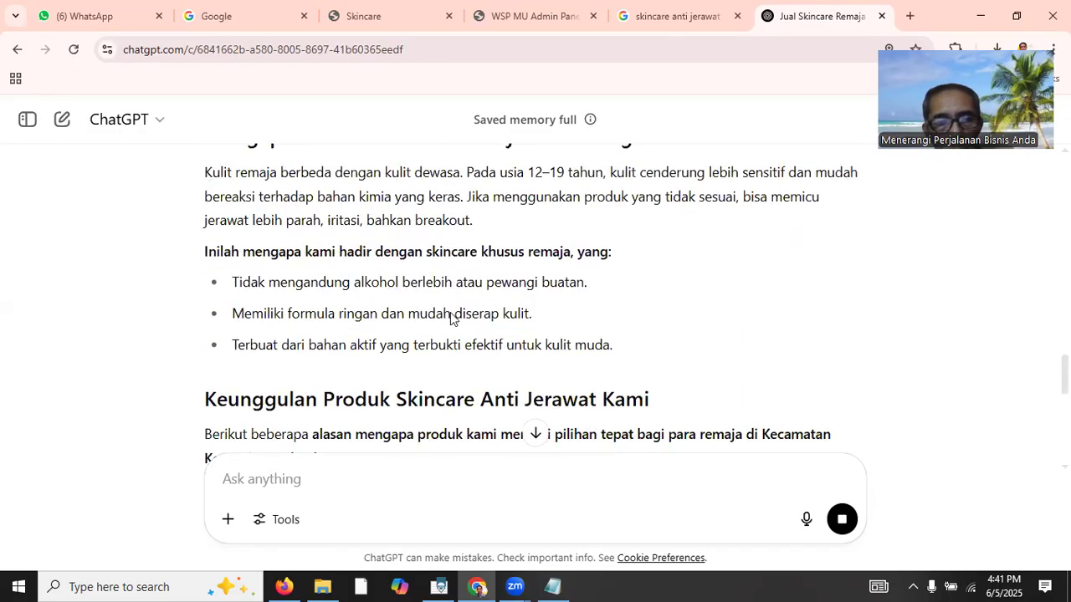
scroll(451, 313, "down", 3)
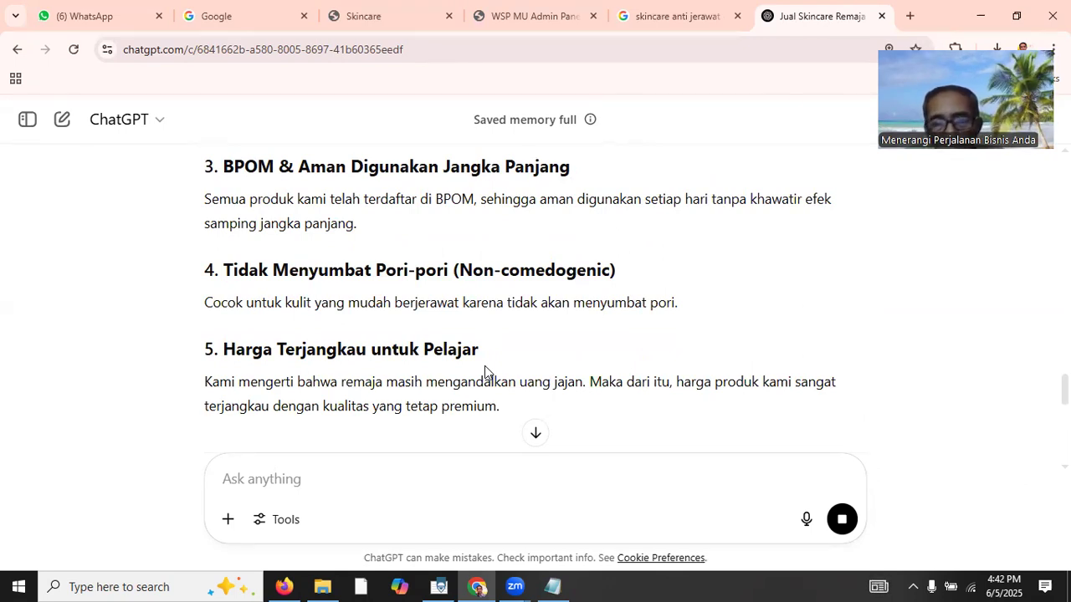
scroll(485, 365, "up", 1)
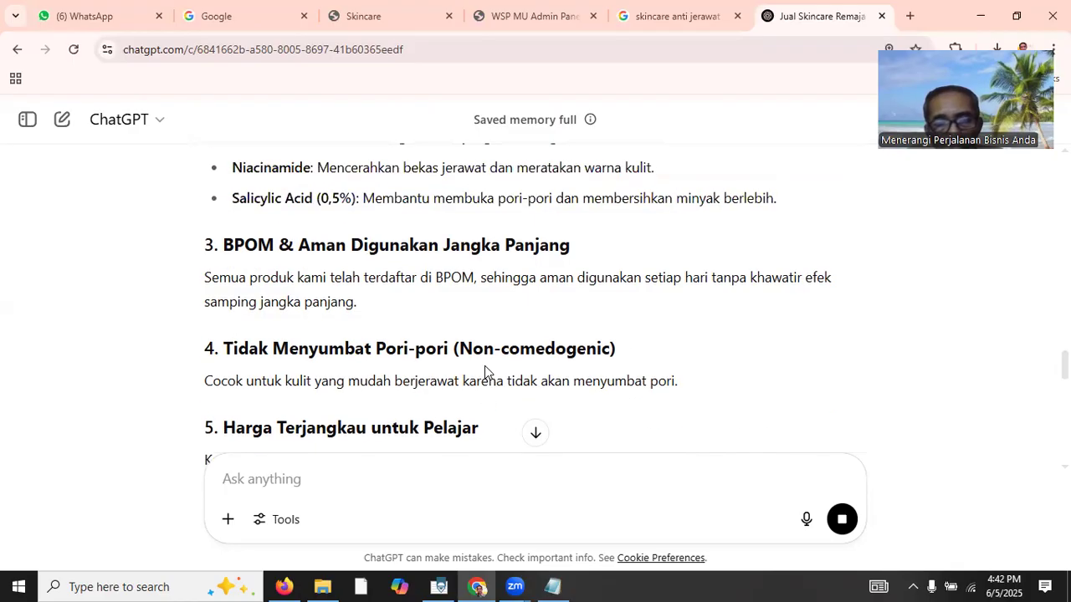
scroll(484, 372, "up", 1)
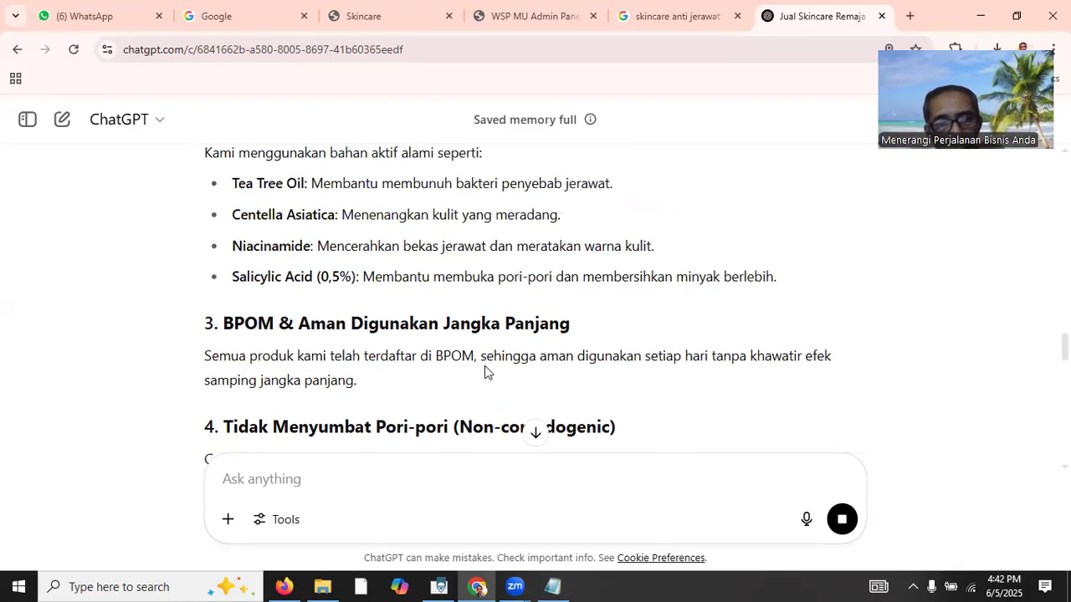
scroll(485, 373, "down", 2)
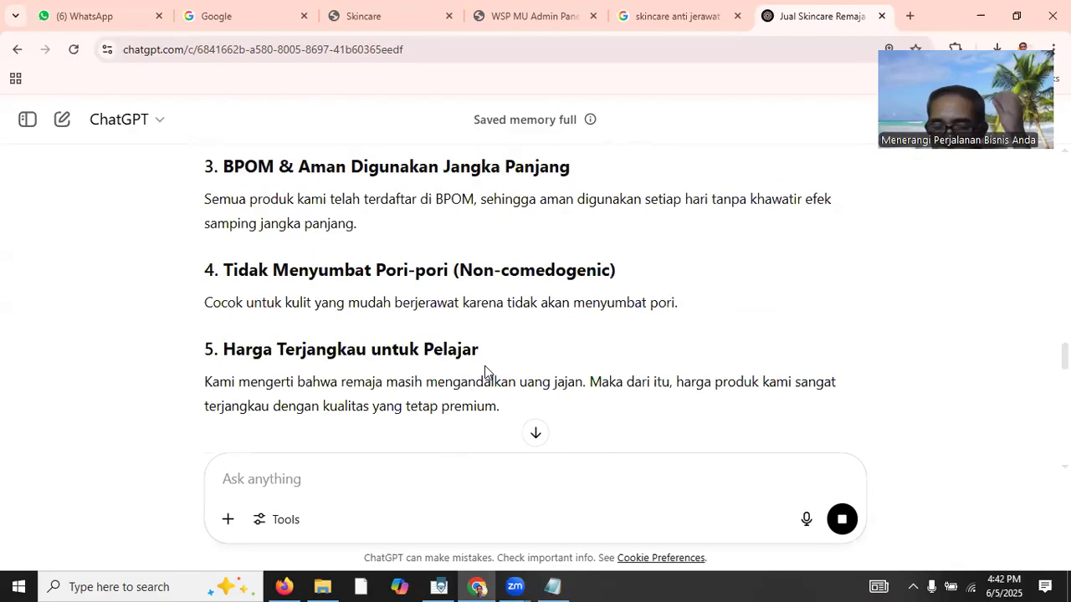
scroll(485, 372, "down", 4)
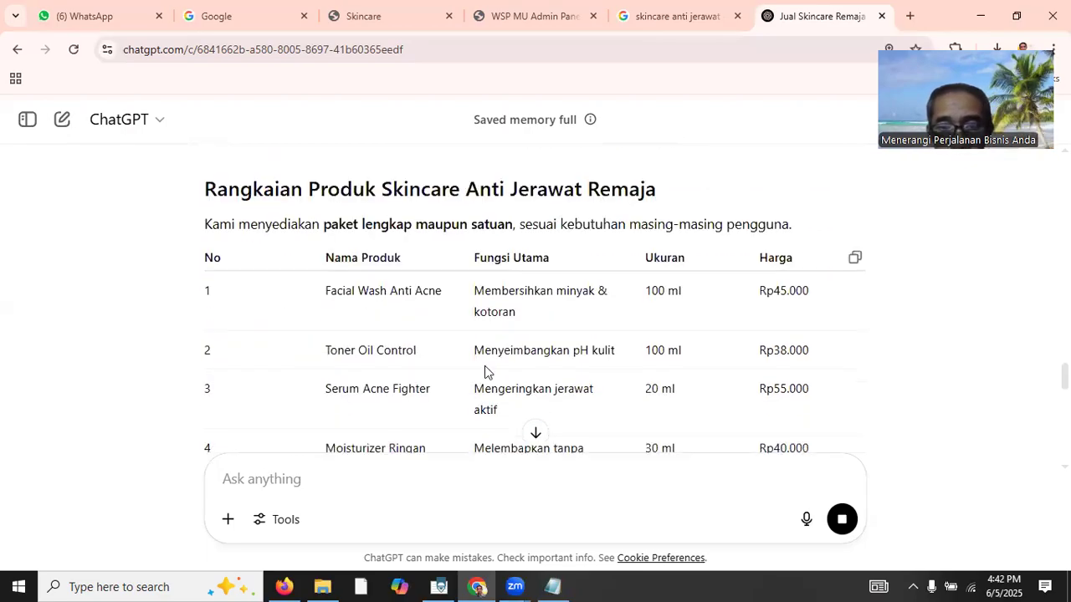
scroll(485, 372, "down", 1)
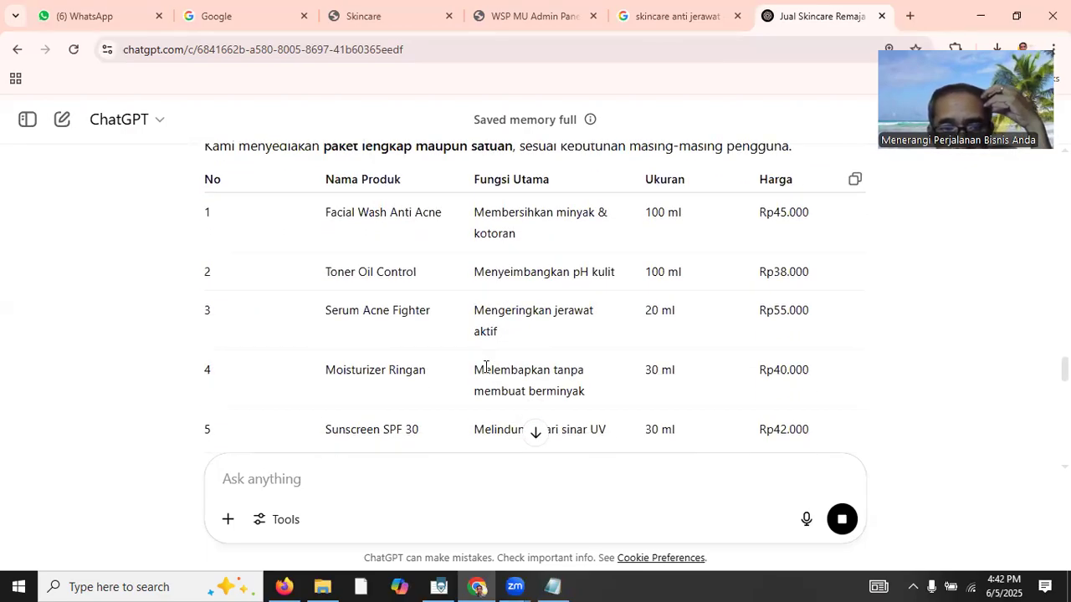
scroll(485, 368, "down", 1)
scroll(485, 369, "down", 1)
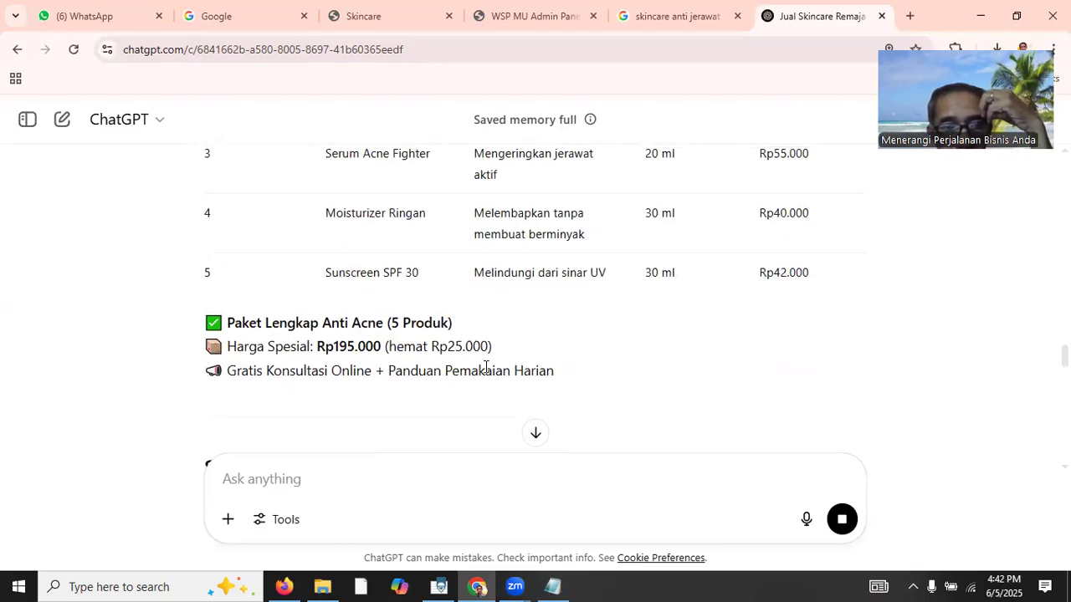
Read the rest of the long description, covering suitable users, testimonials, usage, delivery, promotions, conclusion and contact details
scroll(486, 368, "down", 2)
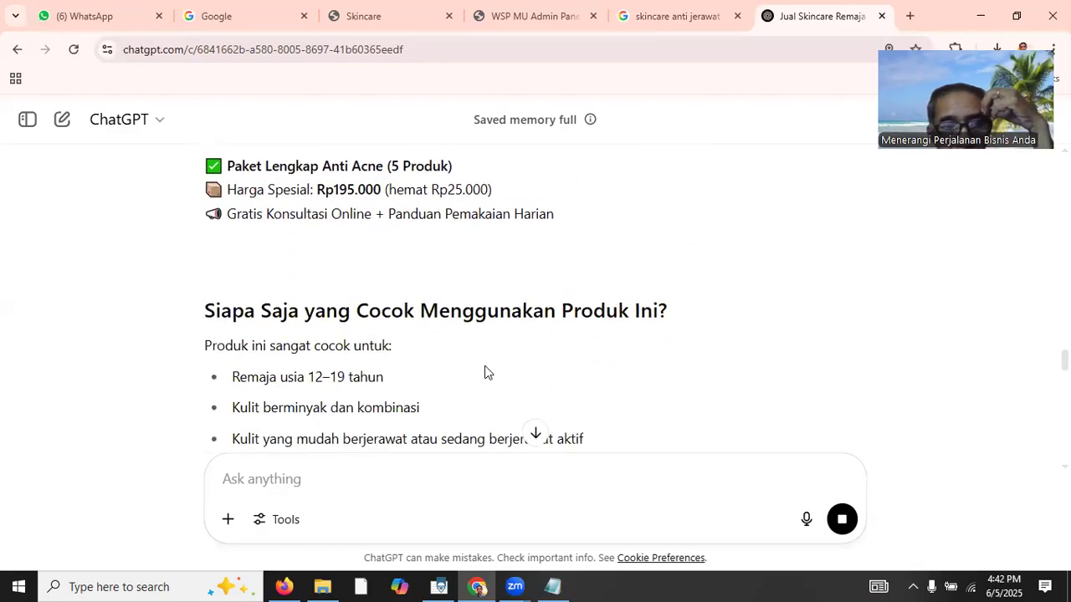
scroll(484, 373, "down", 4)
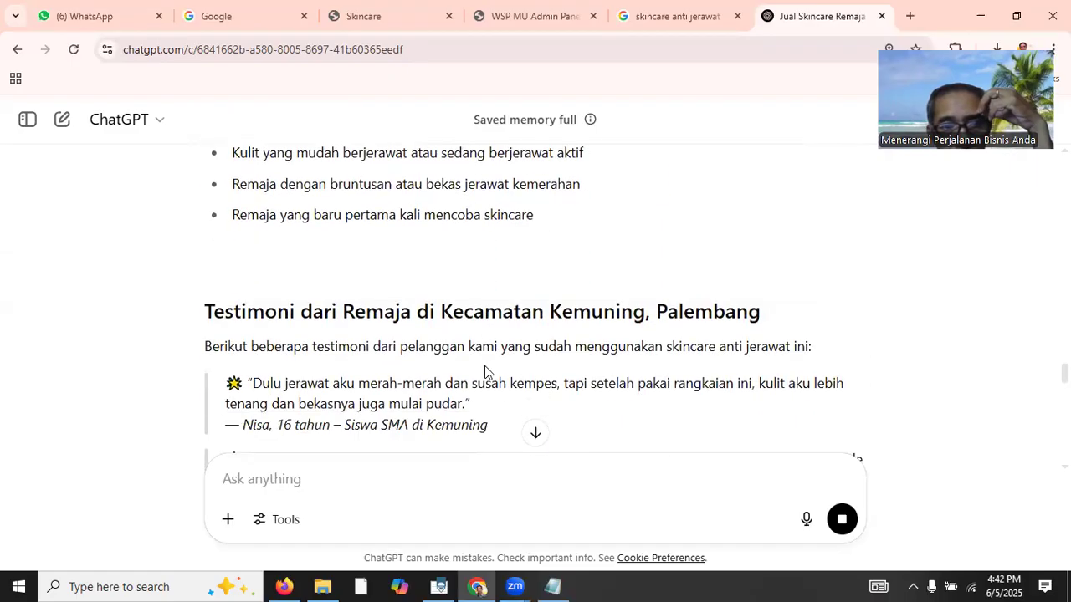
scroll(484, 372, "down", 5)
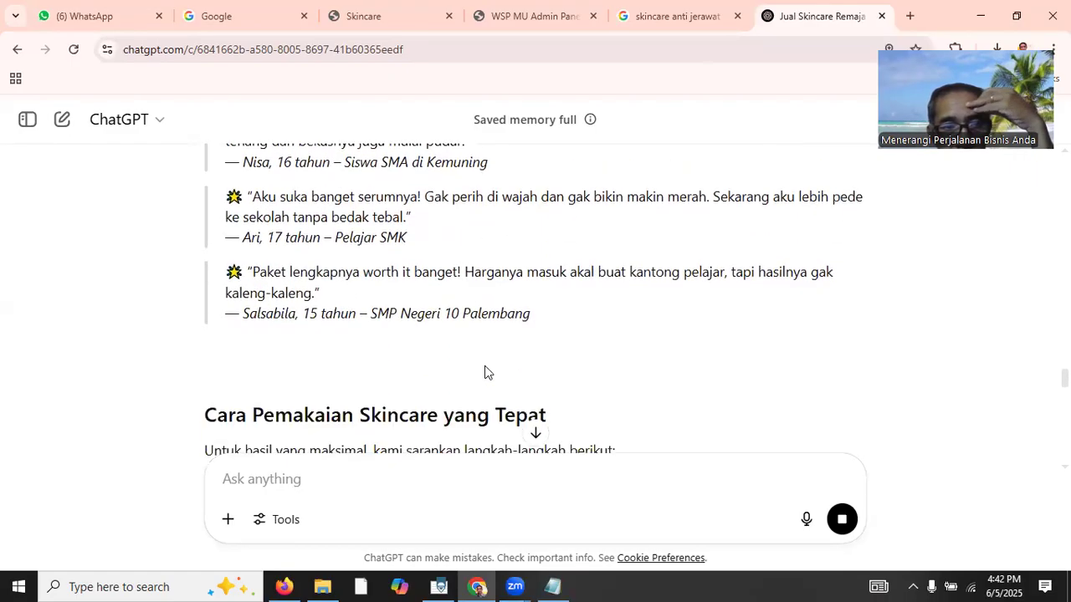
scroll(485, 372, "down", 4)
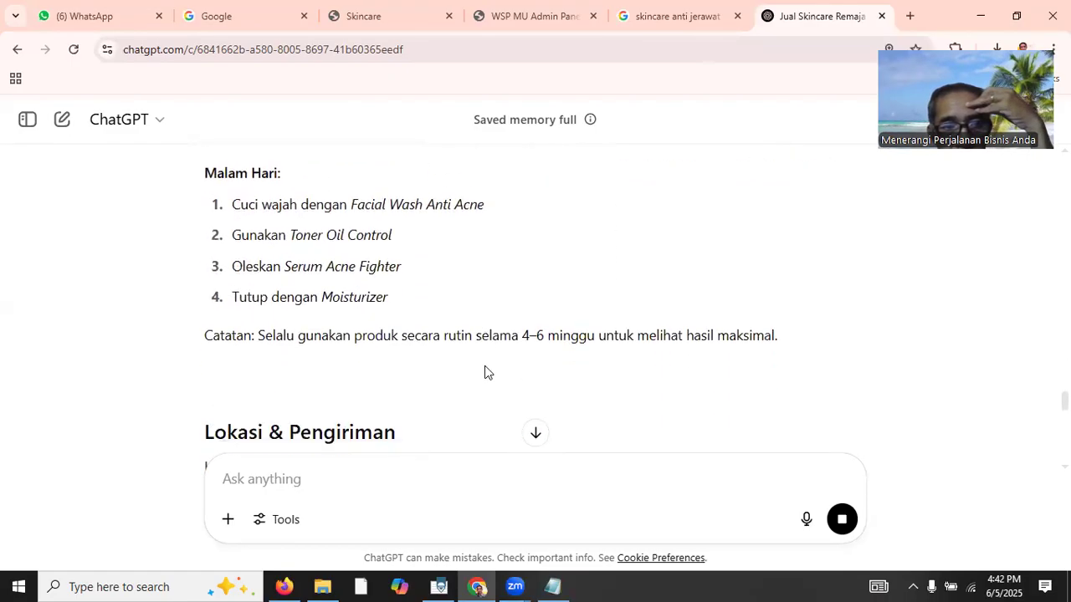
scroll(484, 372, "down", 4)
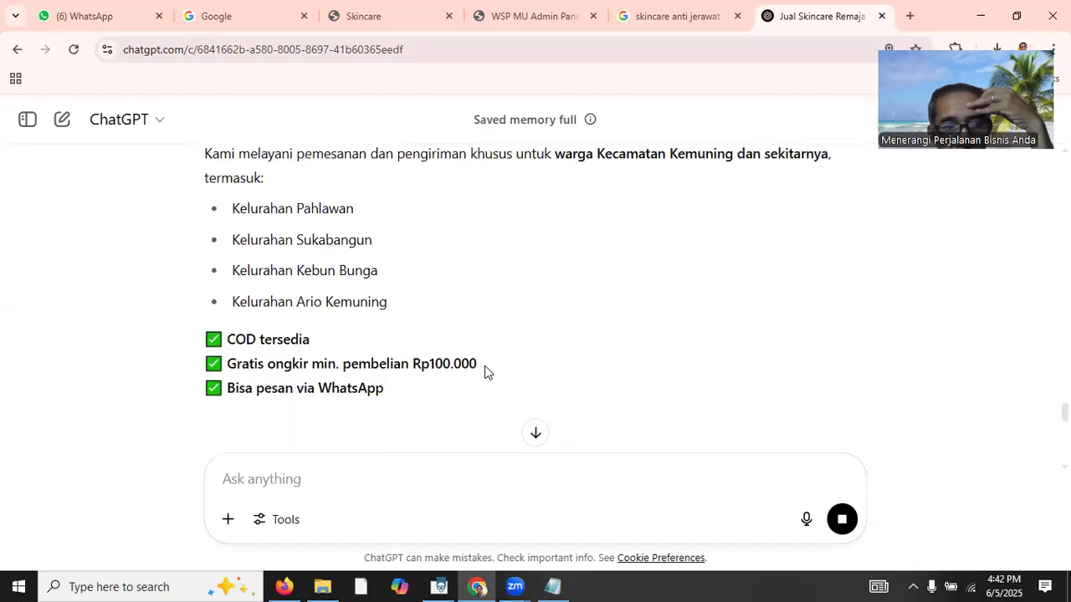
scroll(486, 370, "down", 6)
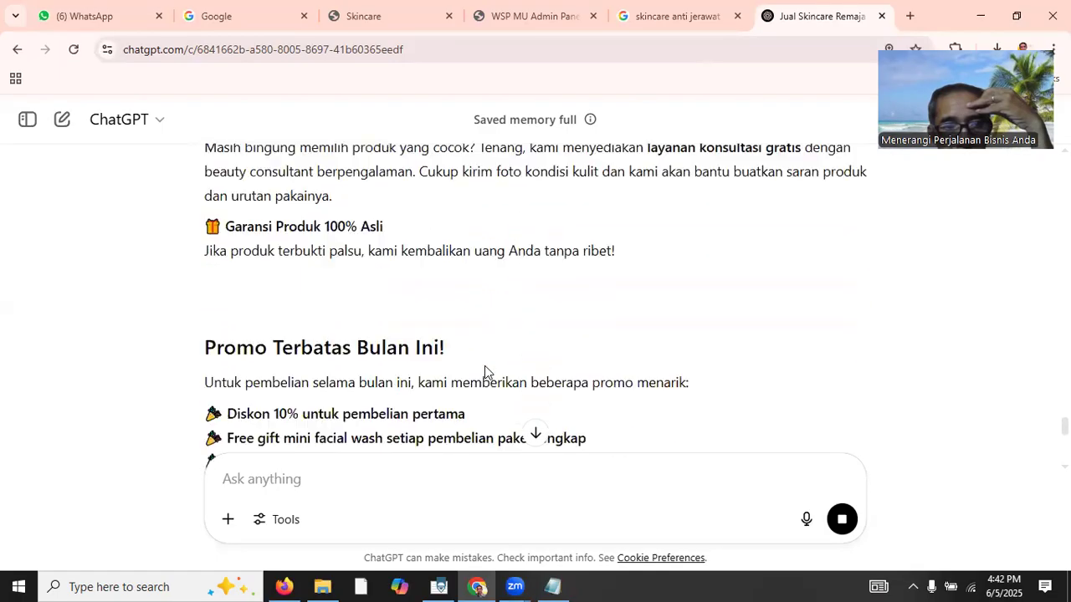
scroll(485, 368, "down", 5)
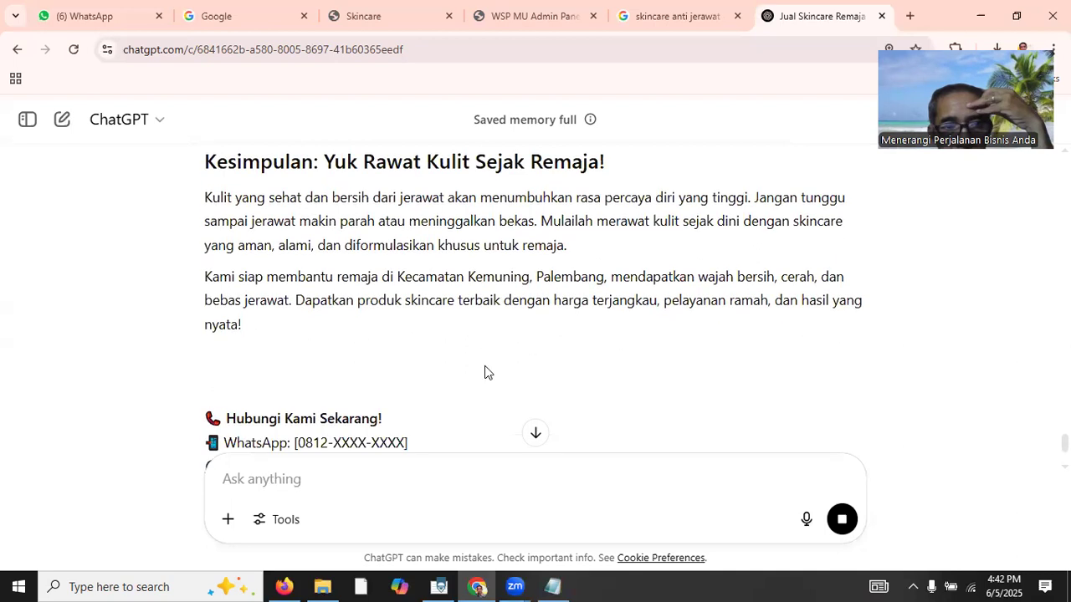
scroll(484, 372, "down", 1)
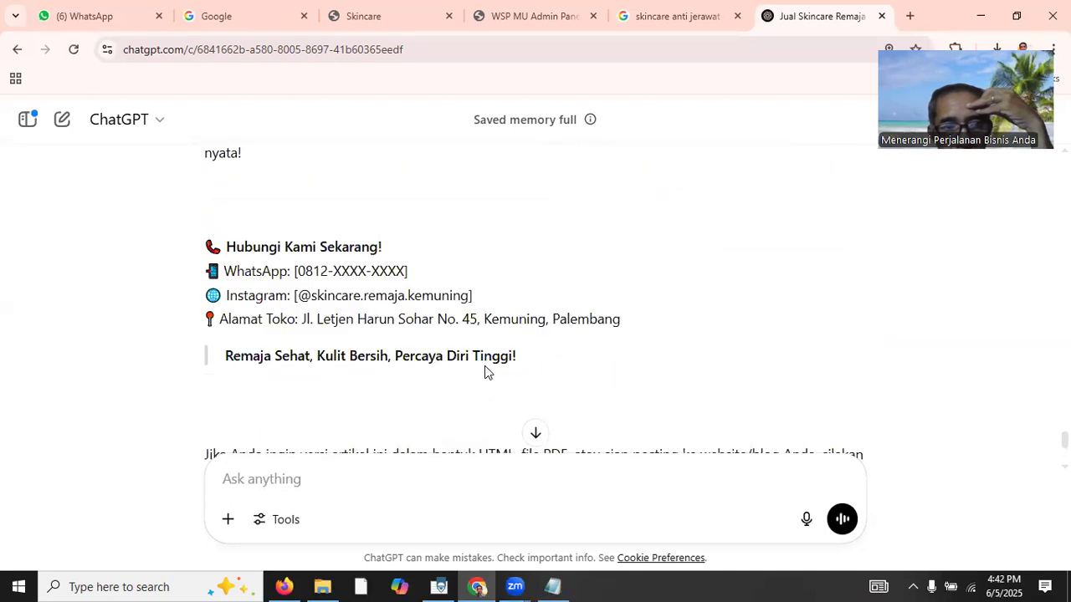
Highlight the Alamat Toko line in the contact section and check the conclusion above it
left_click_drag(304, 321, 627, 321)
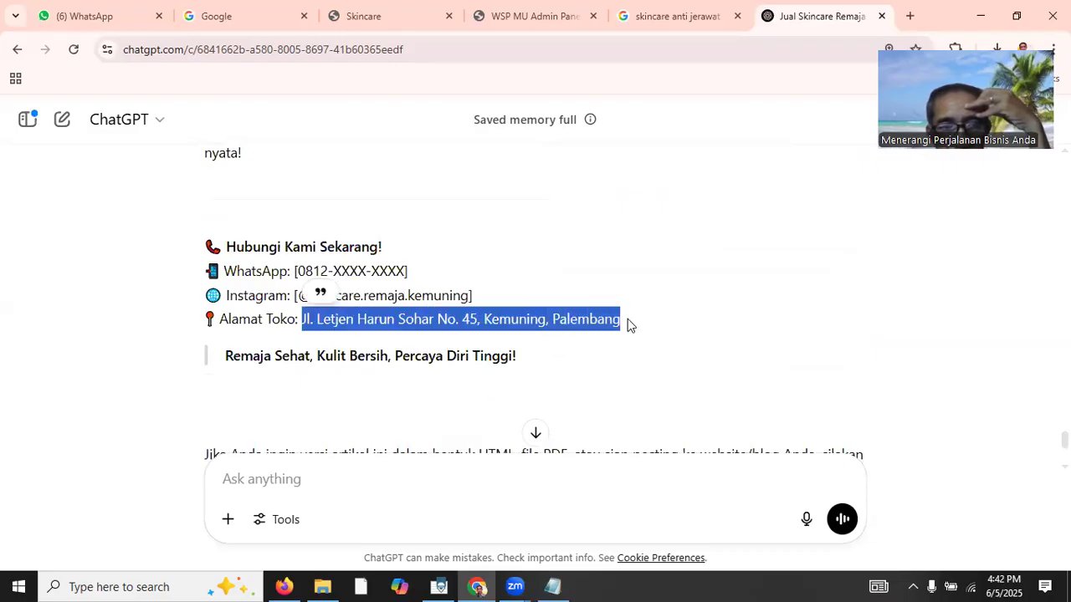
scroll(628, 318, "up", 2)
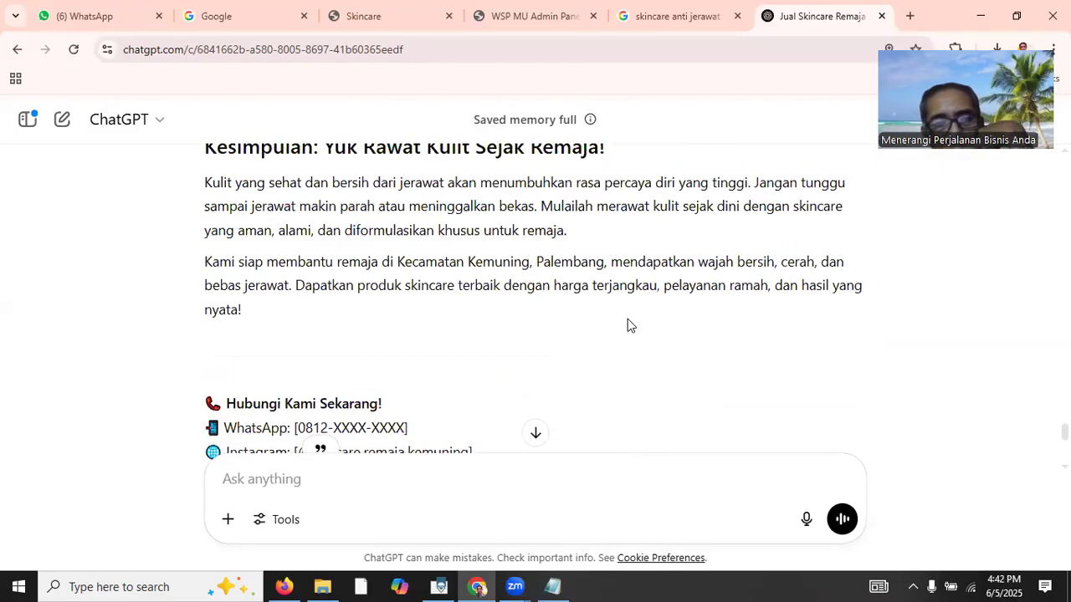
scroll(628, 318, "up", 1)
scroll(628, 318, "down", 3)
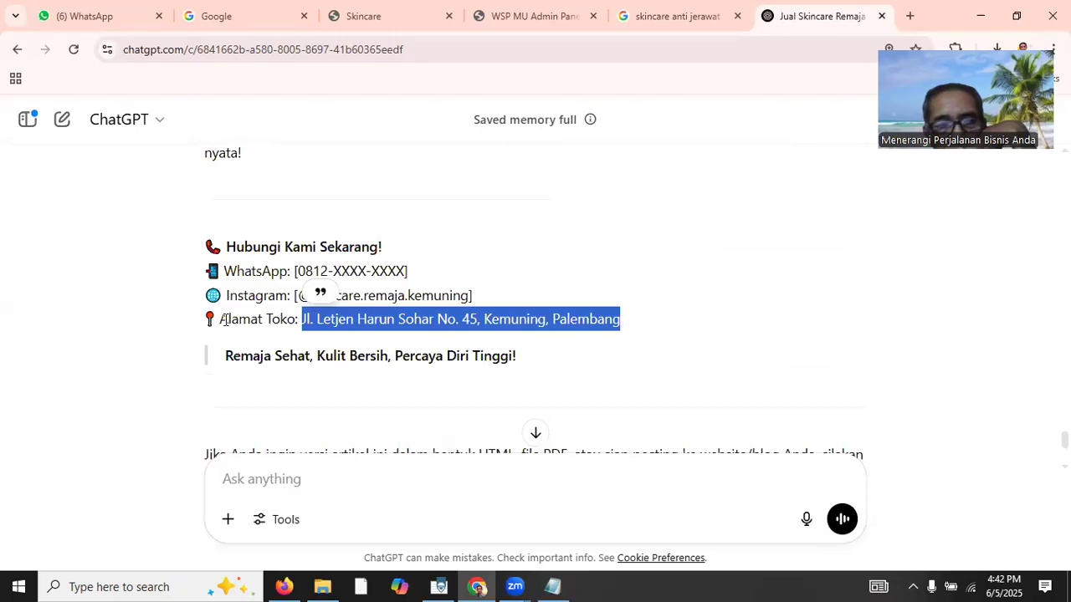
left_click_drag(191, 327, 662, 310)
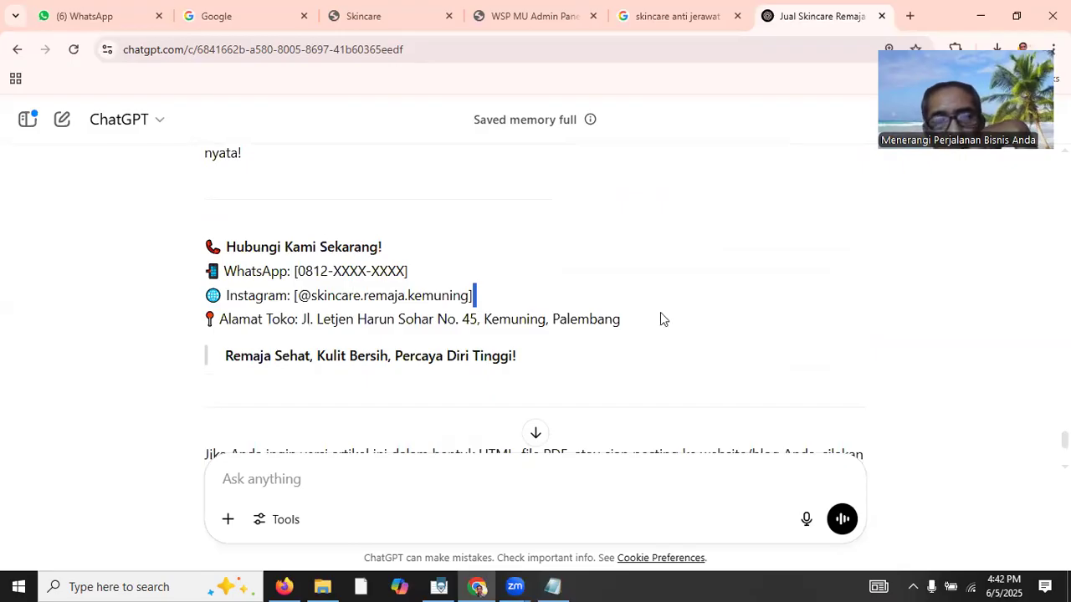
Review the long description from its contact section back to its title, highlighting the Facial Wash Anti Acne price in the product table
scroll(661, 318, "up", 5)
scroll(667, 328, "up", 10)
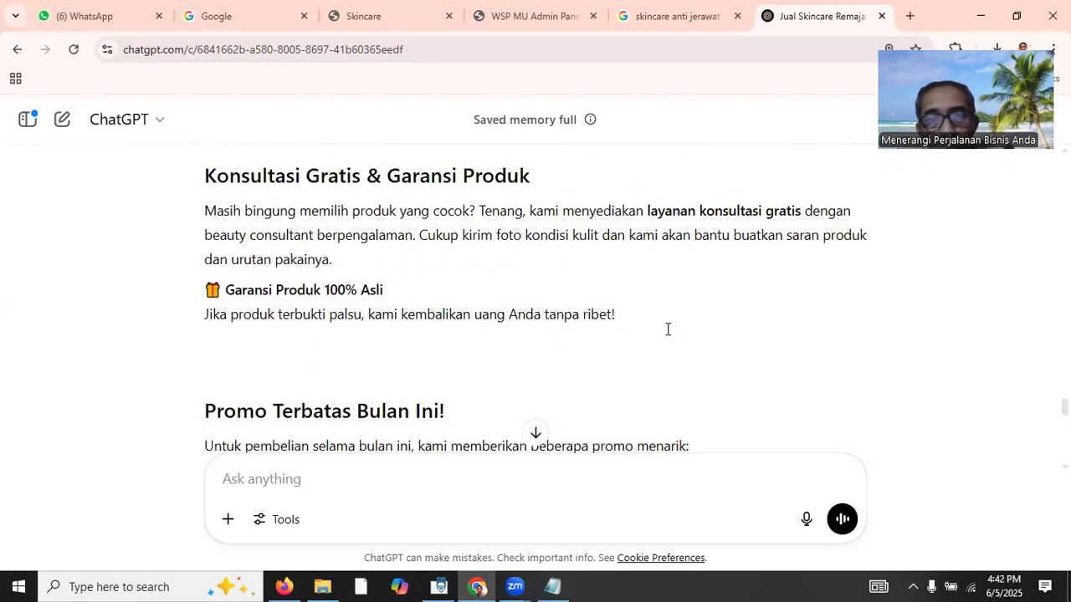
scroll(668, 329, "up", 10)
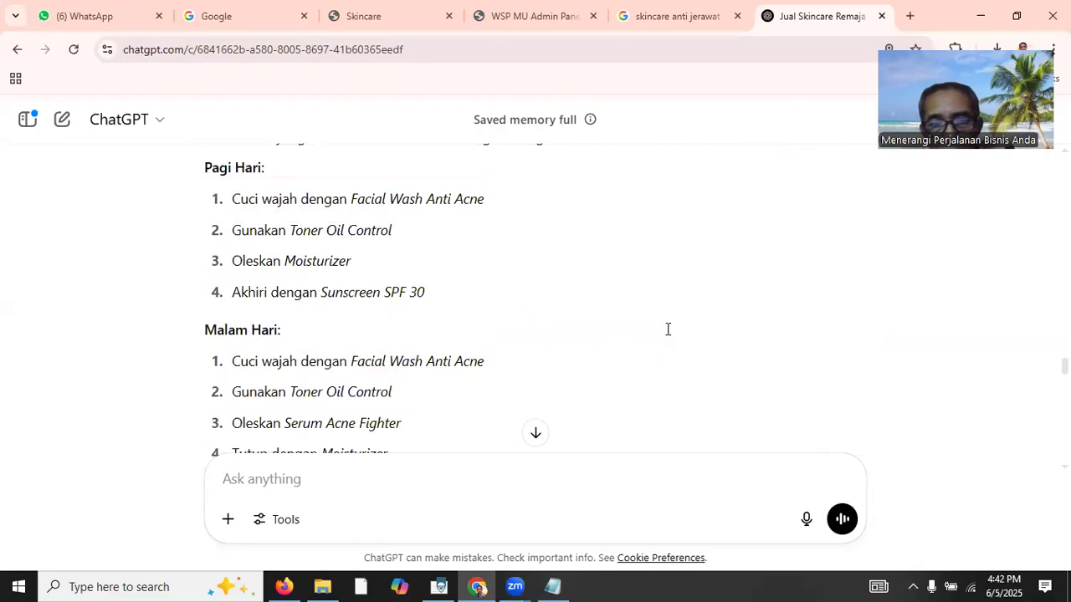
scroll(668, 329, "up", 10)
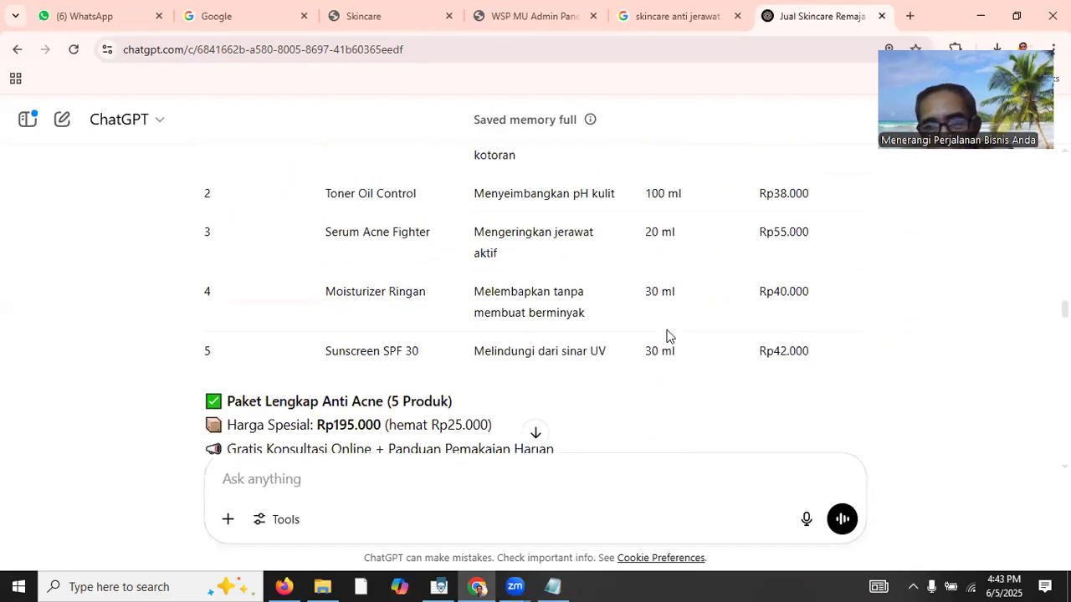
scroll(668, 336, "up", 4)
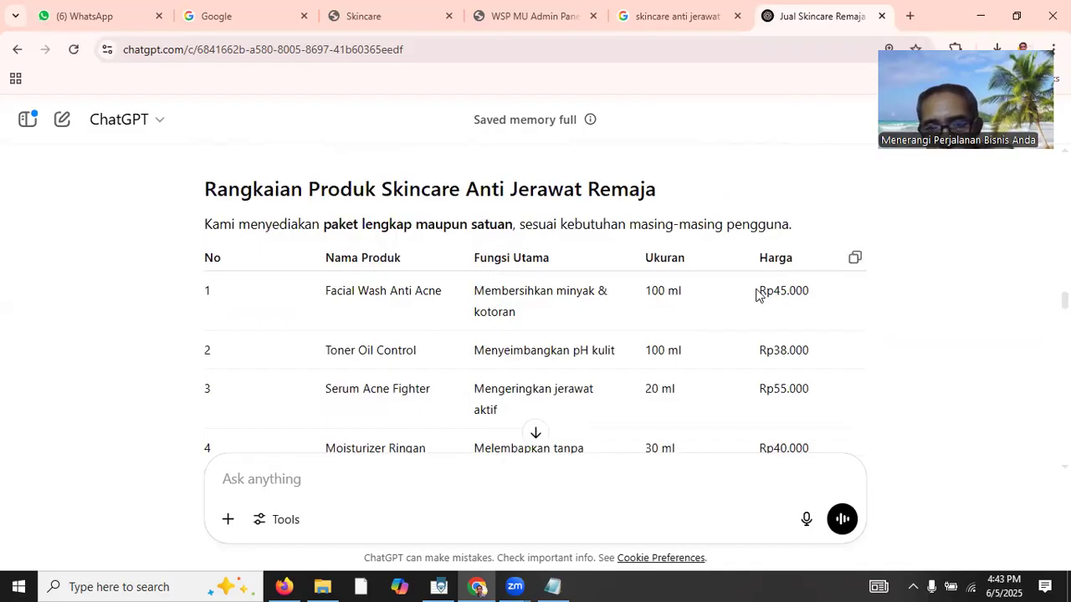
left_click_drag(757, 291, 812, 292)
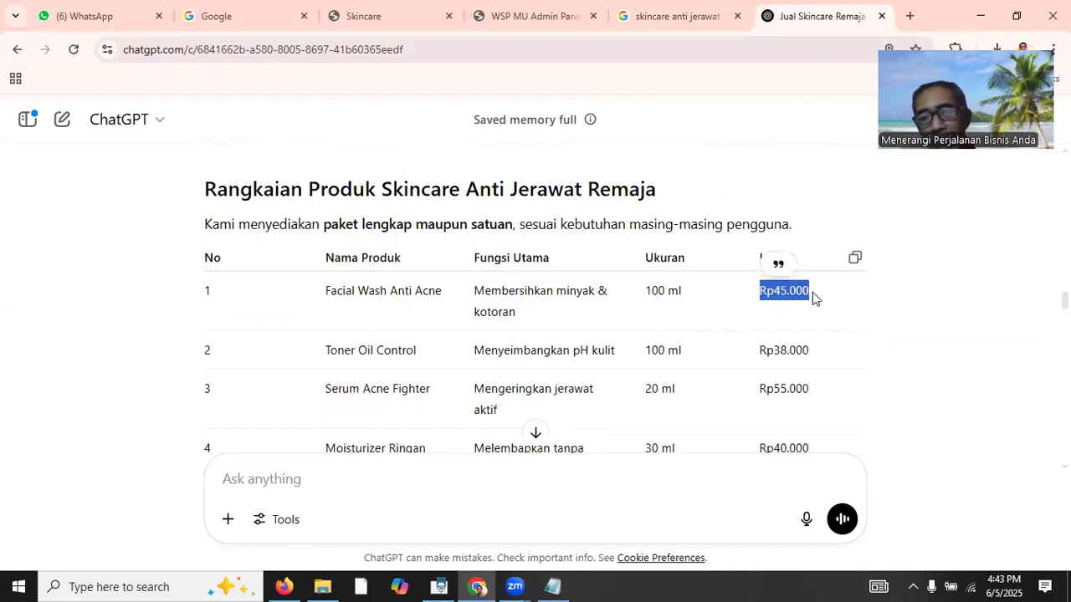
scroll(812, 292, "up", 15)
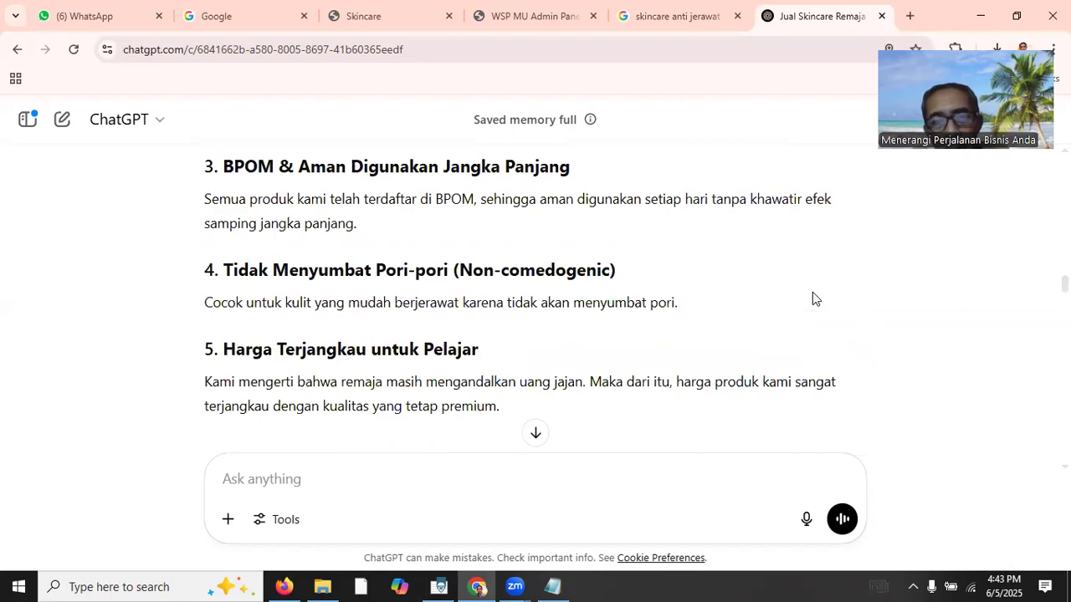
scroll(758, 297, "up", 5)
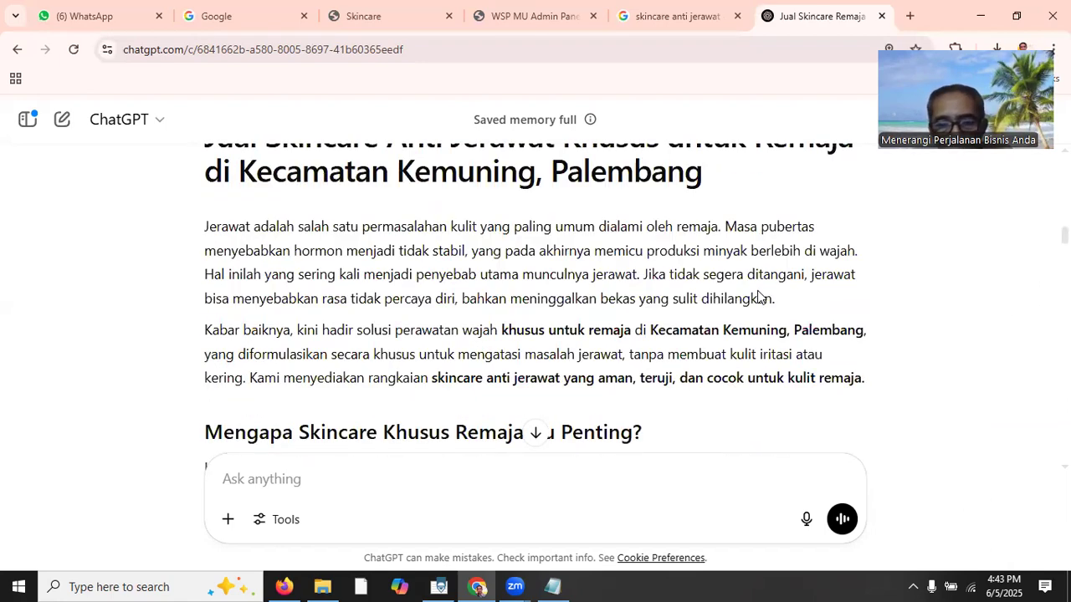
Copy the long description from its title through the closing slogan and paste it into the product's Deskripsi field in the admin panel
scroll(758, 297, "down", 3)
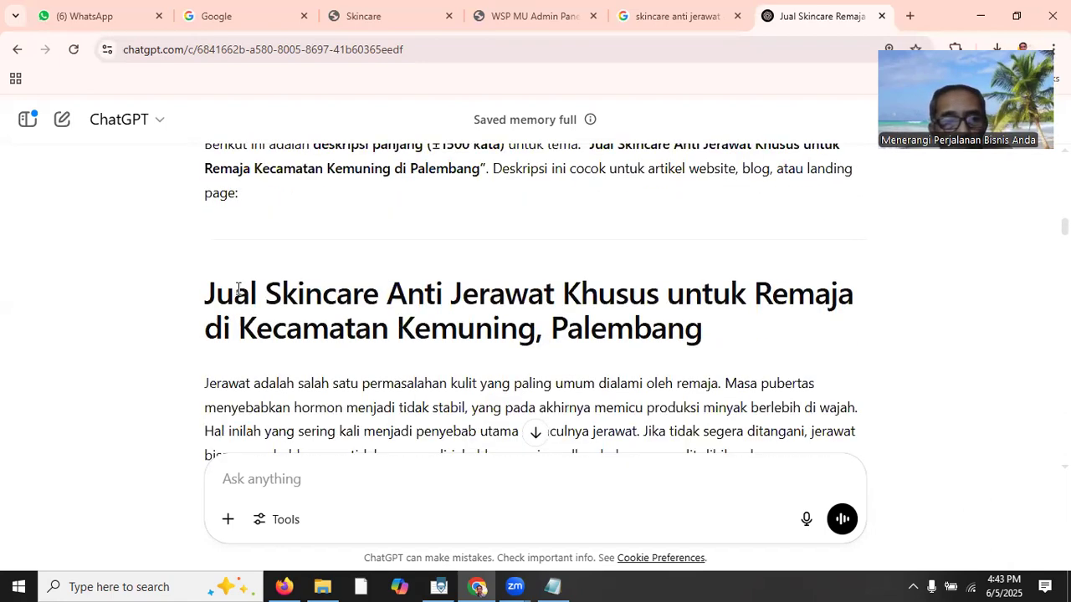
left_click_drag(206, 296, 327, 319)
scroll(328, 319, "down", 15)
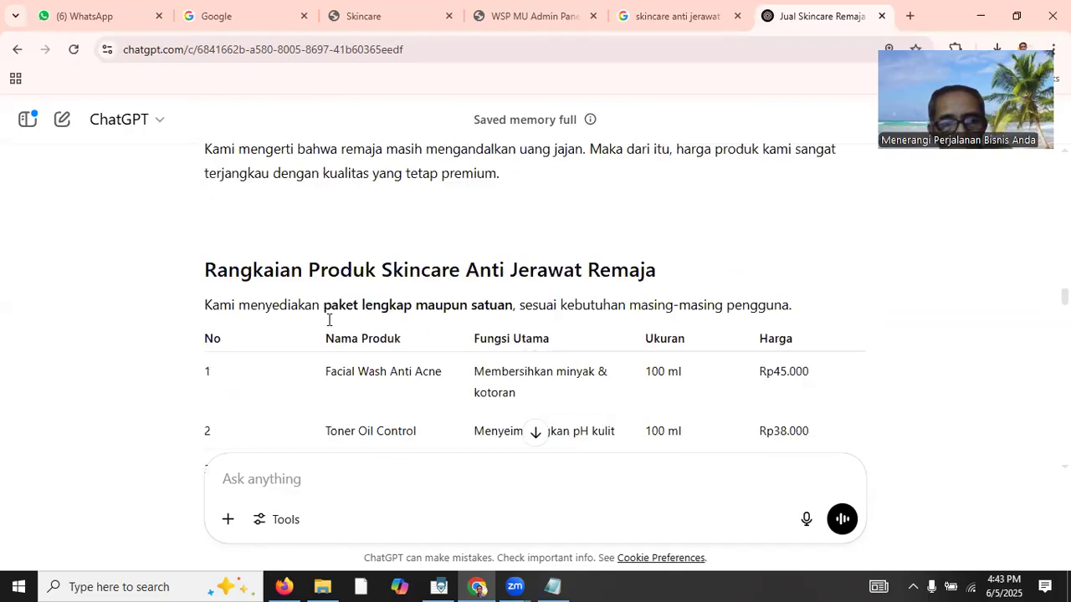
scroll(328, 321, "down", 10)
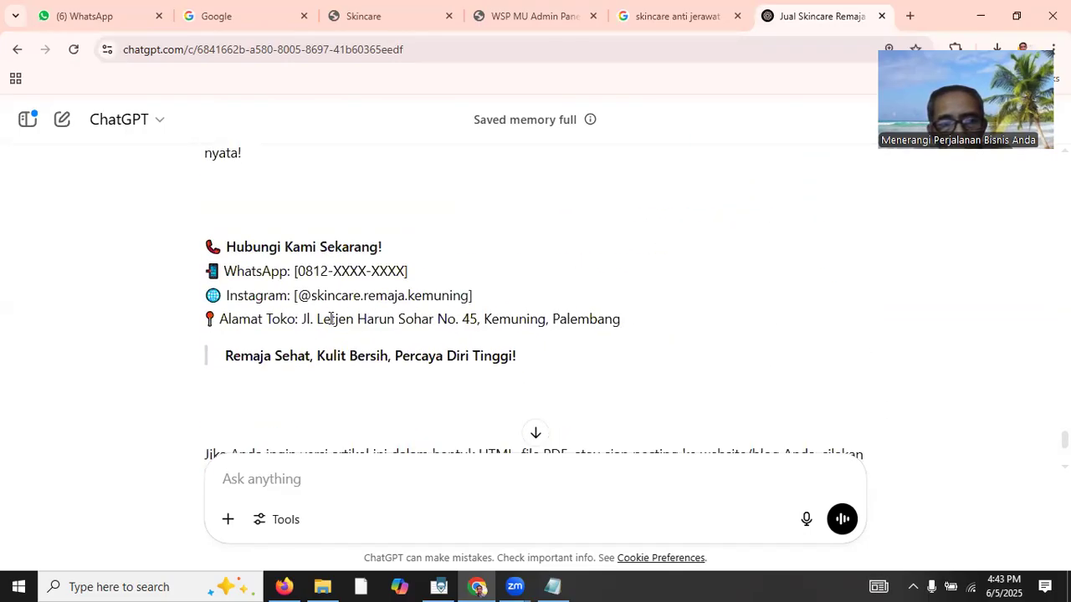
left_click(542, 282, "shift")
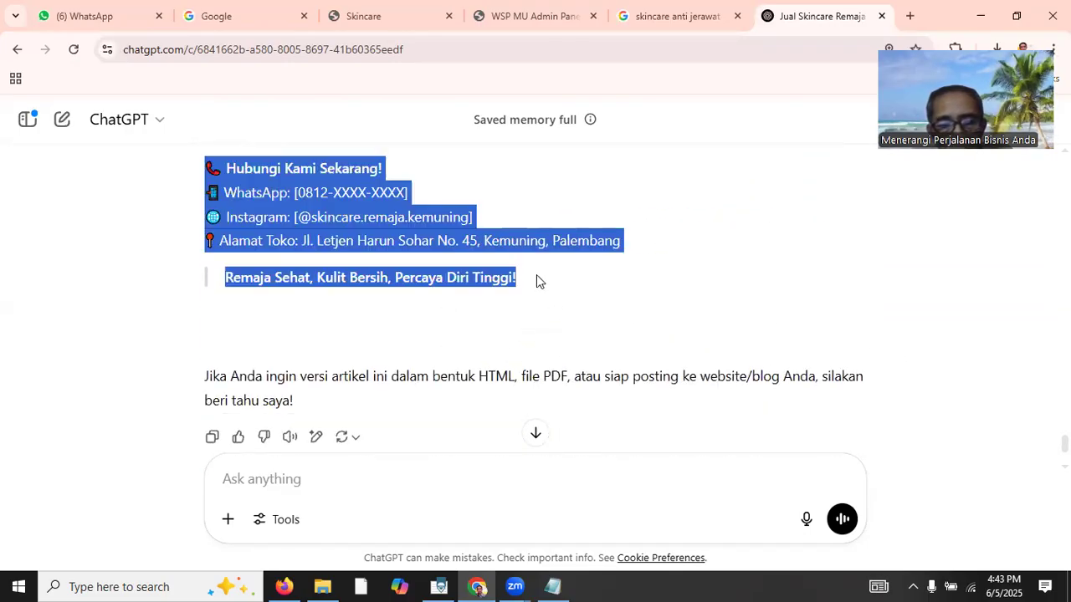
left_click(571, 18)
scroll(386, 391, "down", 3)
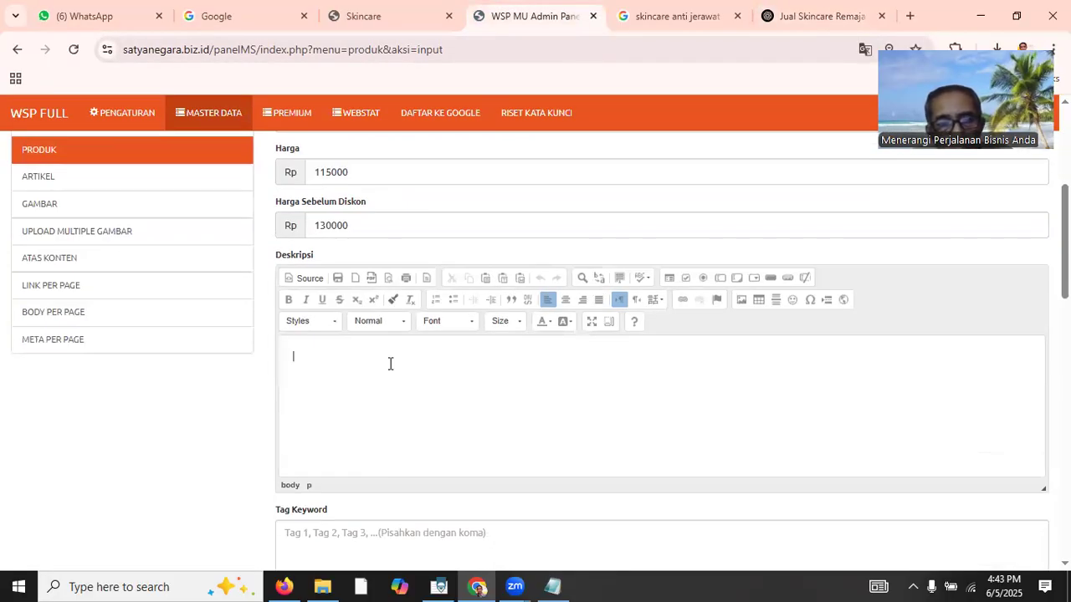
key("ctrl+v")
scroll(390, 364, "up", 10)
scroll(389, 363, "up", 10)
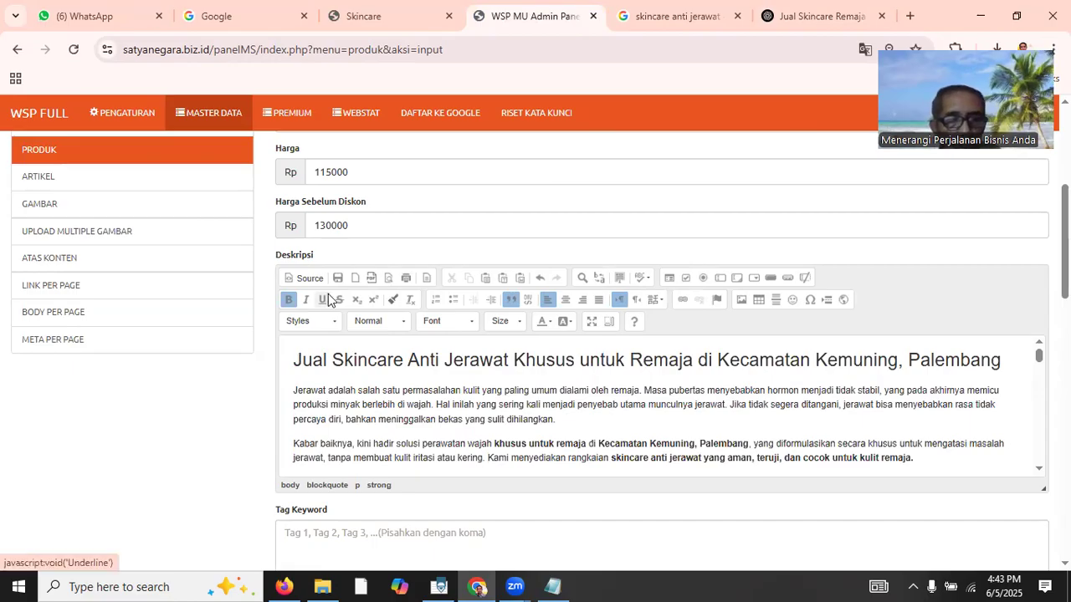
Format the description title "Jual Skincare Anti Jerawat Khusus untuk Remaja di Kecamatan Kemuning, Palembang" as bold Heading 2
left_click(354, 364)
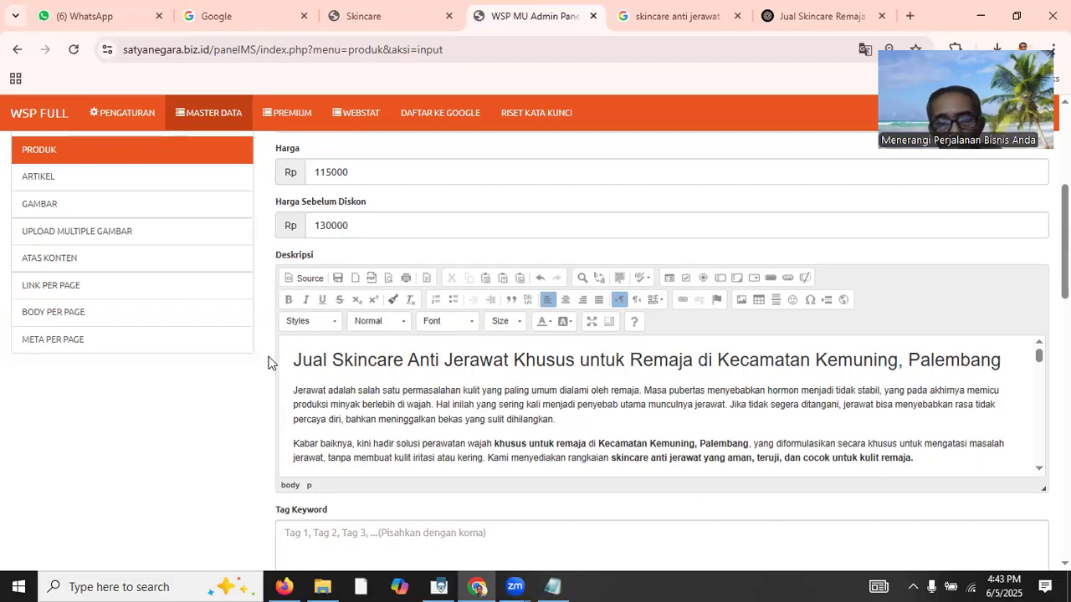
left_click_drag(295, 364, 1008, 359)
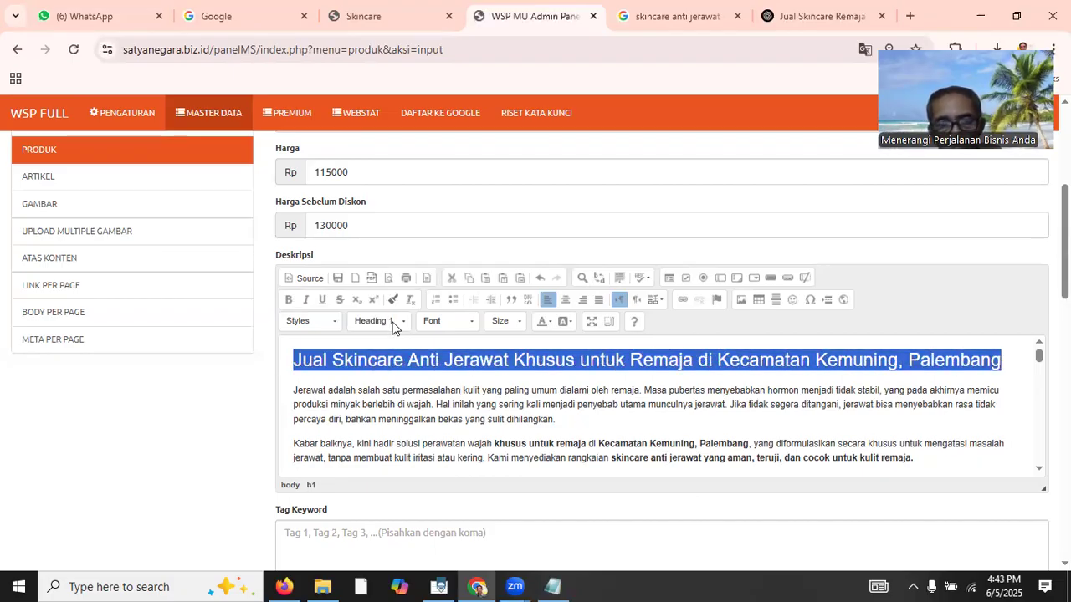
left_click(389, 326)
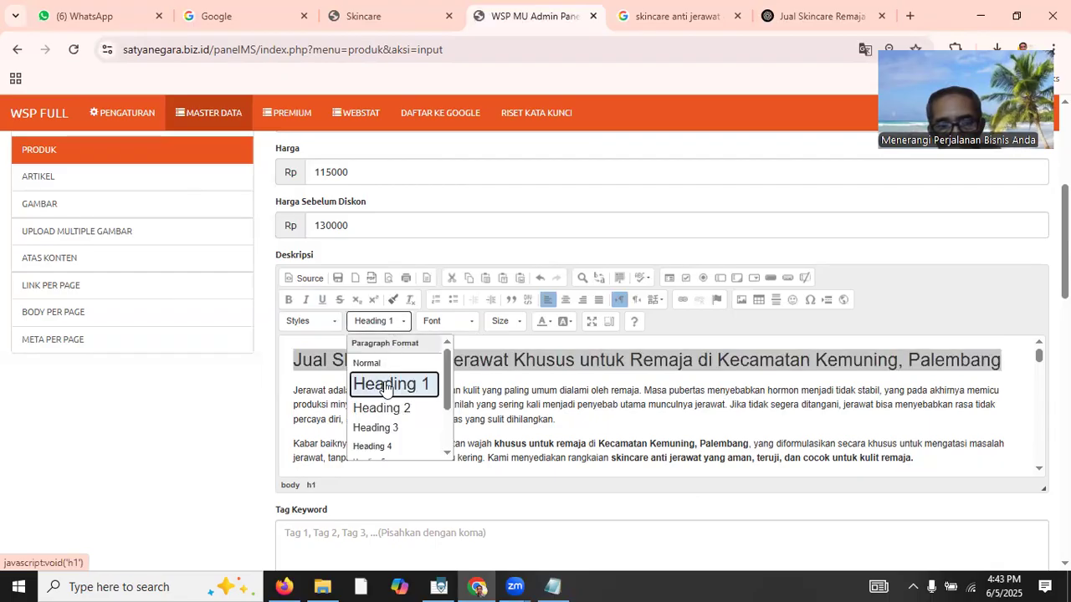
left_click(385, 409)
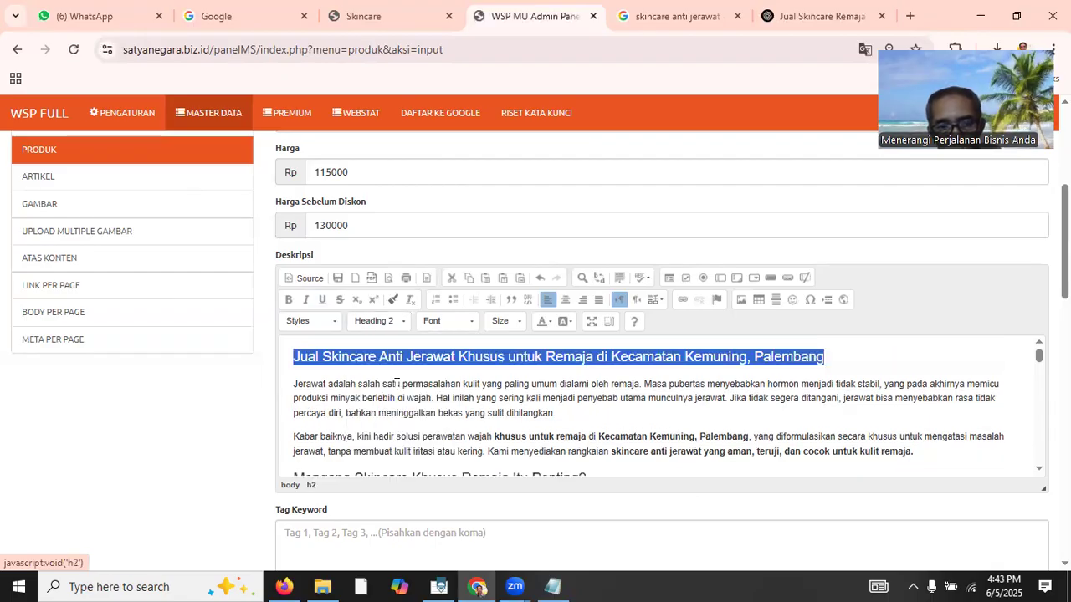
left_click(398, 323)
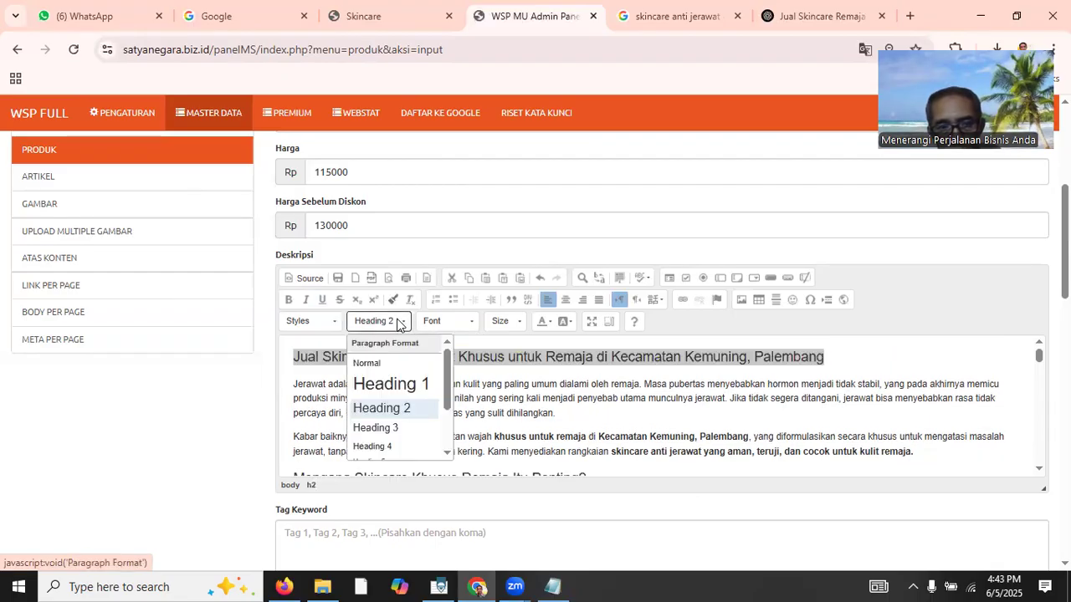
left_click(393, 406)
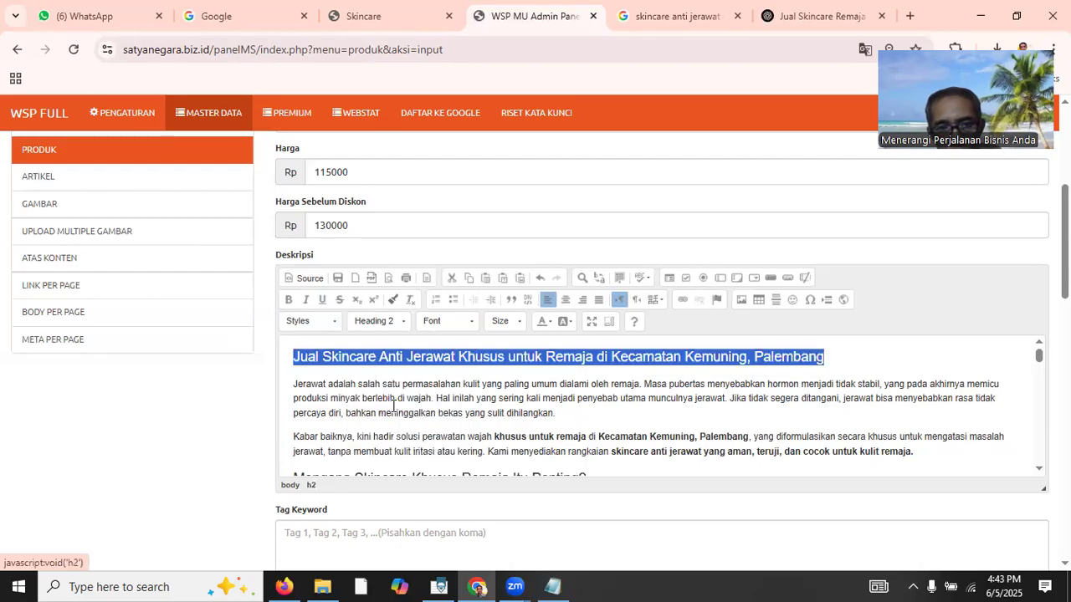
left_click(288, 300)
scroll(377, 381, "down", 2)
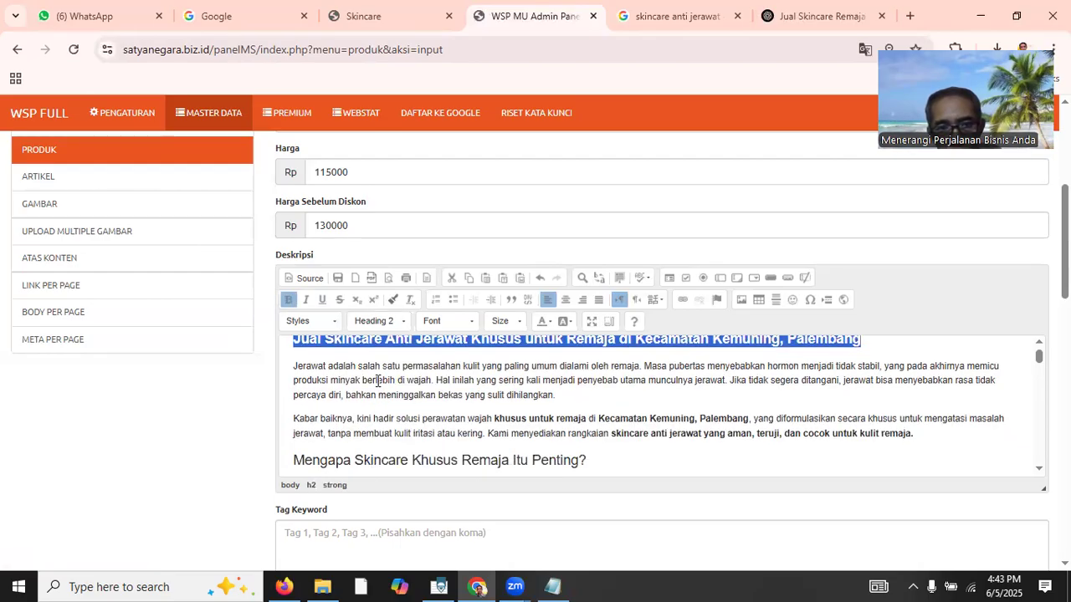
scroll(377, 381, "up", 2)
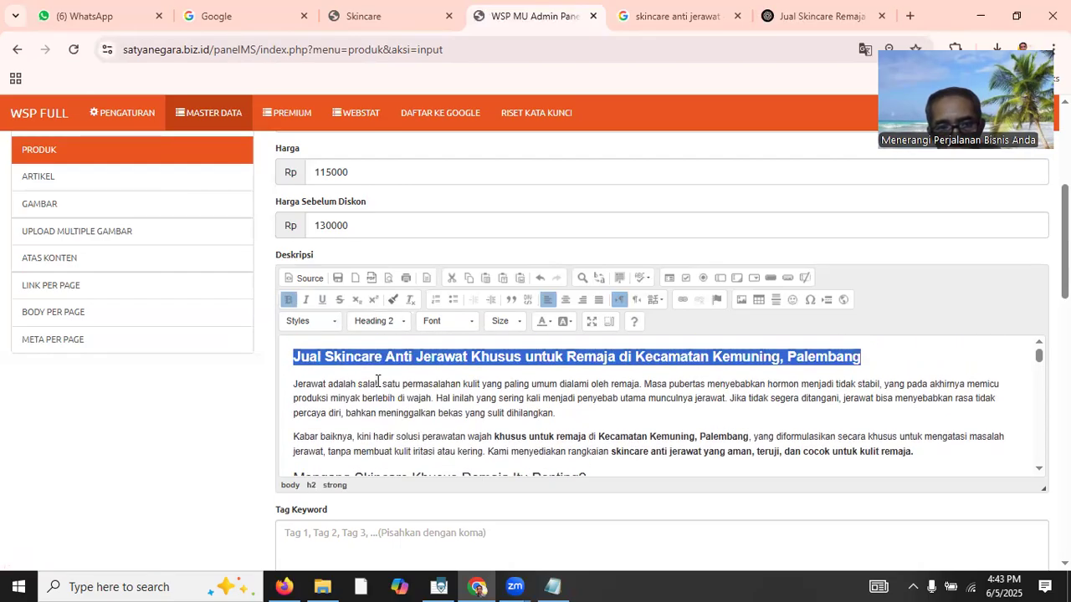
Insert a blank line above "Mengapa Skincare Khusus Remaja Itu Penting?" and format that section title as bold Heading 3
left_click(921, 451)
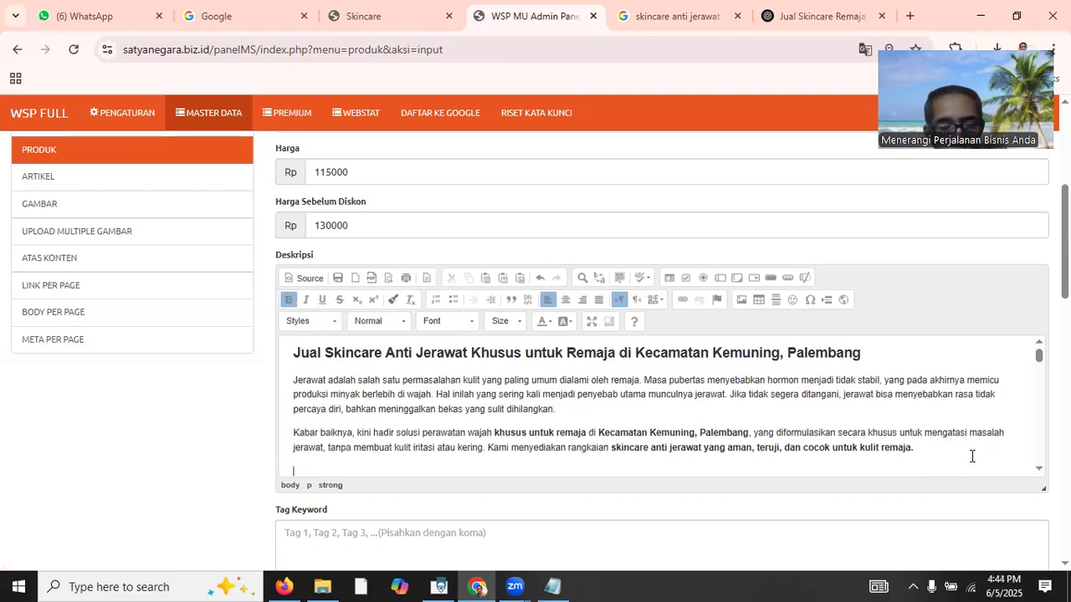
key("Return")
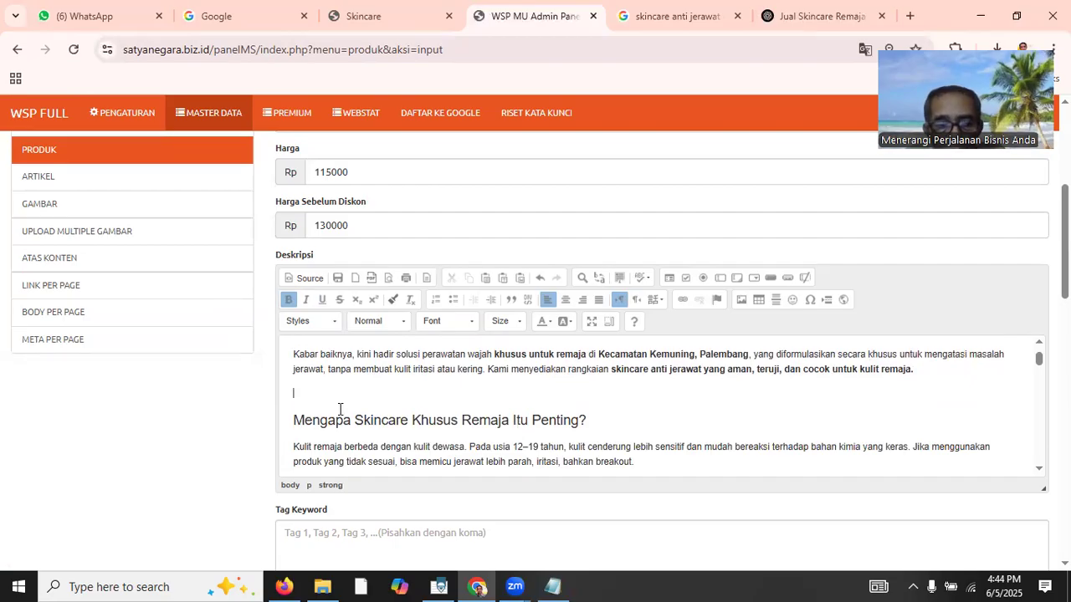
scroll(376, 385, "up", 2)
left_click(403, 350)
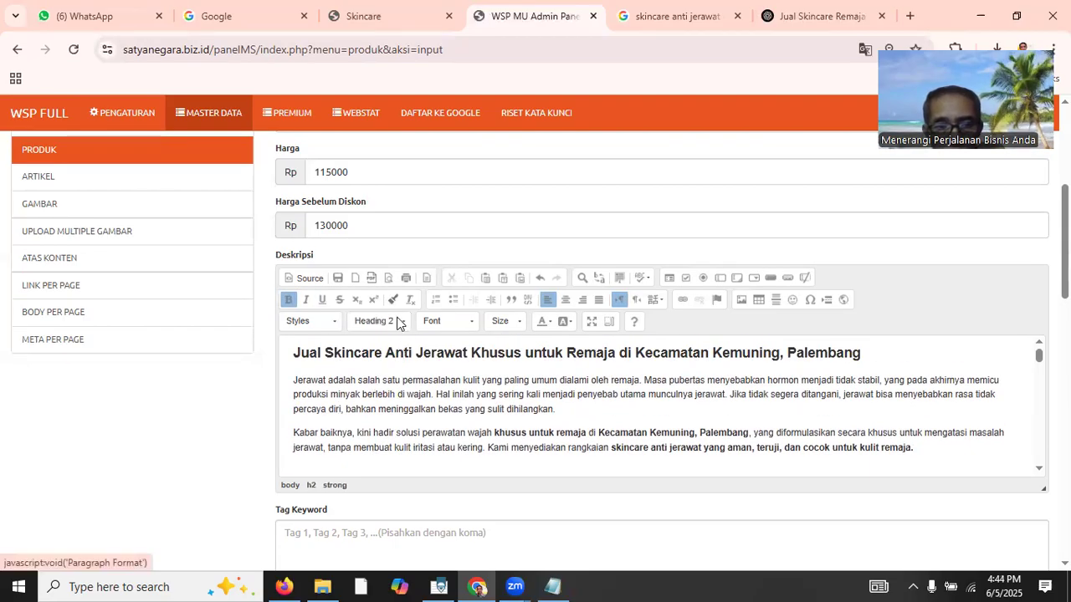
scroll(405, 353, "down", 2)
left_click_drag(290, 420, 614, 414)
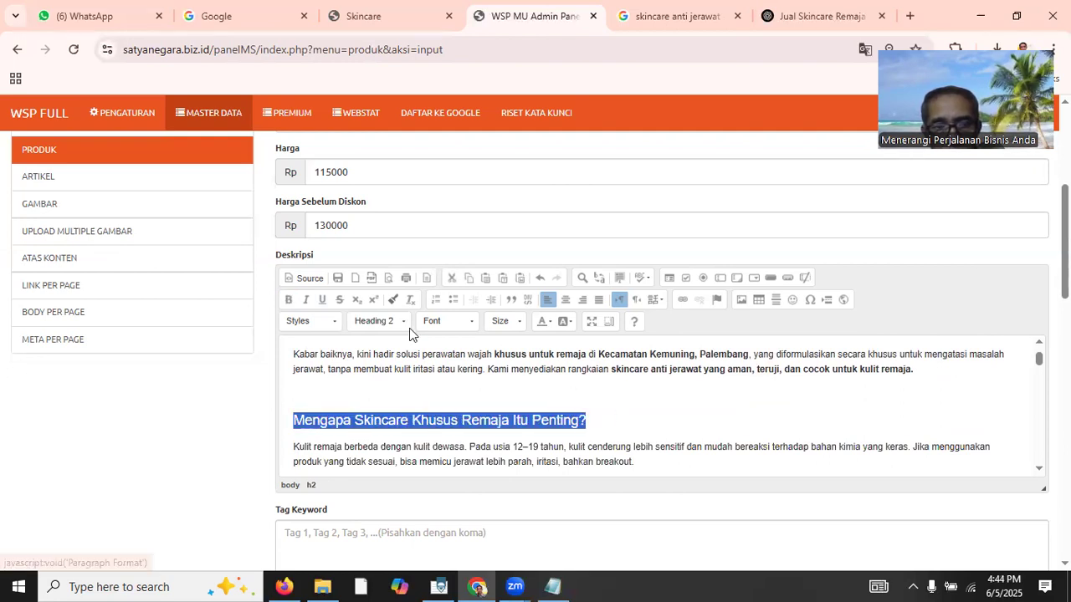
left_click(399, 323)
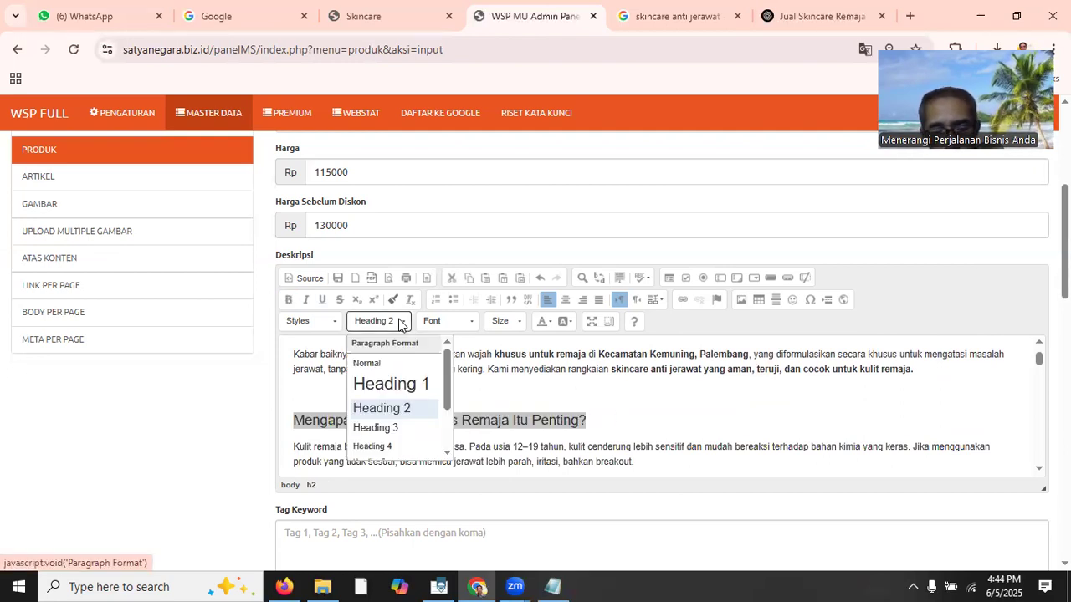
left_click(368, 429)
left_click(288, 300)
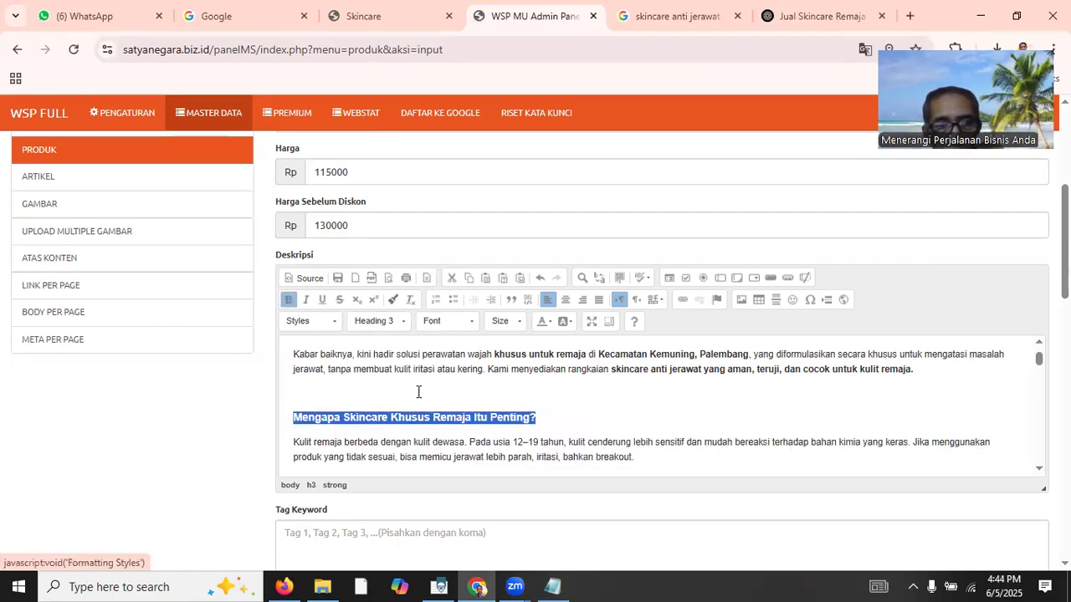
Add a blank line after the bulleted list and format "Keunggulan Produk Skincare Anti Jerawat Kami" as bold Heading 3
scroll(418, 392, "down", 5)
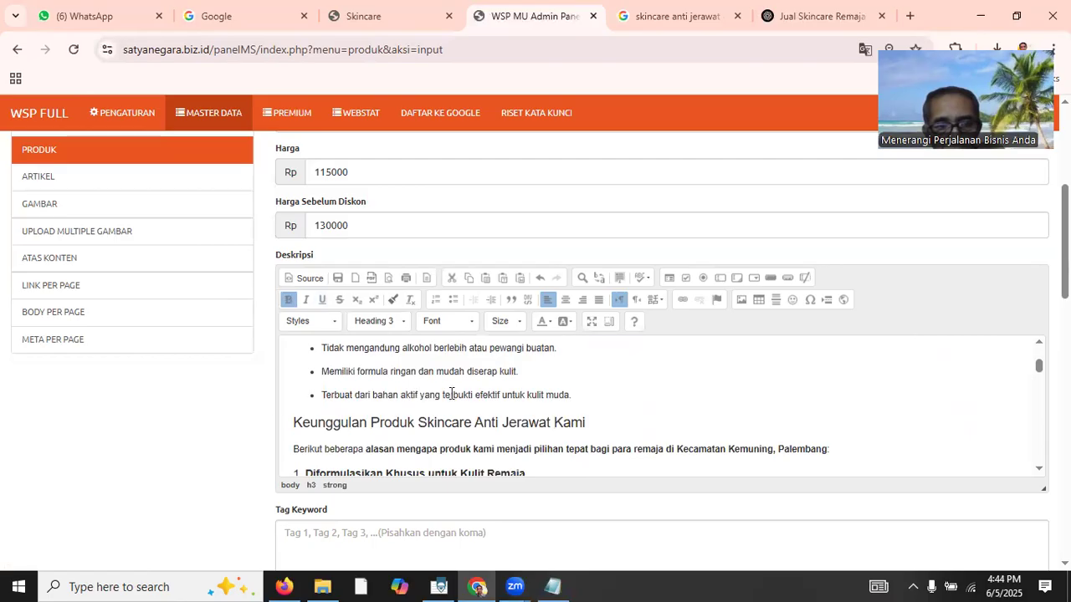
left_click(603, 395)
key("Return")
key("Return")
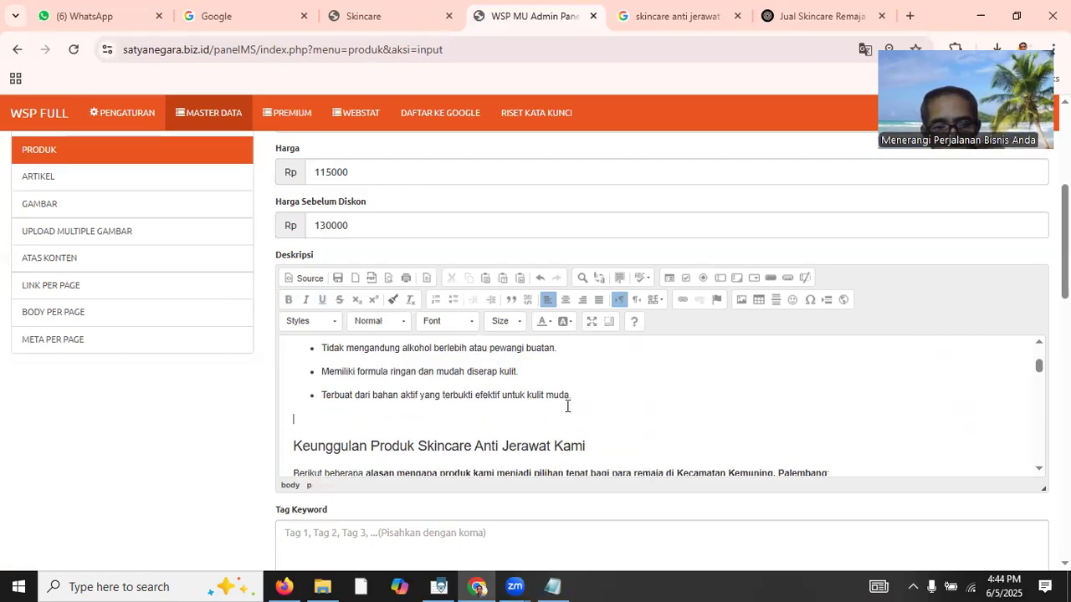
left_click_drag(286, 449, 594, 440)
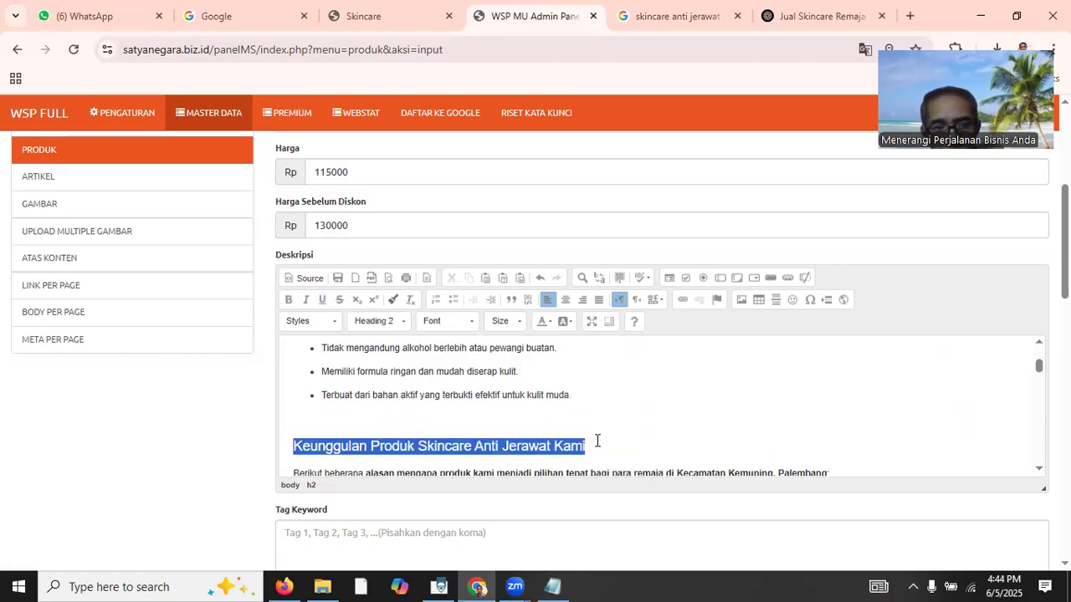
left_click(401, 325)
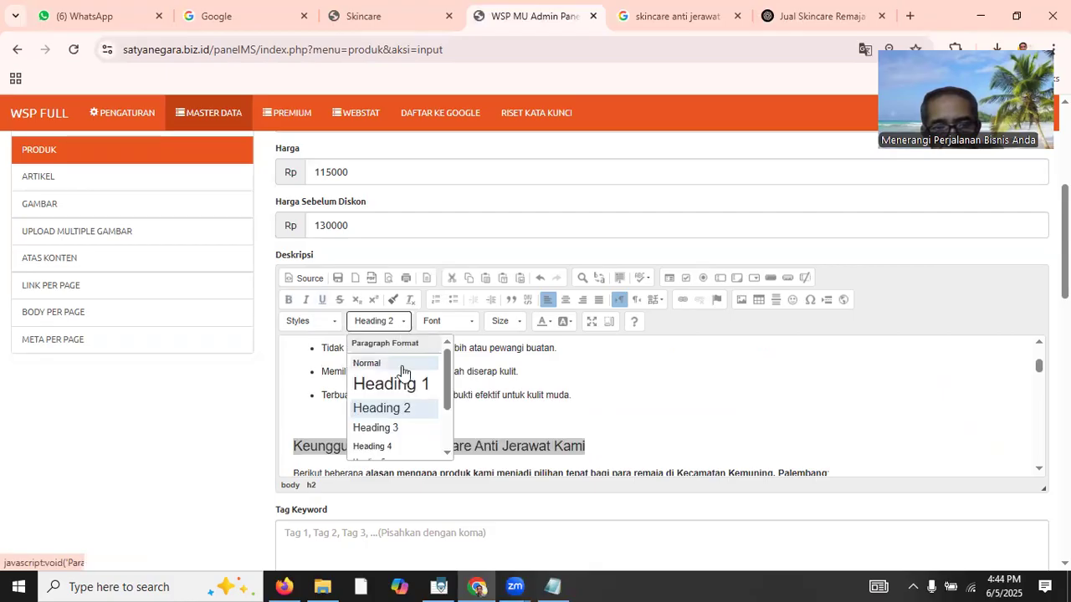
left_click(388, 426)
left_click(289, 300)
scroll(479, 378, "down", 1)
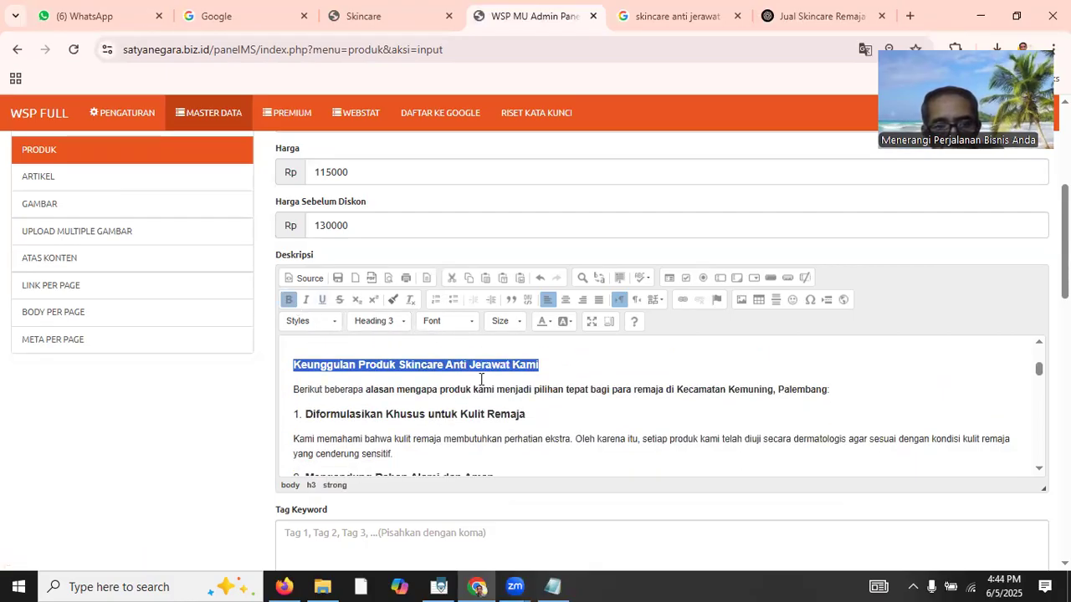
Compare the two reformatted section titles and highlight "Keunggulan Produk Skincare Anti Jerawat Kami"
left_click(581, 358)
scroll(579, 358, "up", 4)
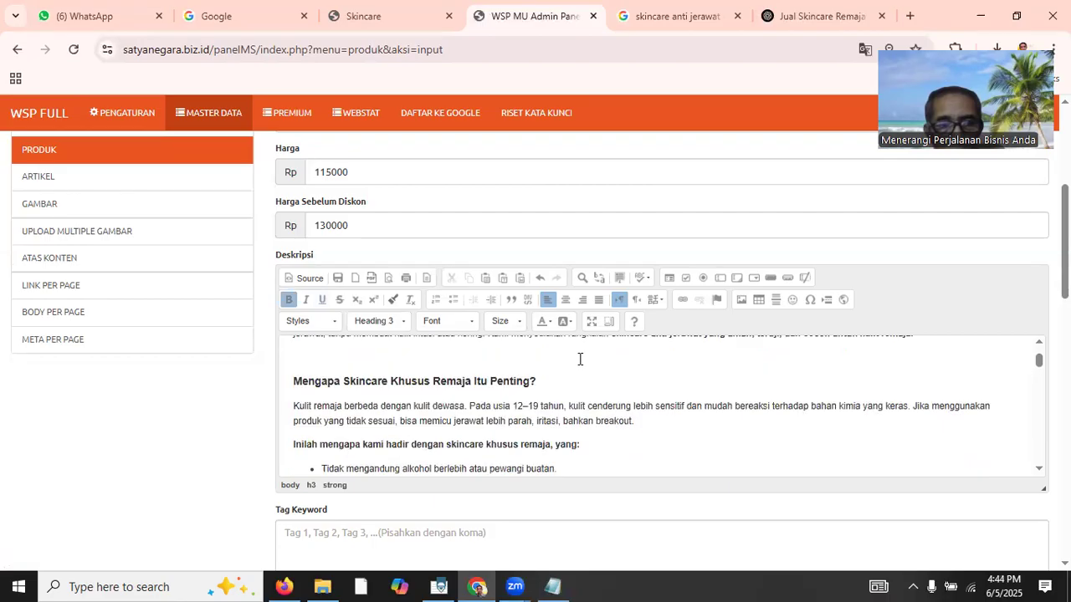
scroll(579, 359, "down", 4)
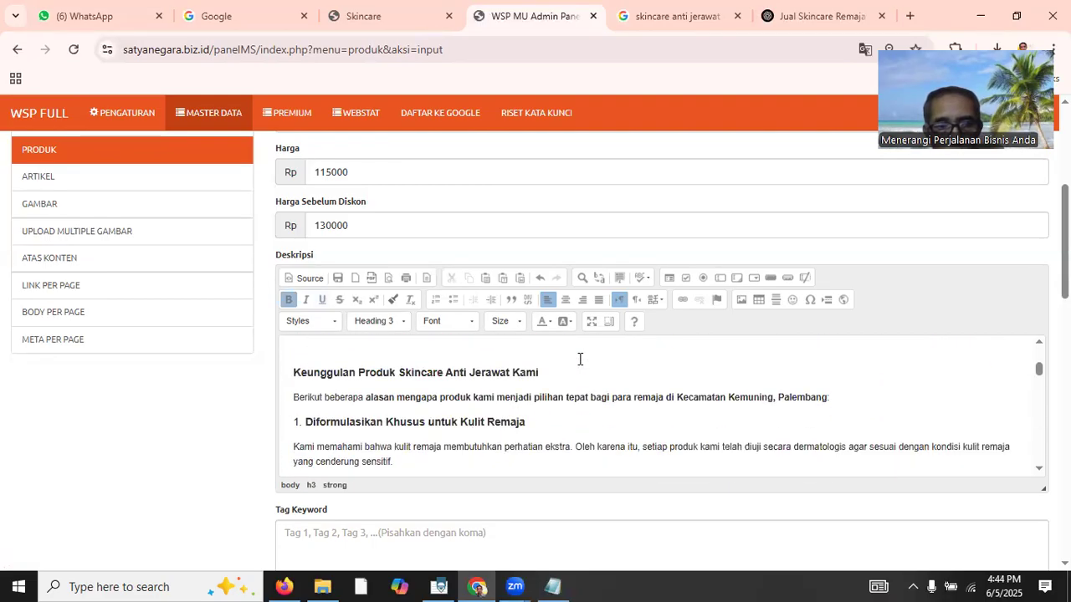
left_click_drag(550, 364, 293, 368)
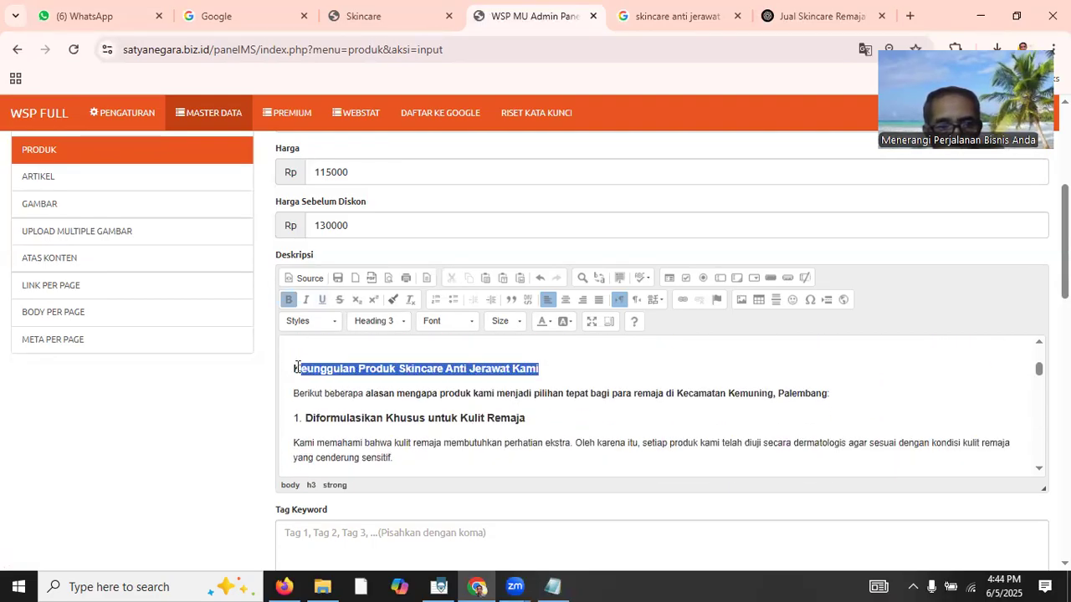
Compare the section title "Keunggulan Produk Skincare Anti Jerawat Kami" with the numbered subheading "1. Diformulasikan Khusus untuk Kulit Remaja"
left_click(325, 368)
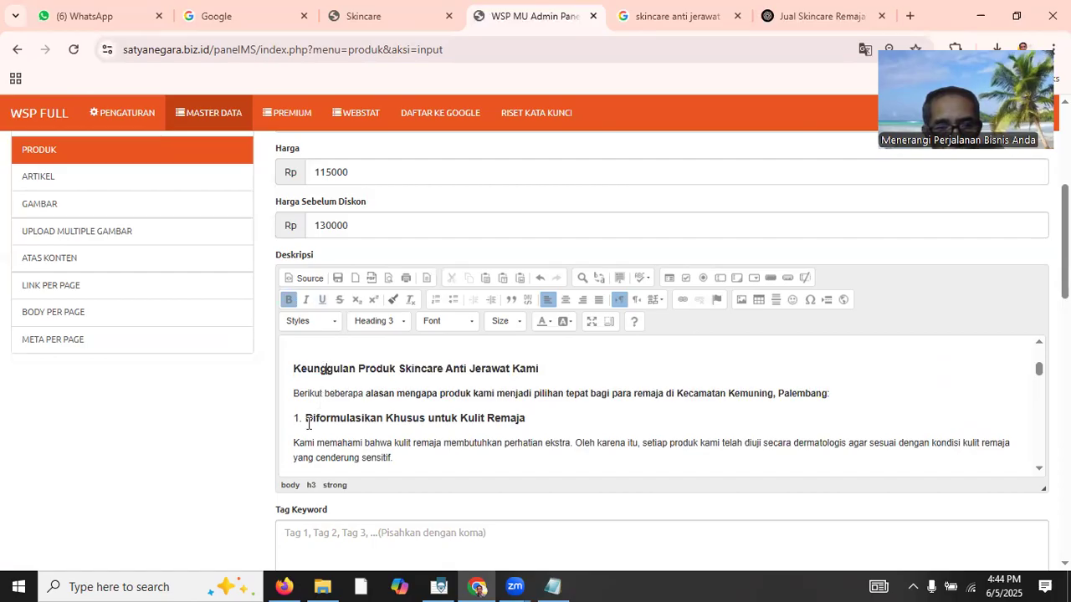
left_click_drag(286, 418, 547, 418)
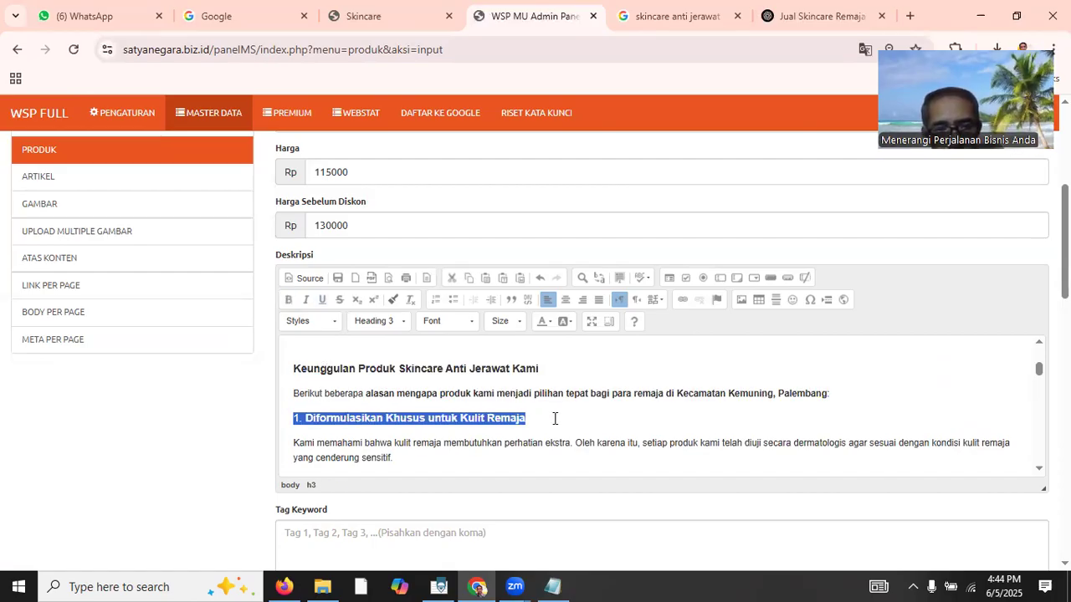
left_click(554, 418)
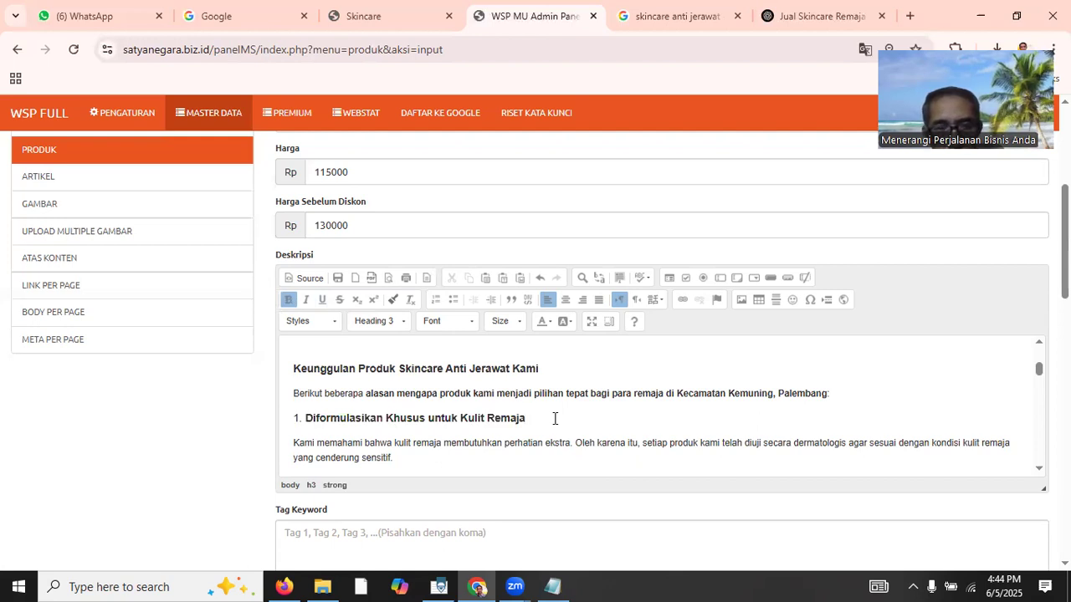
left_click_drag(548, 409, 294, 413)
scroll(293, 411, "down", 2)
scroll(294, 413, "up", 3)
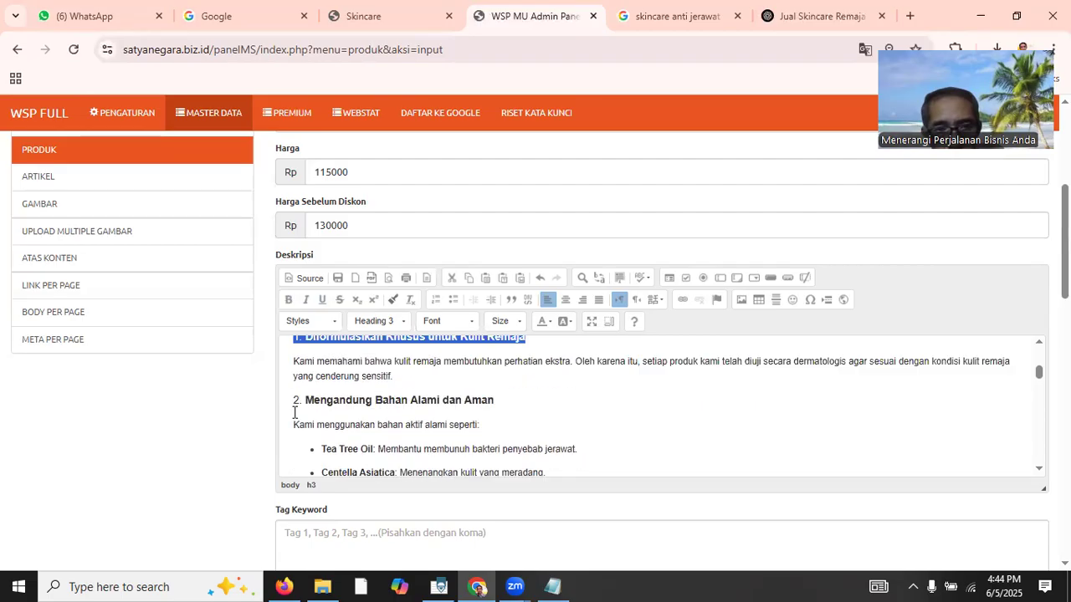
left_click(539, 418)
left_click_drag(538, 371, 559, 378)
left_click(284, 418)
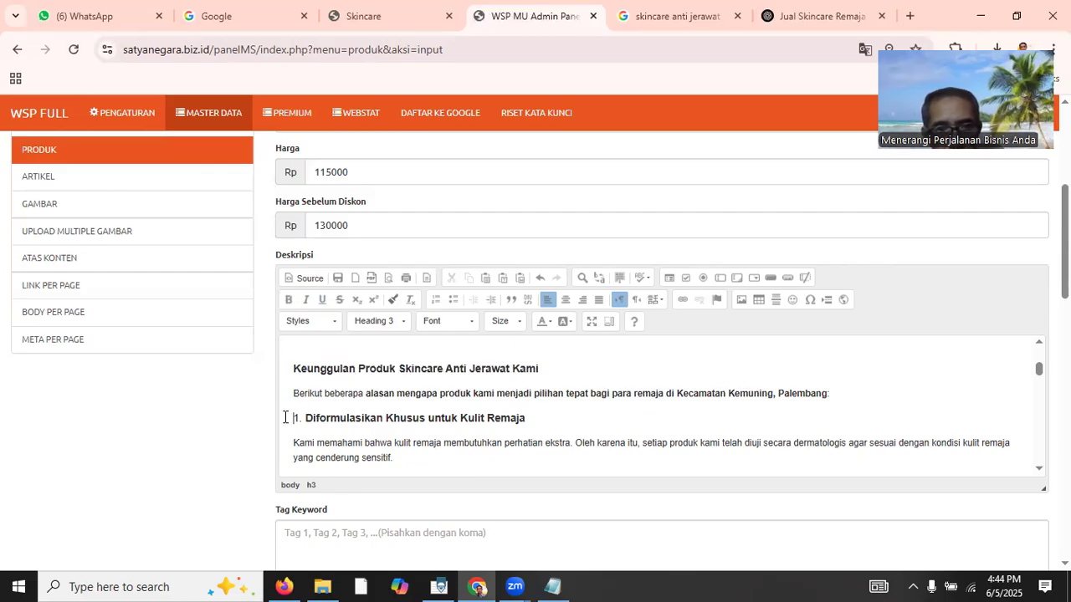
left_click(338, 369)
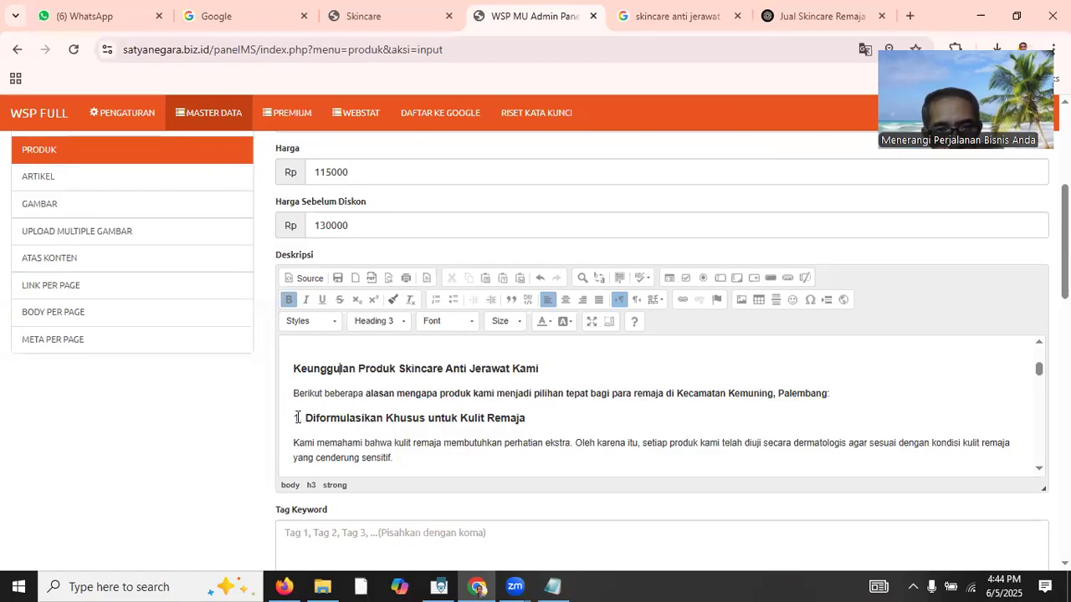
Format the subheading "1. Diformulasikan Khusus untuk Kulit Remaja" as bold Heading 4
left_click_drag(294, 417, 598, 422)
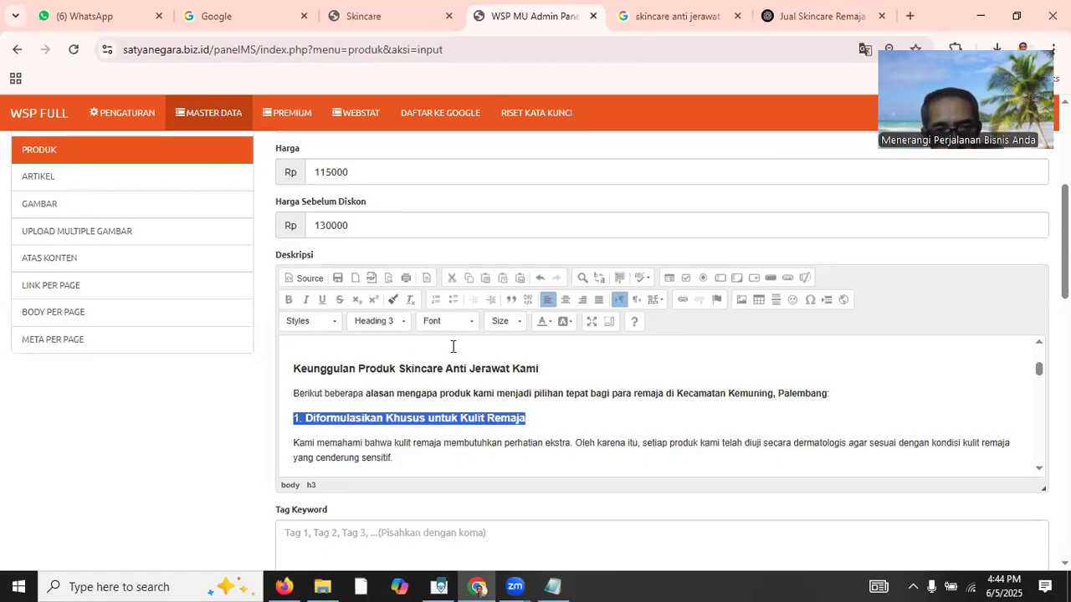
left_click(400, 324)
left_click(384, 448)
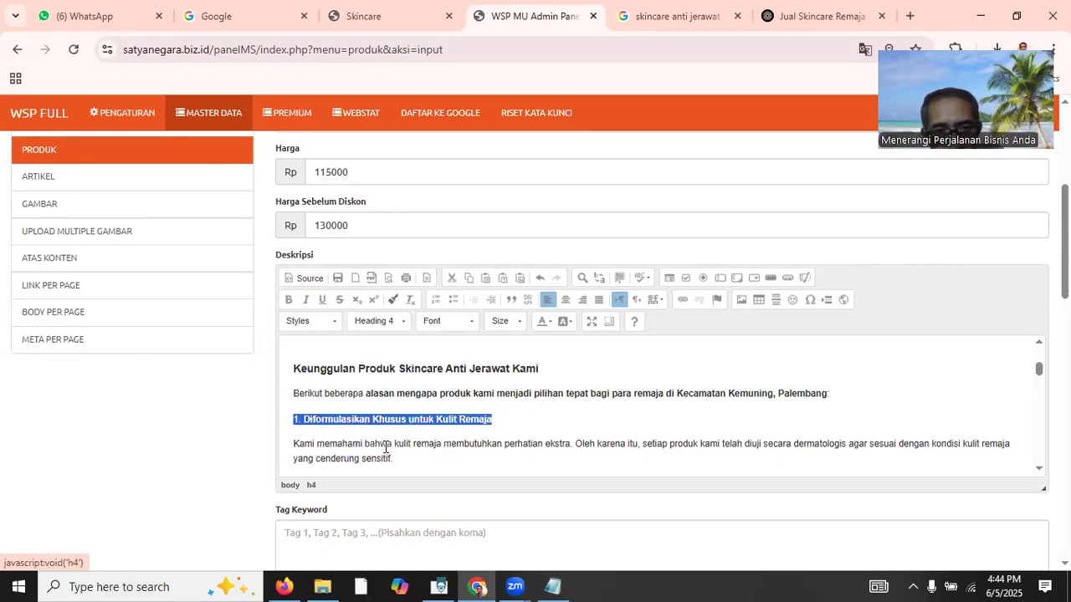
left_click(290, 300)
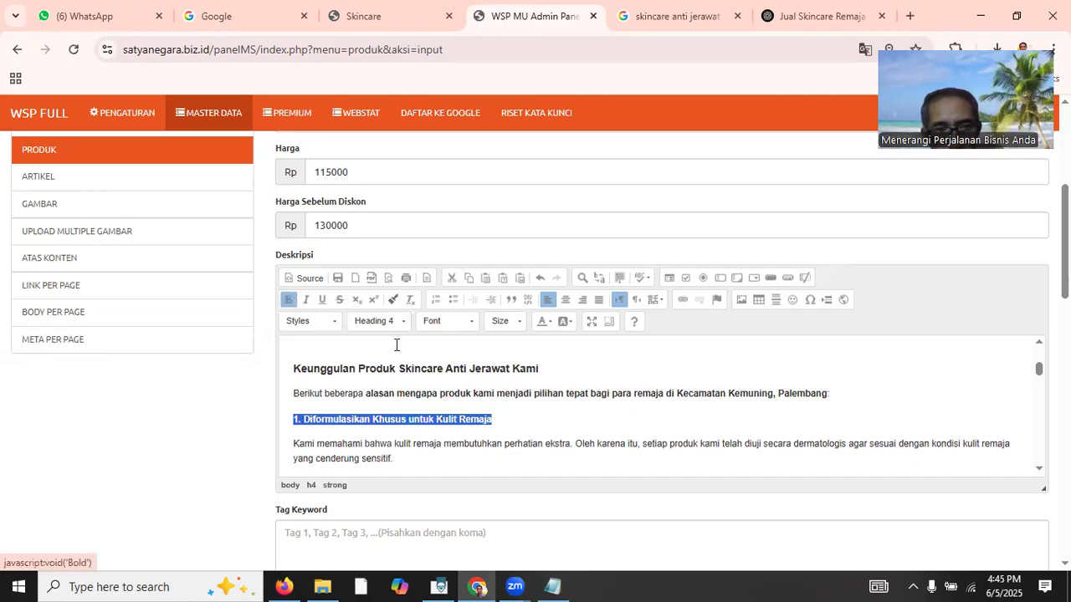
Format the subheading "2. Mengandung Bahan Alami dan Aman" as bold Heading 4
scroll(444, 354, "down", 1)
left_click_drag(502, 405, 282, 405)
left_click(399, 325)
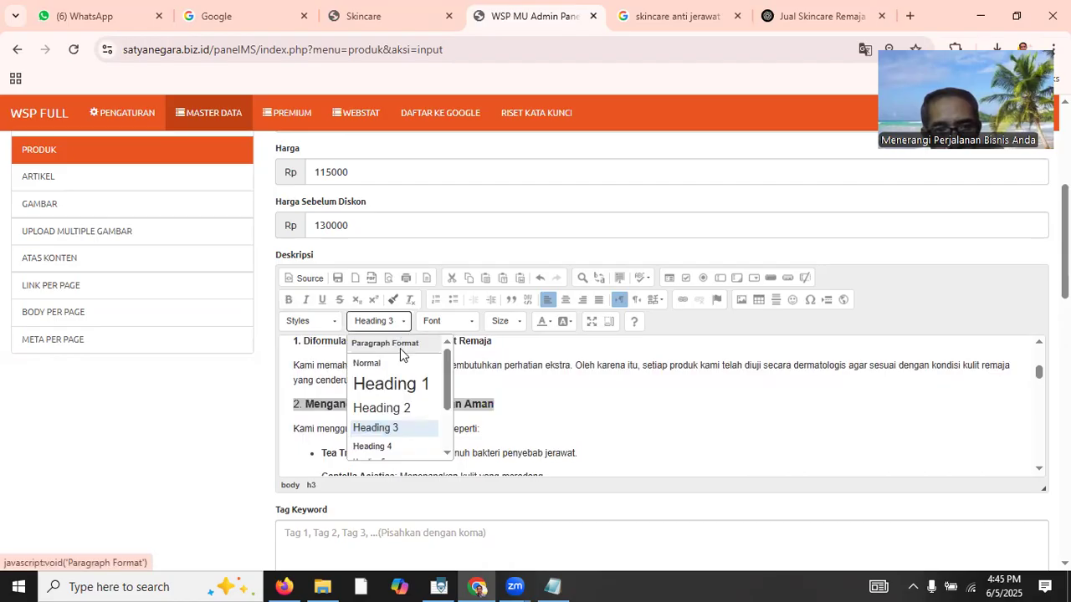
left_click(384, 448)
left_click(291, 302)
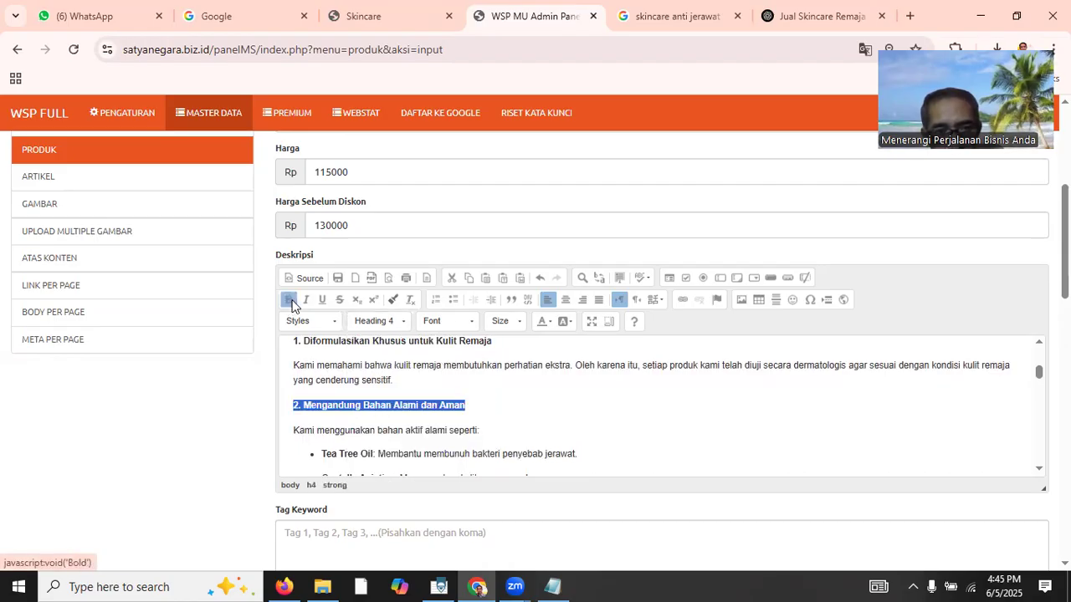
Format the subheading "3. BPOM & Aman Digunakan Jangka Panjang" as bold Heading 4
scroll(387, 344, "down", 2)
left_click_drag(535, 390, 292, 382)
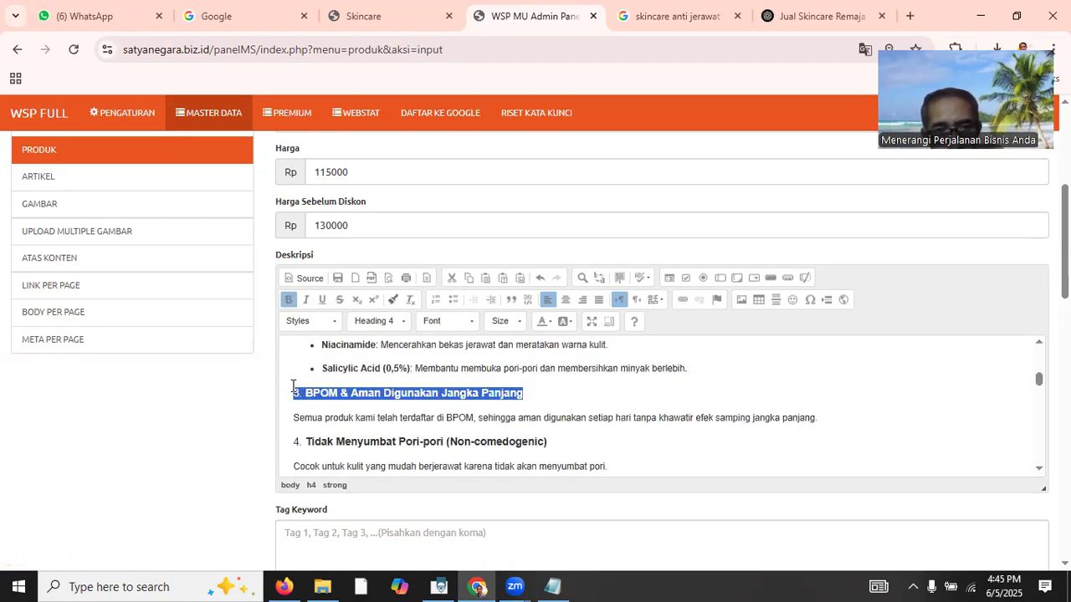
left_click(390, 325)
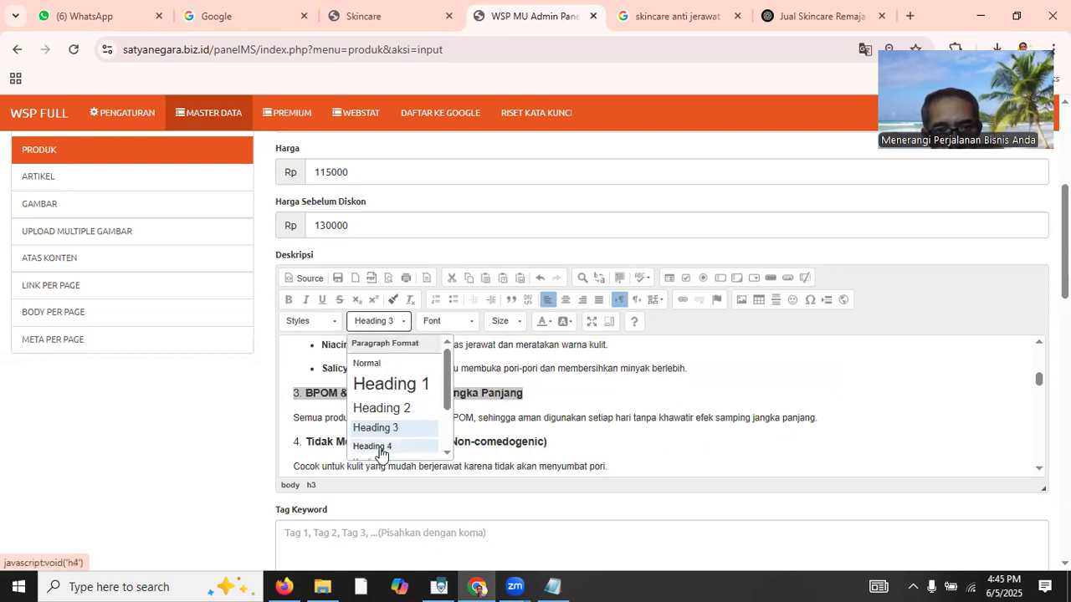
left_click(376, 447)
left_click(289, 299)
Format the subheading "4. Tidak Menyumbat Pori-pori (Non-comedogenic)" as Heading 4
scroll(431, 351, "down", 1)
left_click_drag(569, 364, 292, 365)
left_click(401, 325)
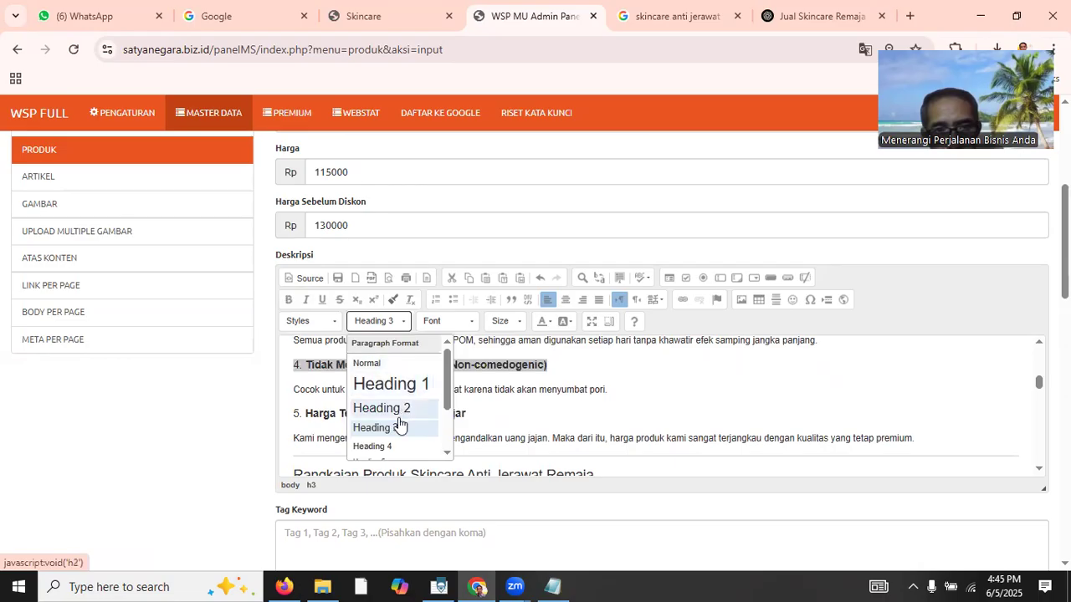
left_click(385, 445)
Format the subheading "5. Harga Terjangkau untuk Pelajar" as Heading 4
left_click_drag(467, 414, 292, 414)
left_click(400, 323)
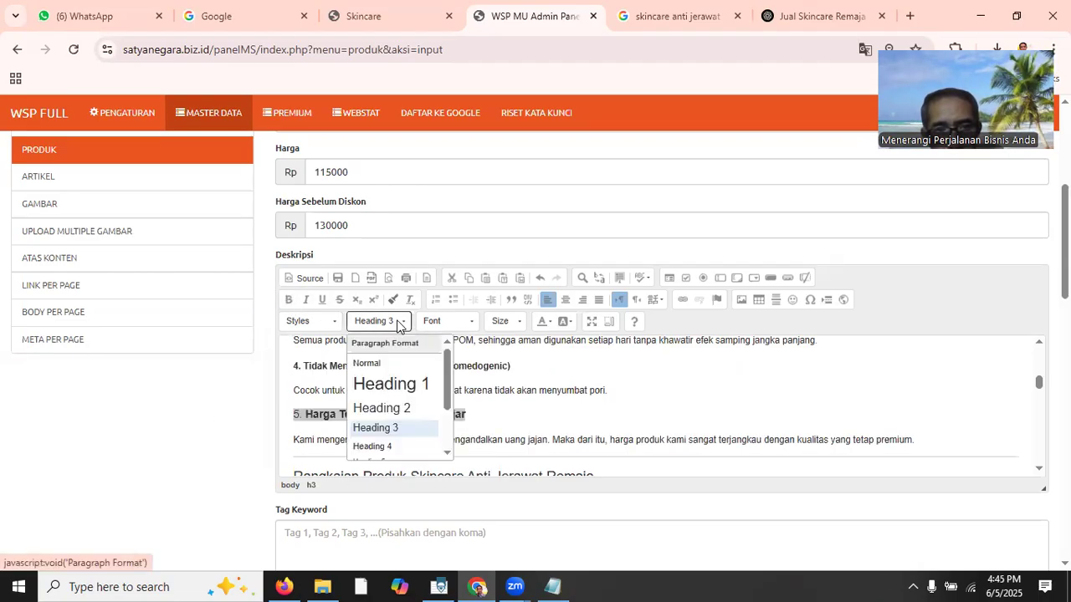
left_click(384, 444)
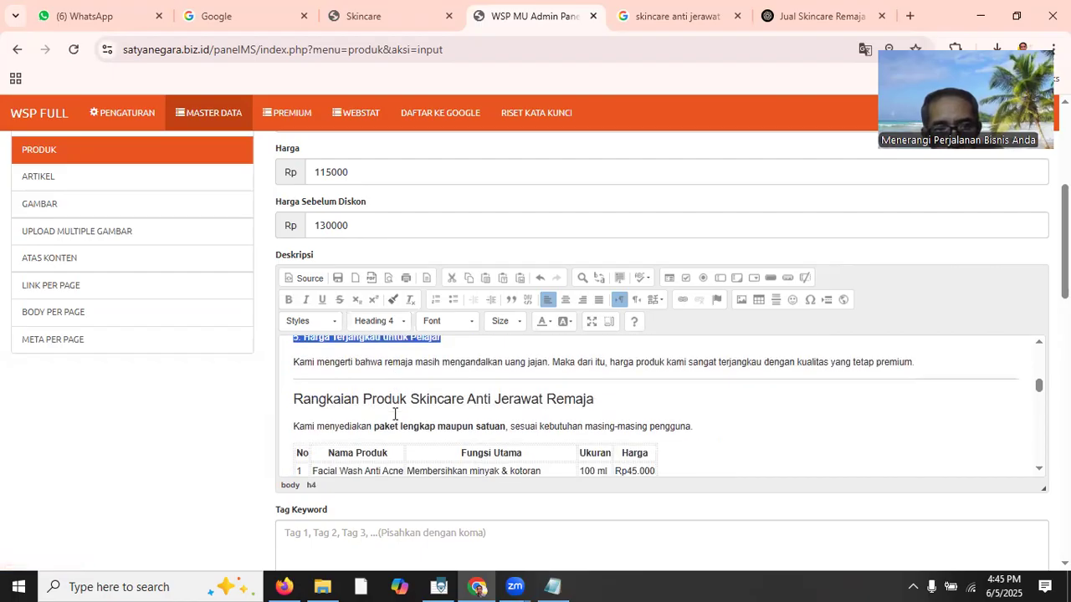
scroll(340, 395, "up", 2)
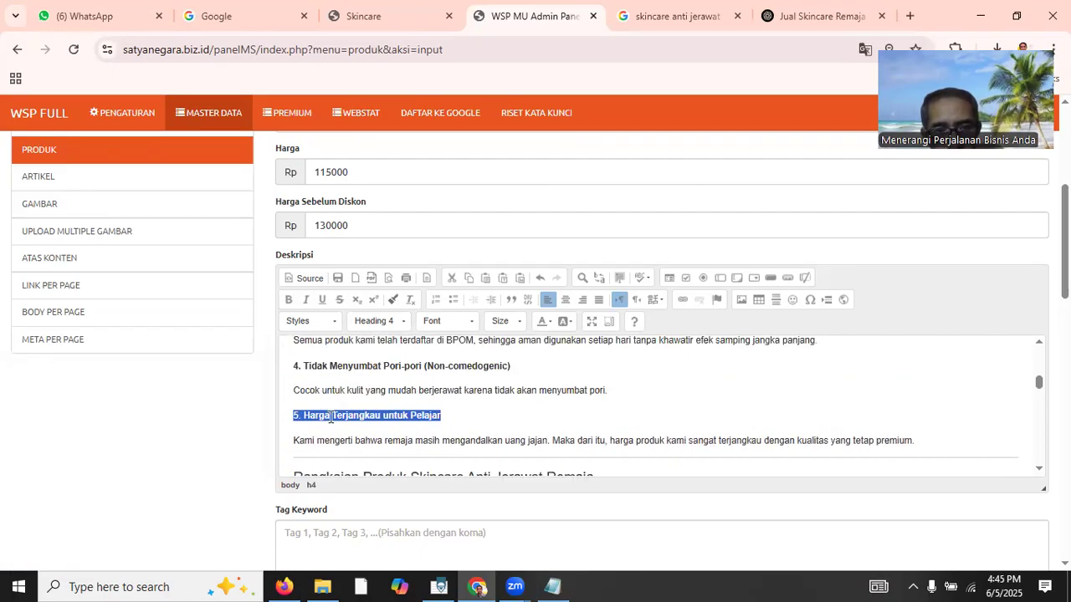
Replace the horizontal line above "Rangkaian Produk Skincare Anti Jerawat Remaja" with a blank line
scroll(344, 403, "down", 1)
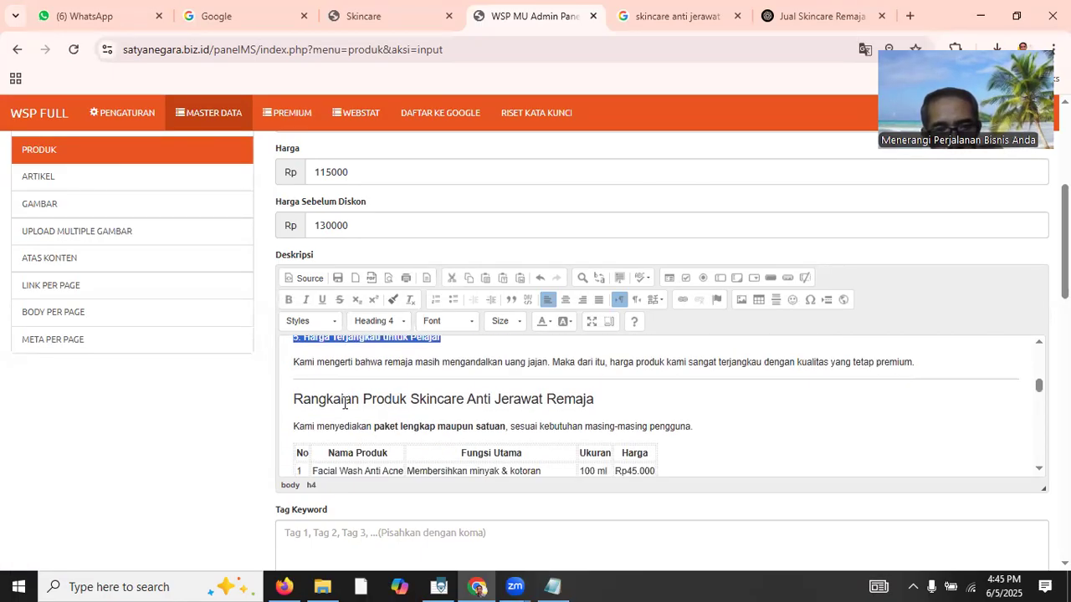
left_click(295, 400)
key("BackSpace")
key("Return")
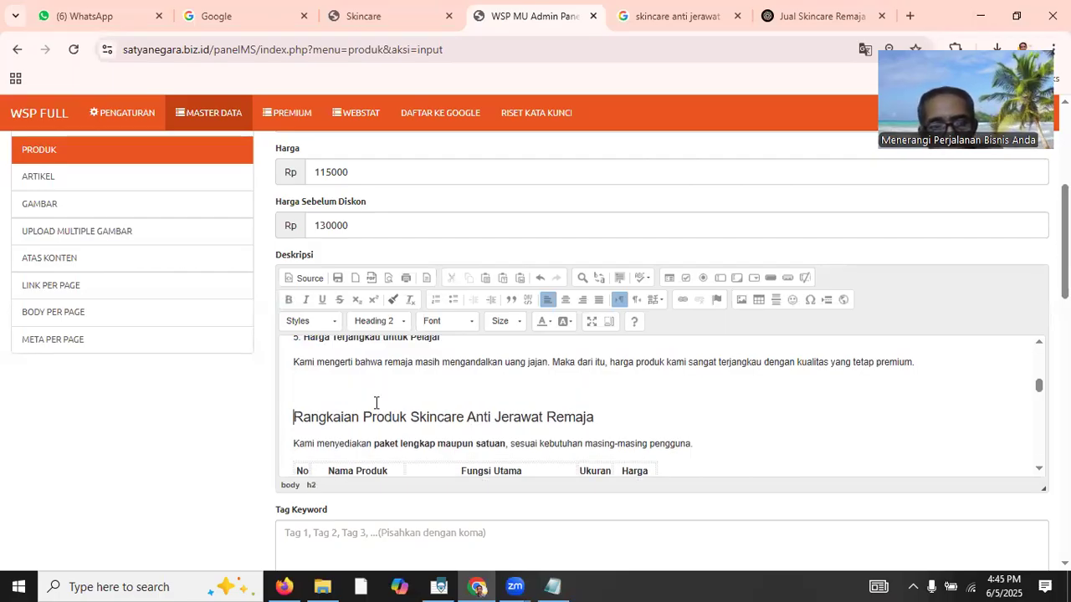
Format the section title "Rangkaian Produk Skincare Anti Jerawat Remaja" as bold Heading 3
left_click_drag(593, 417, 265, 412)
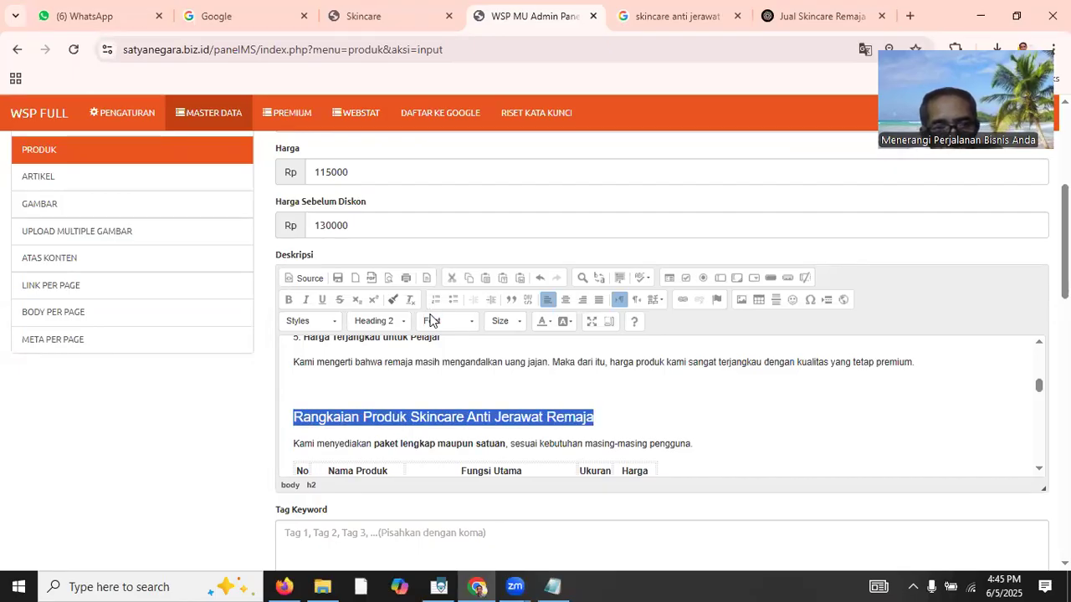
left_click(401, 326)
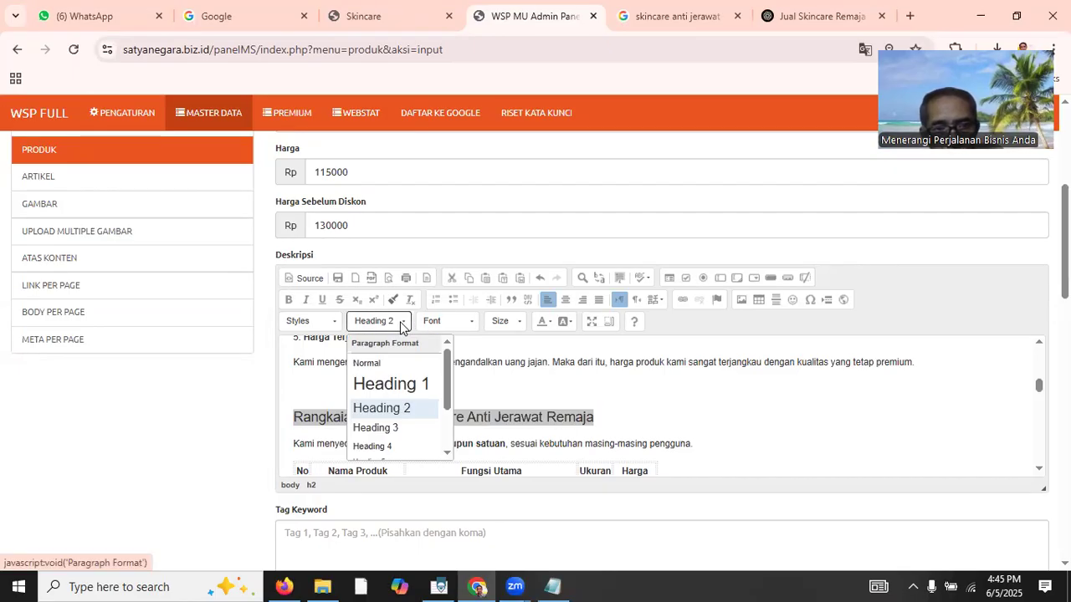
left_click(382, 426)
left_click(289, 301)
Format the section title "Siapa Saja yang Cocok Menggunakan Produk Ini?" as Heading 3
scroll(388, 360, "down", 1)
scroll(388, 359, "down", 3)
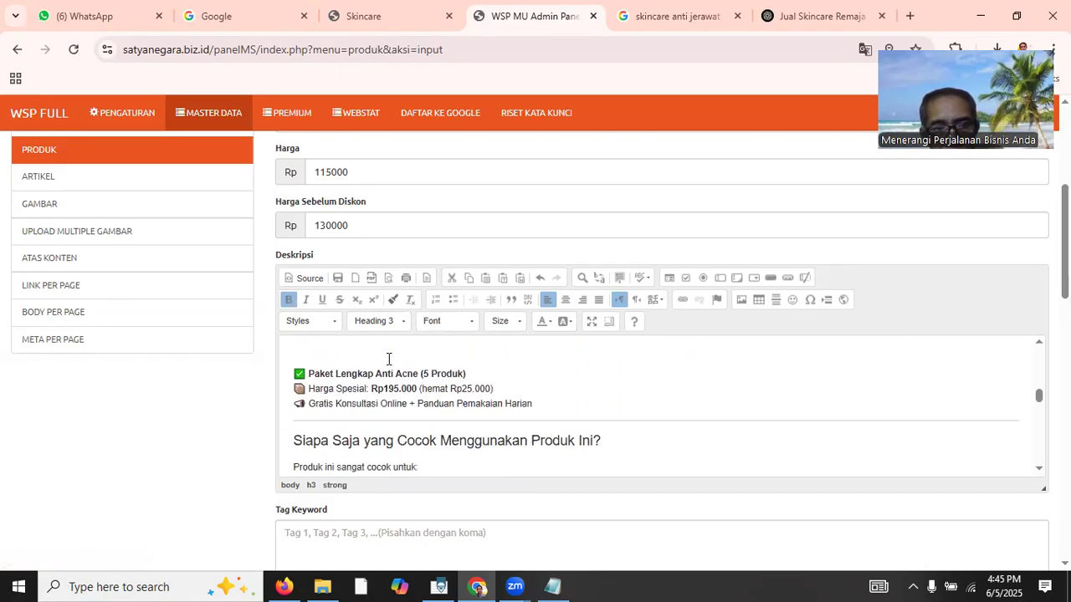
left_click_drag(605, 357, 581, 343)
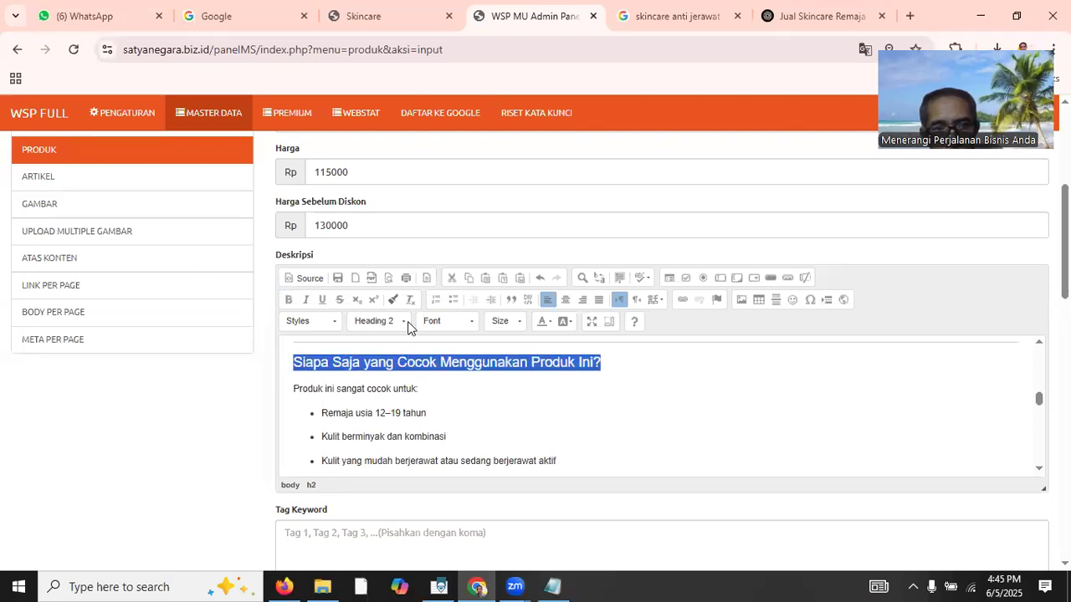
left_click(402, 321)
left_click(395, 424)
Format the section title "Testimoni dari Remaja di Kecamatan Kemuning, Palembang" as bold Heading 3
scroll(395, 415, "down", 1)
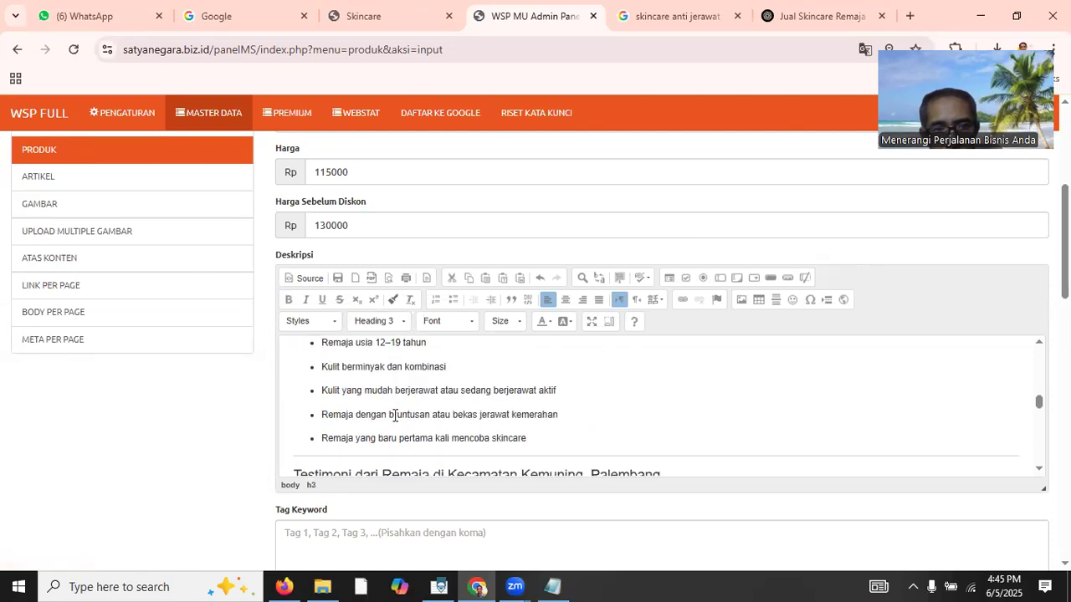
scroll(395, 415, "down", 3)
left_click_drag(294, 383, 714, 378)
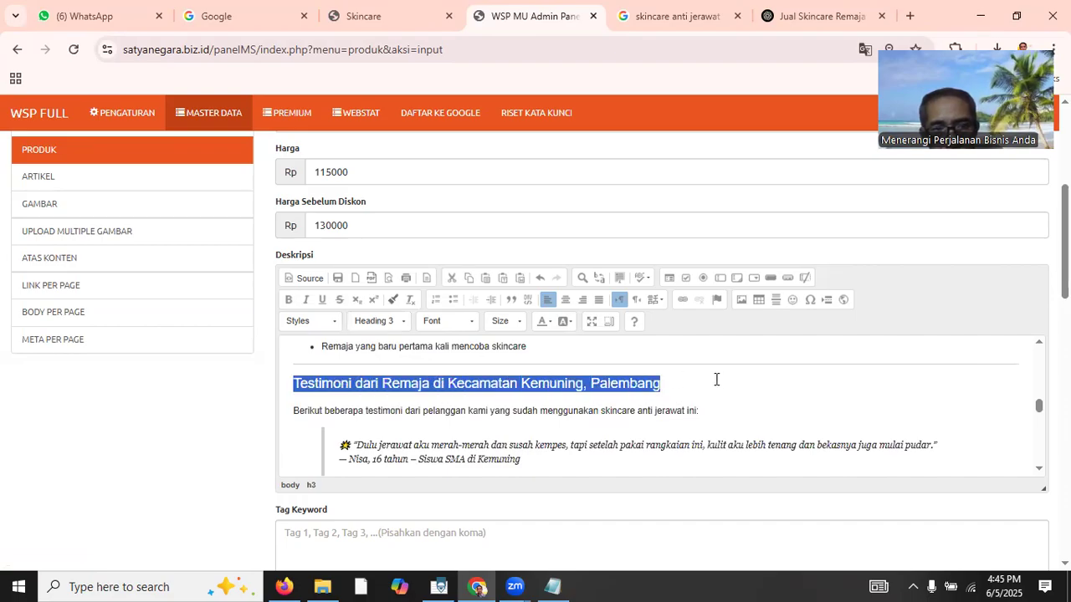
left_click(394, 321)
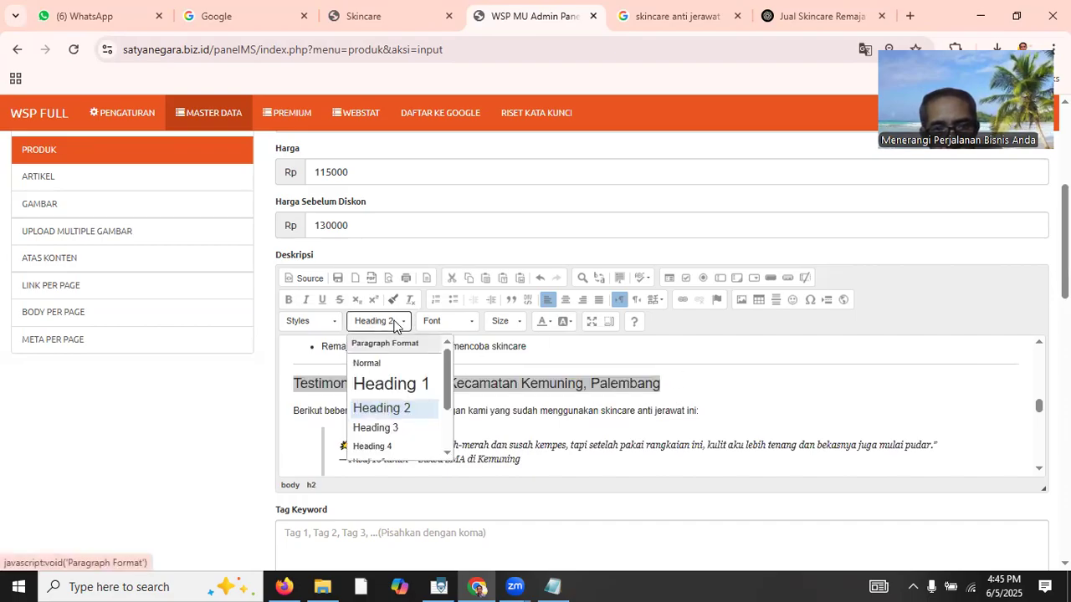
left_click(390, 427)
left_click(291, 303)
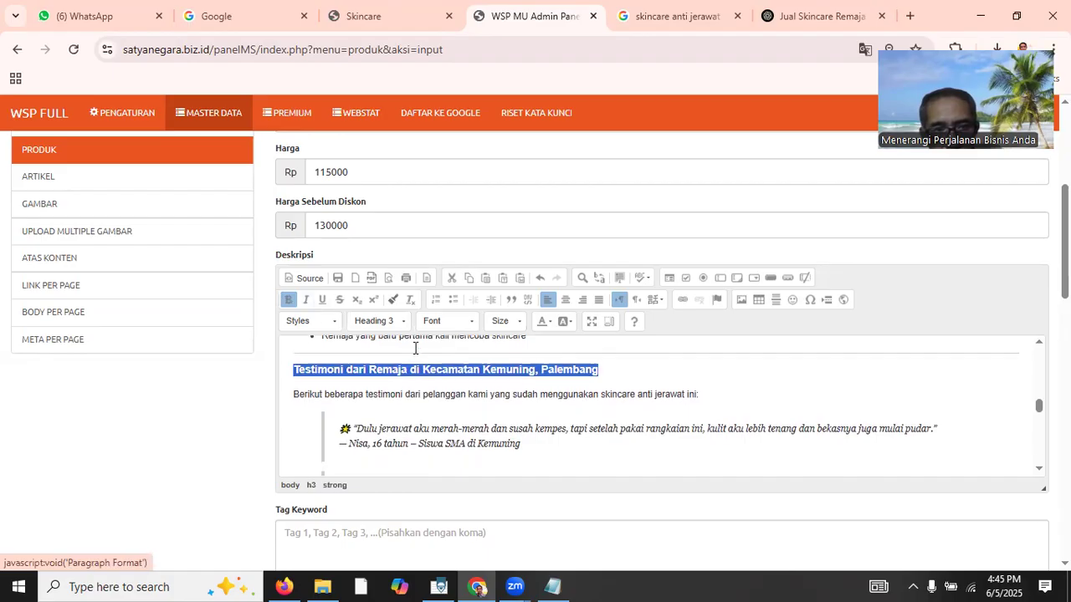
Review the rest of the description through its closing contact block, then its main title and opening paragraph
scroll(414, 353, "down", 10)
scroll(412, 356, "down", 5)
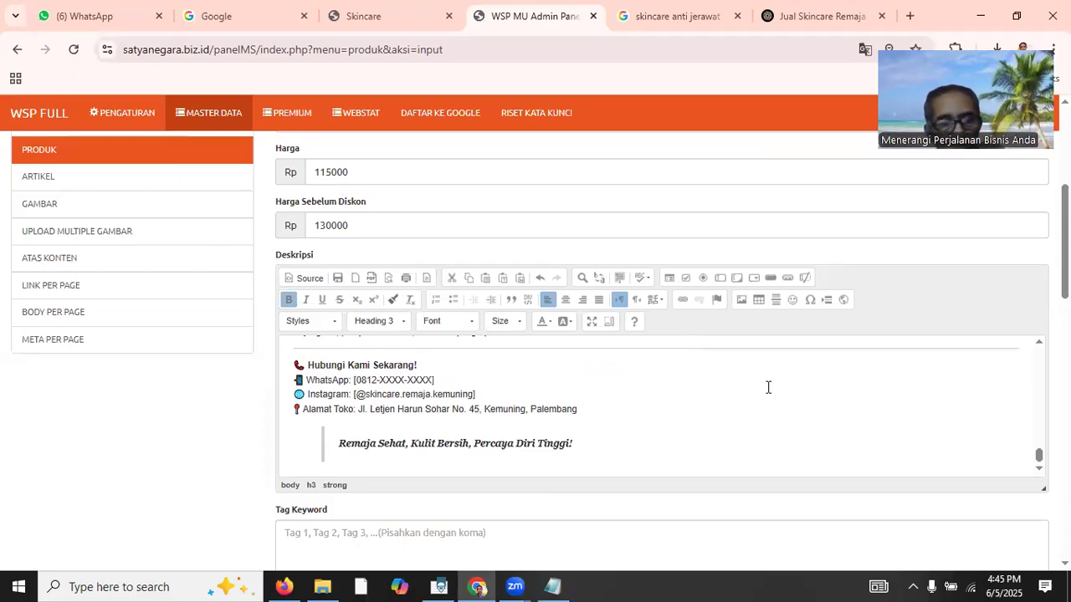
scroll(768, 387, "up", 15)
scroll(768, 387, "up", 10)
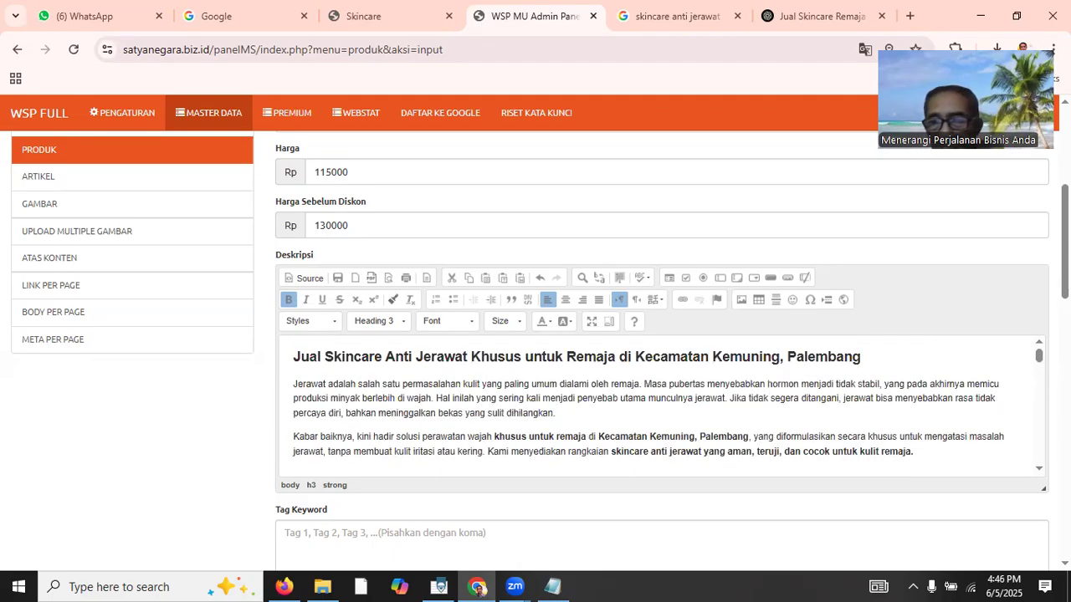
scroll(535, 350, "up", 1)
scroll(536, 349, "down", 2)
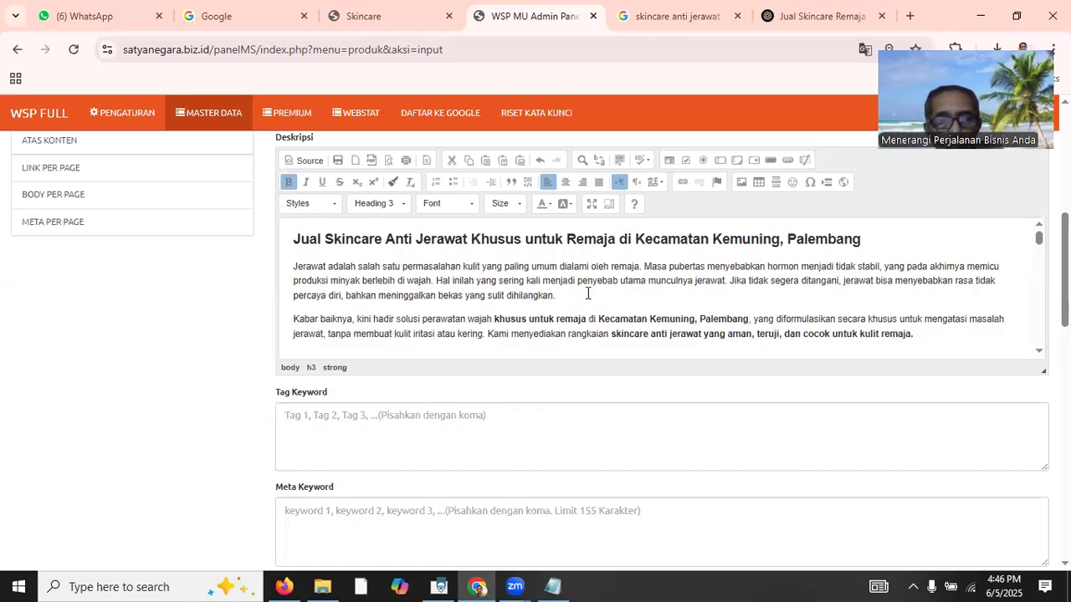
left_click_drag(305, 244, 404, 244)
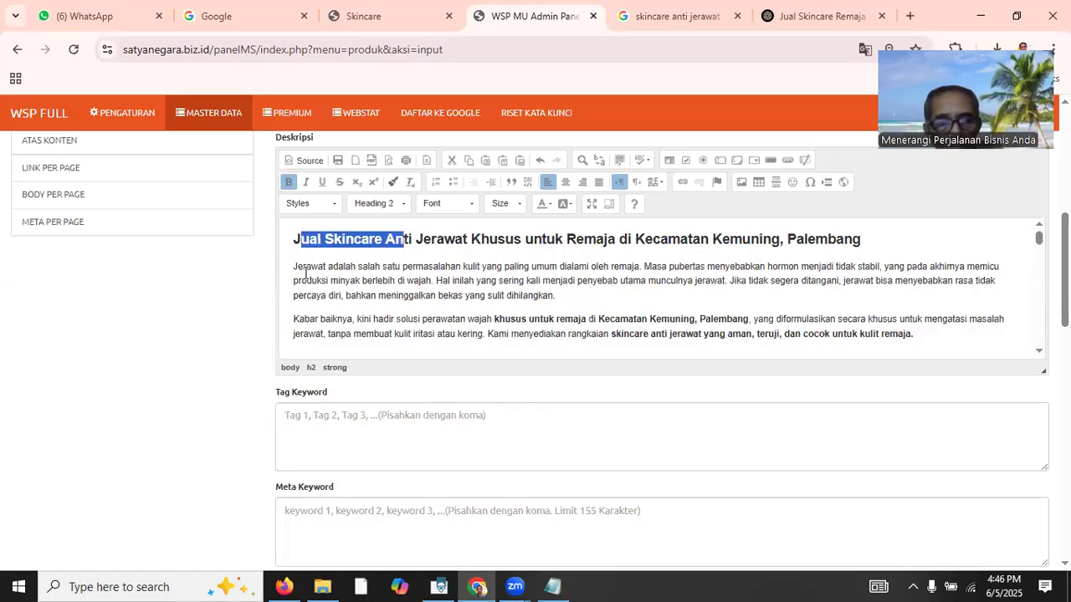
left_click_drag(285, 269, 572, 296)
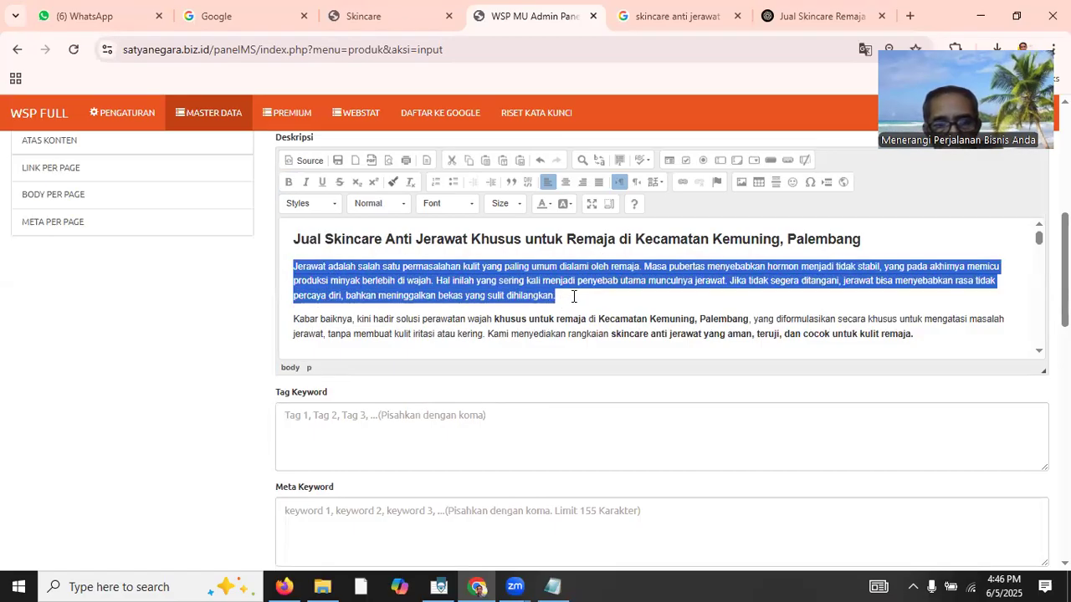
Add the text "seowa" on a new line below the description's opening paragraph and select it
left_click(573, 296)
key("Return")
key("Return")
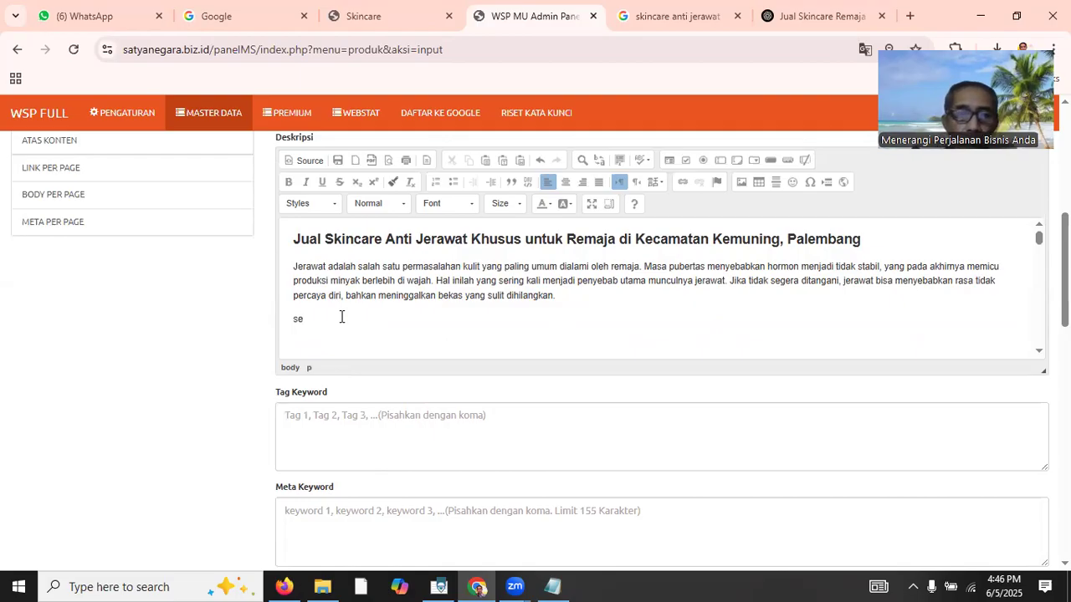
type("owa")
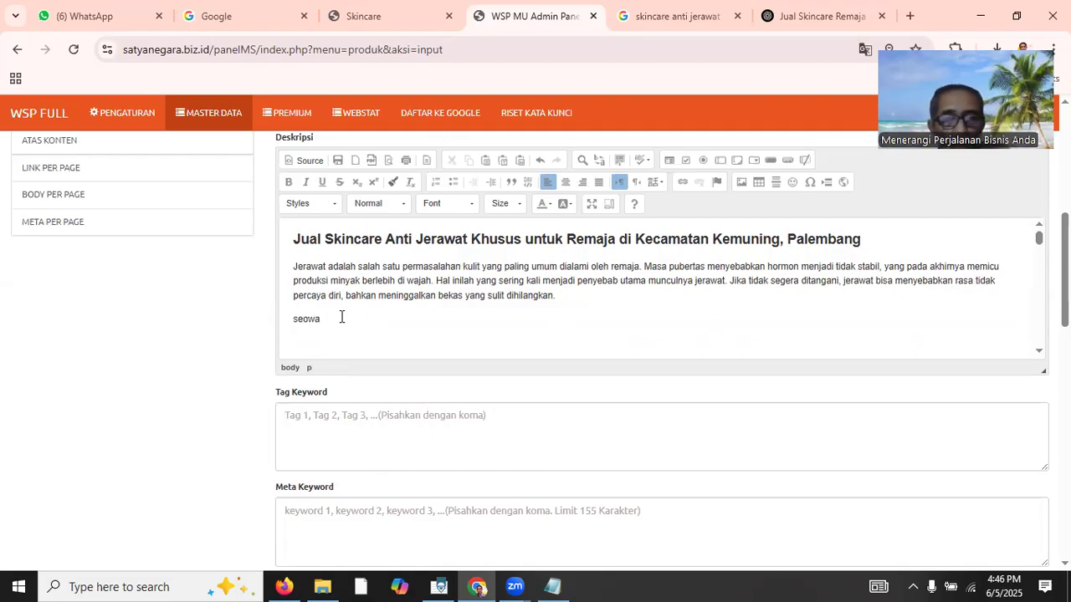
left_click_drag(342, 317, 243, 313)
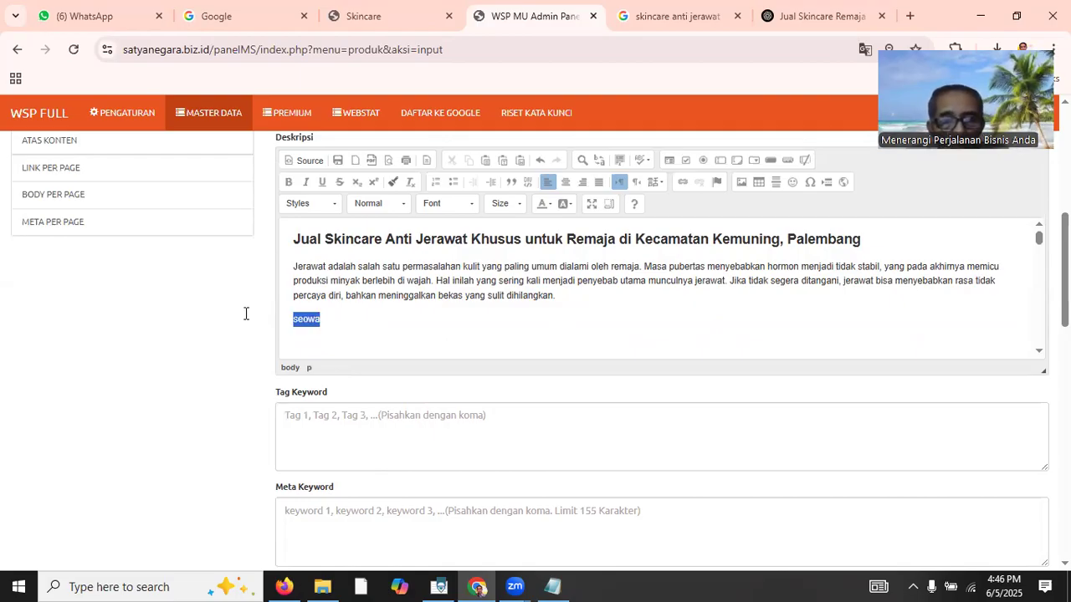
Review the description's main title, opening paragraph and the "seowa" line beneath them
left_click(364, 312)
left_click_drag(344, 314, 232, 310)
left_click(350, 310)
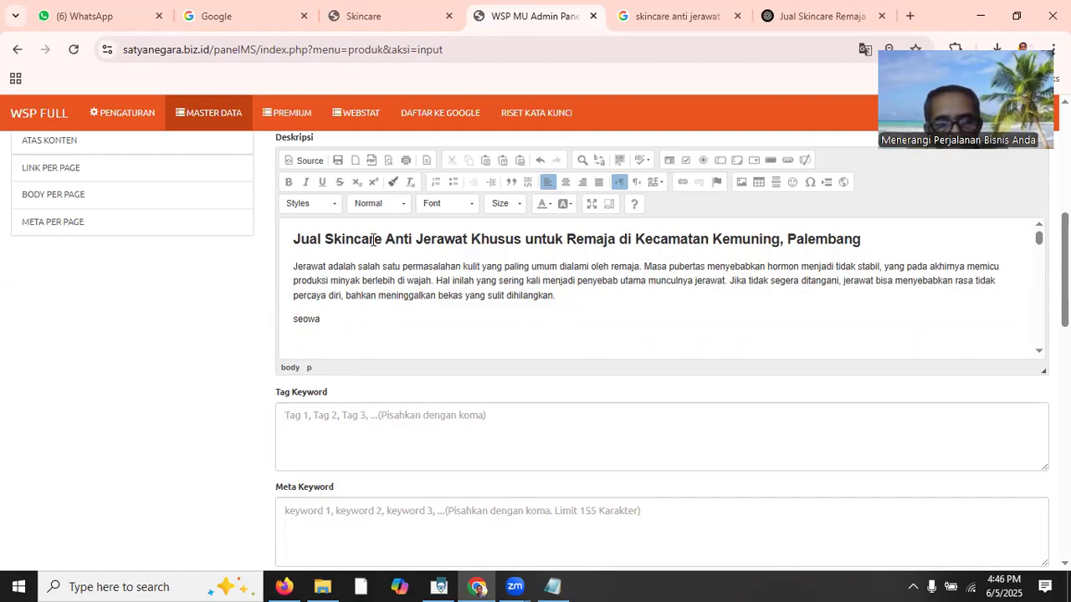
left_click(372, 240)
left_click_drag(301, 240, 362, 240)
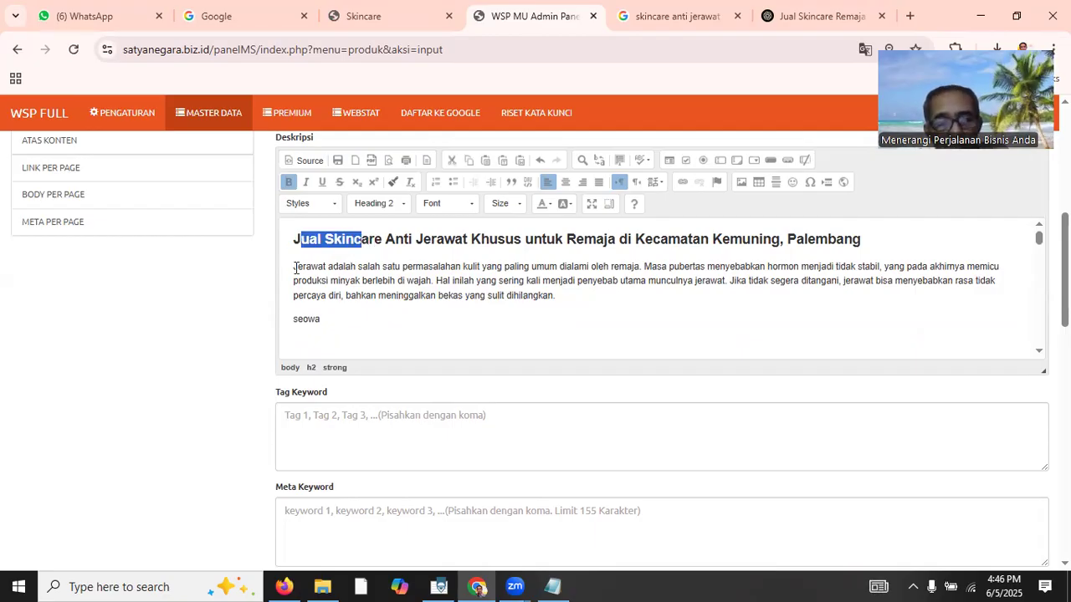
left_click_drag(296, 268, 563, 282)
left_click(336, 320)
left_click_drag(335, 318, 282, 320)
left_click(342, 324)
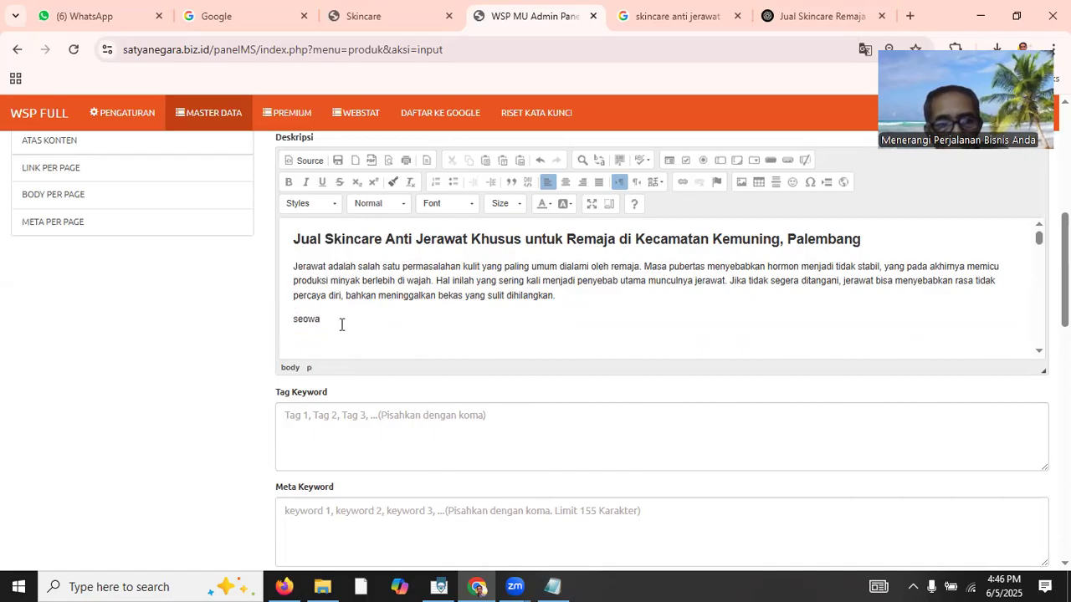
Replace the contact details and slogan under "Hubungi Kami Sekarang!" with the lines "seowa", "seodenai" and "seobaca"
scroll(341, 325, "down", 10)
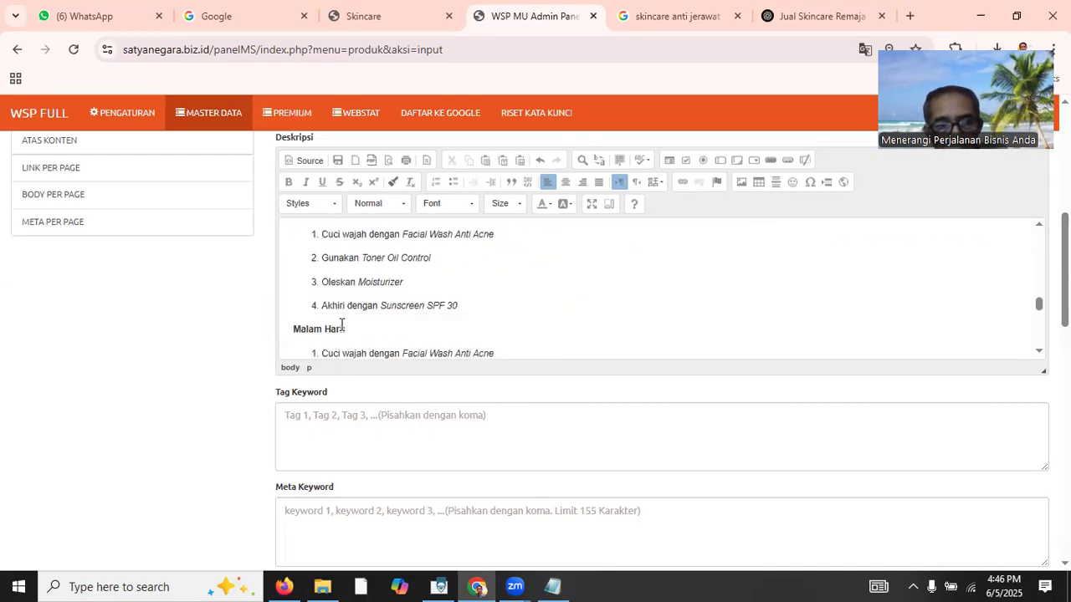
scroll(341, 325, "down", 5)
left_click_drag(293, 240, 655, 332)
left_click(655, 332)
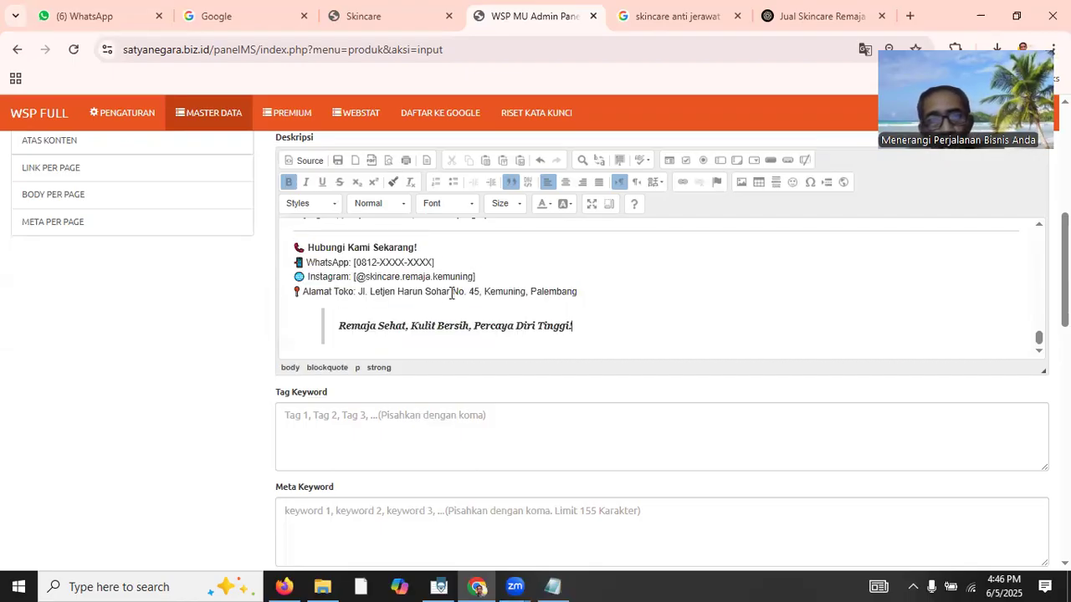
left_click_drag(295, 259, 600, 332)
key("Delete")
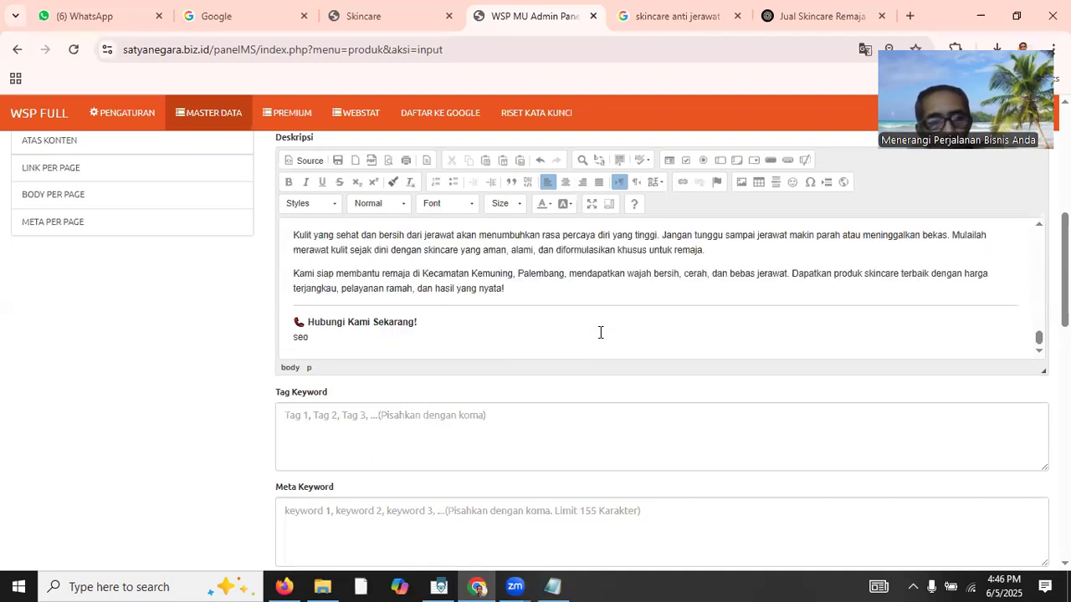
key("Return")
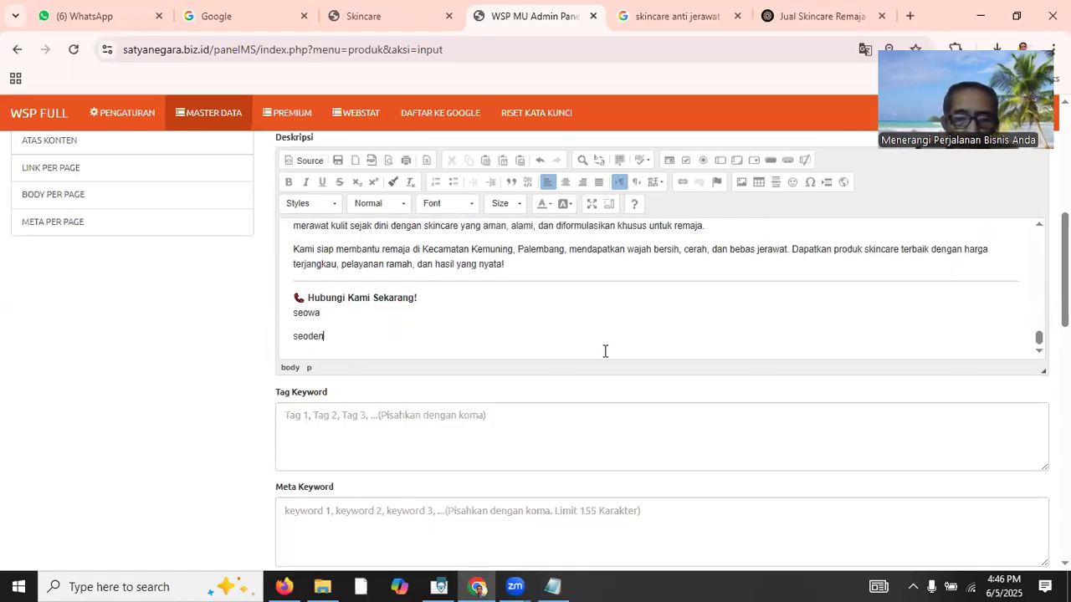
type("seodenai")
key("Return")
type("seobad")
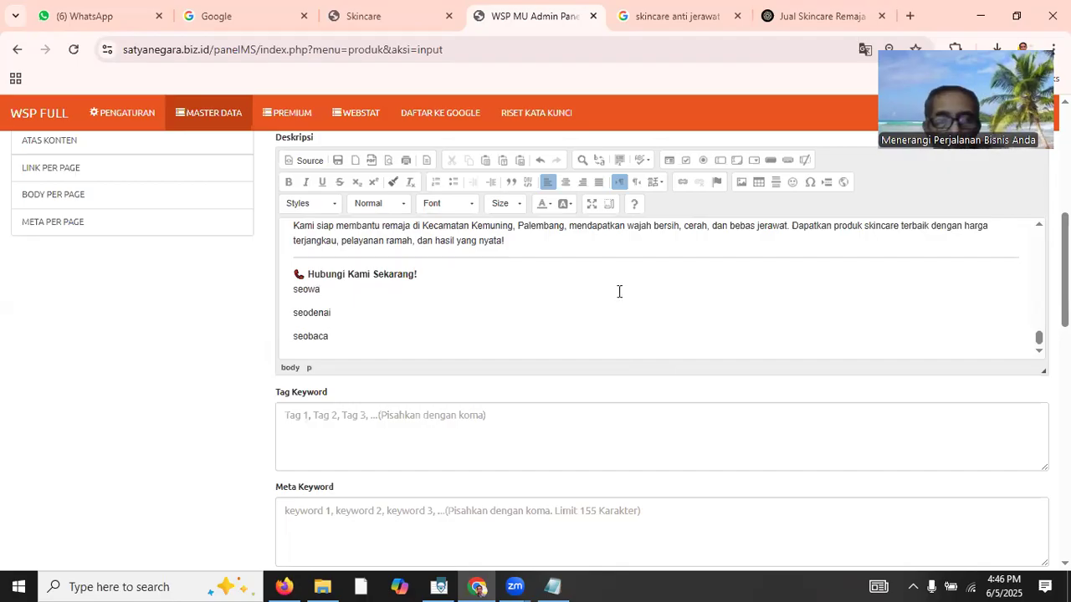
Copy the product name from the first Nama Produk line into the Tag Keyword and Meta Keyword fields
scroll(619, 291, "up", 2)
left_click(422, 450)
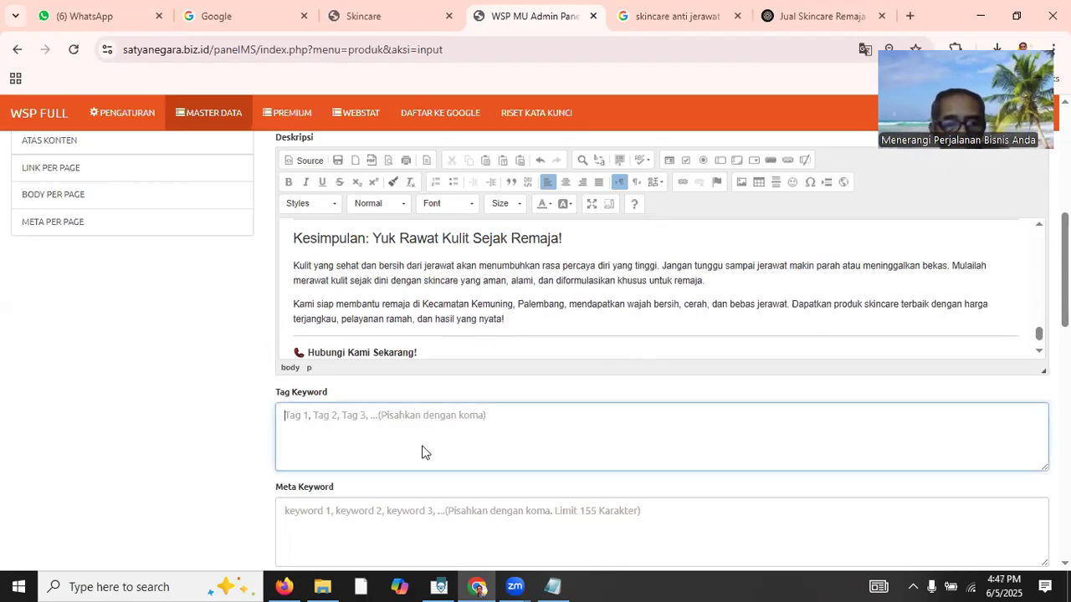
scroll(415, 449, "up", 10)
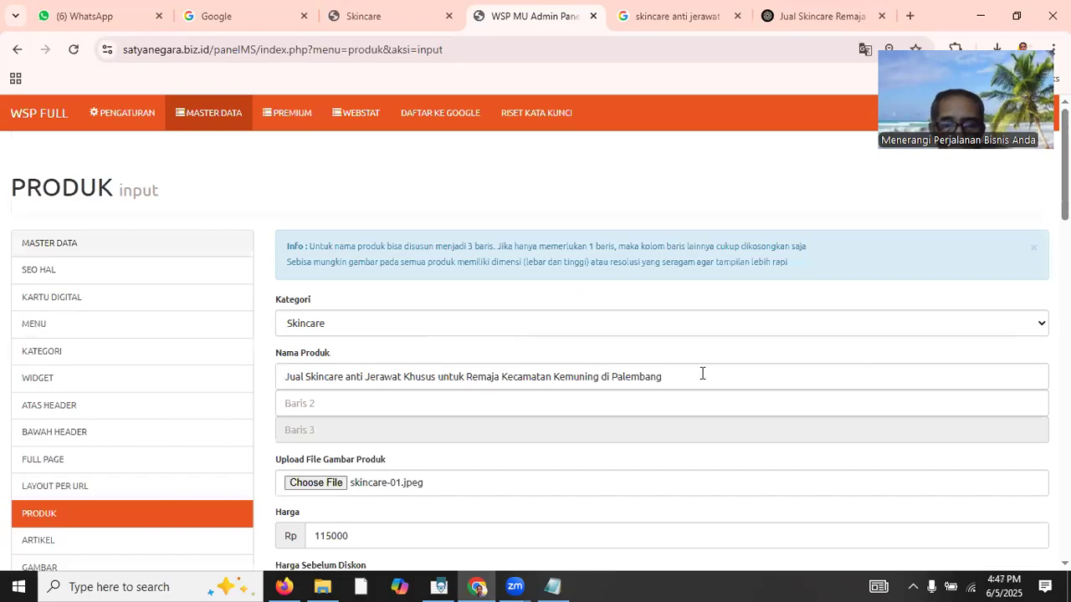
left_click_drag(700, 374, 256, 385)
key("ctrl+c")
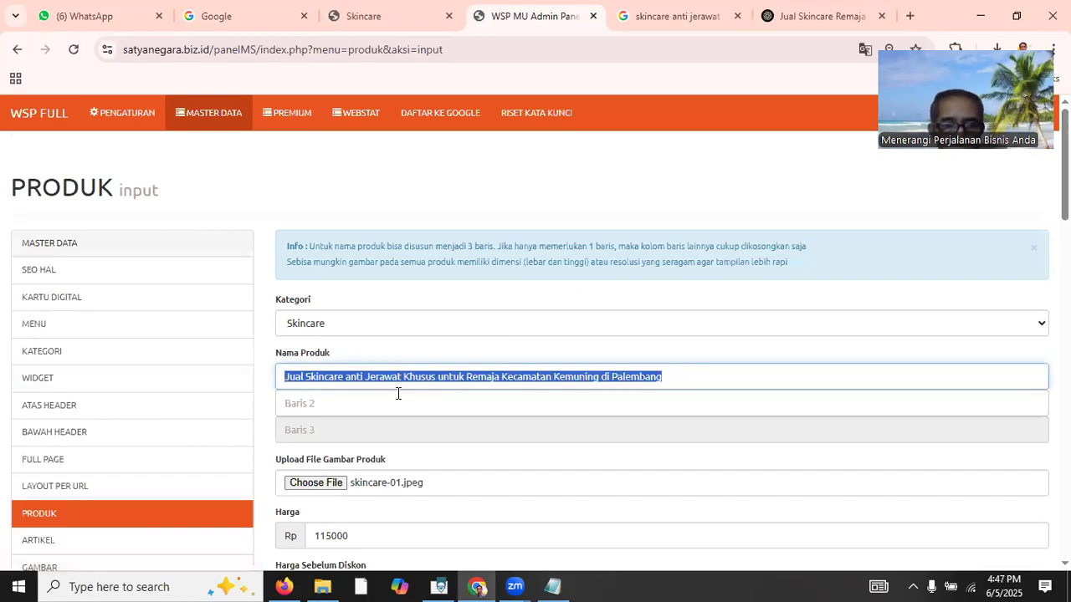
scroll(399, 393, "down", 10)
left_click(380, 314)
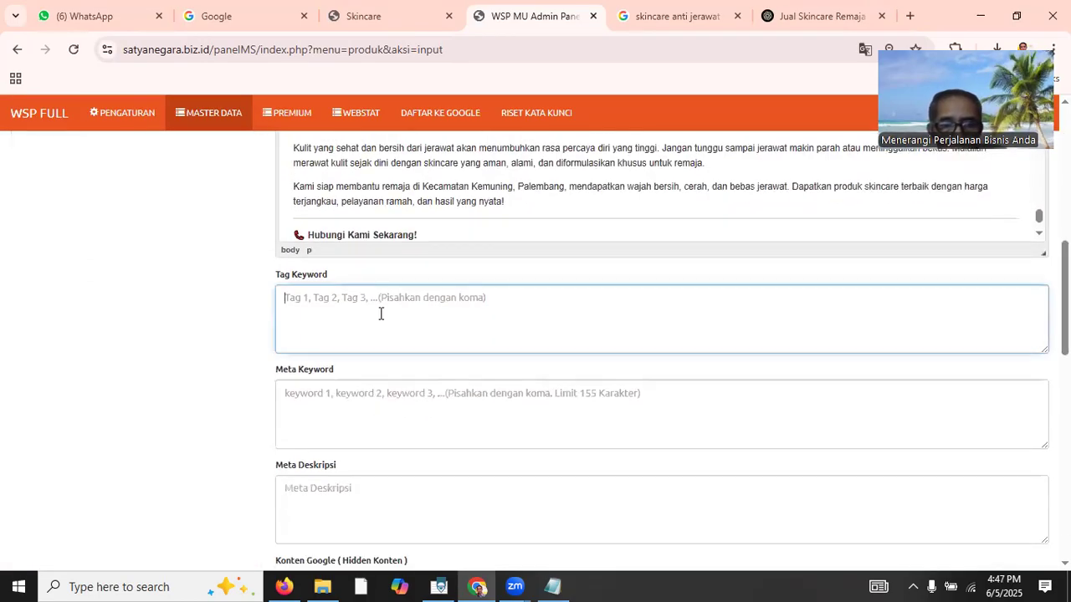
key("ctrl+v")
left_click(380, 400)
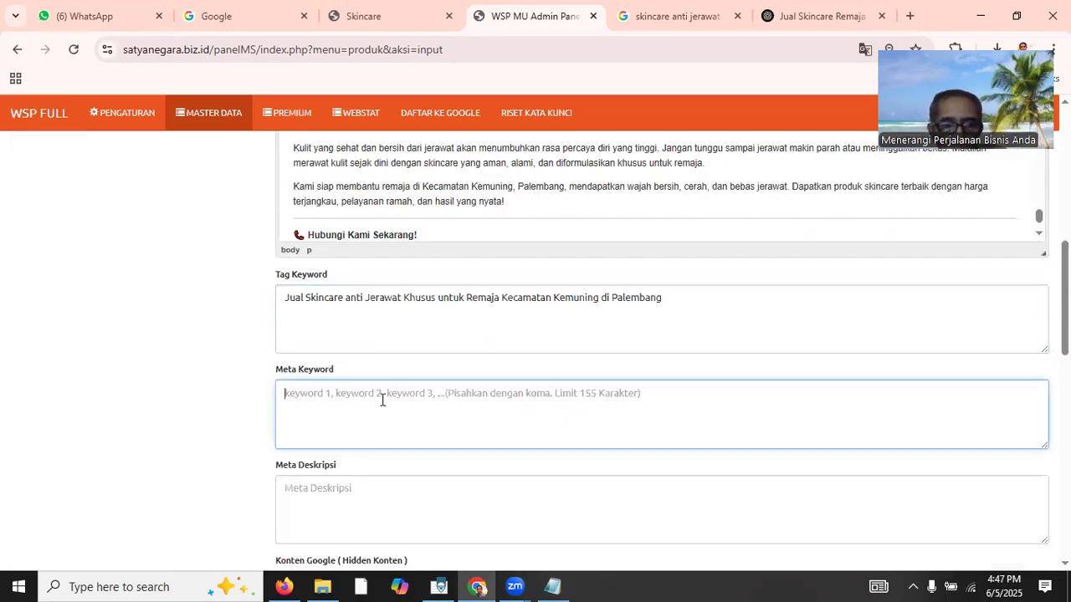
key("ctrl+v")
Switch to the ChatGPT conversation and submit the prompt "tolong buatkan saya meta deskripsi sebanyak 160 karakter" for the empty Meta Deskripsi field
scroll(382, 399, "down", 1)
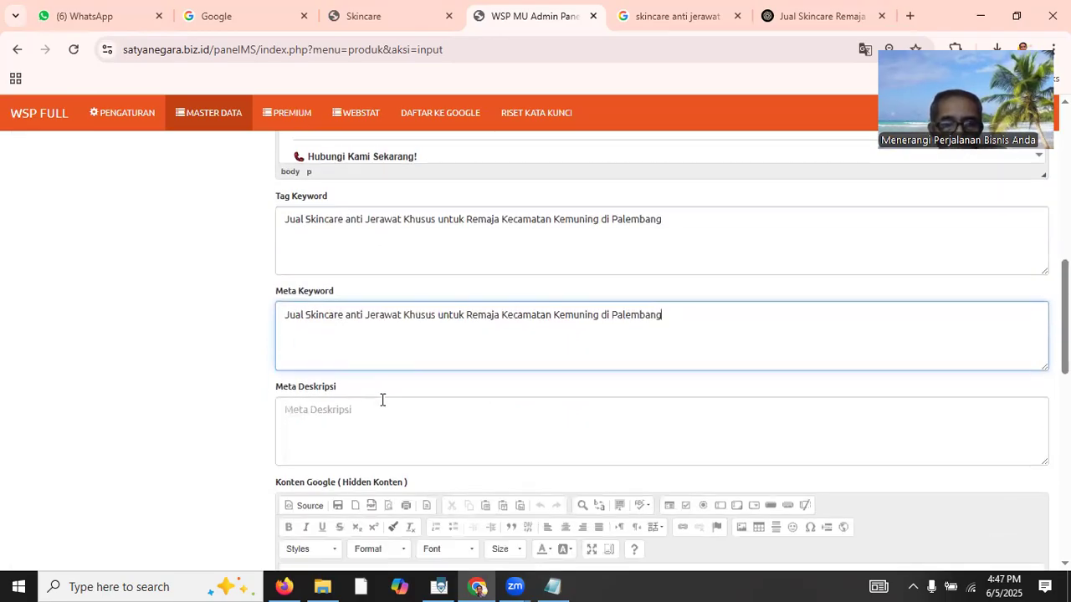
left_click(376, 403)
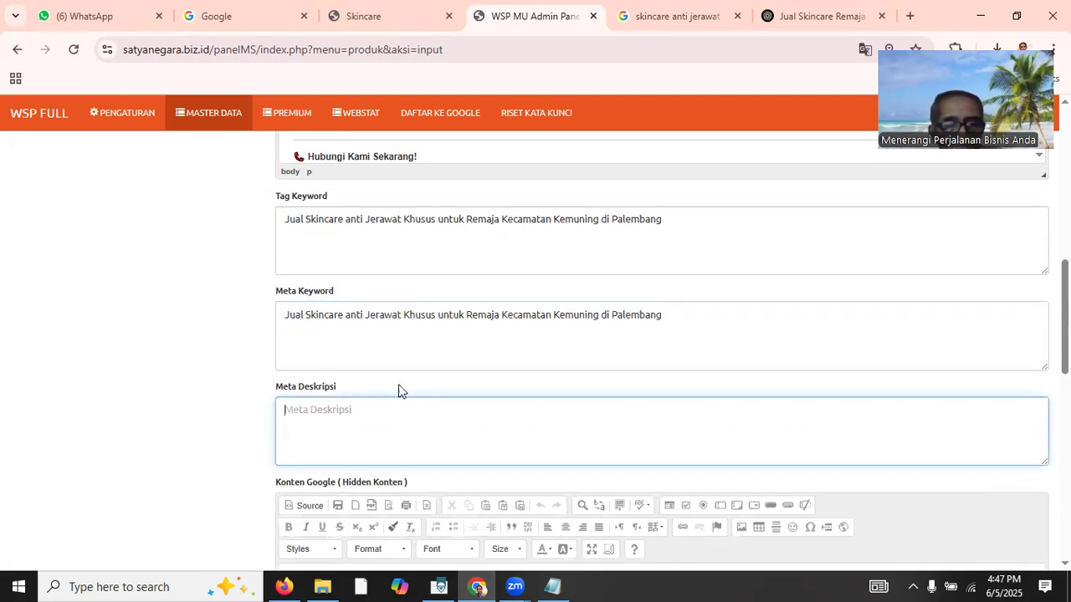
left_click(822, 18)
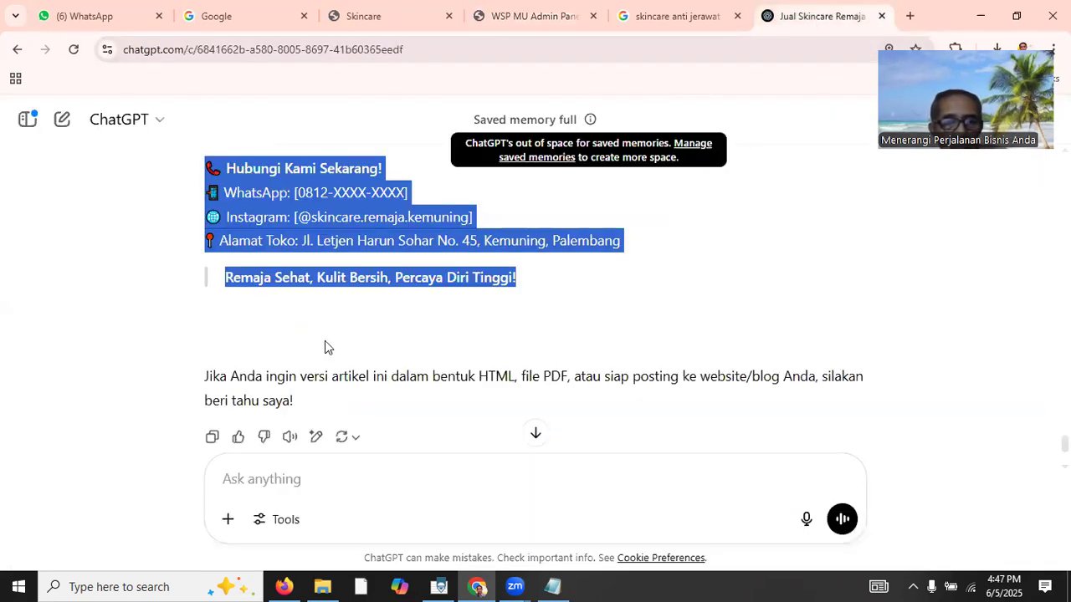
left_click(301, 491)
type("tolong buatkan saya ")
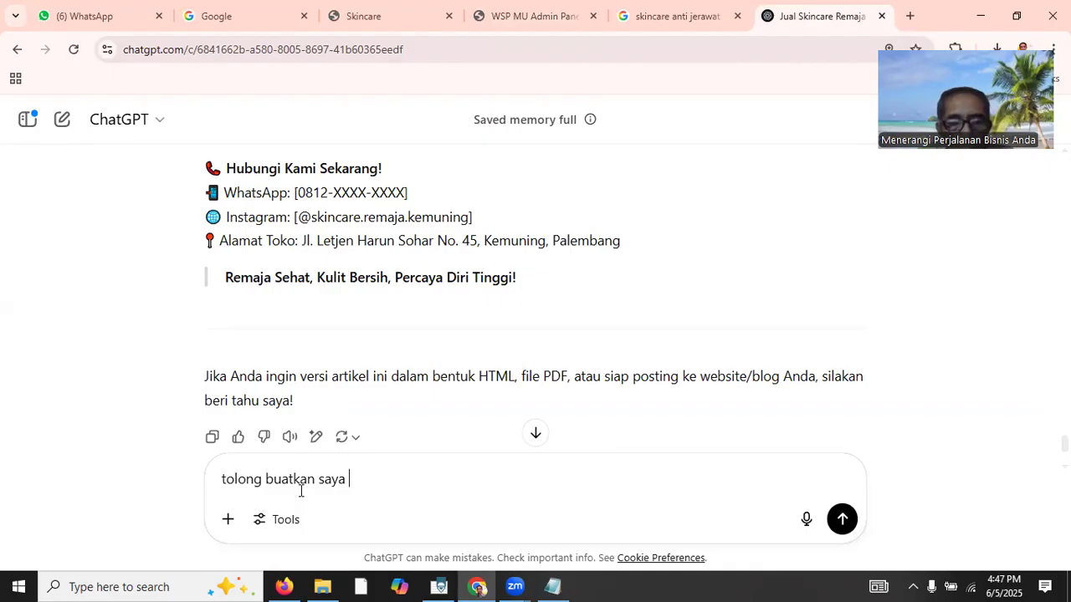
type("meta deskr")
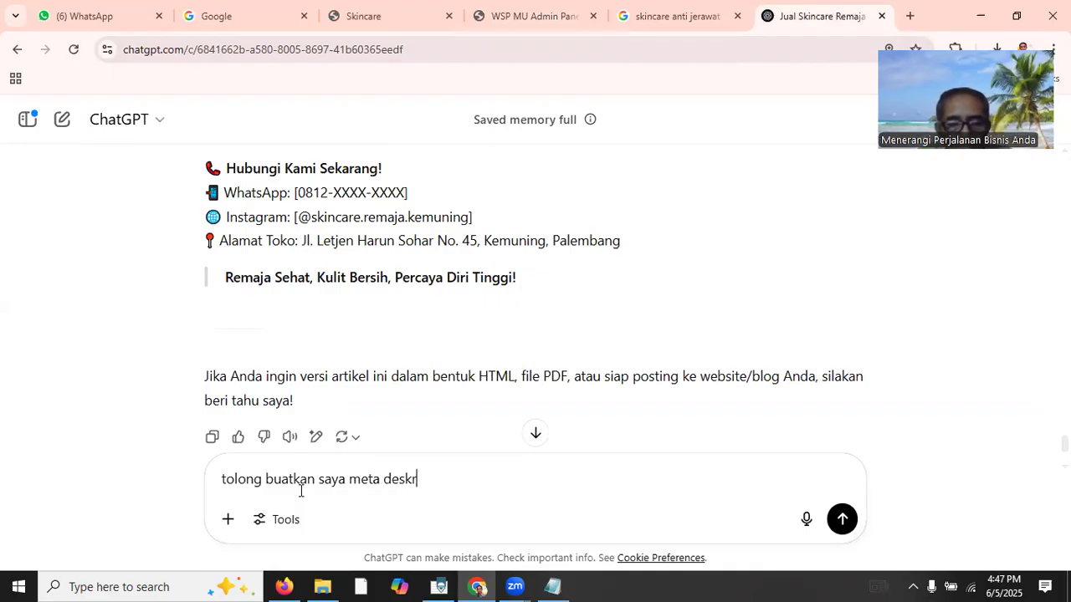
type("ipsi sena")
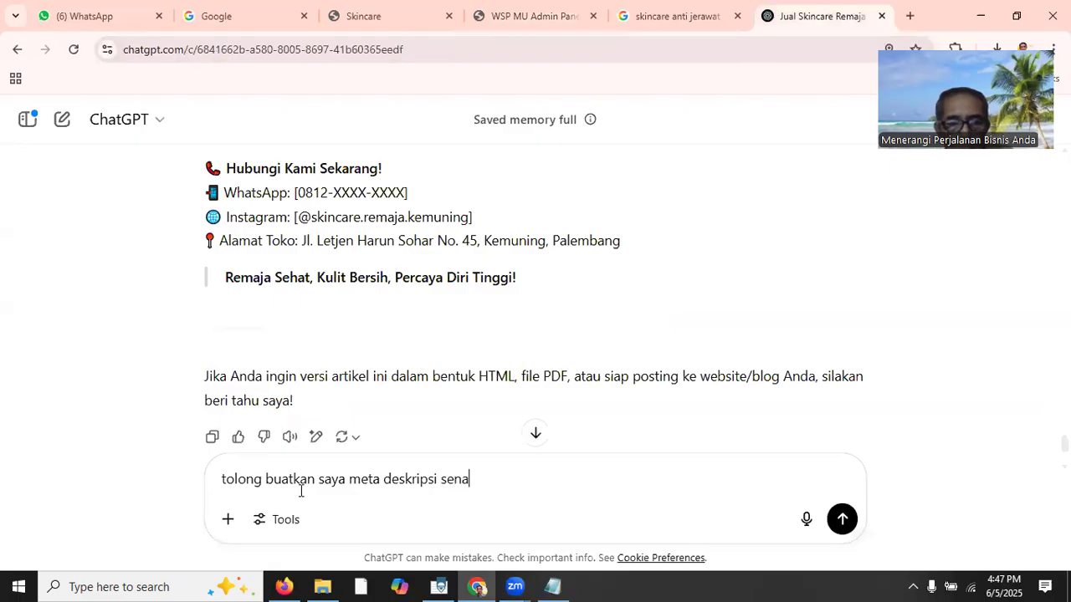
key("BackSpace")
key("BackSpace")
type("banyak")
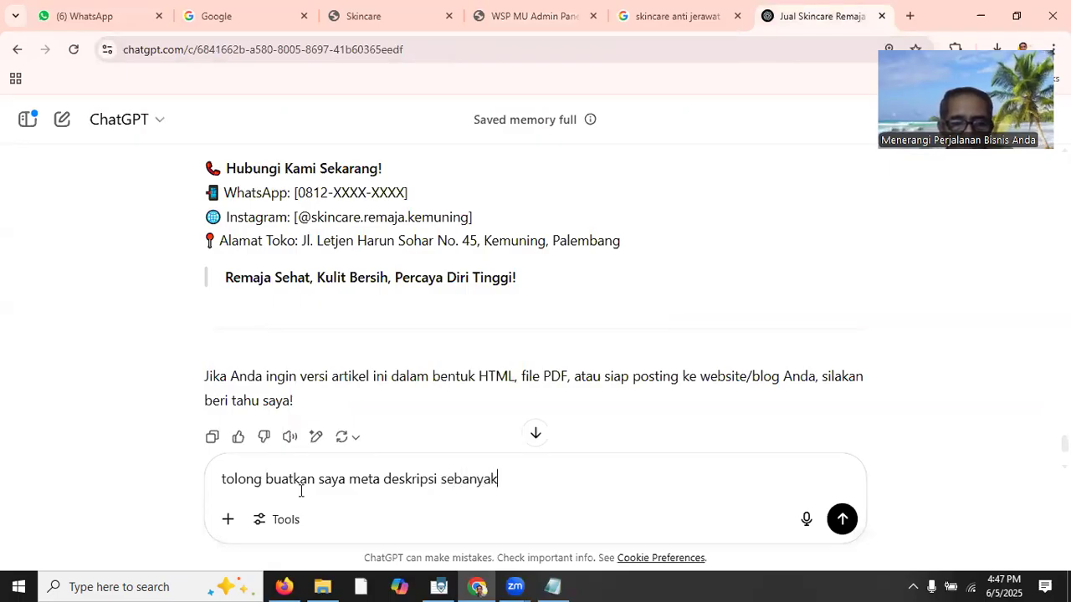
type(" 160 karak")
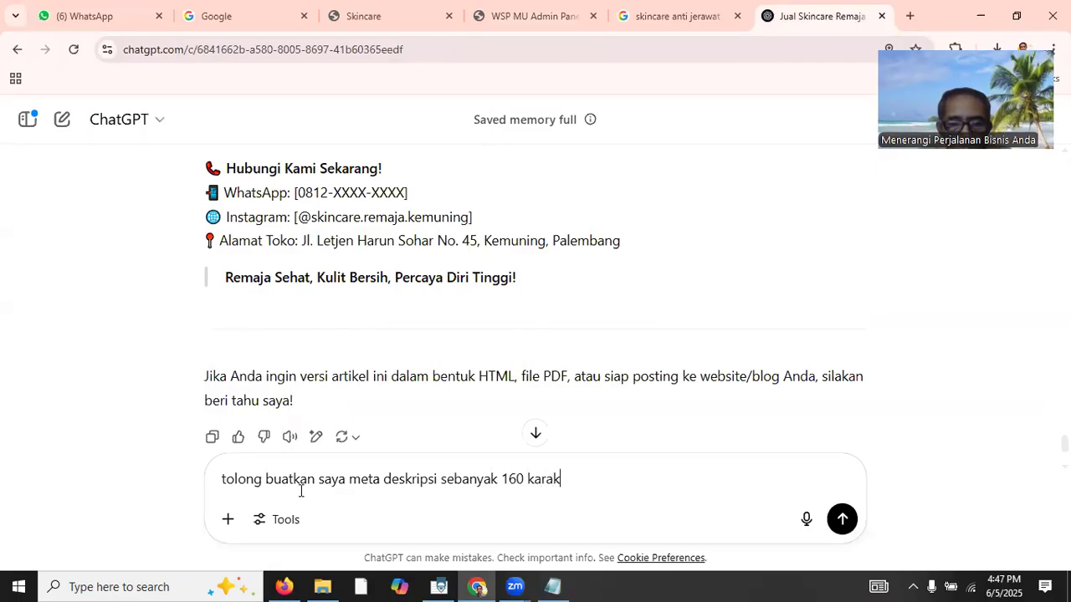
type("ter")
key("Return")
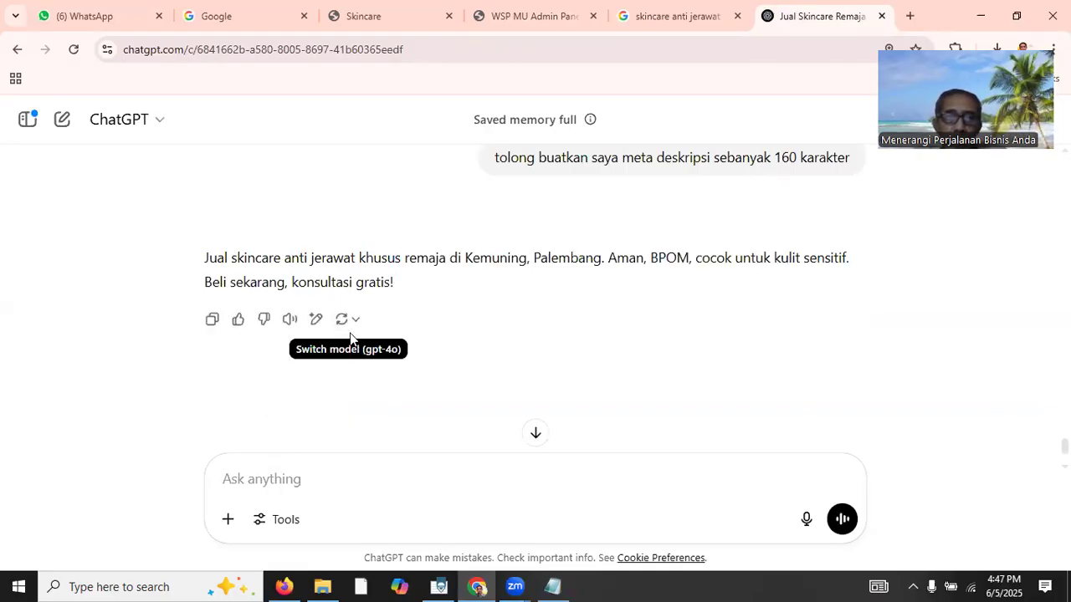
Copy ChatGPT's generated meta description into the product form's Meta Deskripsi field
left_click_drag(206, 259, 398, 300)
key("ctrl+c")
left_click(512, 15)
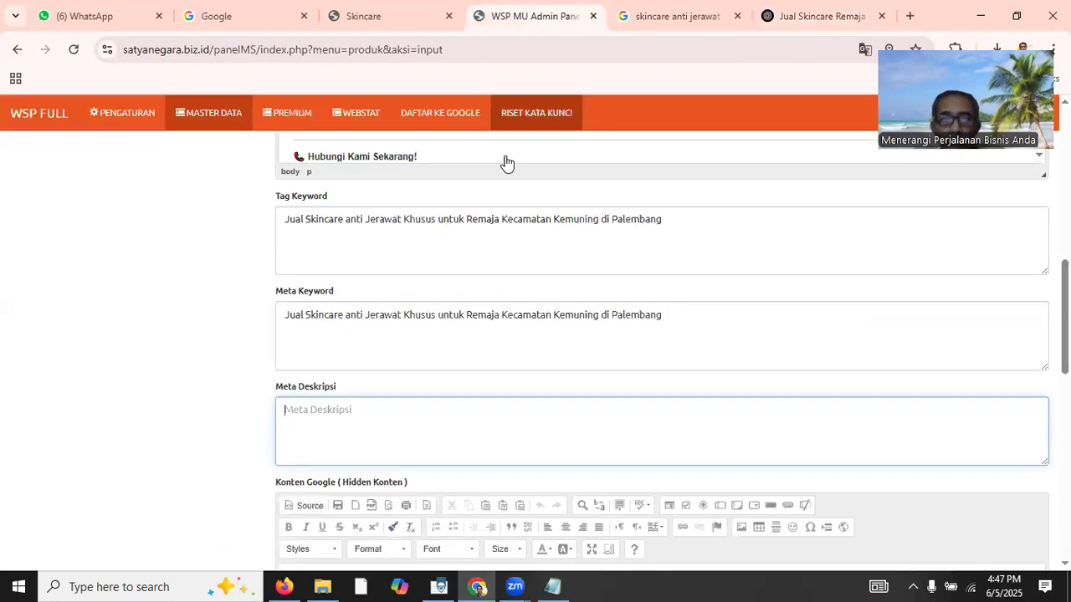
key("ctrl+v")
Copy the Meta Keyword text into the Konten Google (Hidden Konten) editor
scroll(377, 420, "down", 1)
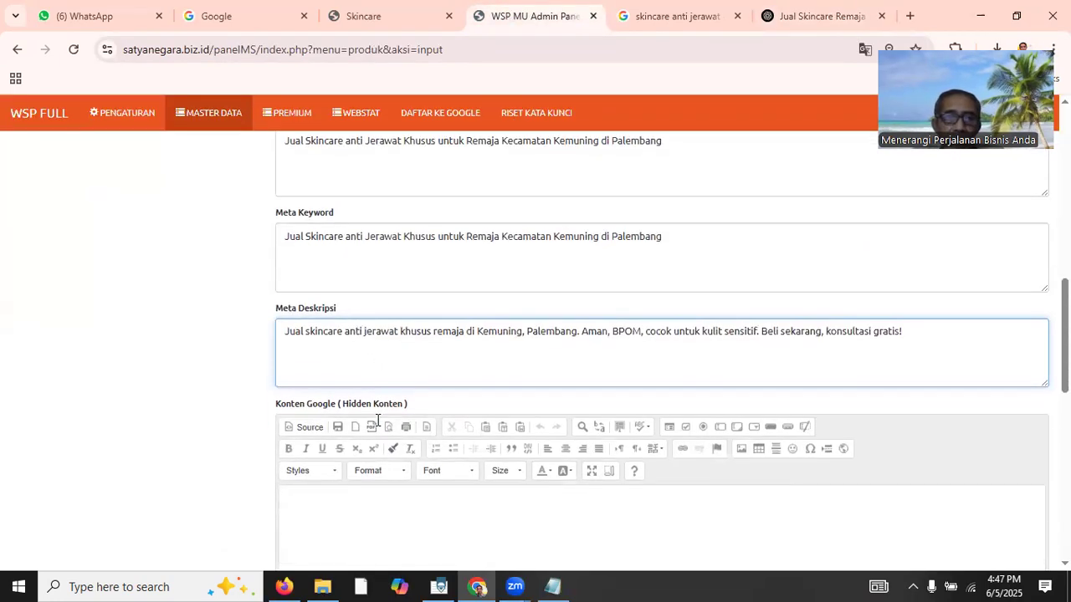
left_click_drag(676, 236, 277, 239)
key("ctrl+c")
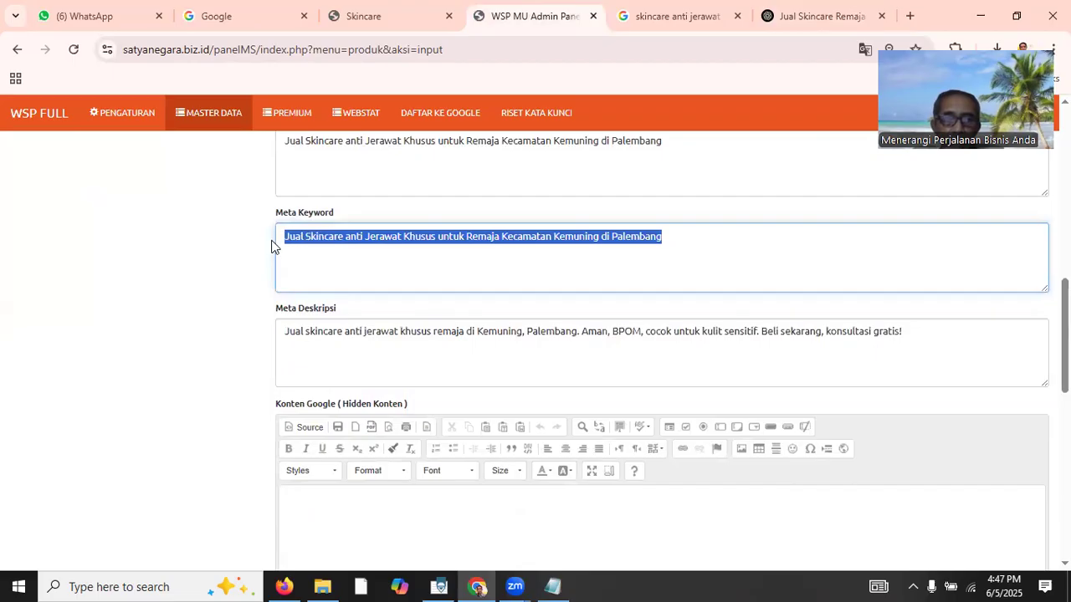
scroll(388, 410, "down", 1)
scroll(393, 393, "down", 1)
left_click(404, 357)
key("ctrl+v")
Check the product's "Ditampilkan di HOME?" option and view the public site's home page with its latest products
scroll(402, 364, "down", 2)
scroll(402, 366, "down", 1)
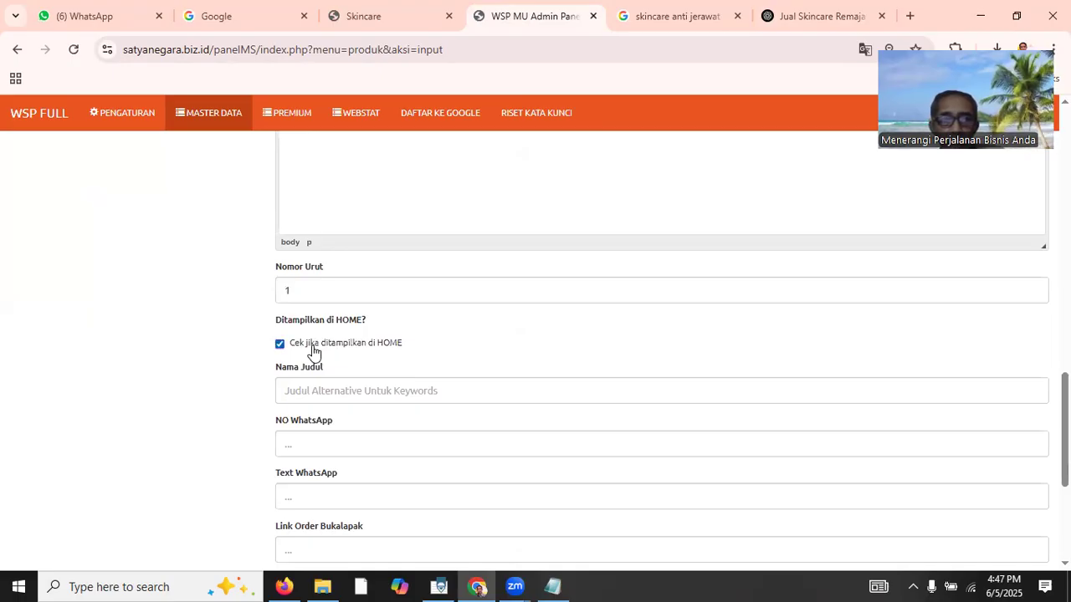
left_click(387, 20)
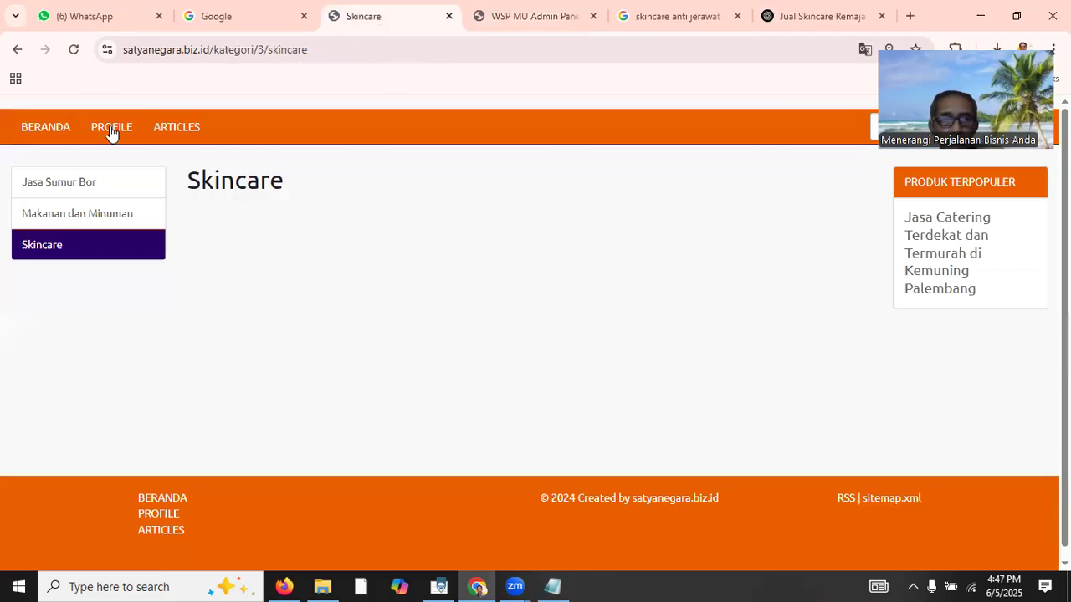
left_click(55, 137)
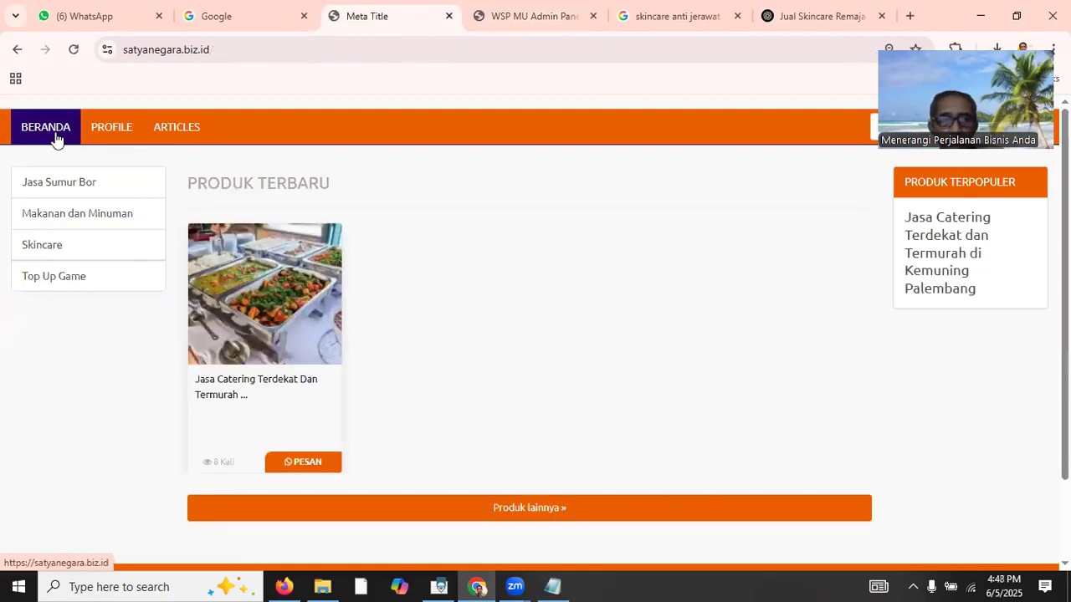
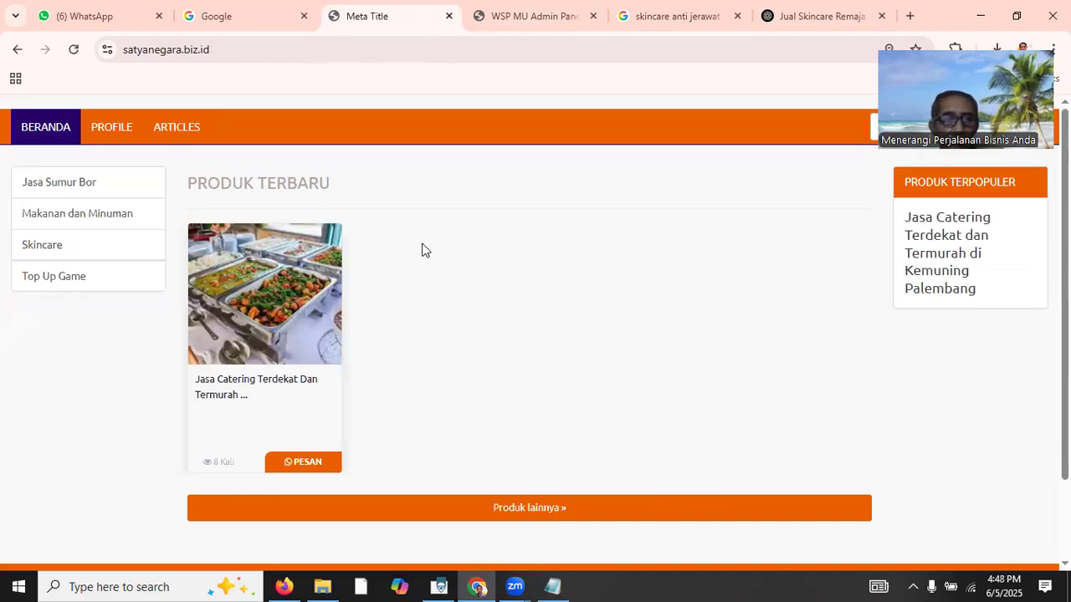
View the public site's Makanan dan Minuman category and home page, and recheck the product form's "Ditampilkan di HOME?" option
left_click(52, 219)
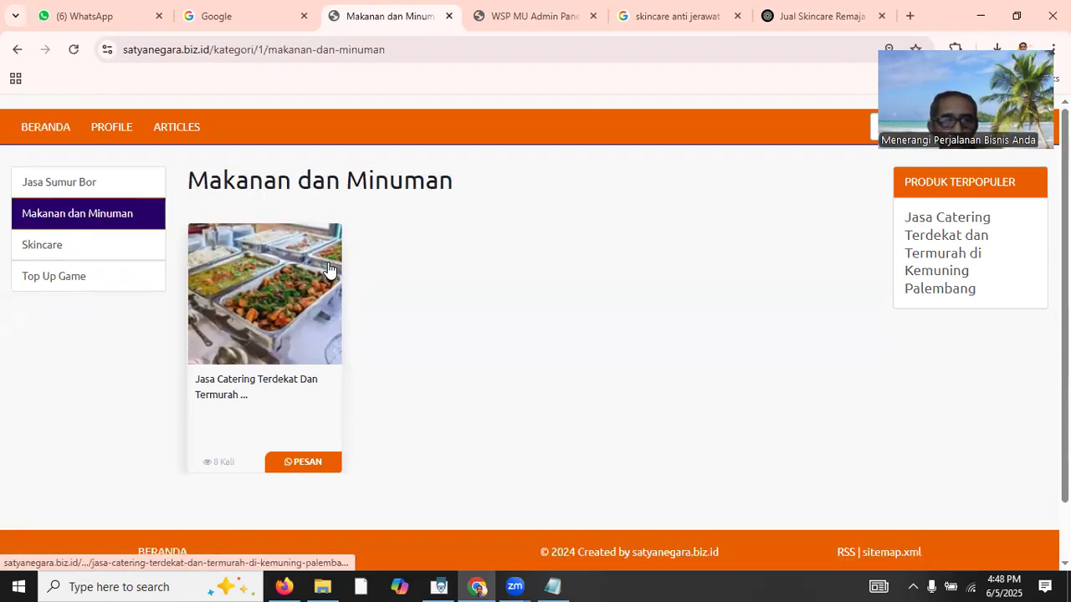
left_click(60, 136)
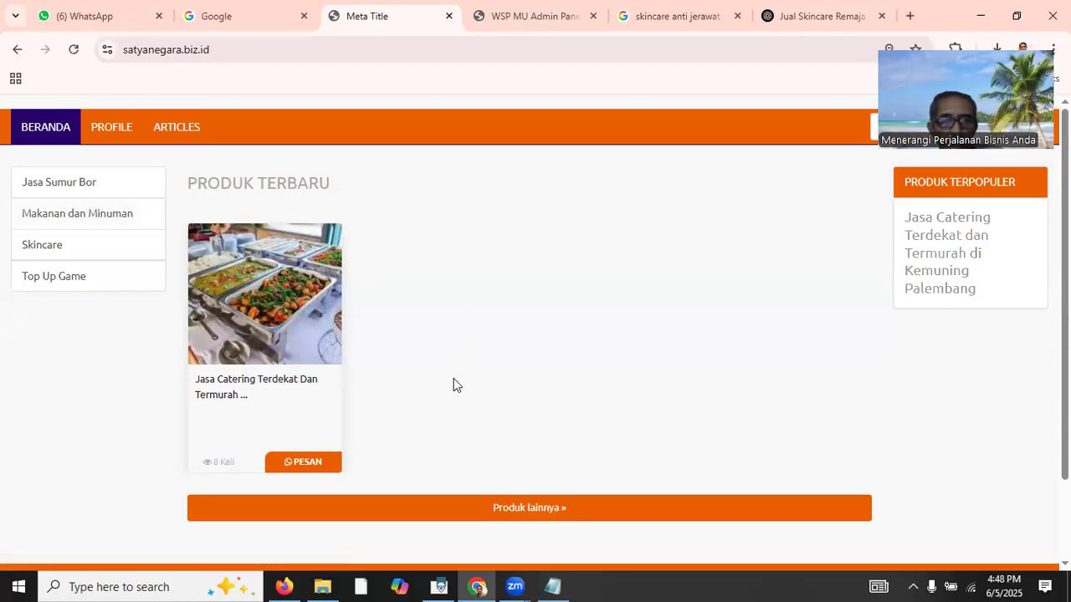
left_click(514, 16)
left_click(280, 345)
left_click(280, 345)
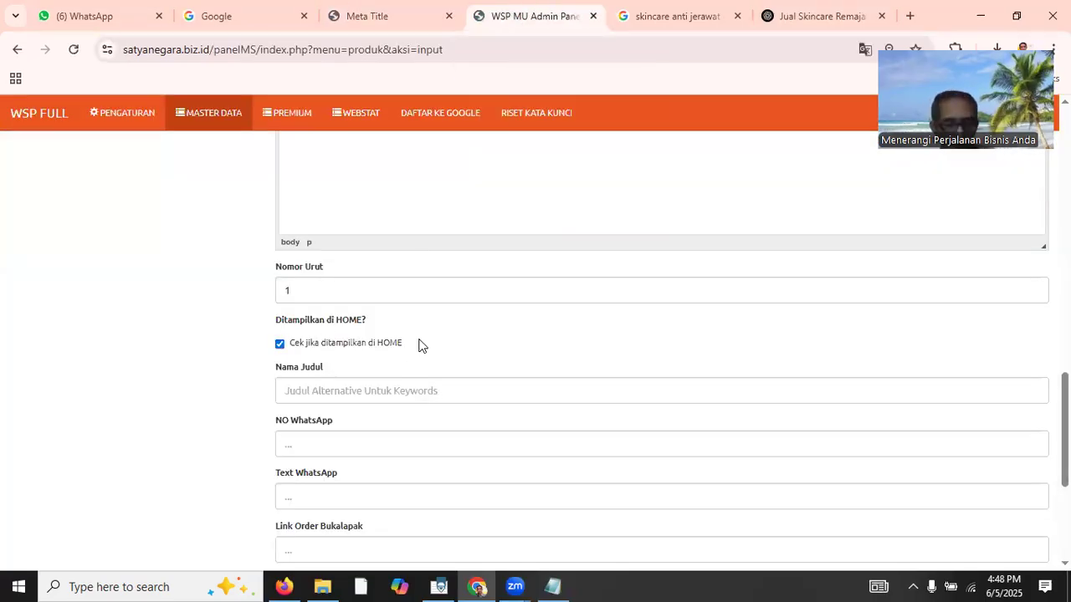
Fill in Nama Judul with "Harga Skincare anti Jerawat Khusus untuk Remaja Kecamatan Kemuning di Palembang"
left_click(395, 390)
type("Jual Skincare anti Jerawat Khusus untuk Remaja Kecamatan Kemuning di Palembang")
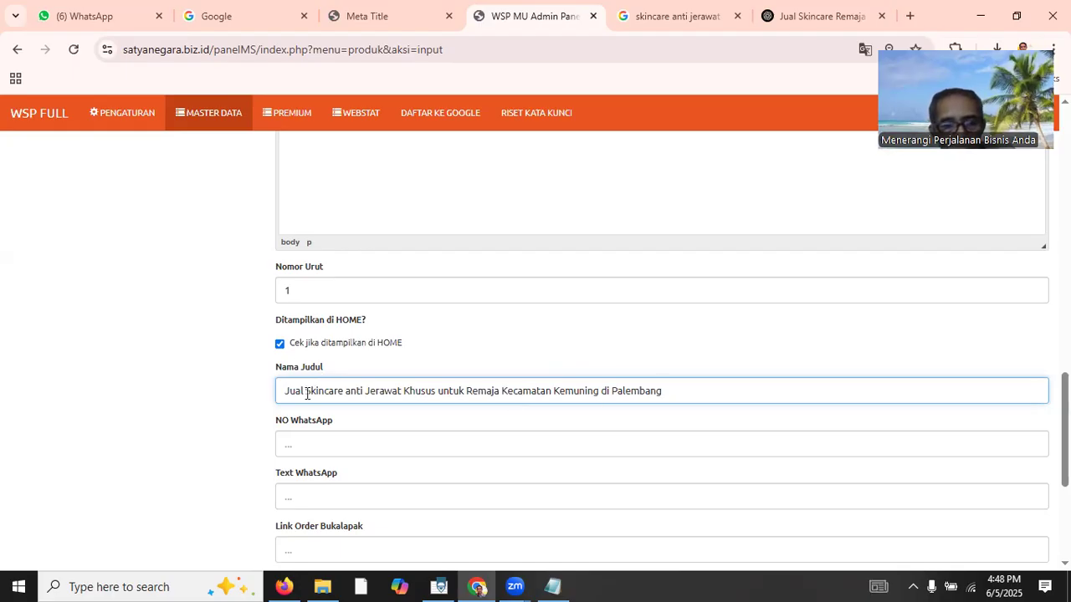
left_click_drag(304, 391, 278, 390)
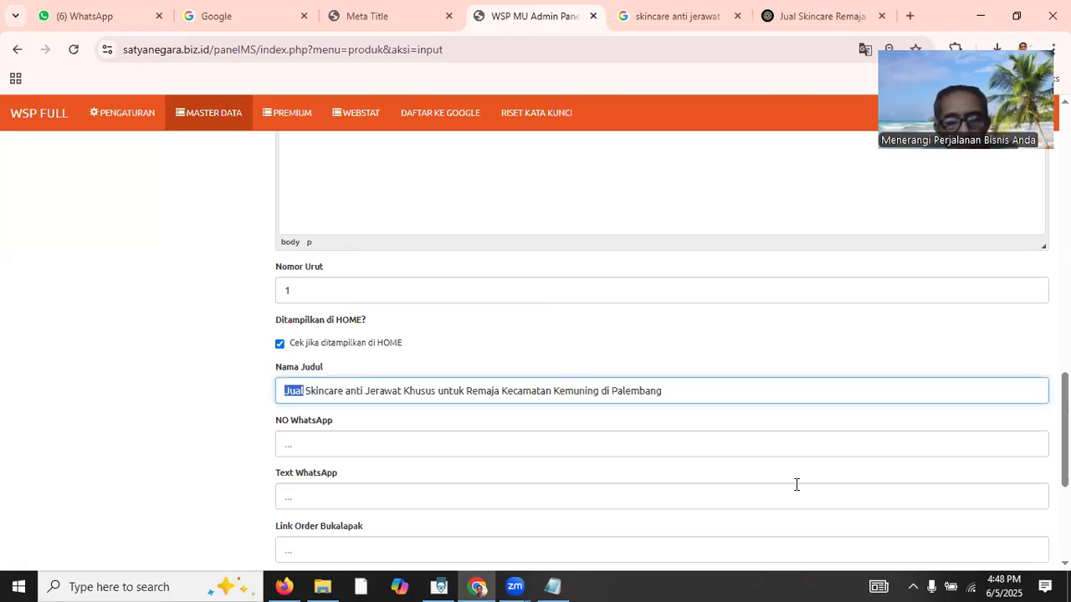
type("Harga")
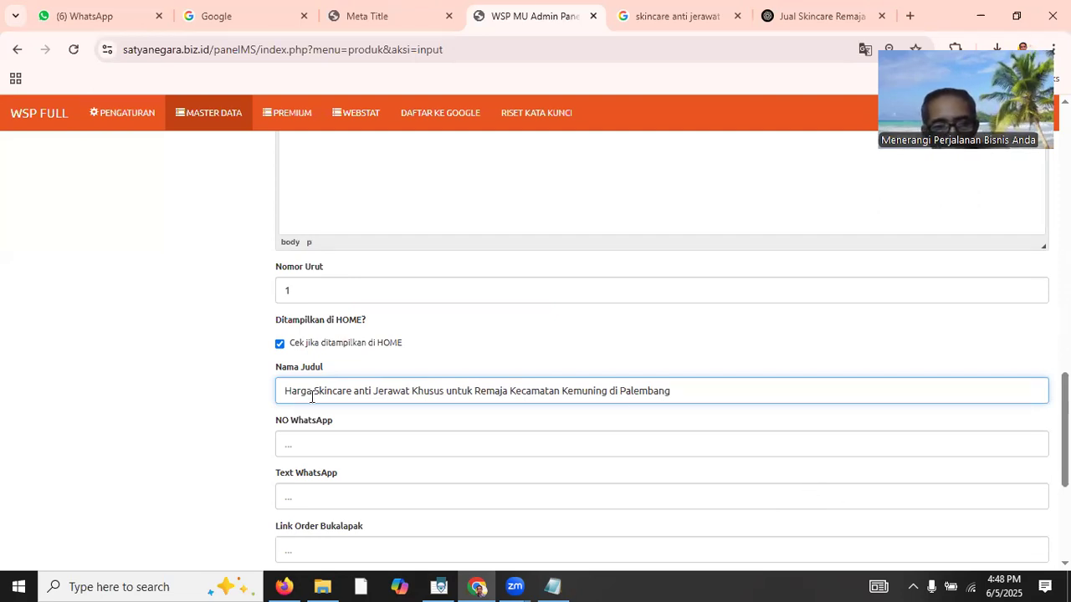
double_click(286, 395)
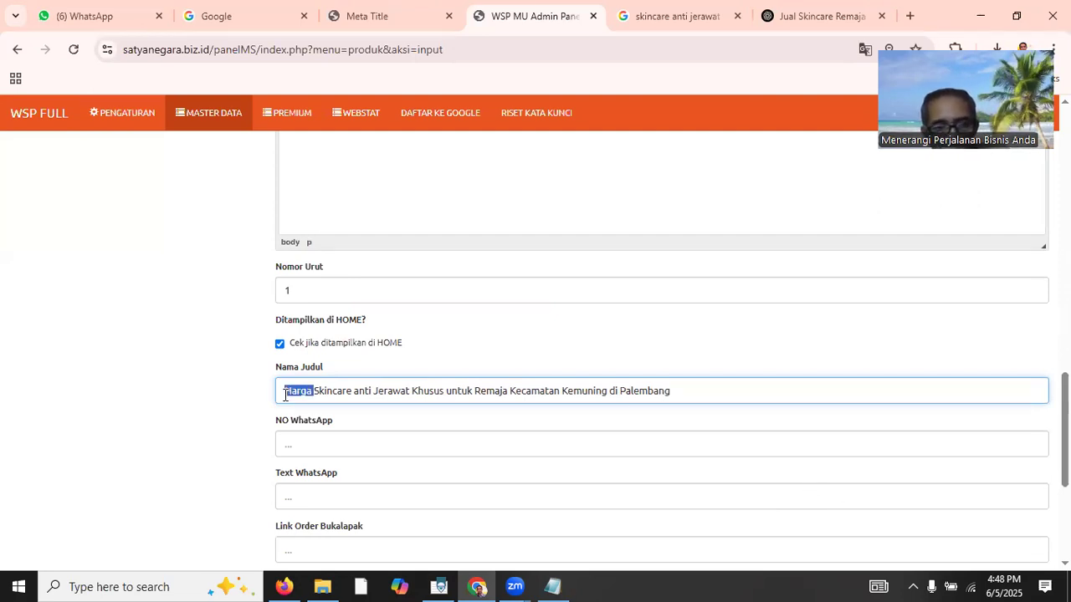
Fill in the NO WhatsApp field with the seller's saved phone number, including the country code 62
left_click(317, 444)
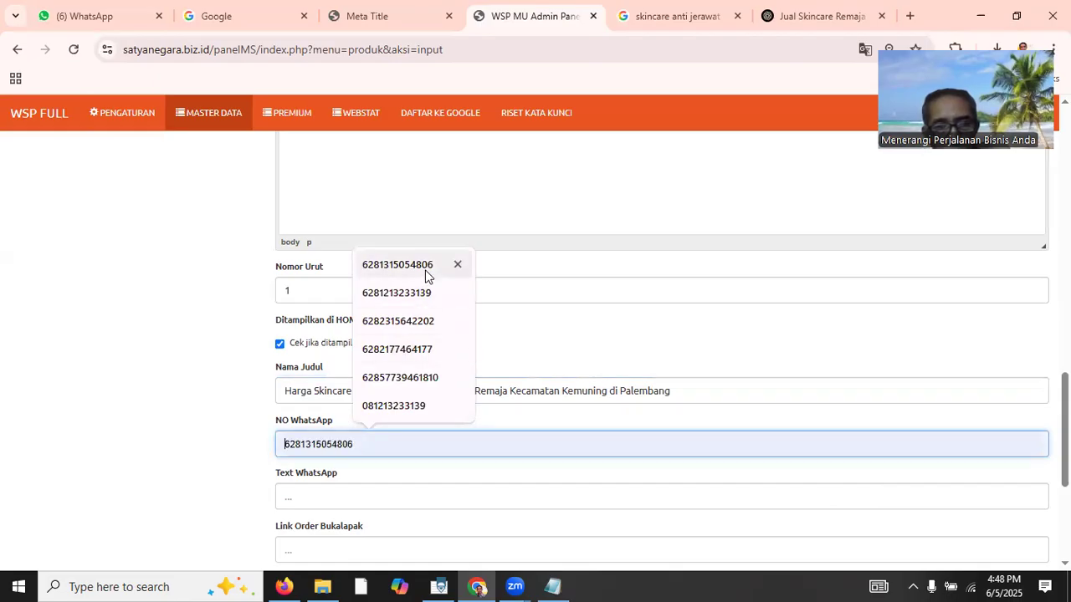
left_click(423, 294)
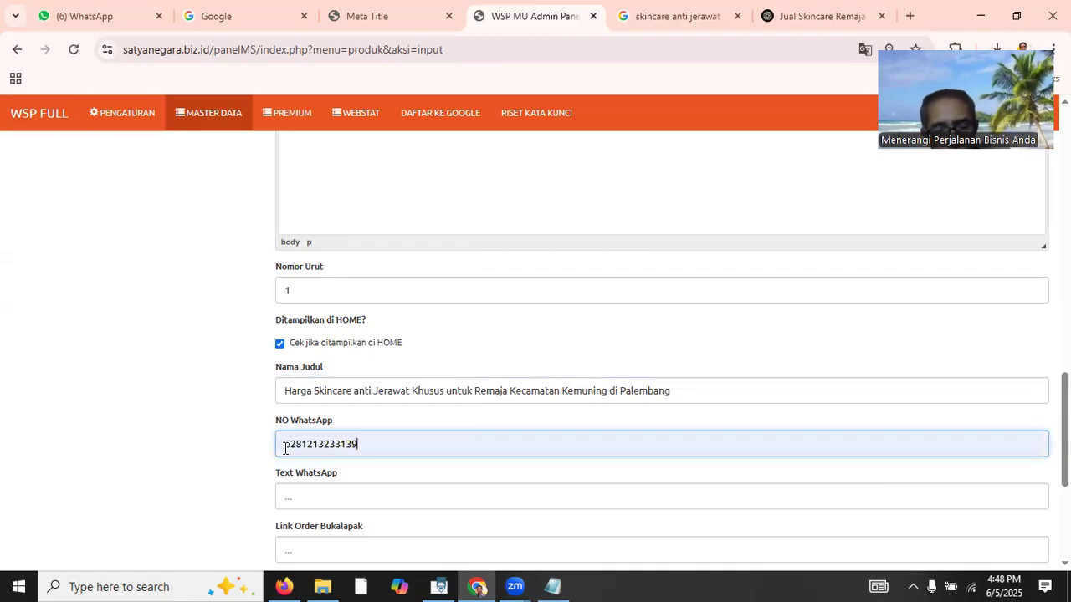
left_click_drag(297, 444, 279, 444)
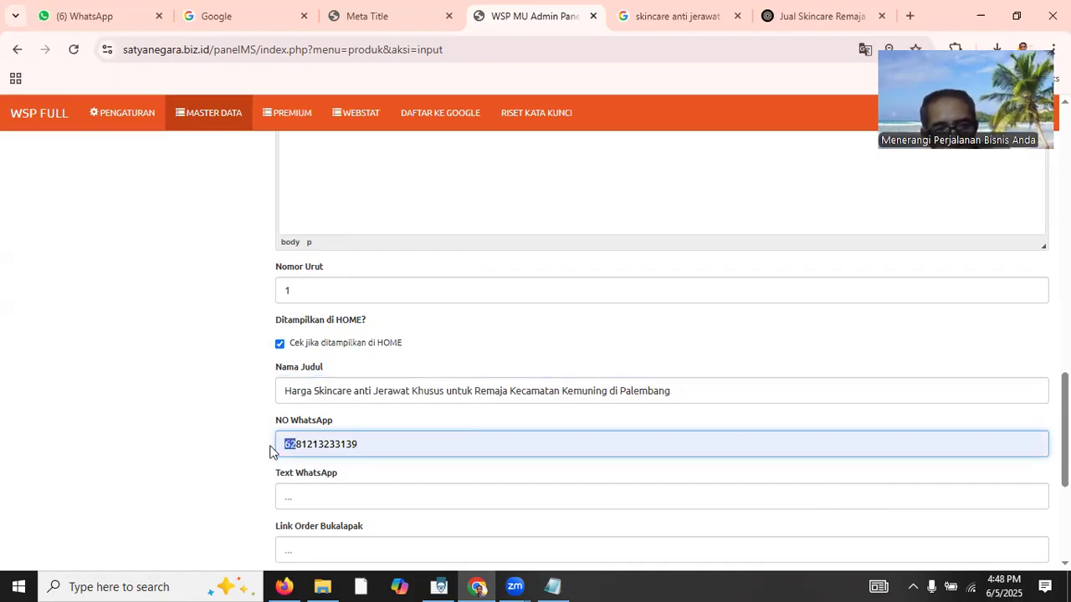
left_click(280, 444)
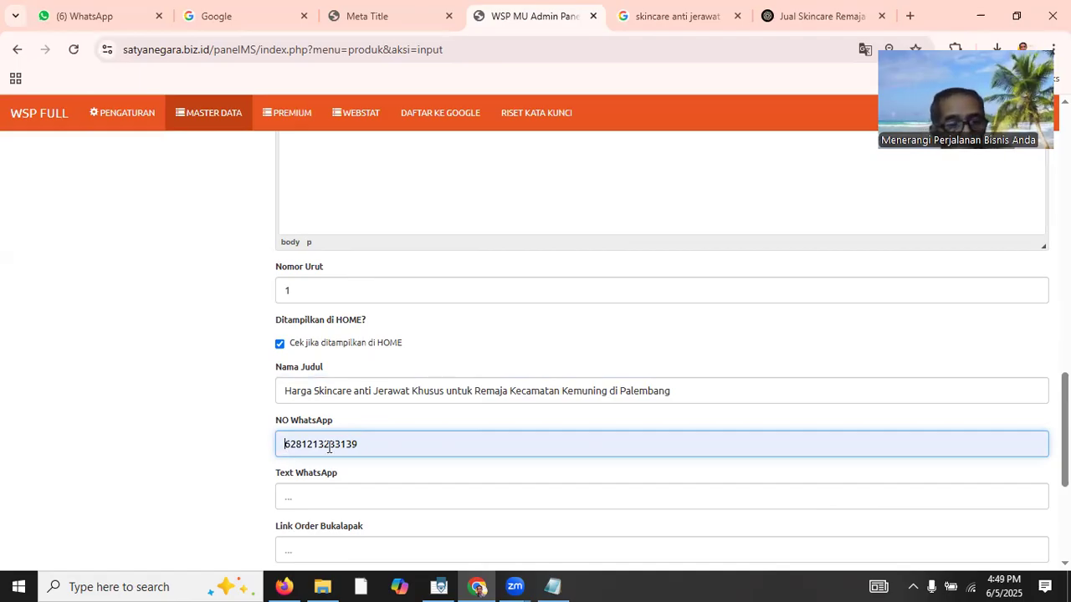
left_click_drag(285, 444, 350, 433)
left_click(369, 439)
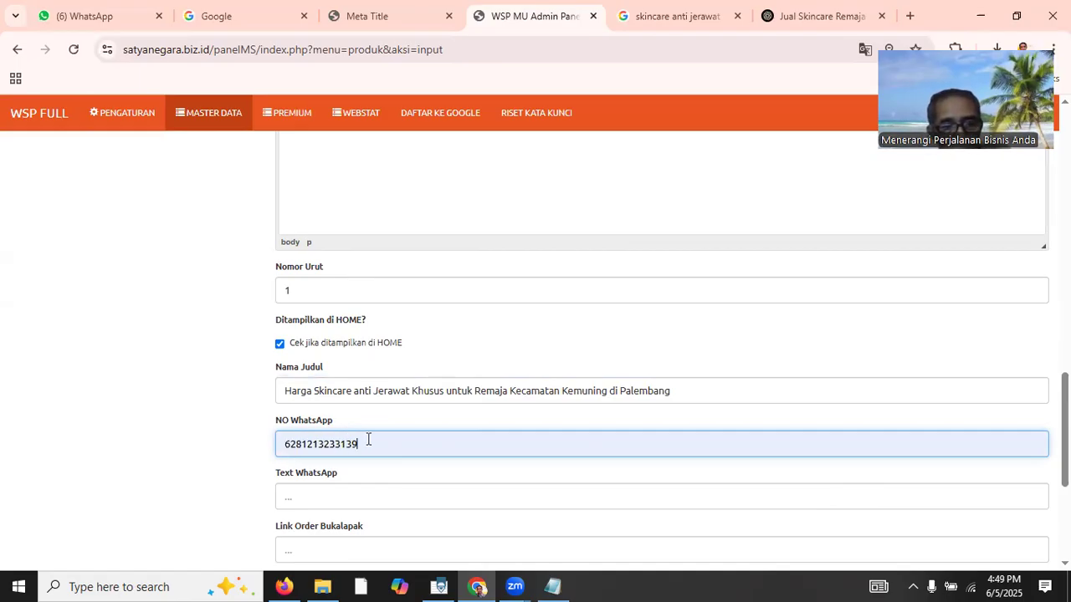
Set Text WhatsApp to "Hallo Ka, Saya berminat dengan Skincarenya, Mohon Info Selanjutnya" by adapting the saved Paket Umroh message
scroll(376, 464, "down", 2)
left_click(374, 421)
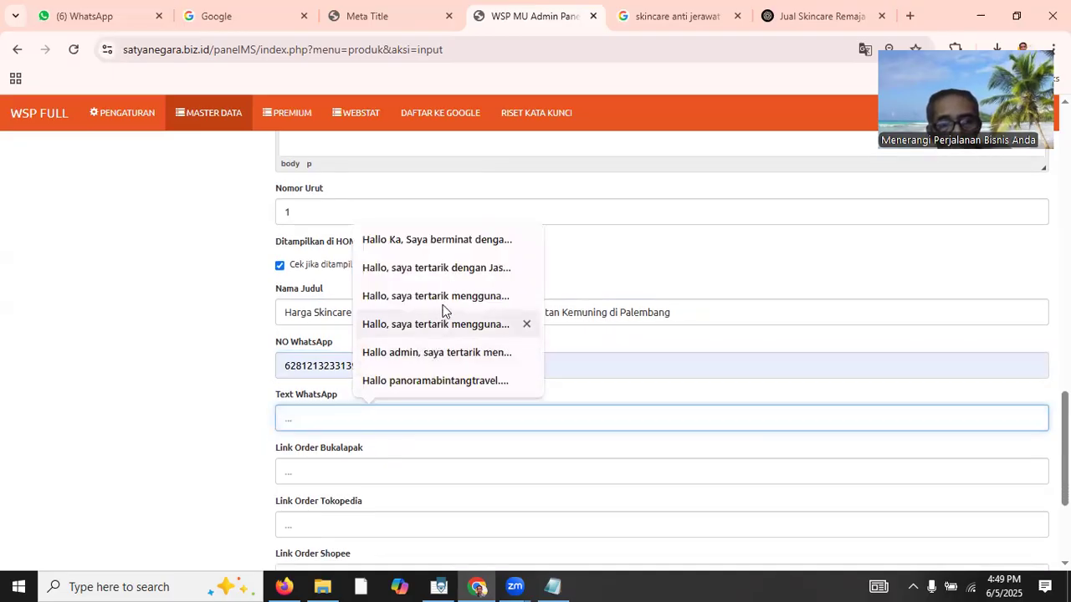
left_click(471, 240)
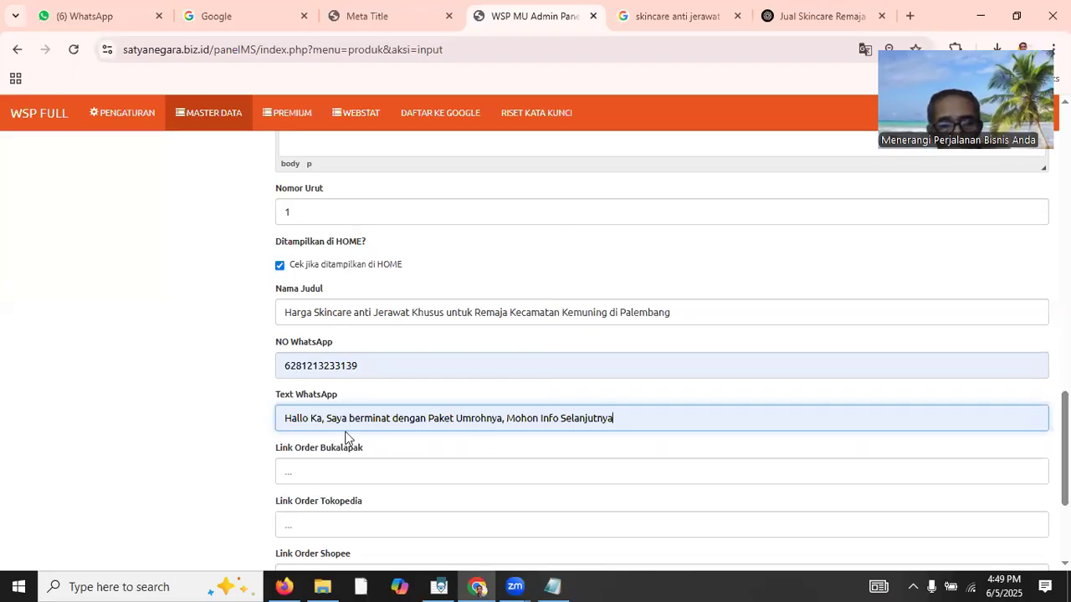
left_click(433, 419)
left_click_drag(429, 418, 487, 418)
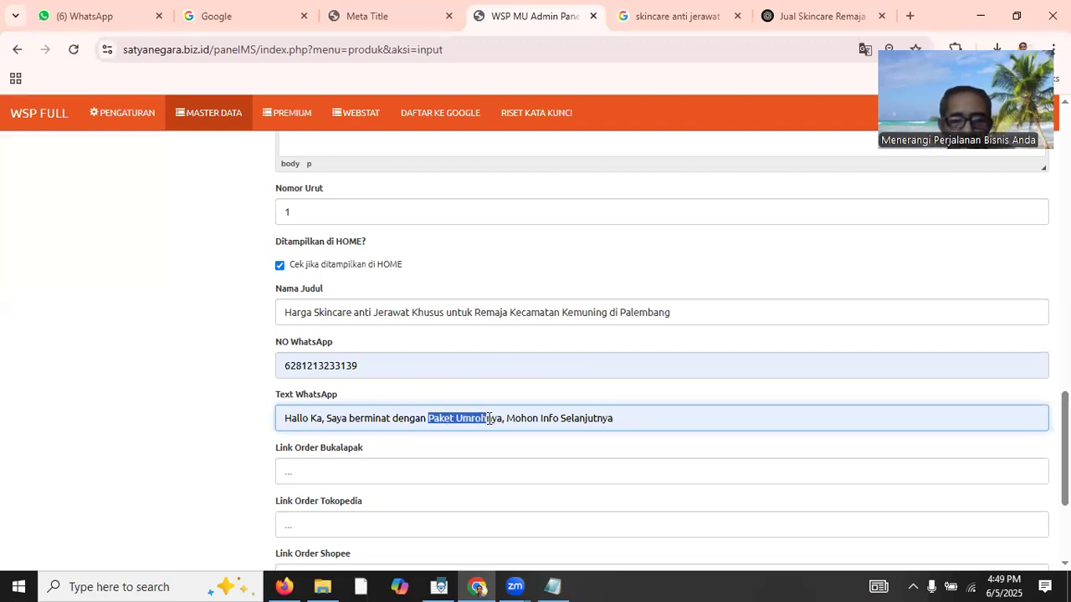
type("Skincare")
key("BackSpace")
type("e")
key("BackSpace")
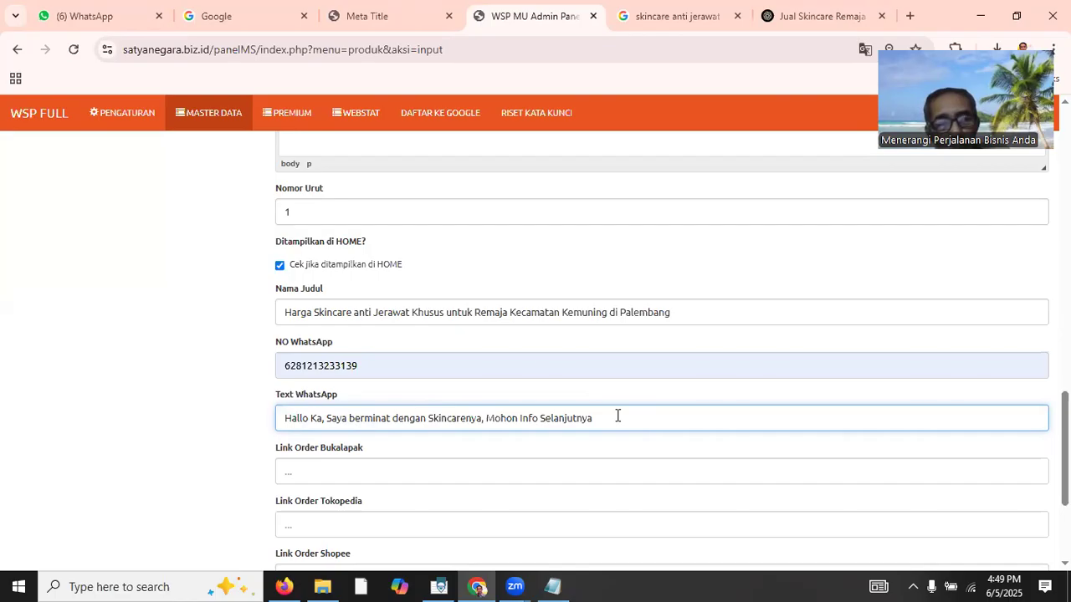
left_click_drag(617, 416, 246, 413)
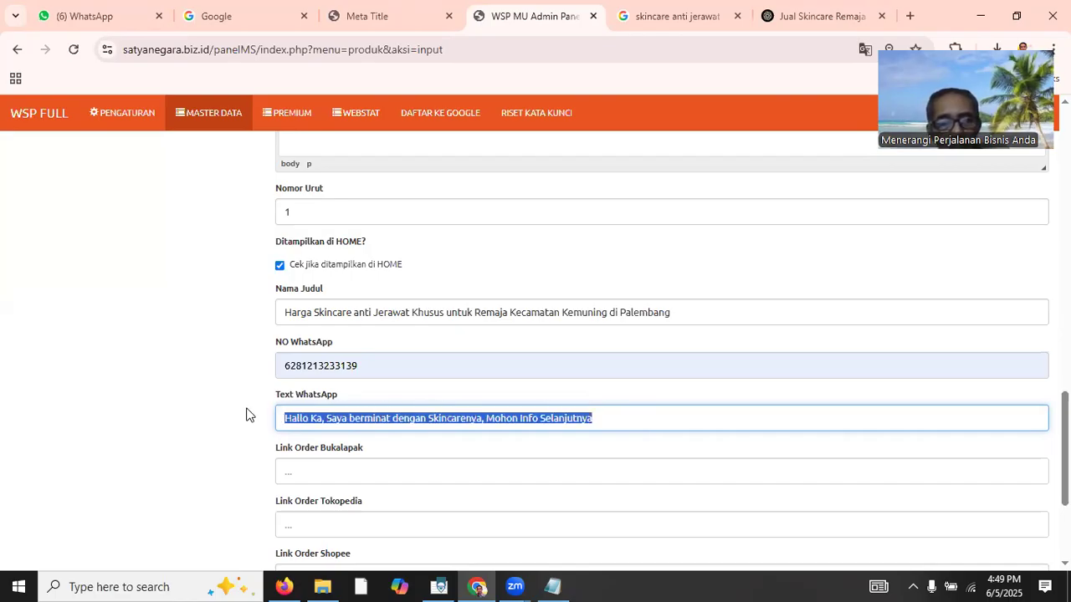
left_click(620, 420)
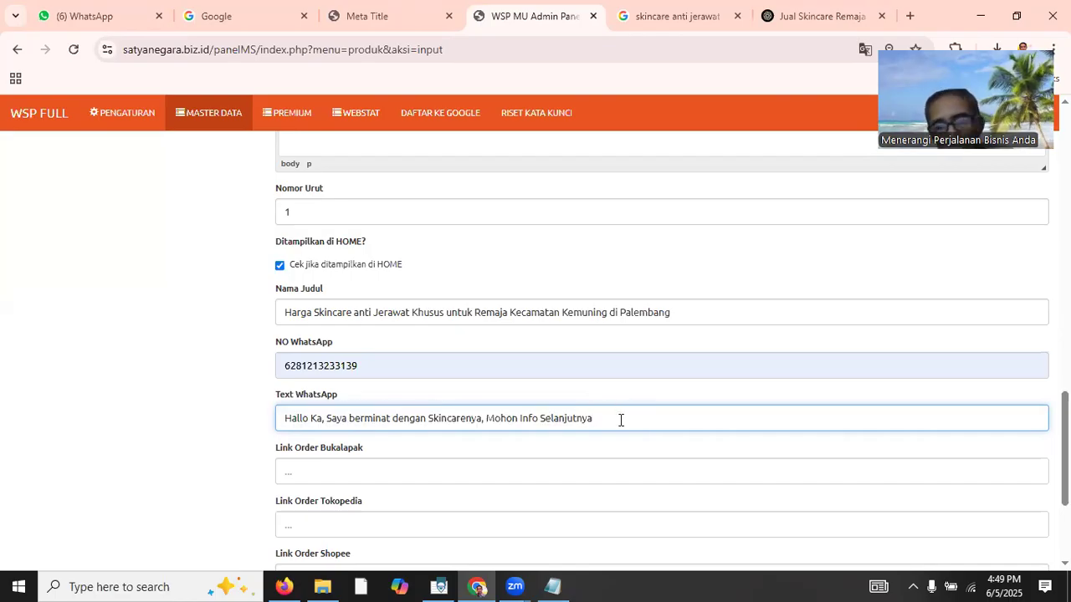
left_click_drag(620, 420, 487, 418)
left_click(263, 413)
left_click(667, 416)
left_click_drag(386, 419, 263, 421)
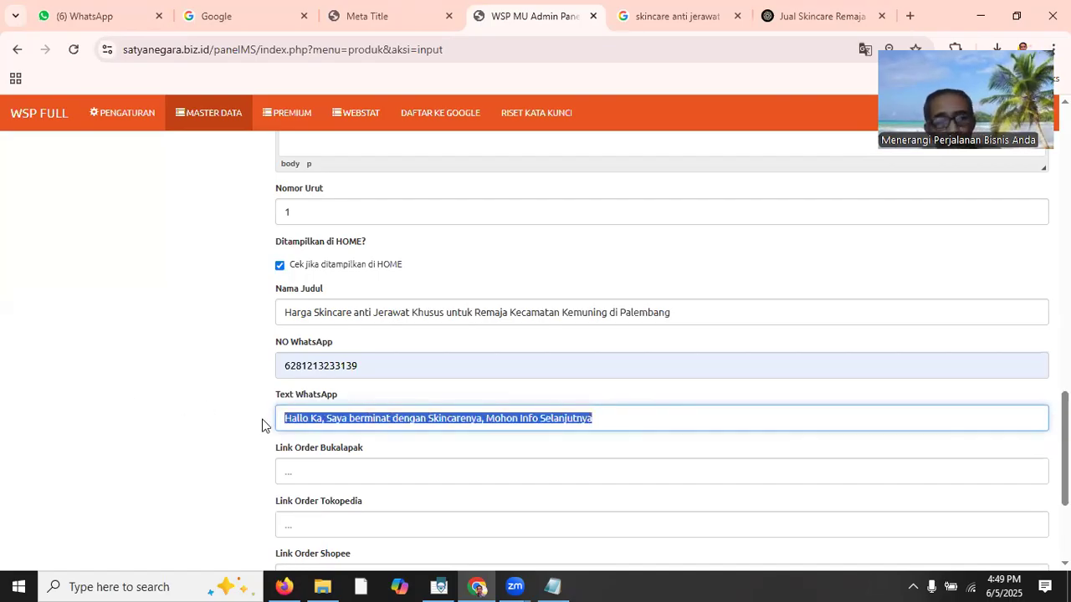
left_click(306, 420)
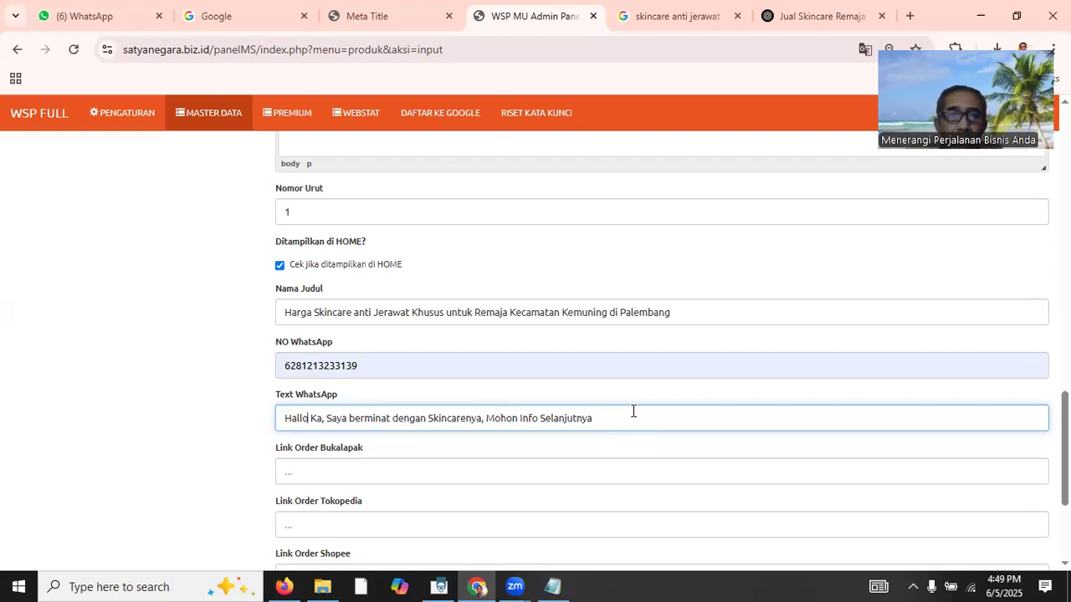
Examine the Bukalapak, Tokopedia and Shopee order link fields, and compare the Keyword Awalan options with the Meta Keyword's opening word
scroll(619, 409, "down", 2)
left_click(309, 304)
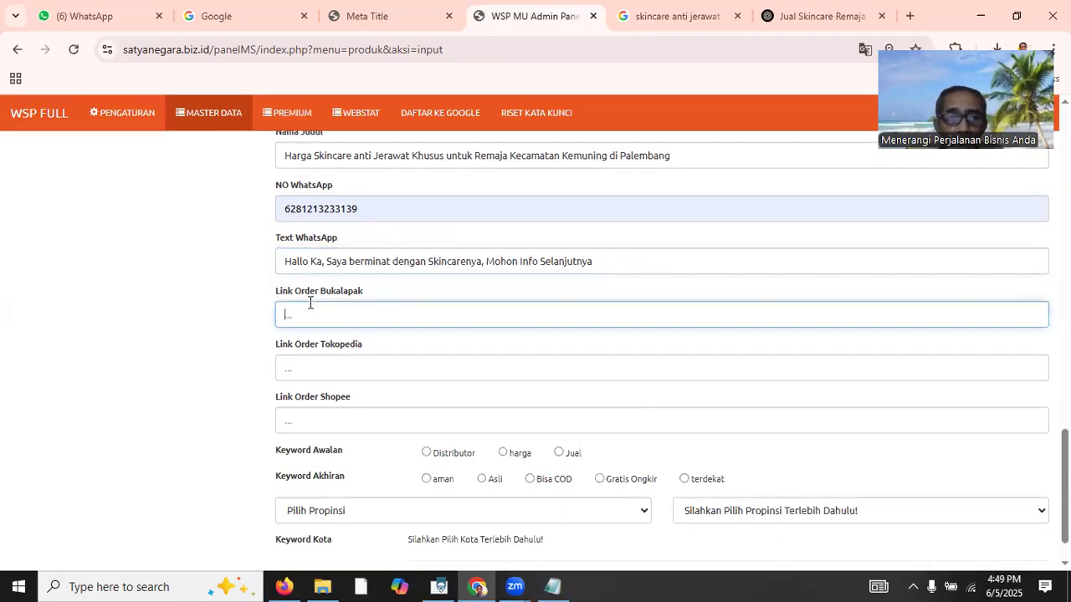
left_click(305, 369)
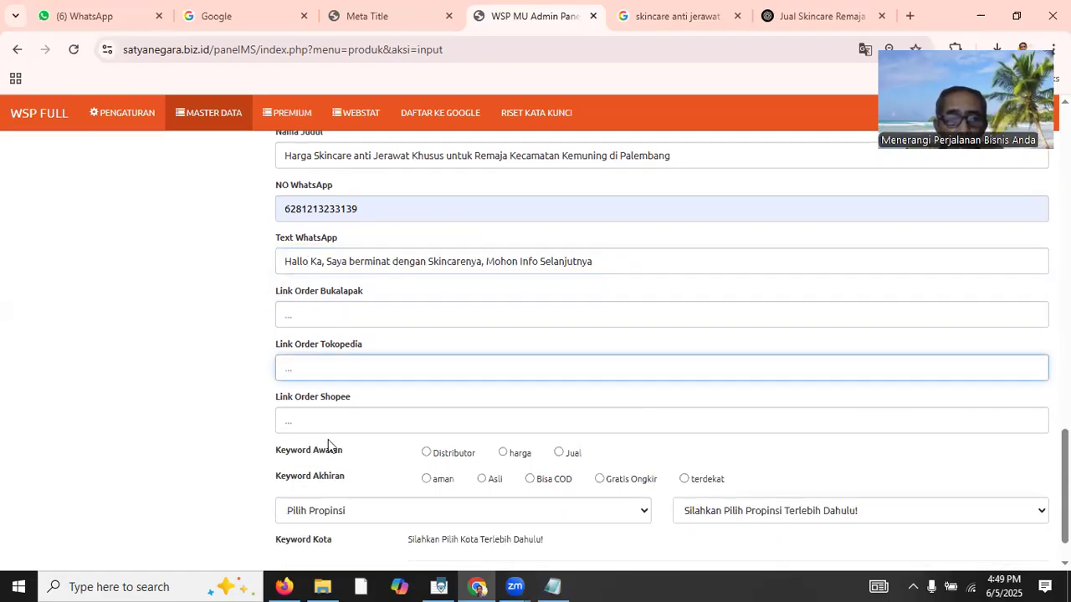
left_click(342, 410)
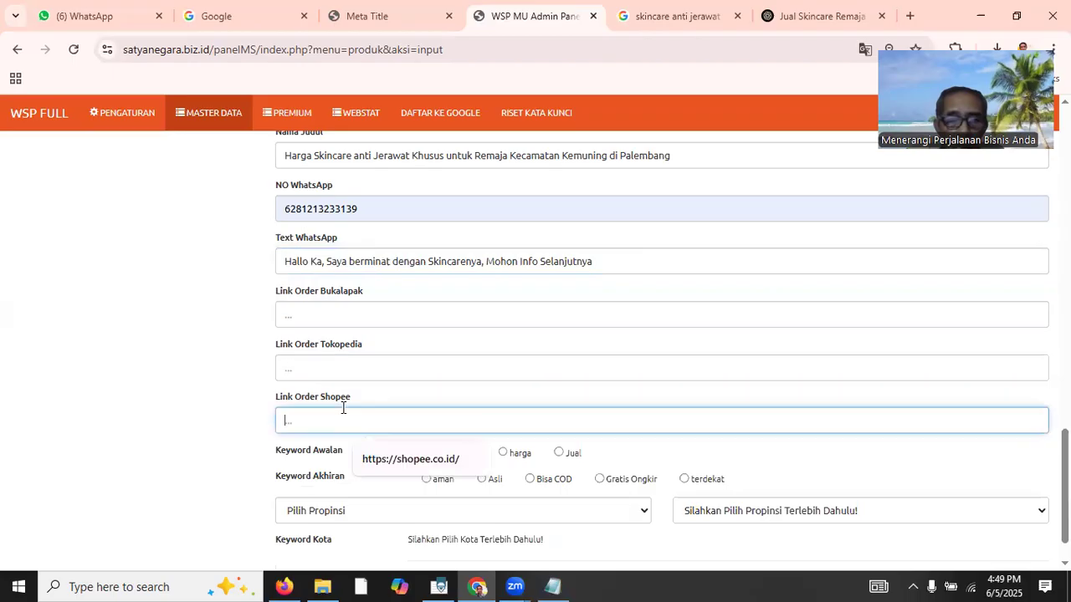
left_click(355, 310)
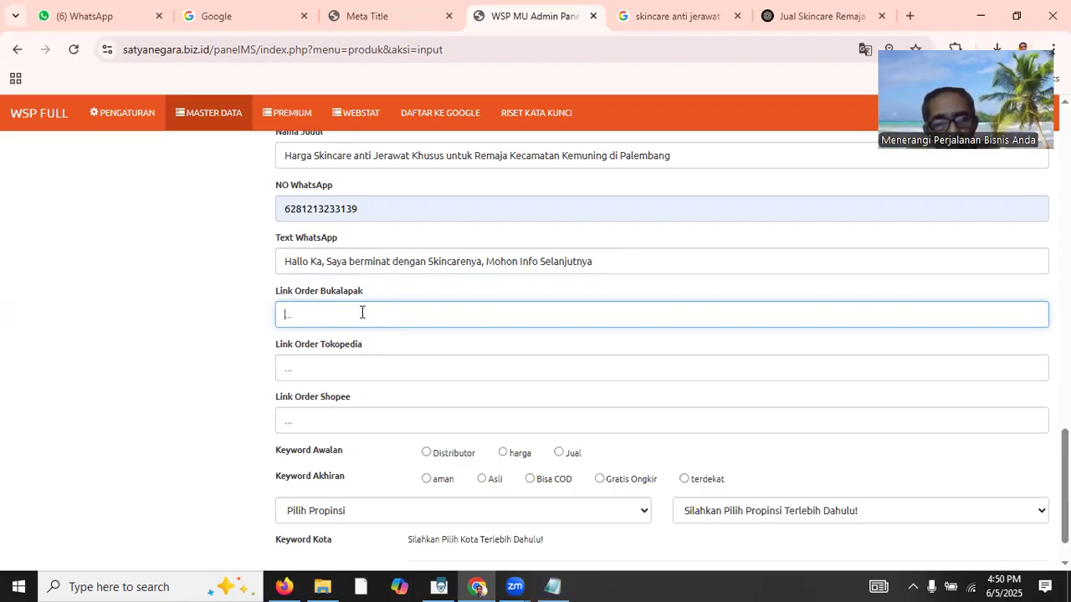
left_click(338, 369)
left_click(331, 421)
left_click(105, 456)
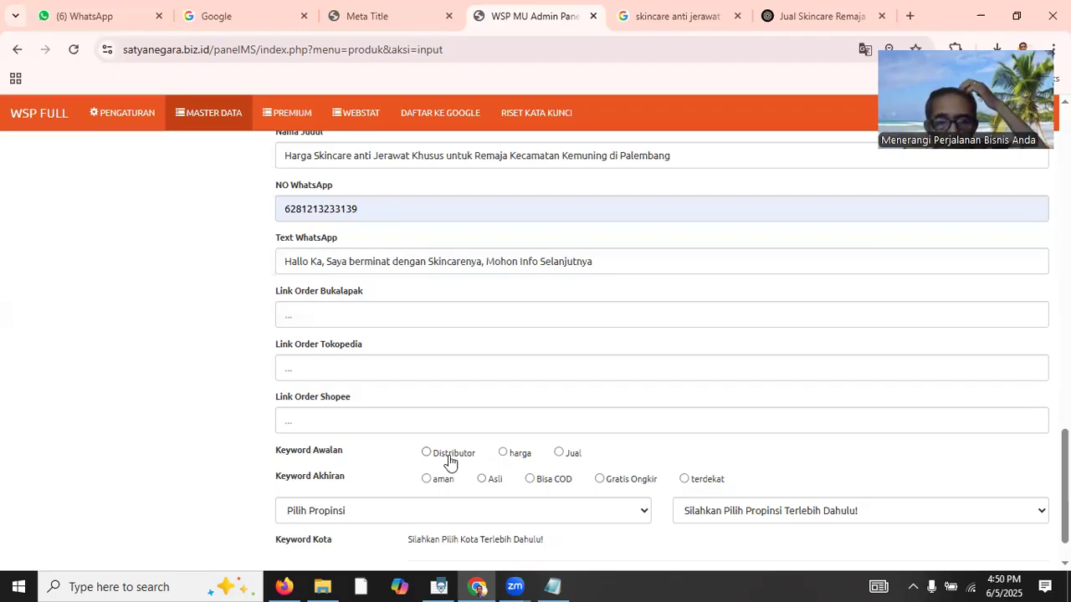
scroll(450, 461, "up", 8)
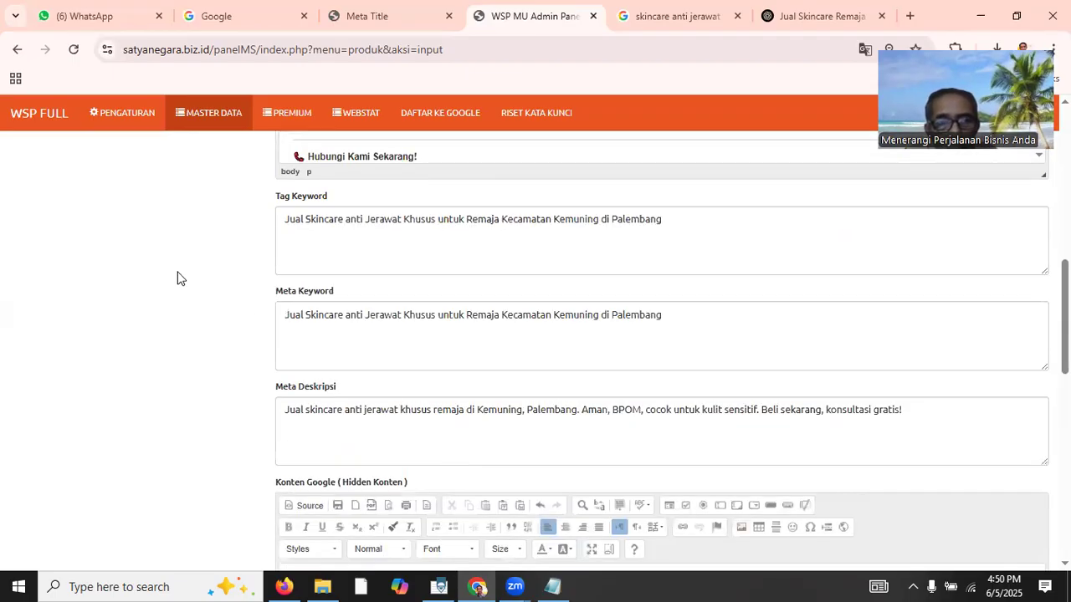
left_click_drag(277, 311, 298, 312)
scroll(244, 404, "down", 10)
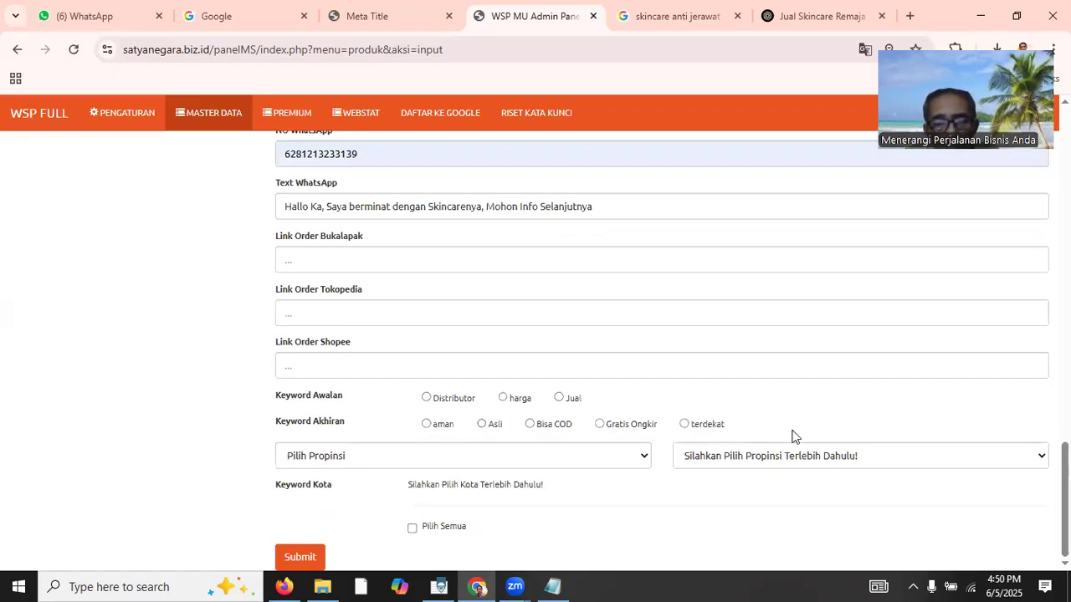
Set the keyword province to SUMATERA SELATAN and the city to PALEMBANG, and select all of its districts under Keyword Kota
left_click(558, 460)
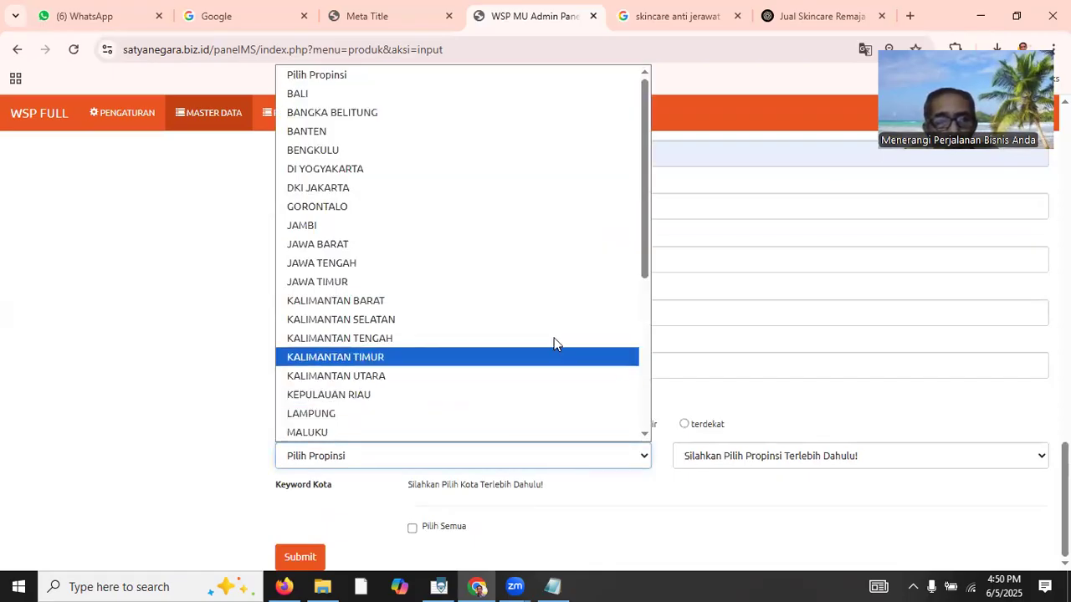
left_click_drag(646, 210, 656, 395)
scroll(537, 403, "down", 2)
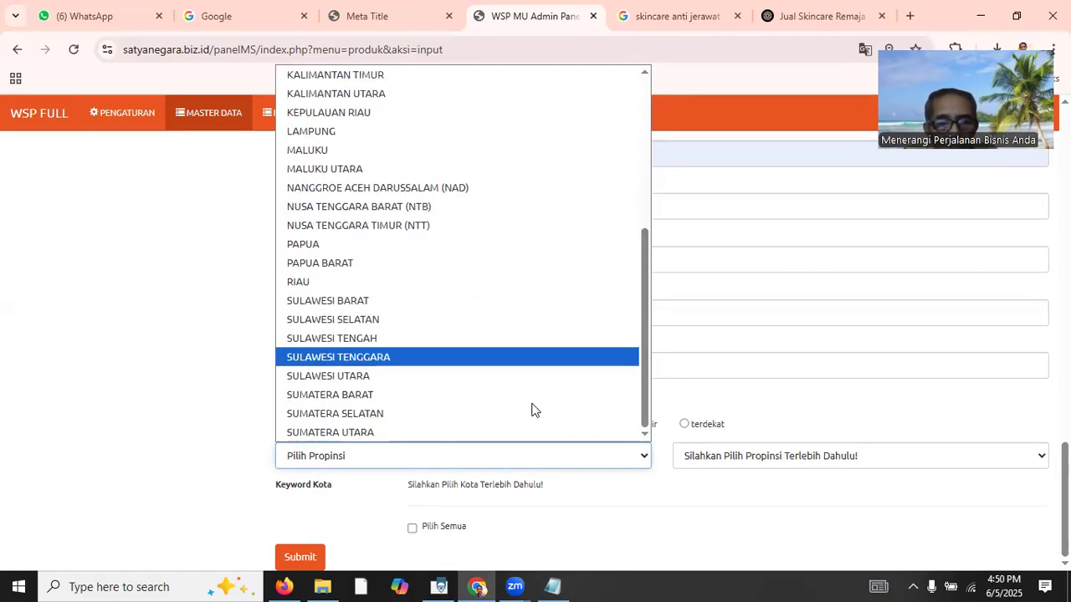
left_click(431, 417)
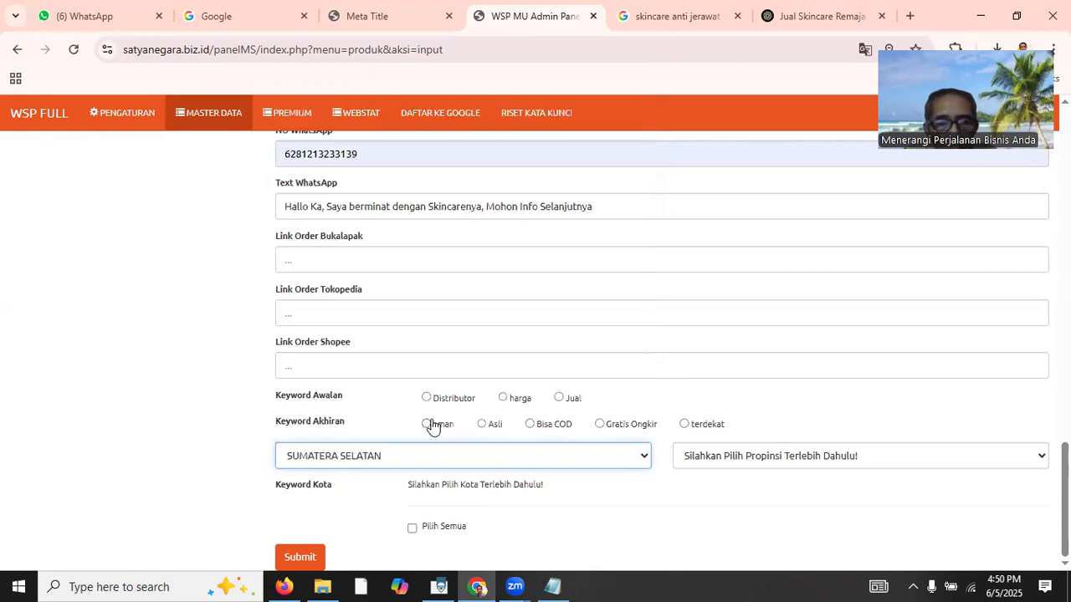
left_click(769, 456)
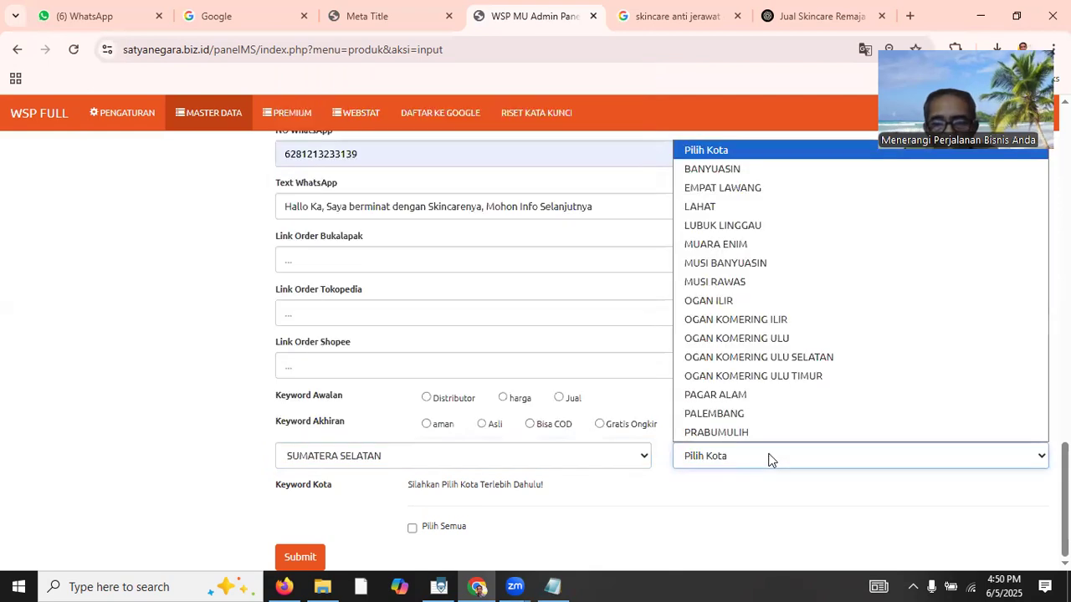
left_click(755, 414)
scroll(584, 426, "down", 1)
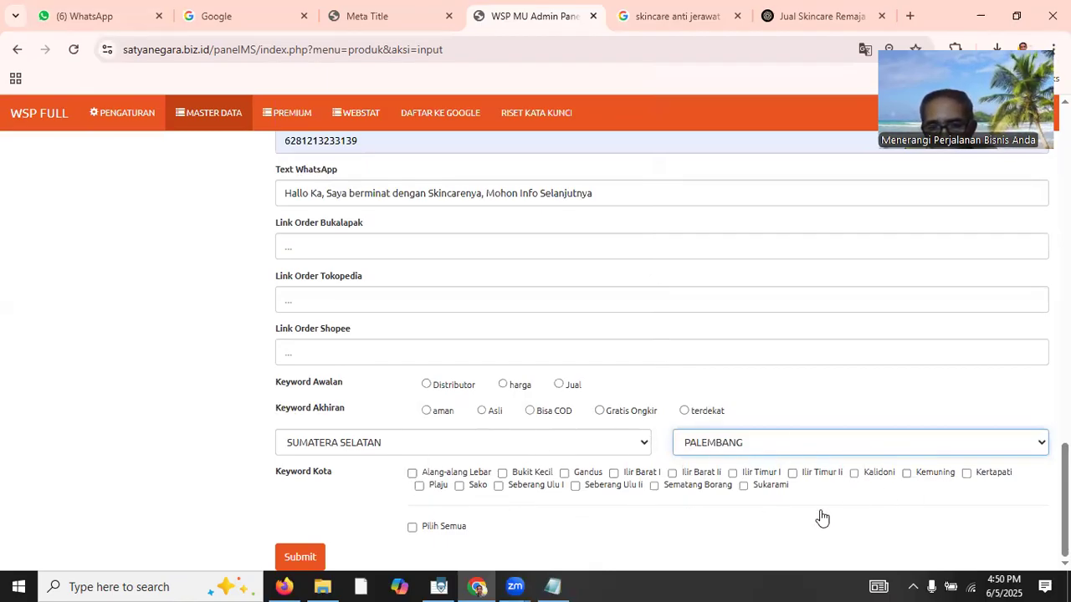
left_click(412, 528)
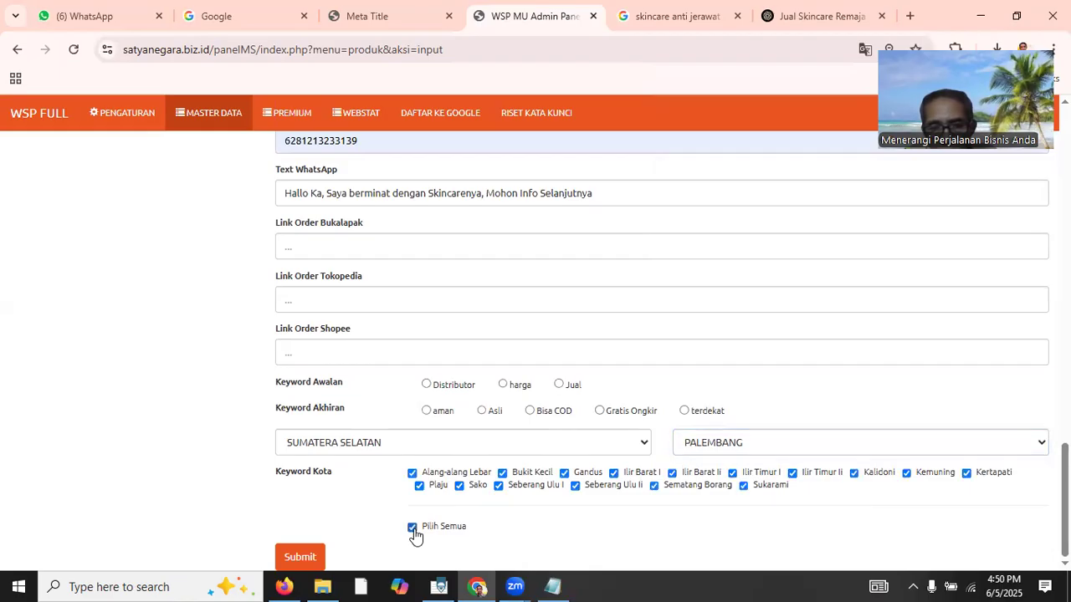
Submit the new Skincare product and switch to the public site's home page
left_click(297, 559)
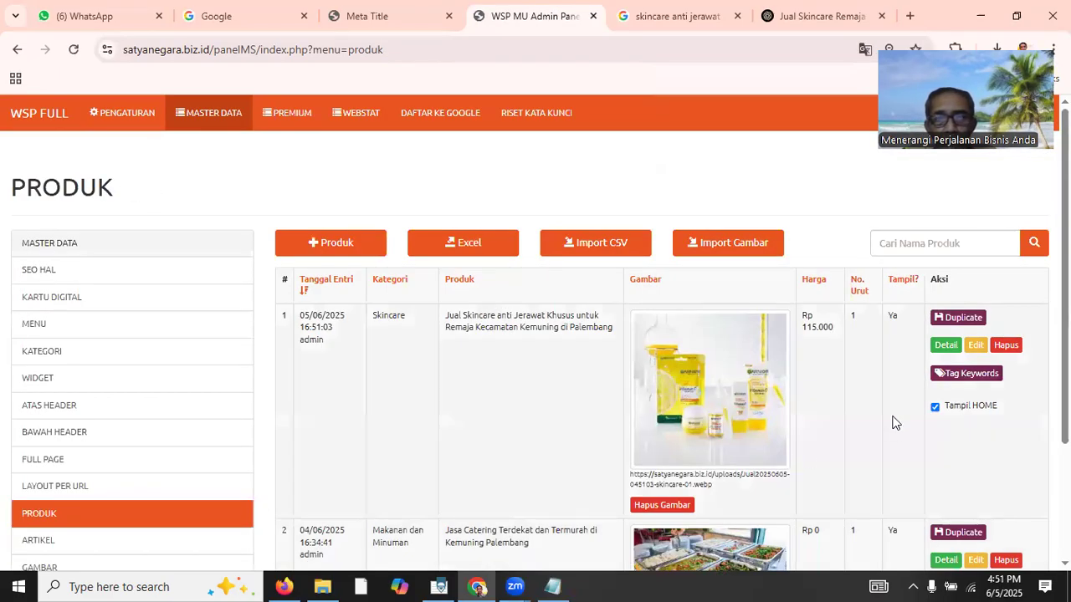
left_click(381, 16)
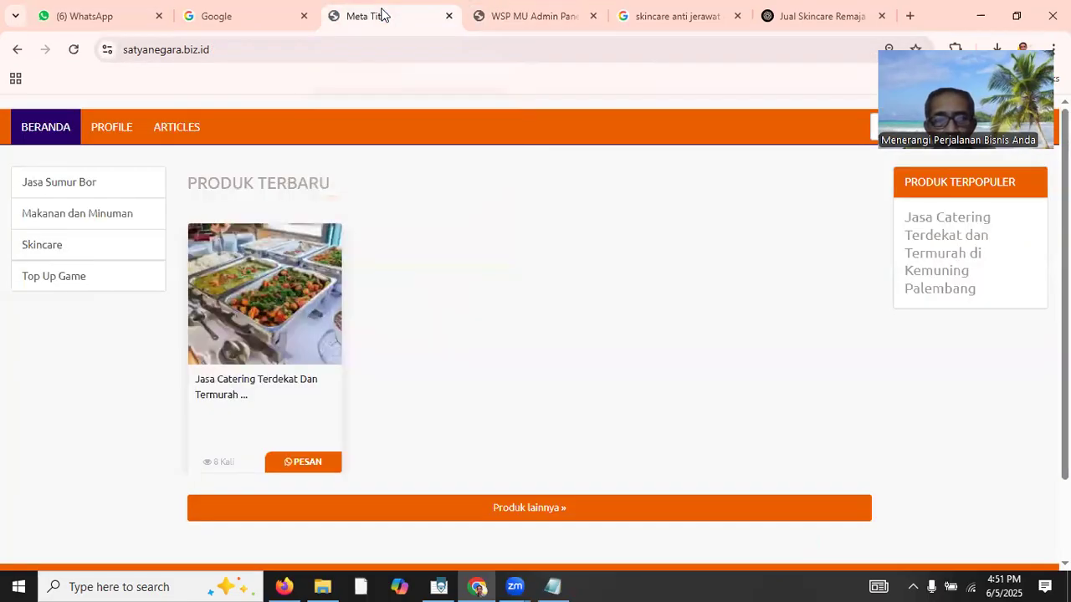
Reload the public home page and check the new skincare product's card with its discounted and crossed-out prices
left_click(46, 134)
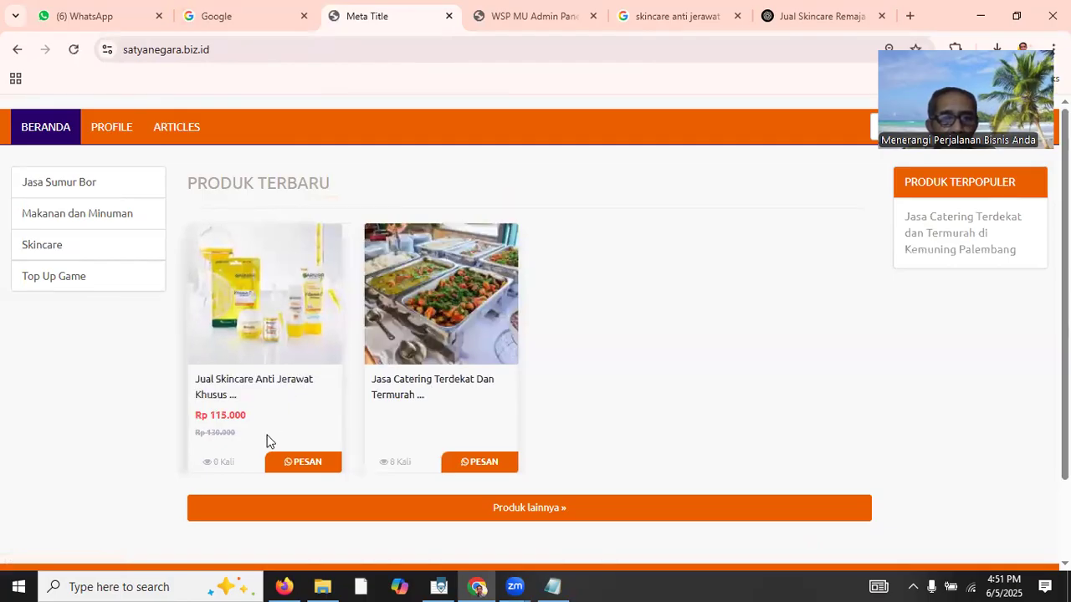
left_click_drag(201, 435, 158, 428)
left_click(252, 428)
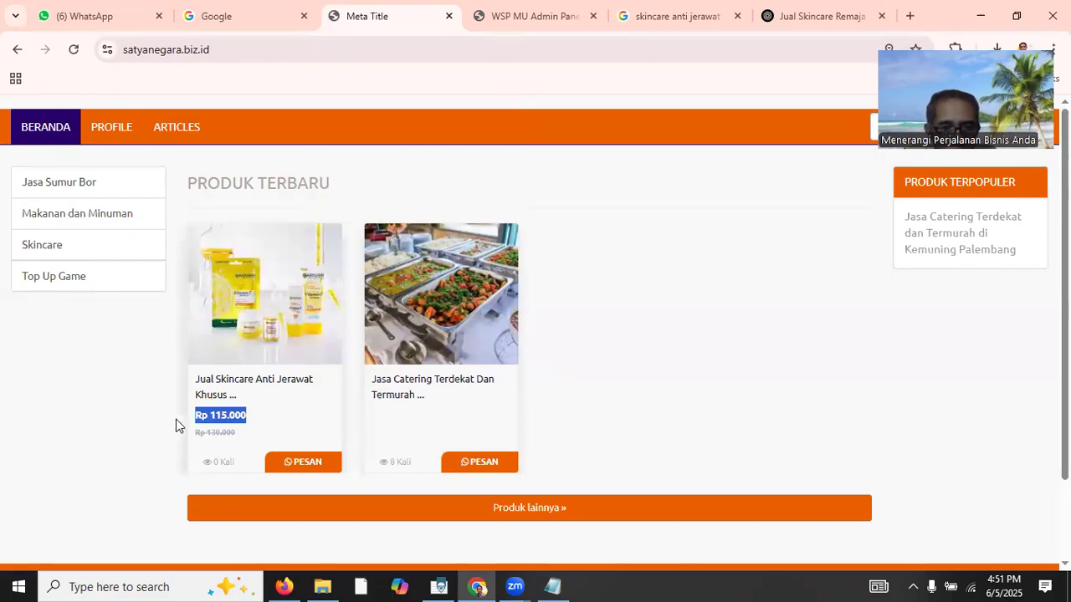
left_click(175, 419)
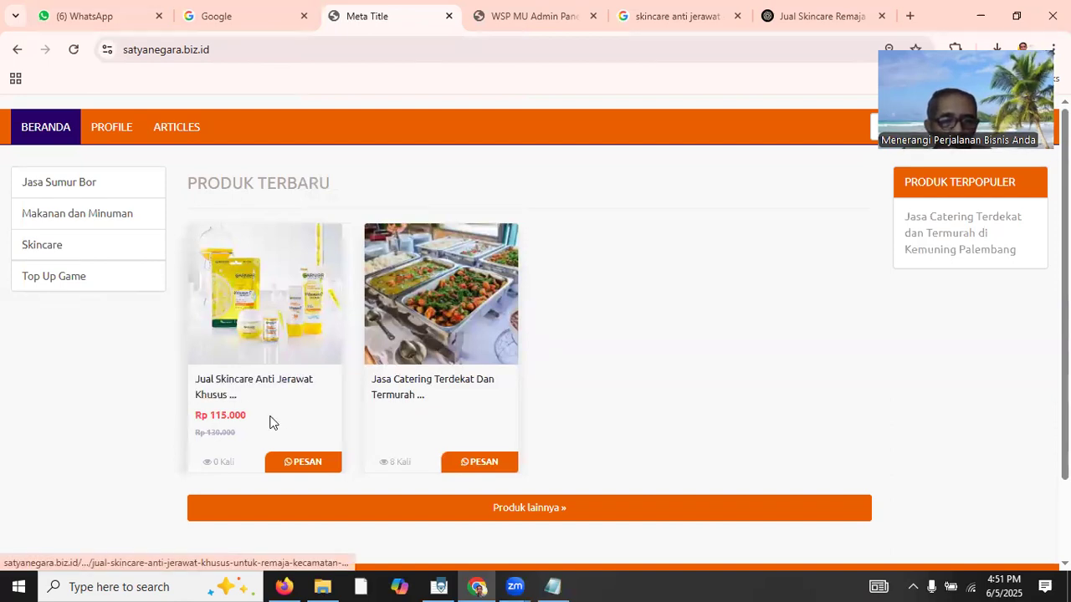
Test the skincare product's WhatsApp order link, decline opening the desktop app, check the prefilled message and return to the home page
left_click(306, 466)
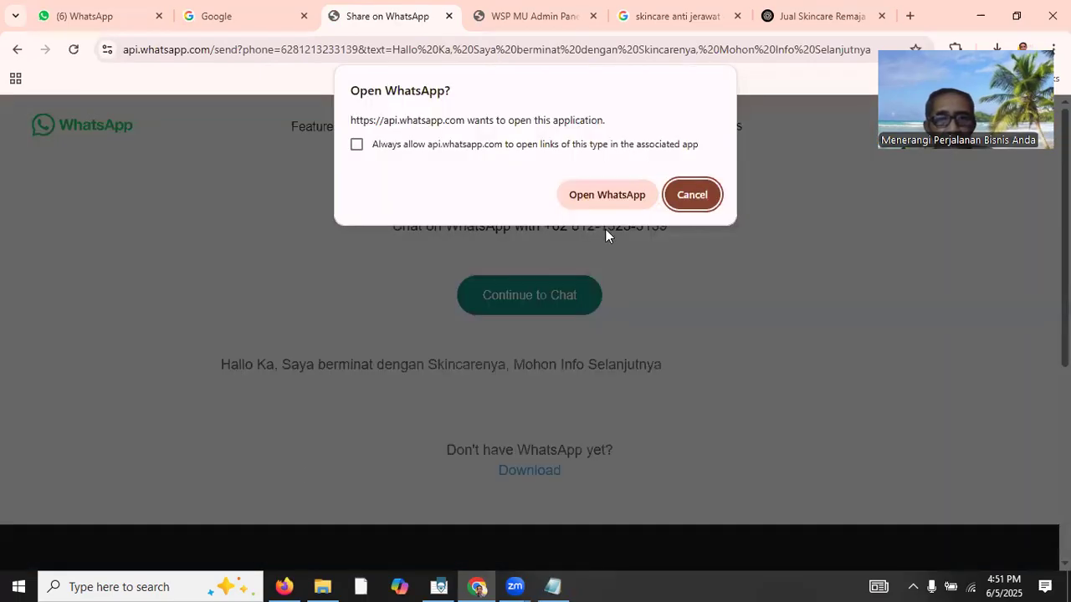
left_click(711, 194)
left_click_drag(214, 372, 694, 375)
left_click(681, 375)
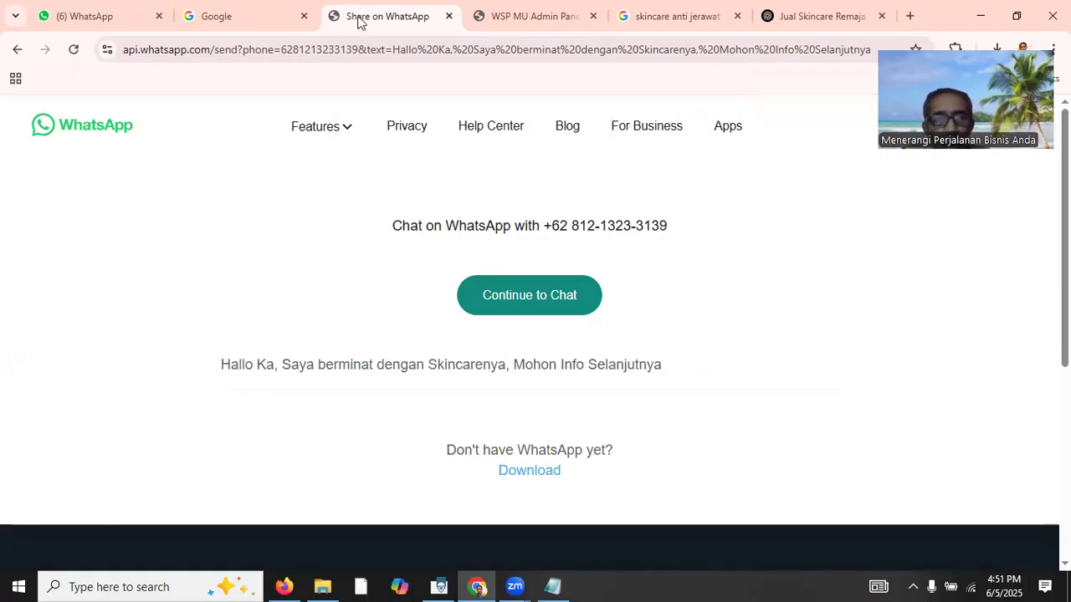
left_click(18, 51)
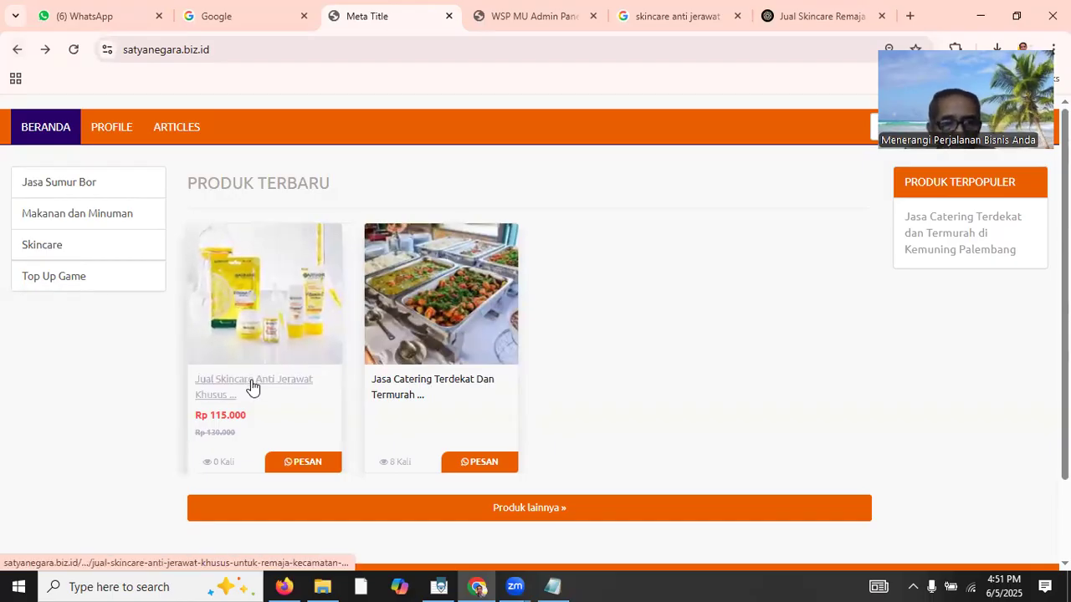
Compare the WhatsApp button on the skincare product's public page with the "seowa" code in the Deskripsi of its admin edit form
left_click(207, 390)
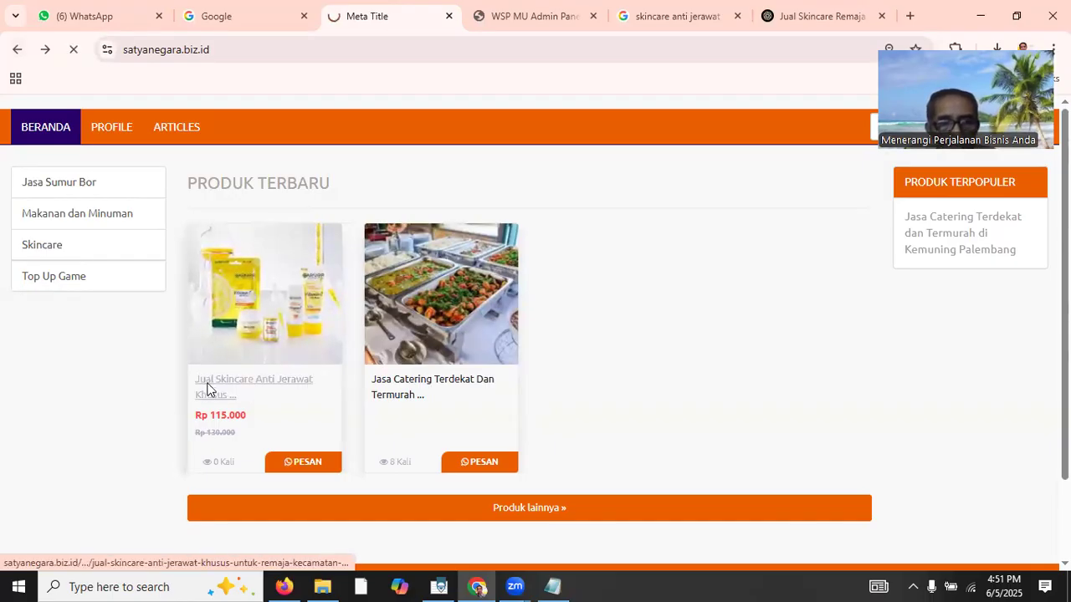
scroll(506, 374, "down", 1)
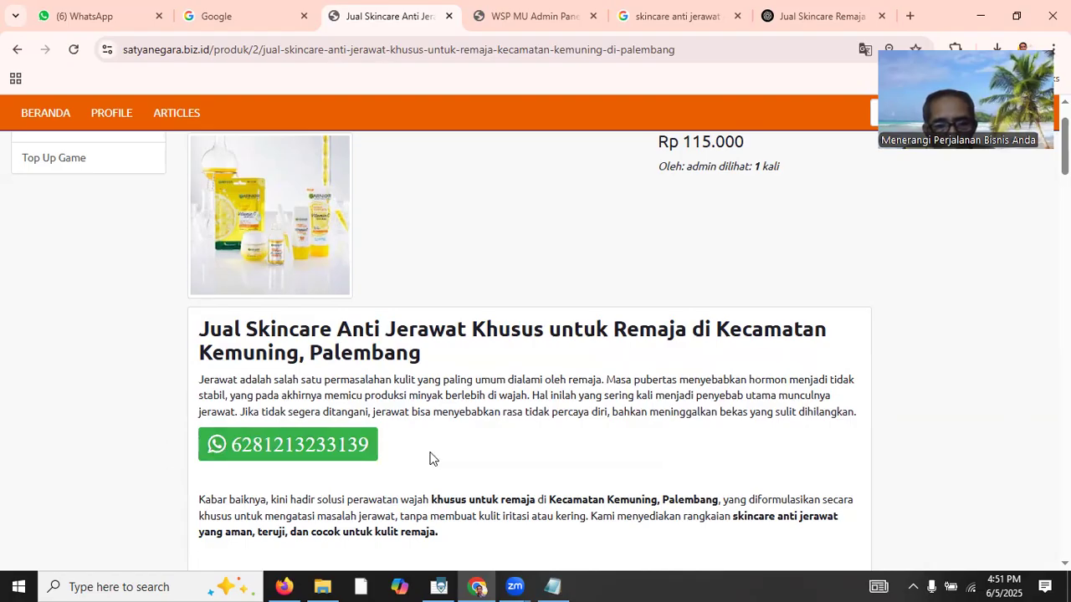
left_click(522, 17)
left_click(976, 345)
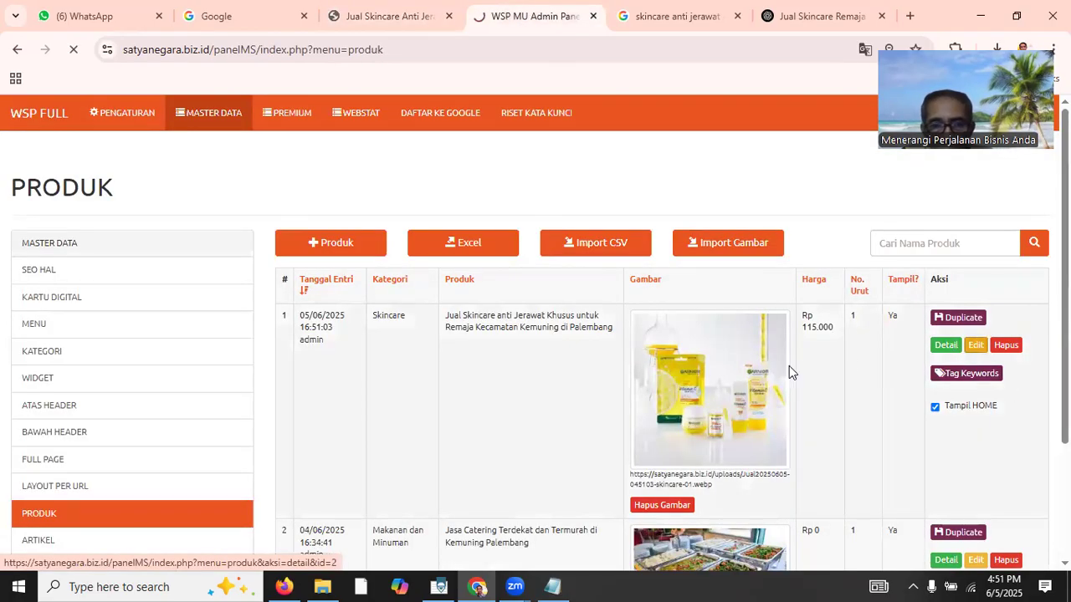
scroll(736, 419, "down", 7)
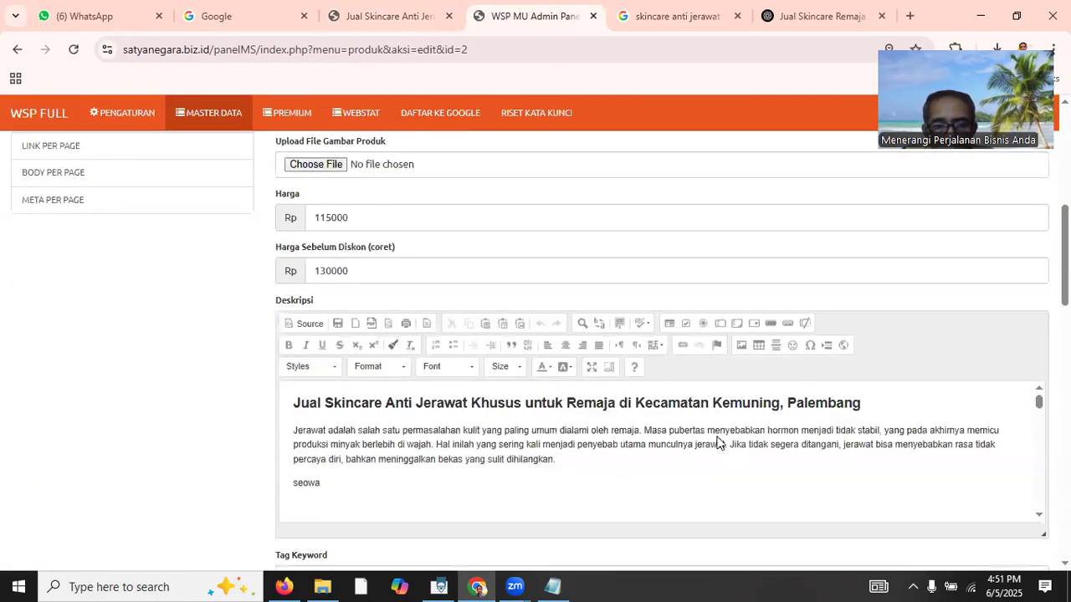
left_click(330, 387)
left_click_drag(330, 388, 290, 388)
left_click(355, 387)
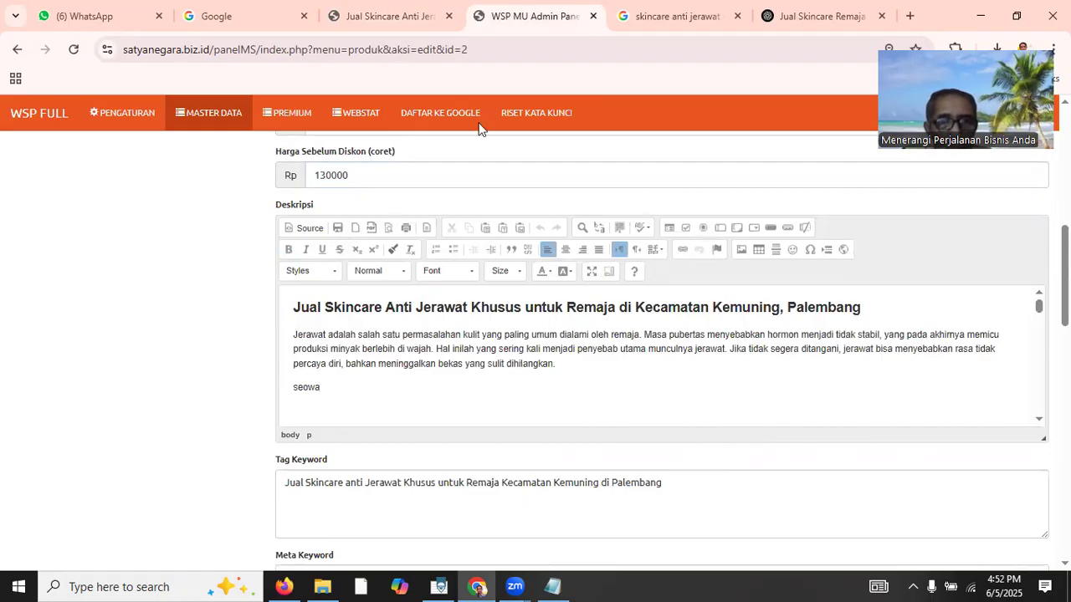
left_click(394, 15)
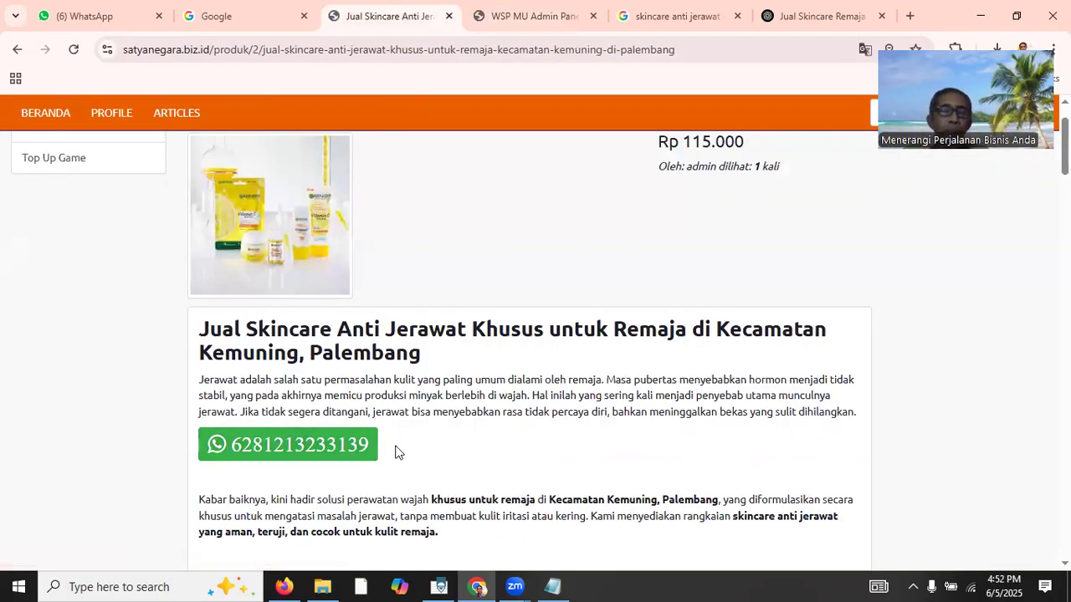
Examine the public product page's full description, including the closing product keyword line and the "Baca juga" related-product block
scroll(397, 453, "down", 20)
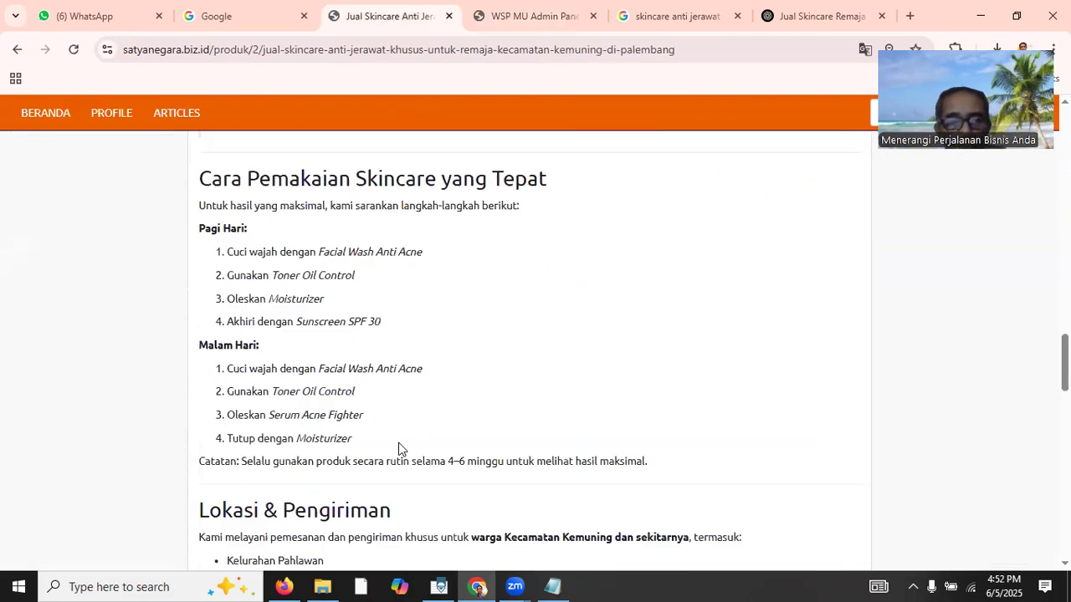
scroll(405, 438, "down", 10)
scroll(406, 437, "up", 1)
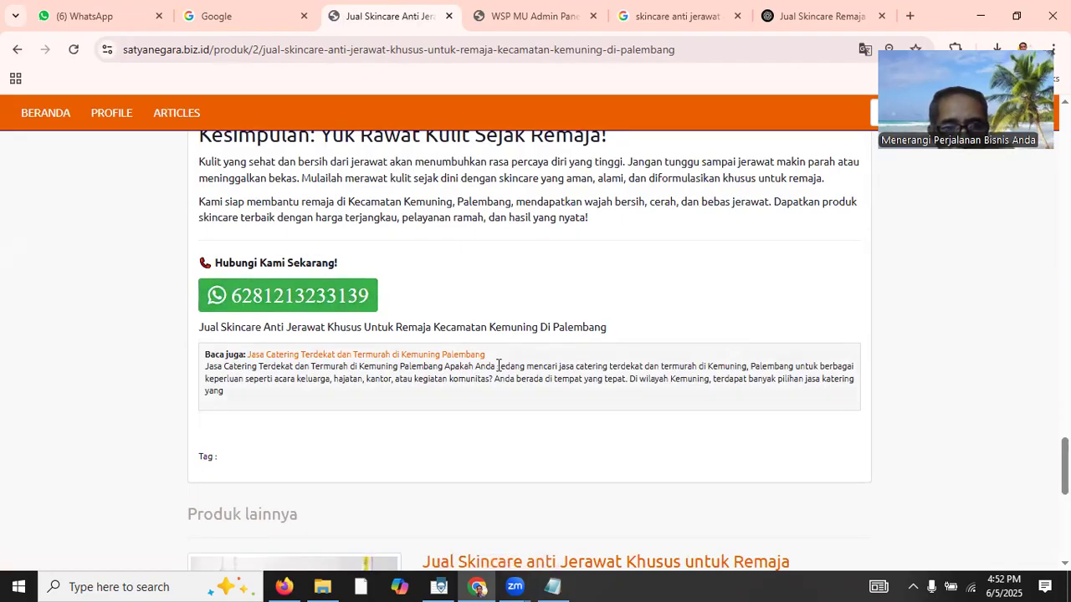
left_click_drag(199, 330, 607, 332)
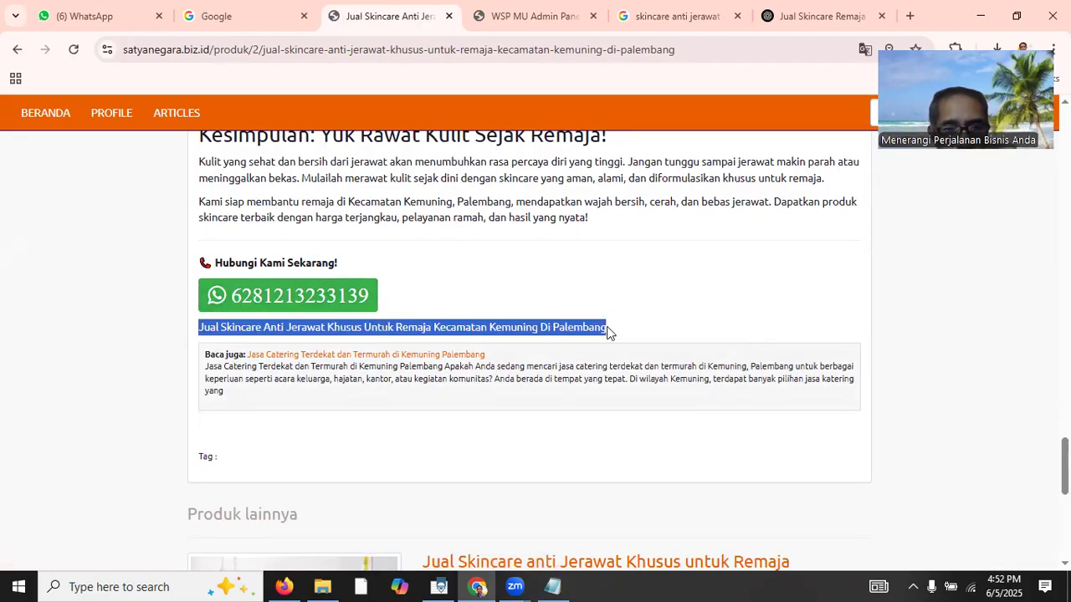
left_click(636, 329)
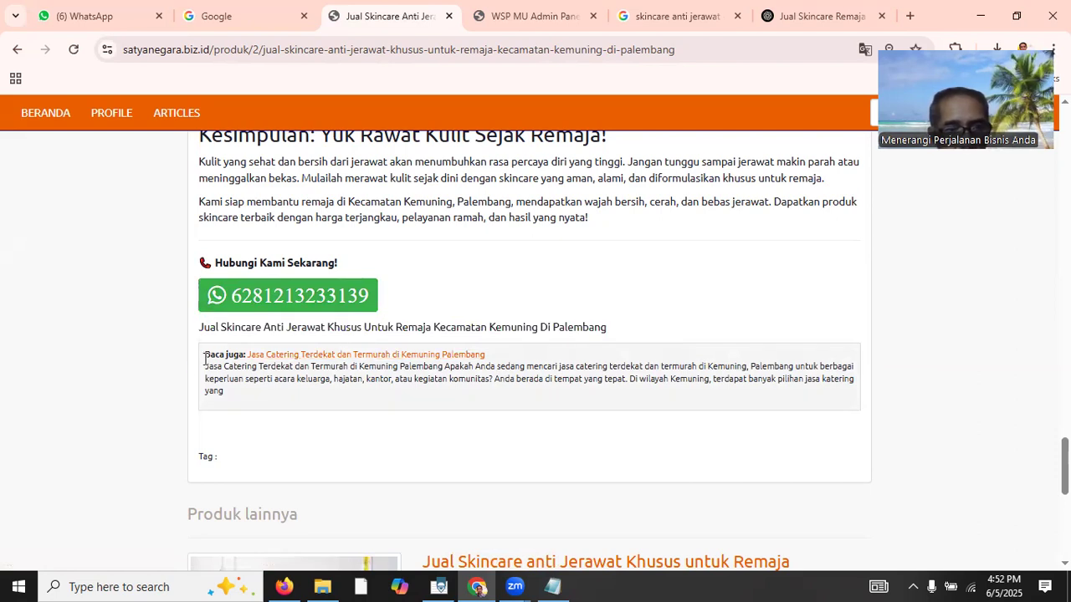
left_click_drag(204, 358, 234, 408)
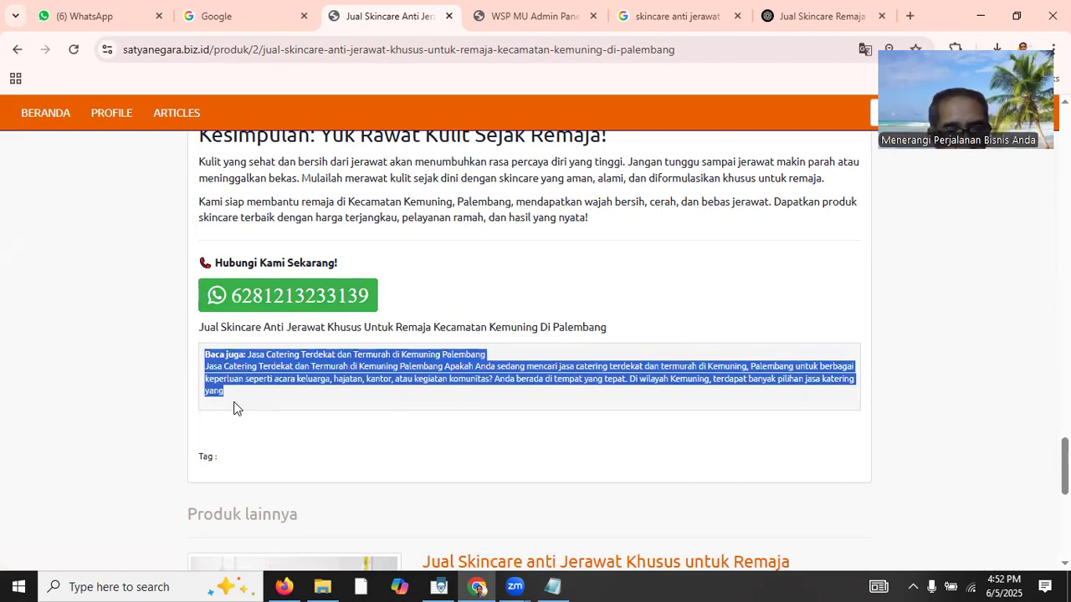
left_click(264, 425)
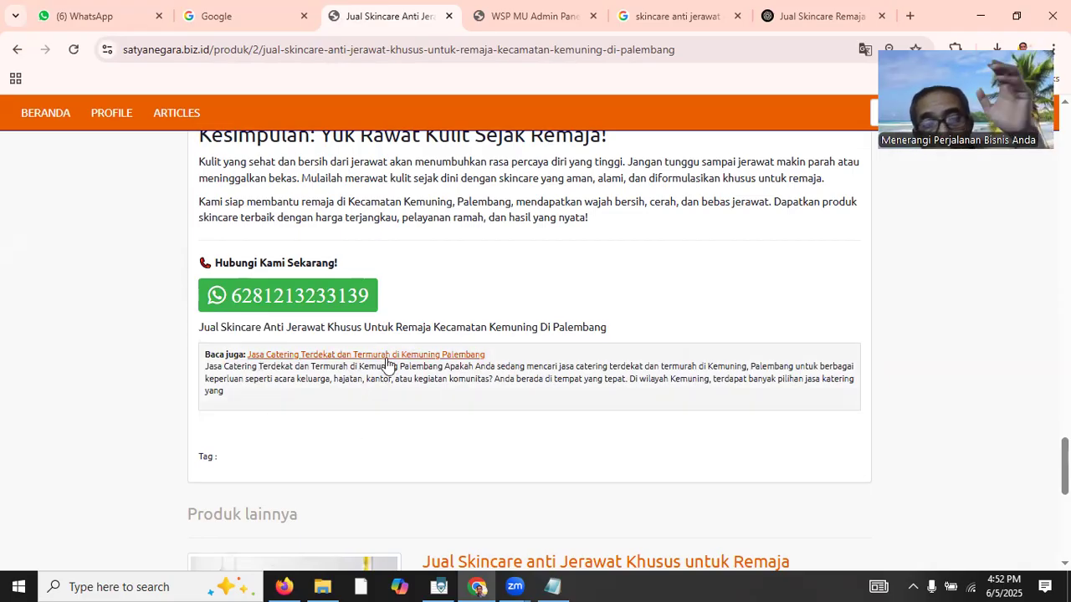
scroll(389, 348, "up", 8)
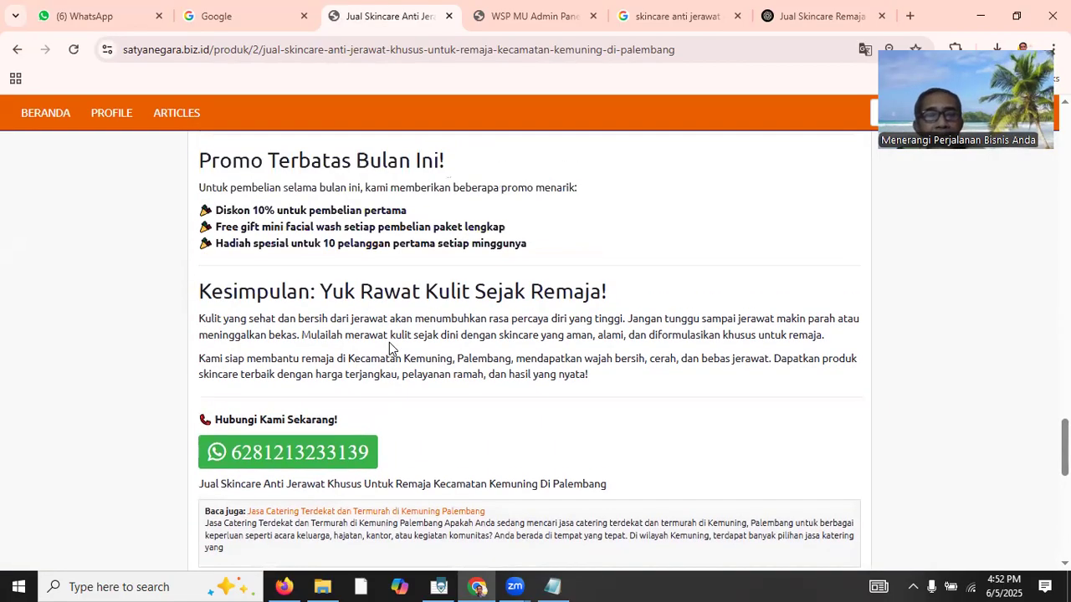
scroll(389, 345, "up", 10)
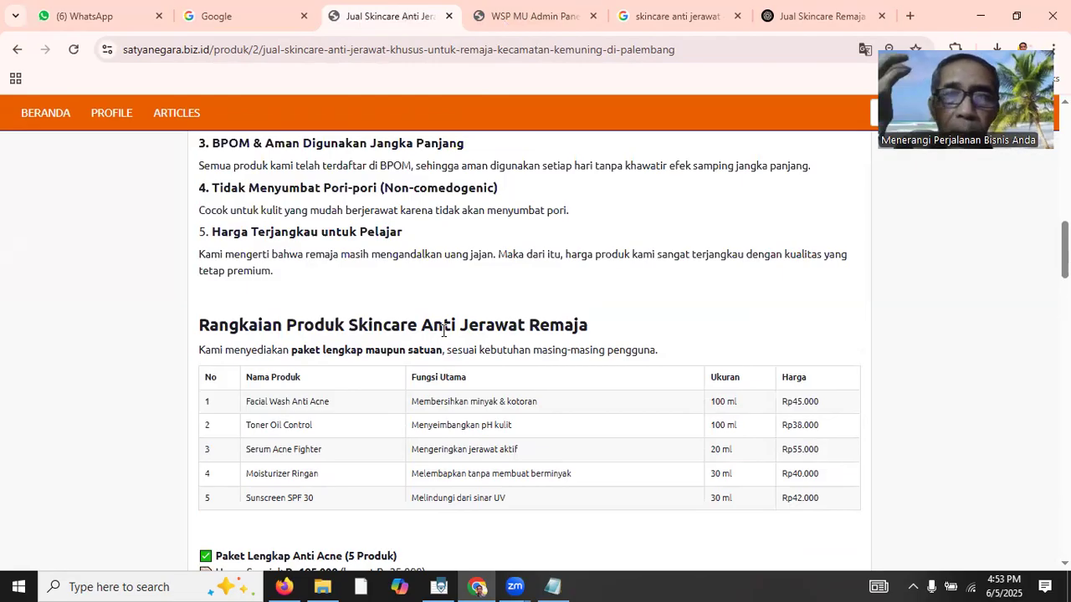
Search Google for "jual skincare anti jerawat di palembang" and show all result types instead of images only
left_click(662, 22)
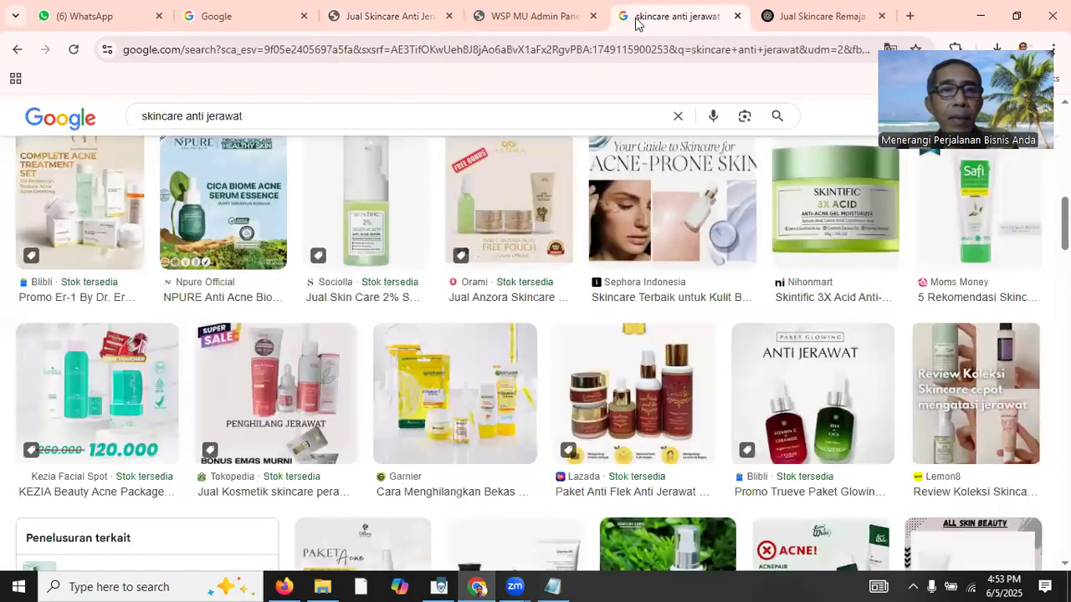
left_click(297, 117)
left_click(142, 116)
type("jual ")
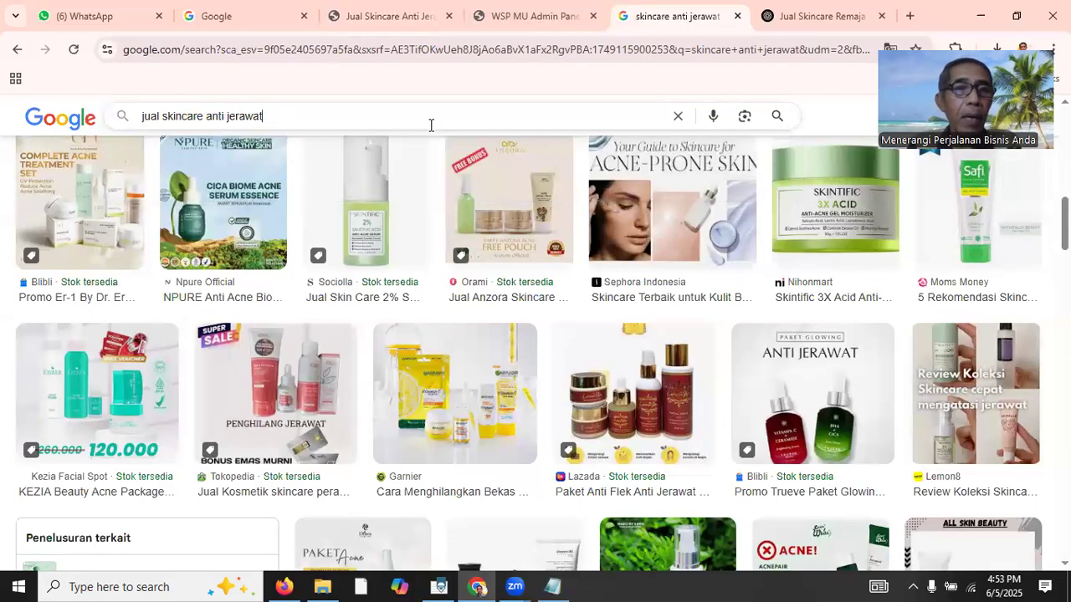
type("i pale")
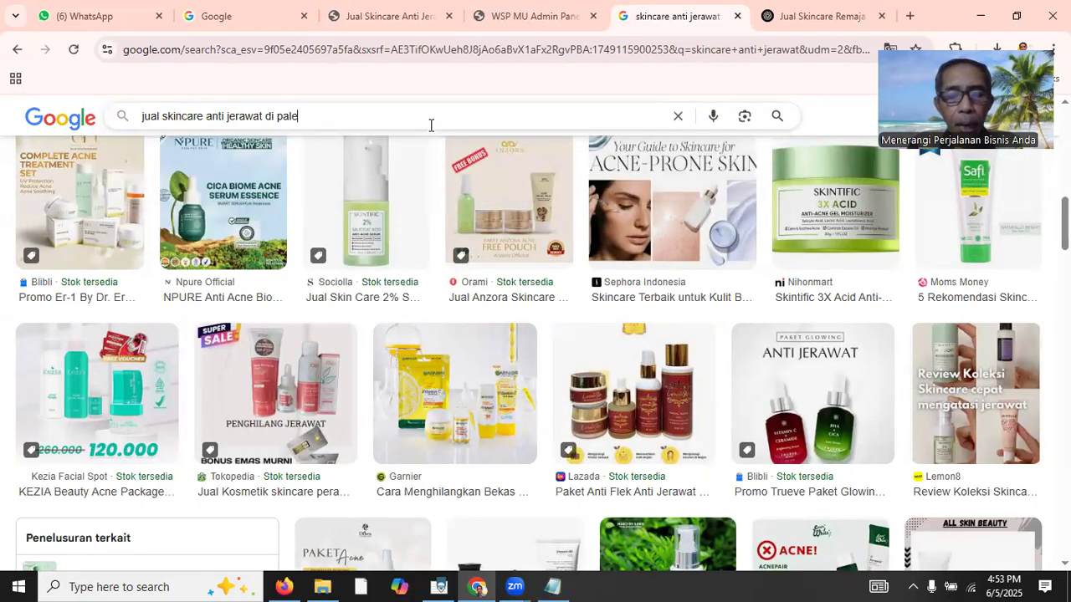
type("mbang")
key("Return")
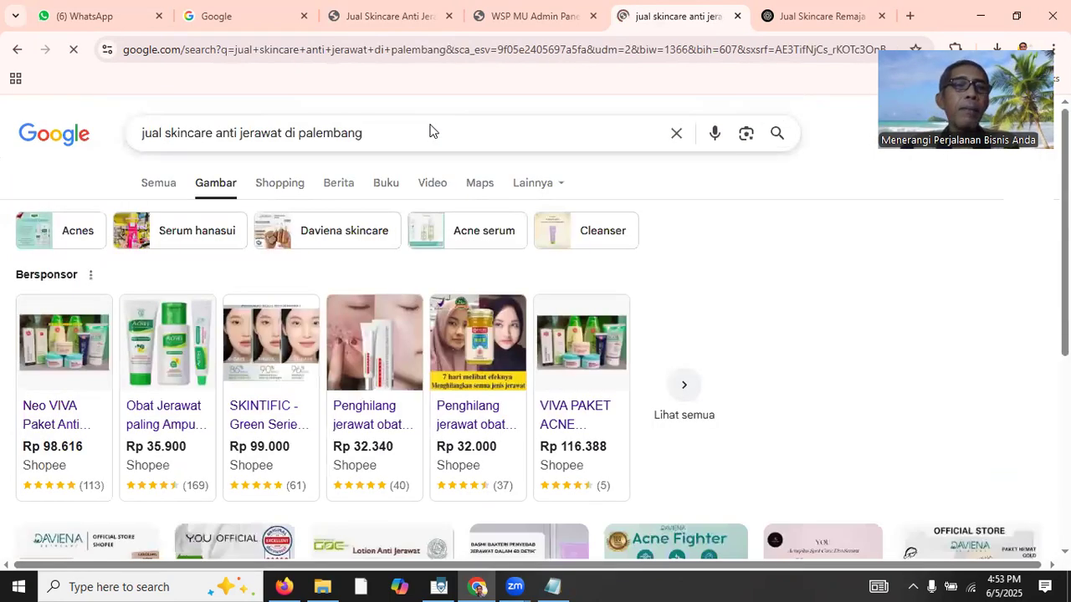
left_click(152, 191)
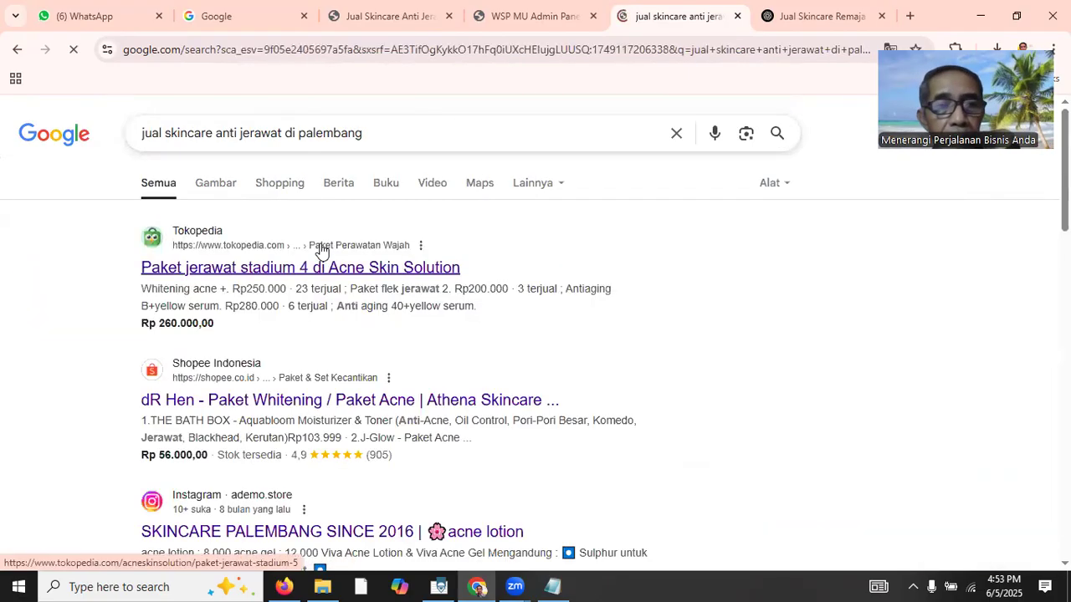
Revisit the product's public page and admin edit form, and look through the Google results for competing Palembang skincare listings
left_click(390, 16)
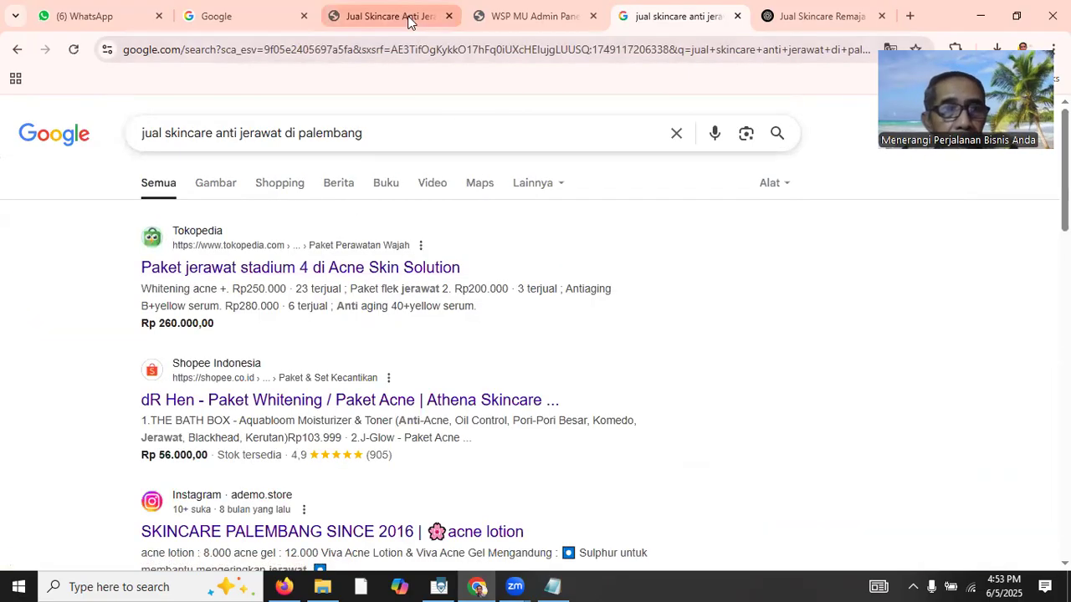
scroll(443, 327, "up", 10)
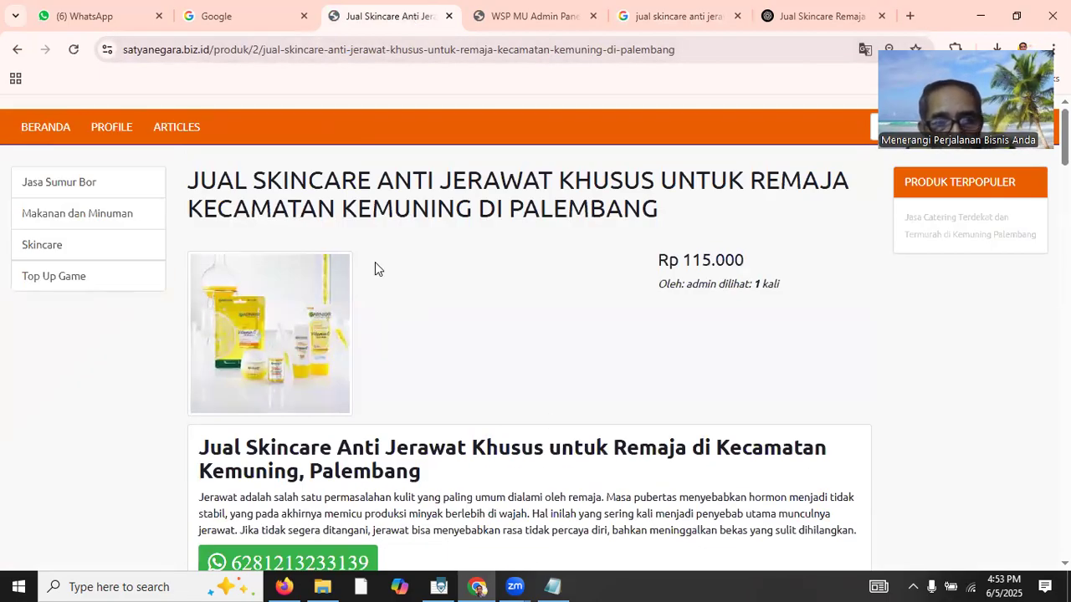
left_click(527, 16)
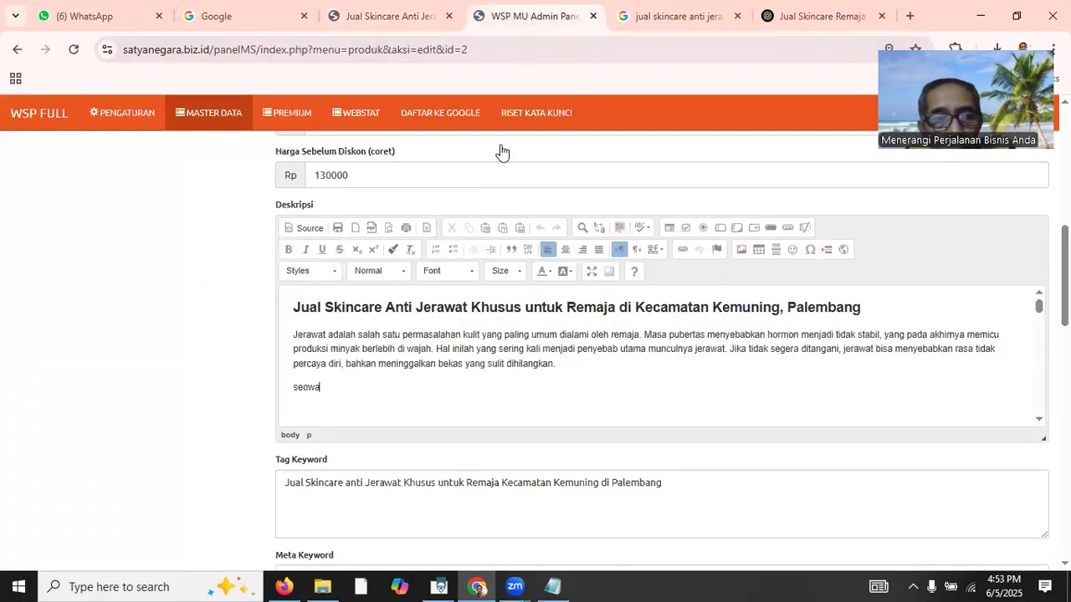
left_click(673, 16)
scroll(244, 361, "down", 4)
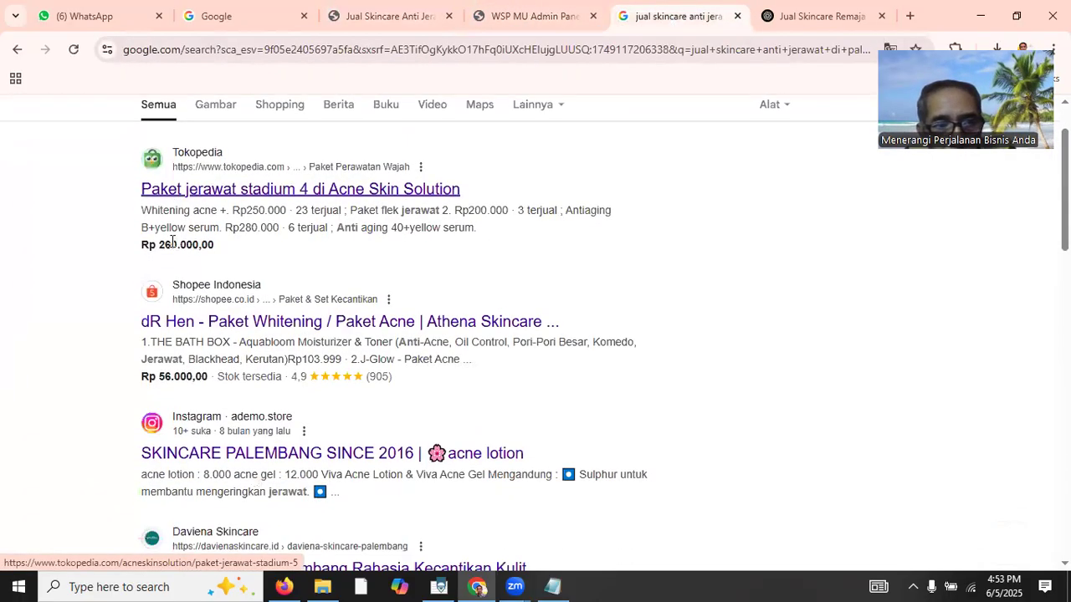
scroll(246, 365, "down", 7)
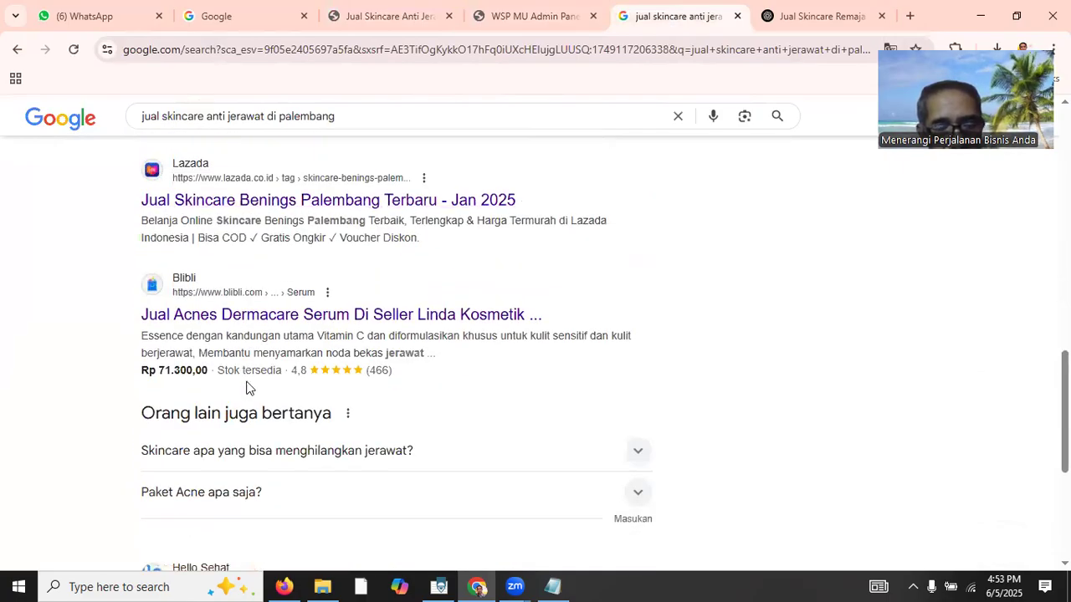
scroll(248, 388, "down", 3)
scroll(246, 388, "up", 10)
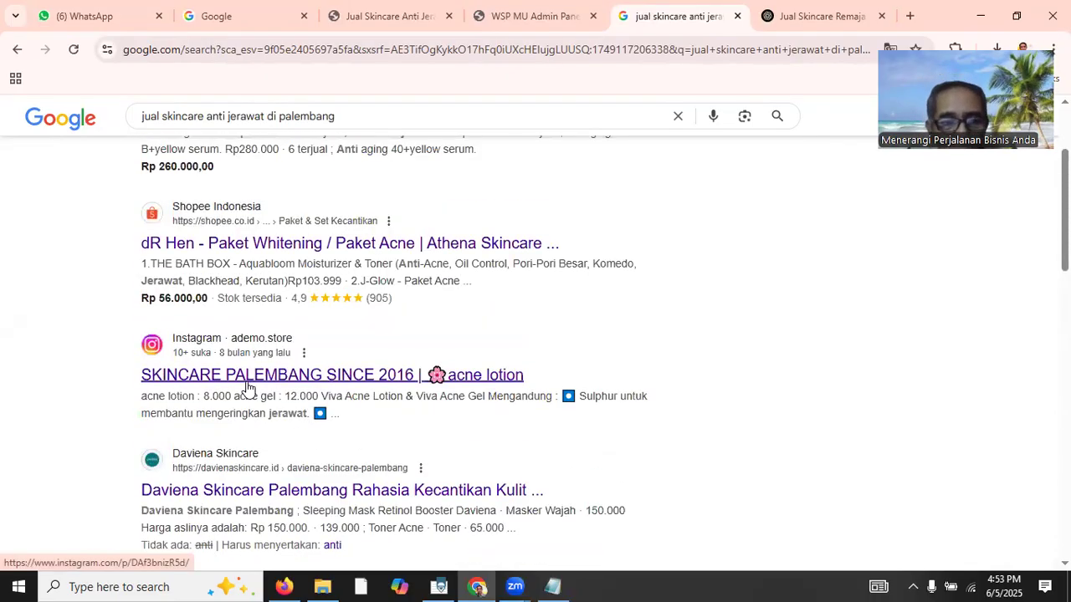
Compare the product's public page with the Google results once more and return to the product's admin edit form
left_click(404, 12)
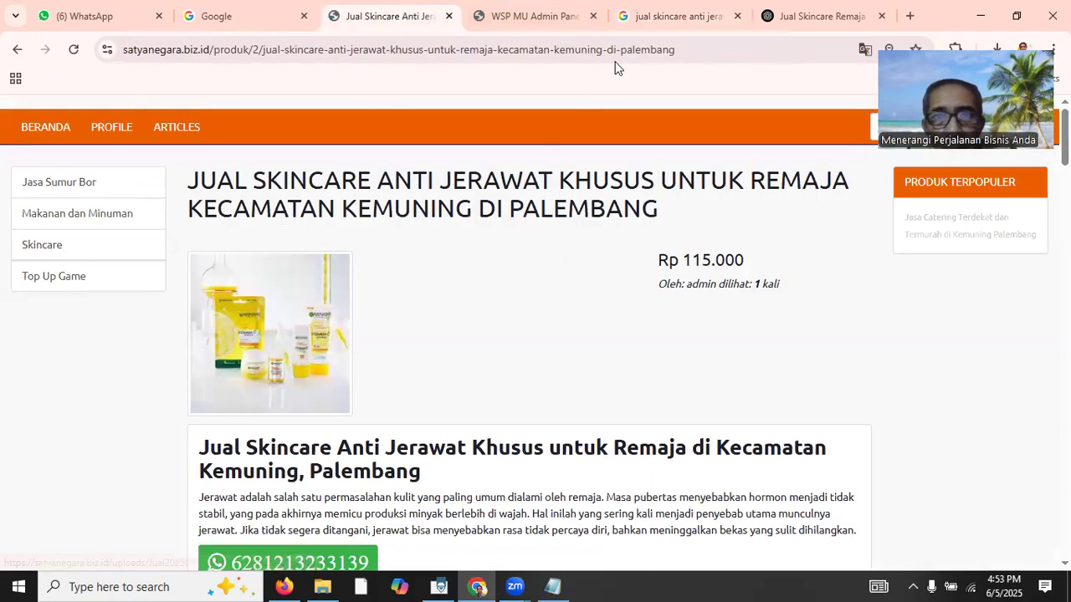
left_click(661, 16)
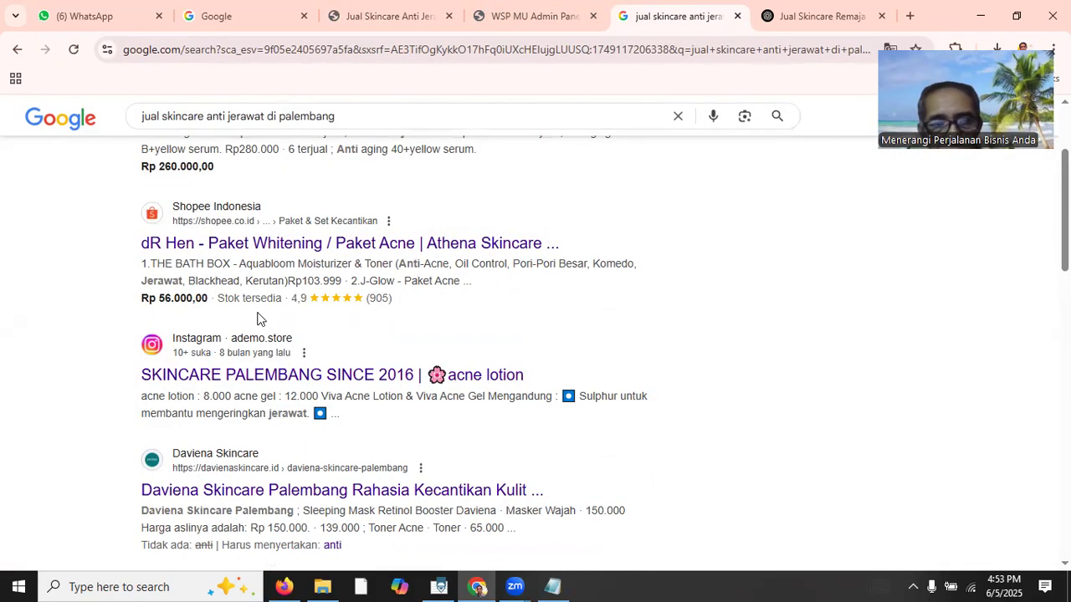
left_click(387, 13)
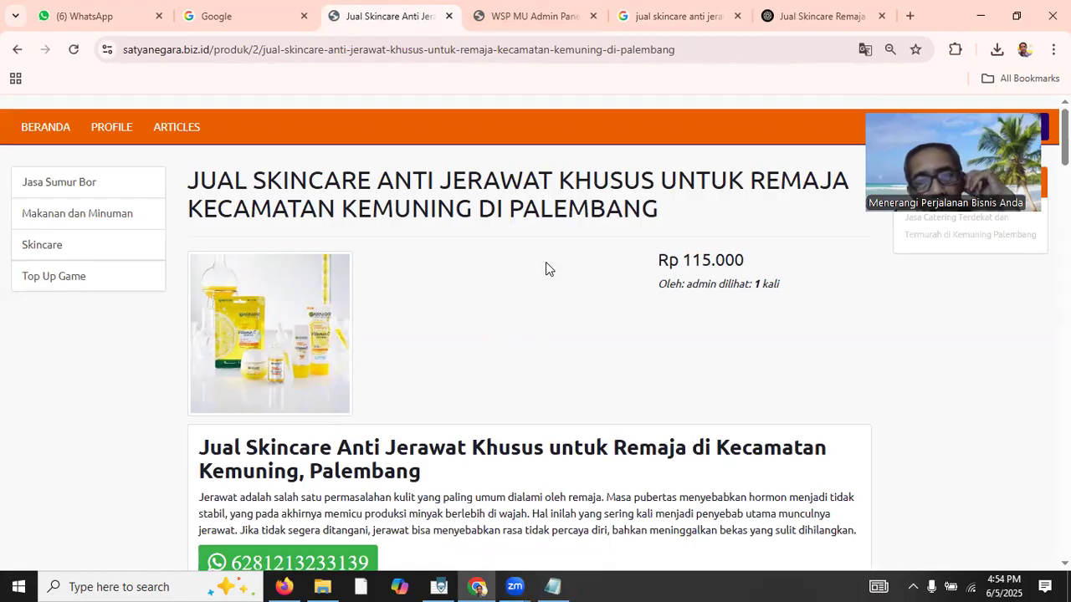
left_click(527, 17)
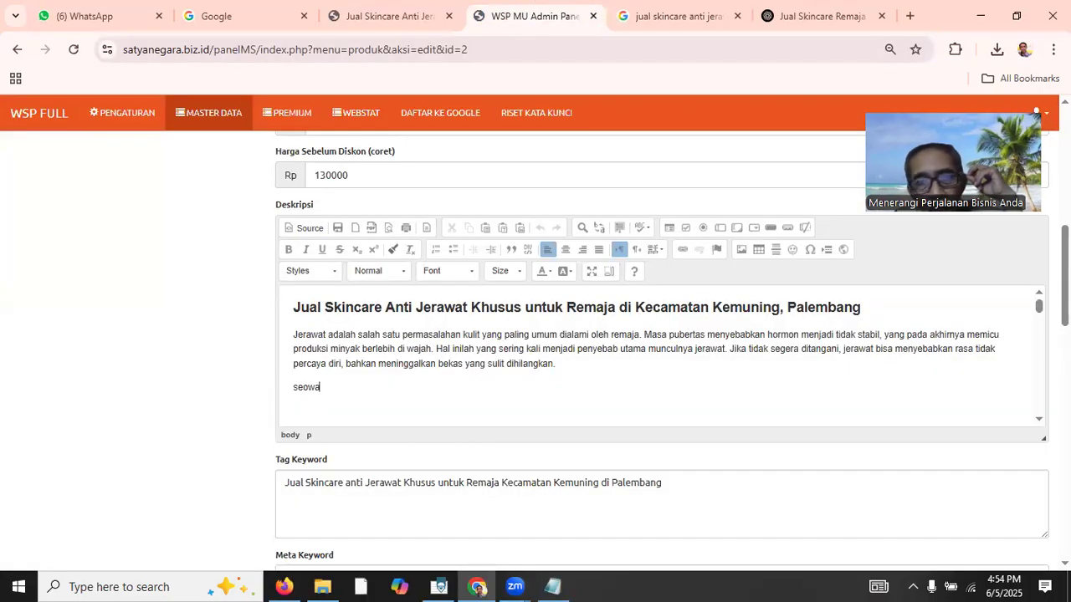
Save the edited Skincare product and look over the admin product list
scroll(394, 274, "down", 15)
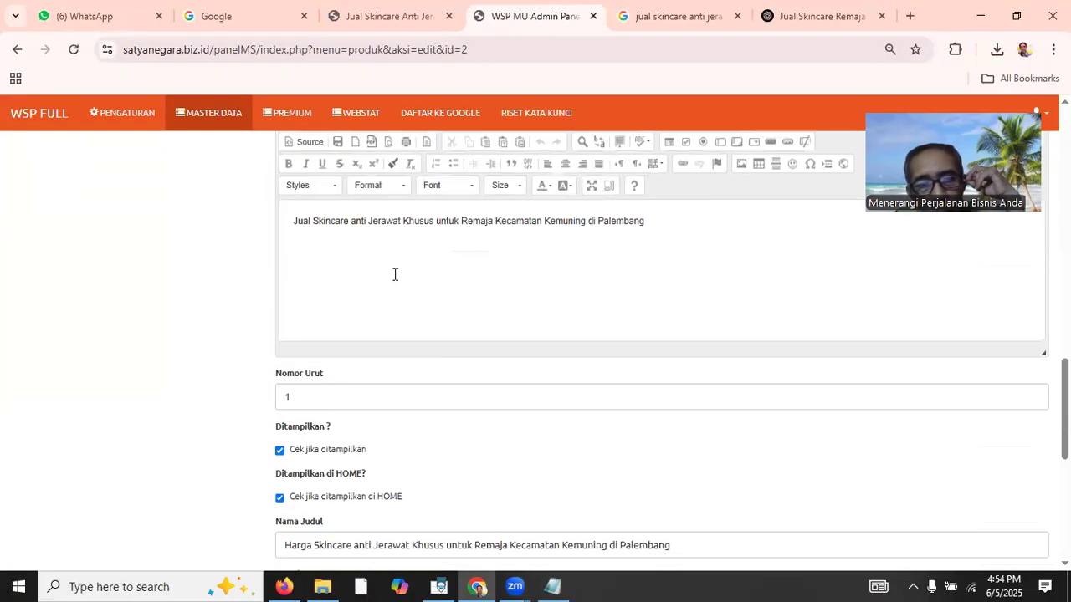
left_click(316, 562)
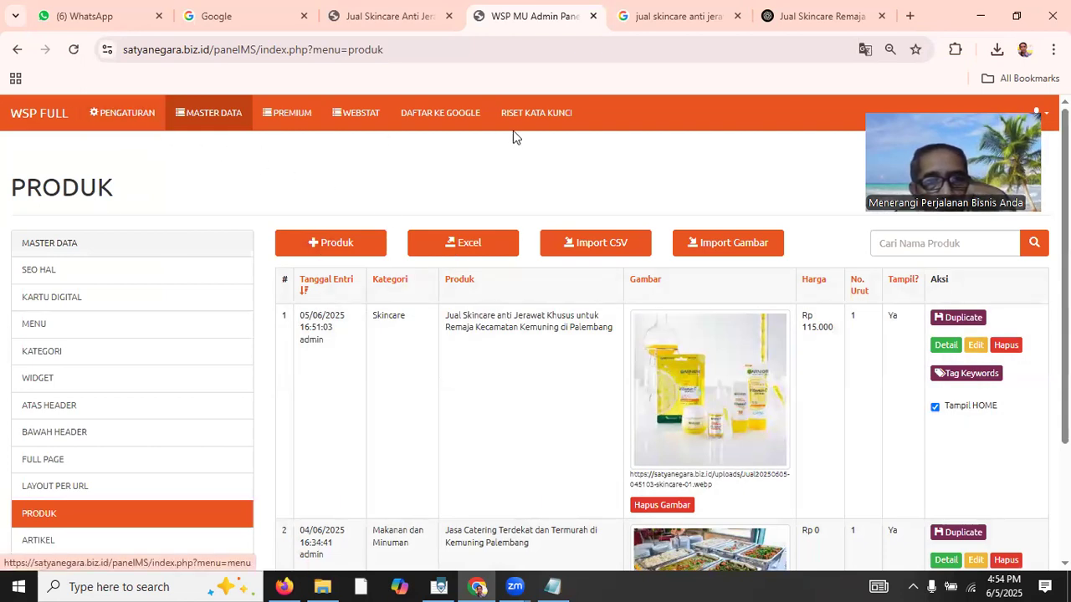
scroll(184, 198, "down", 2)
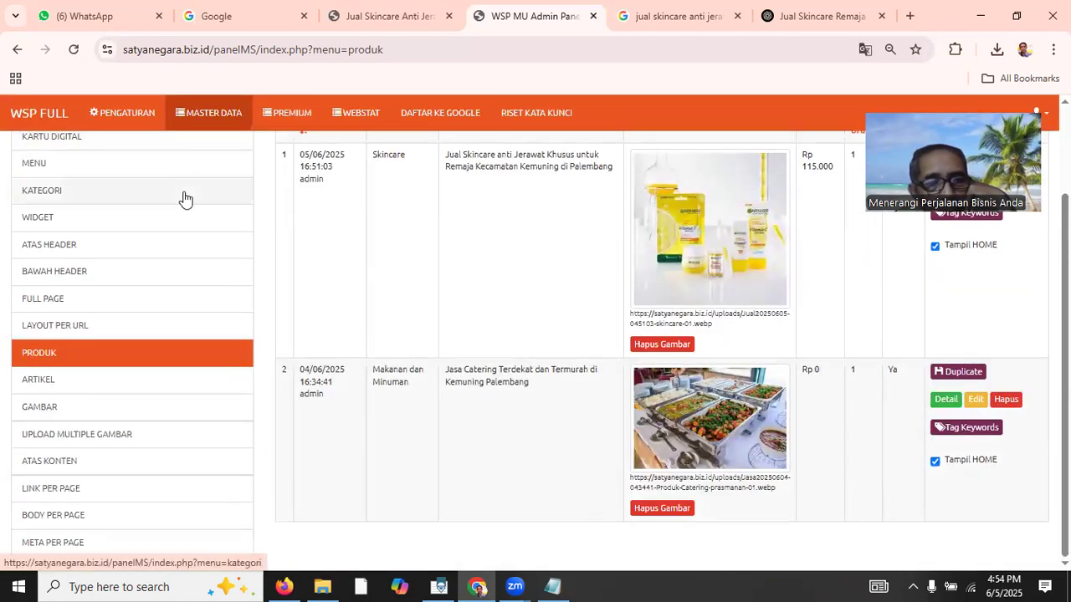
scroll(184, 199, "up", 2)
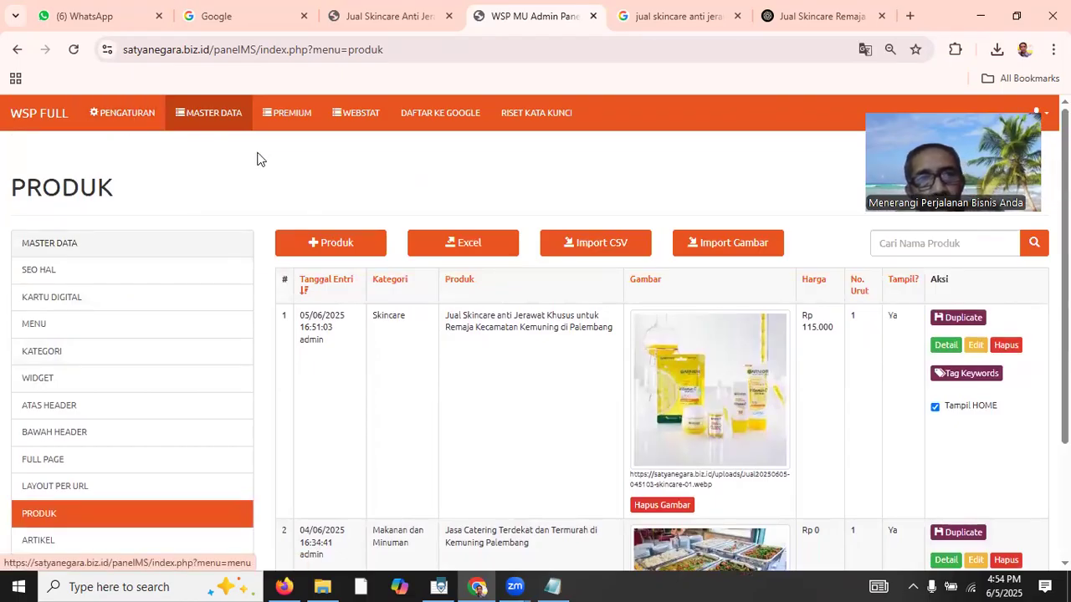
Check the Skincare product's public page against the admin product list
left_click(230, 53)
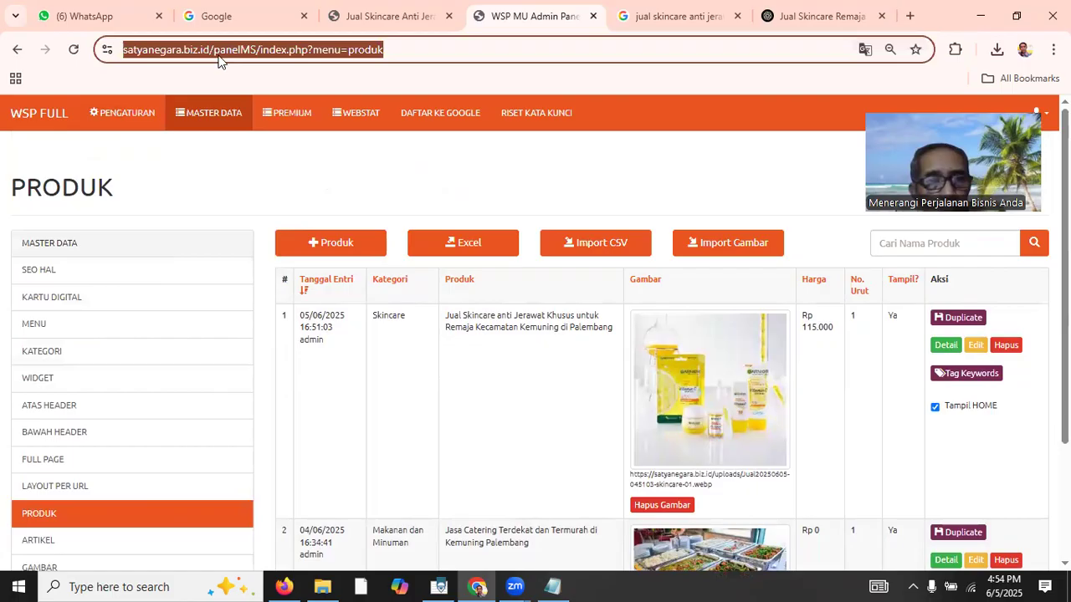
left_click(379, 12)
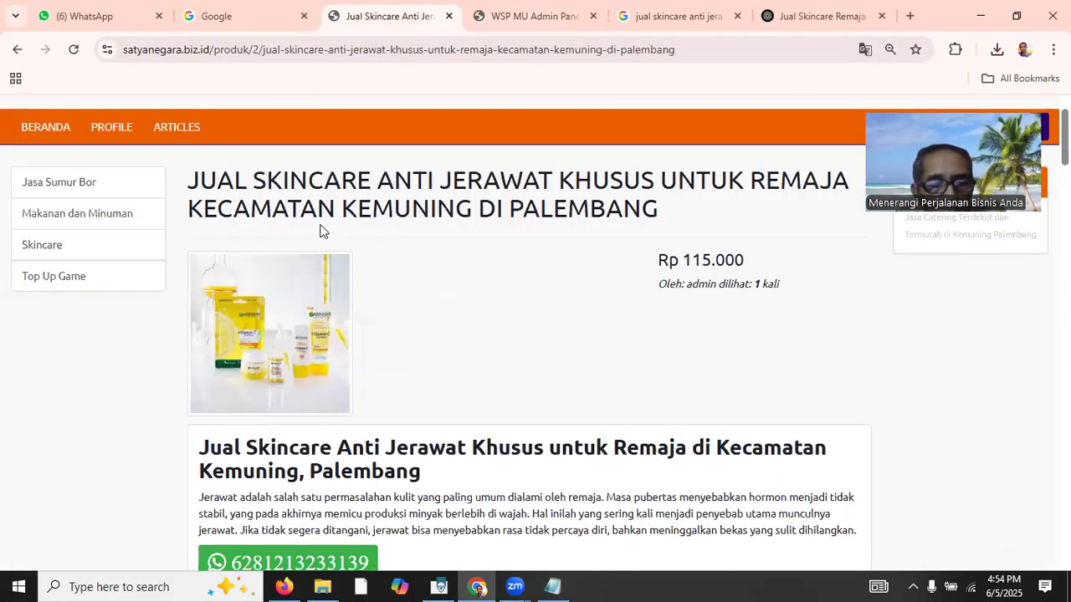
left_click(512, 11)
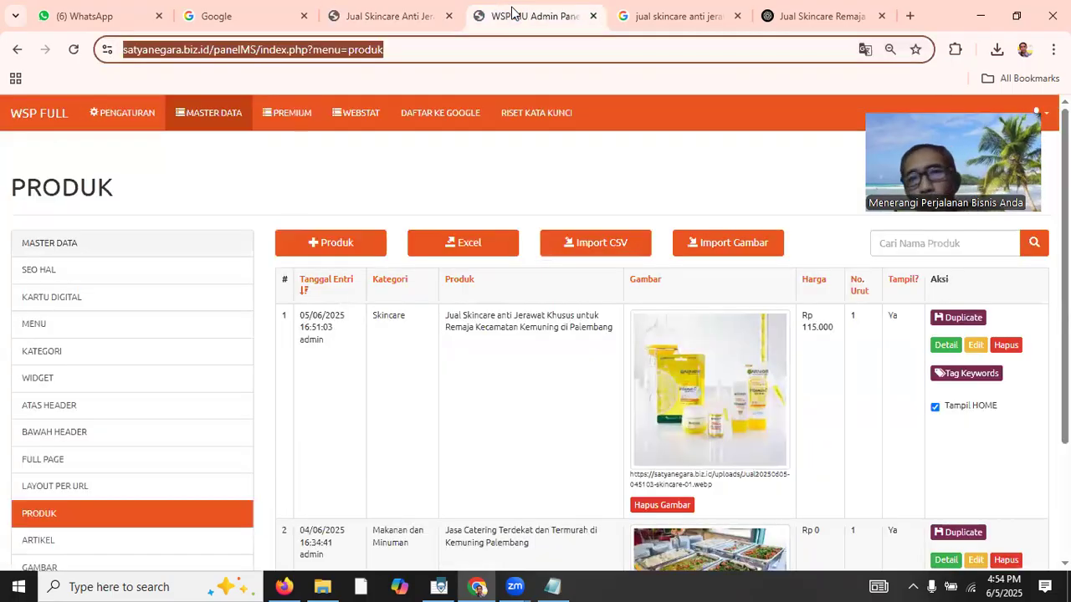
Search Google for "google search console" and start Search Console from the Google Search Console Tools result
left_click(243, 16)
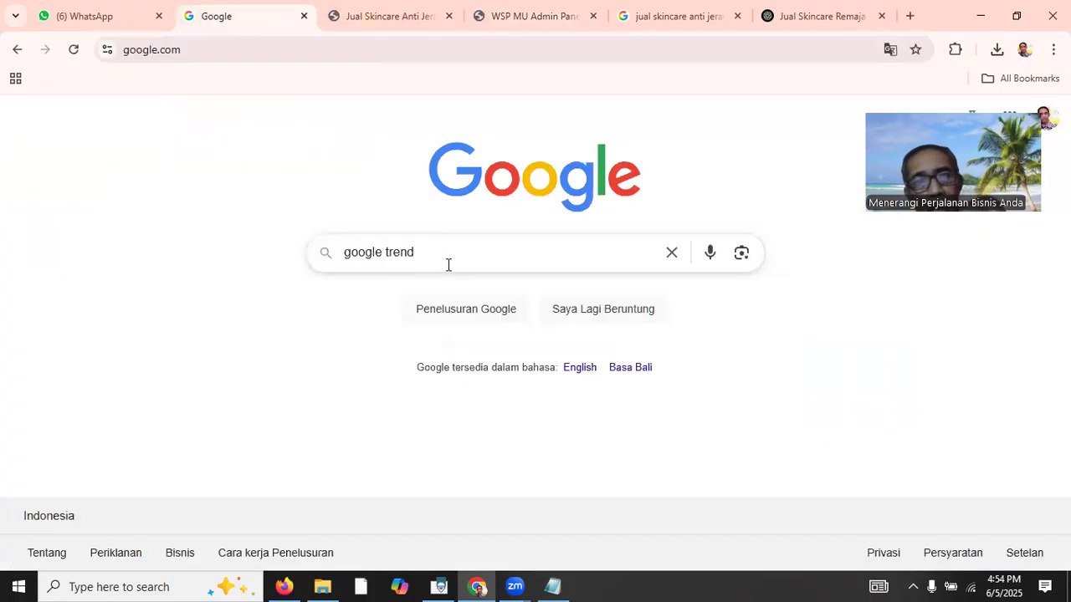
left_click_drag(440, 256, 285, 263)
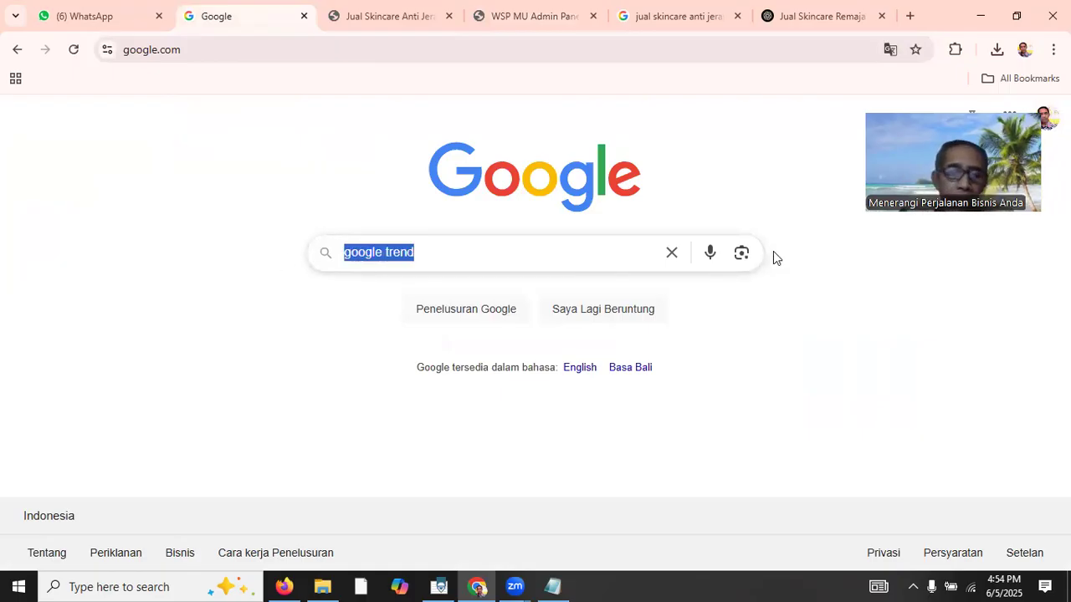
type("google")
key("Down")
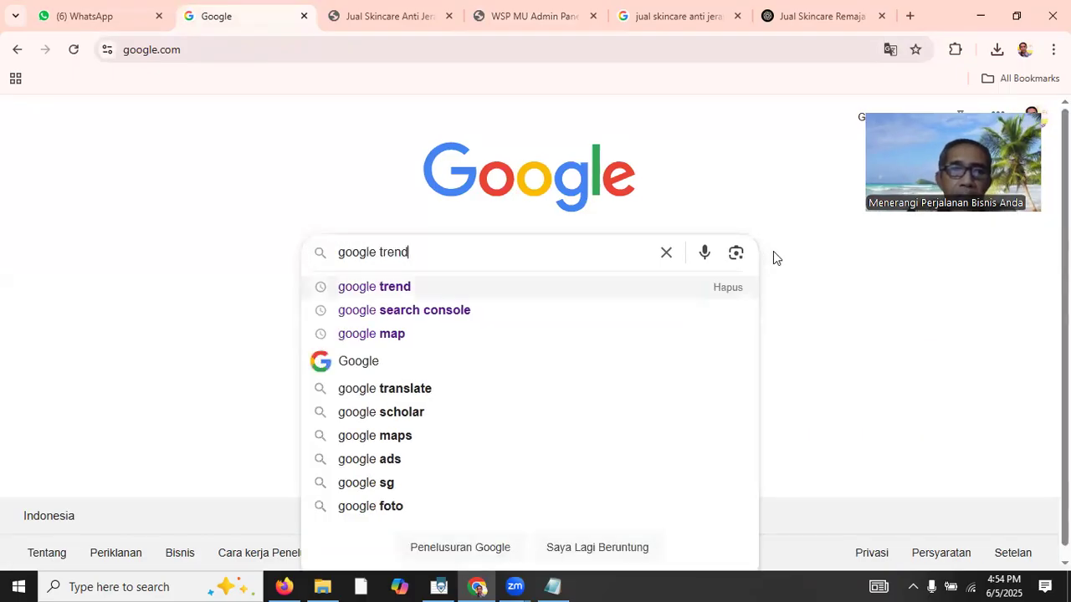
key("Down")
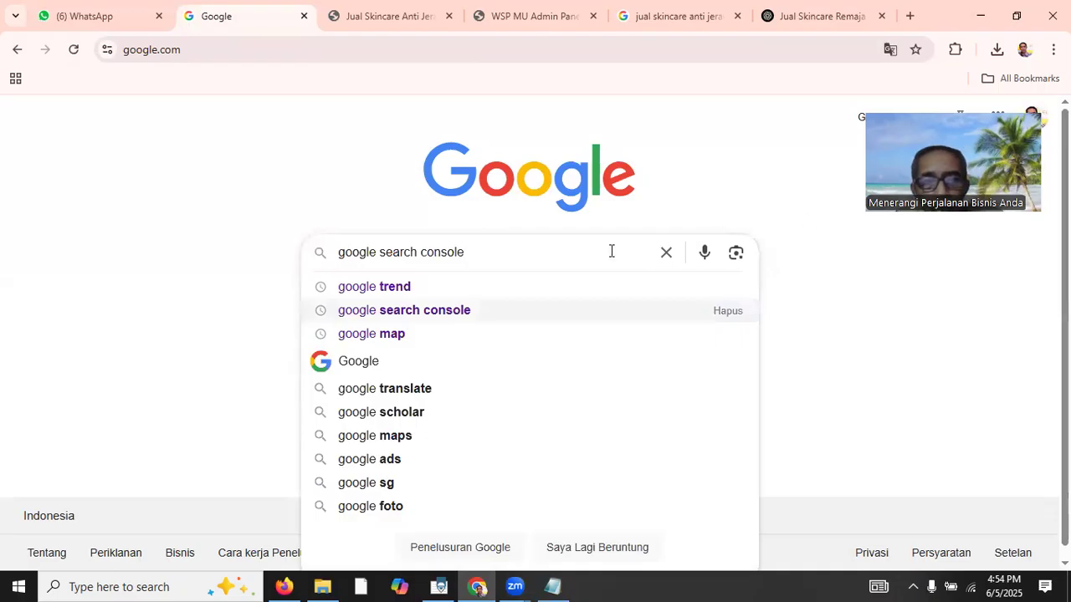
left_click(578, 252)
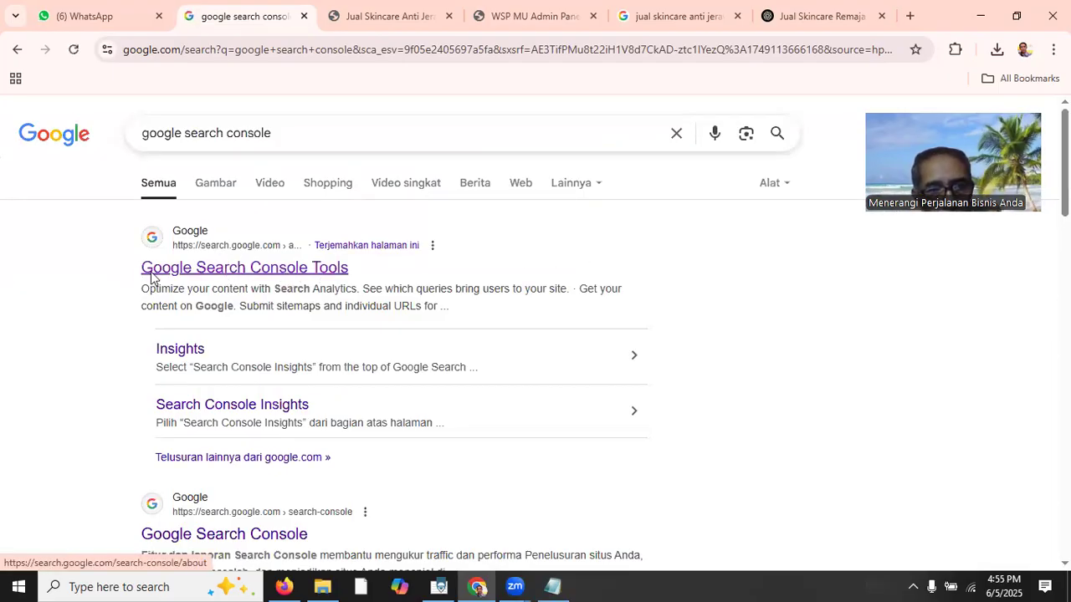
left_click(237, 268)
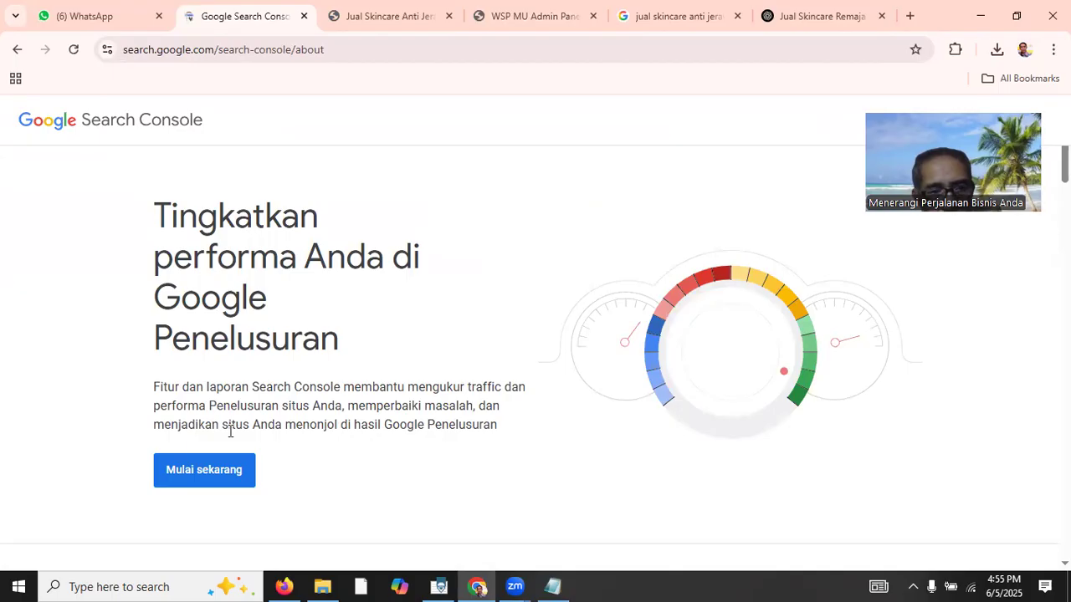
left_click(200, 475)
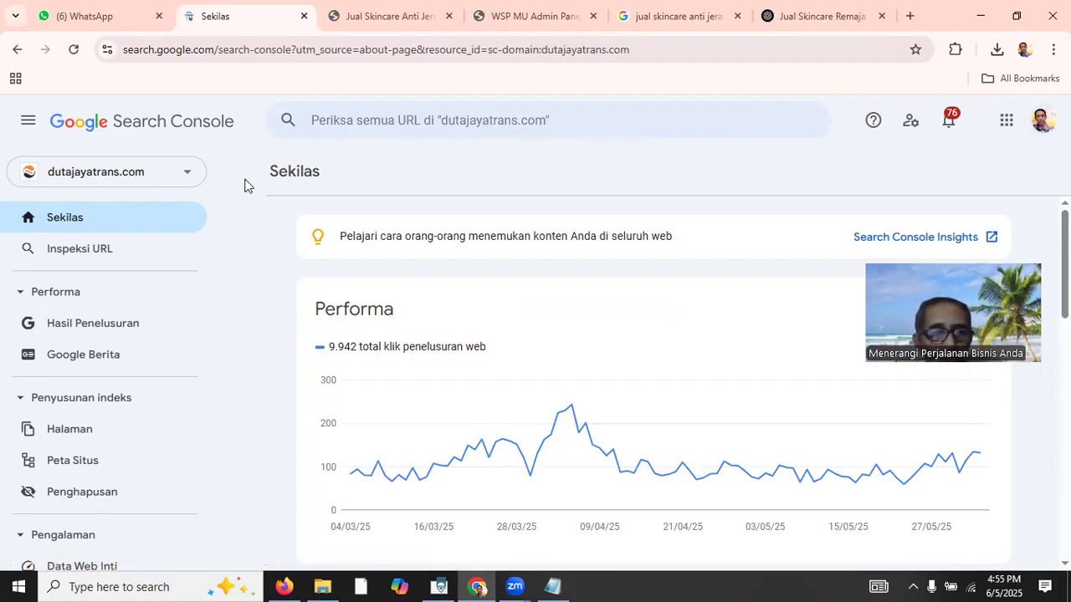
Look through the existing Search Console properties and start adding a new property
left_click(191, 179)
scroll(231, 473, "down", 3)
scroll(224, 493, "down", 20)
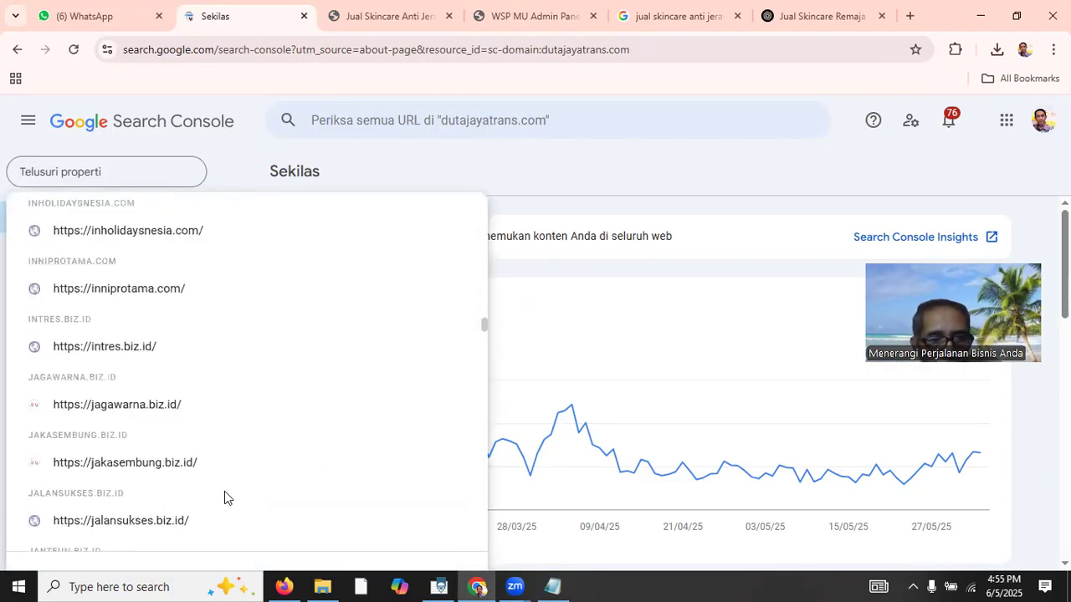
scroll(225, 496, "down", 20)
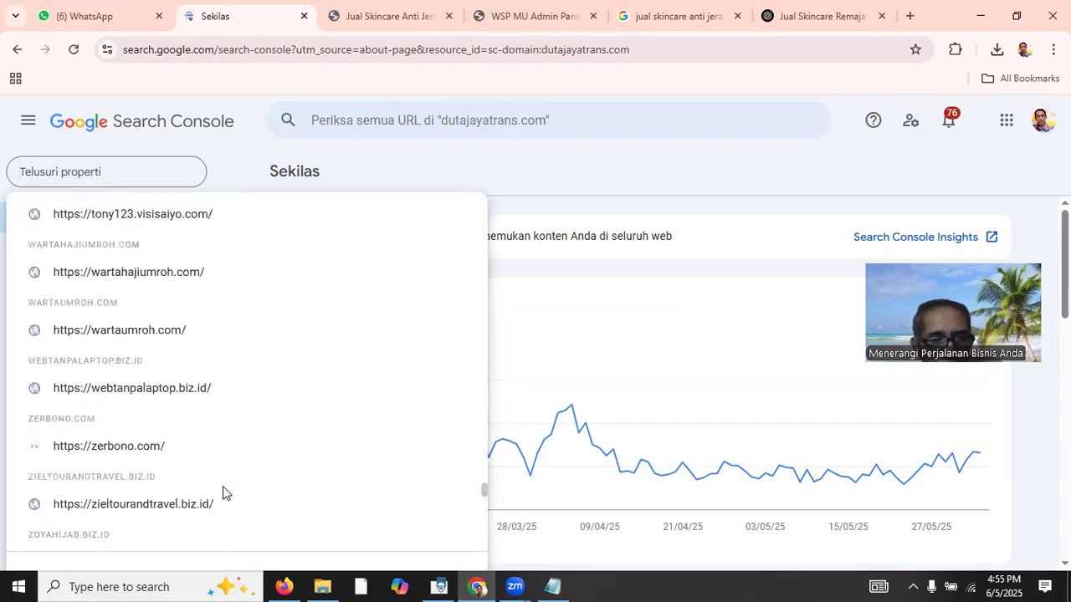
scroll(222, 486, "up", 5)
scroll(223, 486, "down", 5)
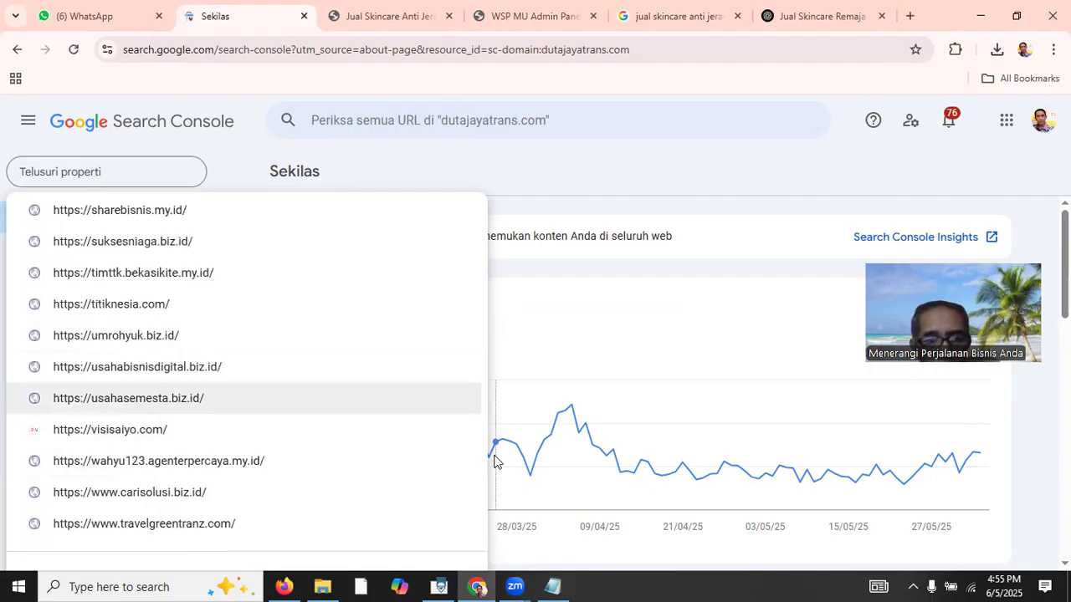
key("ctrl+minus")
key("ctrl+minus")
key("ctrl+minus")
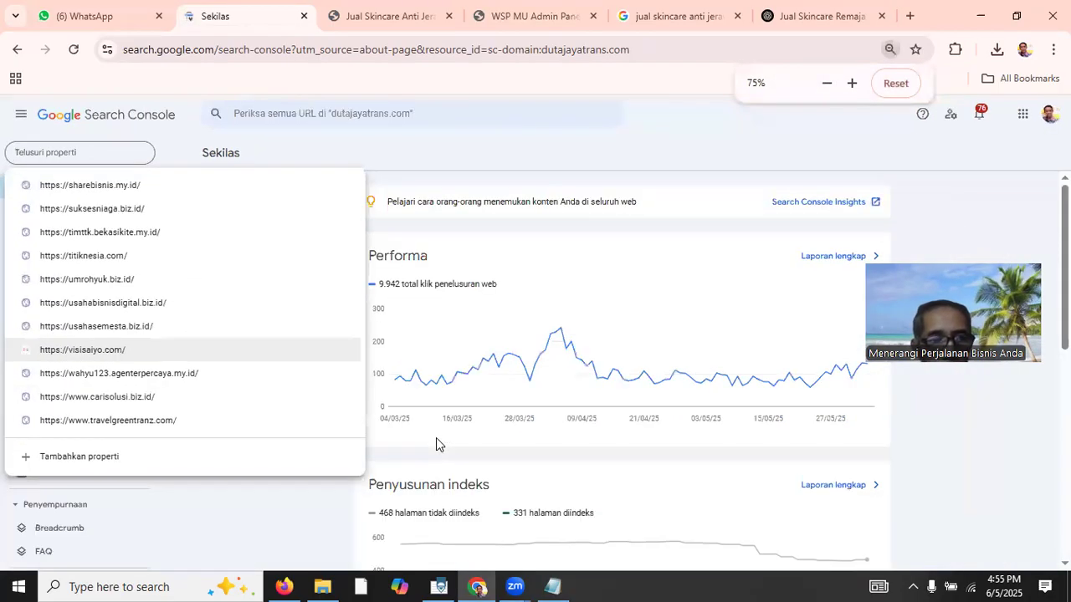
key("ctrl+plus")
key("ctrl+plus")
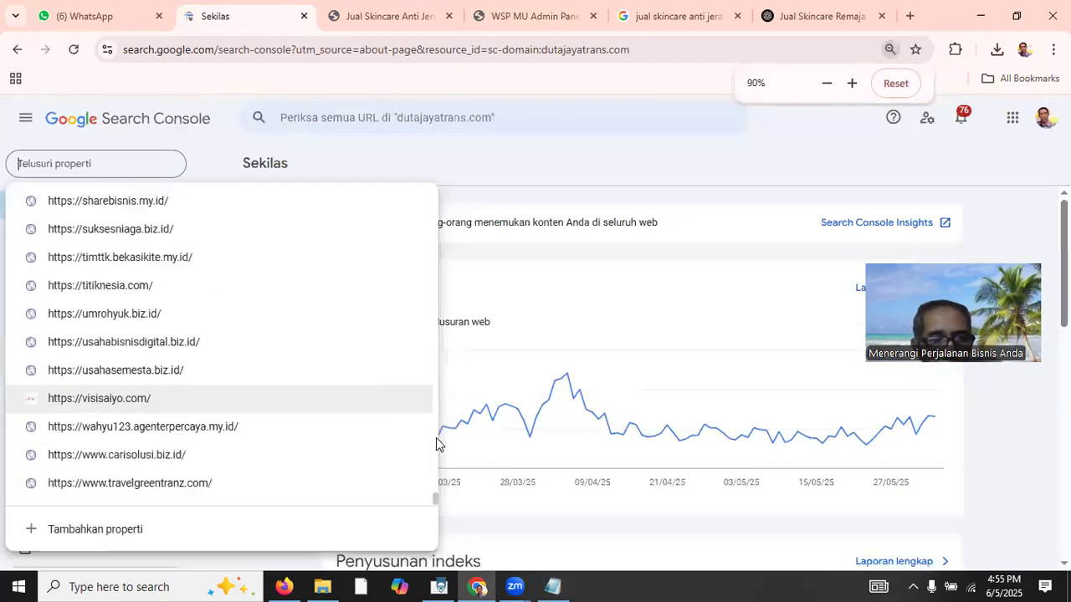
left_click(94, 532)
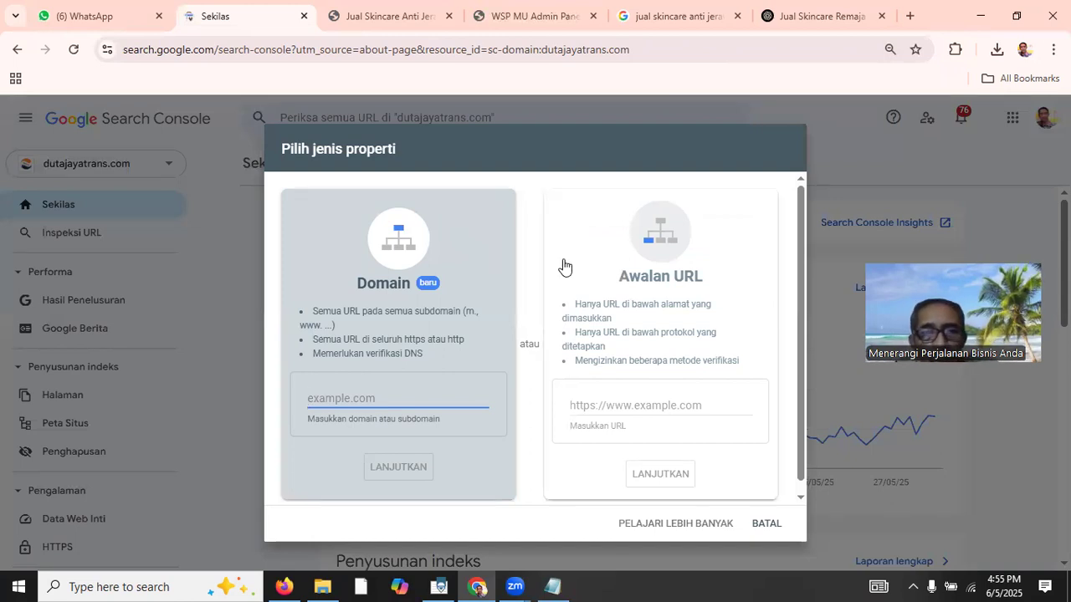
left_click(389, 15)
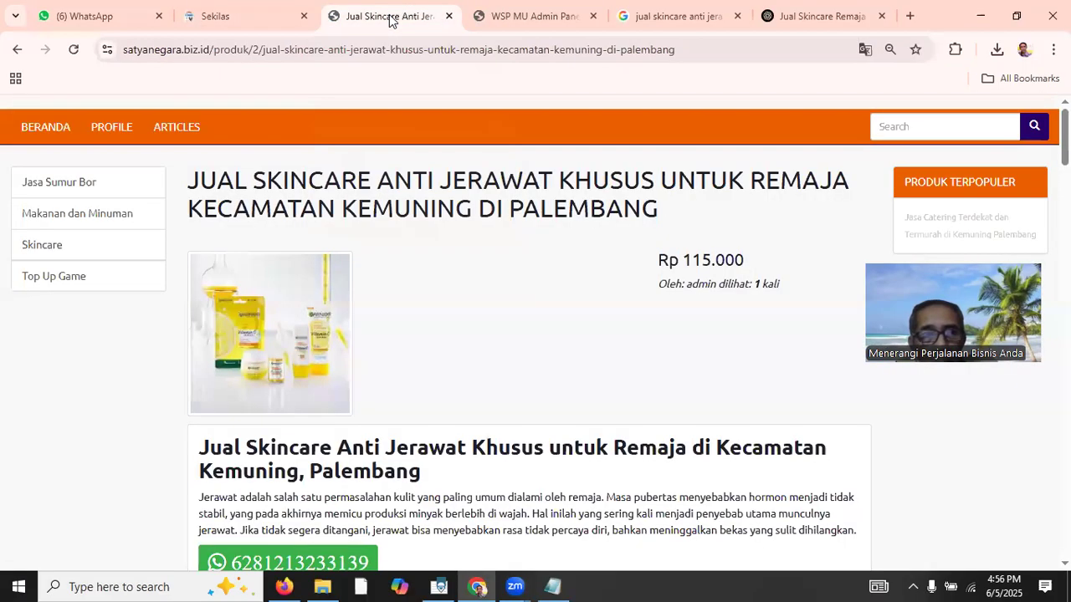
left_click(250, 49)
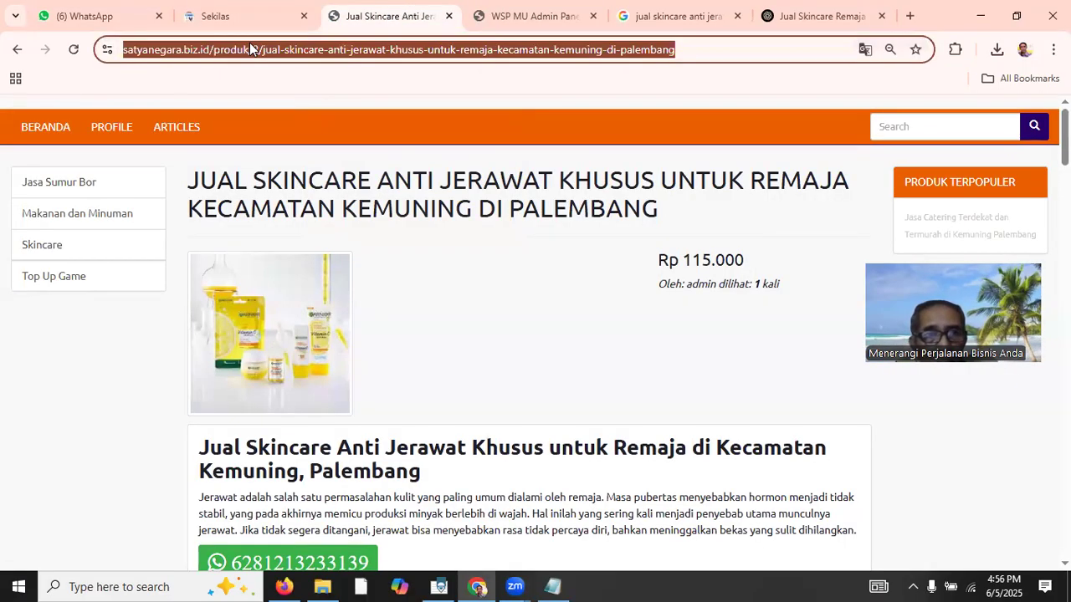
left_click(272, 49)
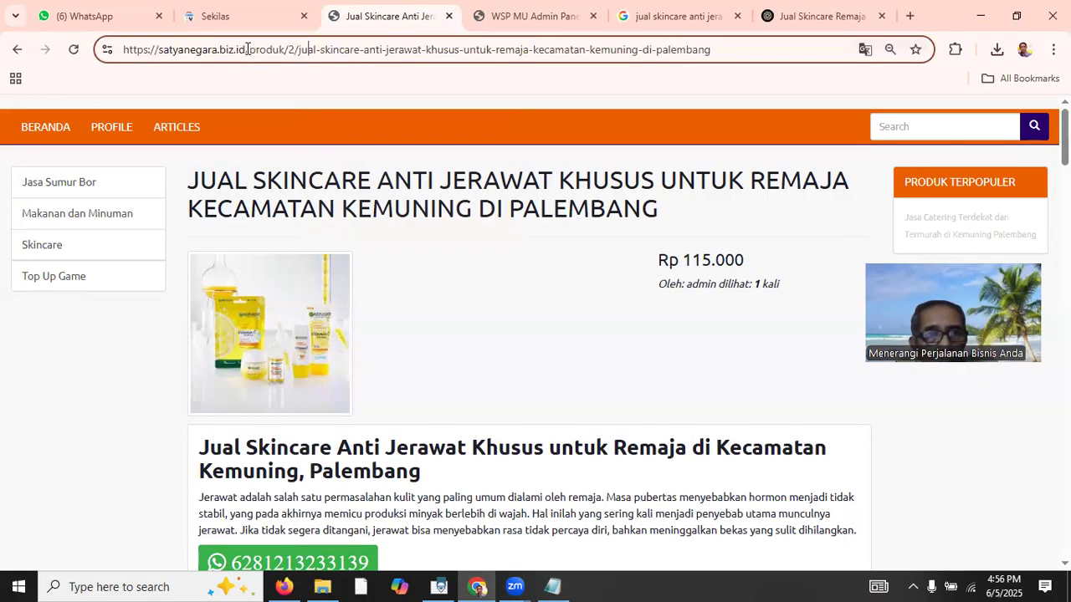
left_click_drag(249, 49, 82, 50)
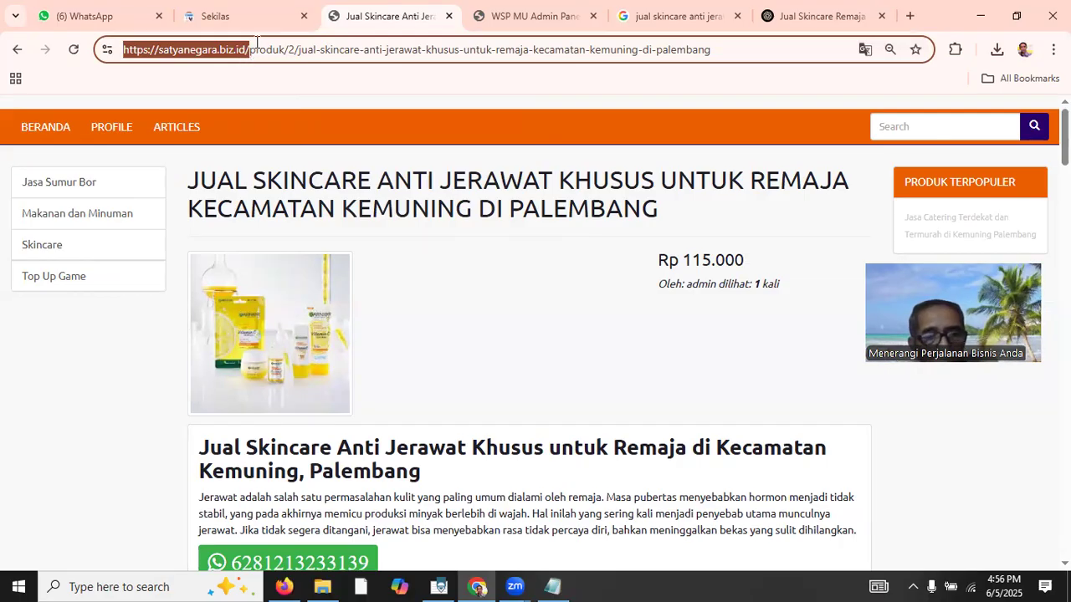
right_click(193, 53)
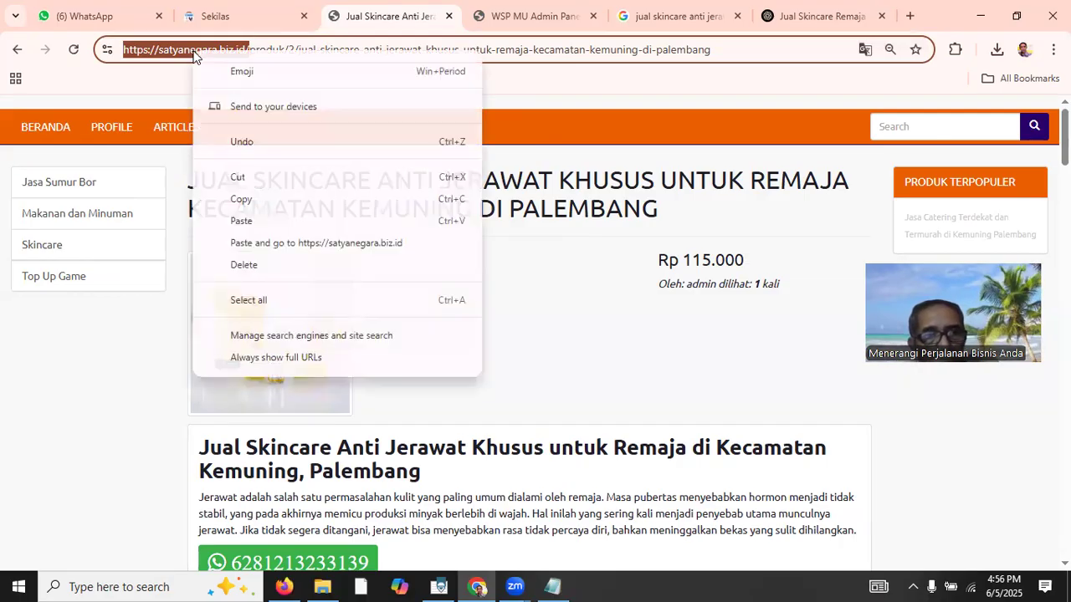
left_click(243, 199)
left_click(246, 28)
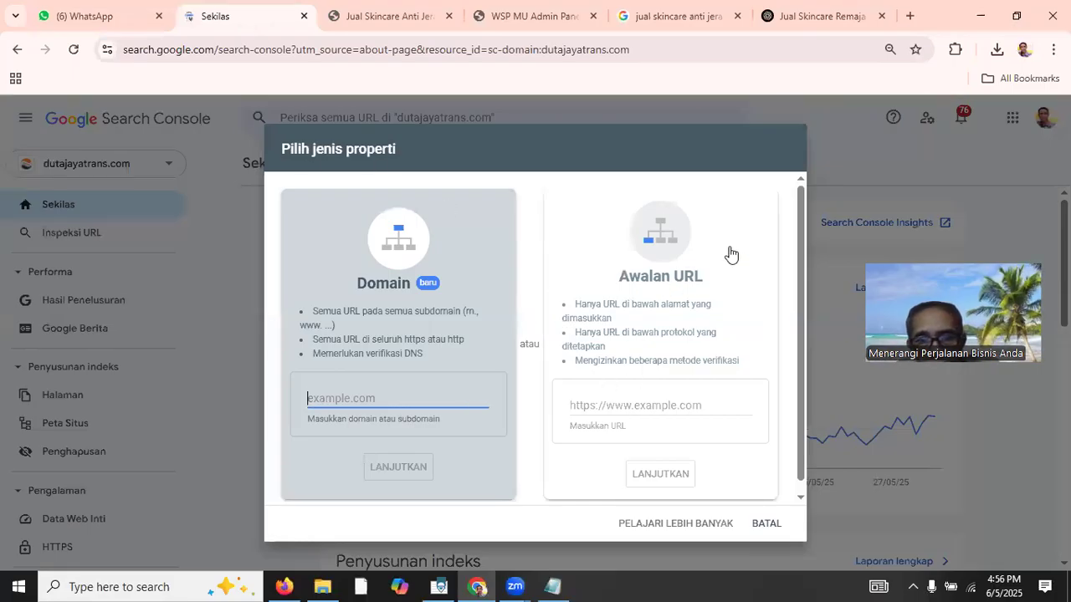
left_click(609, 401)
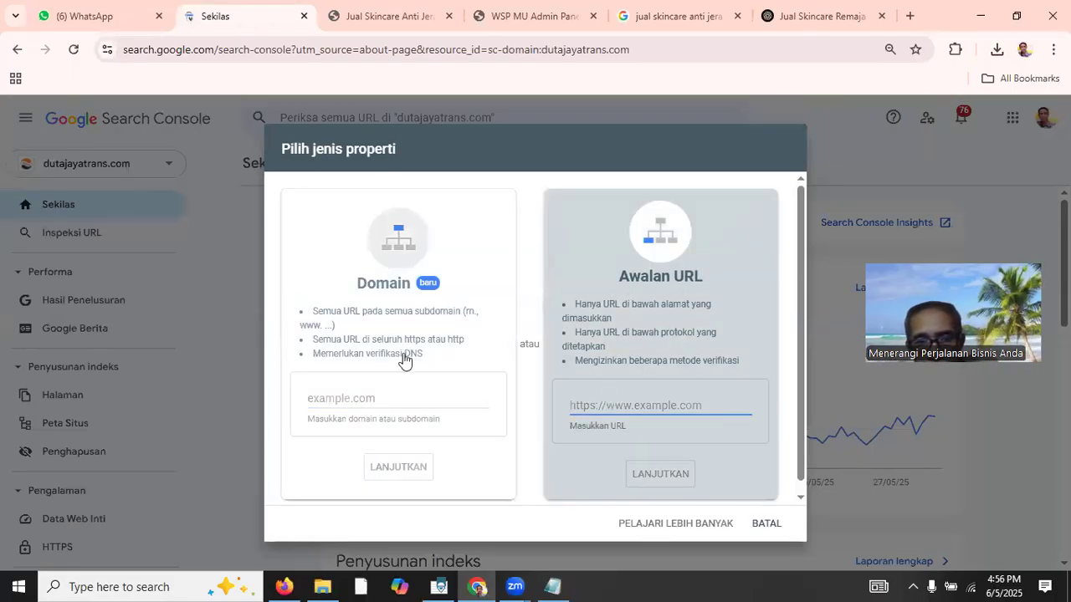
right_click(599, 401)
left_click(638, 225)
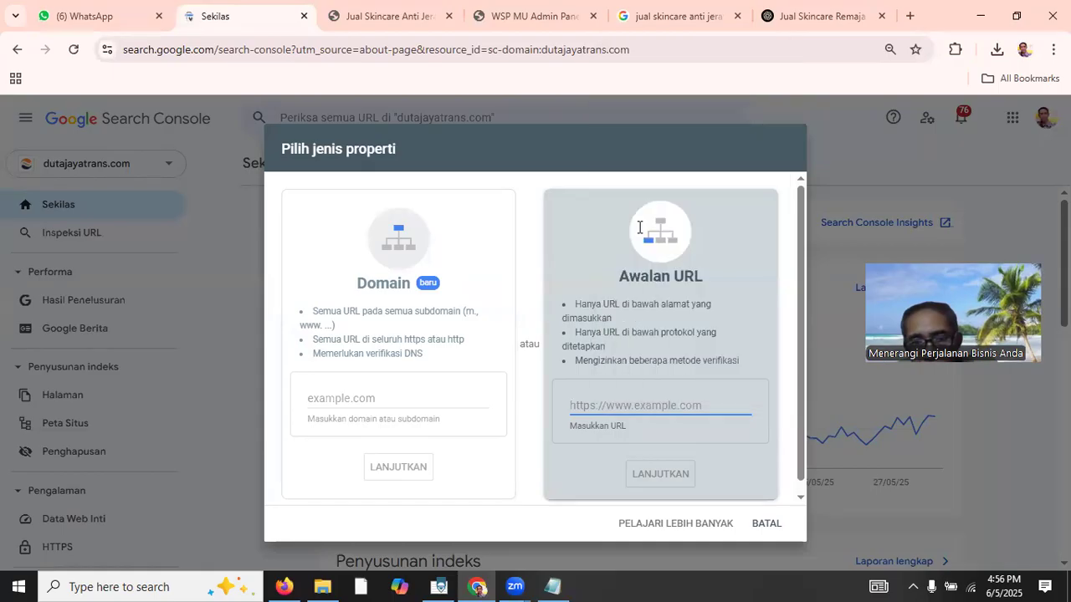
left_click(659, 475)
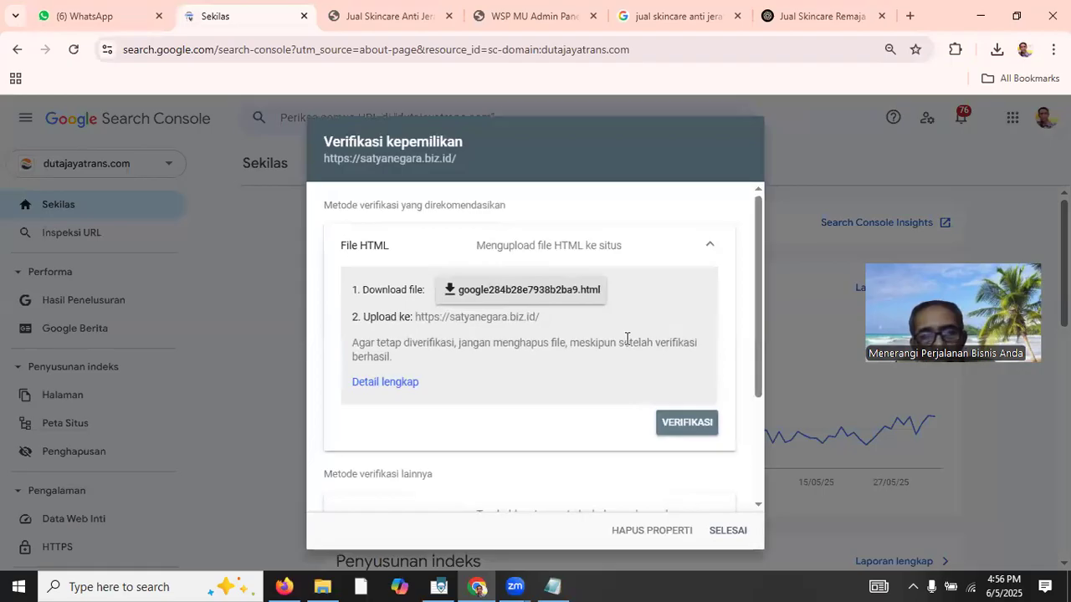
Copy the meta tag of the Tag HTML verification method and switch back to the site's admin panel
left_click_drag(481, 135, 312, 138)
left_click(476, 152)
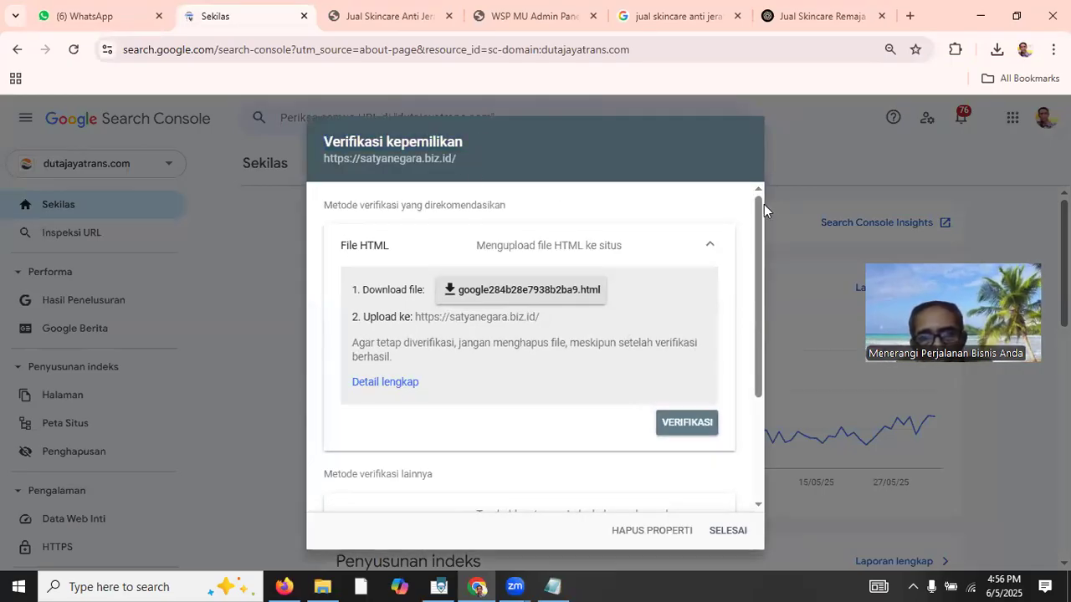
left_click_drag(757, 204, 752, 320)
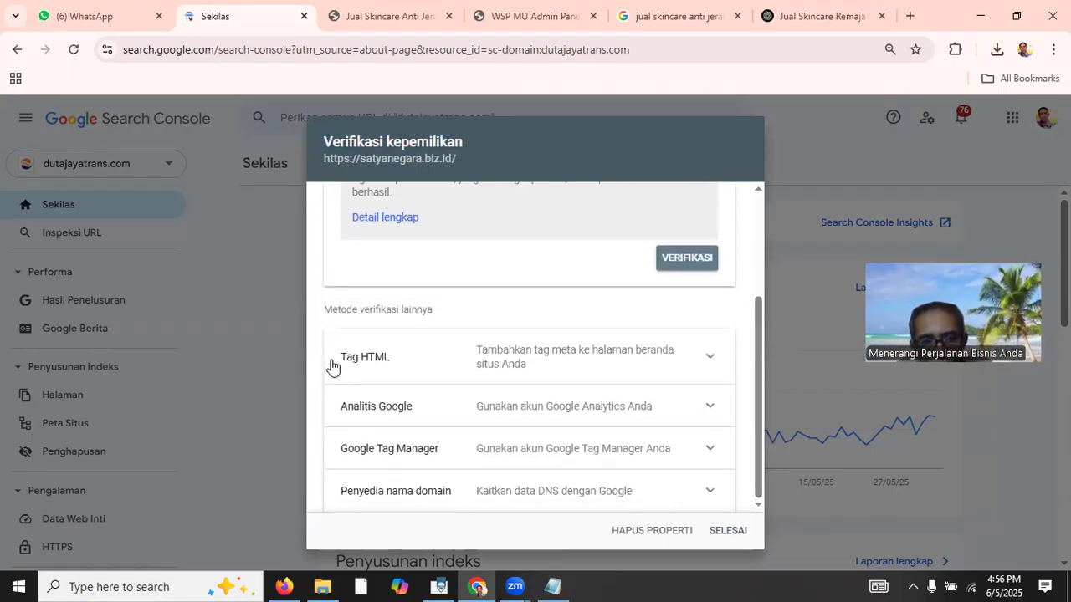
left_click(710, 360)
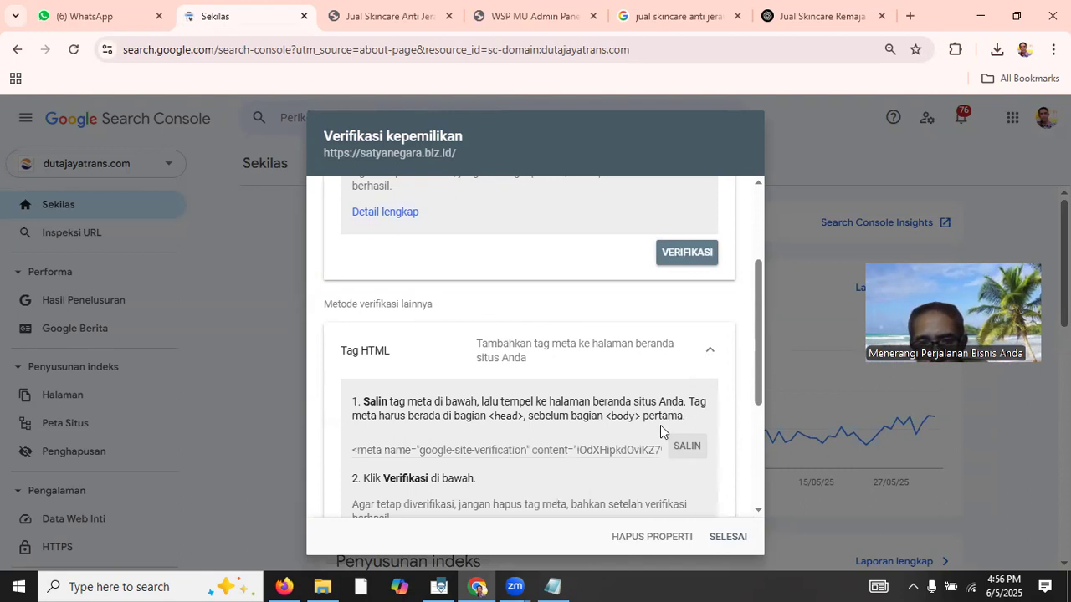
left_click(377, 452)
left_click_drag(532, 449, 616, 445)
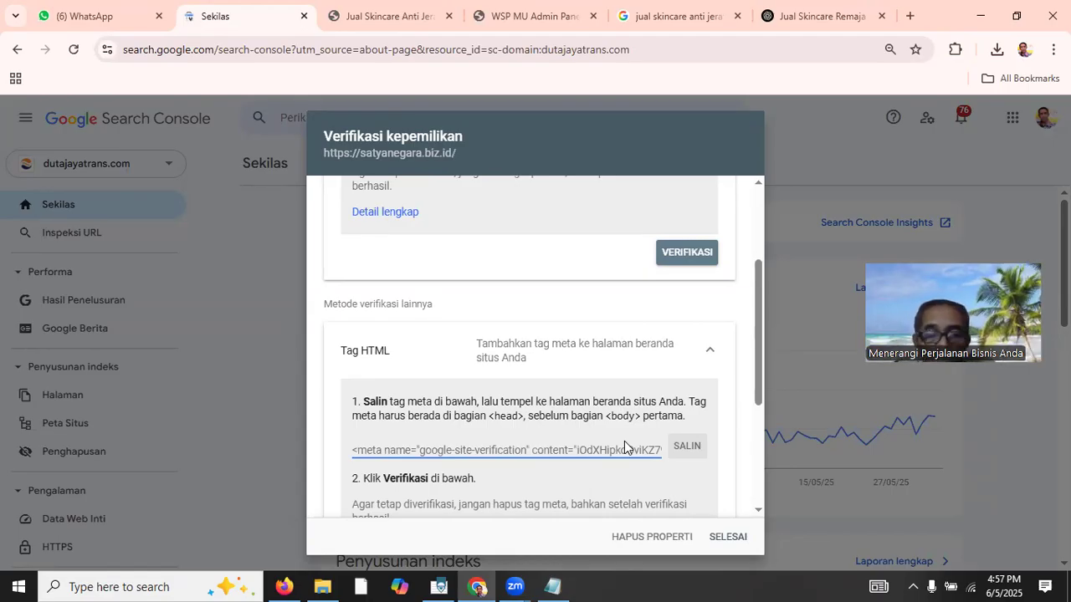
left_click(688, 447)
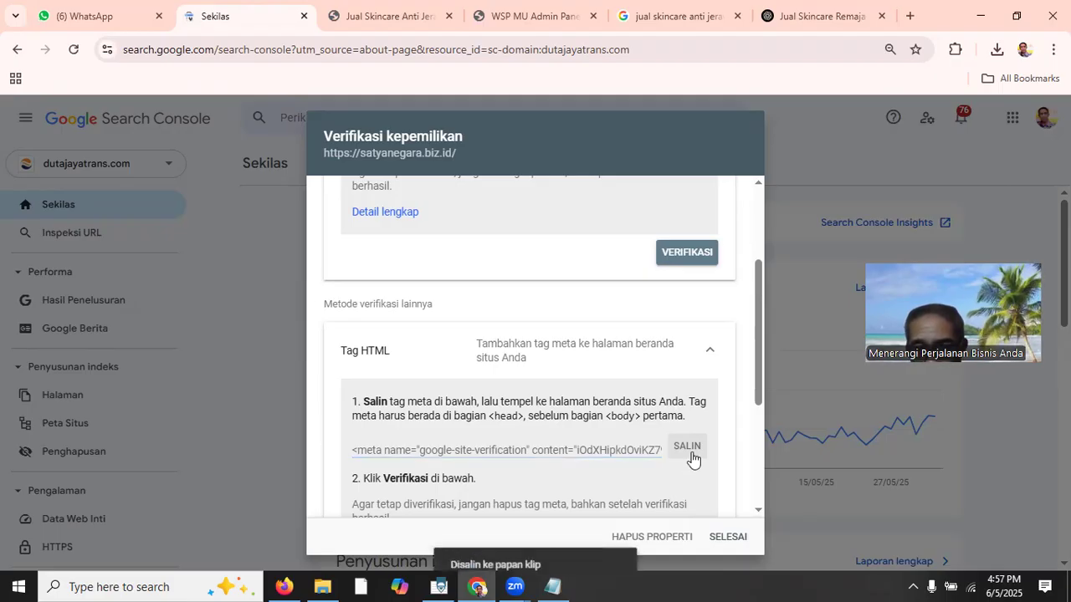
left_click(537, 14)
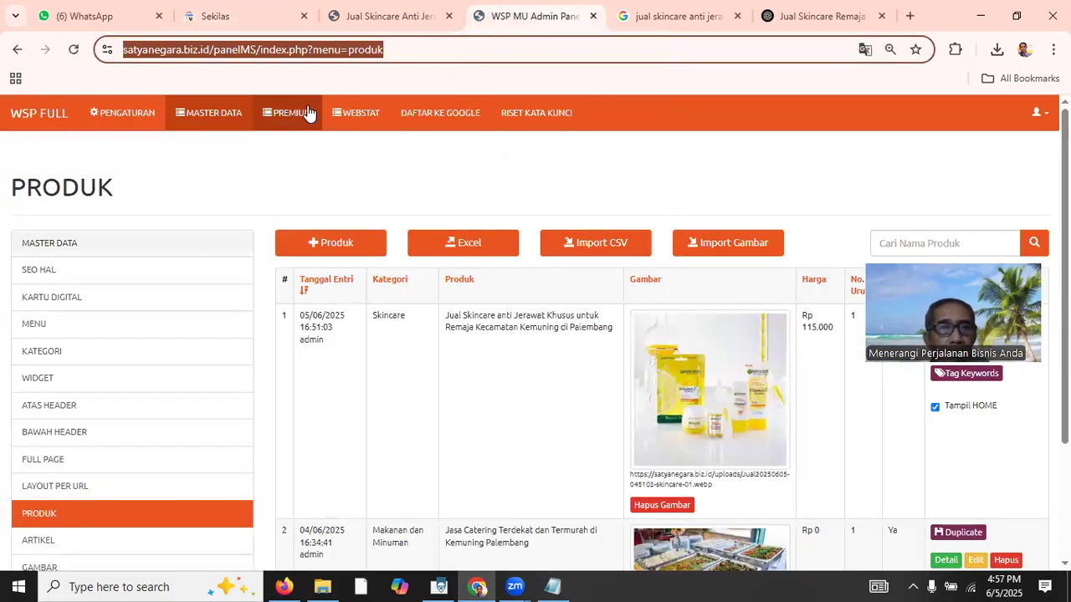
Open the site's Meta SEO Utama settings at the Meta Pendukung field
left_click(210, 115)
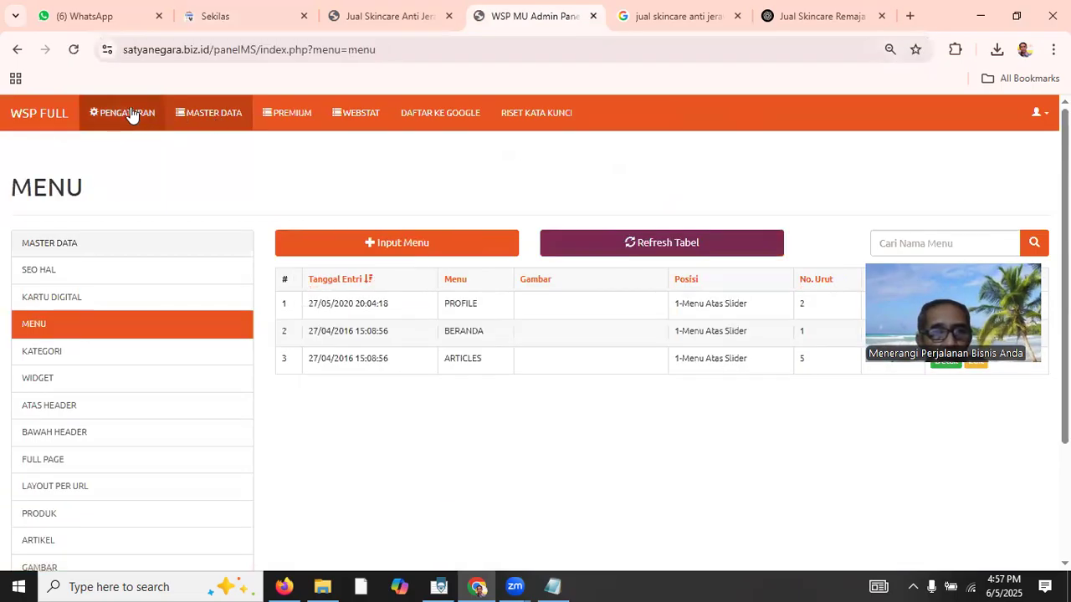
left_click(130, 114)
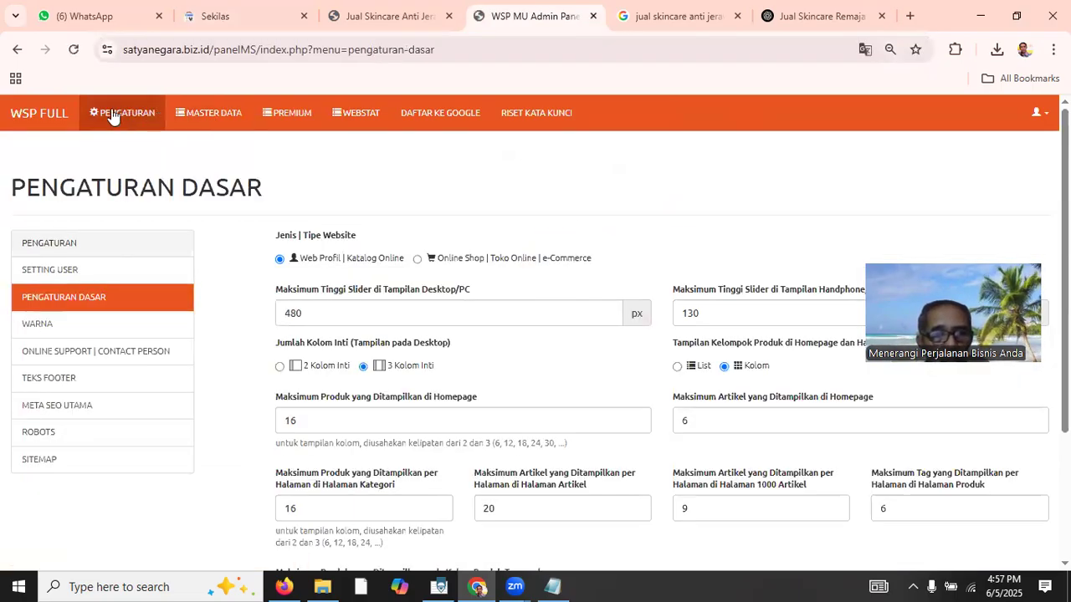
left_click(77, 411)
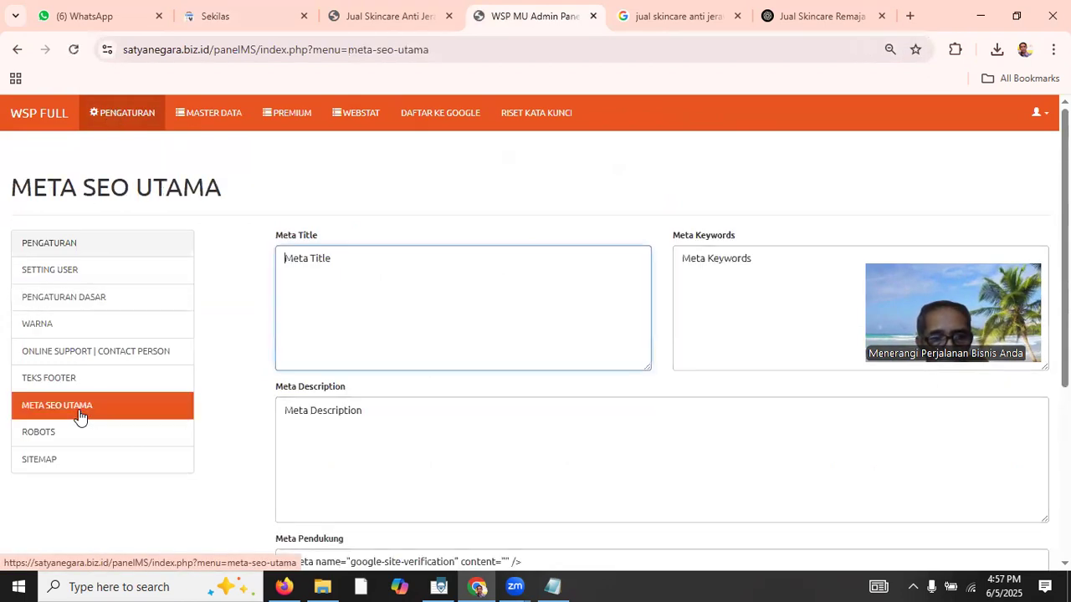
scroll(366, 388, "down", 3)
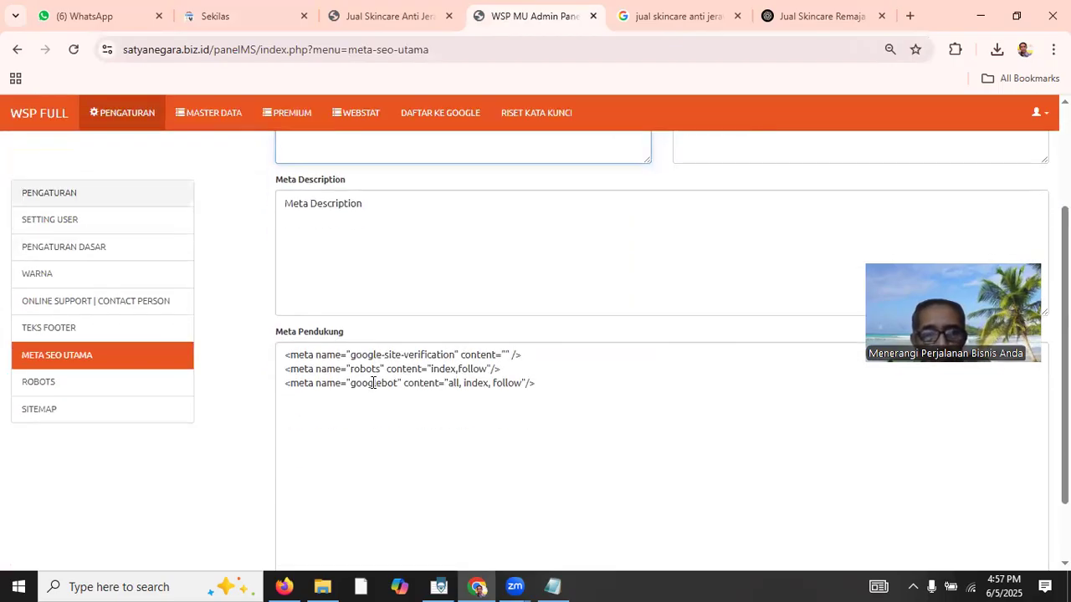
Add the copied google-site-verification meta tag on a new line below the googlebot tag in Meta Pendukung and save the settings
left_click(565, 387)
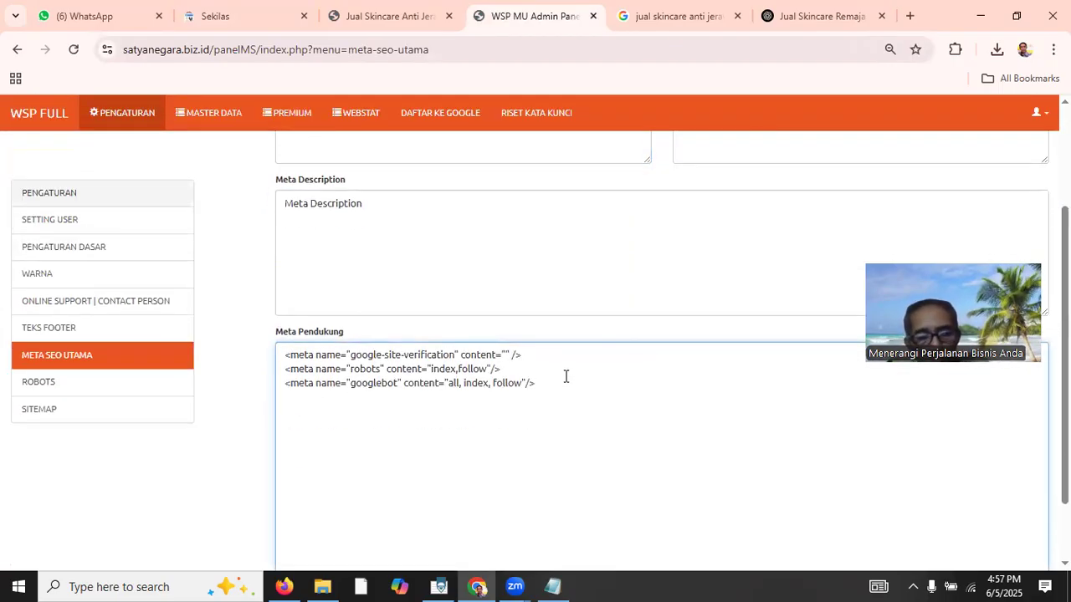
key("Return")
key("ctrl+v")
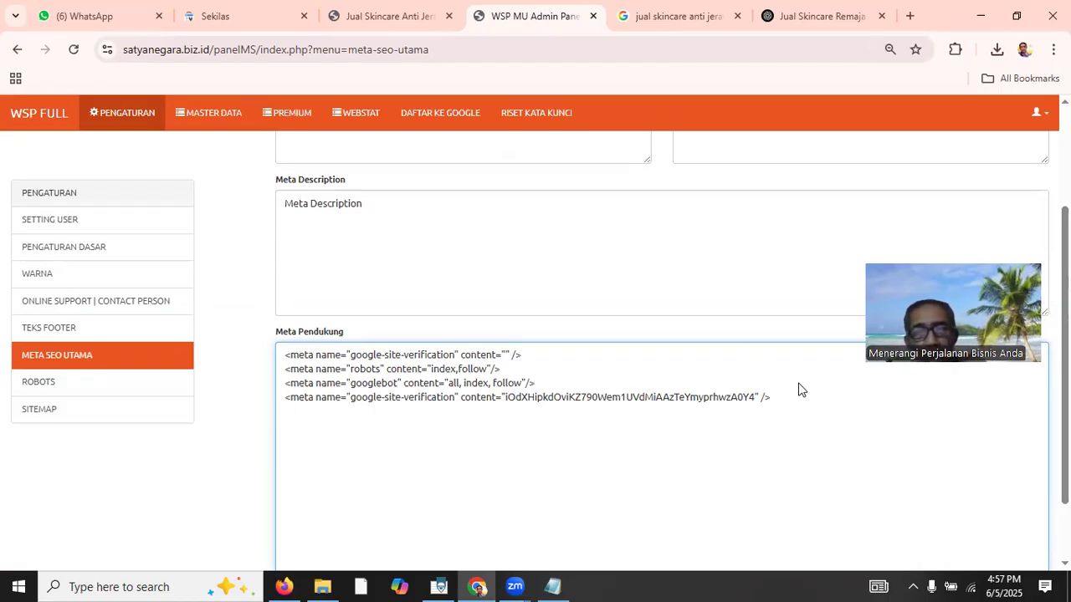
left_click_drag(781, 402, 284, 398)
left_click(382, 430)
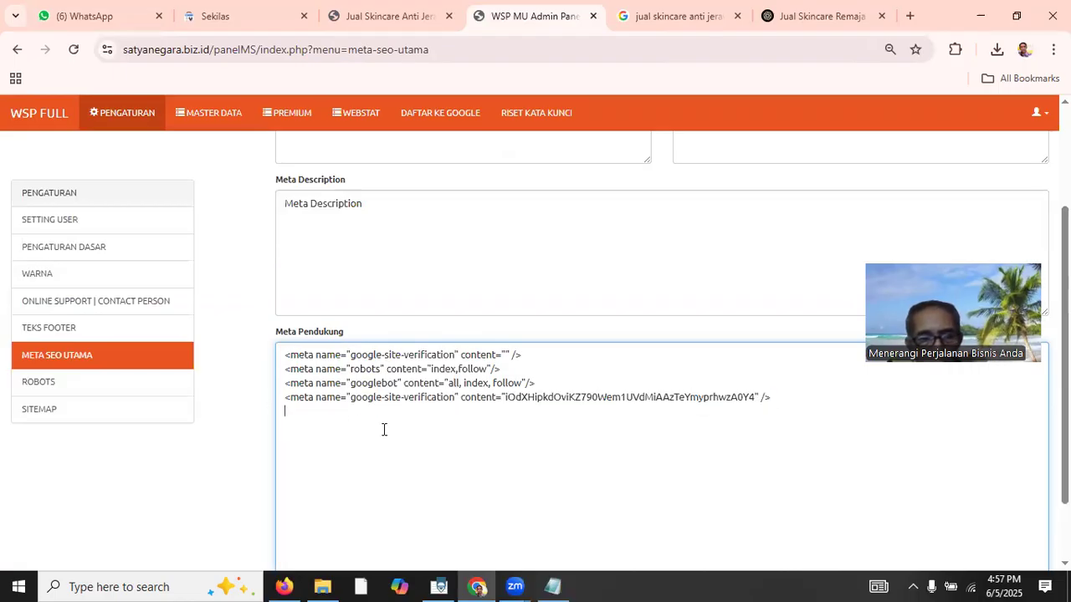
scroll(384, 429, "down", 1)
left_click(432, 546)
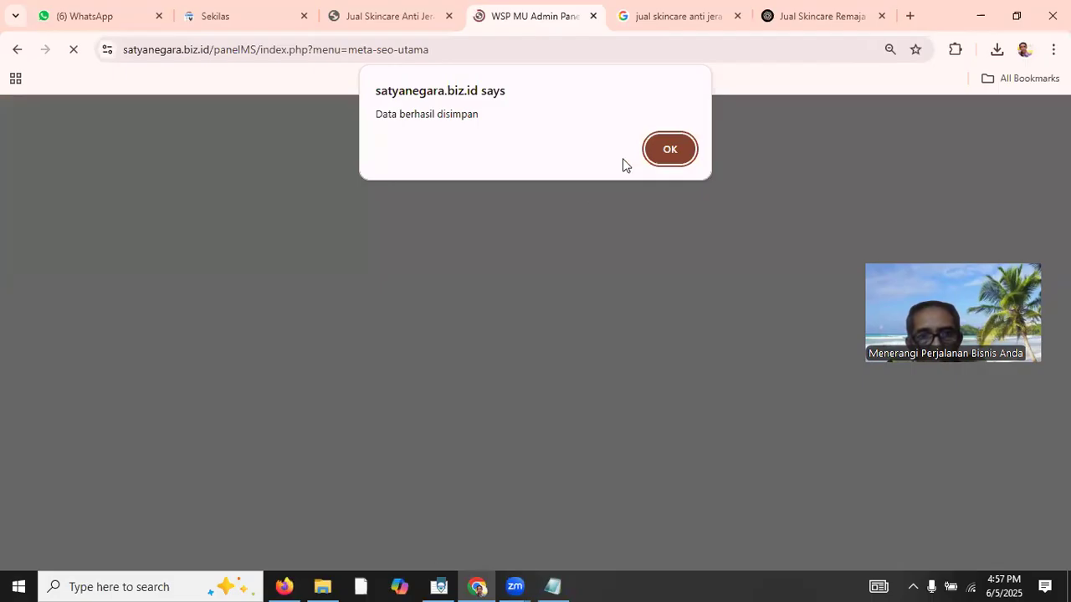
left_click(670, 150)
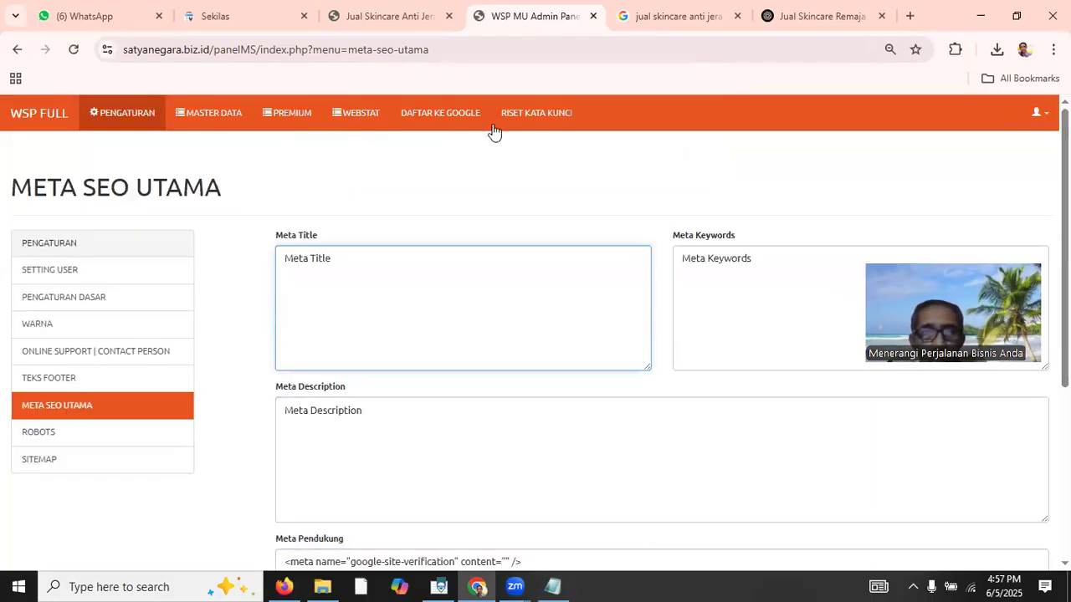
left_click(217, 14)
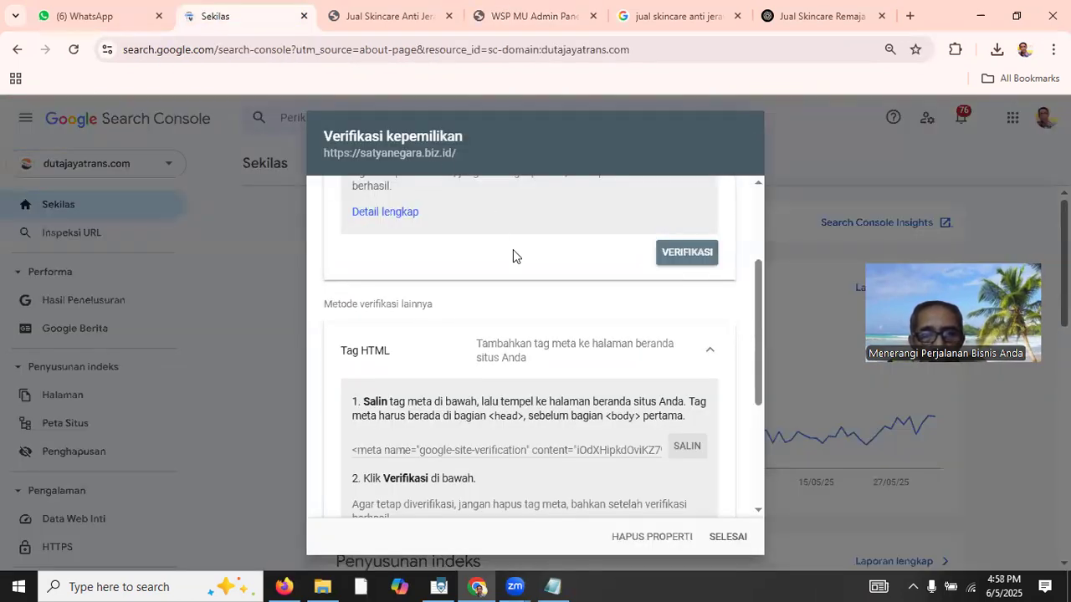
scroll(512, 256, "down", 2)
scroll(683, 304, "down", 1)
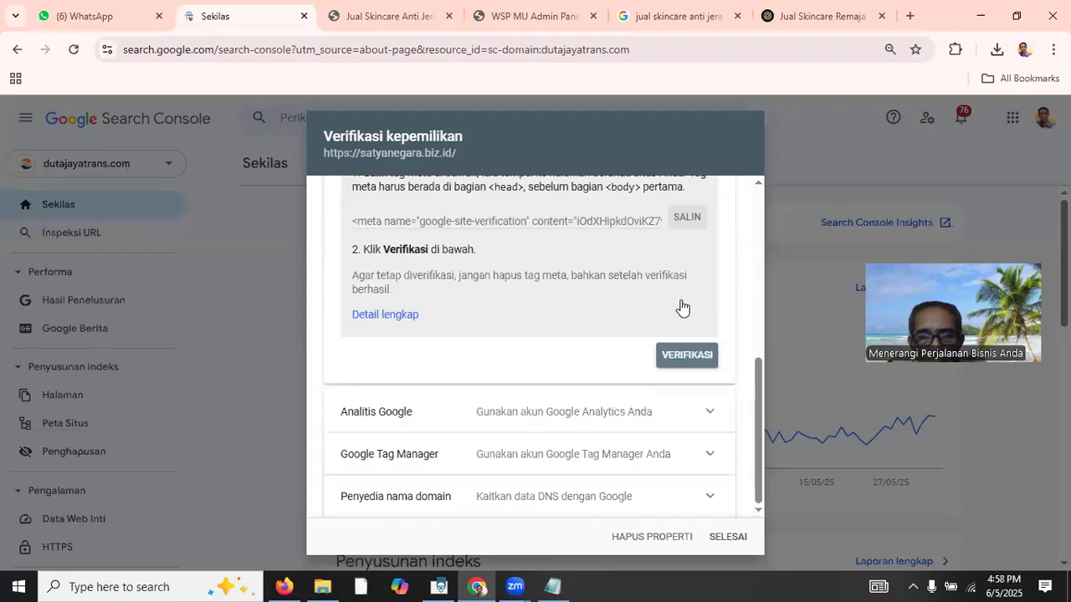
scroll(683, 305, "up", 5)
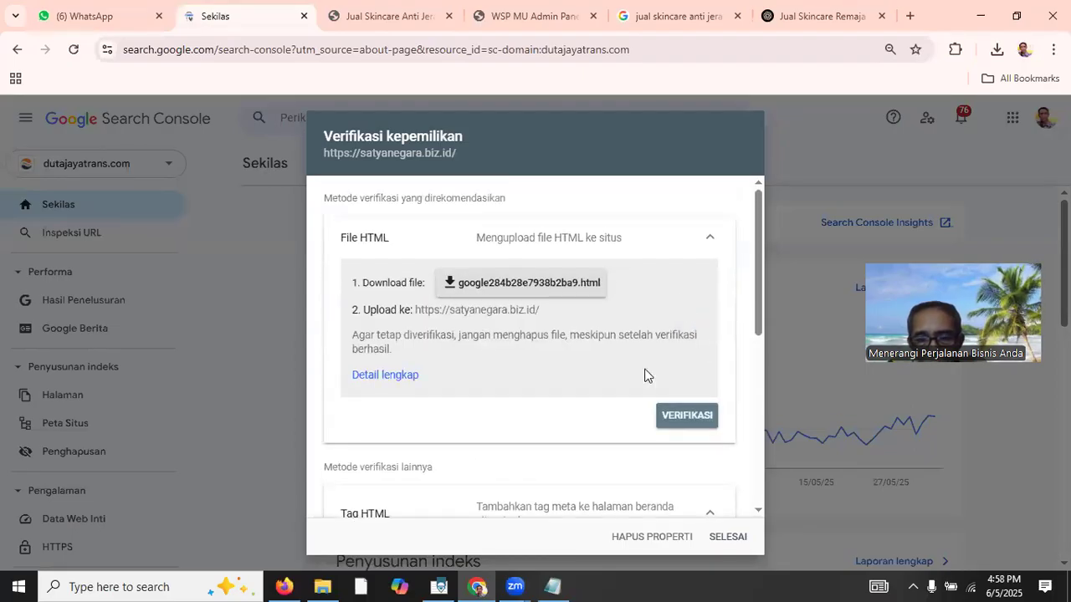
scroll(694, 406, "down", 1)
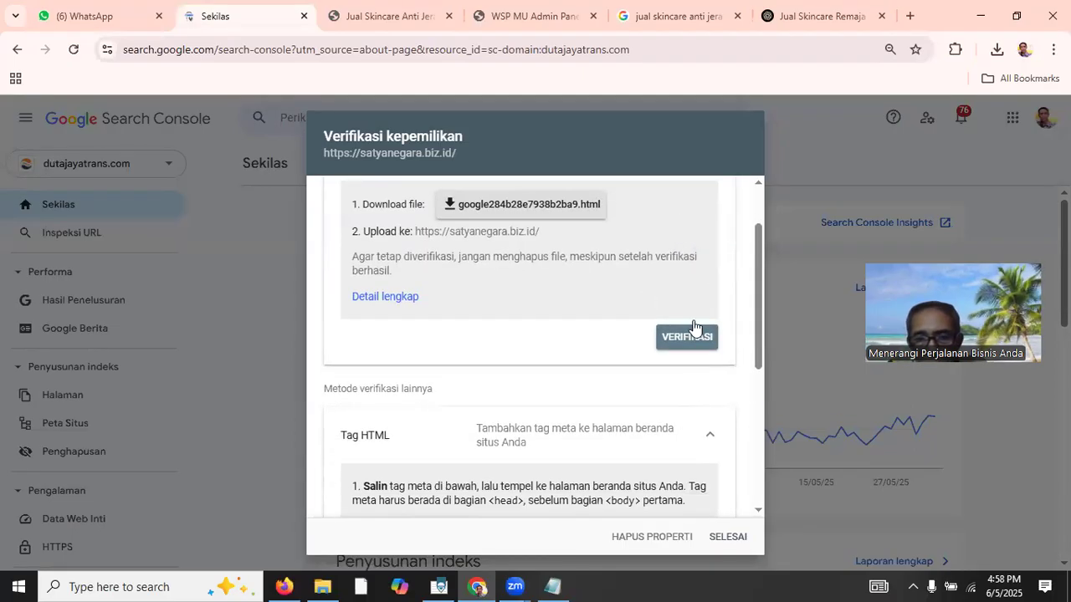
scroll(693, 335, "down", 4)
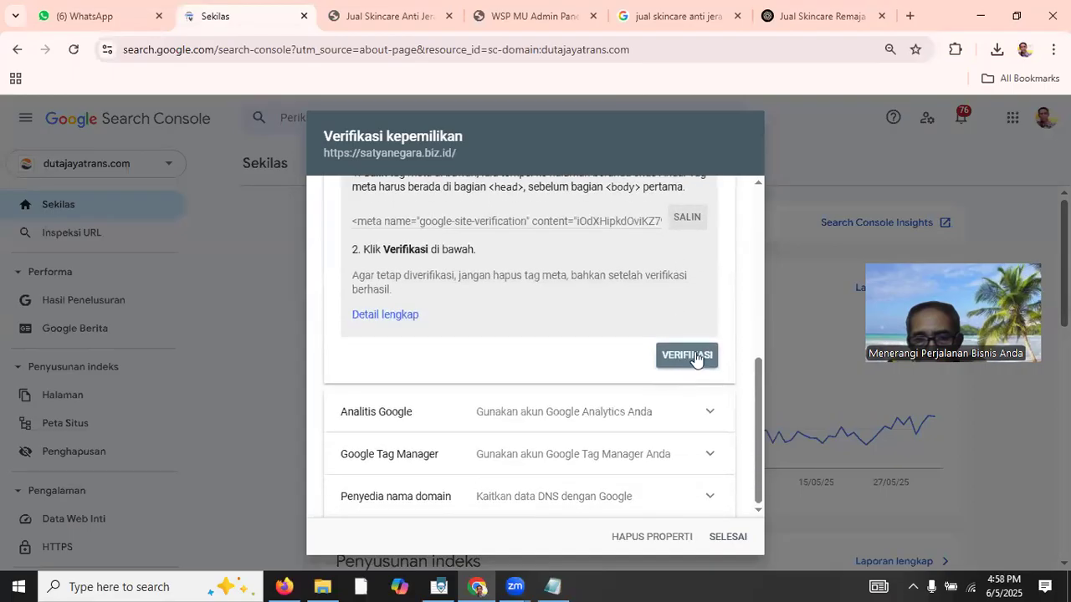
left_click(685, 355)
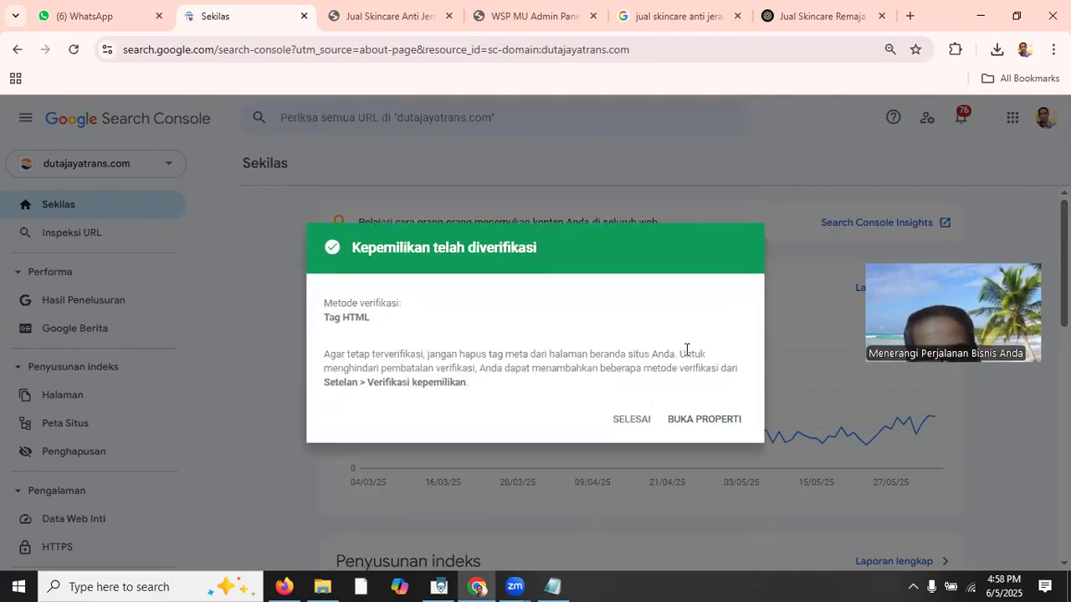
left_click_drag(585, 243, 357, 252)
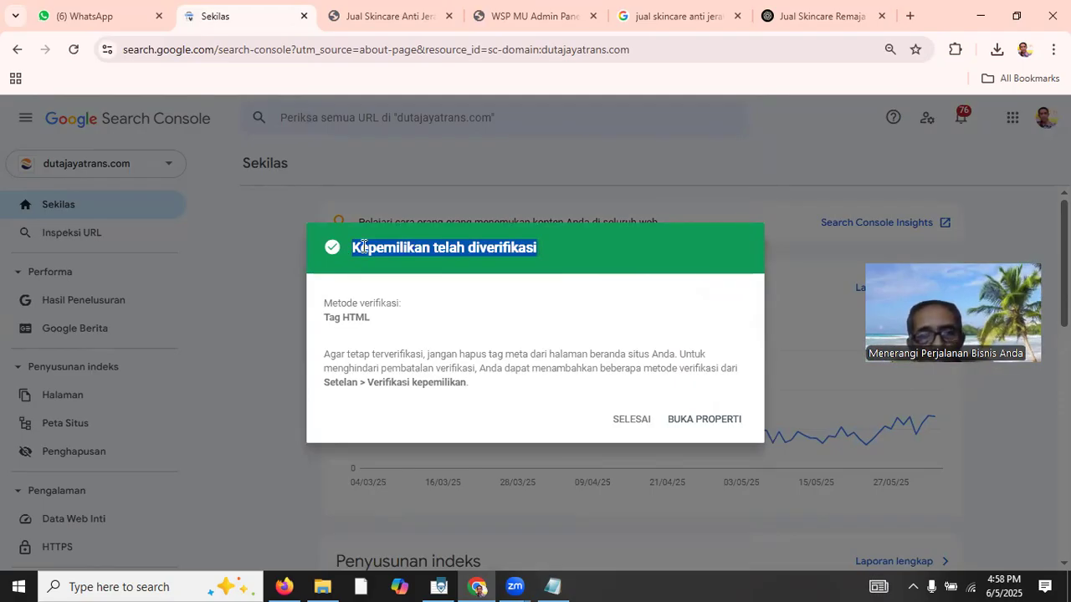
left_click(363, 246)
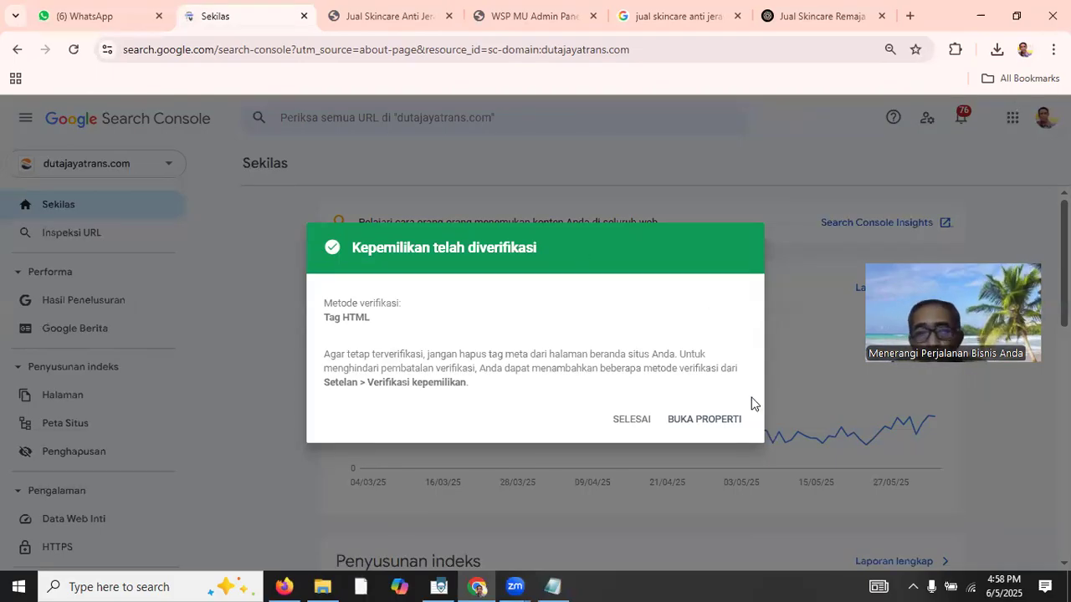
left_click(703, 420)
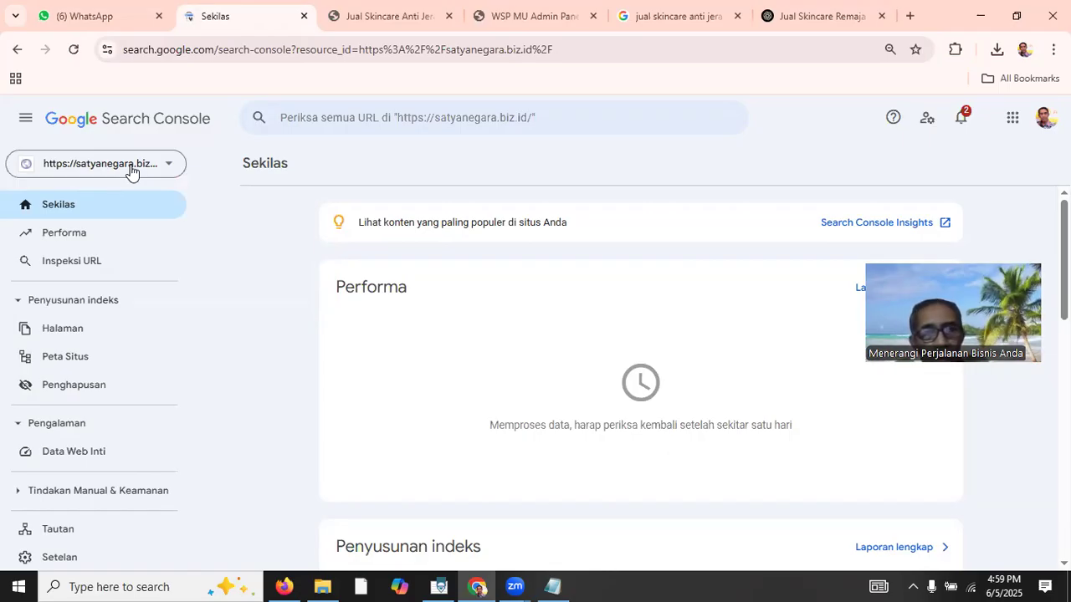
Copy the link address of the Jual Skincare Anti Jerawat product from the public site's Beranda page
left_click(390, 18)
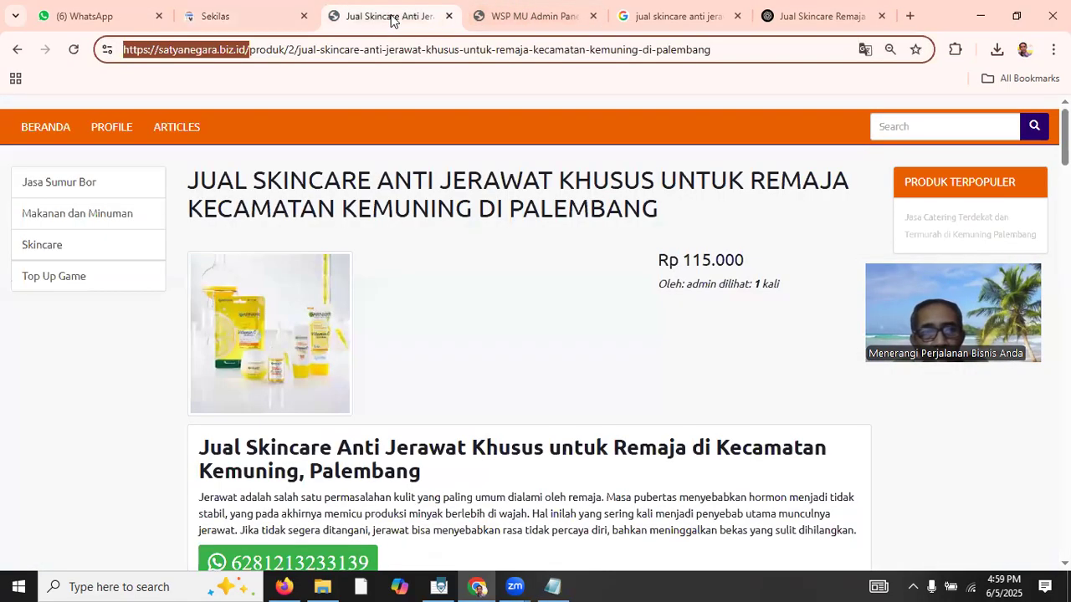
left_click(35, 130)
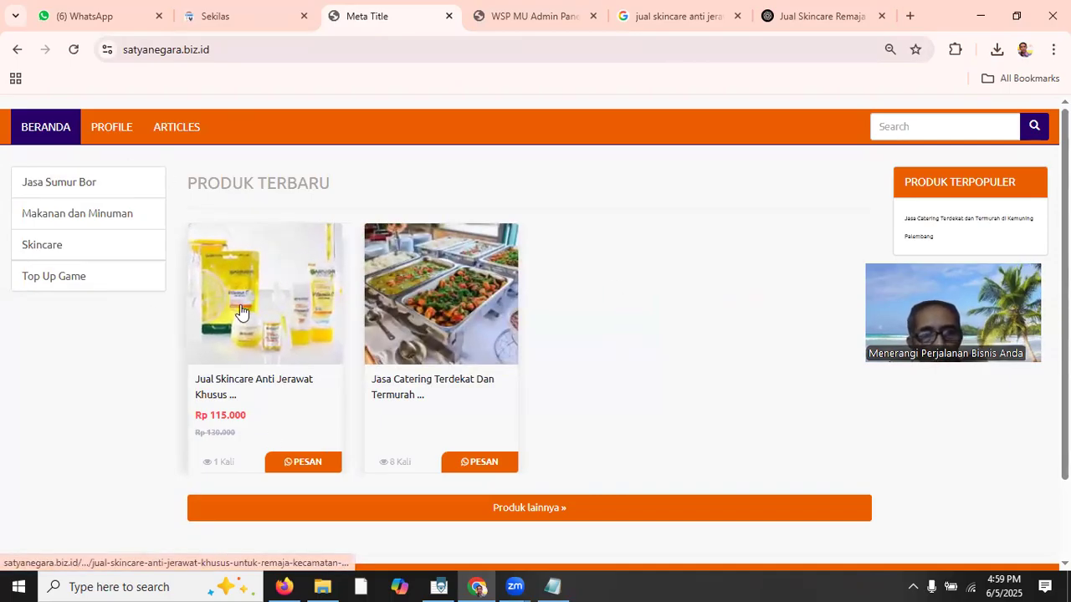
right_click(224, 384)
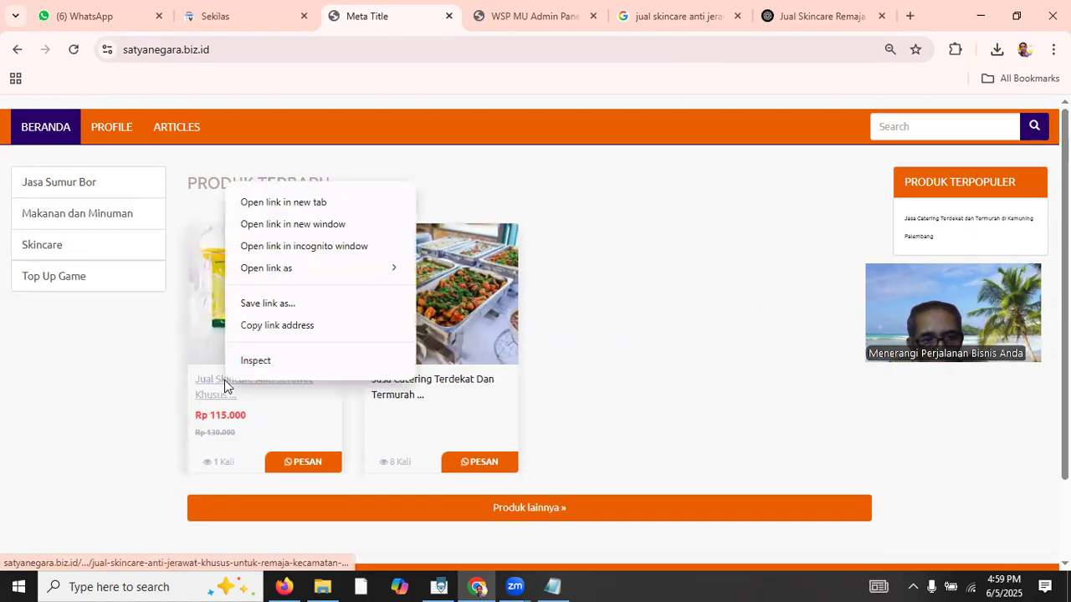
left_click(255, 325)
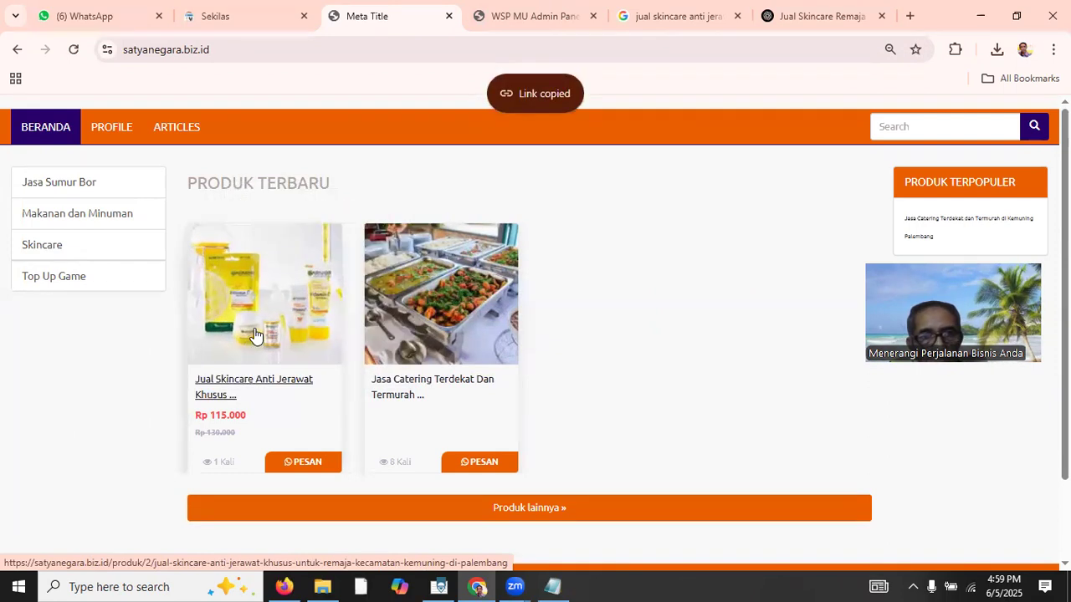
left_click(217, 20)
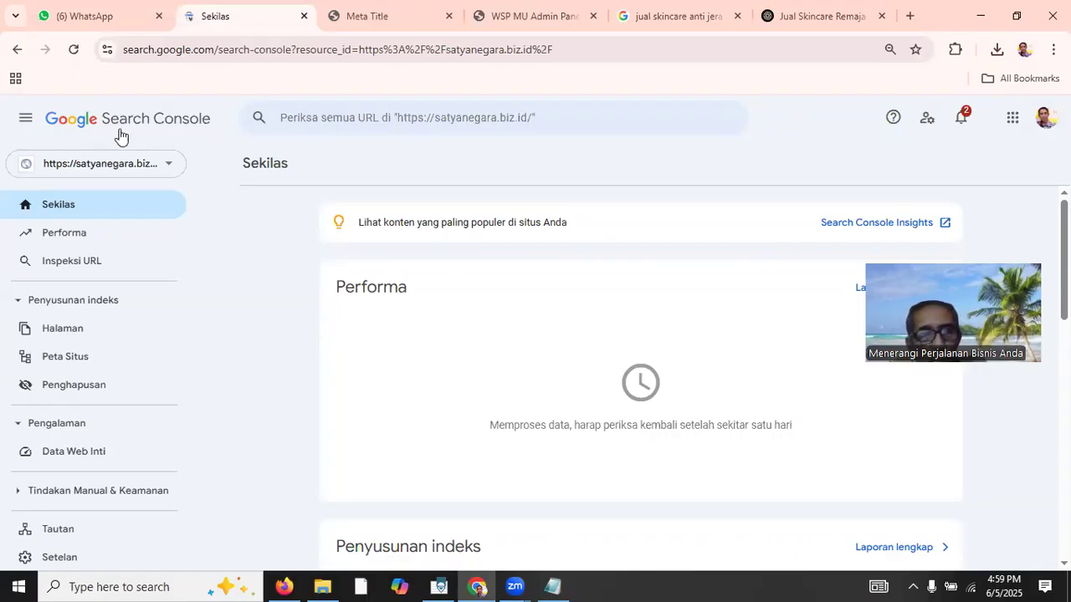
left_click(390, 117)
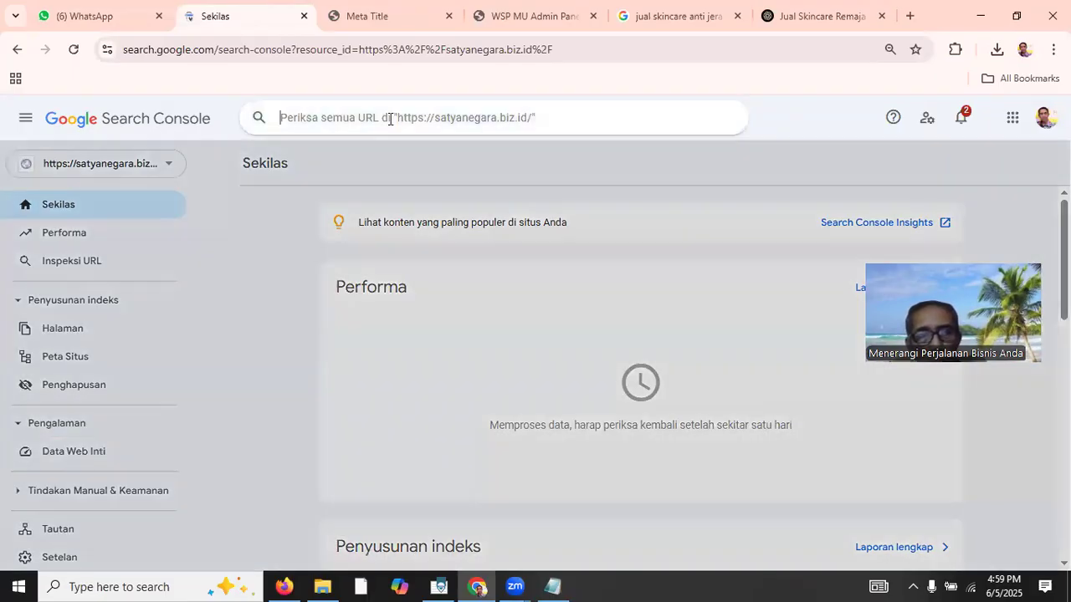
left_click(370, 18)
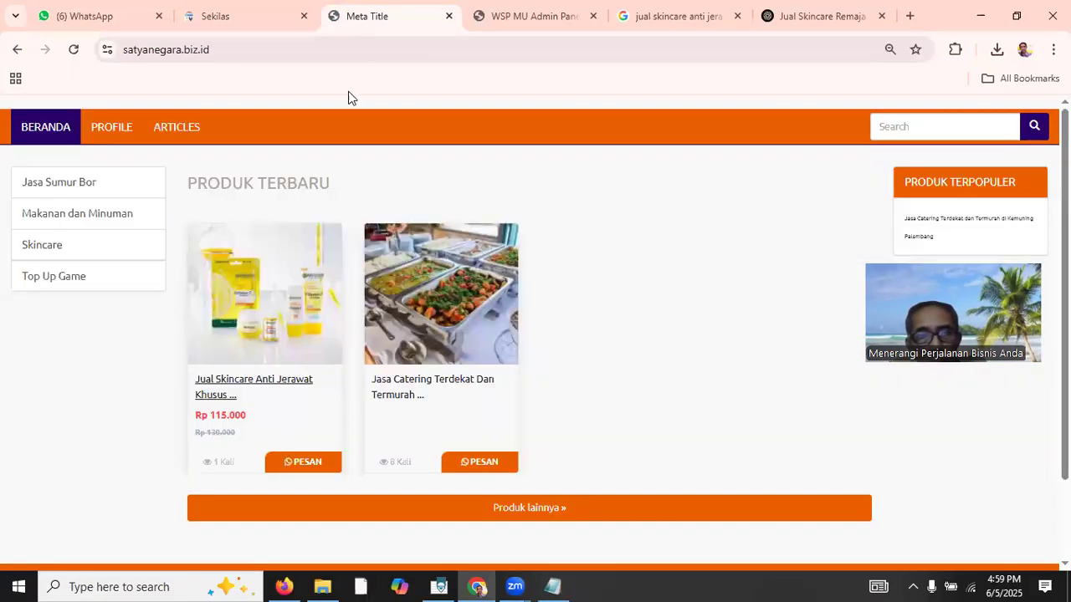
right_click(222, 383)
left_click(272, 326)
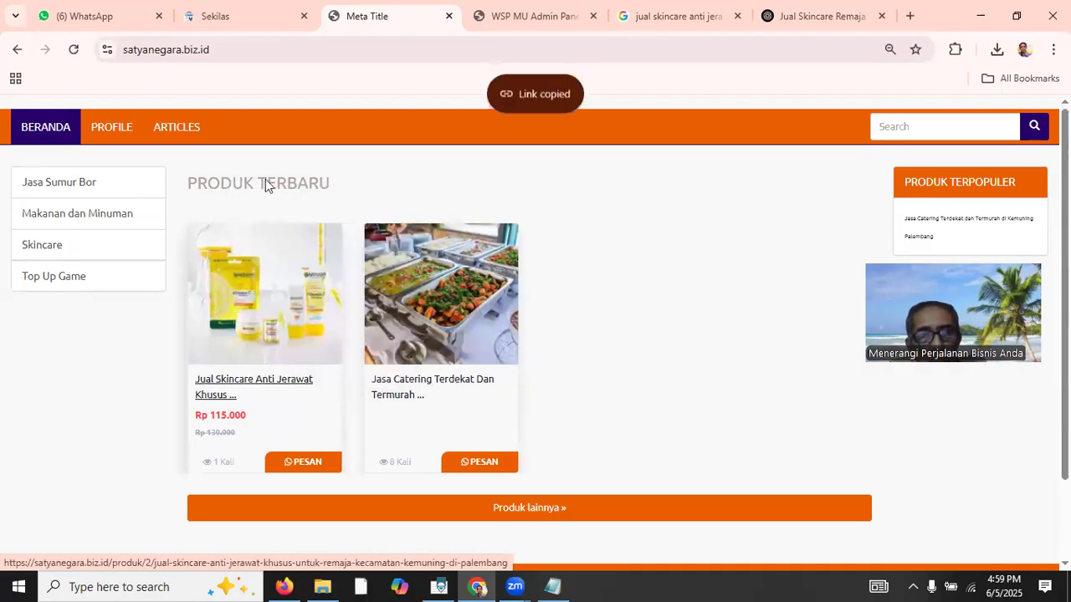
left_click(229, 9)
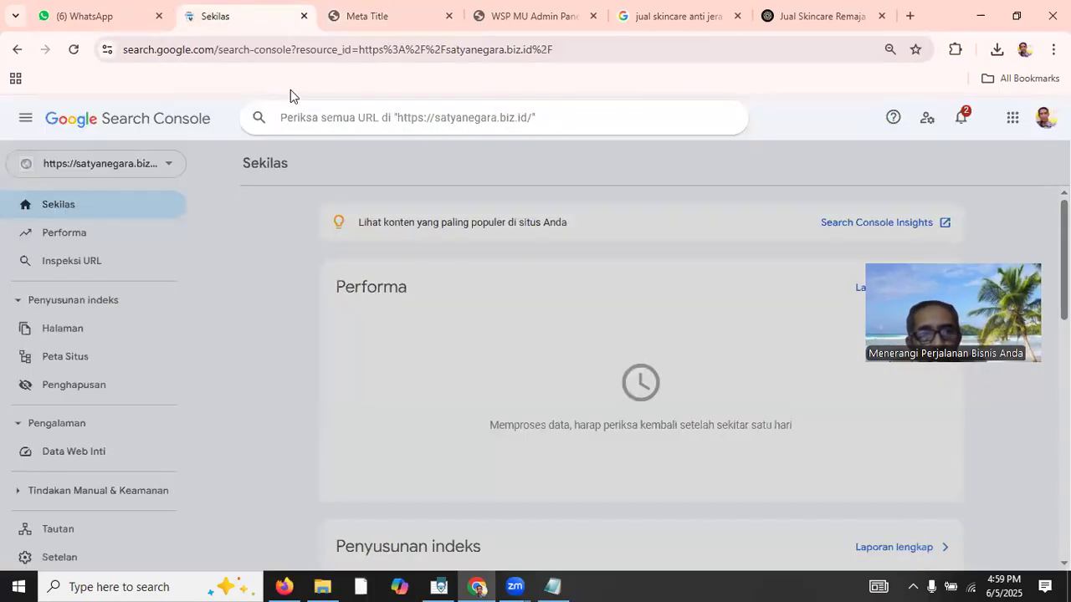
left_click(298, 119)
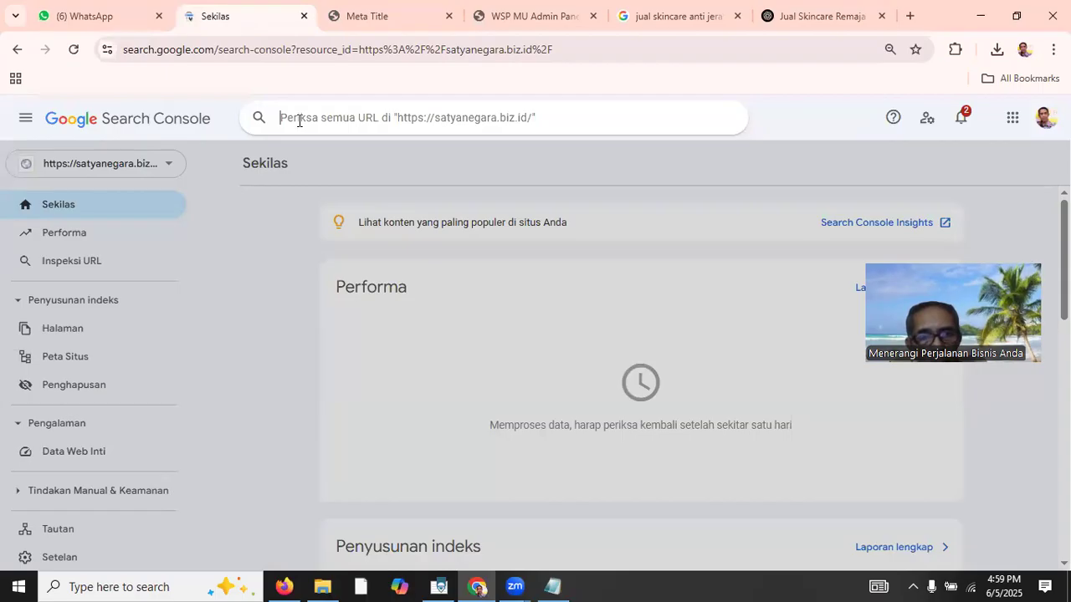
right_click(284, 121)
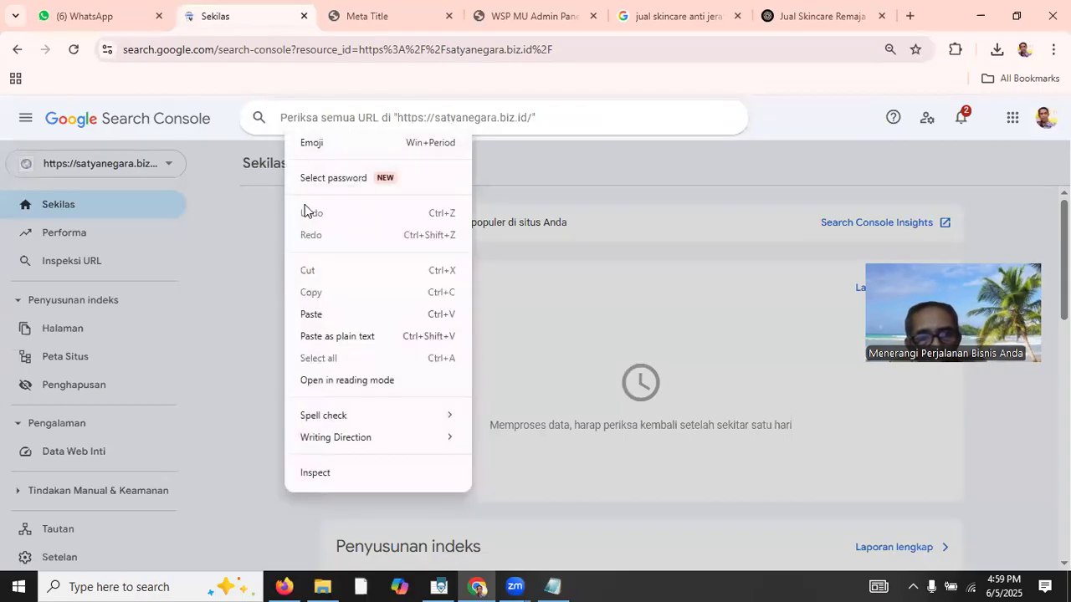
left_click(318, 314)
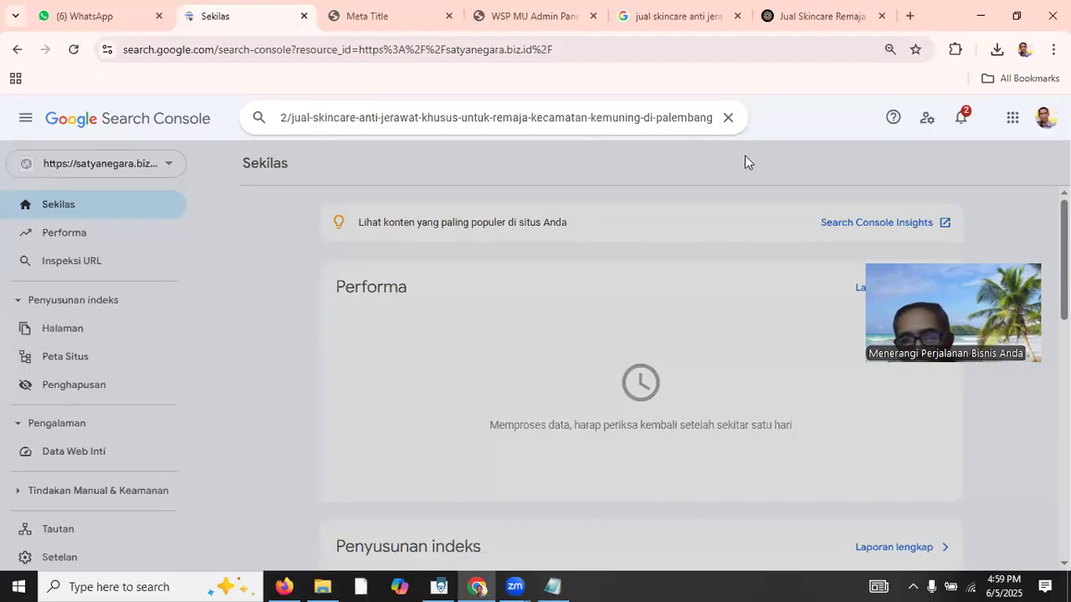
key("Return")
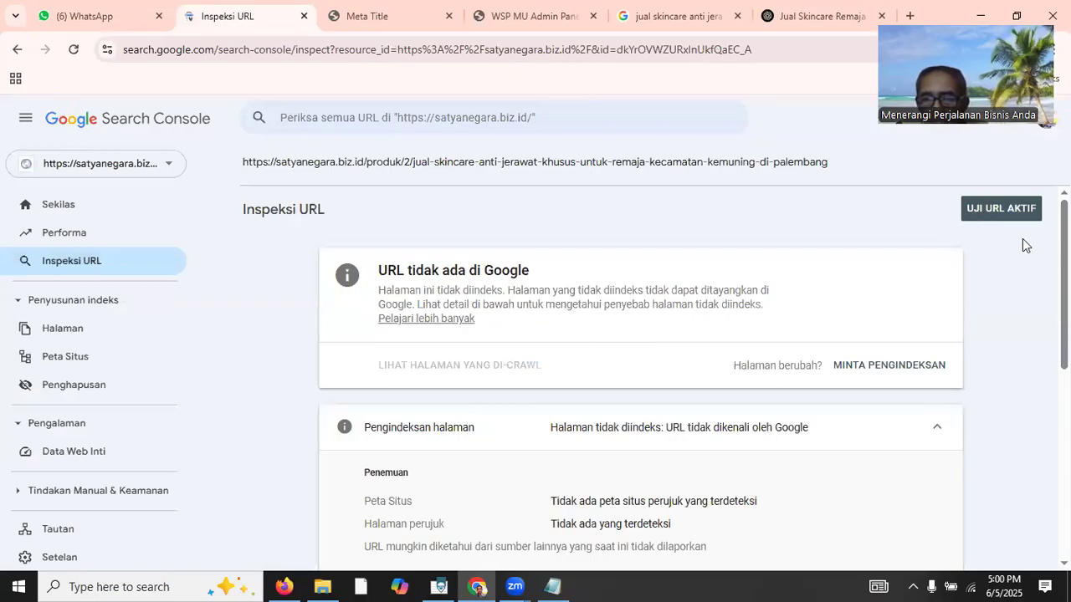
Run the live test on the inspected Skincare product URL and request its indexing
left_click(998, 213)
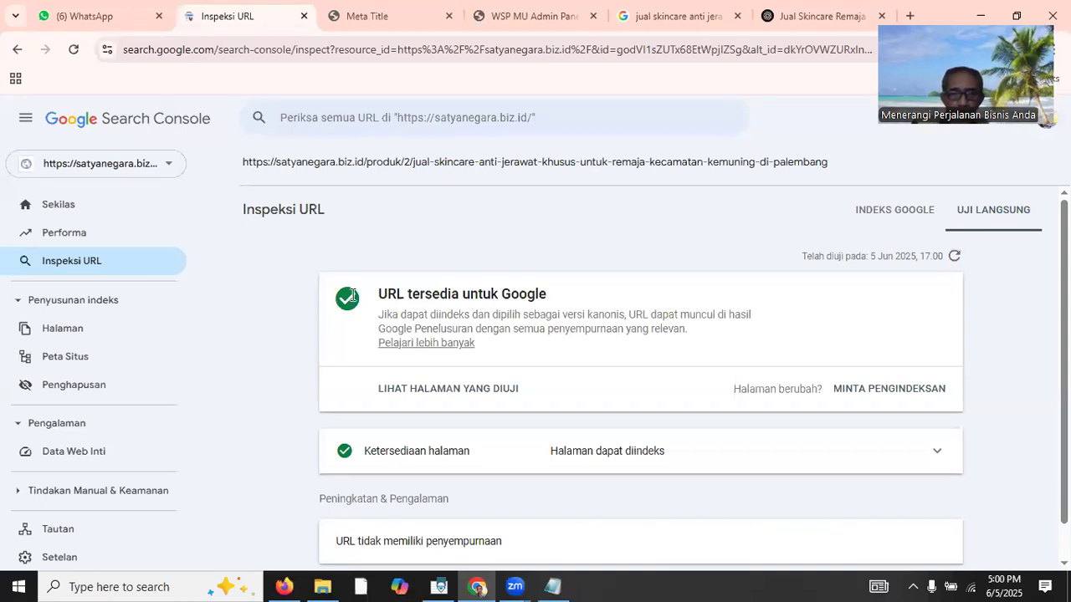
mouse_move(381, 293)
left_mouse_down()
mouse_move(578, 289)
mouse_move(370, 295)
left_mouse_up()
left_click(565, 302)
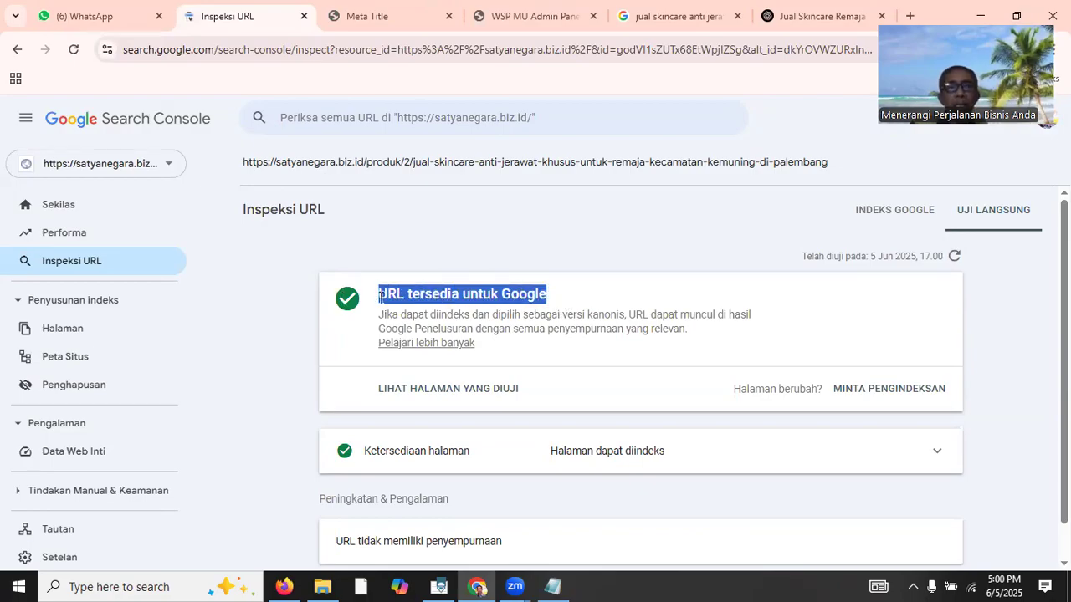
left_click(553, 295)
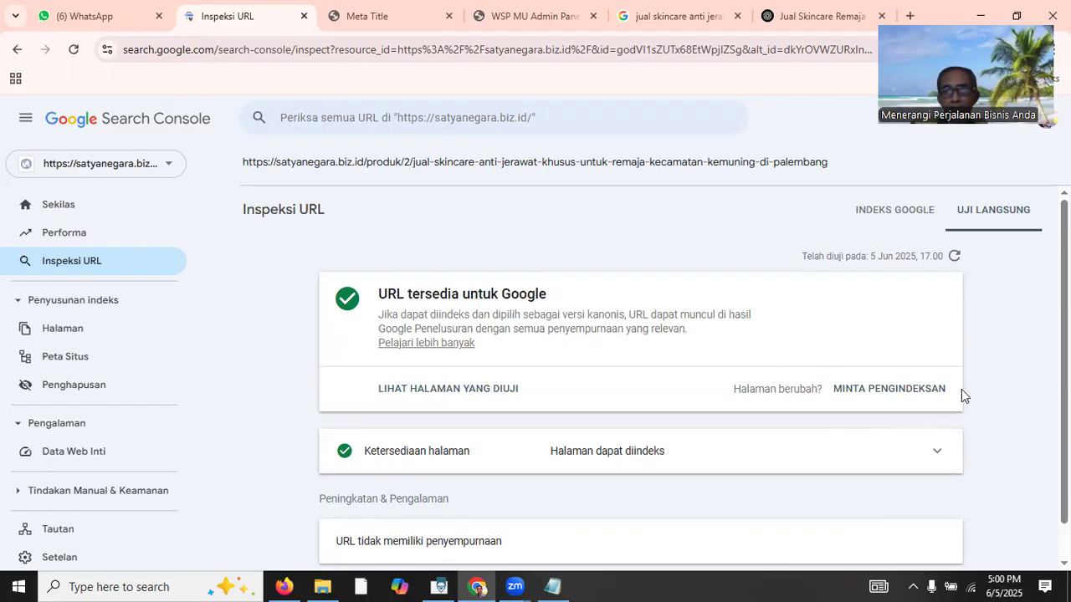
left_click(891, 398)
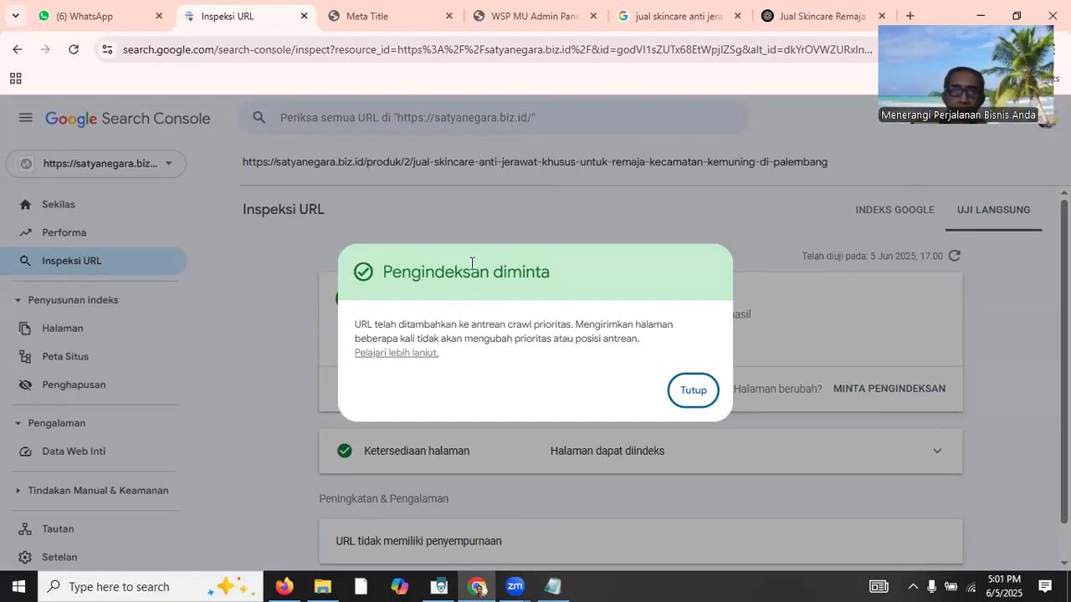
Dismiss the indexing request confirmation and copy the link address of the Jasa Catering product from the public site's Beranda page
left_click(694, 391)
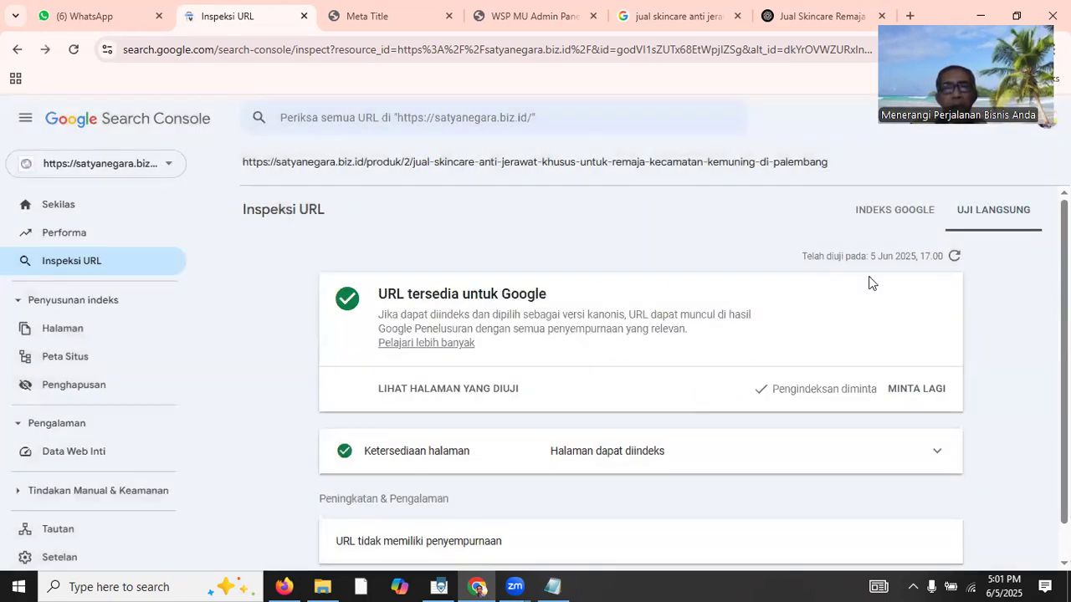
left_click(382, 16)
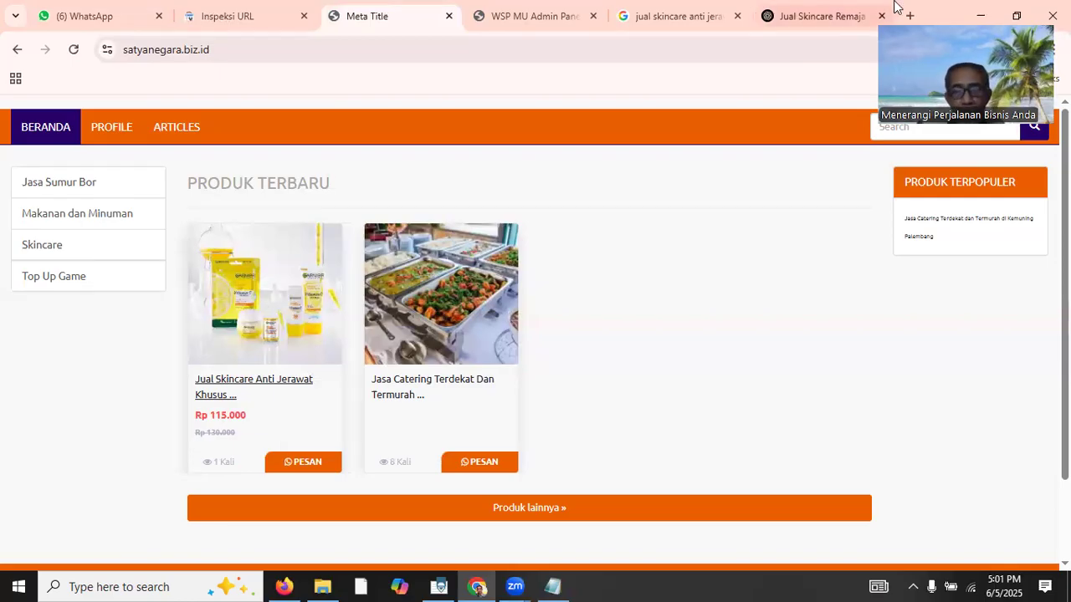
right_click(408, 385)
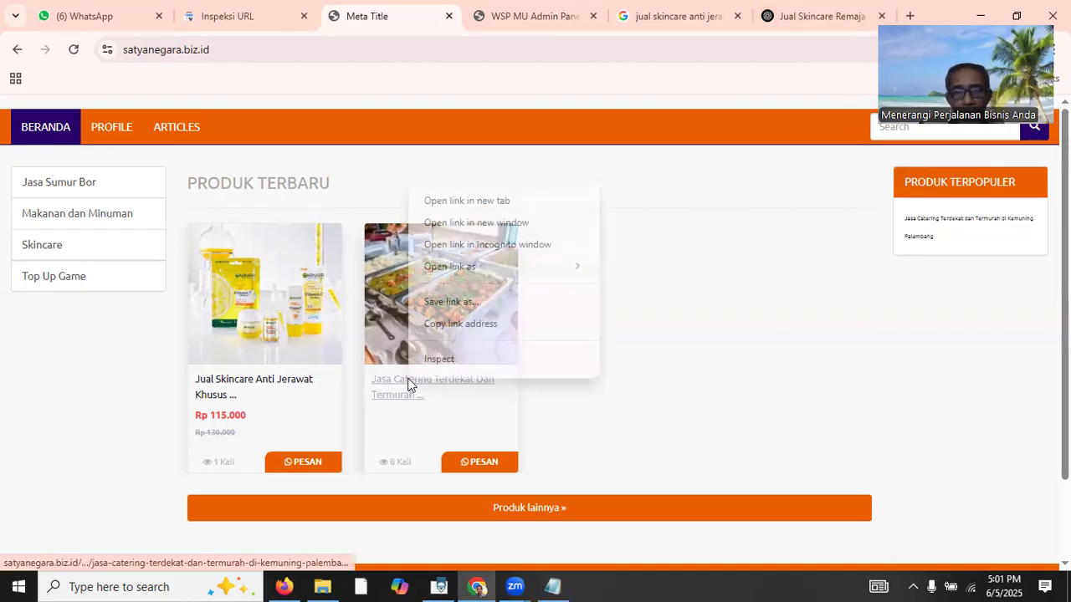
left_click(494, 326)
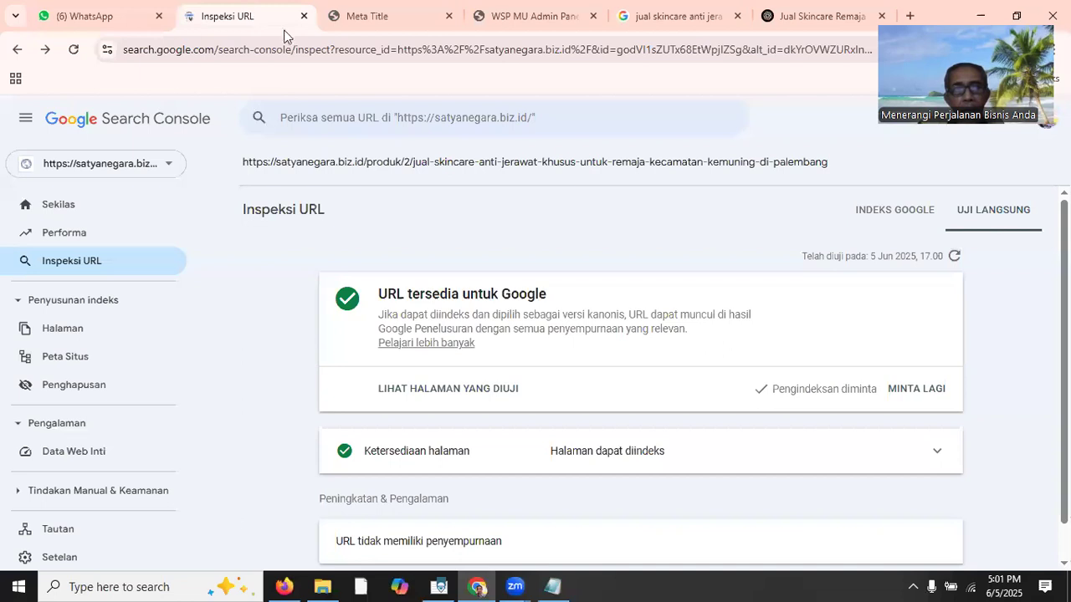
left_click(314, 119)
right_click(315, 120)
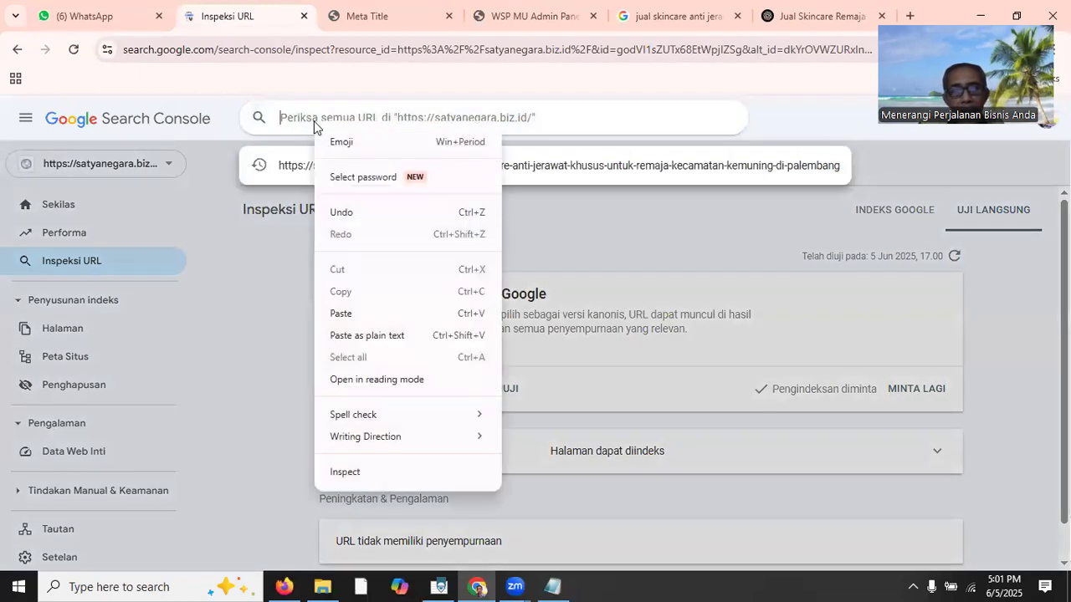
left_click(352, 314)
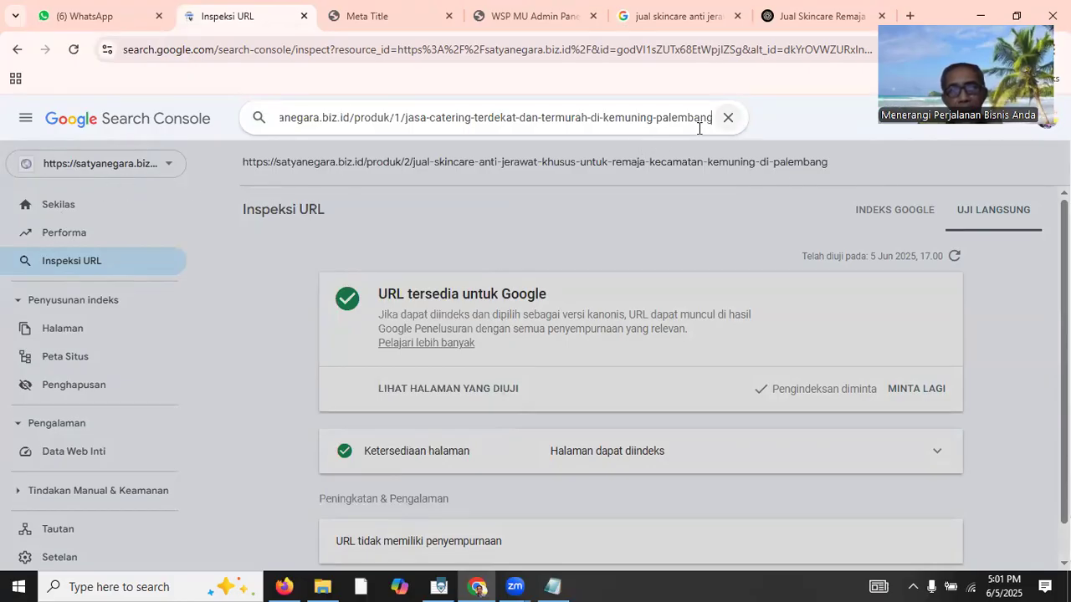
key("Return")
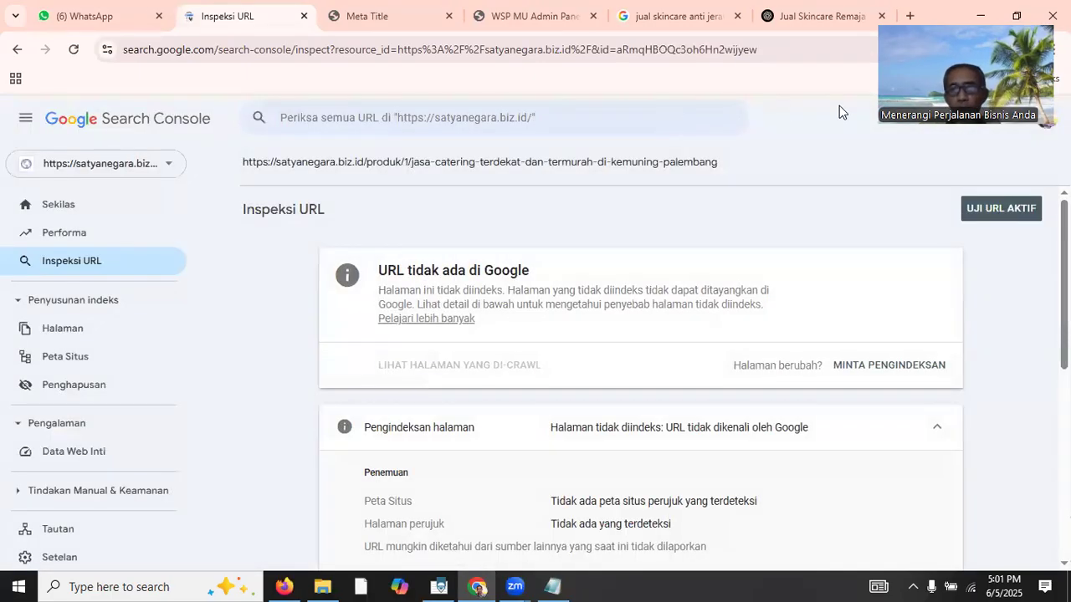
Run the live test on the inspected Jasa Catering product URL, request its indexing and dismiss the confirmation
left_click(1003, 217)
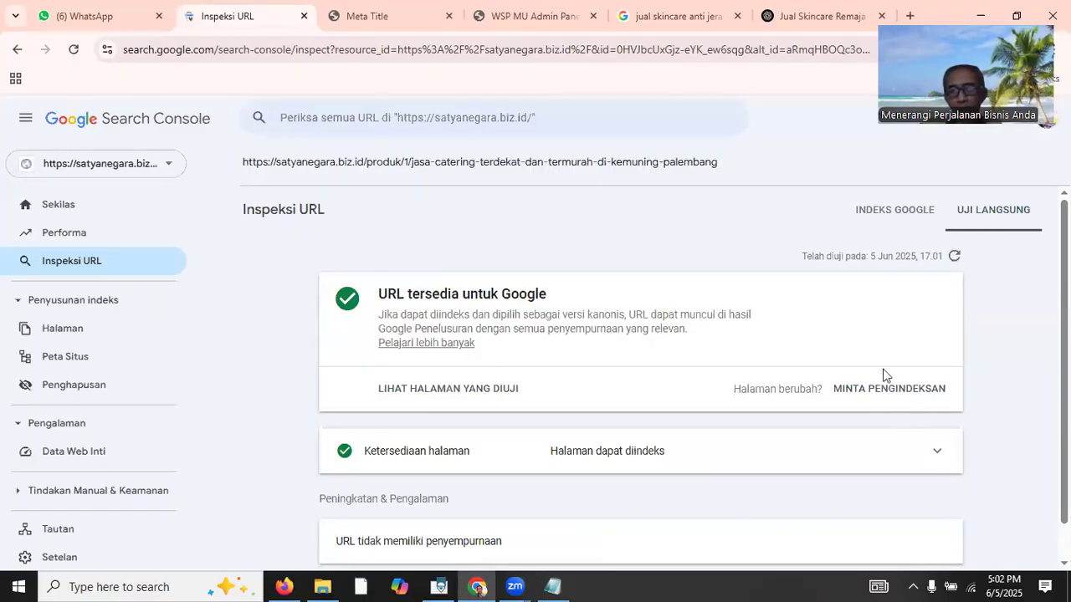
left_click(923, 391)
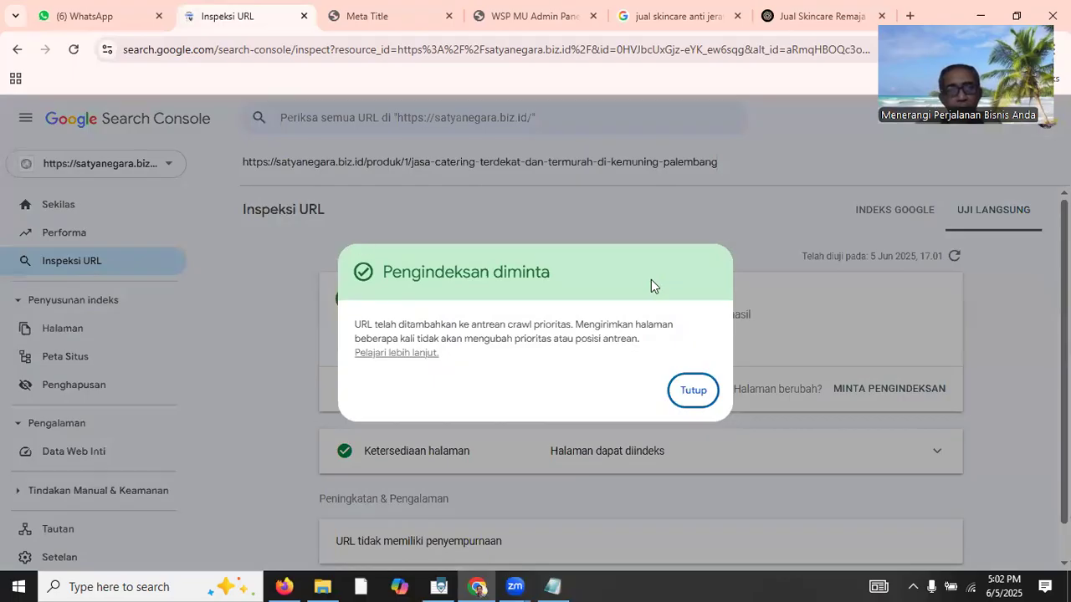
left_click(693, 390)
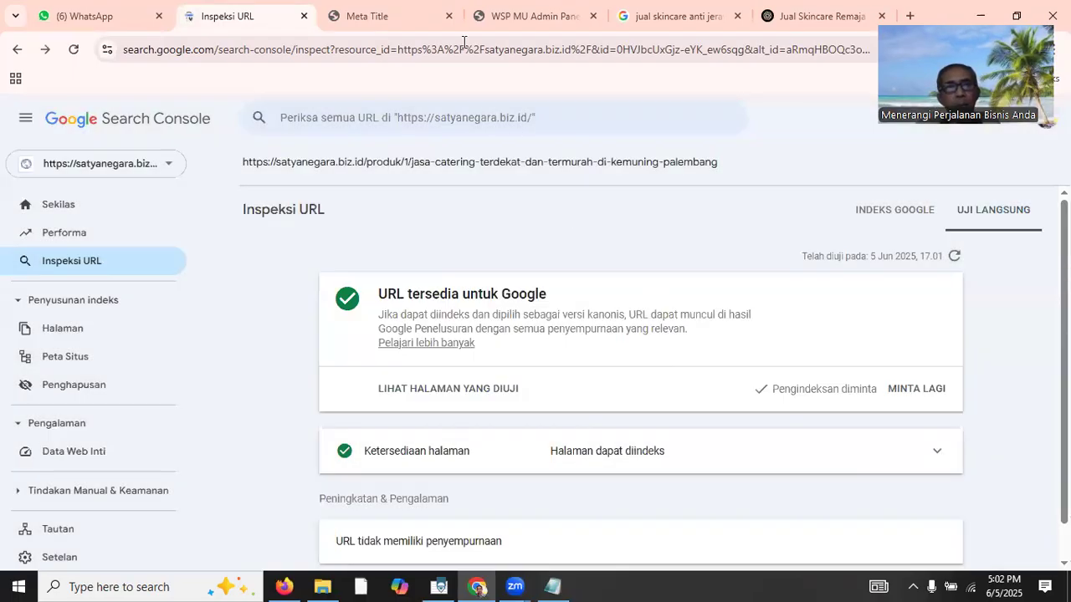
Begin a "site:" query in the address bar of the page with the skincare search results
left_click(369, 10)
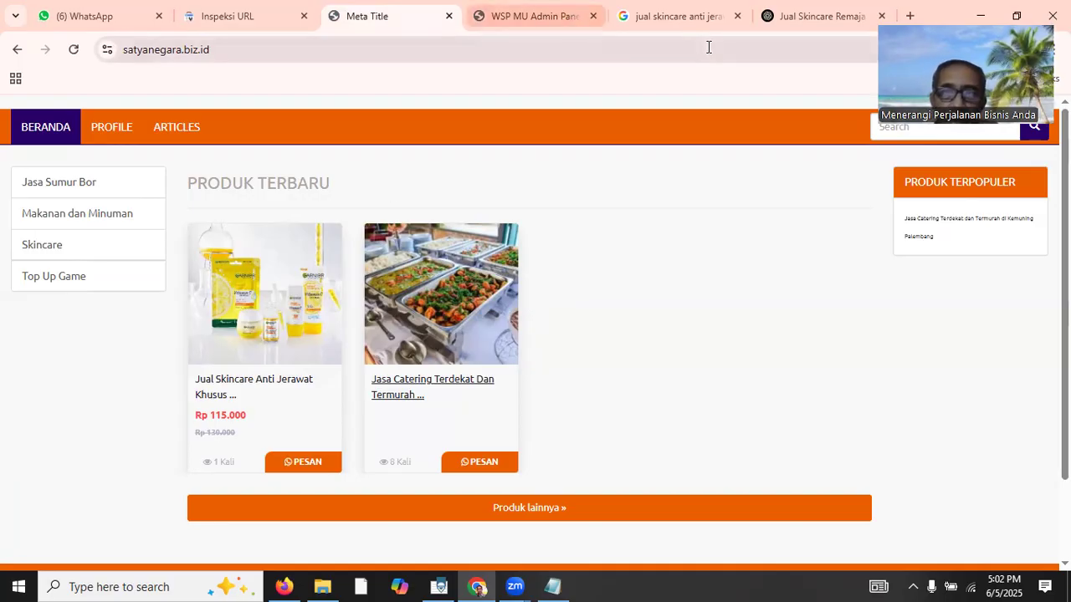
left_click(674, 18)
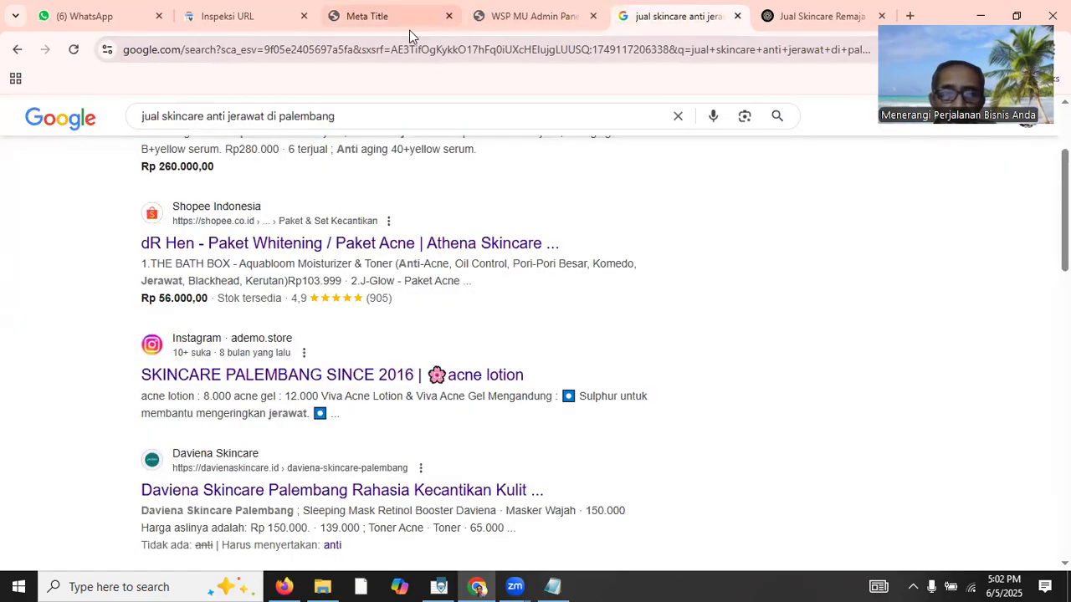
left_click(370, 52)
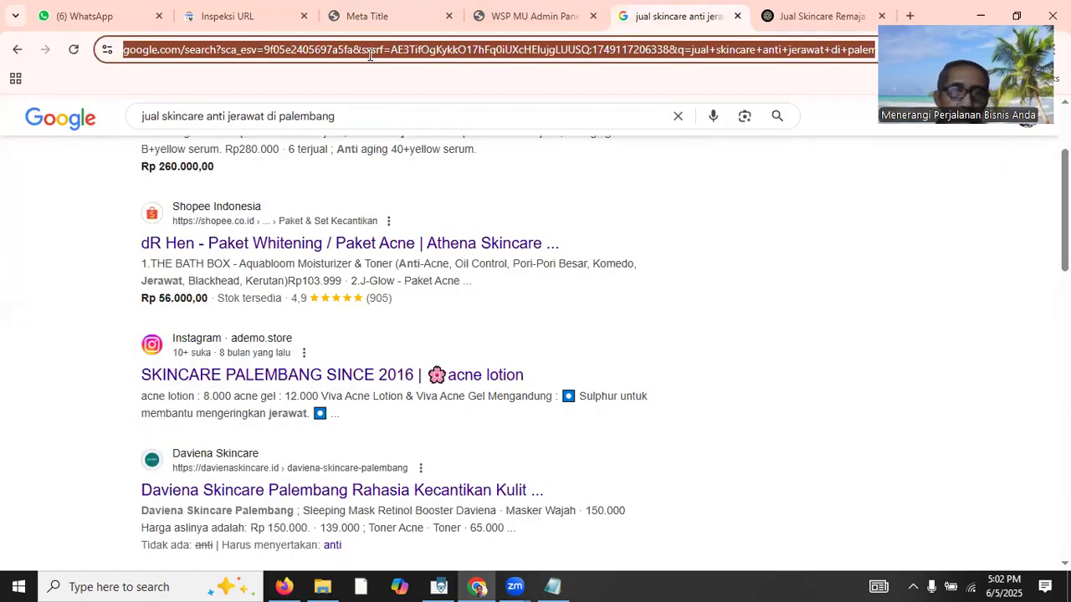
type("sit")
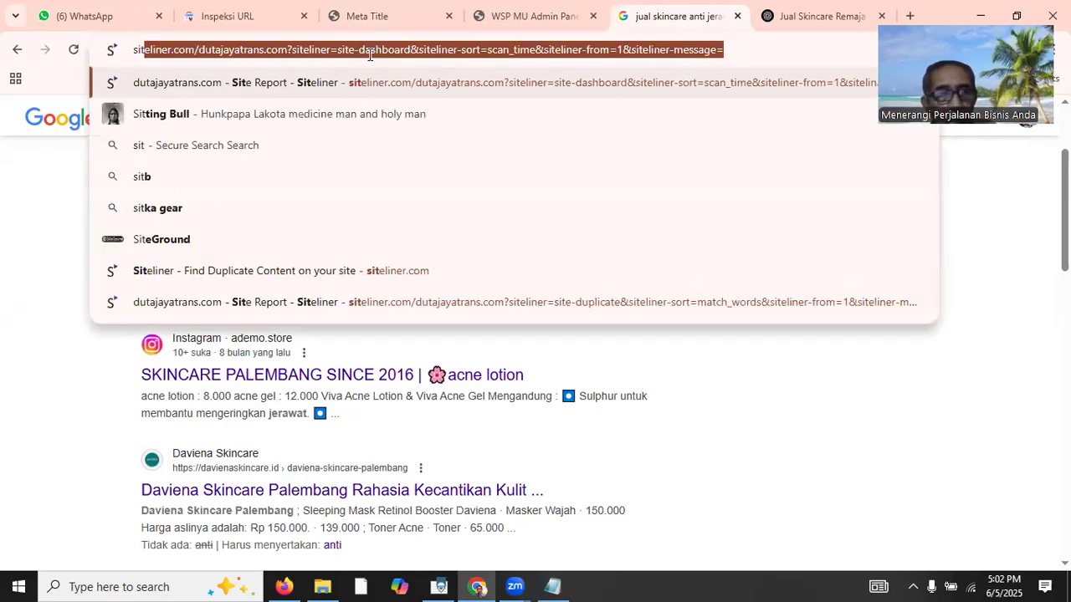
key("BackSpace")
type("e")
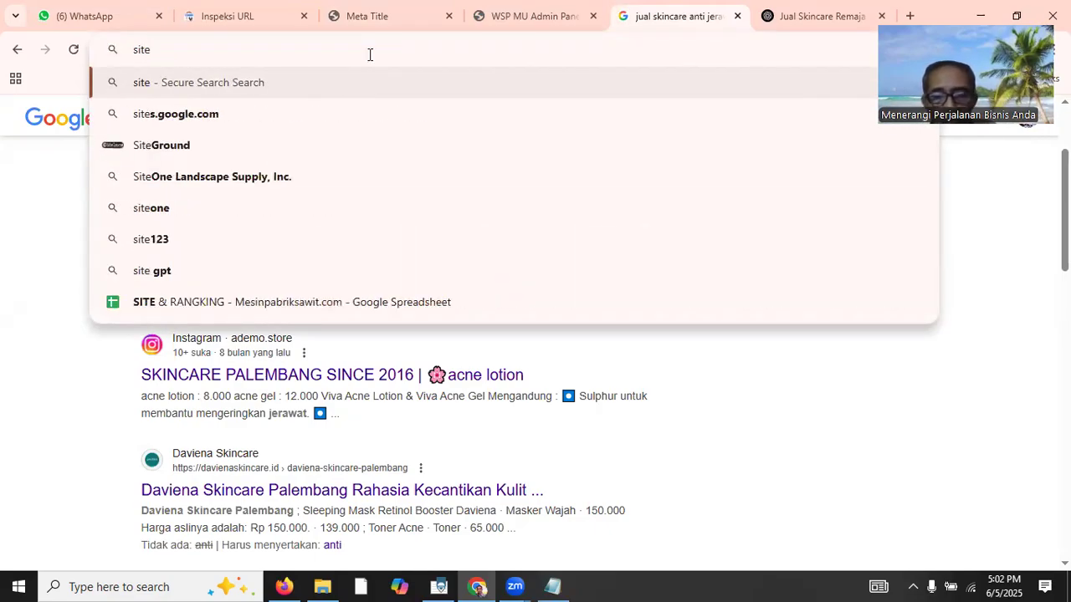
type(":")
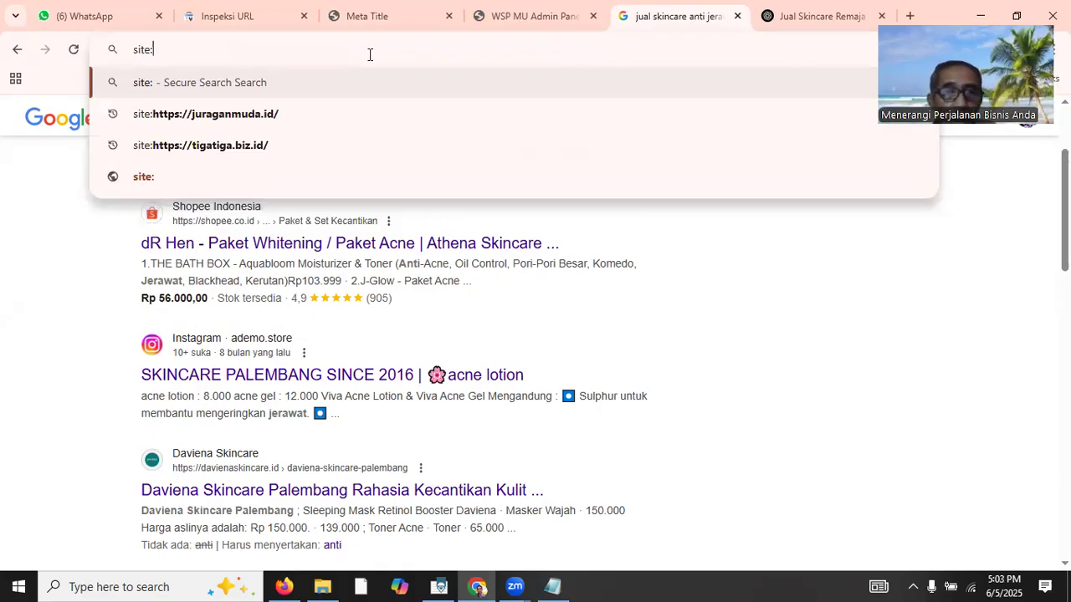
left_click(394, 25)
left_click(284, 45)
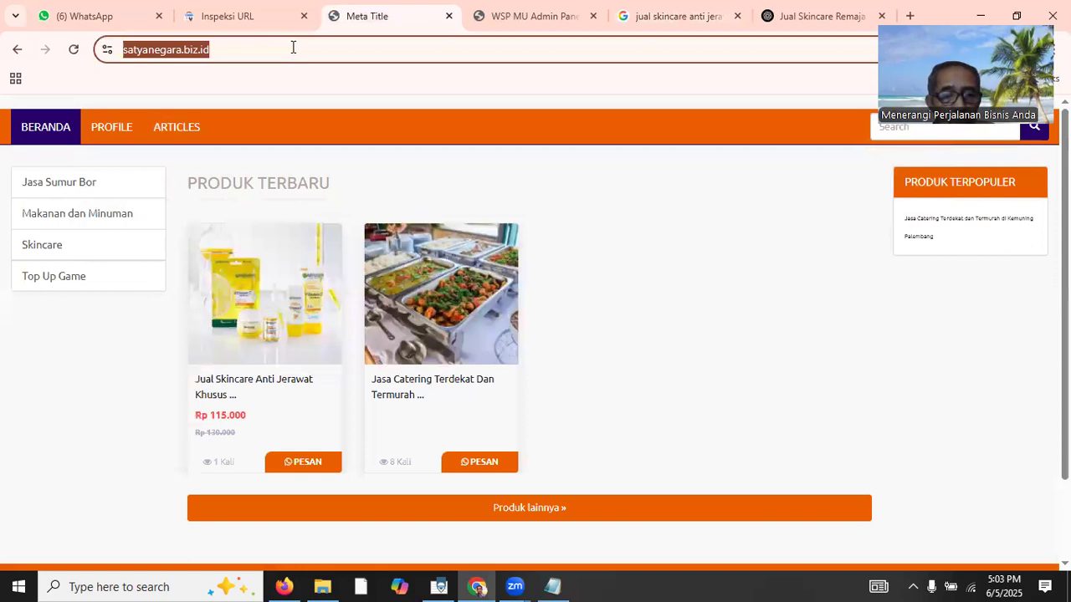
left_click(787, 20)
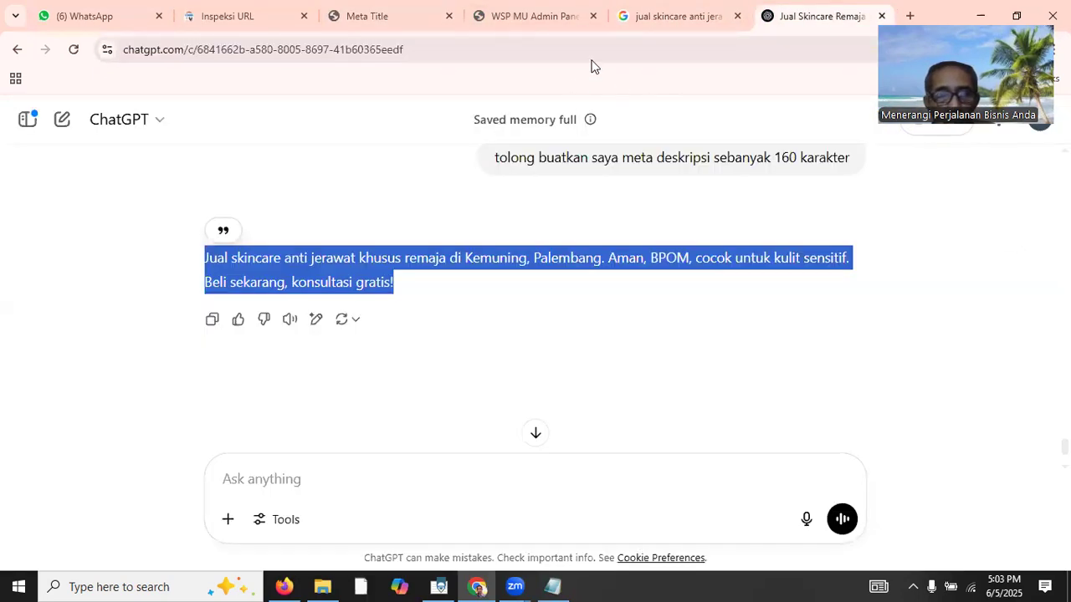
left_click(686, 17)
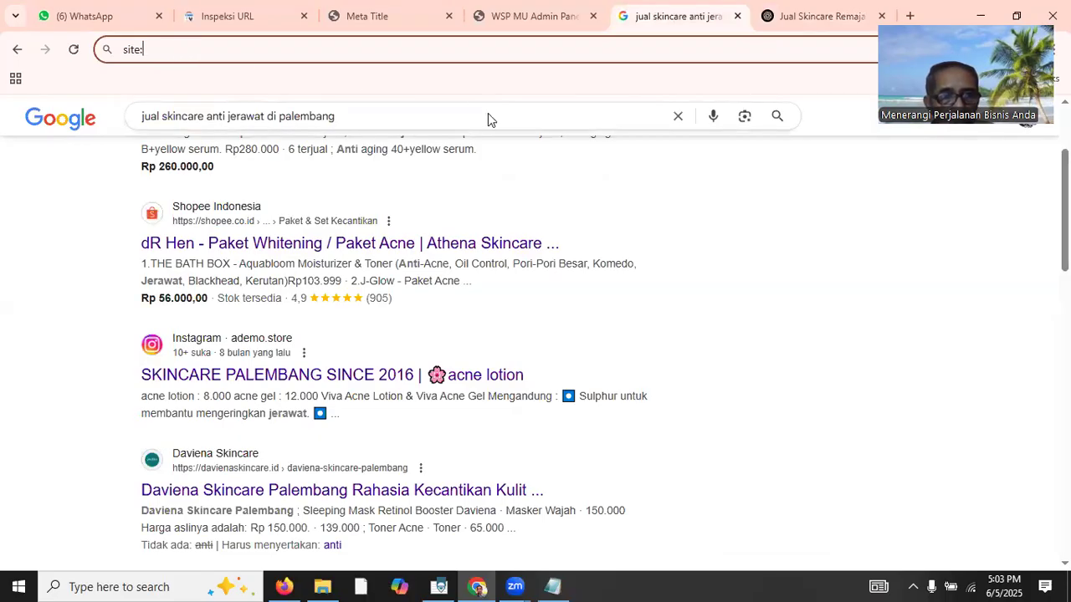
key("ctrl+v")
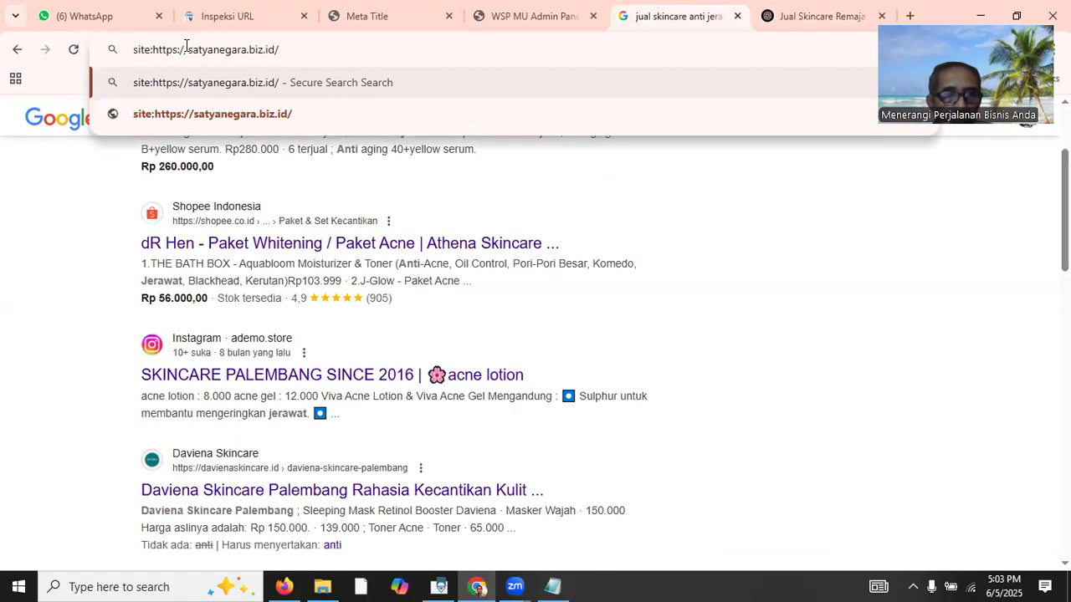
left_click_drag(189, 50, 152, 50)
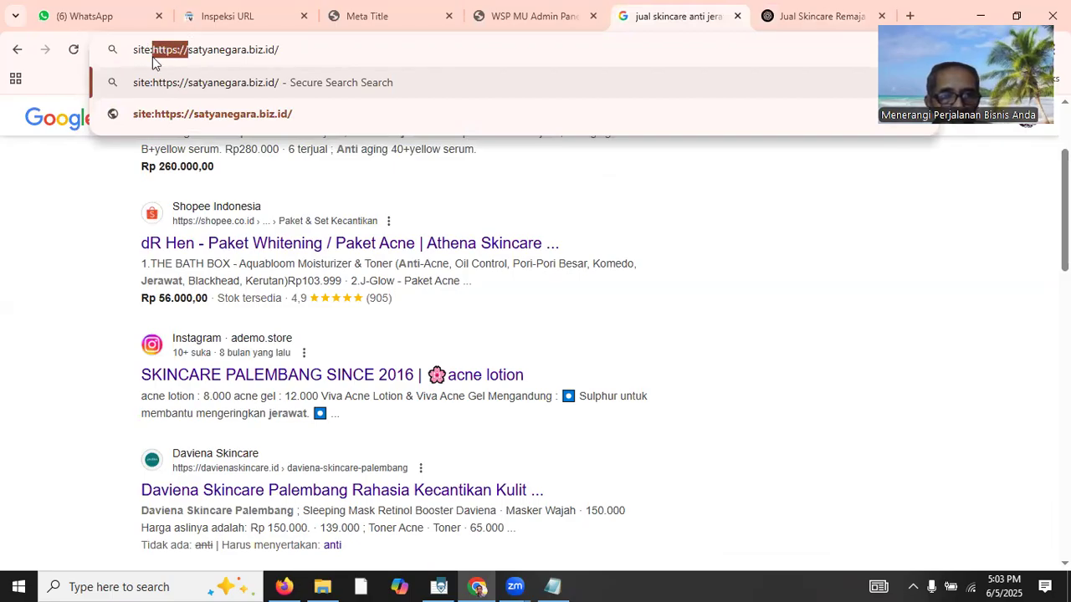
key("BackSpace")
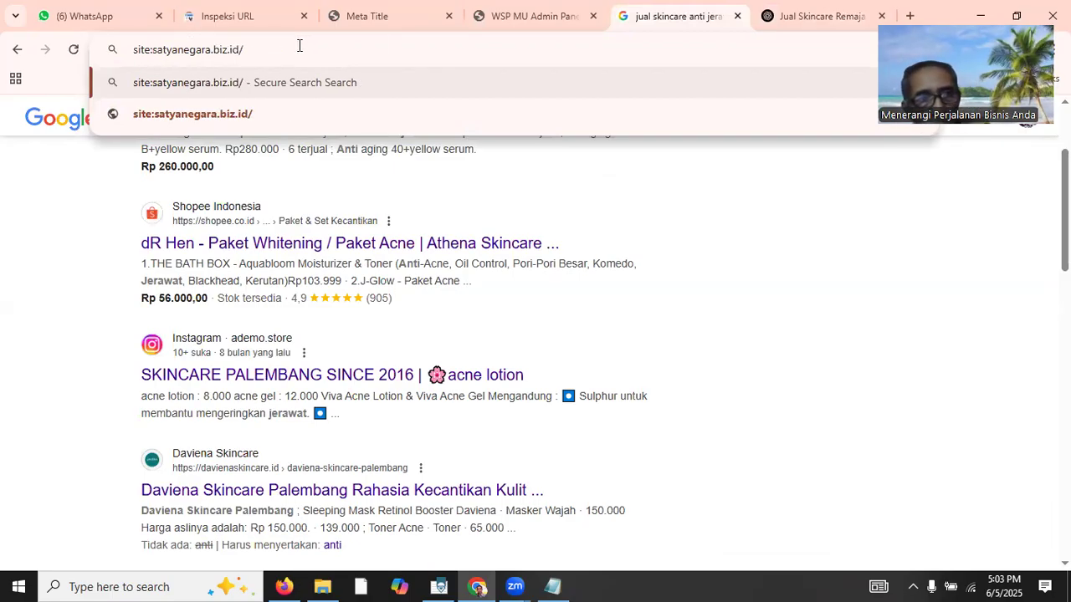
key("BackSpace")
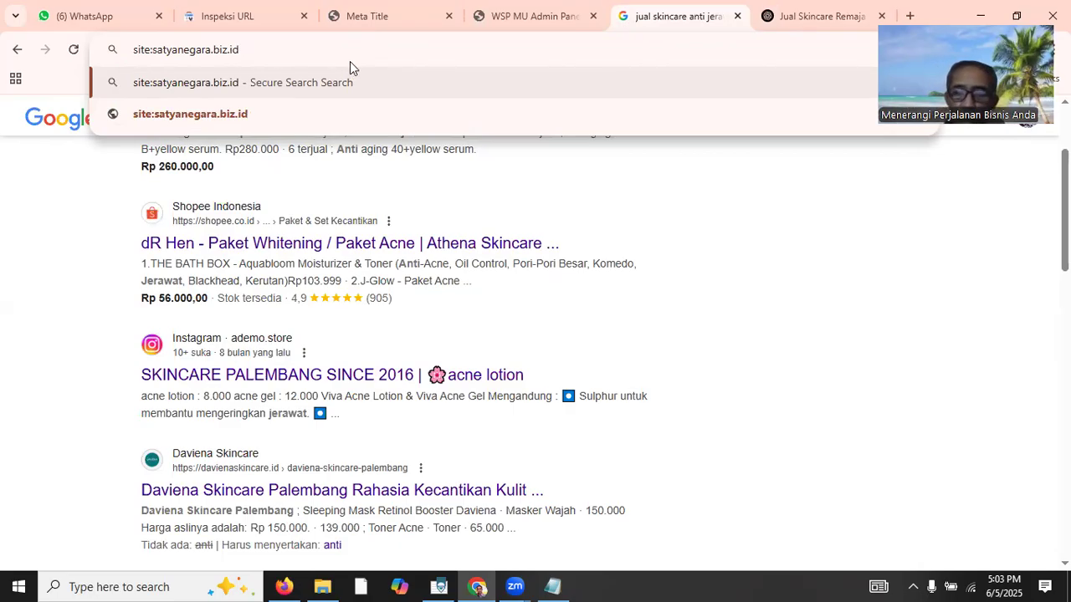
left_click(296, 82)
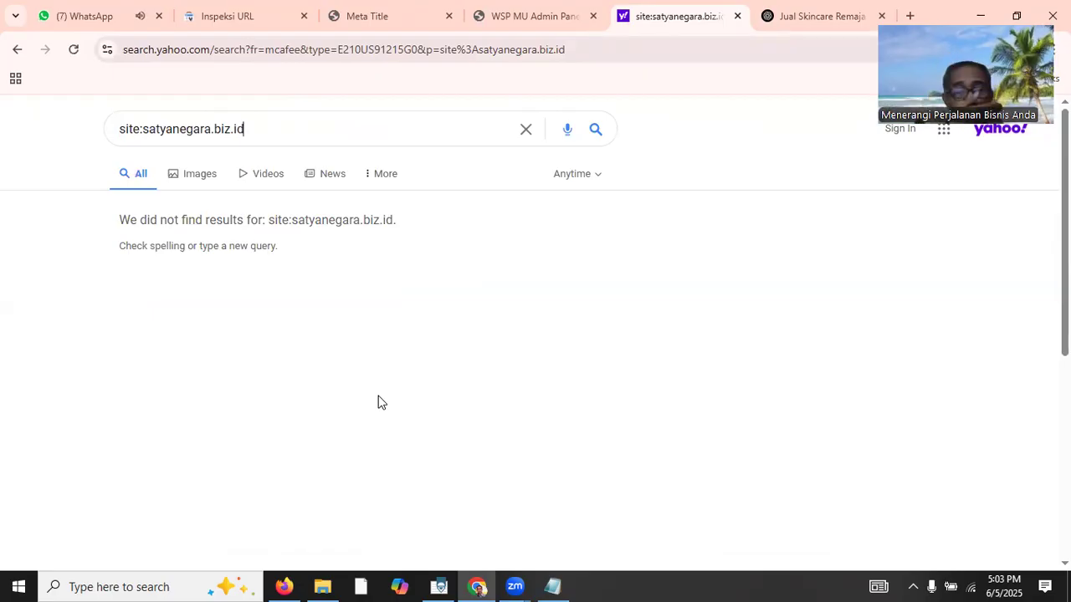
Change the domain in the Yahoo query to run site:tigatiga.biz.id and look through its results
double_click(156, 129)
key("ctrl+c")
type("tiga")
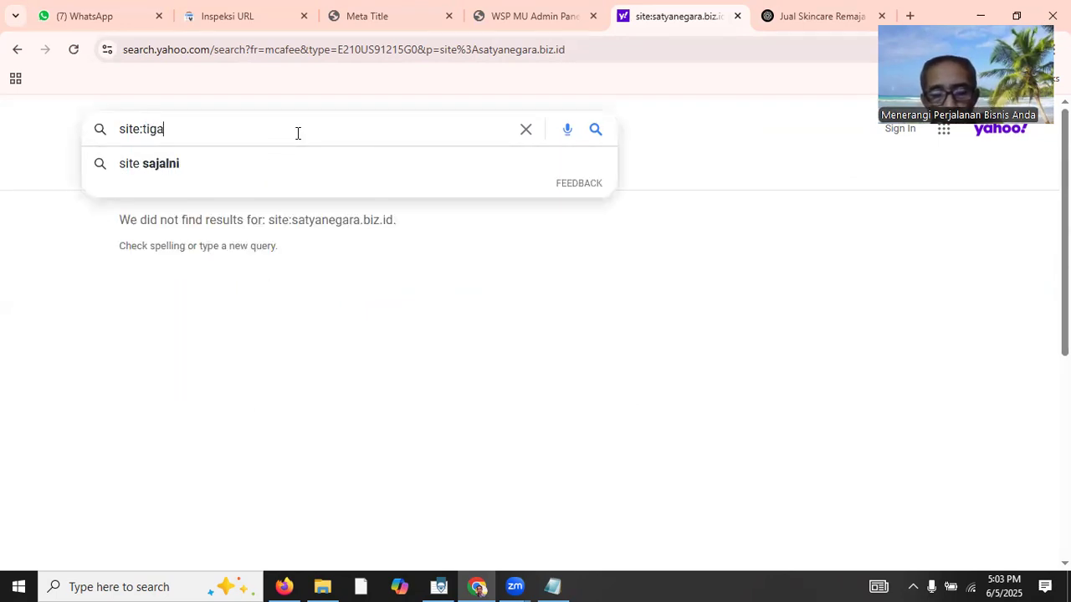
type("tiga.biz.id")
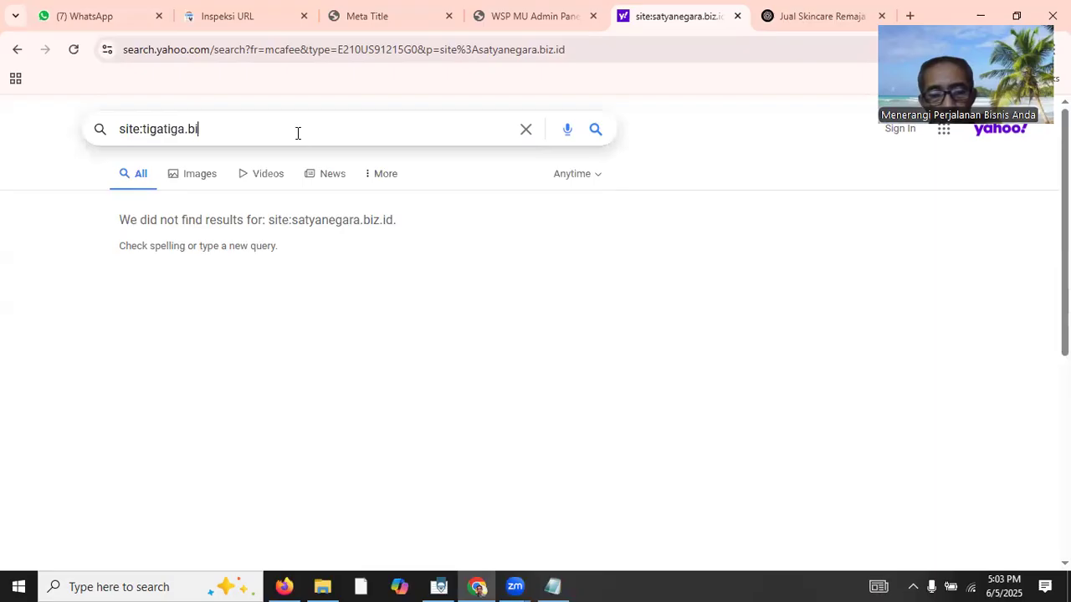
key("Return")
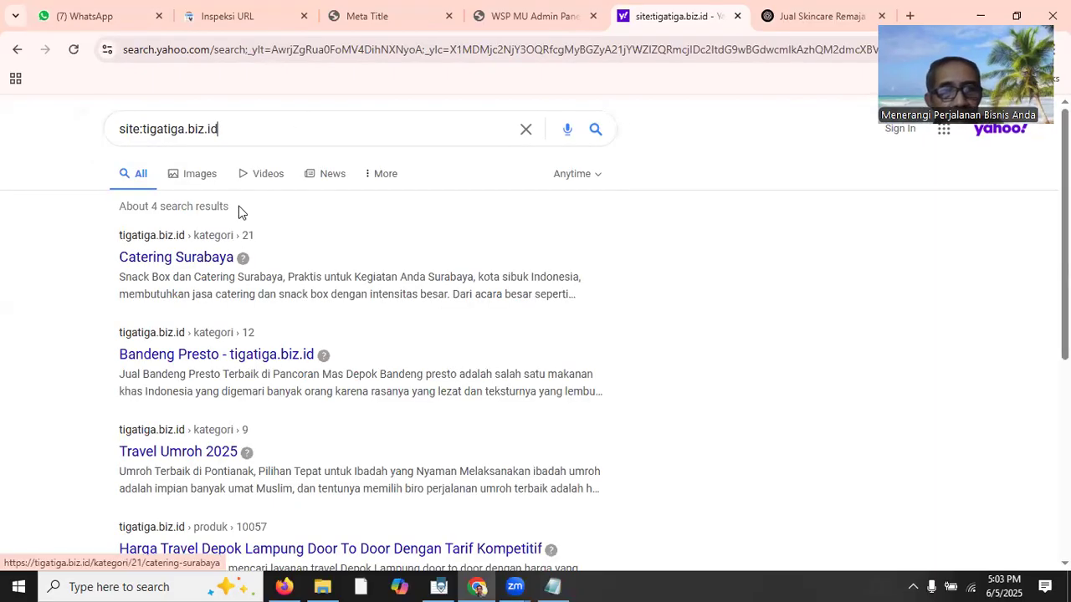
scroll(237, 219, "down", 2)
scroll(236, 231, "up", 2)
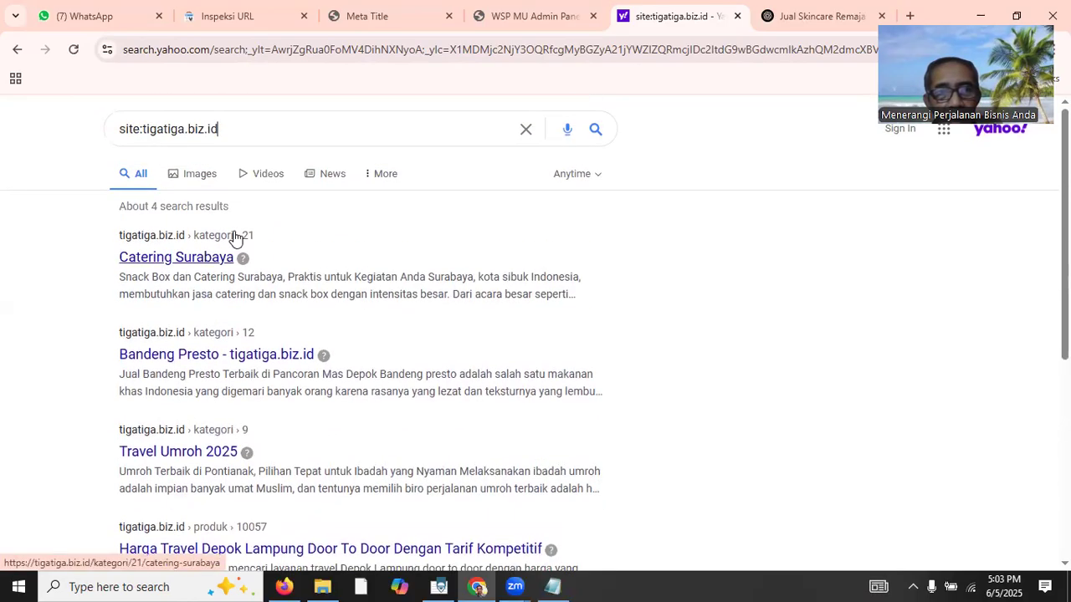
left_click(316, 52)
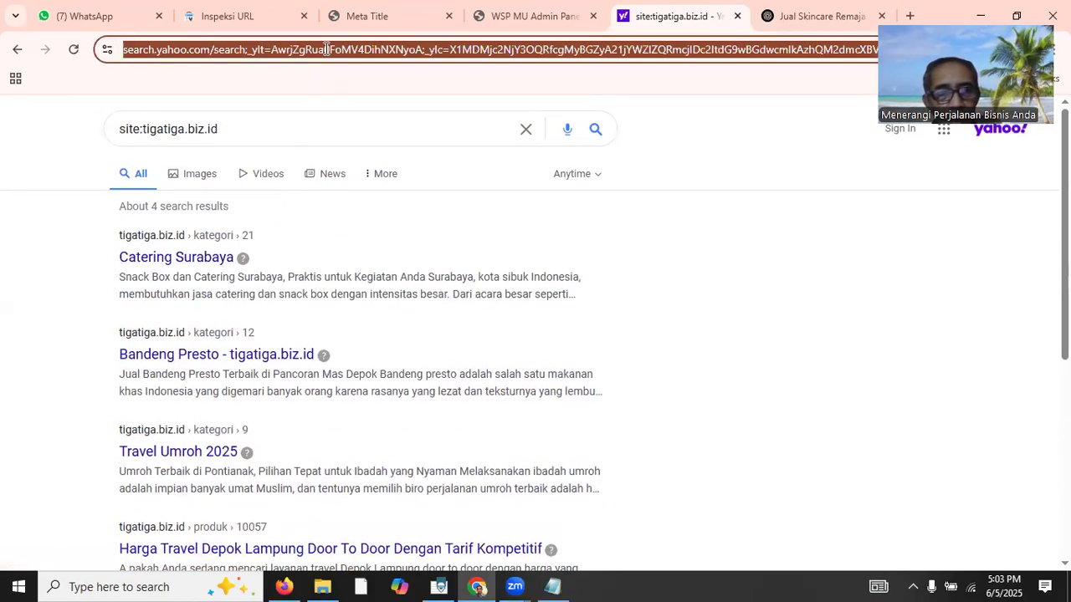
type("go")
key("Return")
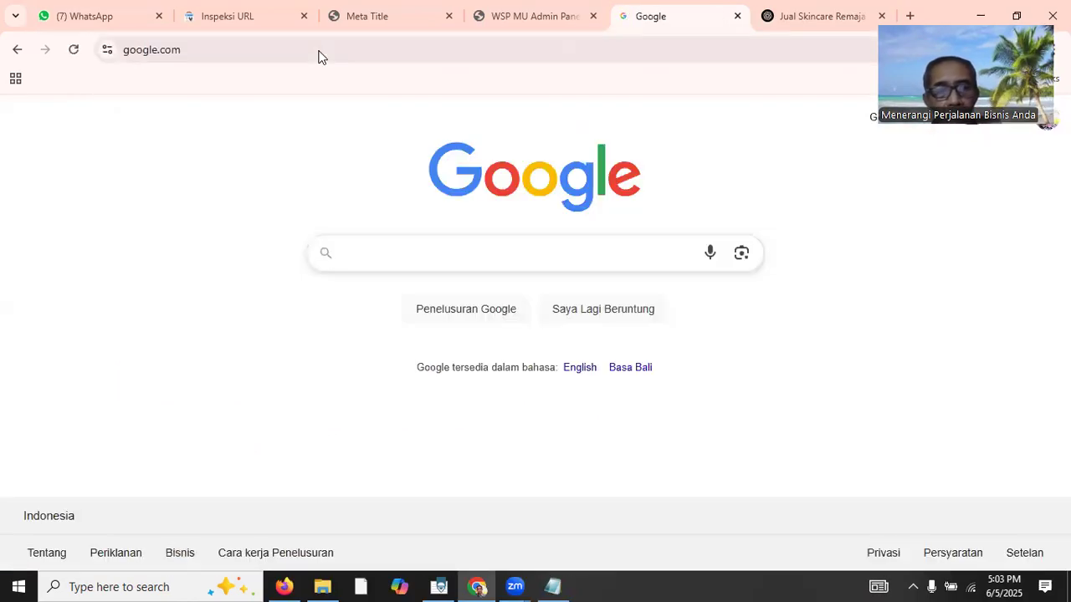
type("site")
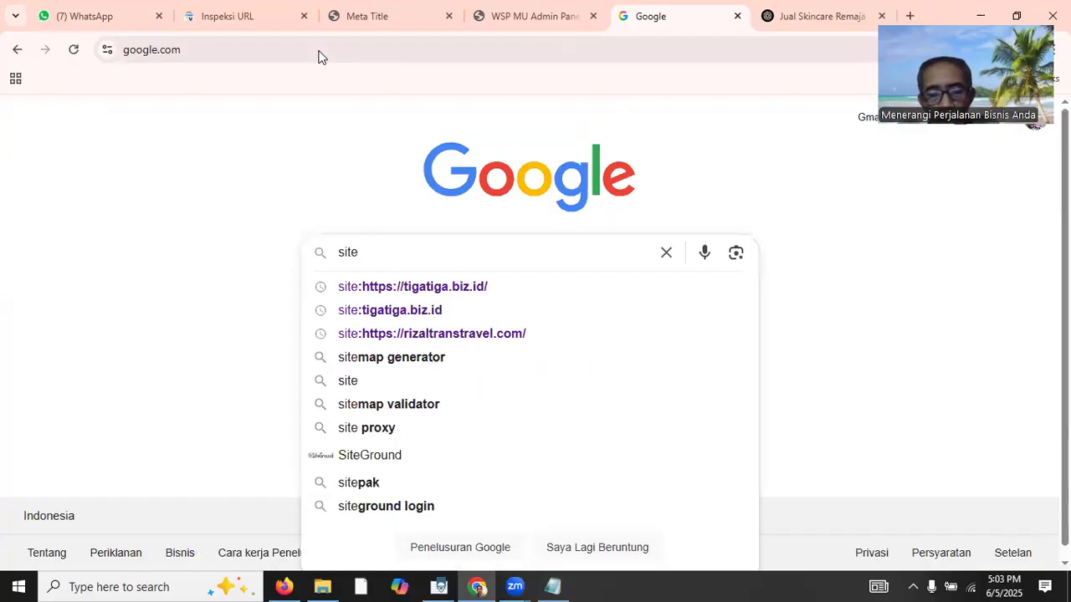
type(":")
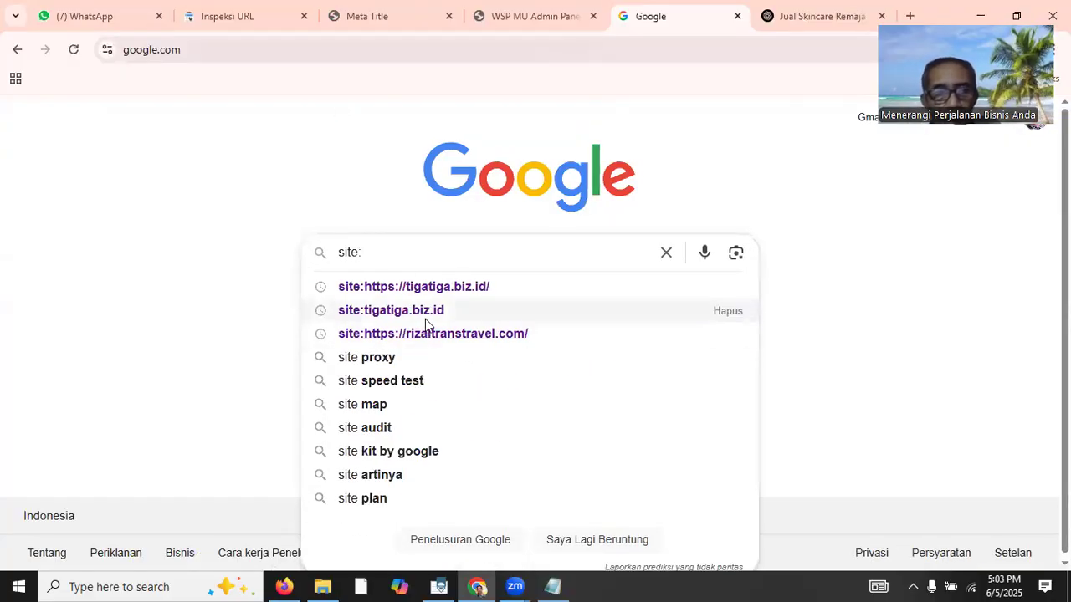
left_click(436, 287)
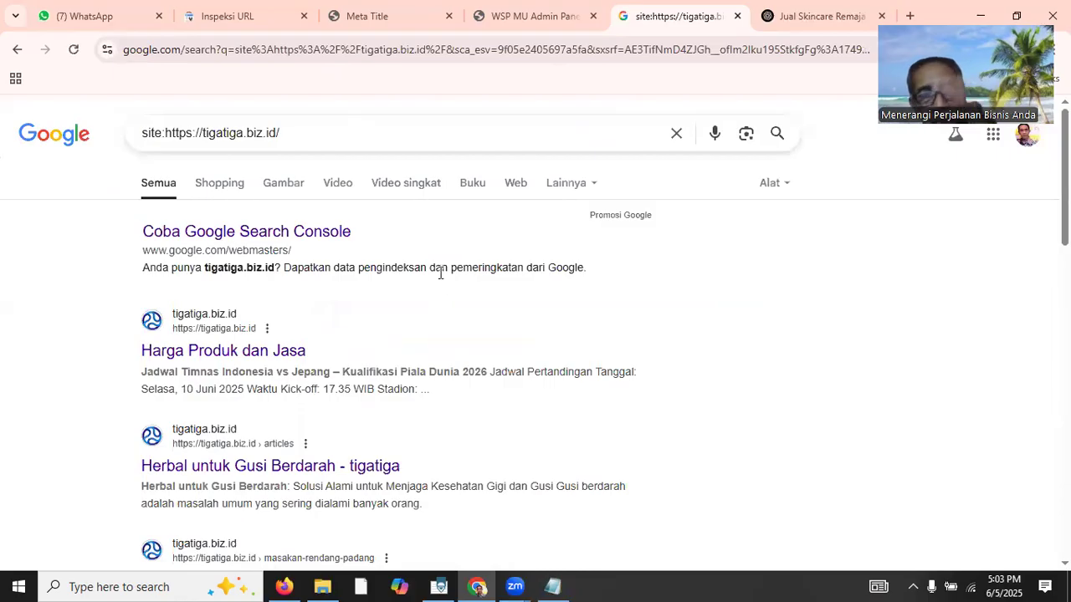
scroll(363, 238, "down", 6)
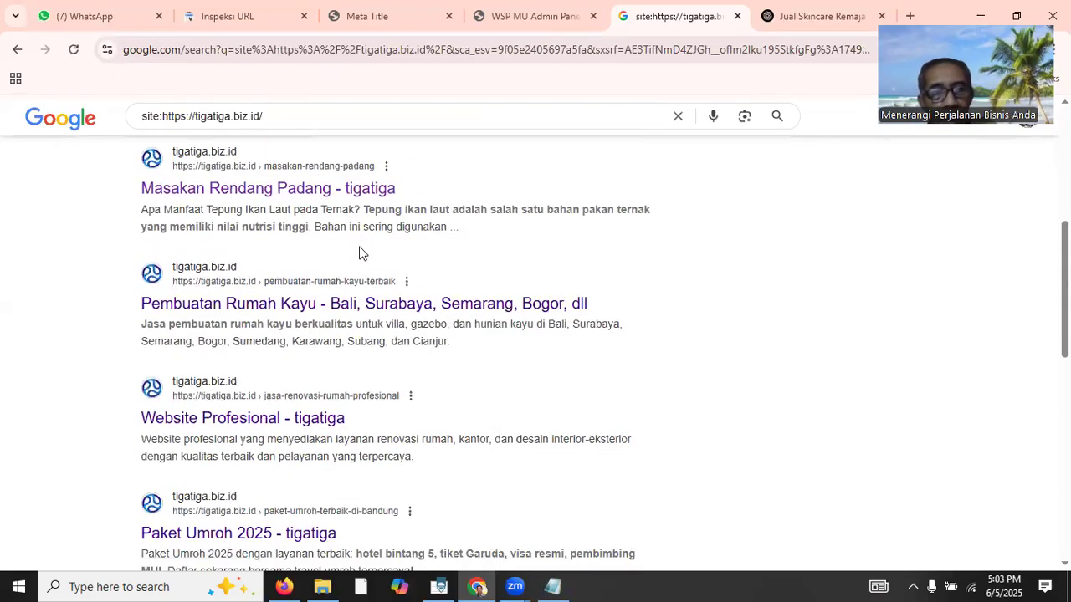
scroll(361, 251, "down", 7)
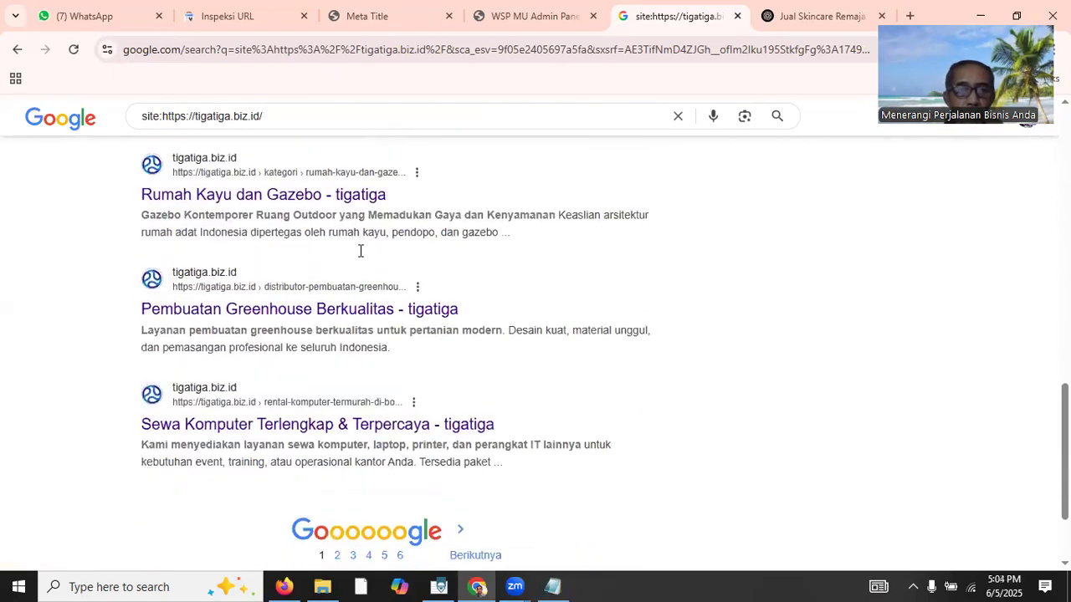
left_click(462, 430)
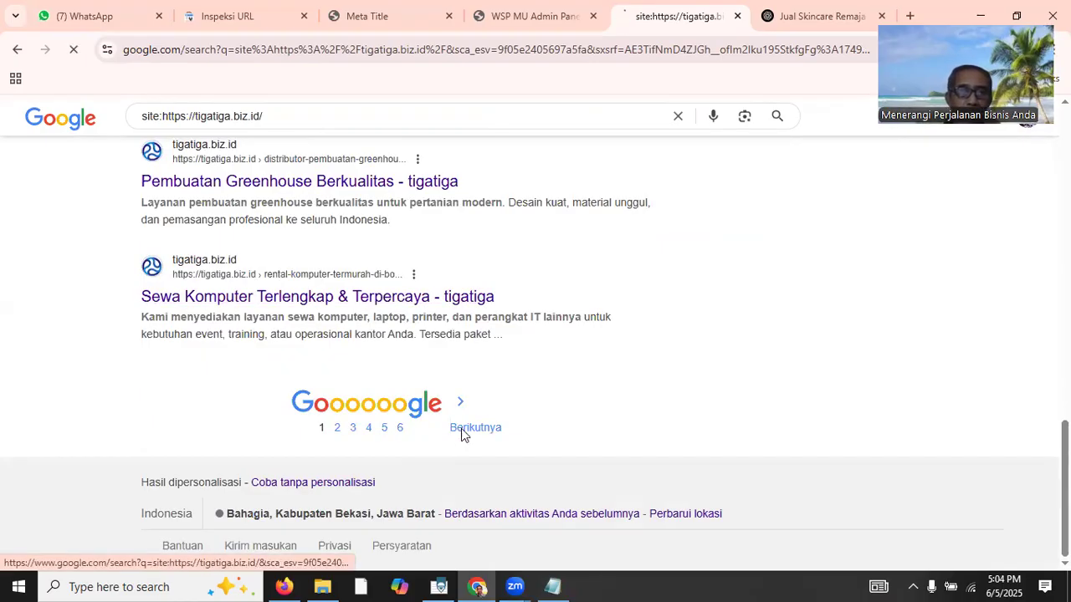
scroll(457, 360, "down", 2)
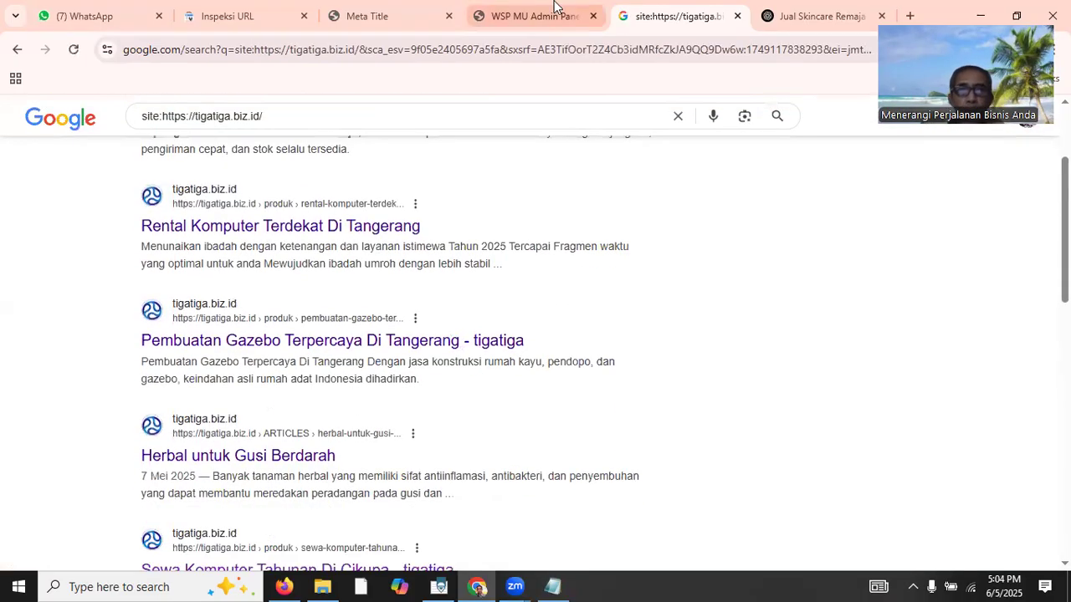
left_click(372, 16)
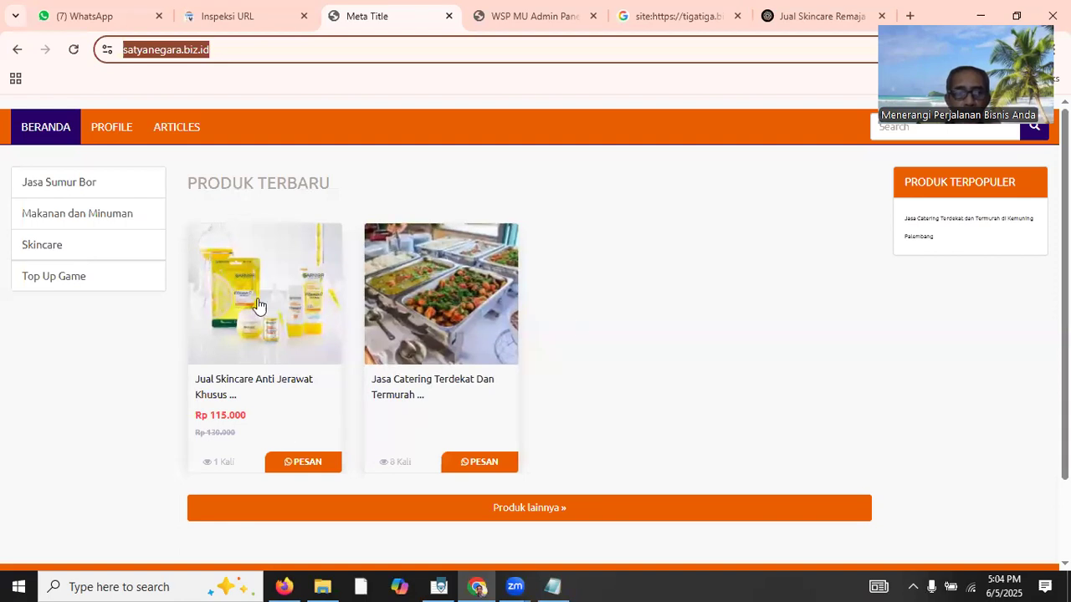
left_click(651, 16)
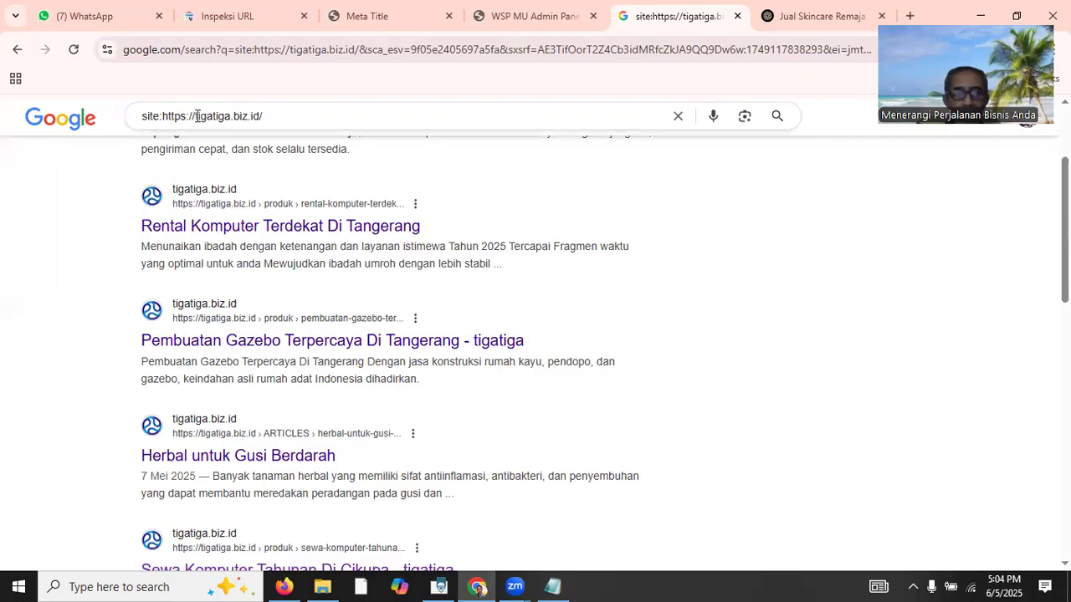
left_click_drag(164, 116, 358, 153)
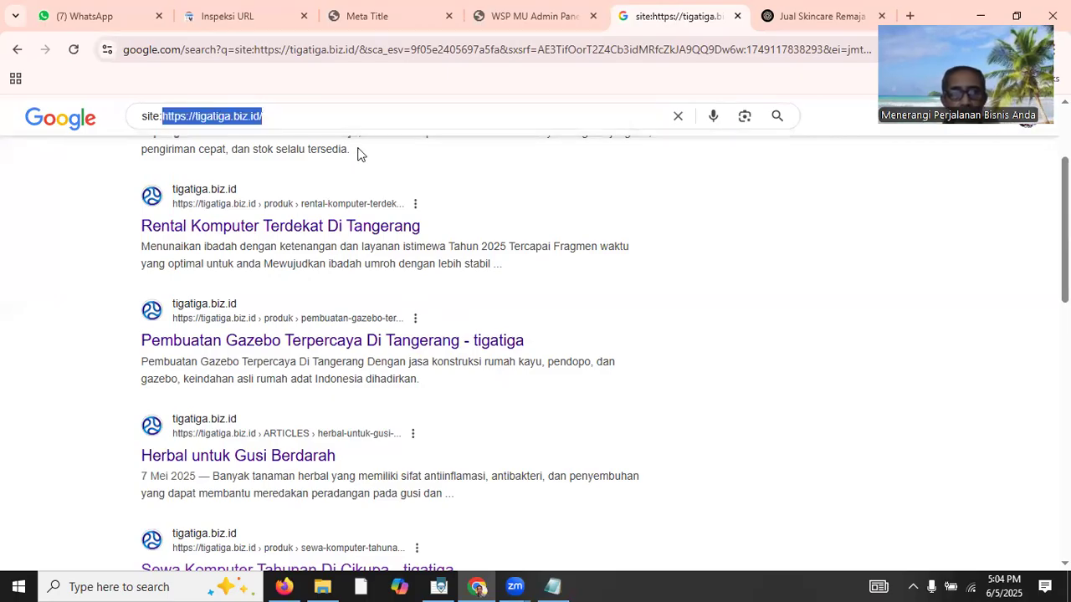
left_click(357, 8)
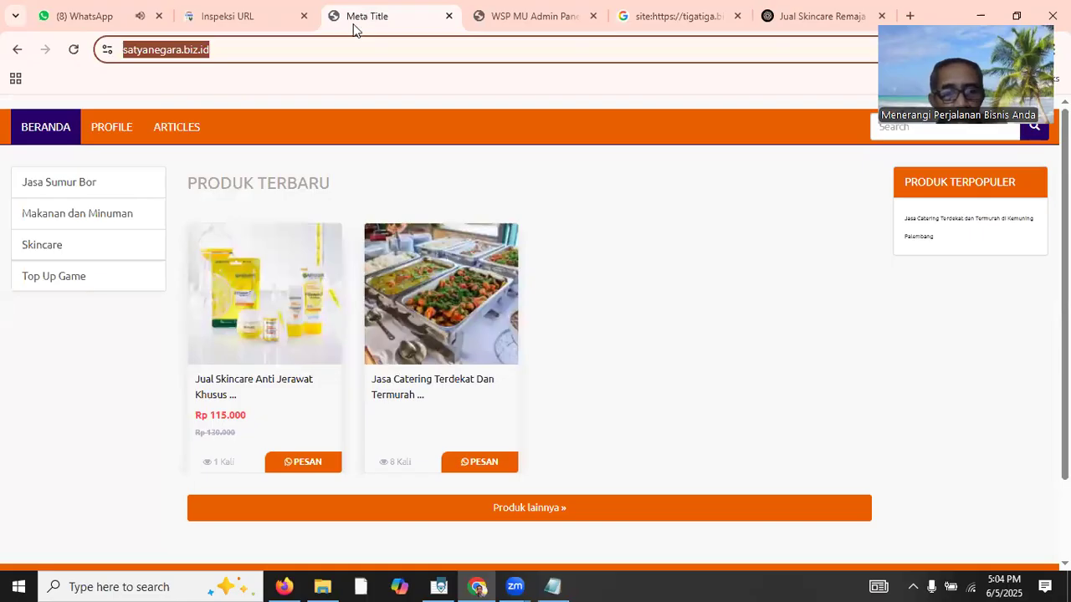
left_click(685, 11)
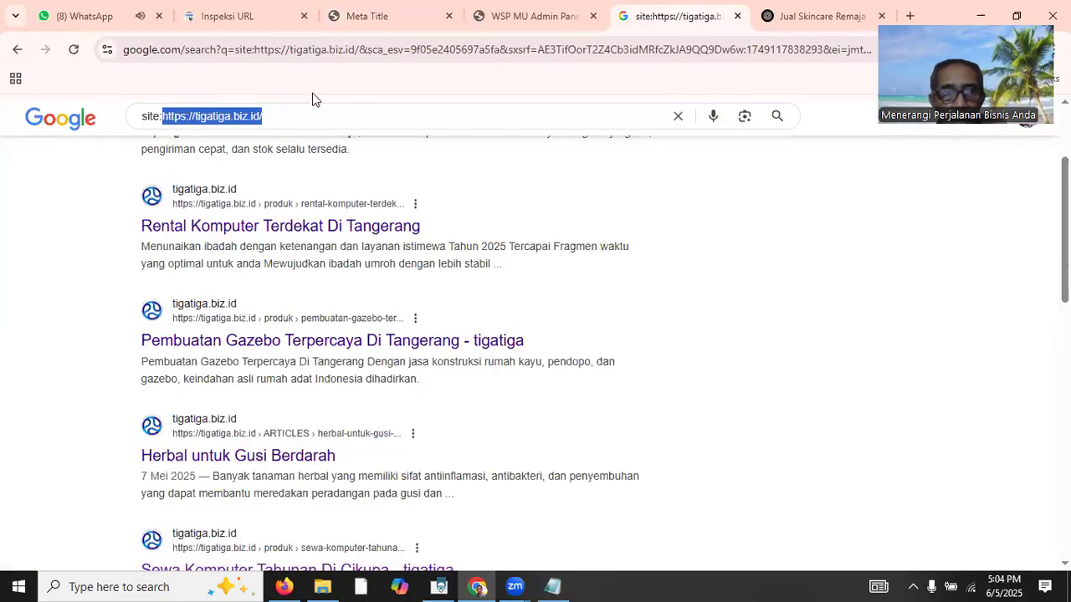
key("ctrl+v")
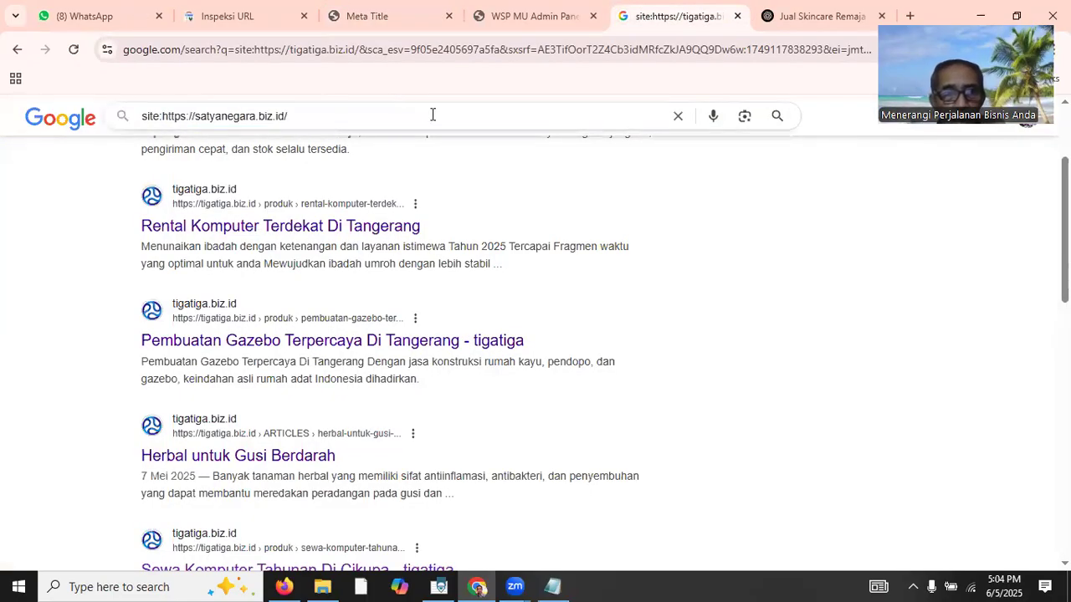
key("Return")
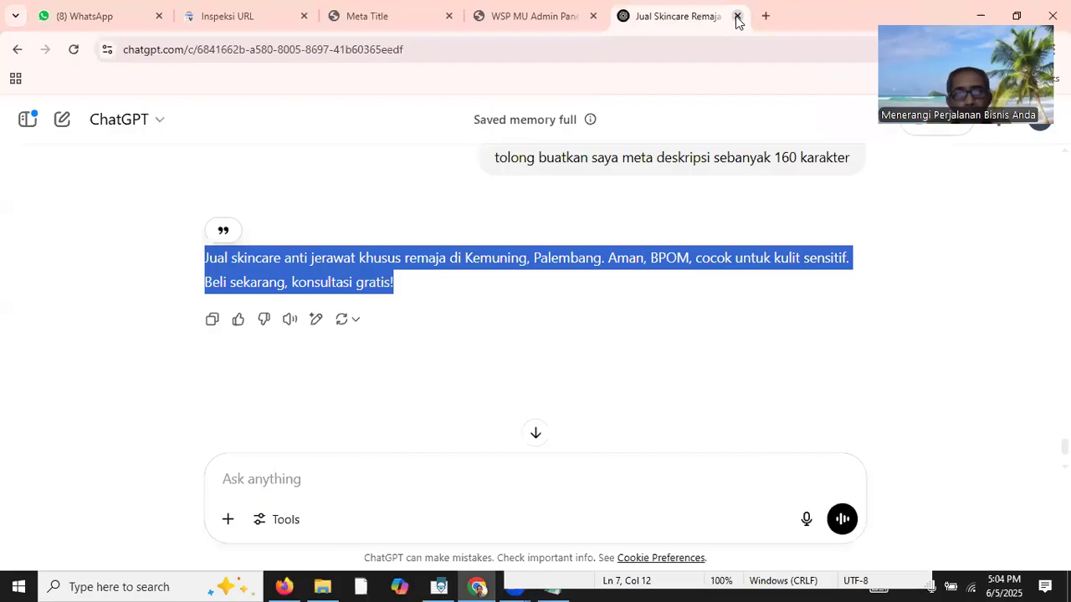
View the admin panel and the public homepage, and open Google's homepage in a new tab
left_click(528, 15)
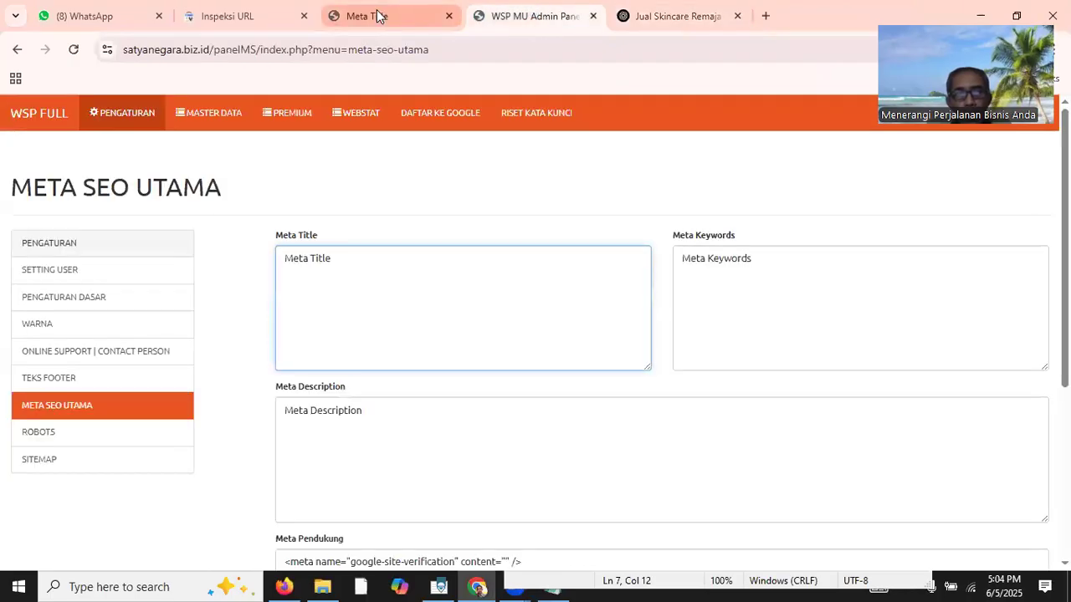
left_click(376, 9)
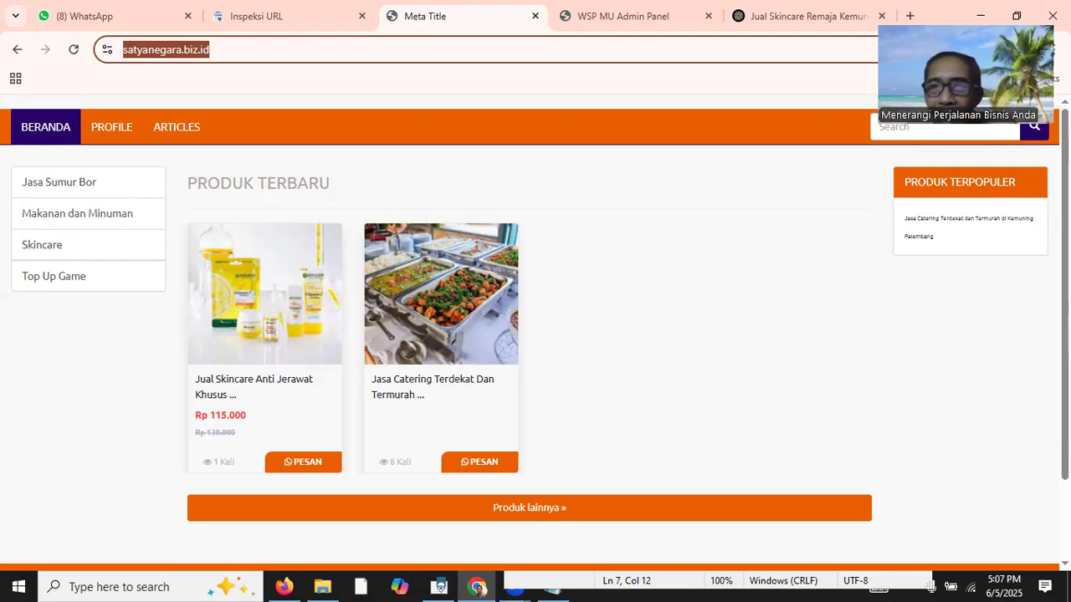
left_click(908, 15)
type("g")
key("Return")
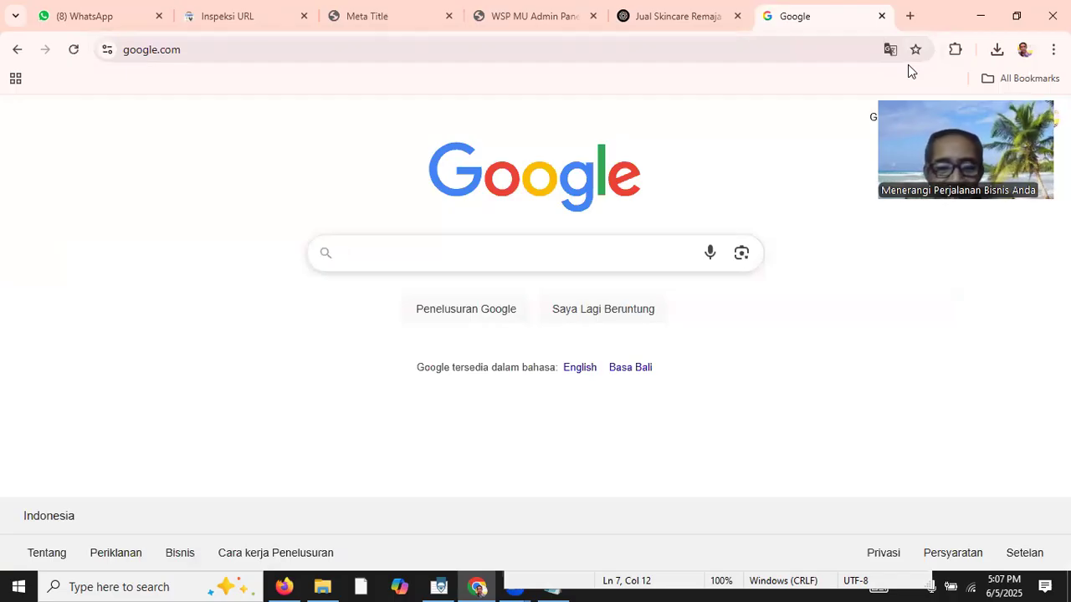
Enter "jual bunga papan di" as the start of a Google query, removing the unfinished city name
type("jual ")
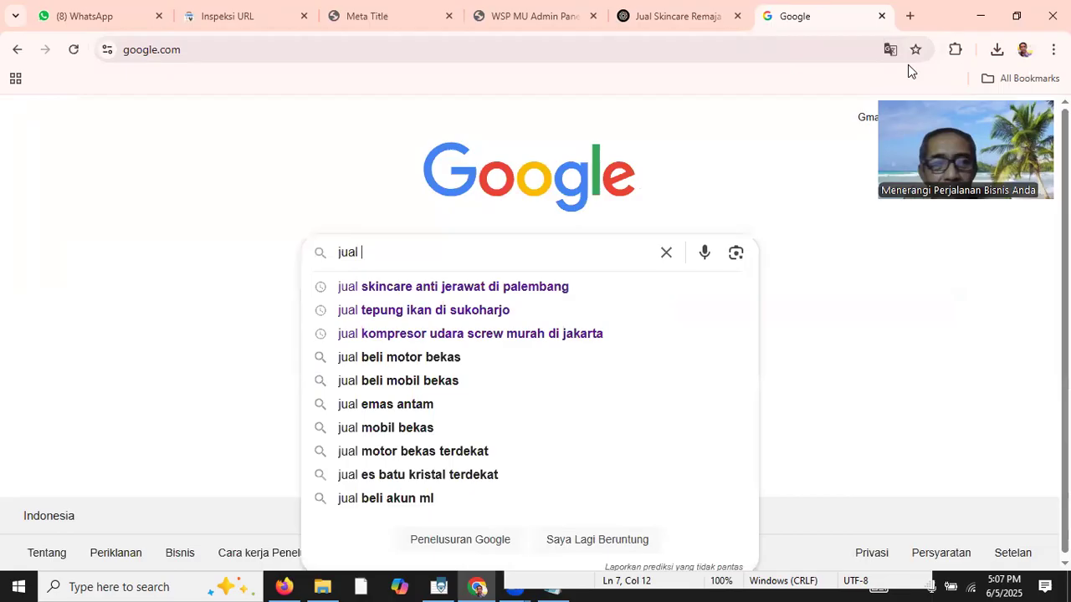
type("bunga papan di pal")
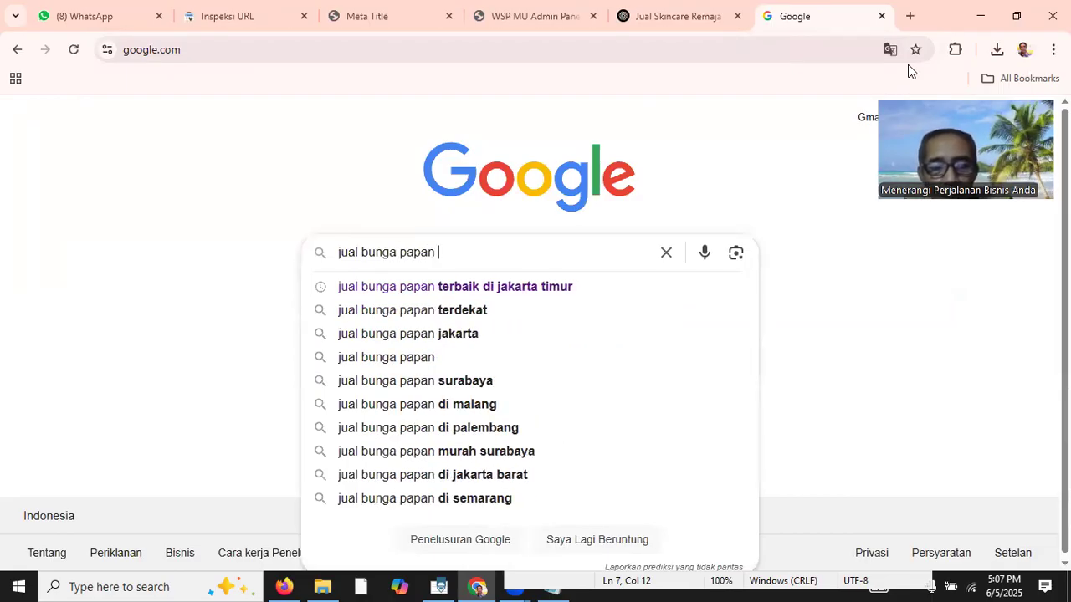
key("BackSpace")
key("BackSpace")
key("BackSpace")
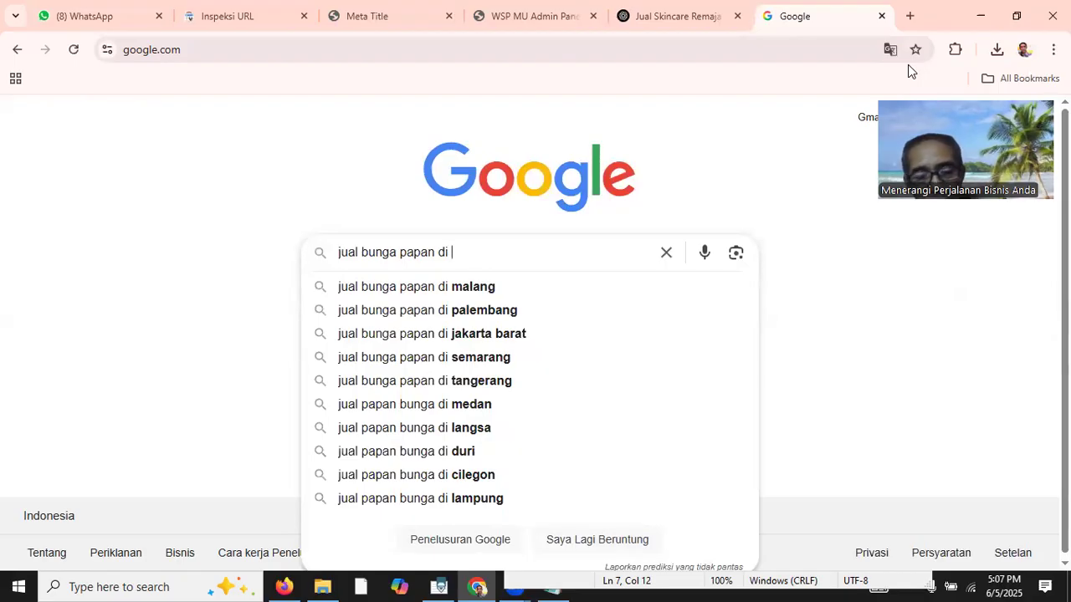
Insert "termurah" before "di", add "kemuning palembang", and search for jual bunga papan termurah di kemuning palembang
key("Left")
key("Left")
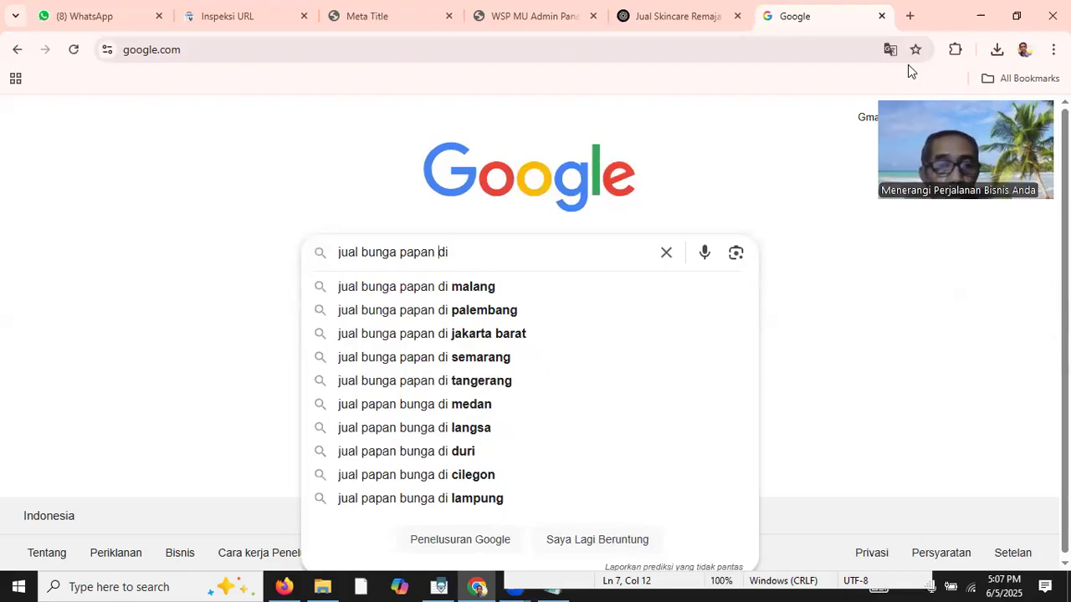
type("termurah")
key("End")
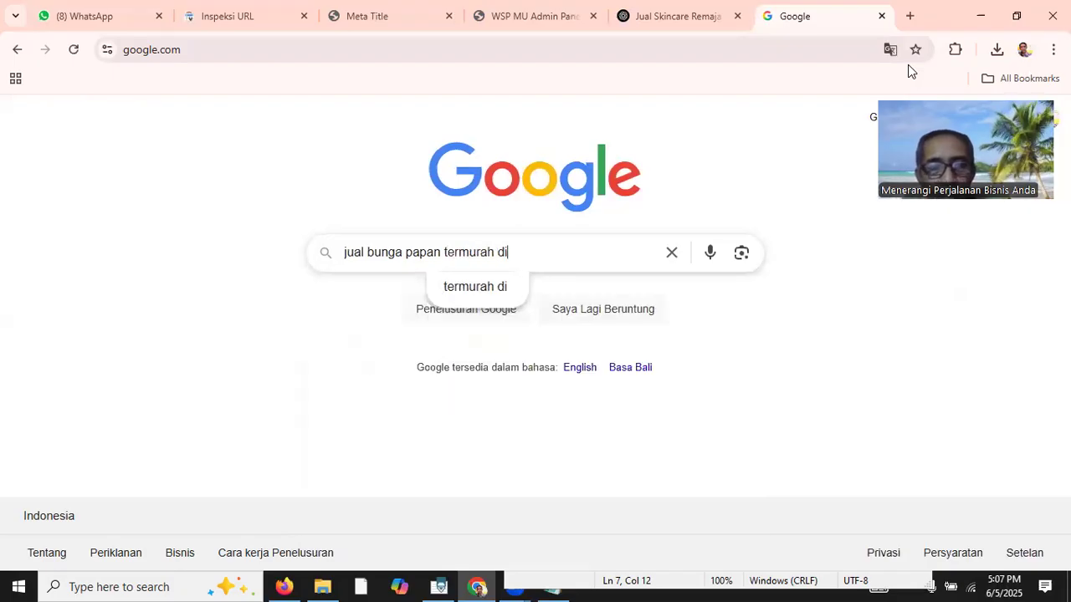
type("kemu")
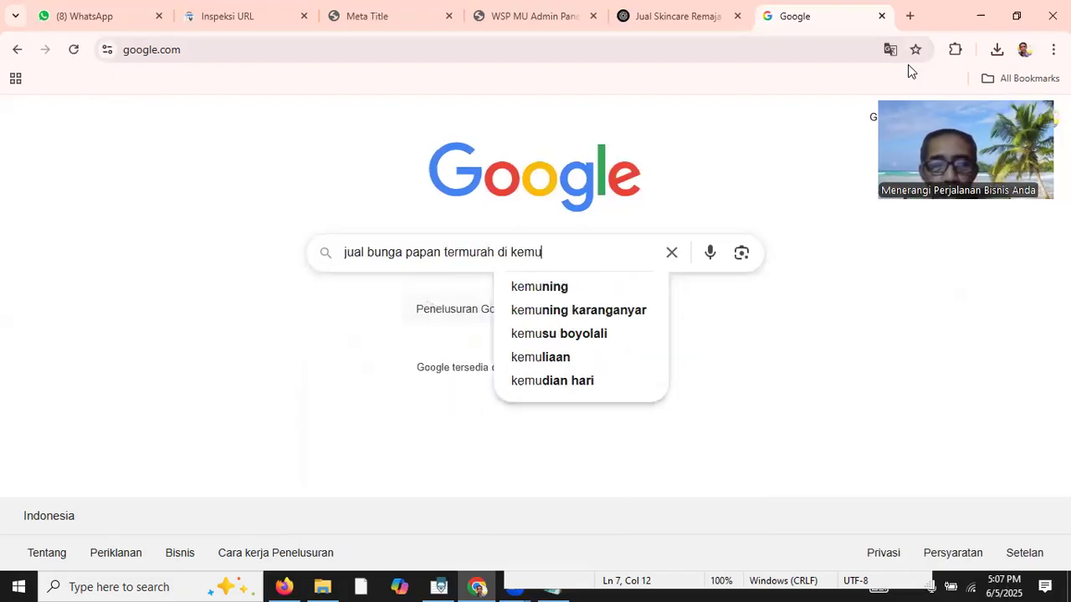
type("ning palembang")
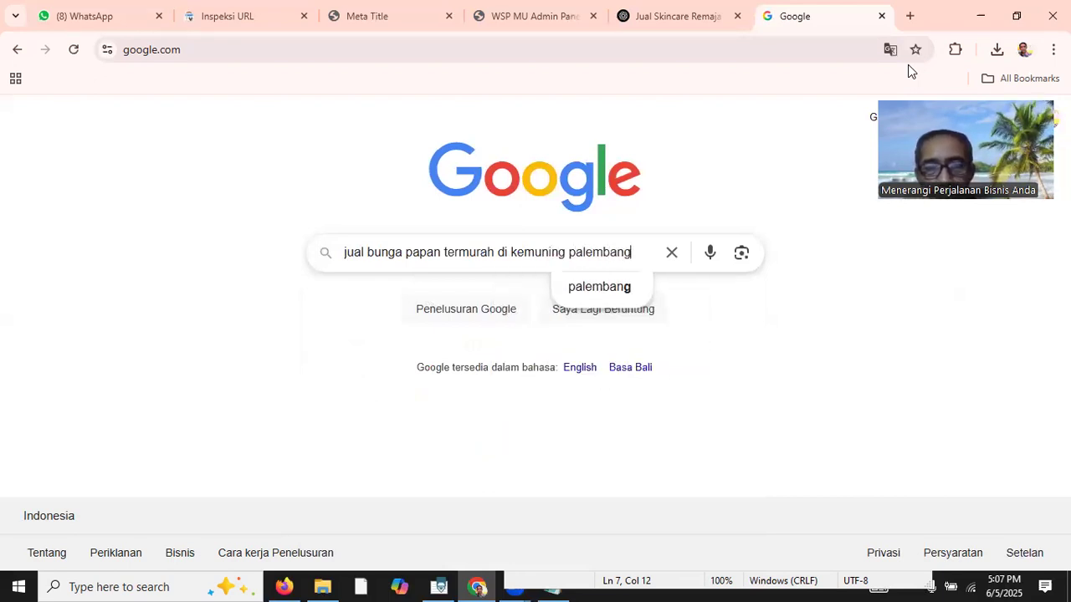
key("Return")
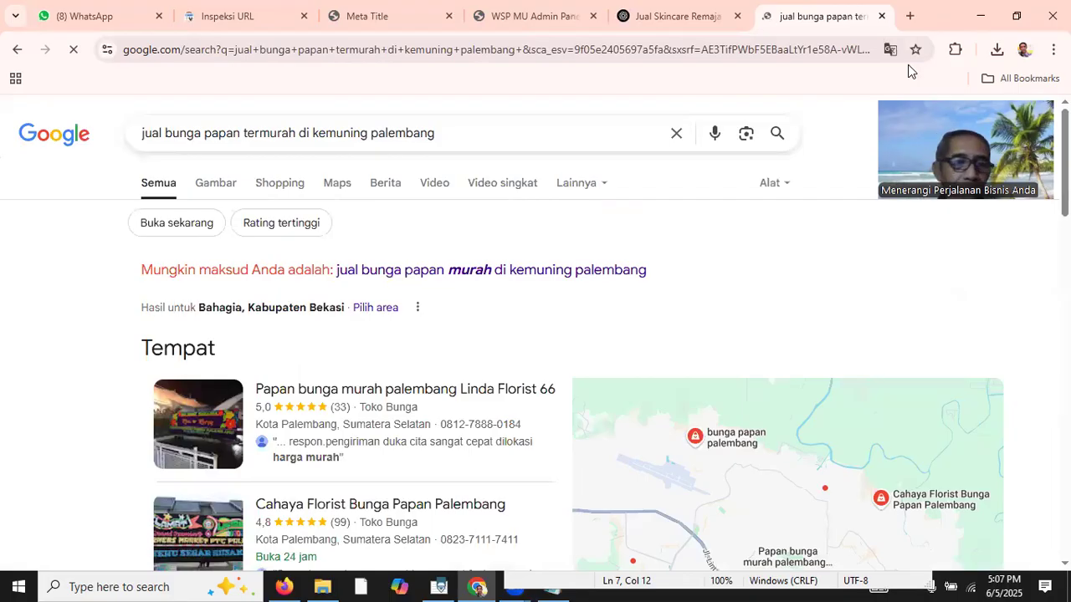
Look through the search results for the cheapest flower boards in Kemuning, Palembang
scroll(540, 210, "down", 4)
scroll(525, 217, "down", 3)
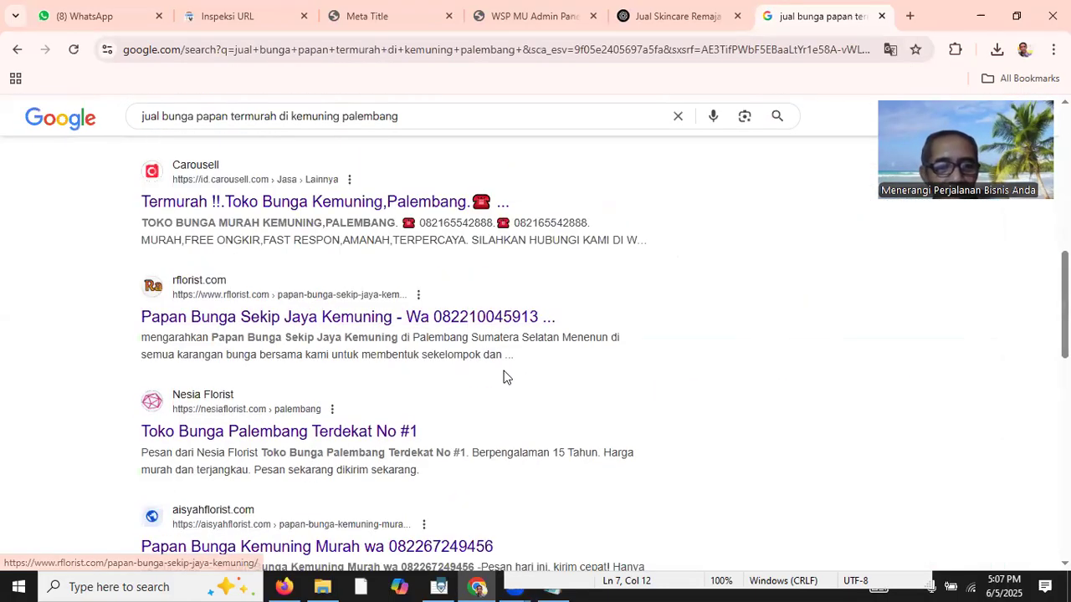
scroll(450, 405, "down", 2)
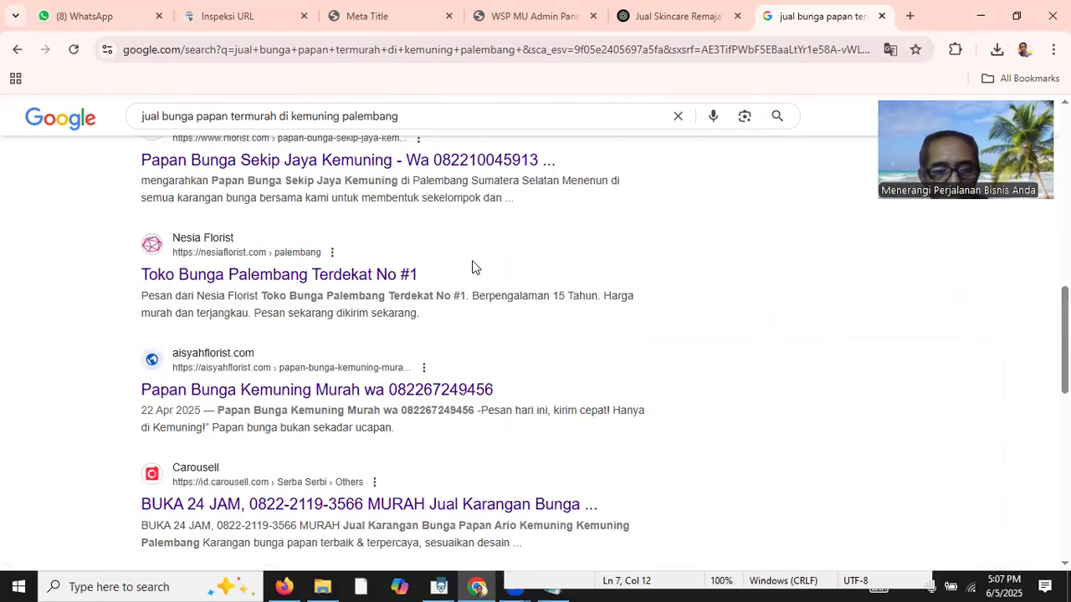
scroll(472, 267, "down", 1)
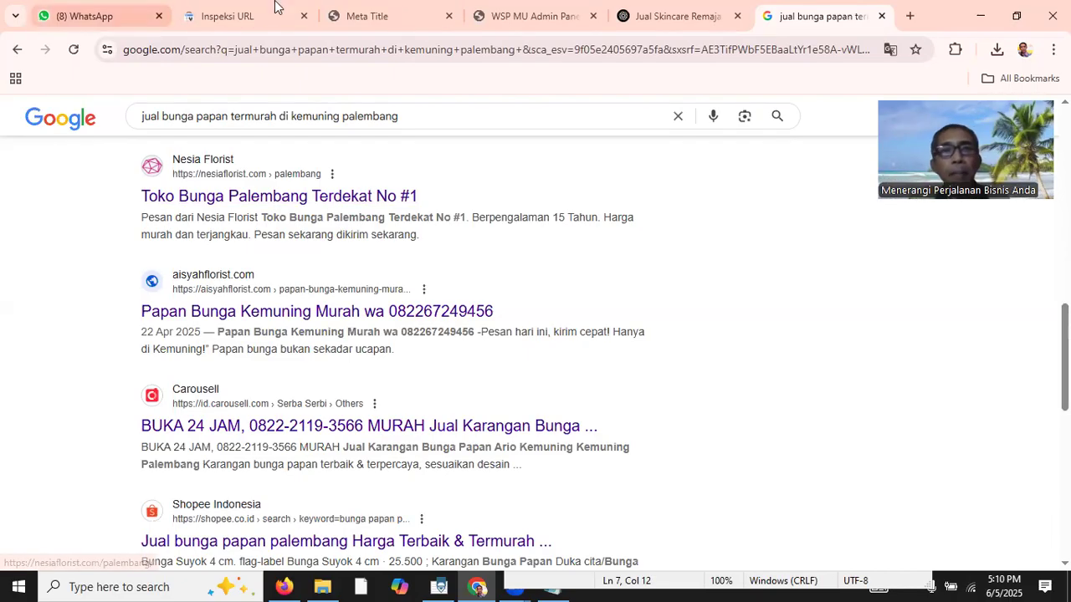
Go back past the public homepage to the admin panel's Meta SEO Utama page and open the account options
left_click(370, 14)
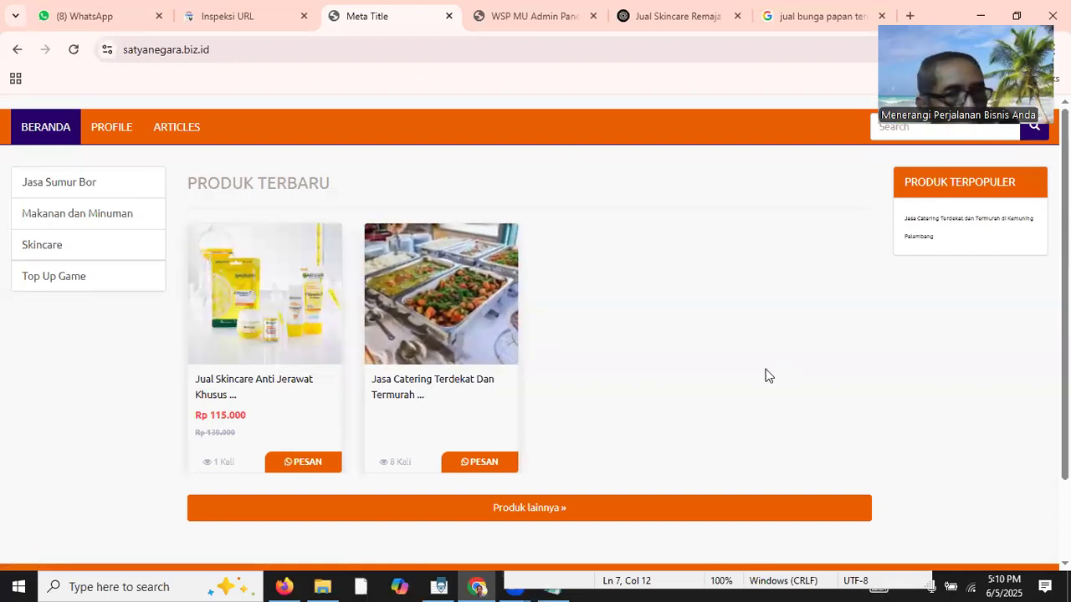
left_click(552, 16)
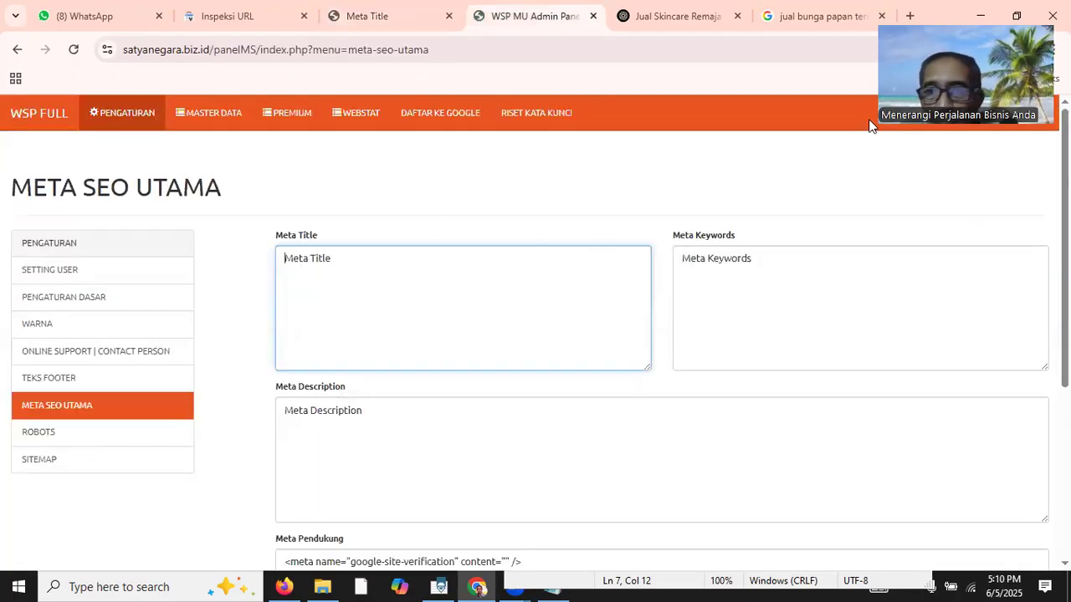
left_click(1043, 116)
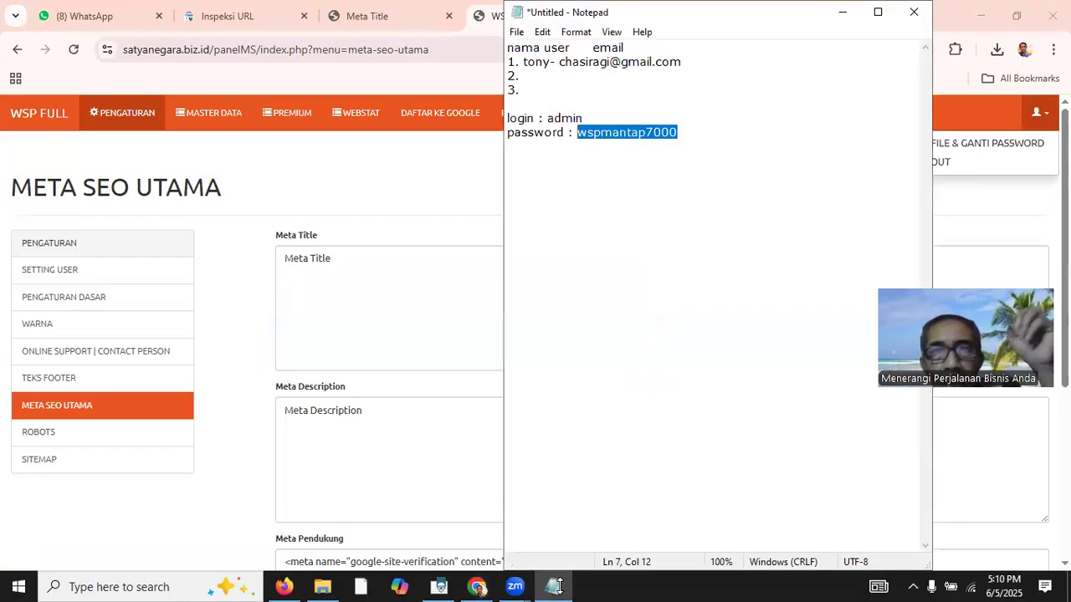
Point out the first user's email and the empty second entry in the Notepad user list, and minimize Notepad
left_click_drag(523, 62, 712, 62)
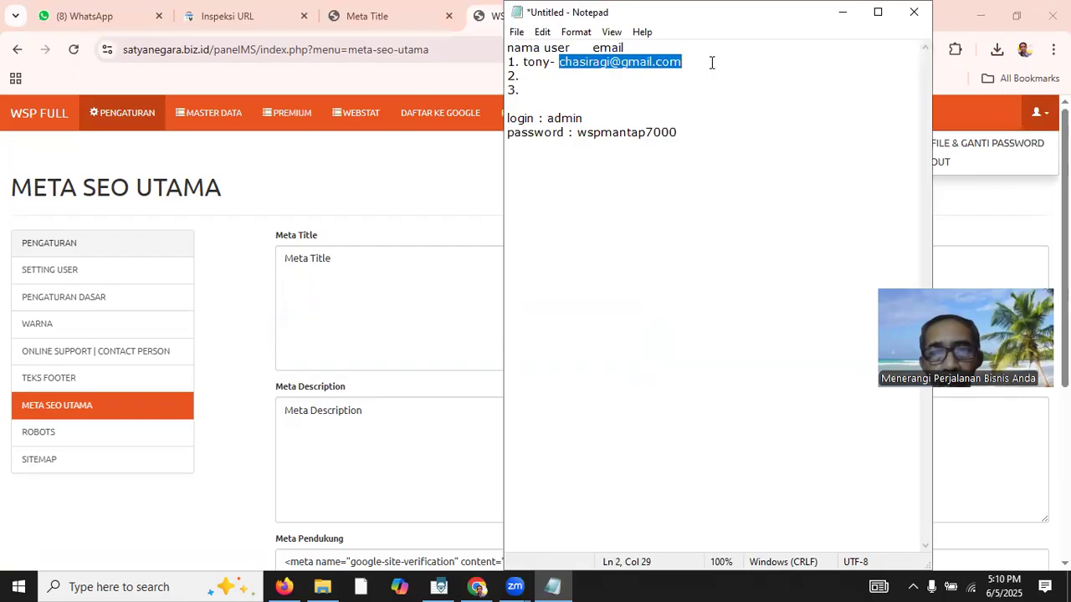
left_click(540, 75)
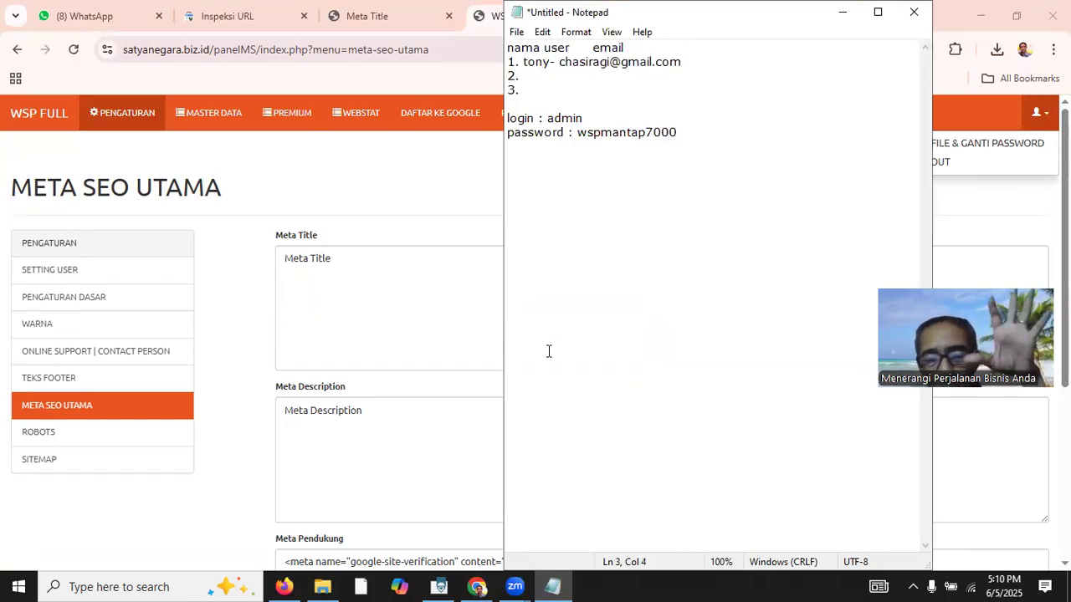
left_click(845, 13)
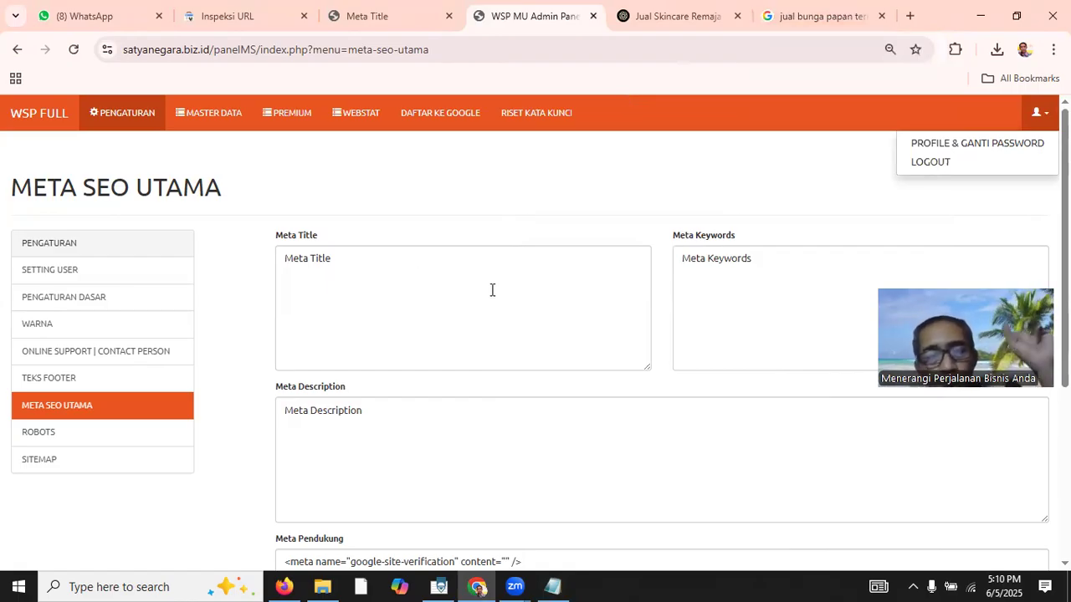
Log out of the admin panel and check the prefilled username and password fields on the login form
left_click(937, 162)
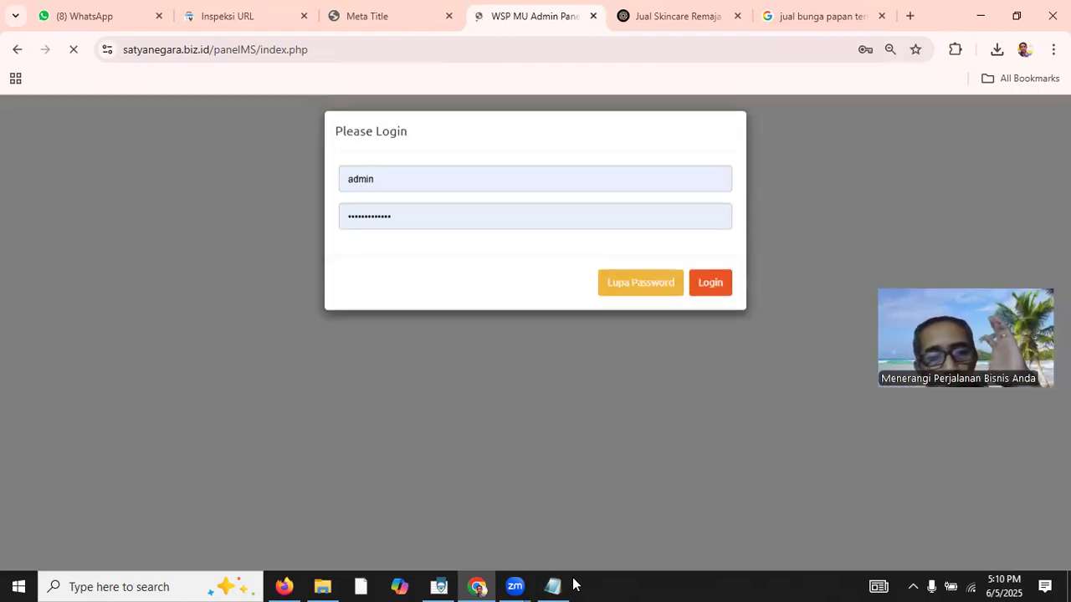
left_click(557, 584)
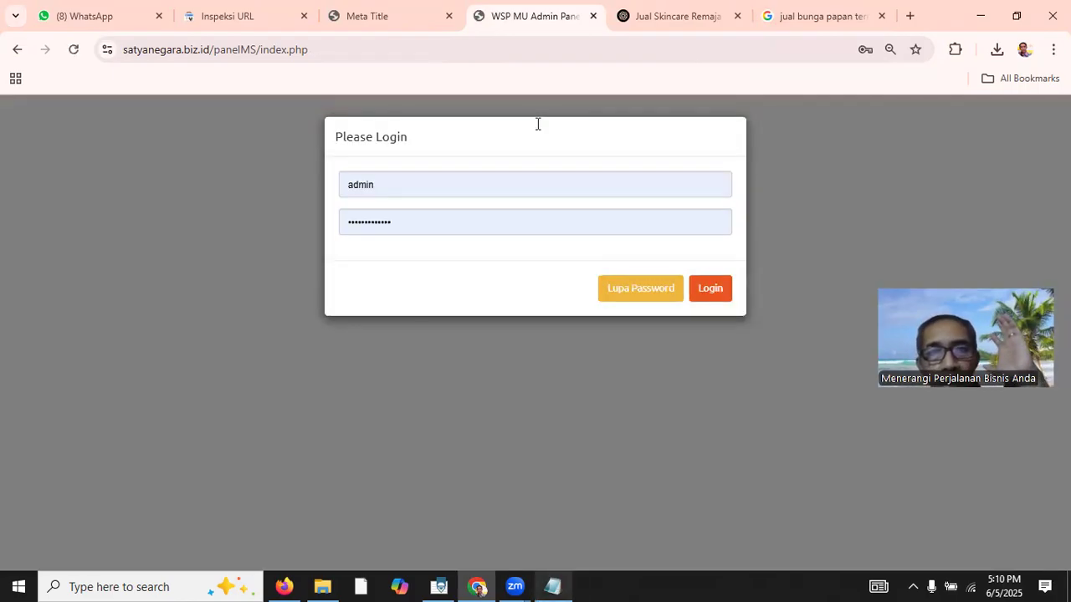
left_click(395, 179)
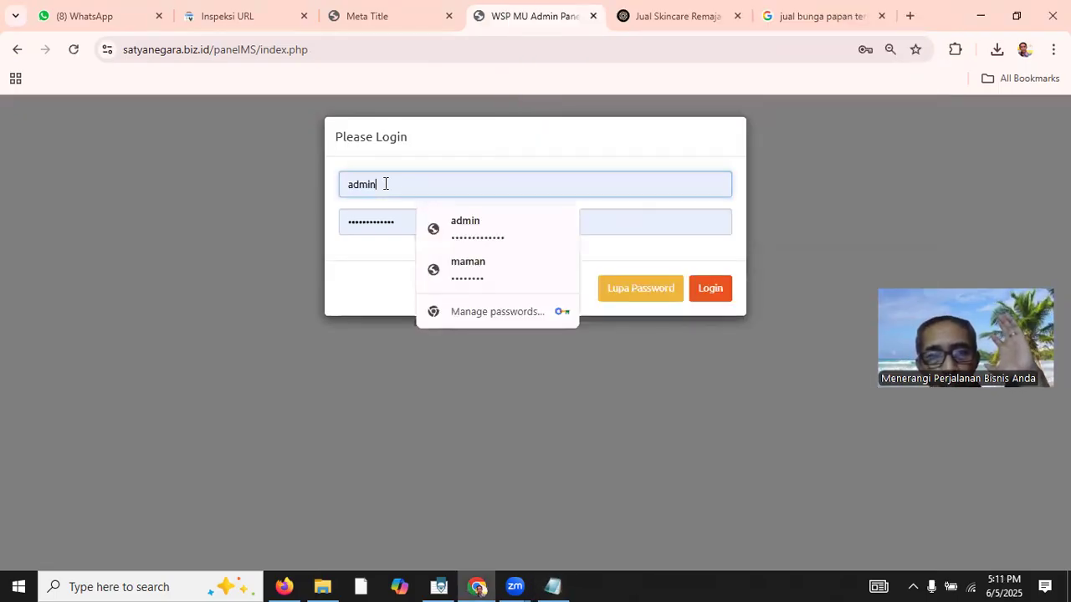
left_click(392, 221)
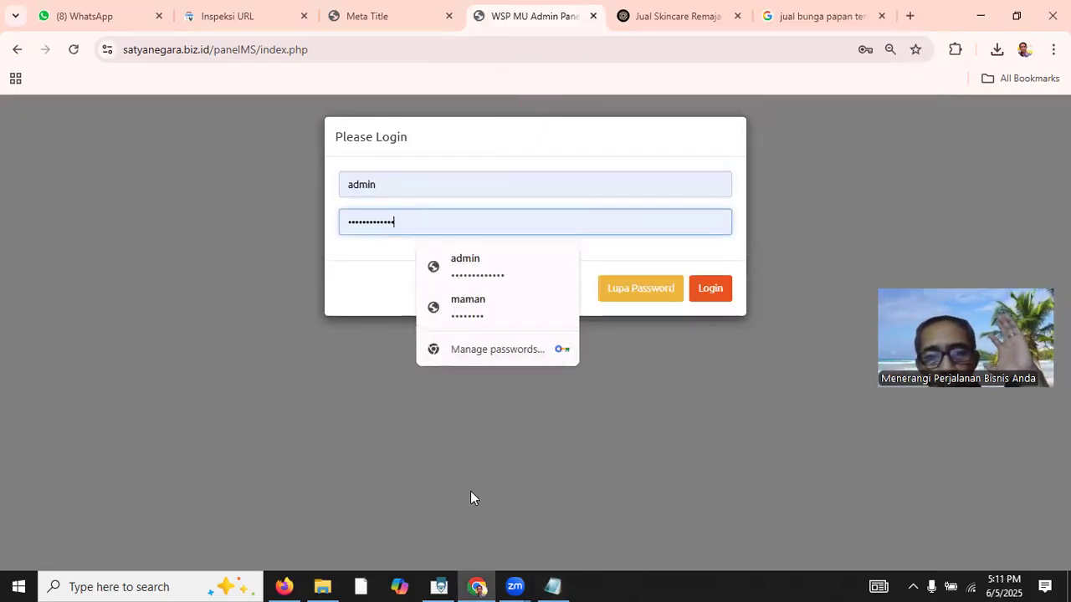
Switch to Notepad and highlight the noted admin password to point it out, and clear the selection
left_click(552, 585)
left_click_drag(676, 135, 577, 134)
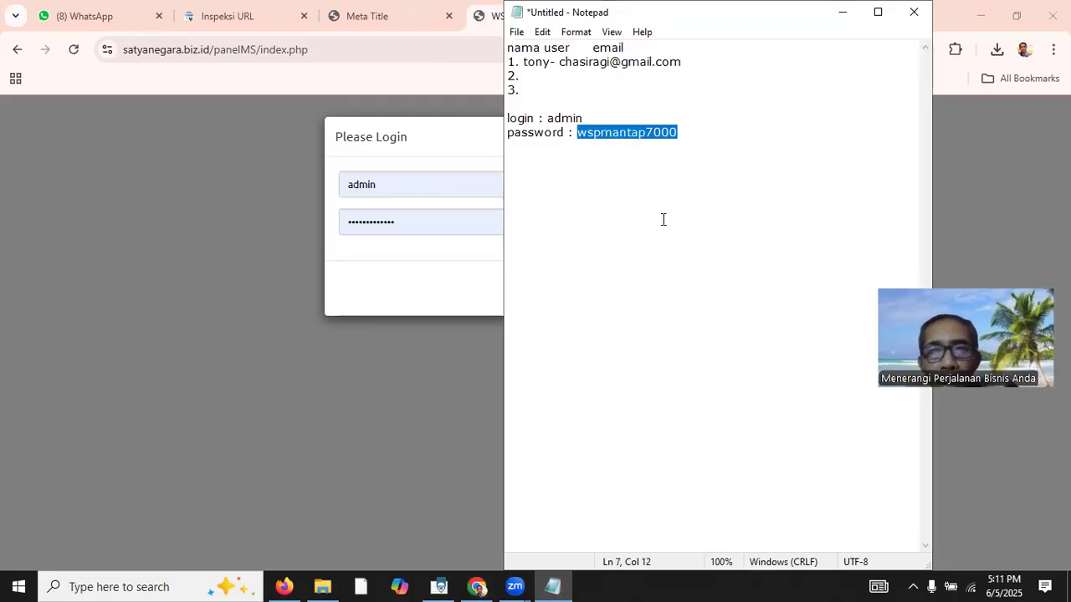
left_click(715, 129)
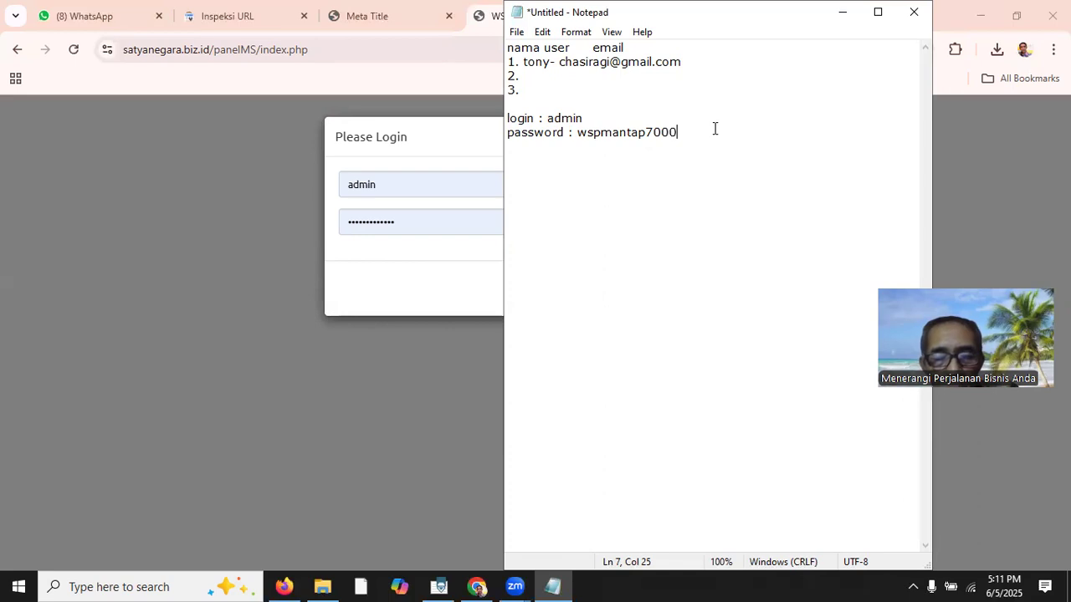
Highlight the noted password line in Notepad, minimize Notepad, and log in to the admin panel with the prefilled credentials
left_click_drag(715, 129, 502, 131)
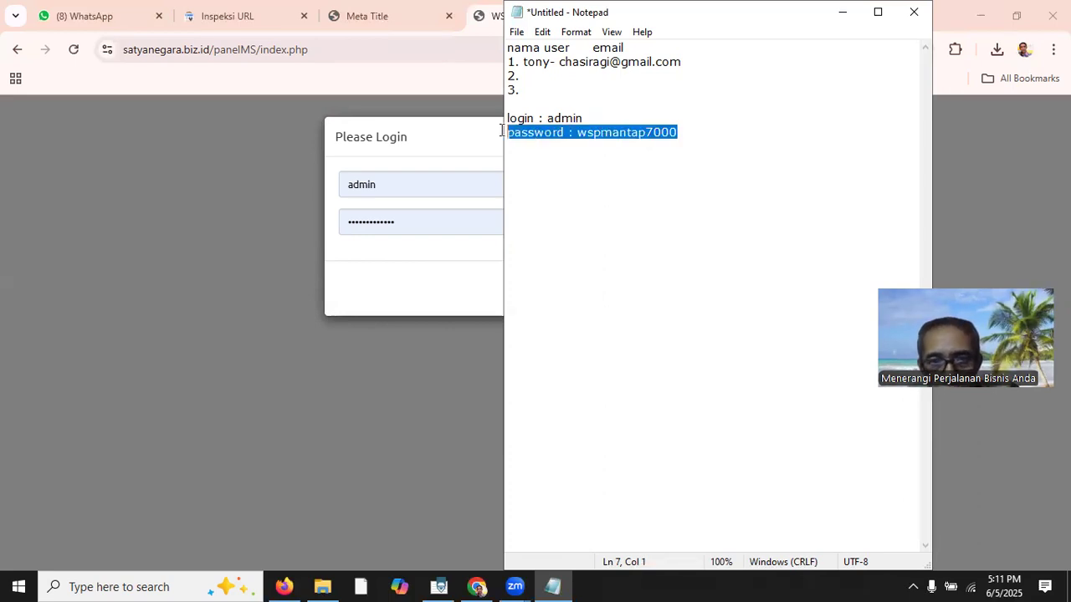
left_click(567, 189)
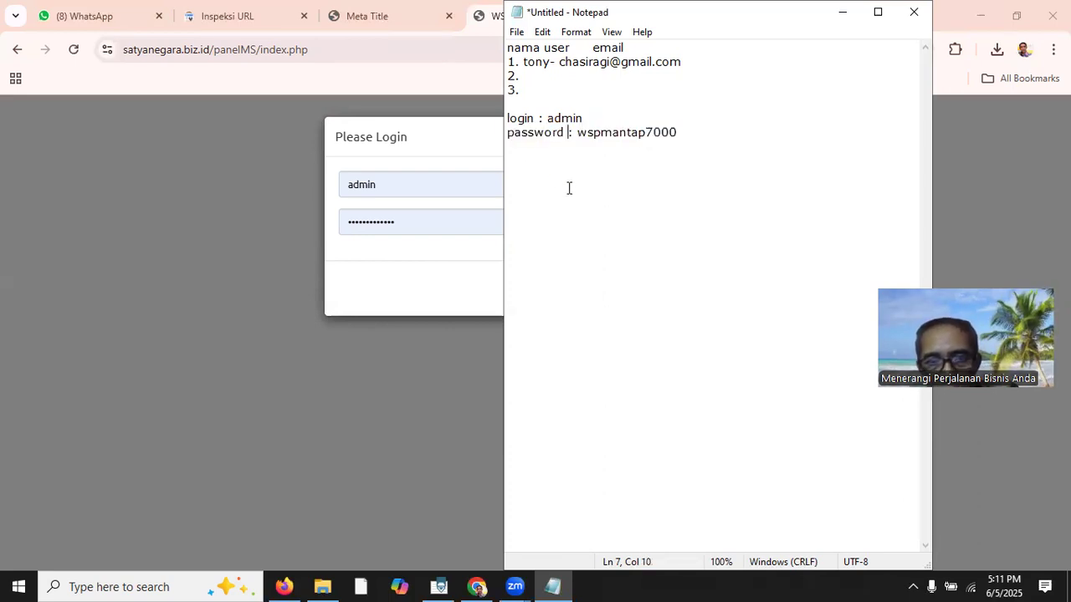
left_click(852, 10)
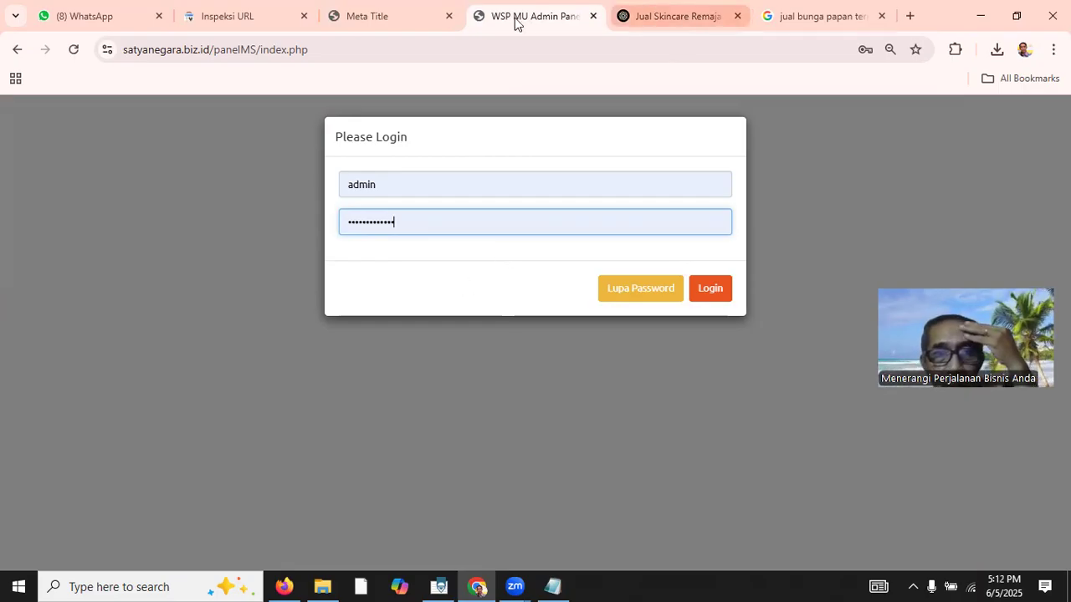
left_click(710, 289)
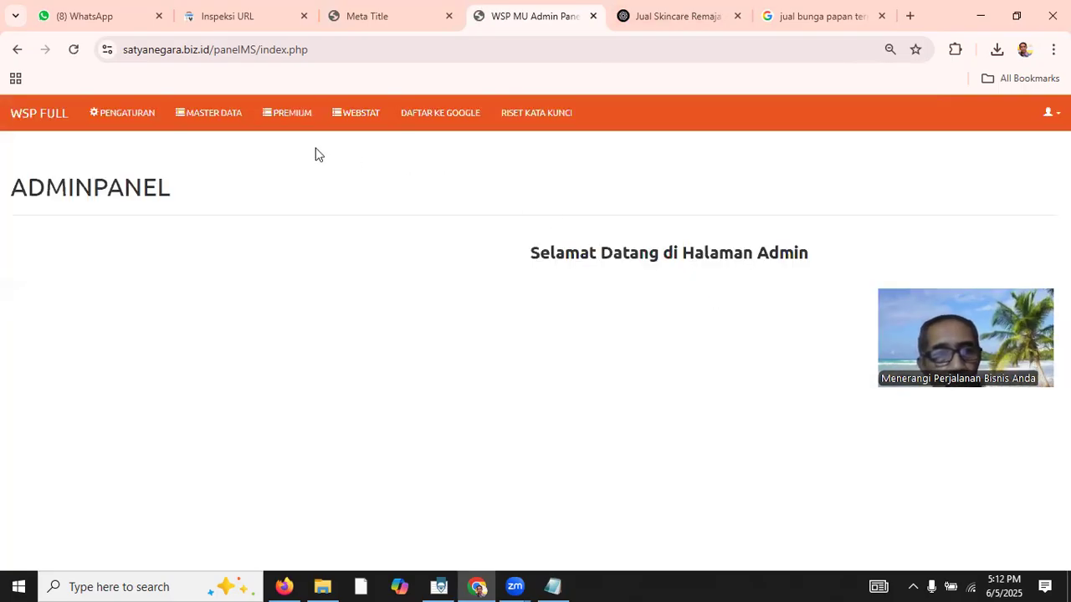
Open the Skincare anti Jerawat product from the master data's Produk list for editing
left_click(208, 117)
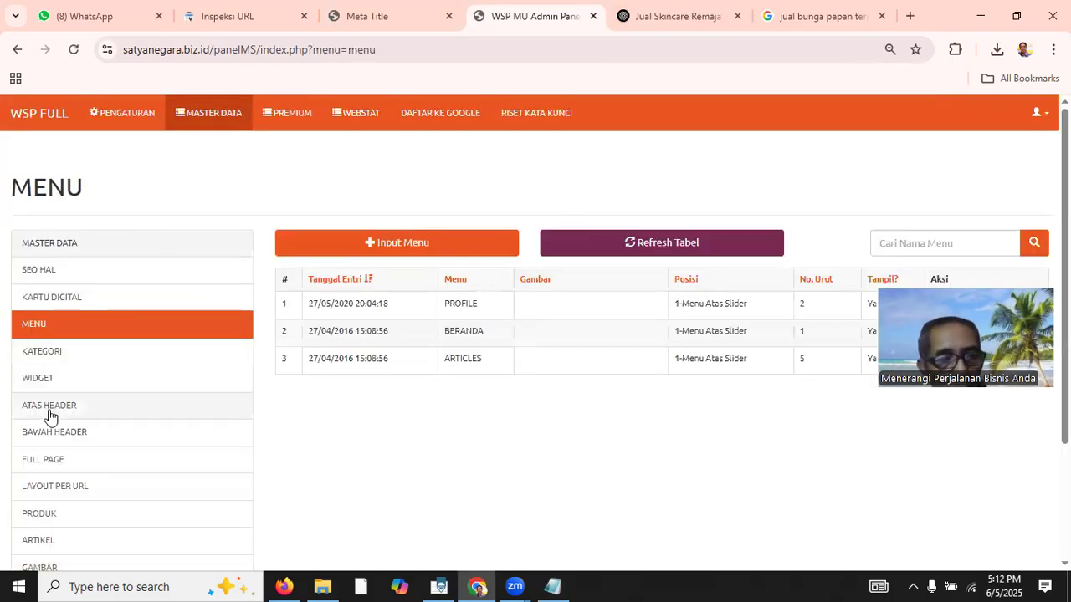
scroll(84, 477, "down", 2)
left_click(50, 388)
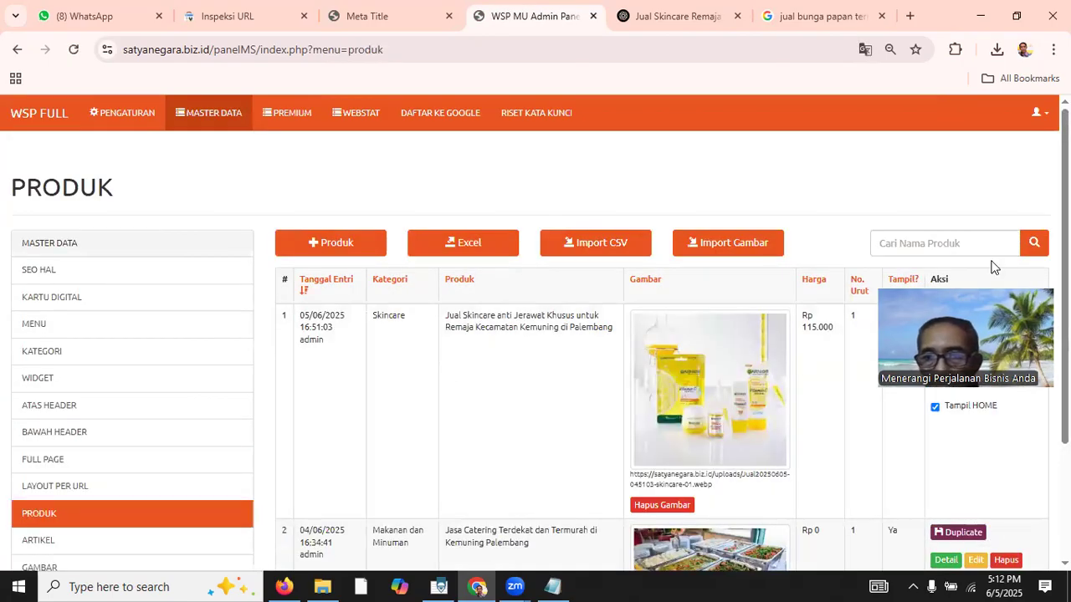
left_click(947, 344)
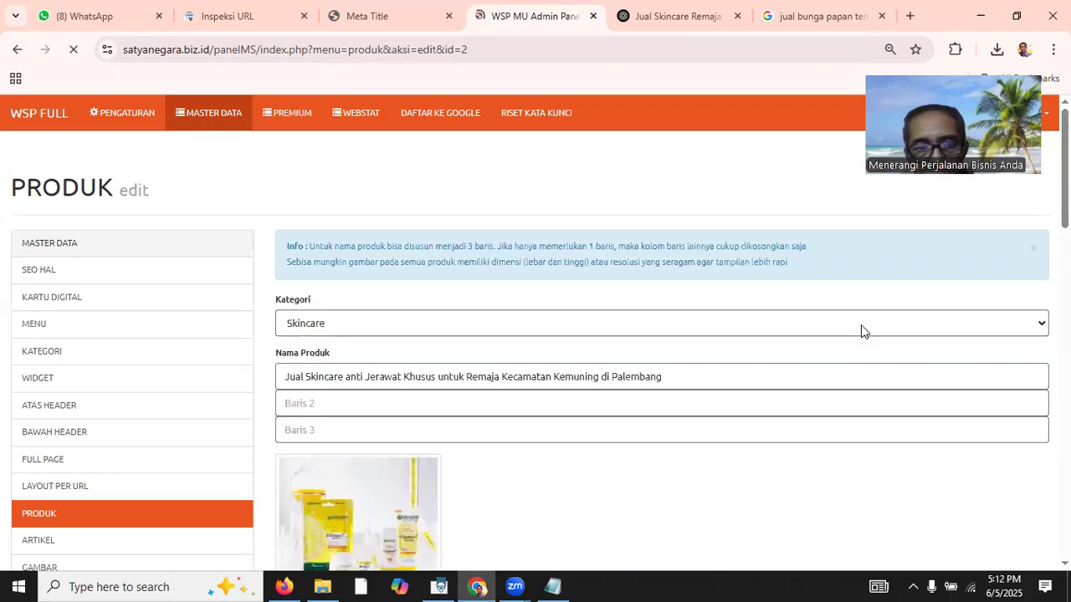
Add a line with the contact's name and phone number at the end of the product description, below seobaca
scroll(640, 347, "down", 3)
scroll(635, 350, "down", 4)
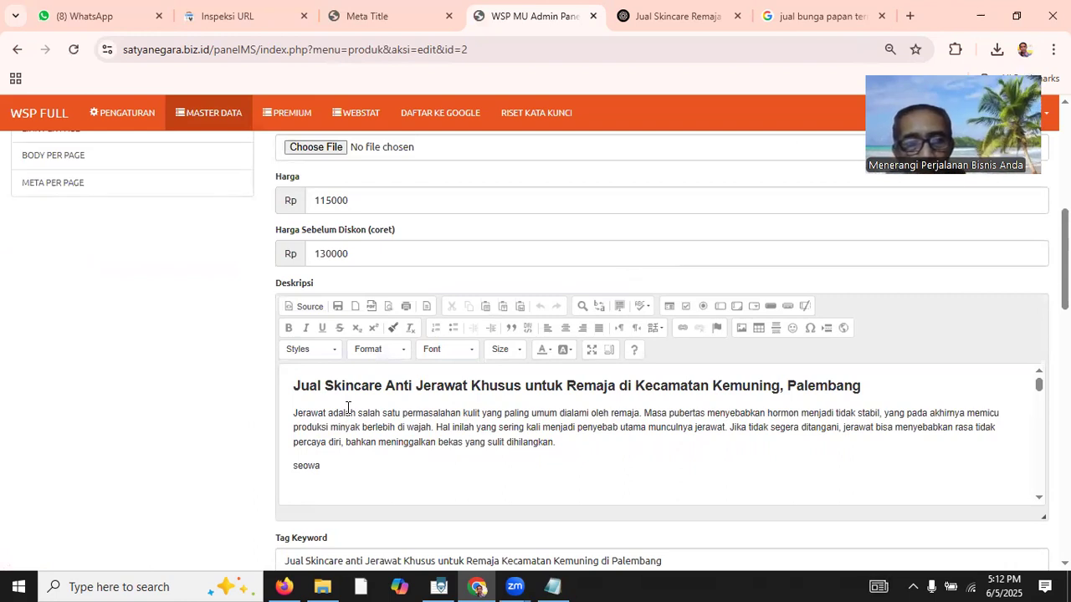
scroll(348, 407, "down", 15)
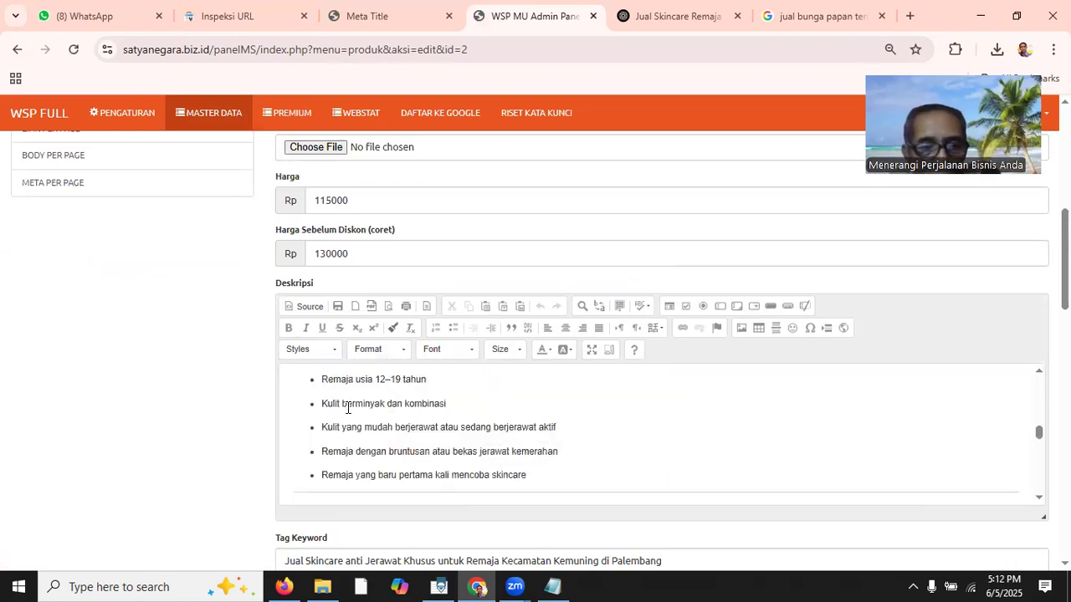
scroll(347, 407, "down", 5)
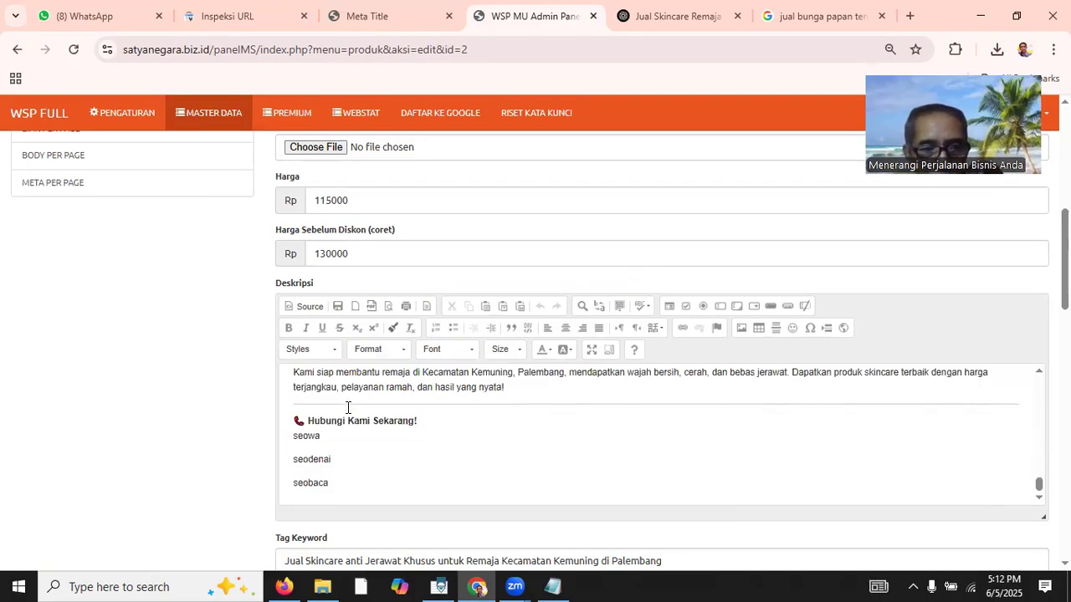
left_click(347, 483)
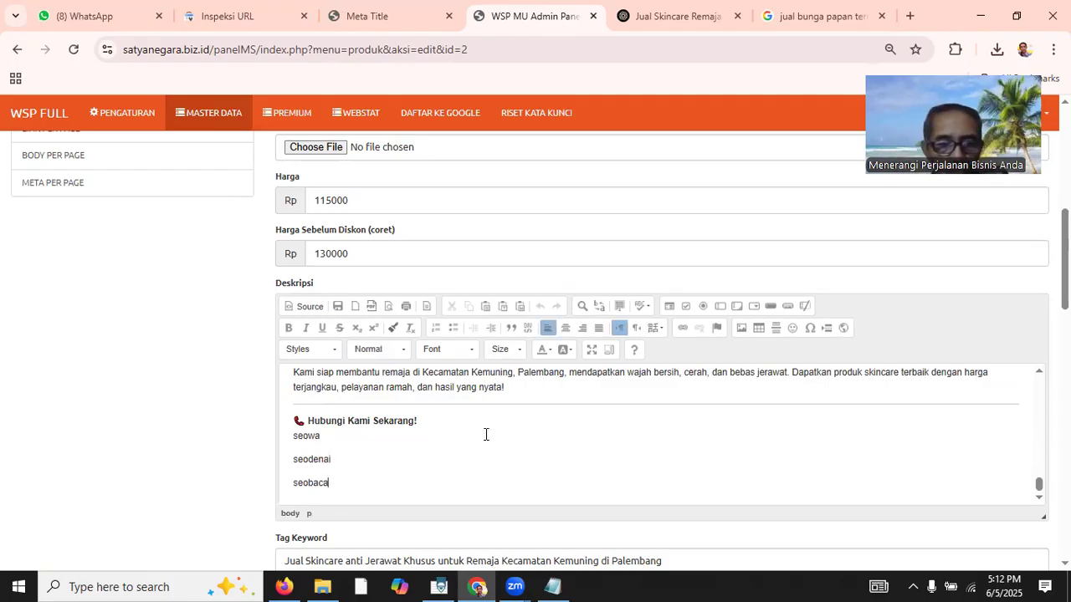
key("Return")
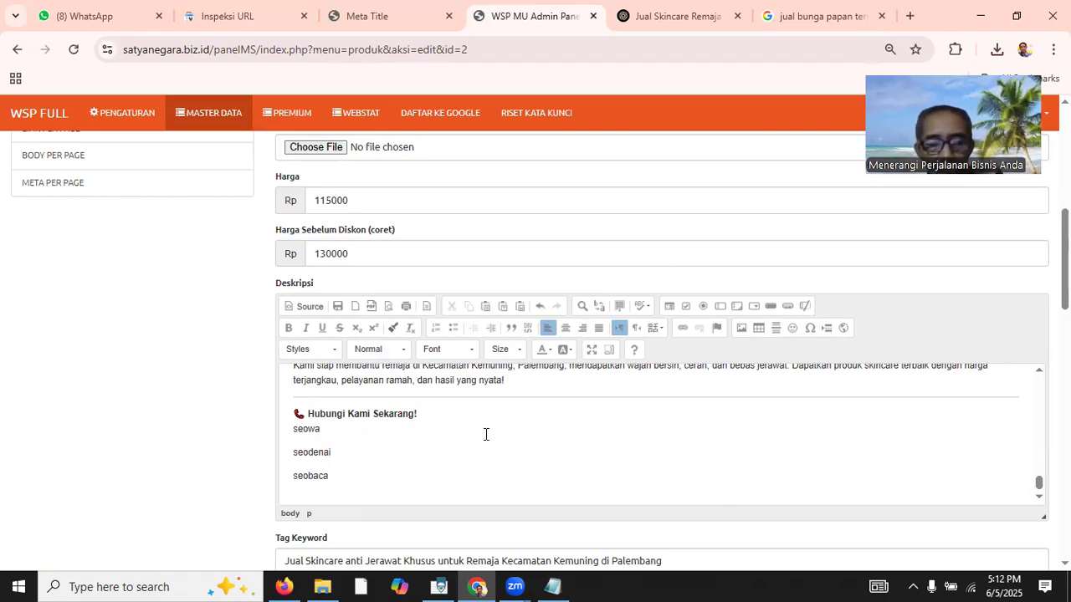
type("Dea")
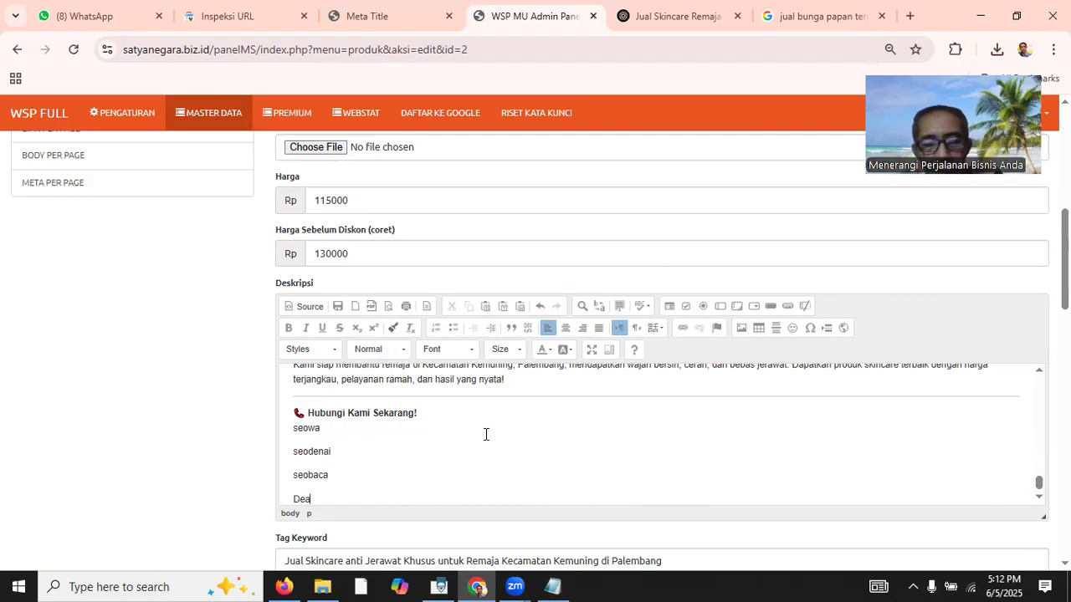
type("sy")
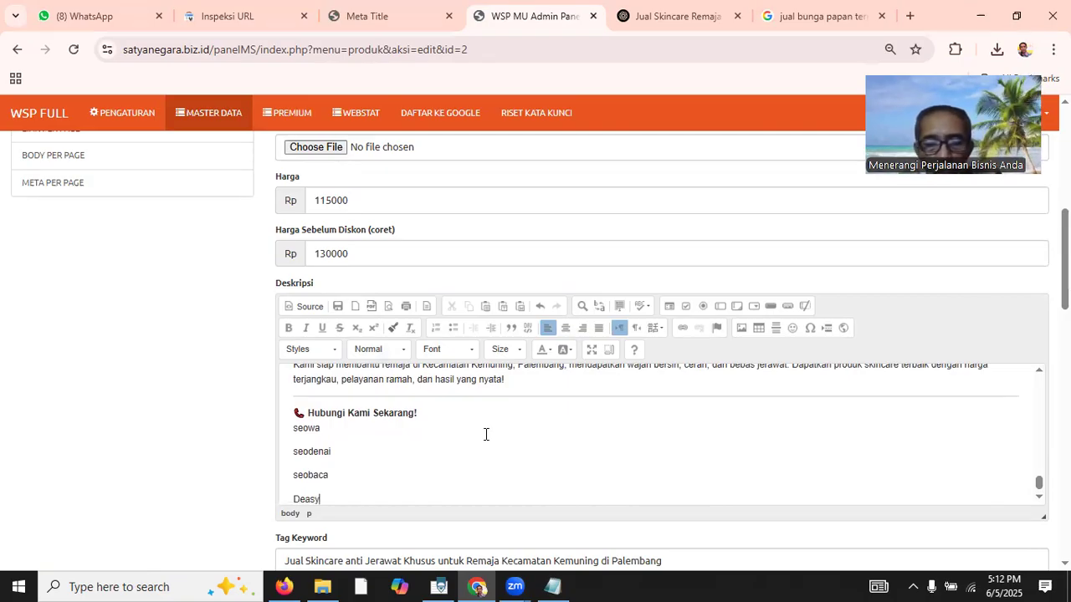
type(" -")
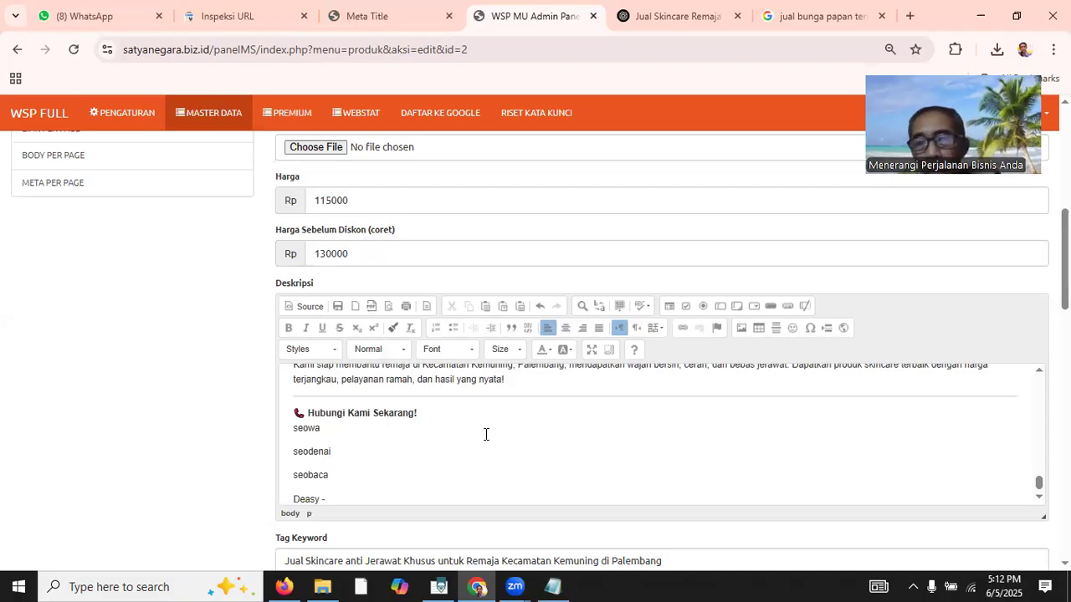
type(" 01921828")
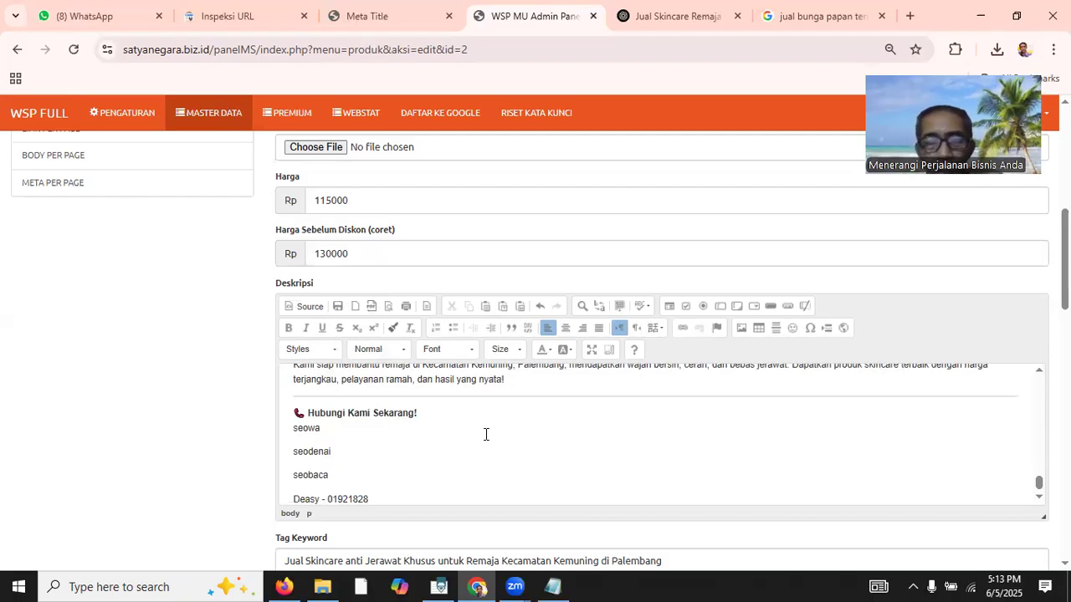
Check the Google results for bunga papan in Kemuning Palembang, and review the description, keyword, price and name fields of the product form
left_click(818, 20)
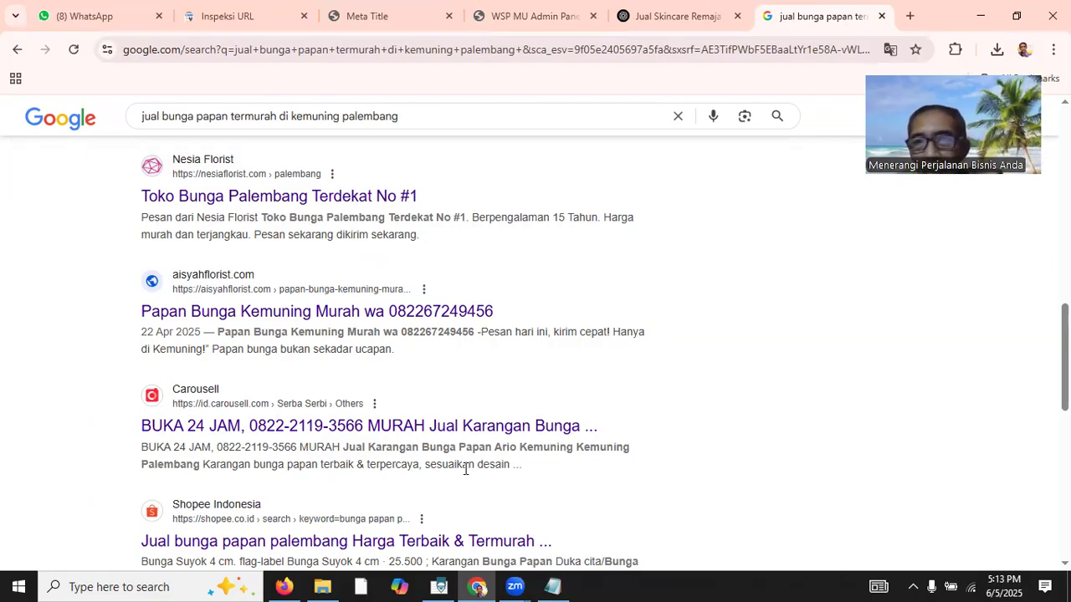
left_click(694, 13)
left_click(526, 13)
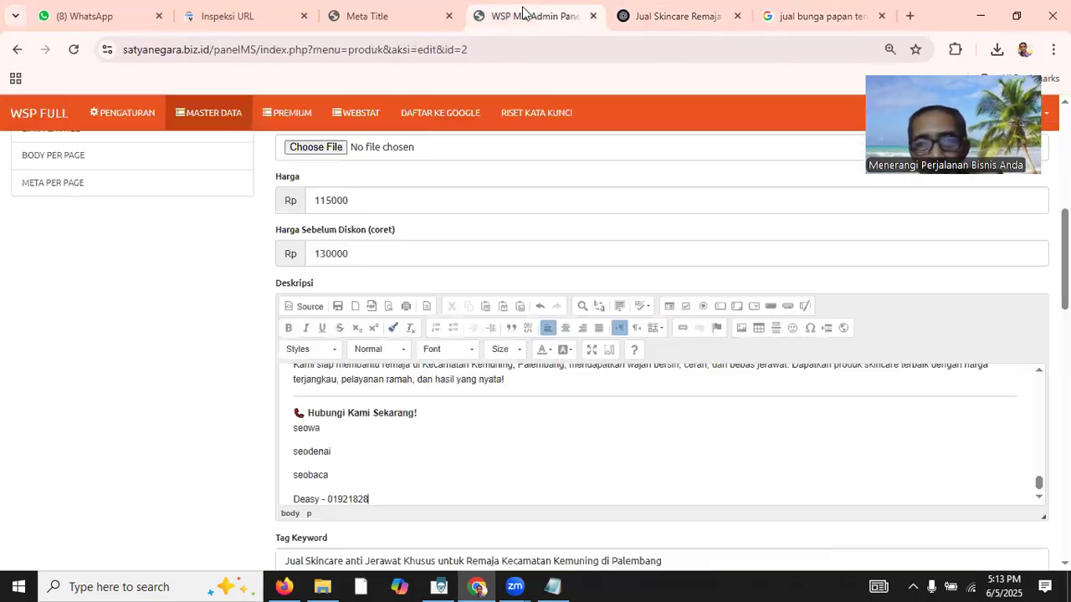
scroll(425, 377, "down", 1)
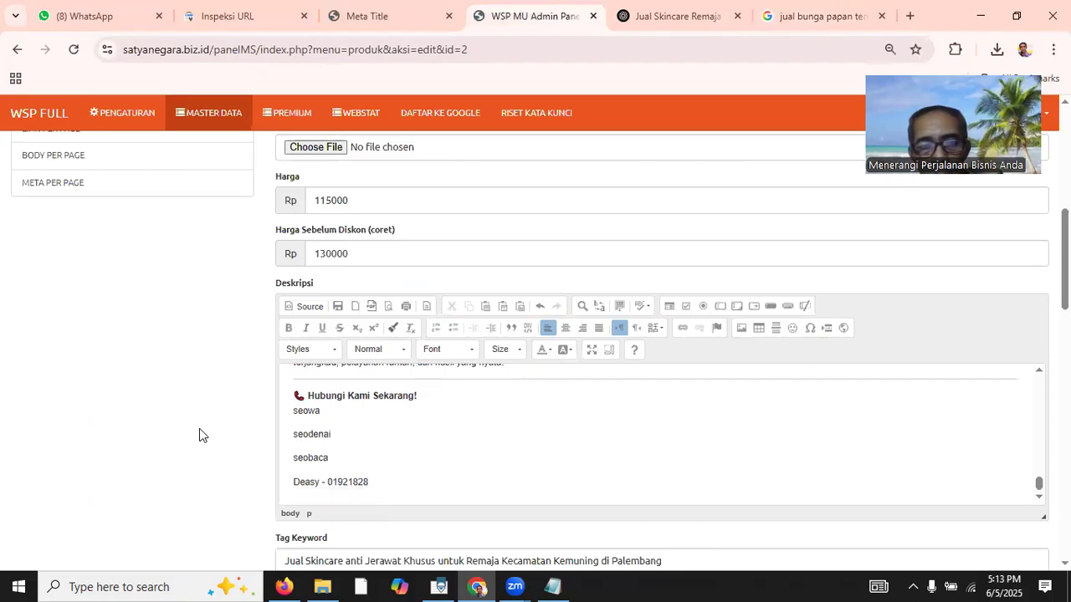
scroll(200, 429, "down", 2)
scroll(199, 426, "down", 1)
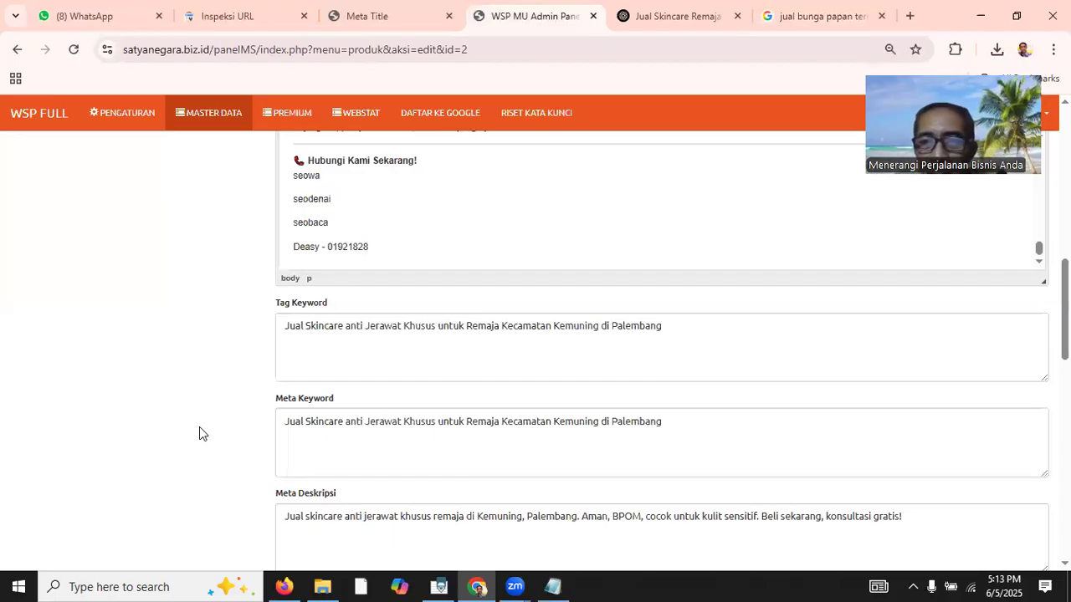
scroll(453, 459, "up", 5)
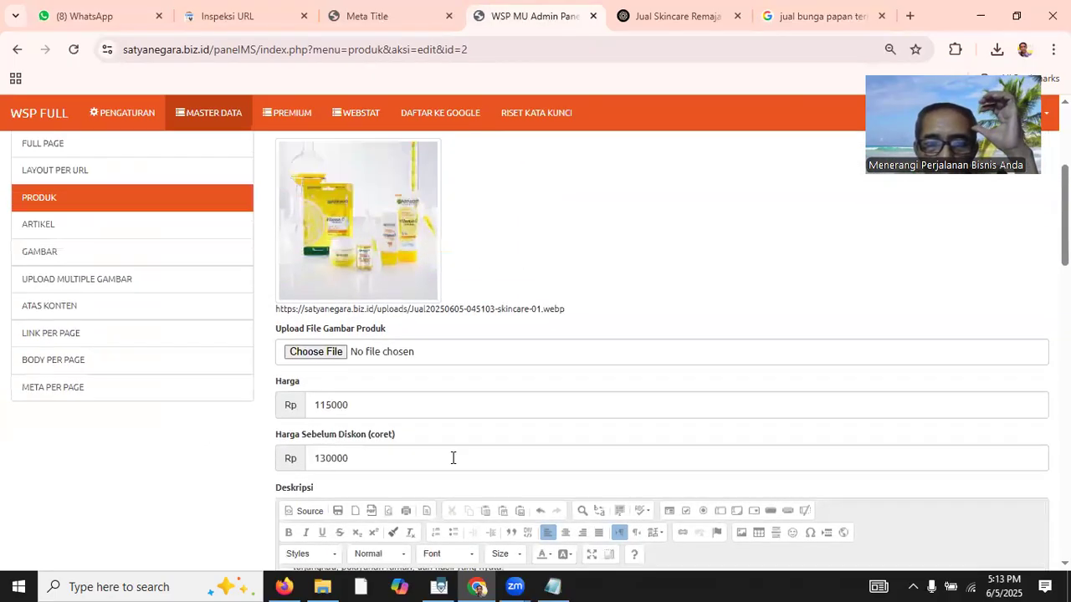
scroll(453, 458, "up", 1)
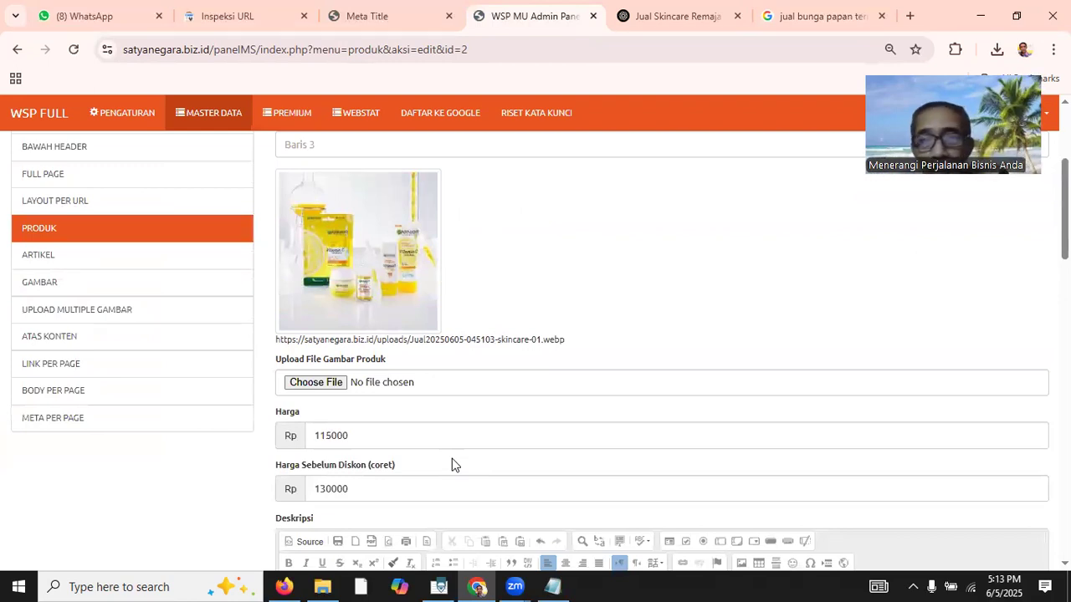
scroll(453, 465, "up", 5)
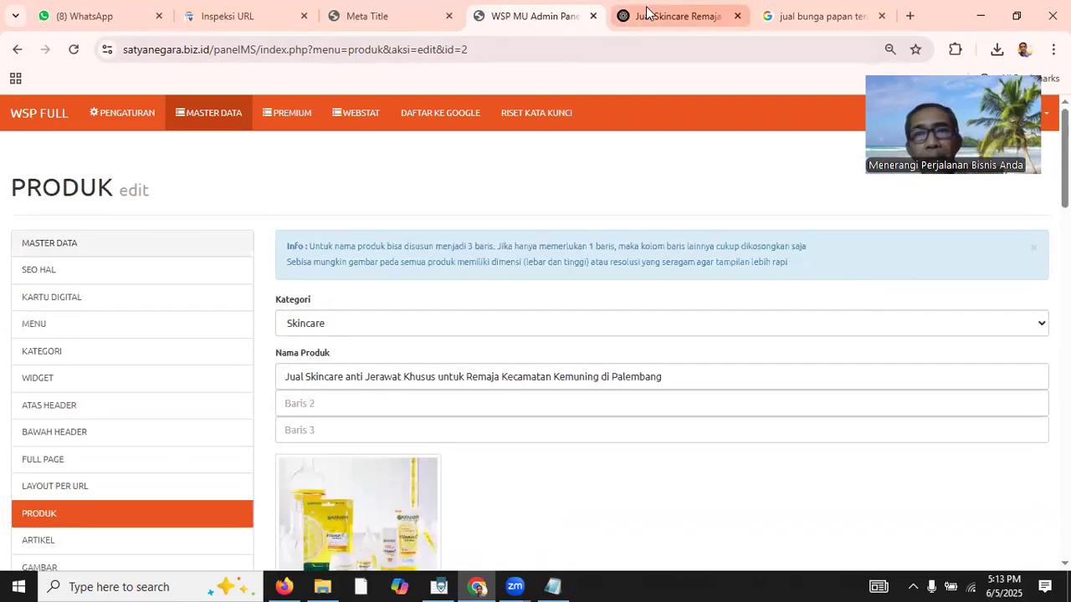
Switch to ChatGPT and submit the prompt "tolong buatkan saya 10 judul untuk penawaran bunga papan di palembang"
left_click(619, 21)
left_click(345, 484)
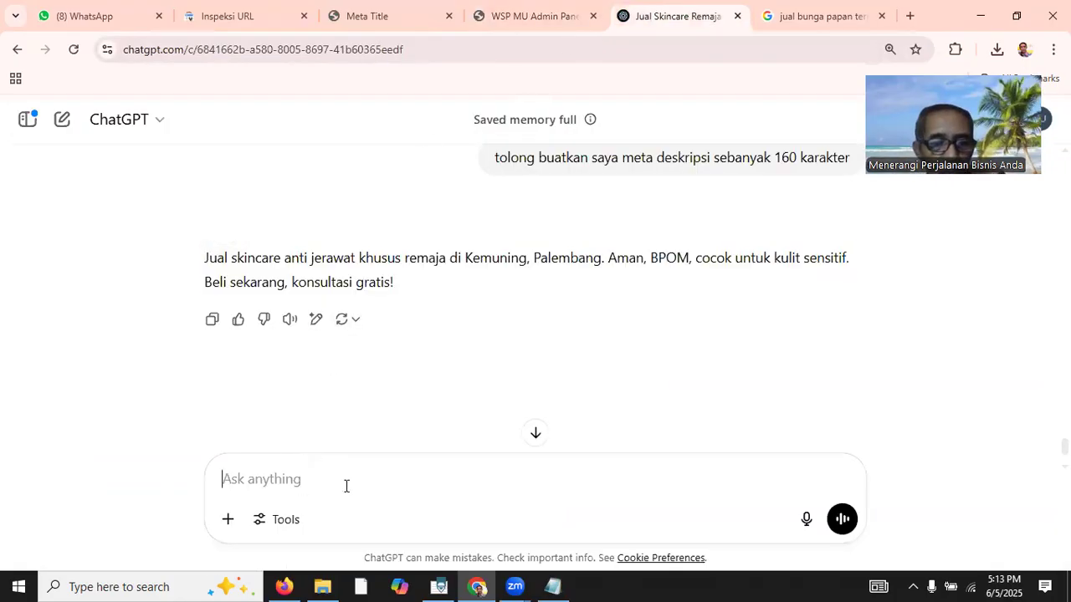
type("tolong buat")
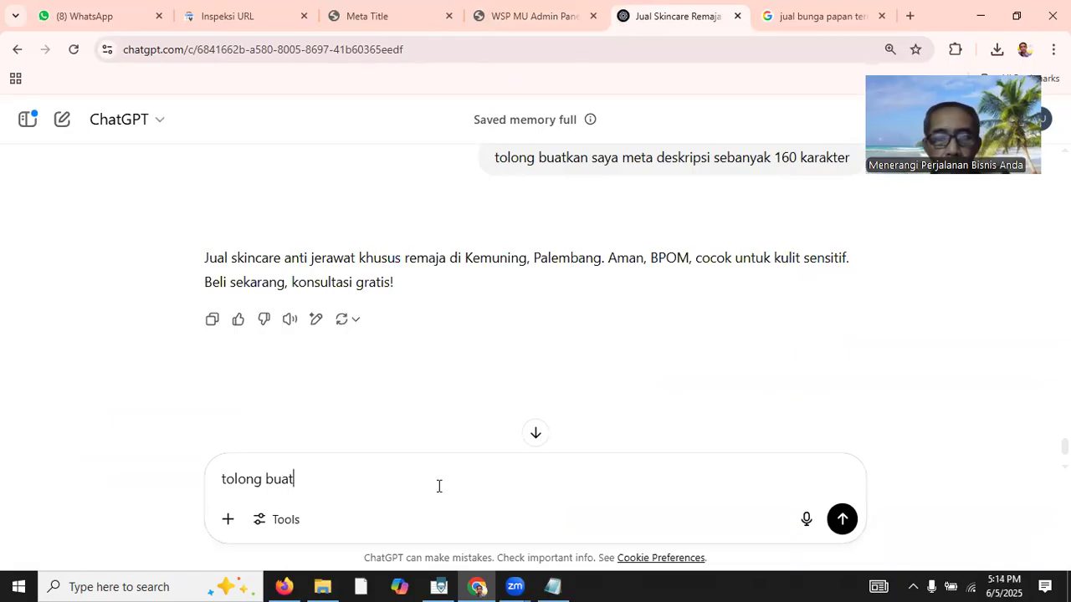
type("kan saya 1")
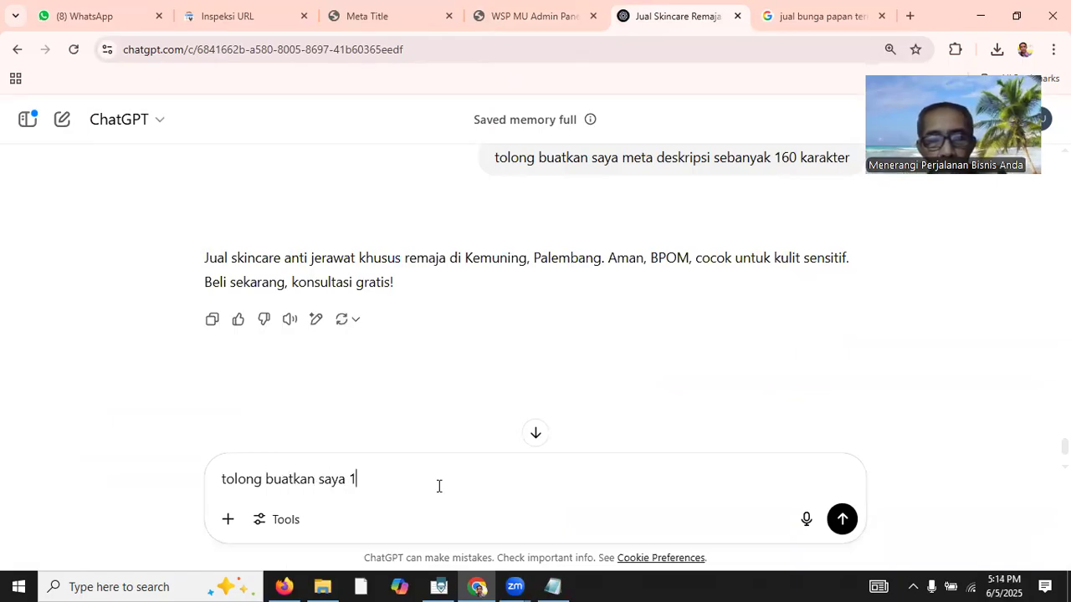
type("0 ")
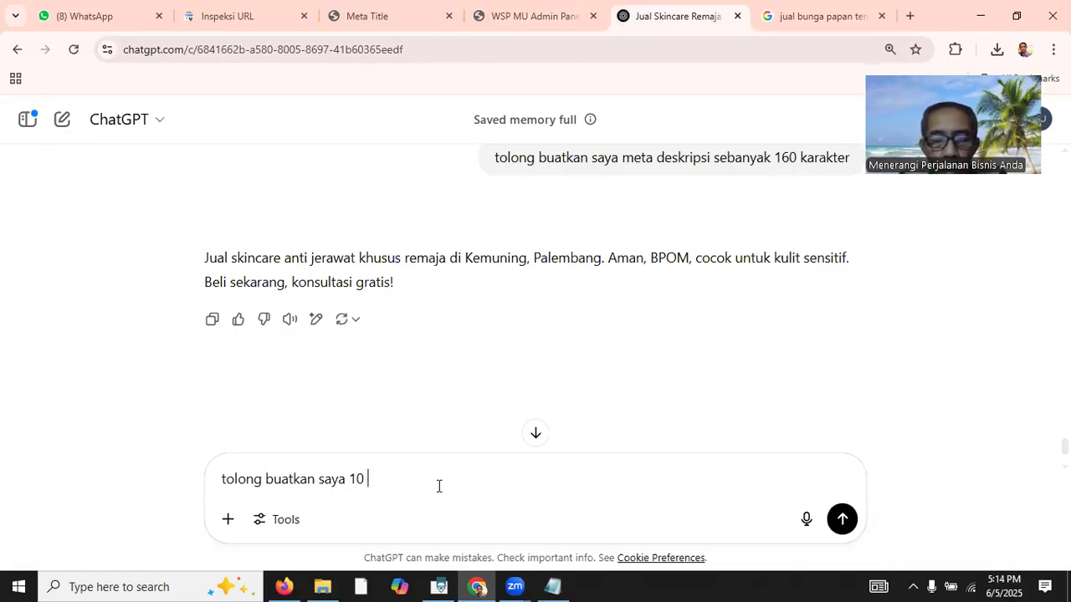
type("judul y")
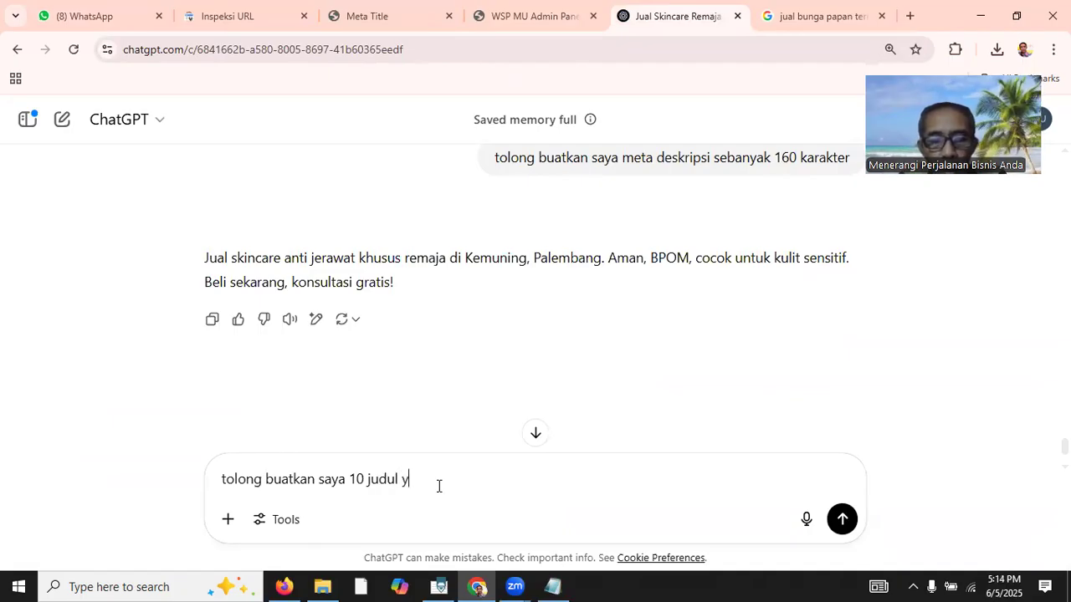
key("BackSpace")
type("untuk")
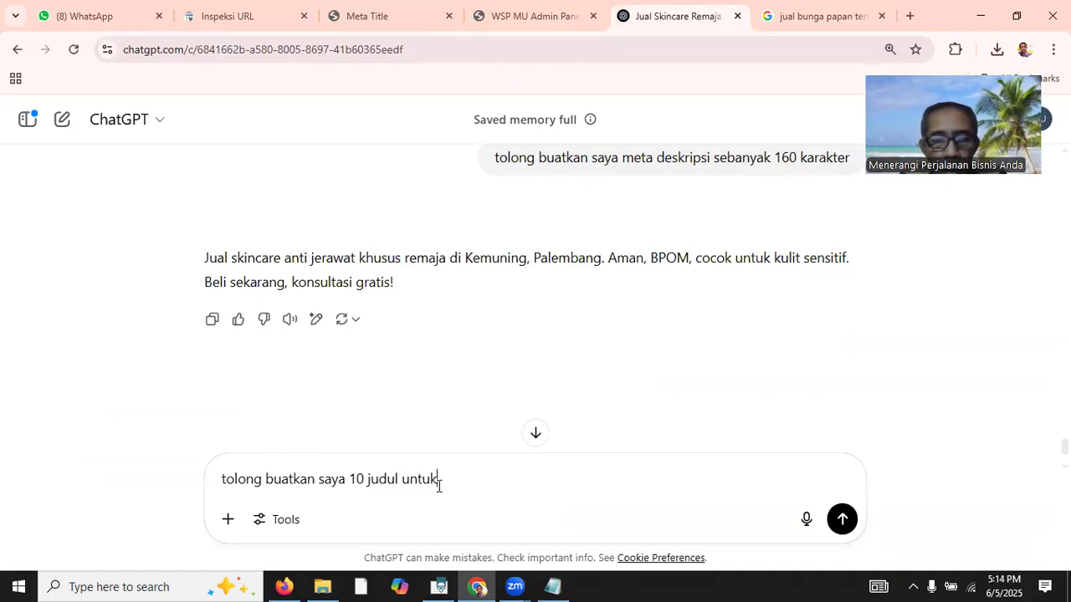
type(" penawaran bunga papan di palemang")
key("BackSpace")
key("BackSpace")
key("BackSpace")
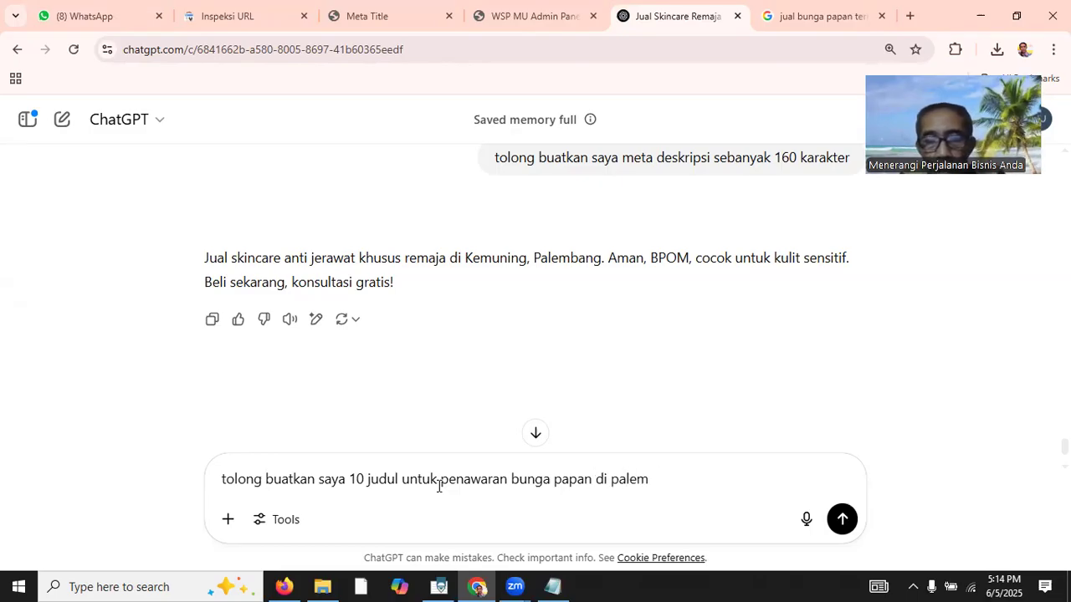
type("bang")
key("Return")
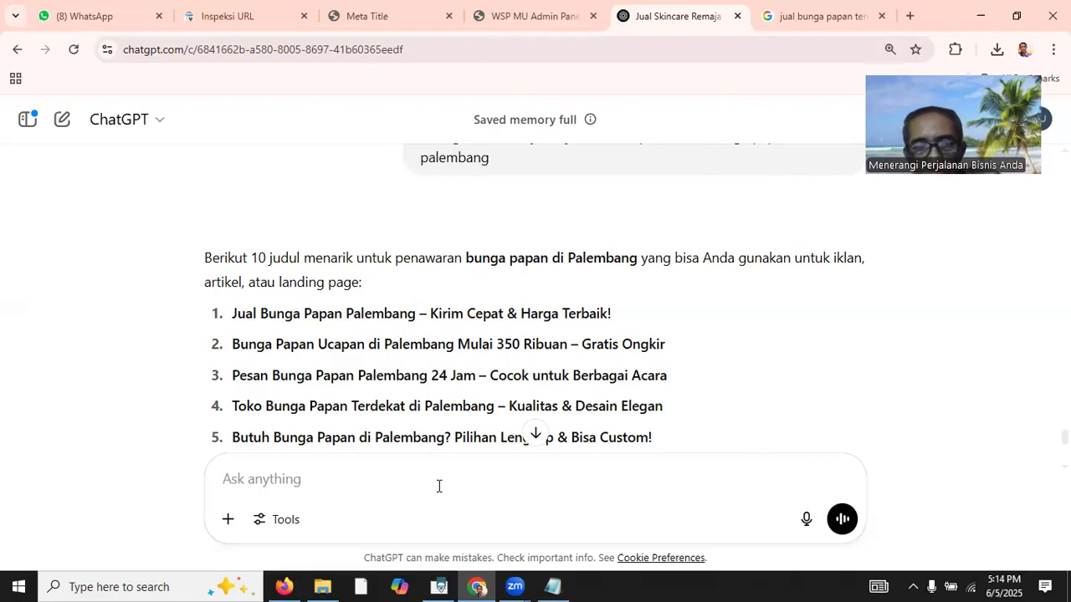
Read through the ten suggested titles for the bunga papan offer in Palembang
left_click(535, 432)
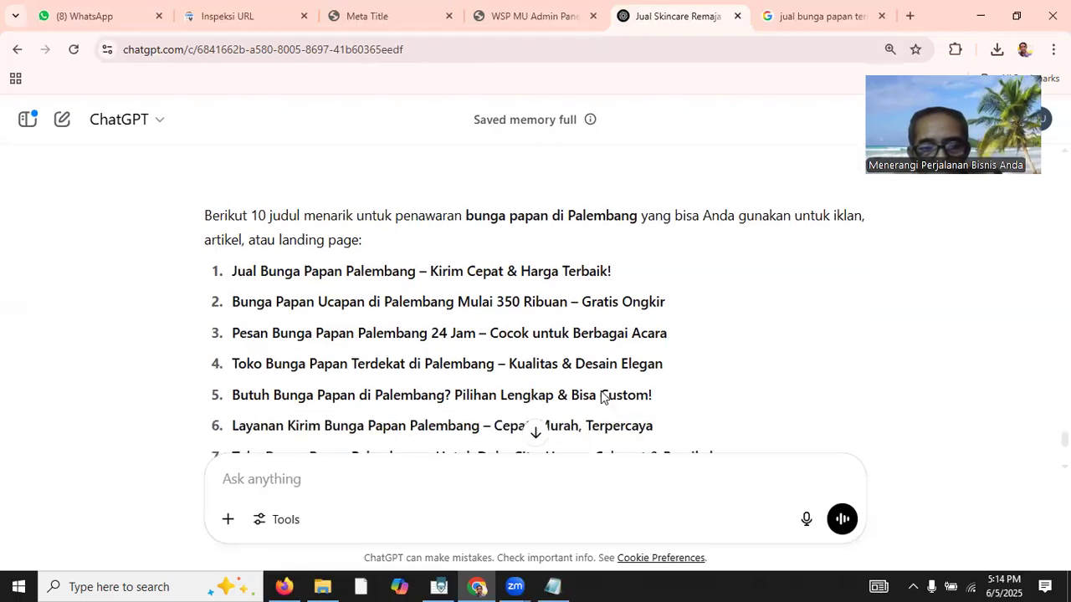
scroll(601, 390, "up", 1)
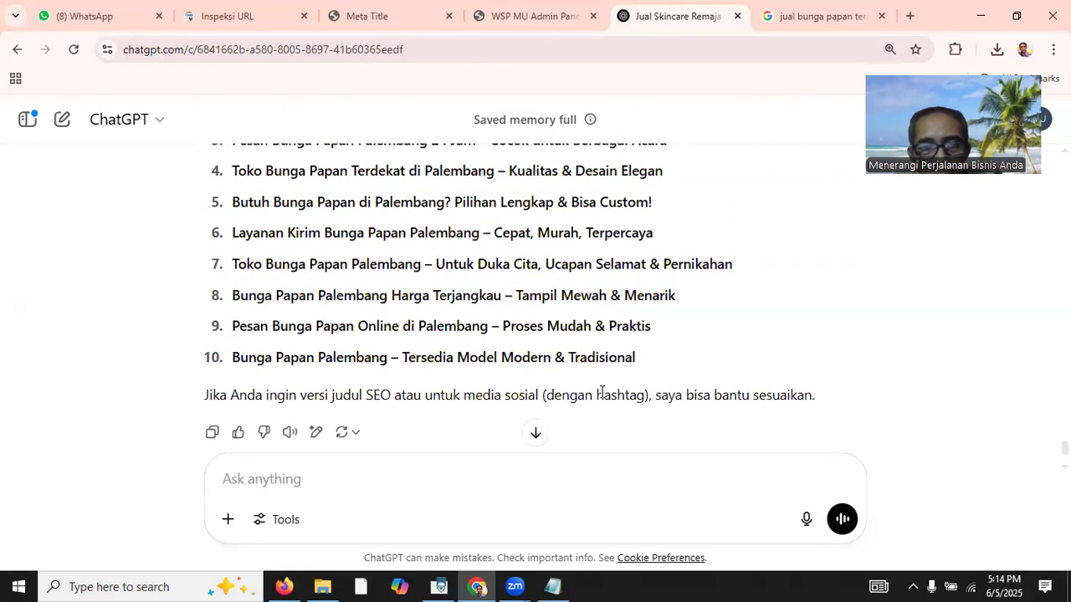
scroll(601, 391, "up", 1)
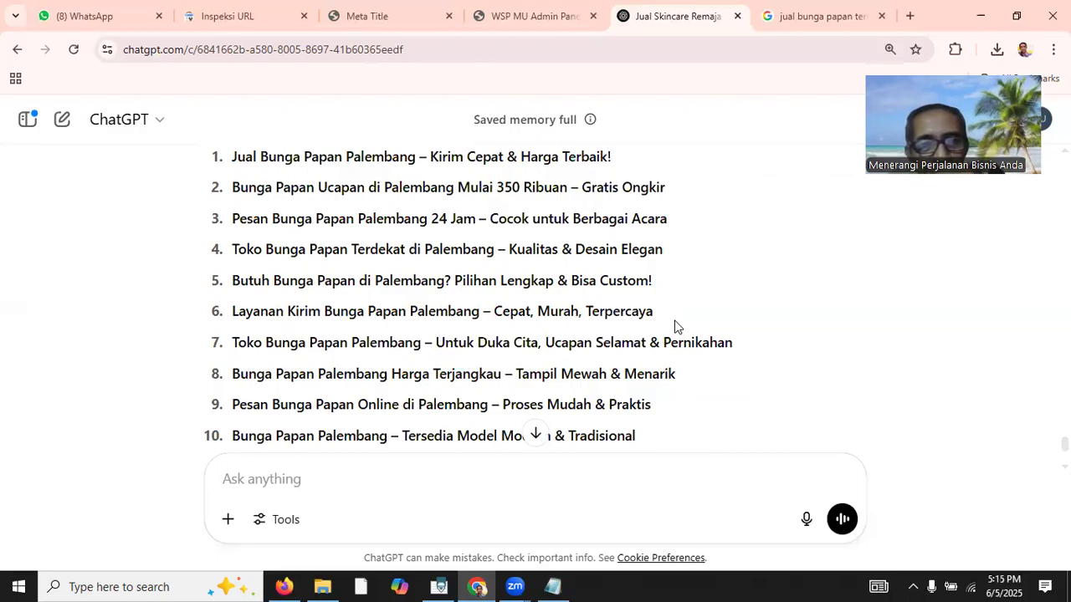
scroll(676, 326, "up", 1)
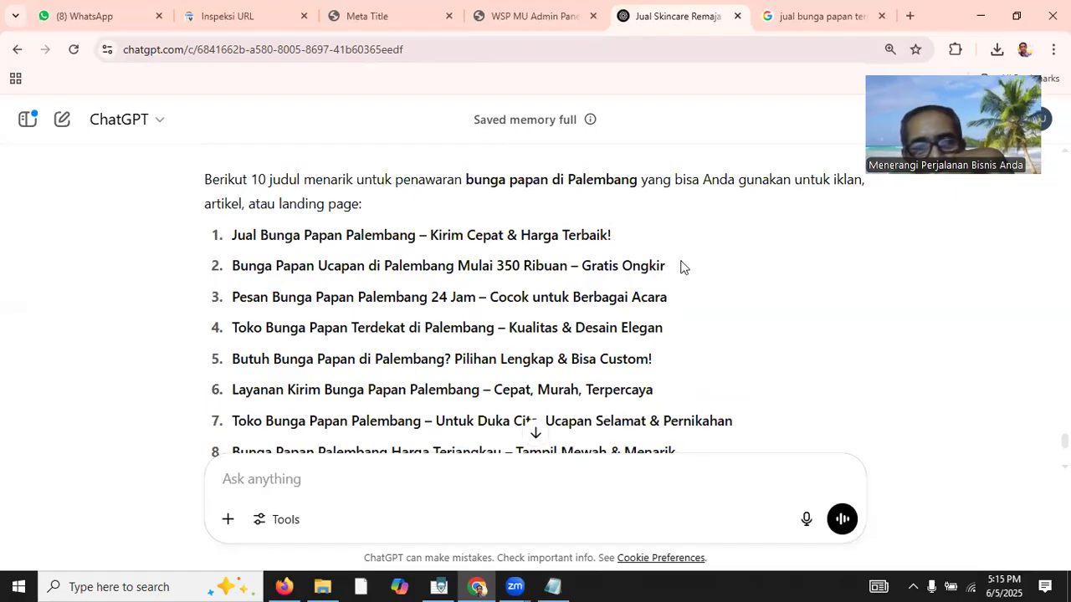
Copy ChatGPT's second title, "Bunga Papan Ucapan di Palembang Mulai 350 Ribuan – Gratis Ongkir", into the name of a new product in the admin panel
left_click_drag(680, 266, 221, 272)
key("ctrl+c")
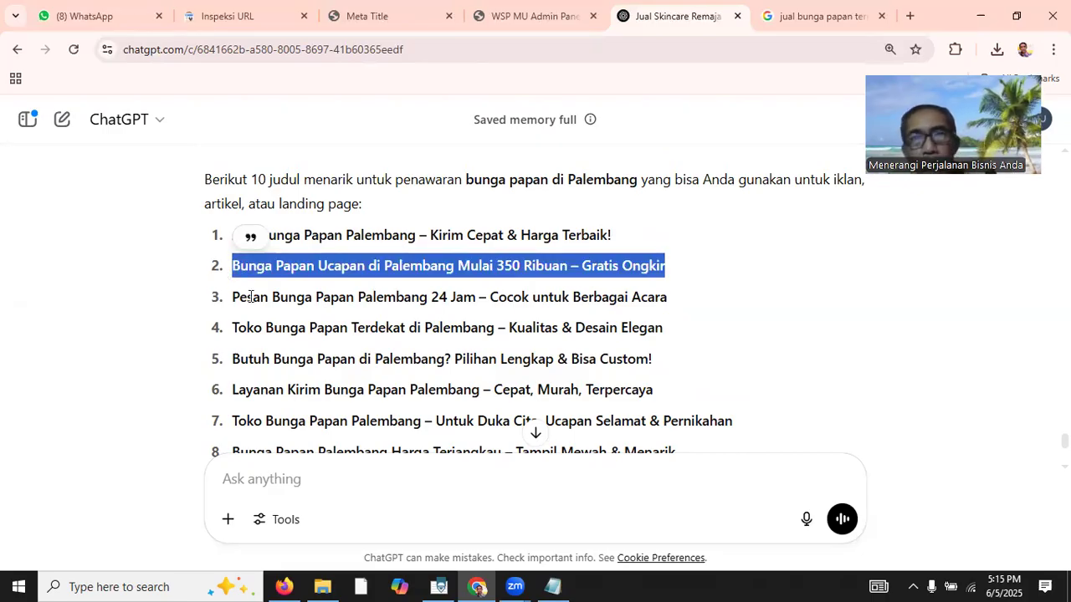
left_click(537, 16)
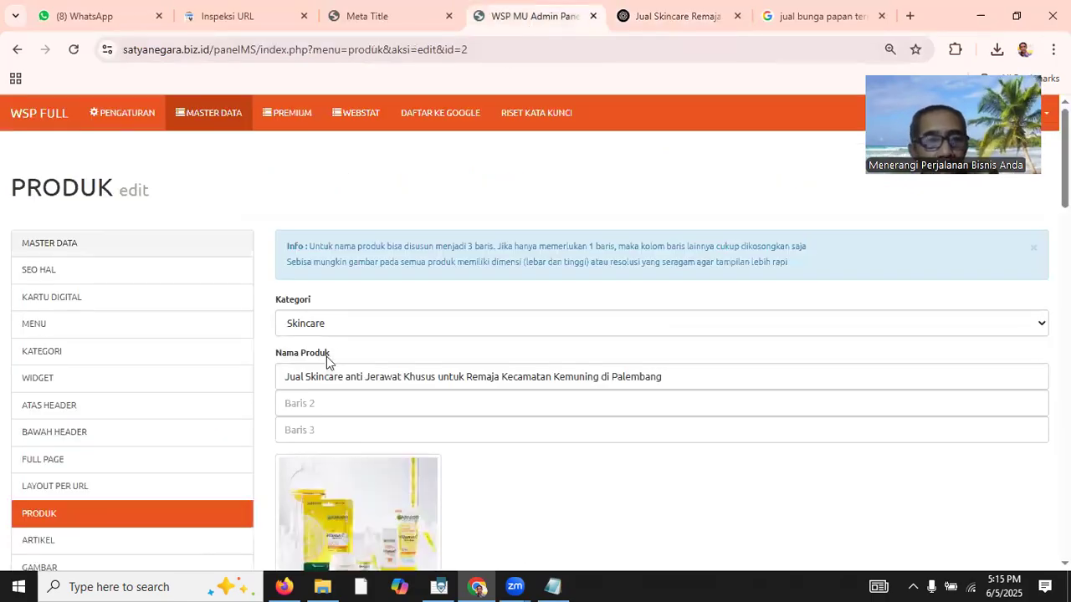
left_click(65, 525)
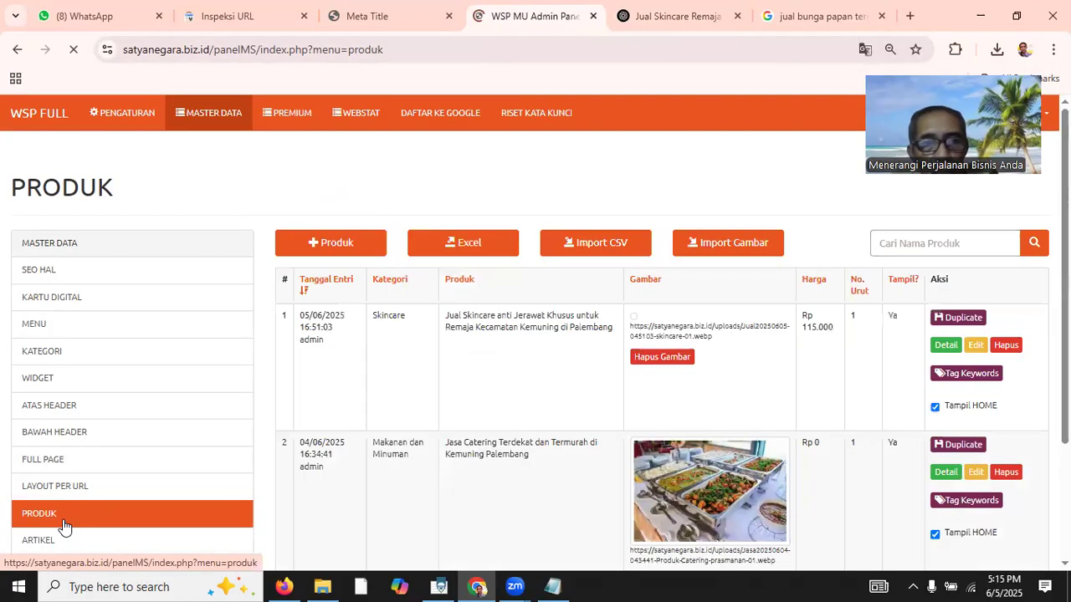
left_click(356, 242)
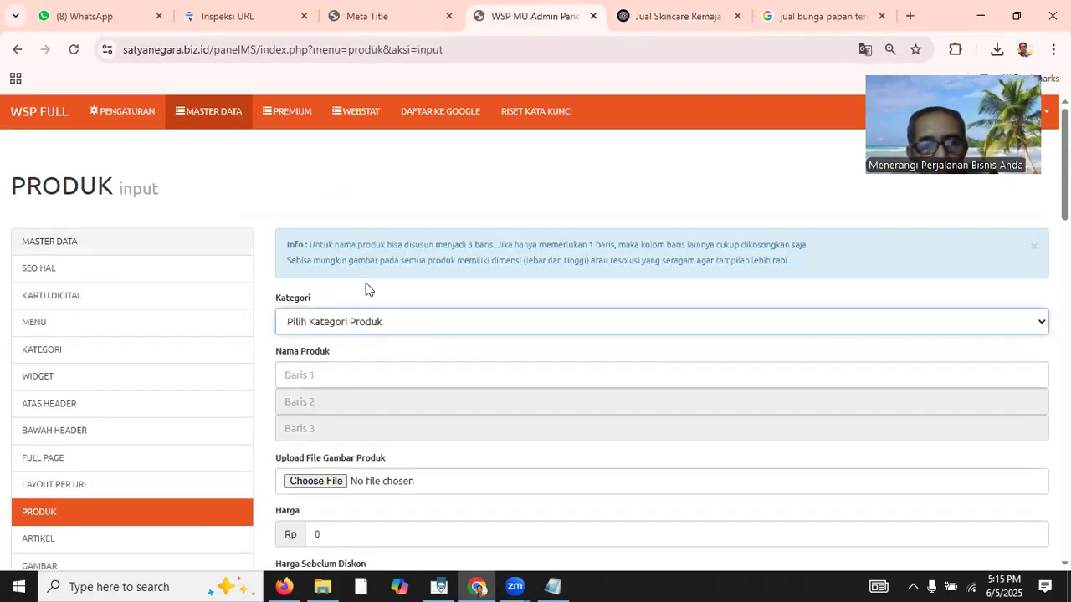
scroll(364, 289, "down", 2)
left_click(321, 247)
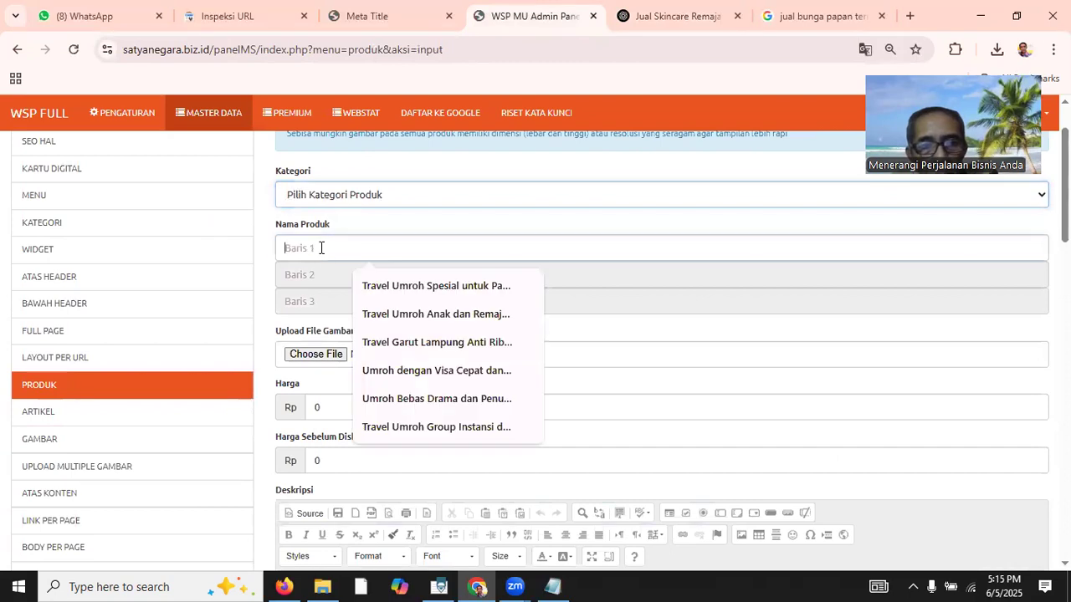
key("ctrl+v")
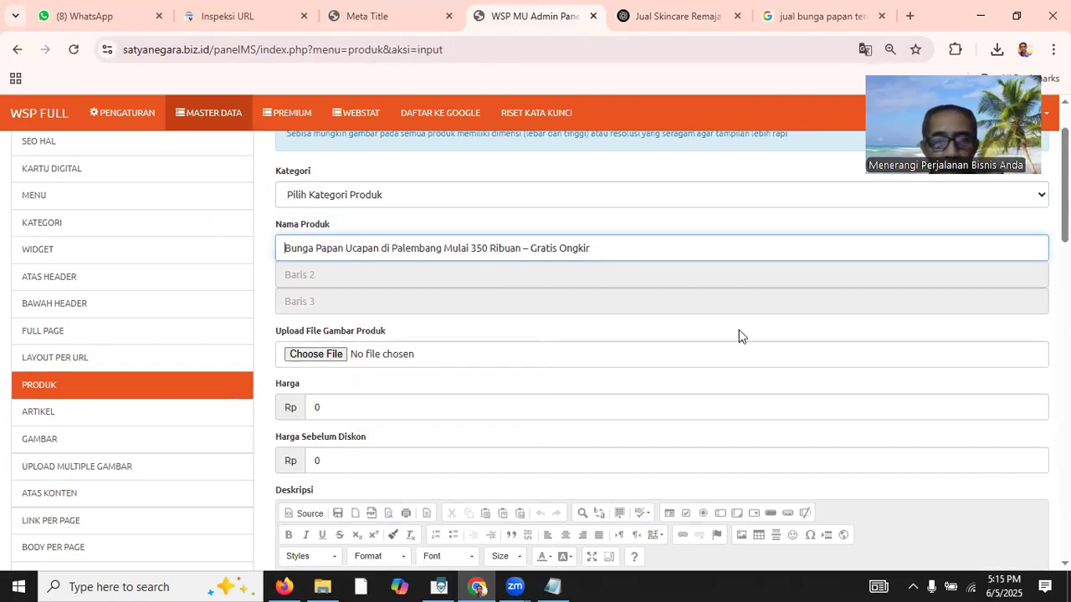
Put "Jual" at the start of the product name and append a hyphen and the seller's first name
type("Jual")
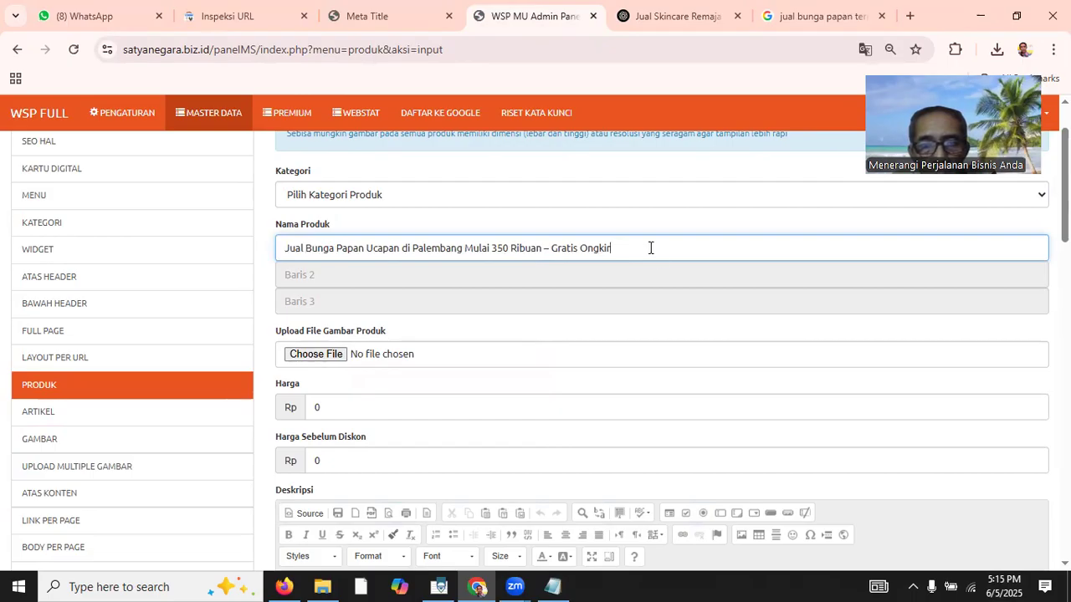
type("- De")
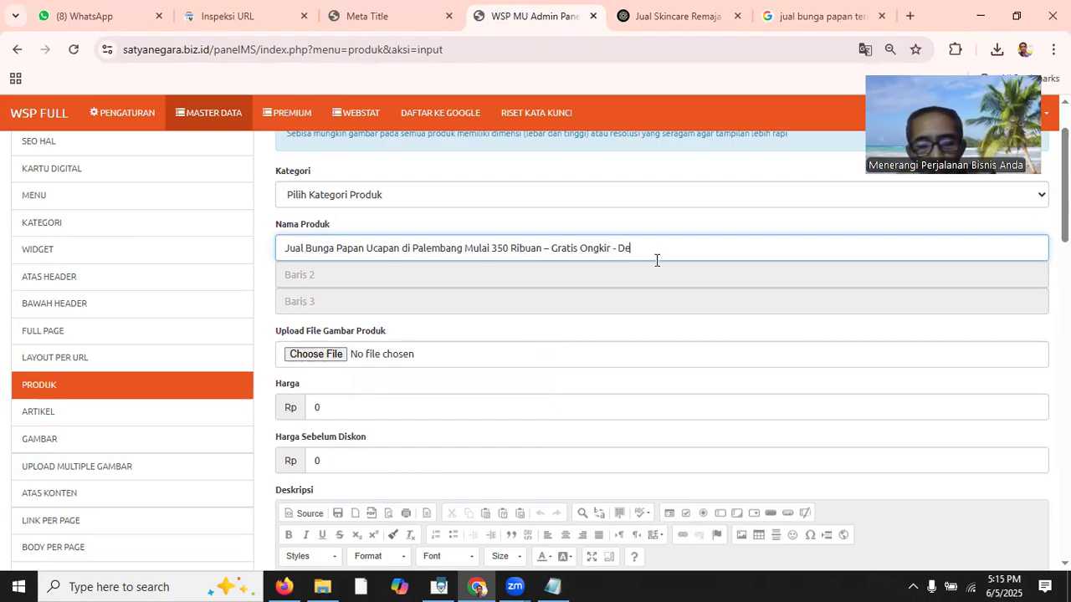
type("asy")
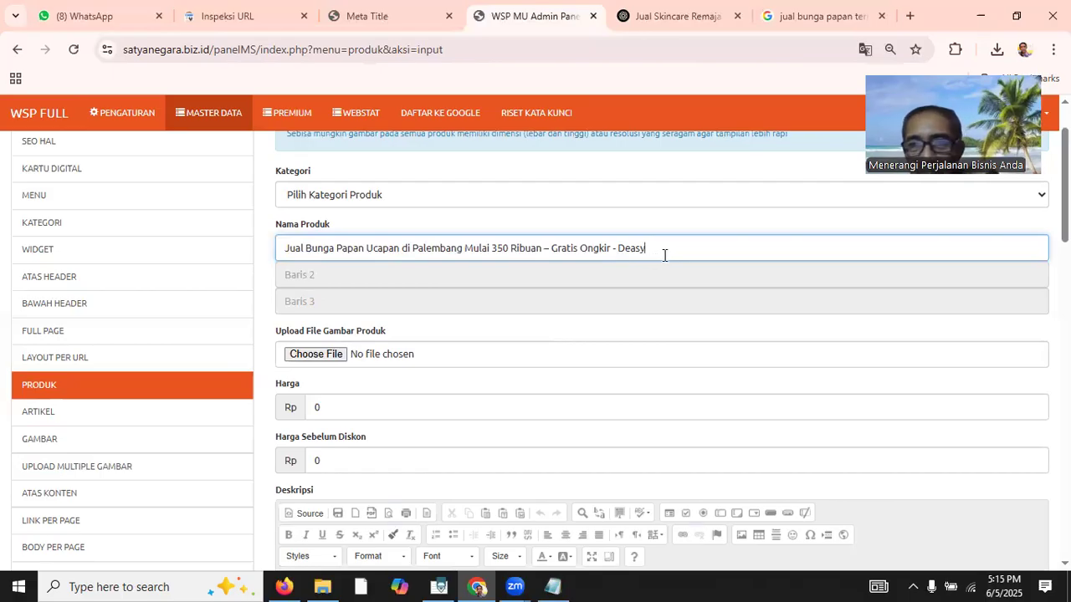
Replace the first name after the hyphen in the product name with another participant's first name
left_click(619, 248)
left_click_drag(619, 243, 676, 246)
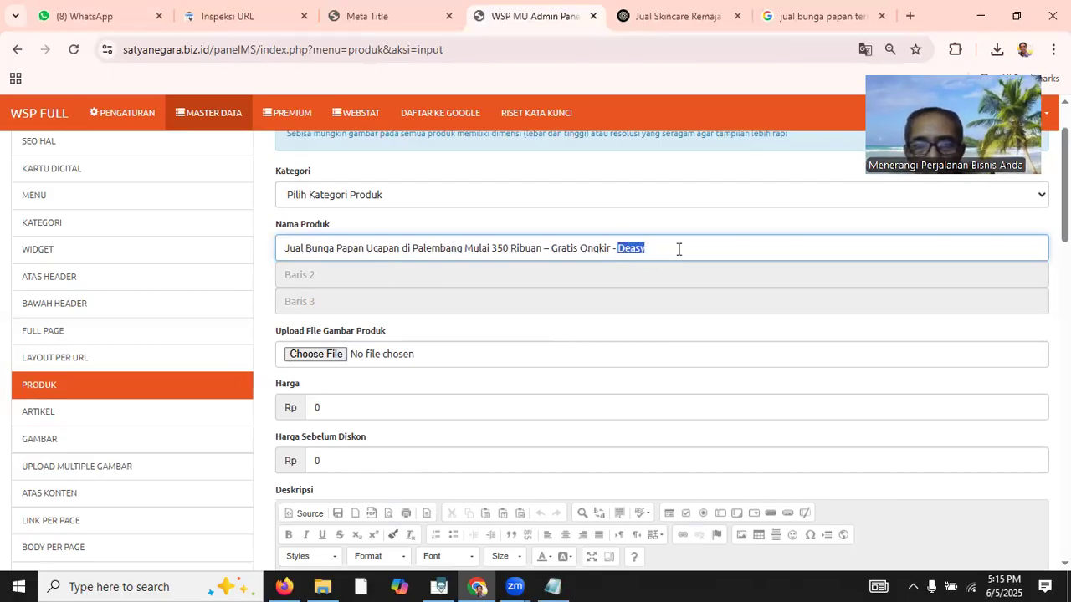
type("Aiza")
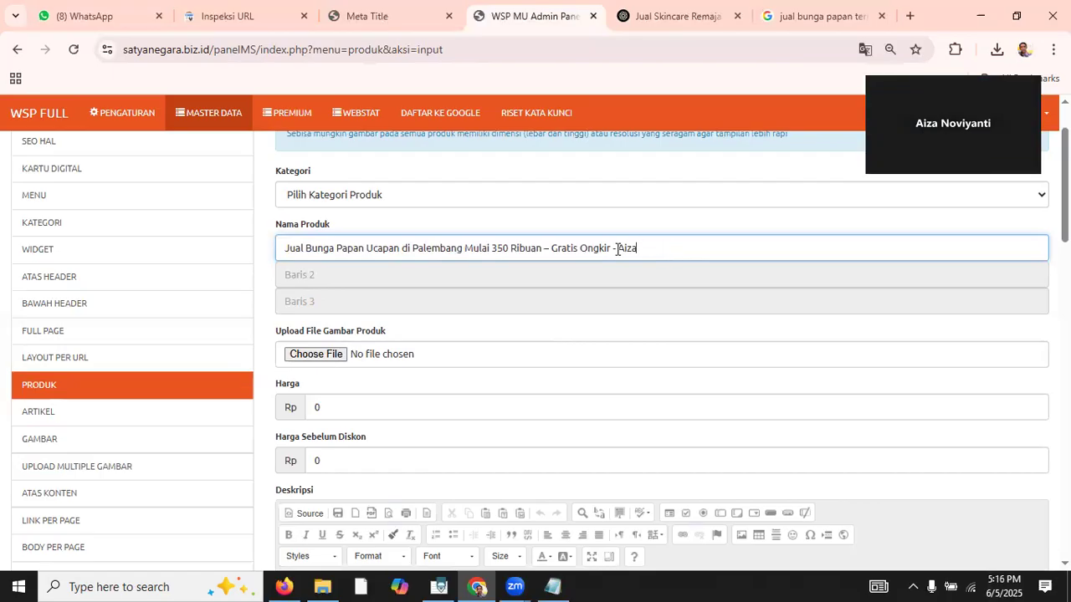
left_click_drag(640, 245, 643, 244)
left_click(643, 246)
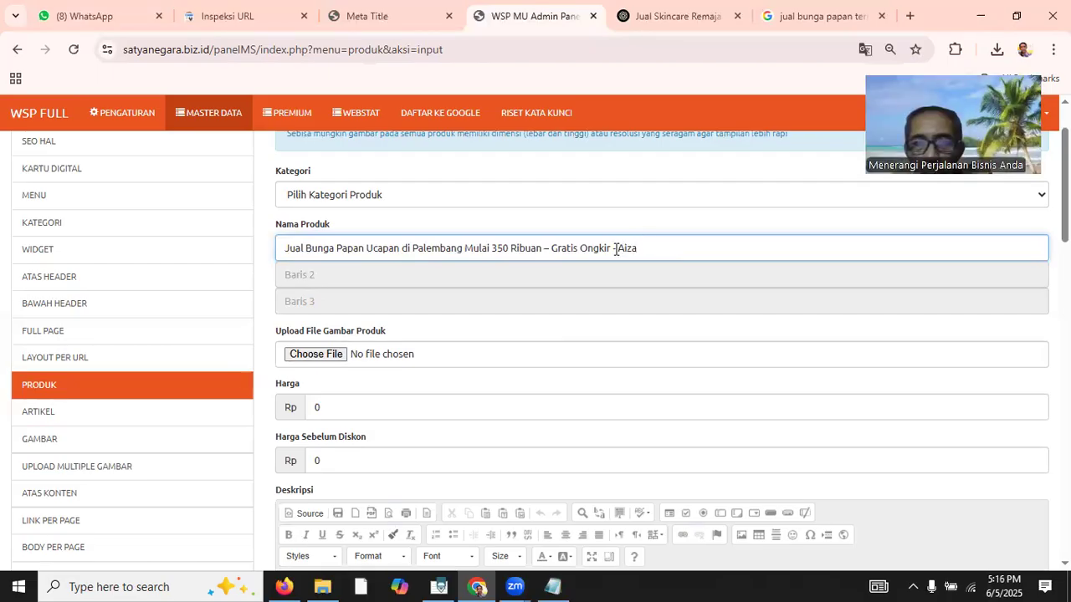
left_click(646, 247)
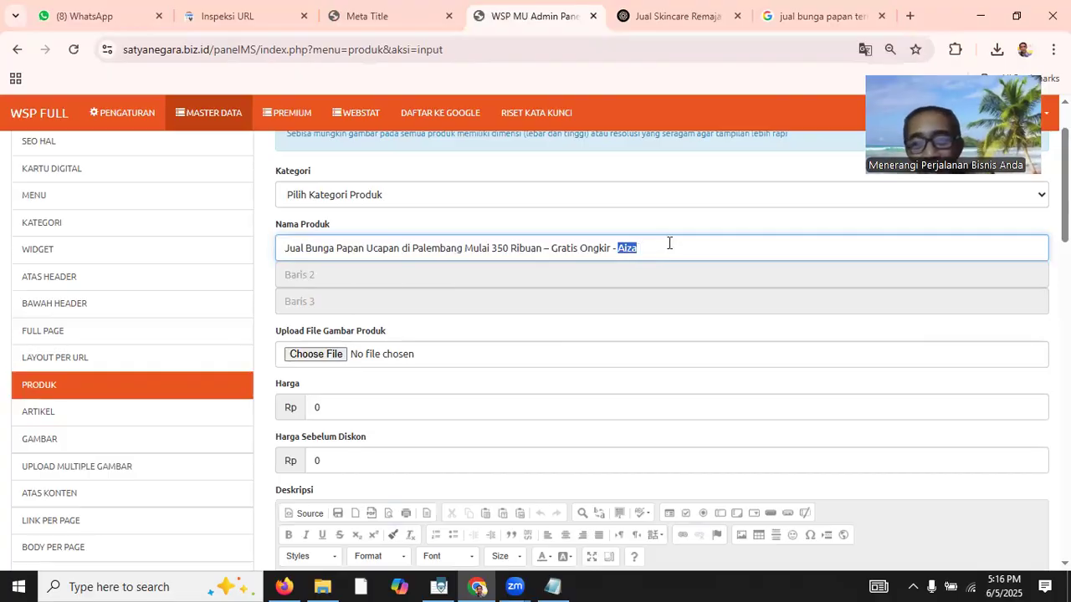
left_click(669, 243)
left_click_drag(618, 248, 639, 245)
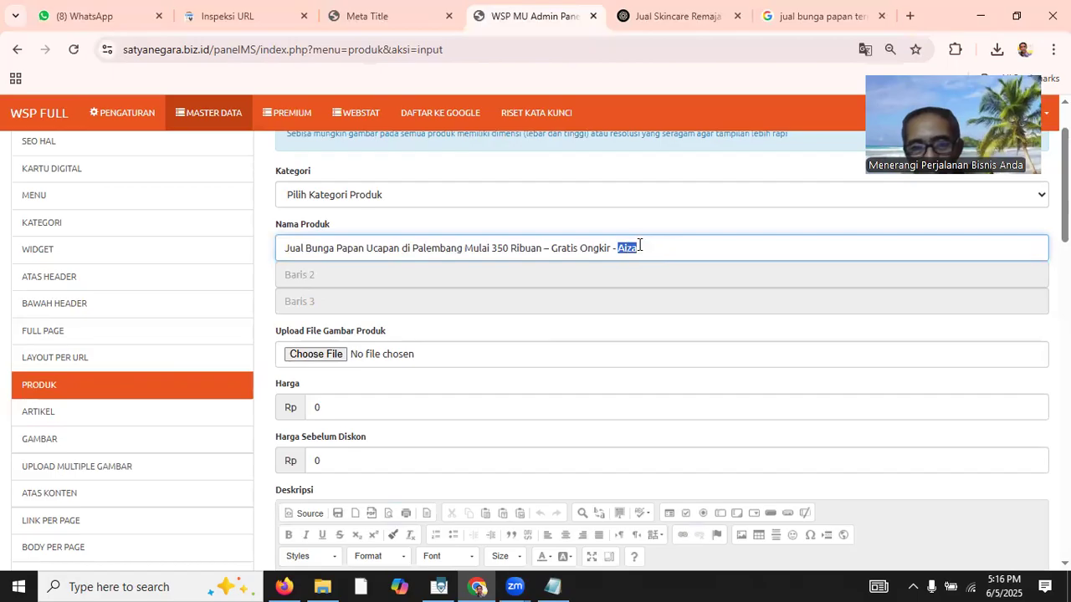
left_click(692, 255)
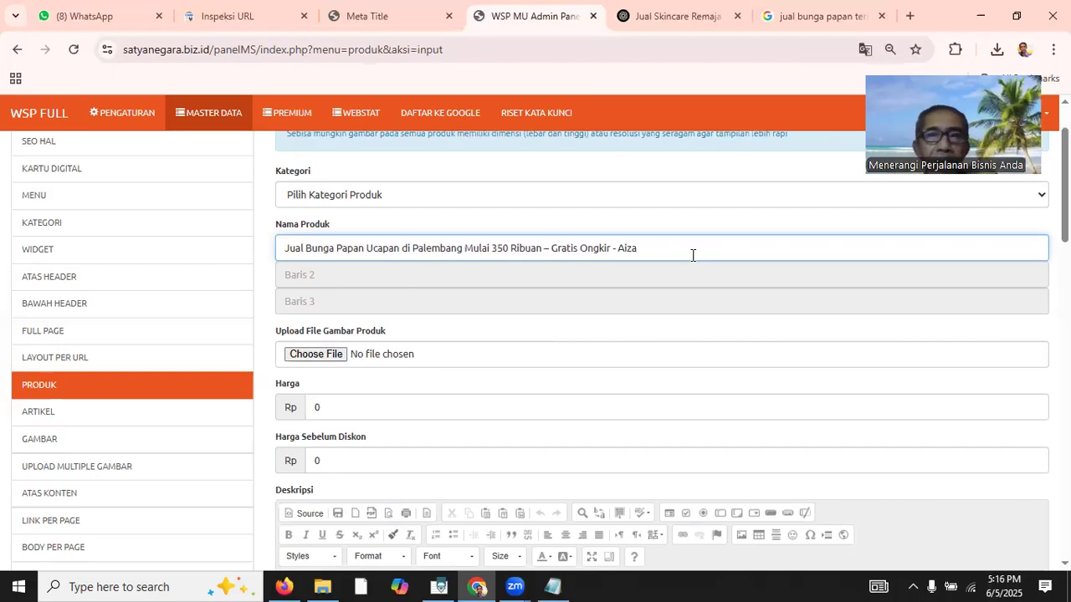
Check the Google results for bunga papan in Kemuning Palembang against the new product form's name
left_click(815, 16)
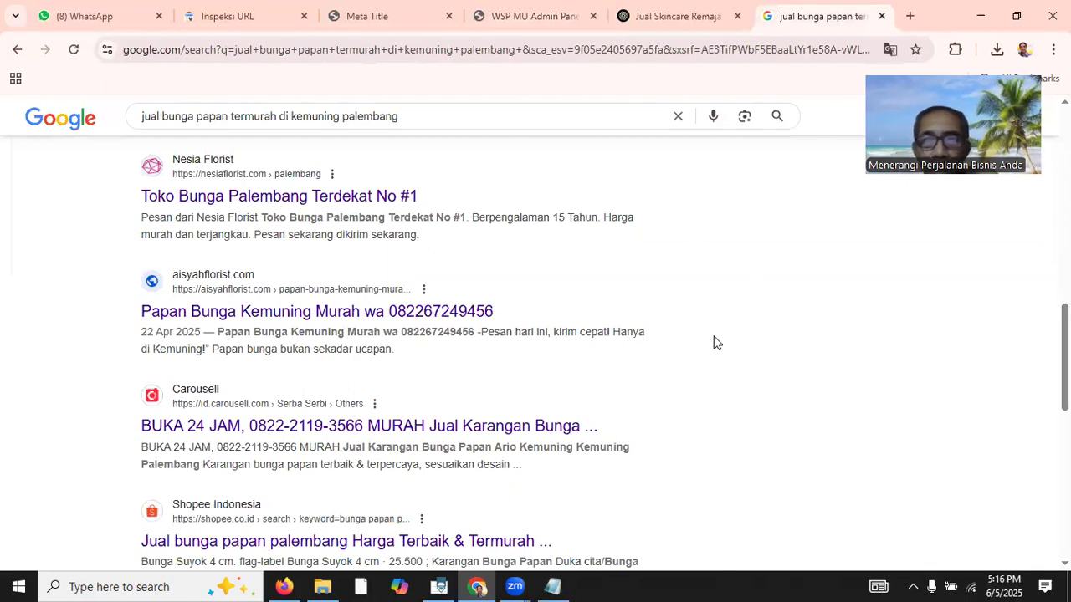
left_click(520, 17)
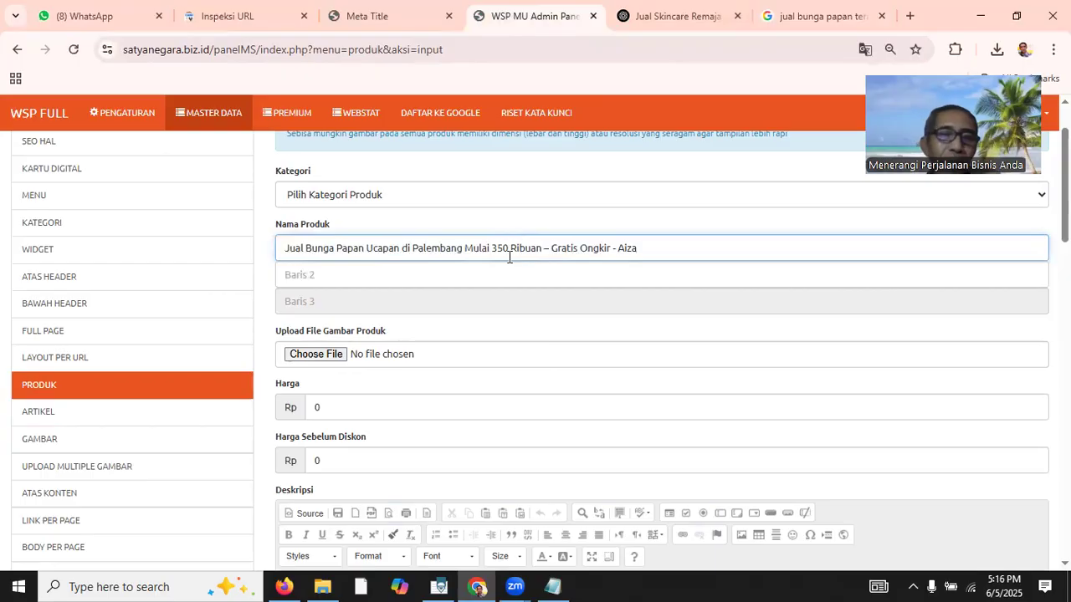
scroll(508, 257, "down", 1)
scroll(595, 225, "up", 1)
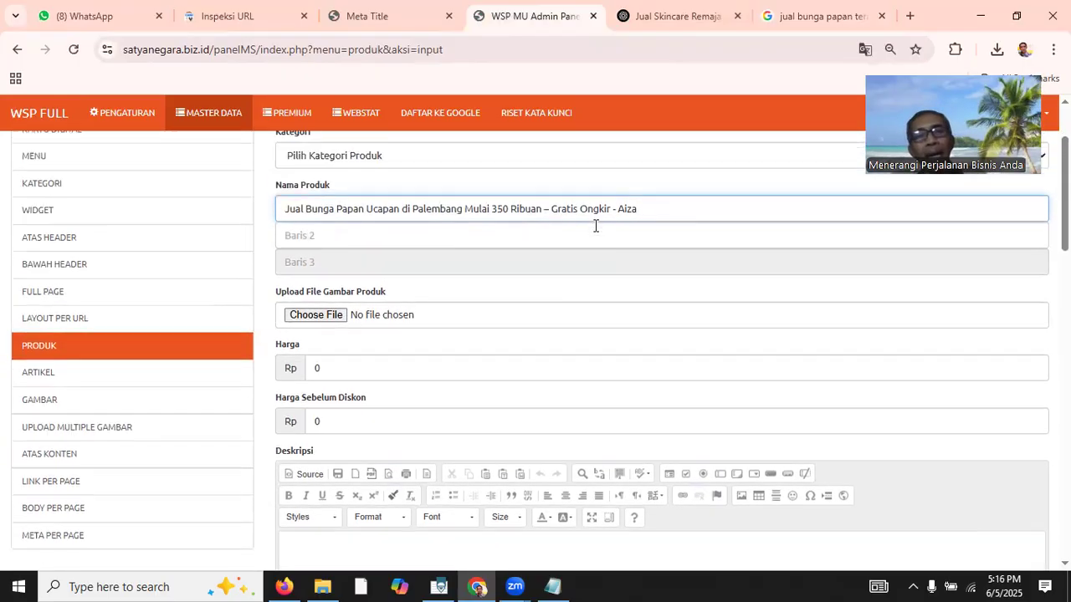
scroll(595, 225, "up", 2)
View the satyanegara.biz.id homepage, check the YouTube live stream in Firefox, and return to the homepage in Chrome
left_click(393, 14)
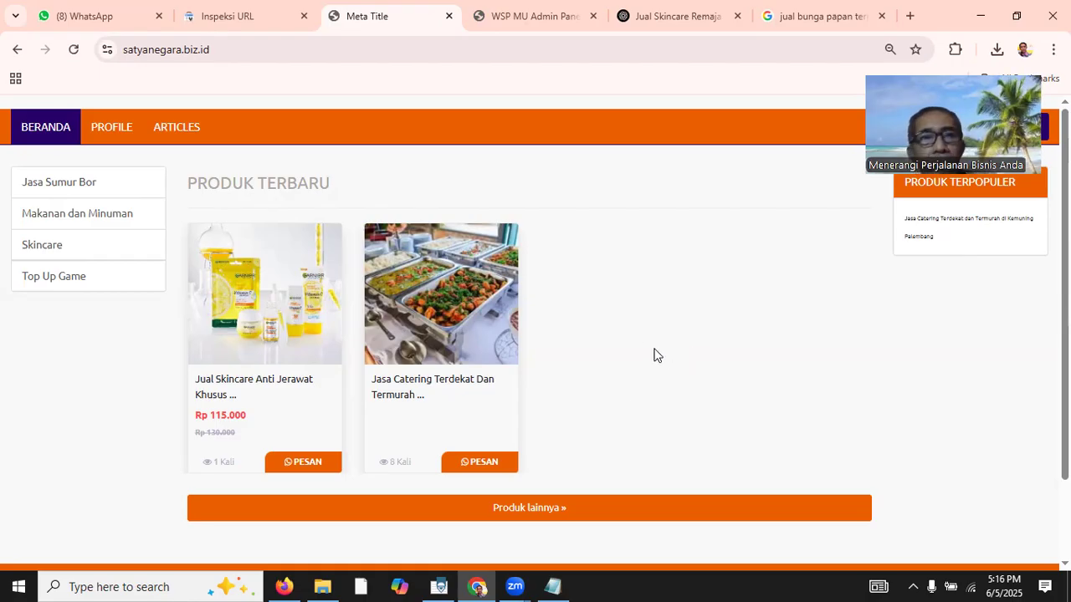
left_click(284, 584)
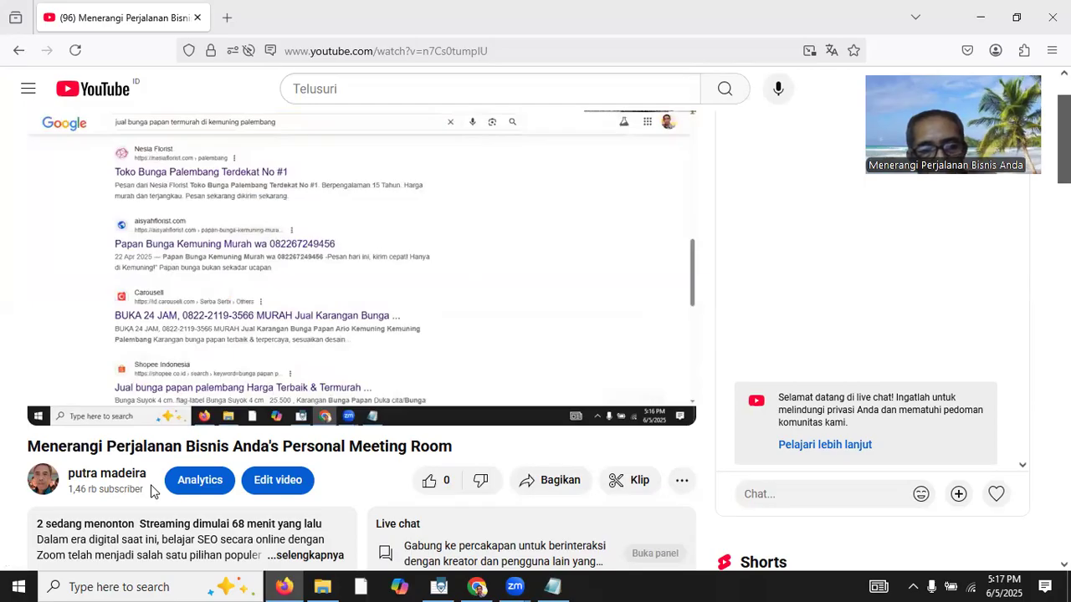
left_click(478, 587)
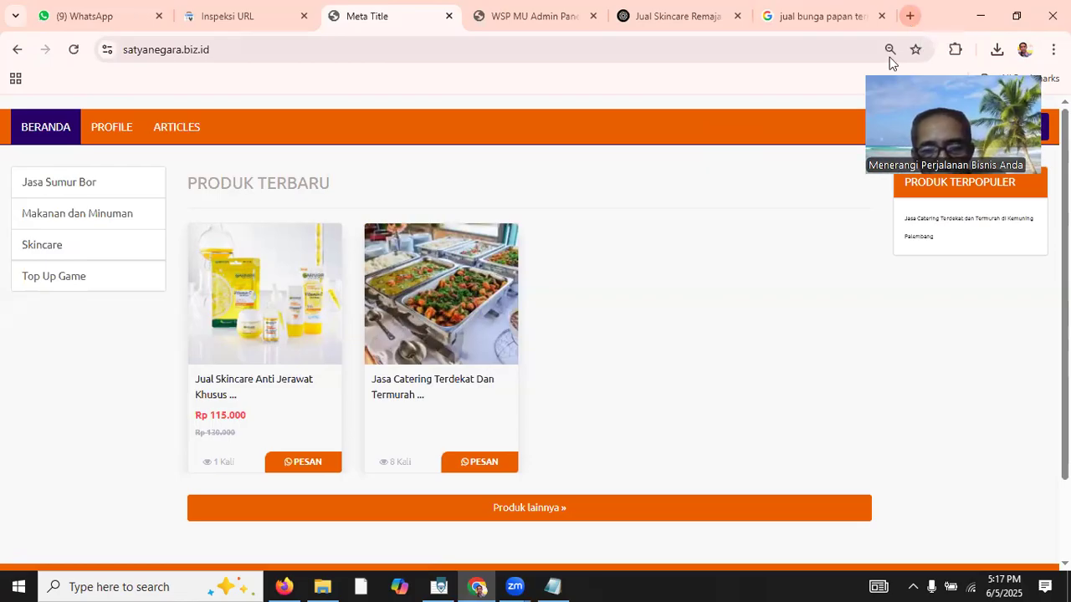
left_click(678, 585)
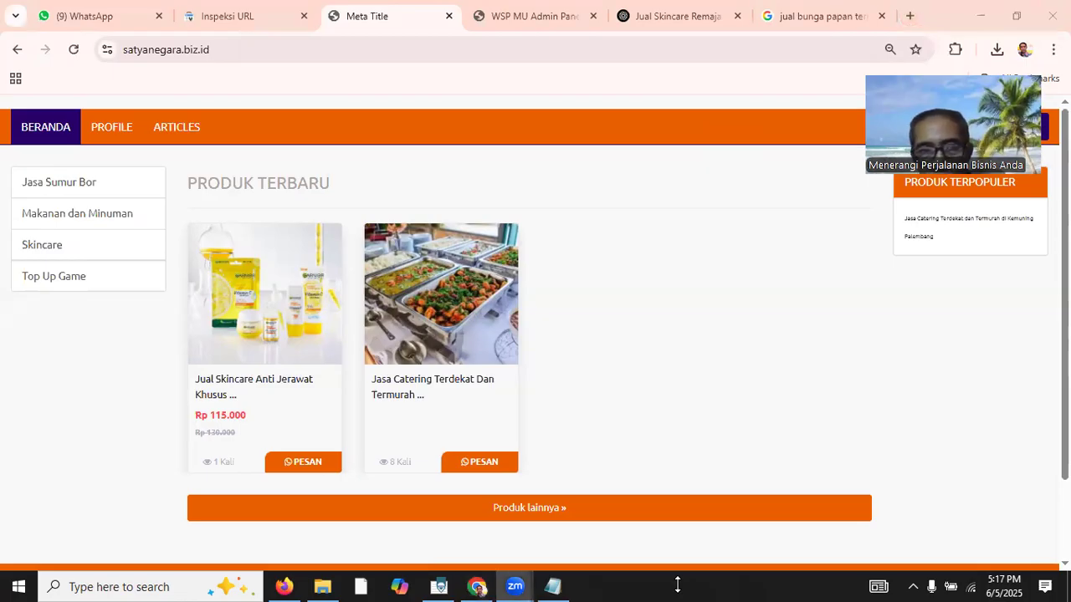
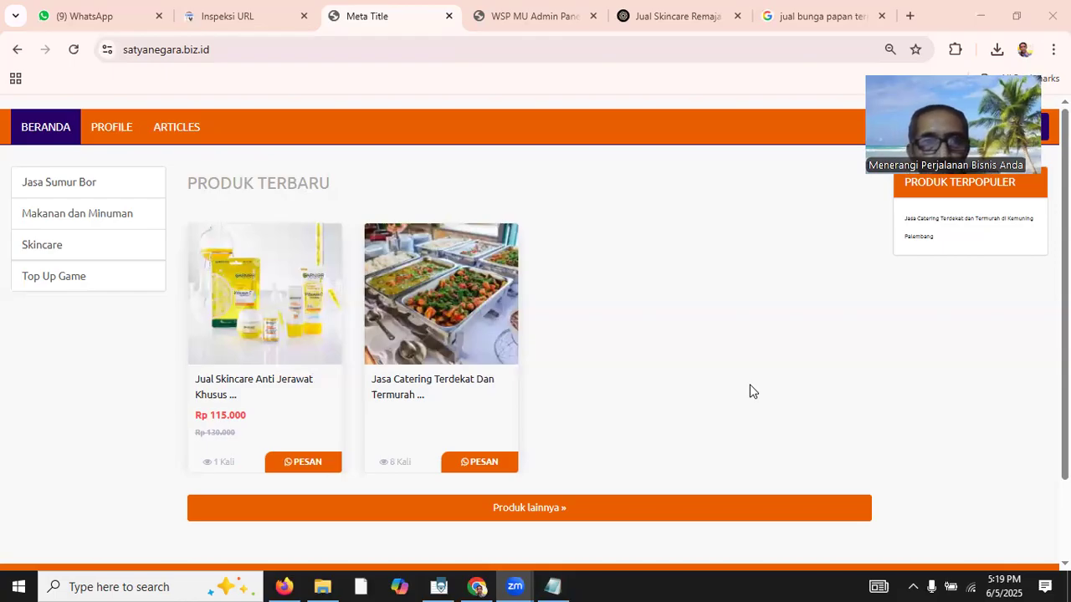
Open the Jual Skincare Anti Jerawat product from the homepage and examine the main heading of its description
left_click(532, 18)
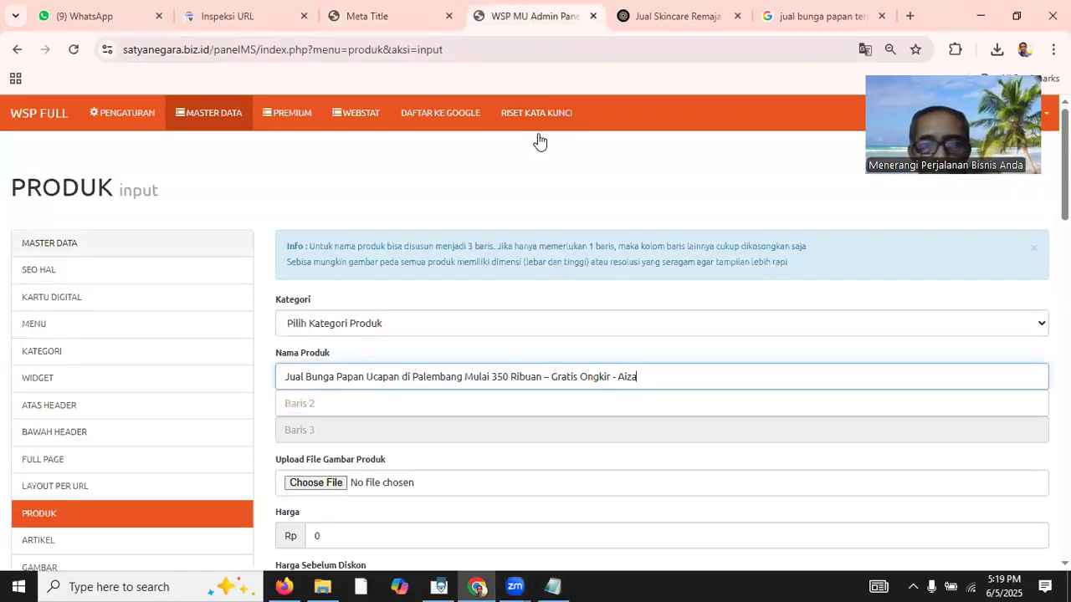
left_click(389, 13)
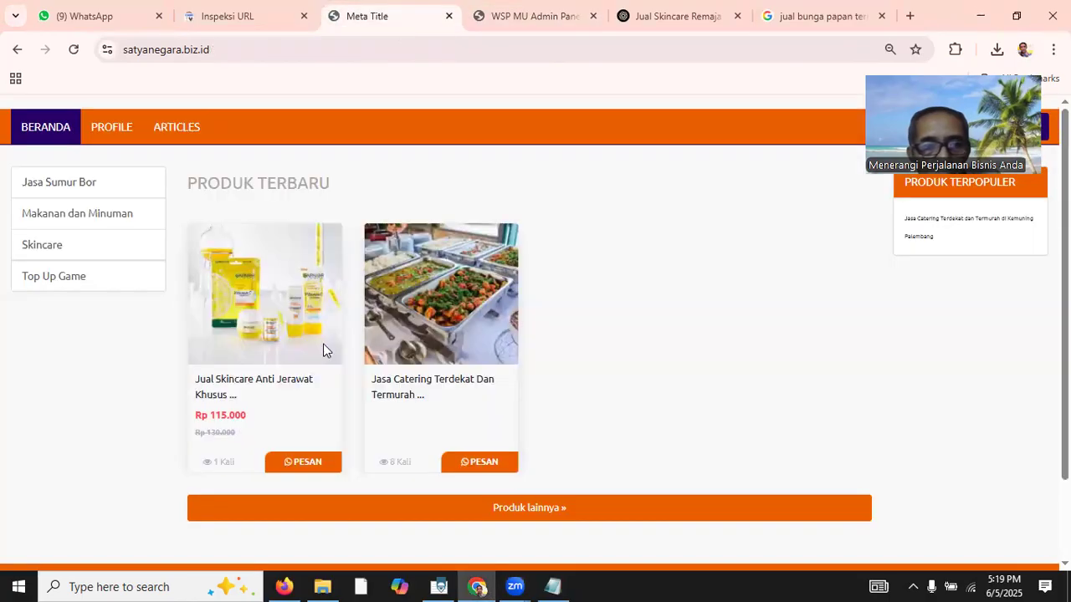
left_click(229, 388)
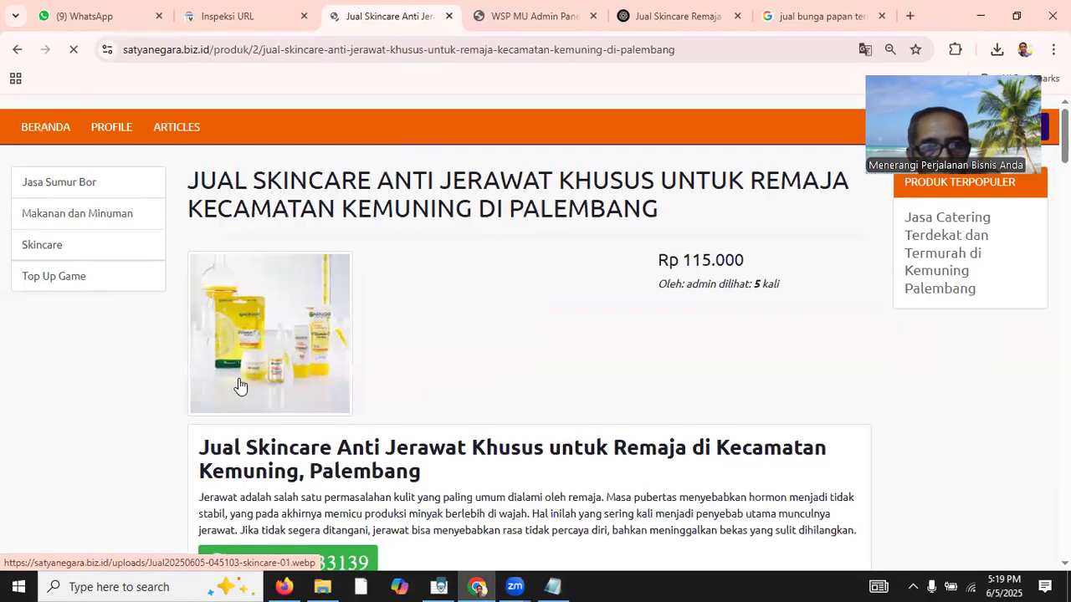
scroll(323, 350, "down", 2)
scroll(323, 350, "down", 1)
left_click_drag(199, 249, 477, 265)
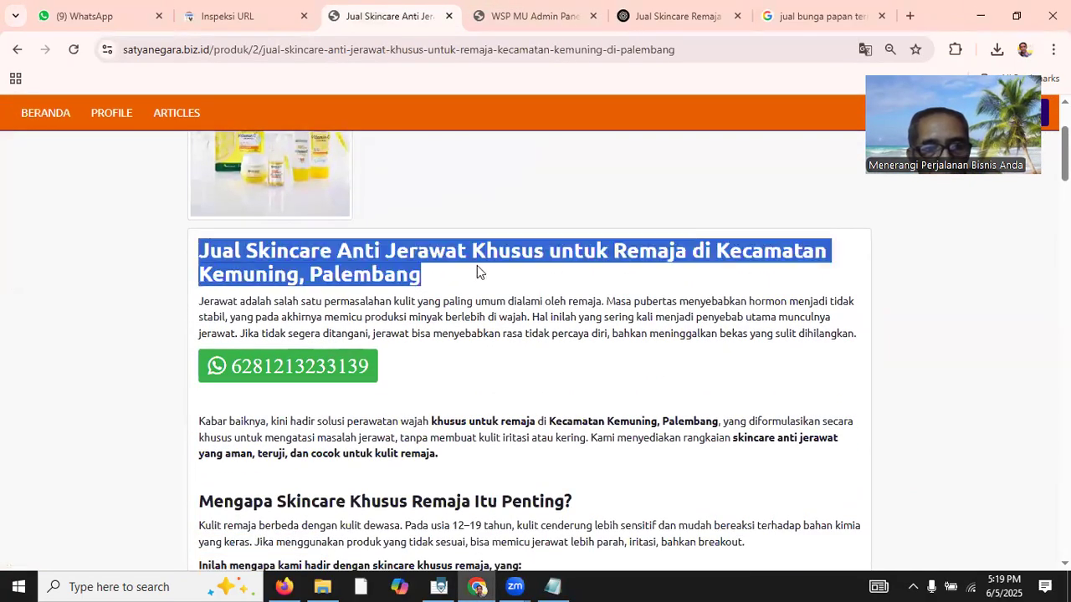
scroll(475, 267, "down", 1)
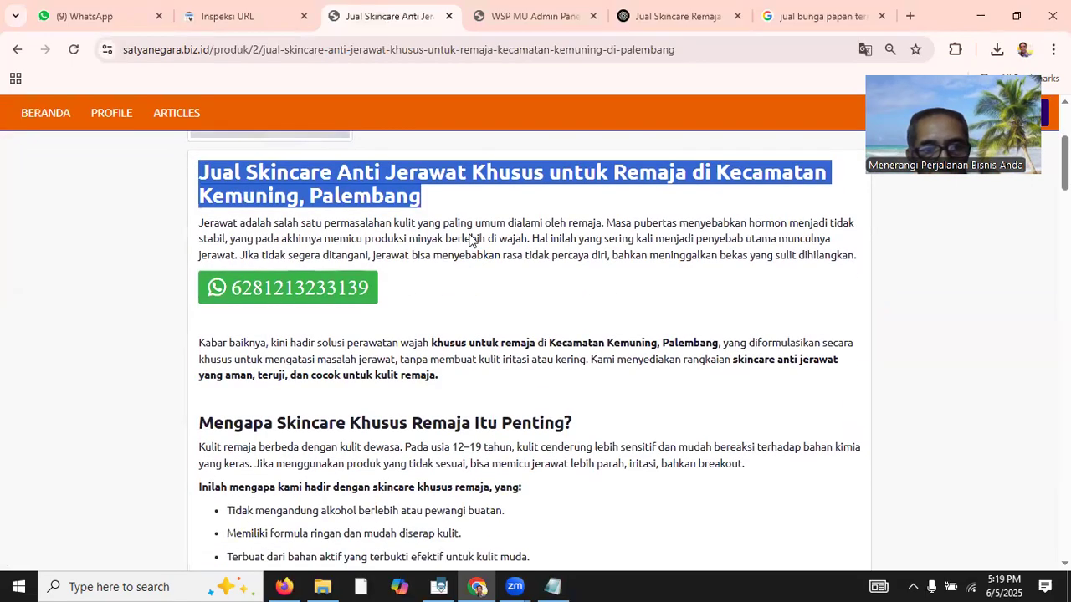
scroll(471, 239, "up", 1)
left_click(422, 276)
left_click_drag(423, 278, 201, 255)
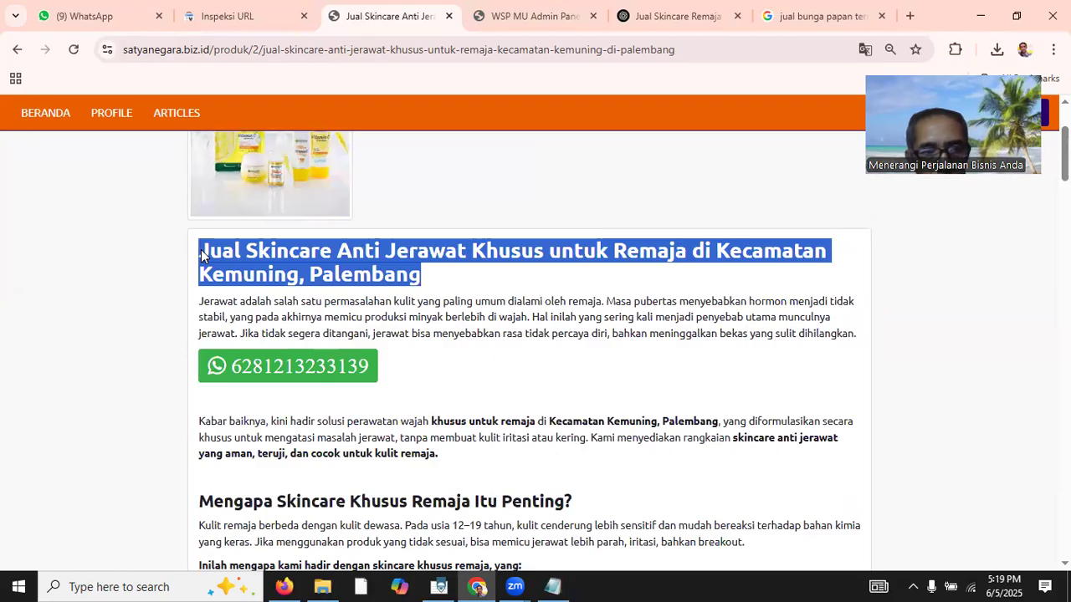
Examine the skincare description's subheadings, from "Mengapa Skincare Khusus Remaja Itu Penting?" to "Diformulasikan Khusus untuk Kulit Remaja"
scroll(203, 267, "down", 2)
left_click_drag(197, 347, 620, 335)
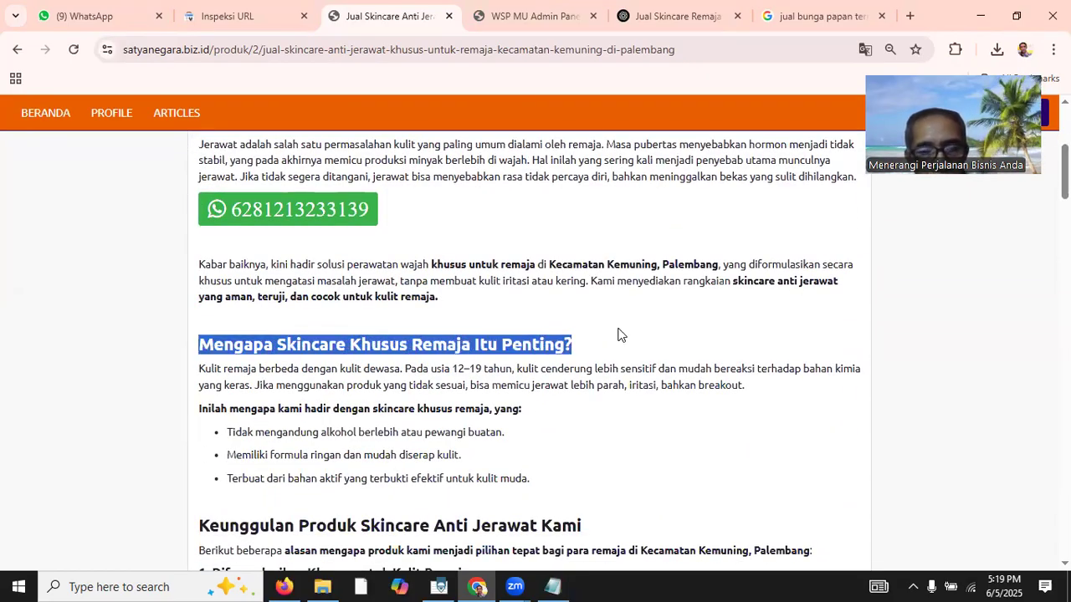
scroll(620, 334, "down", 1)
scroll(620, 335, "down", 1)
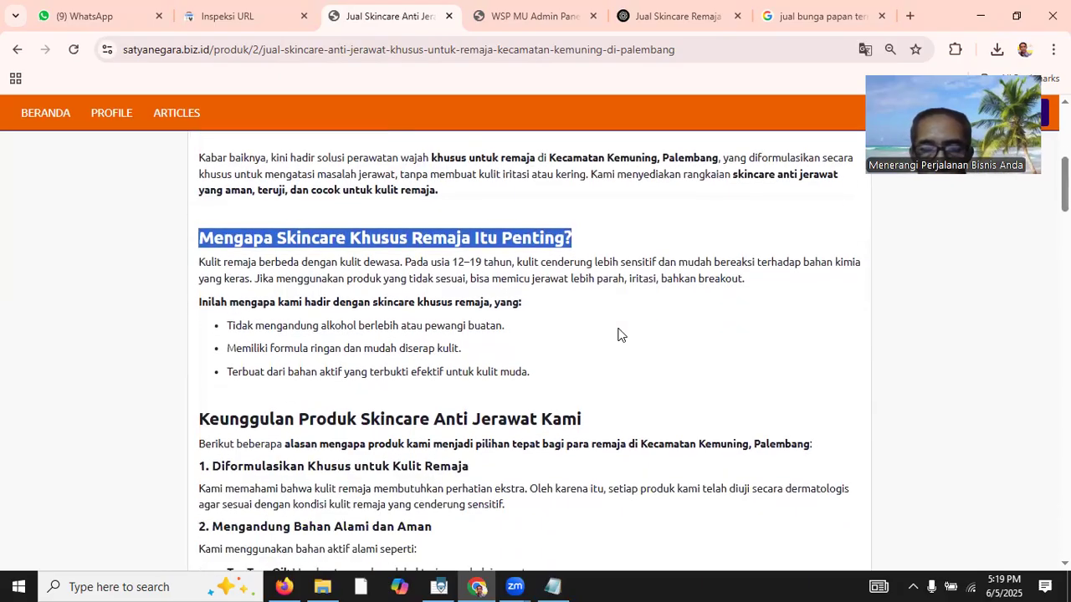
scroll(620, 334, "down", 1)
scroll(619, 335, "up", 5)
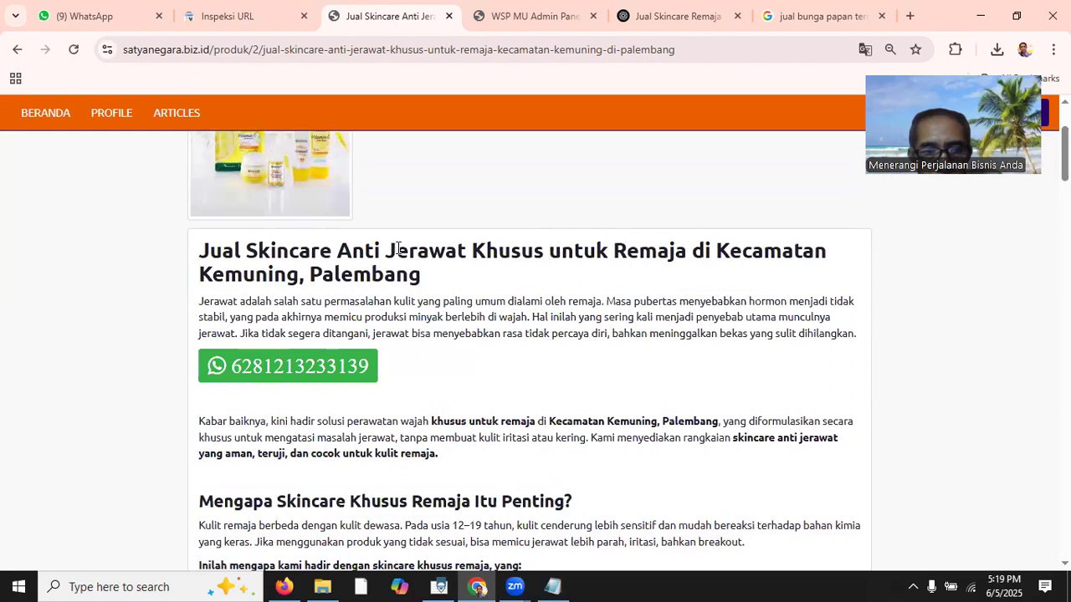
left_click_drag(395, 251, 444, 278)
scroll(443, 278, "down", 2)
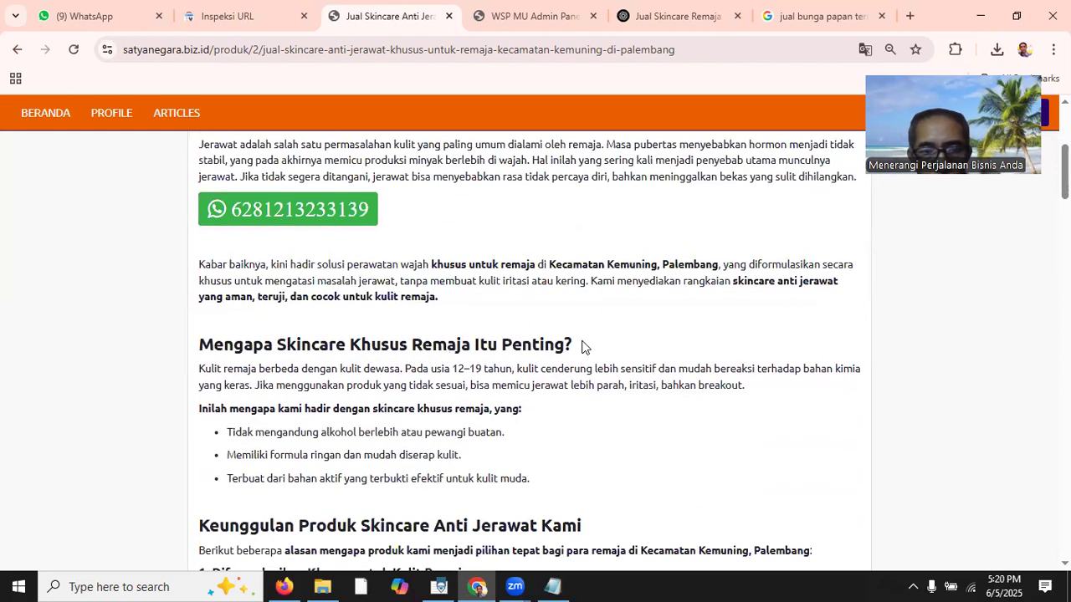
left_click_drag(583, 345, 446, 350)
scroll(446, 350, "down", 3)
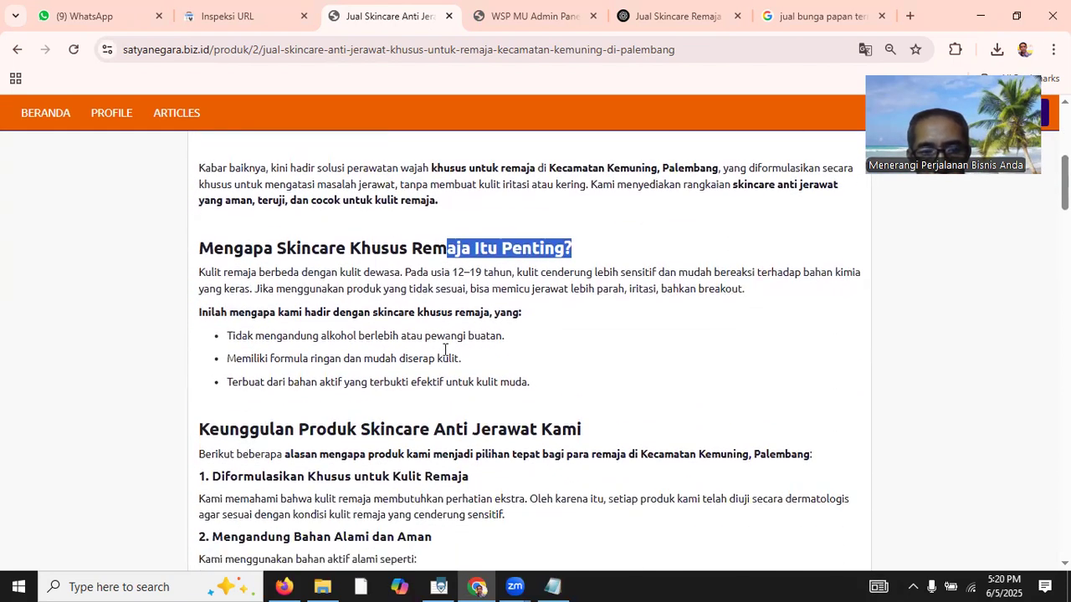
left_click_drag(477, 339, 210, 338)
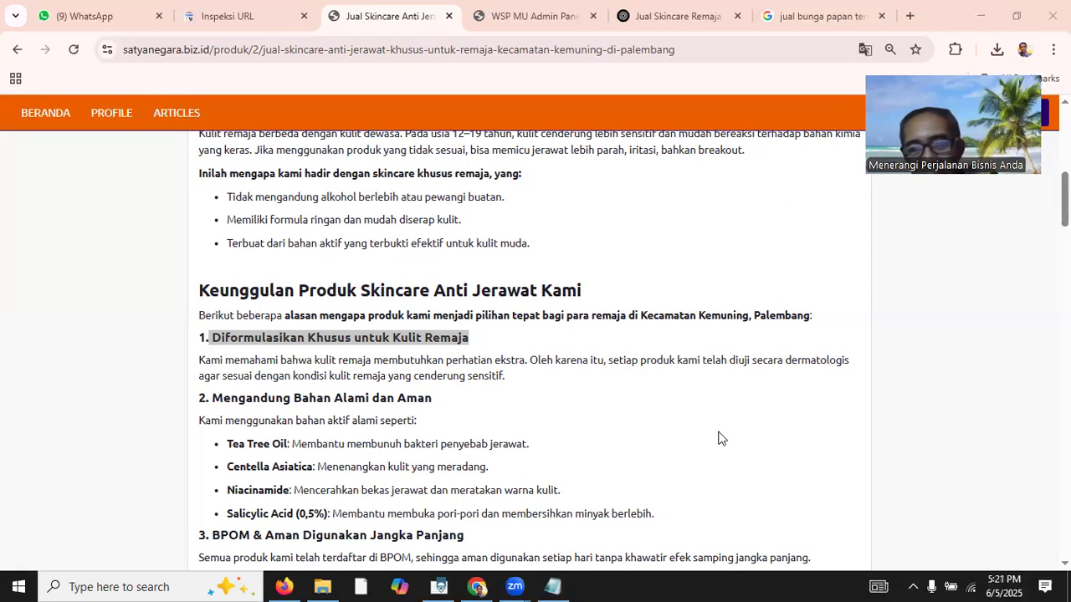
Review the rest of the skincare description down to the product price table
left_click(69, 268)
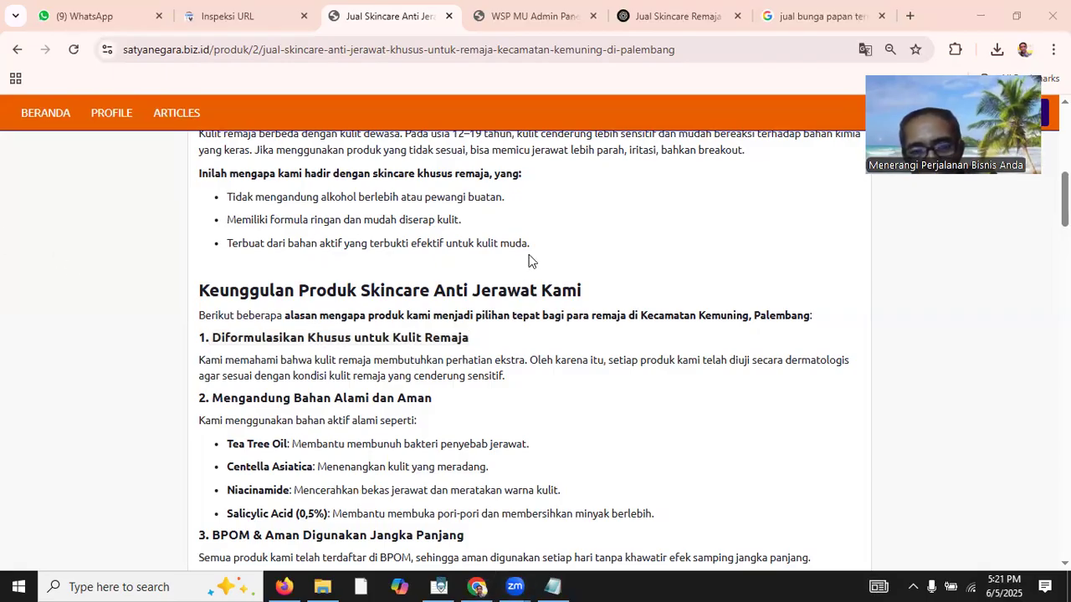
scroll(515, 392, "down", 5)
scroll(515, 401, "down", 1)
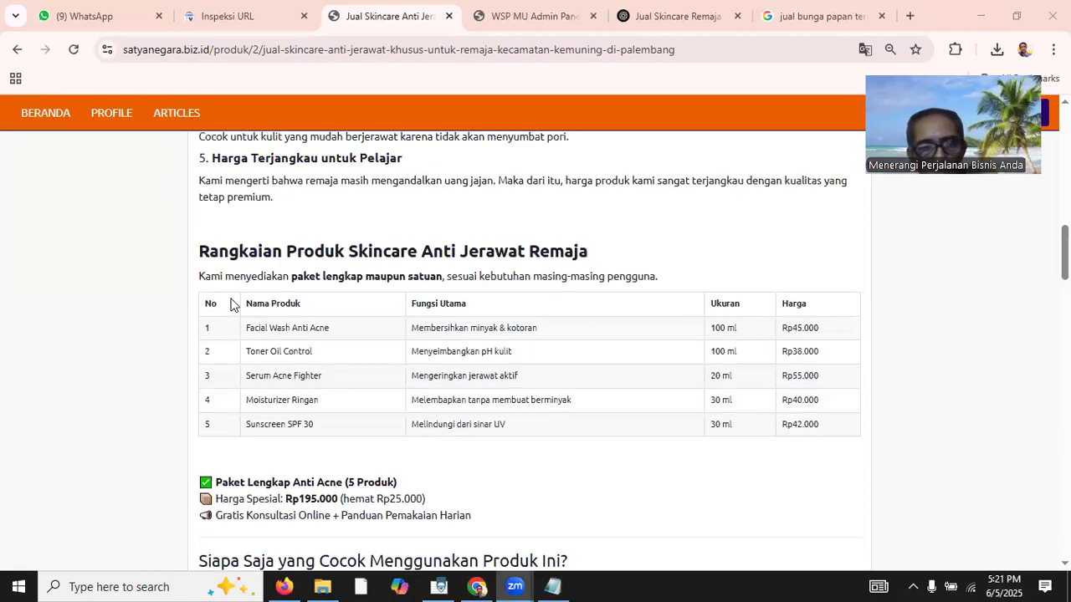
scroll(335, 303, "up", 15)
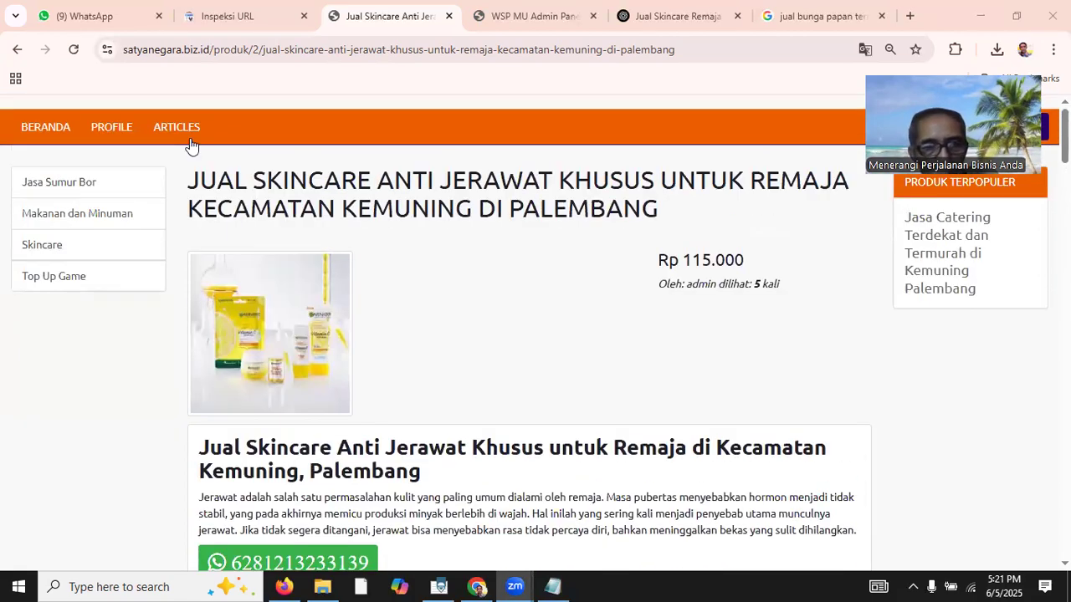
Open the Jasa Top Up Game product from the homepage and read its description through the e-wallet section
left_click(42, 129)
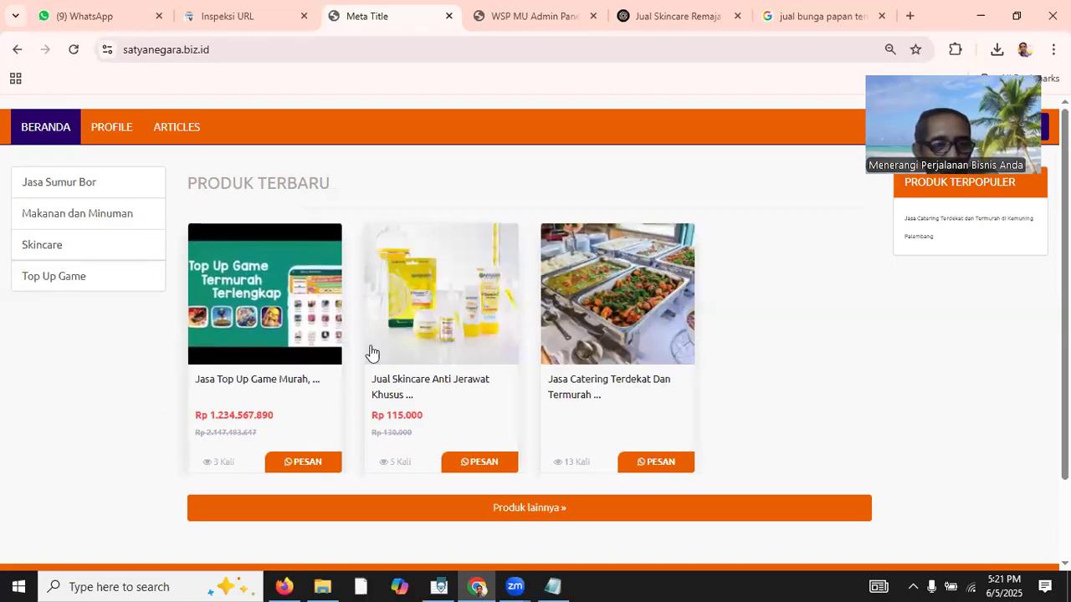
left_click(242, 380)
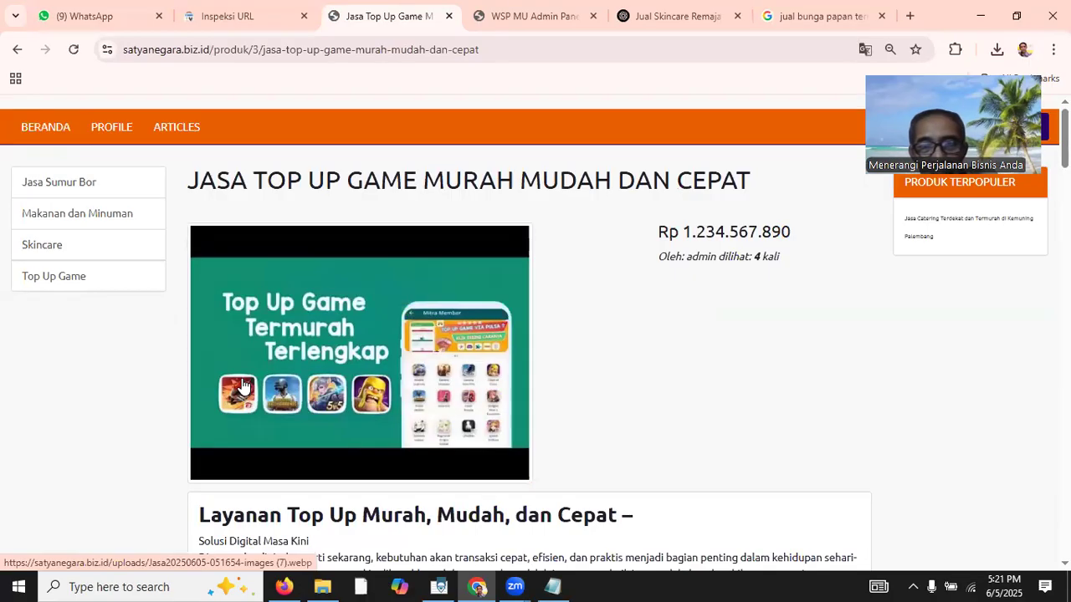
scroll(350, 141, "down", 2)
scroll(350, 141, "up", 2)
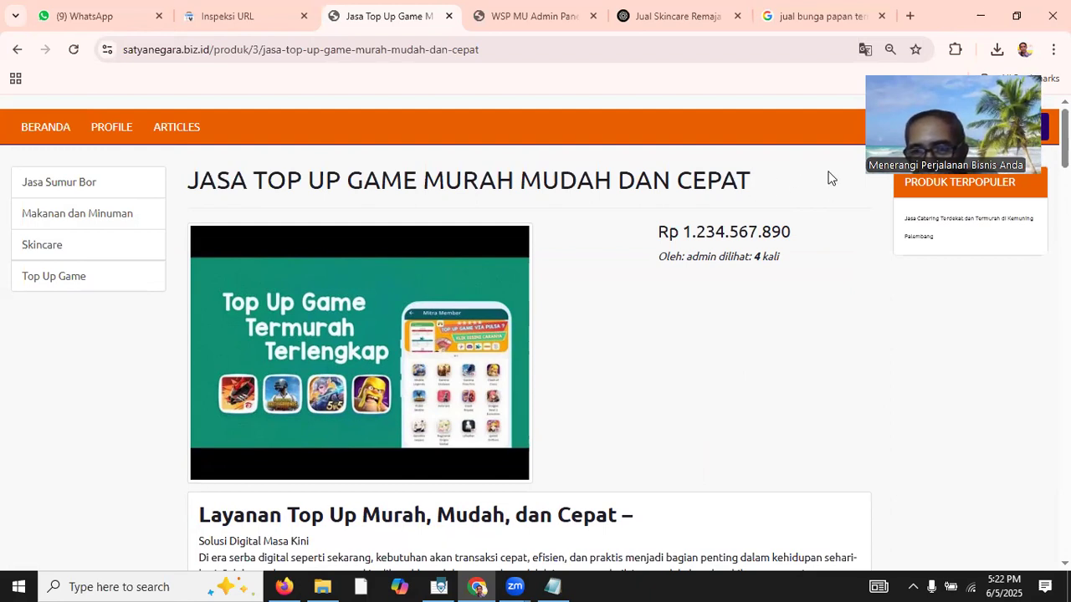
scroll(820, 174, "down", 2)
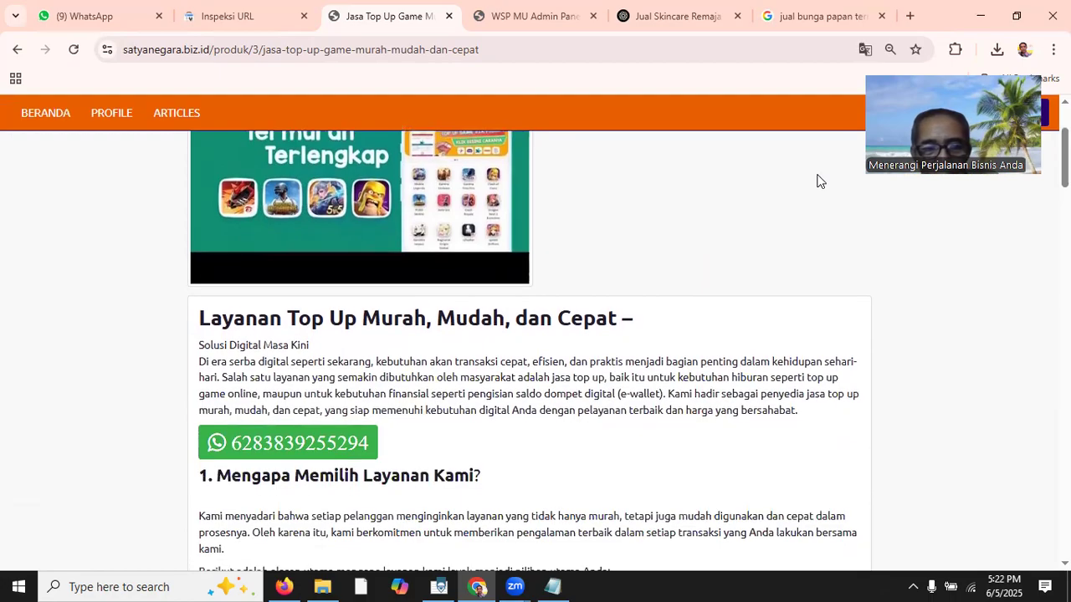
scroll(820, 180, "down", 5)
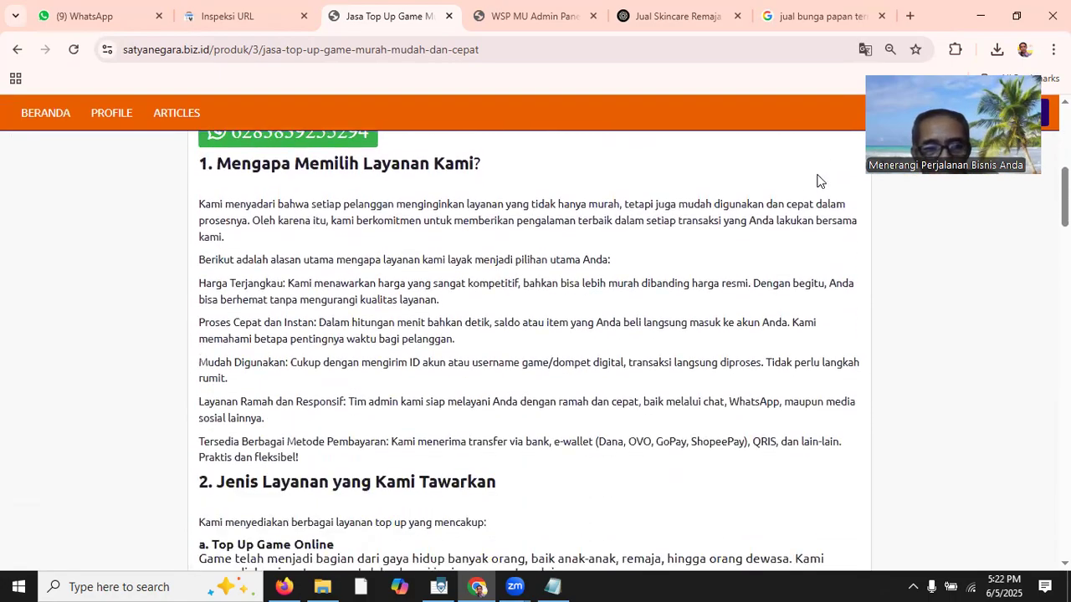
scroll(819, 181, "down", 2)
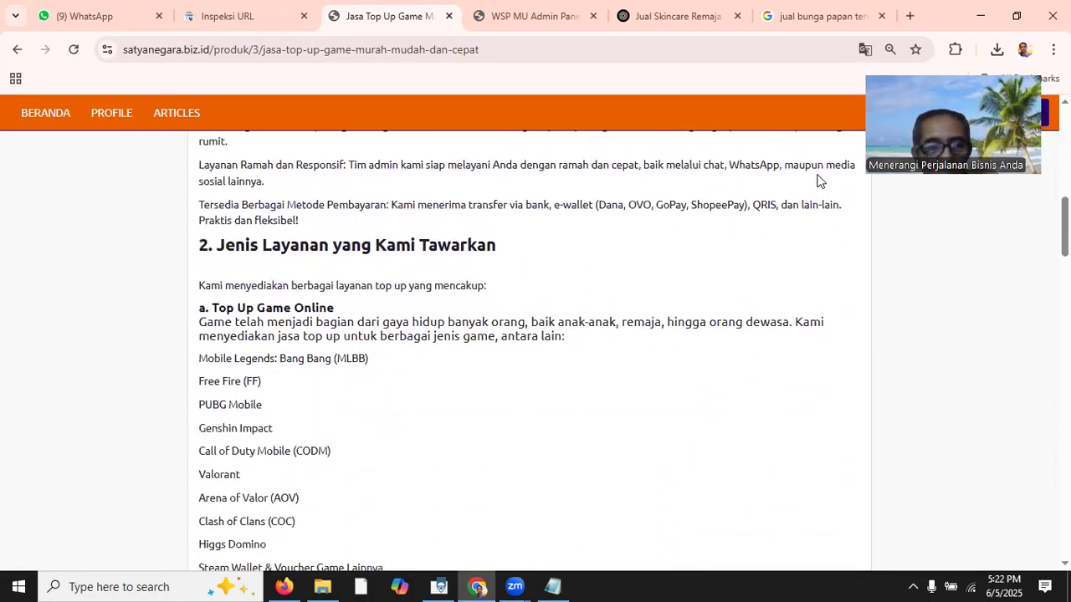
scroll(817, 181, "down", 2)
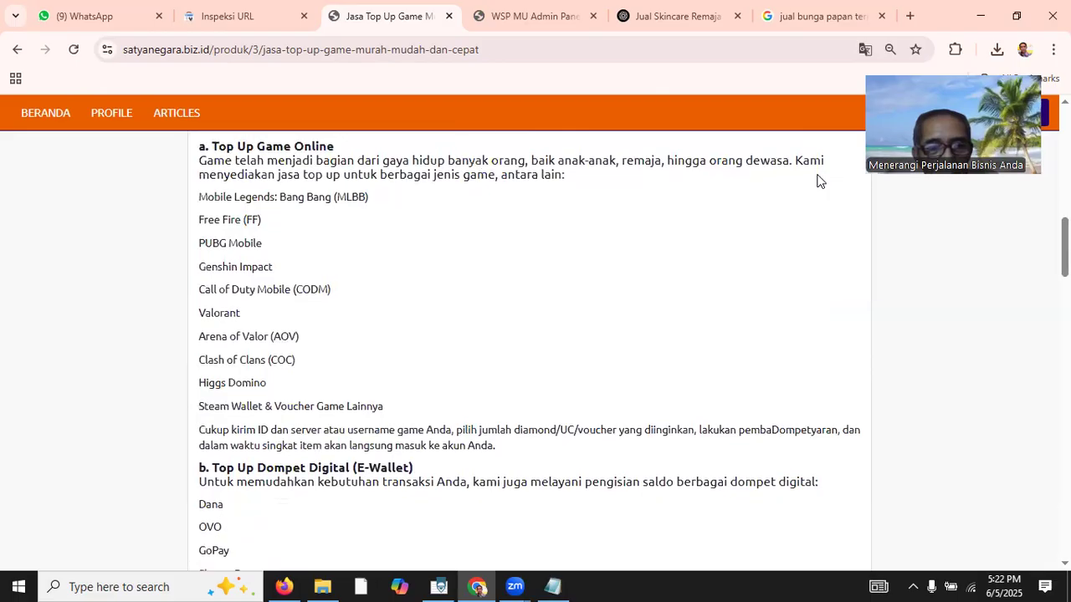
scroll(819, 180, "down", 2)
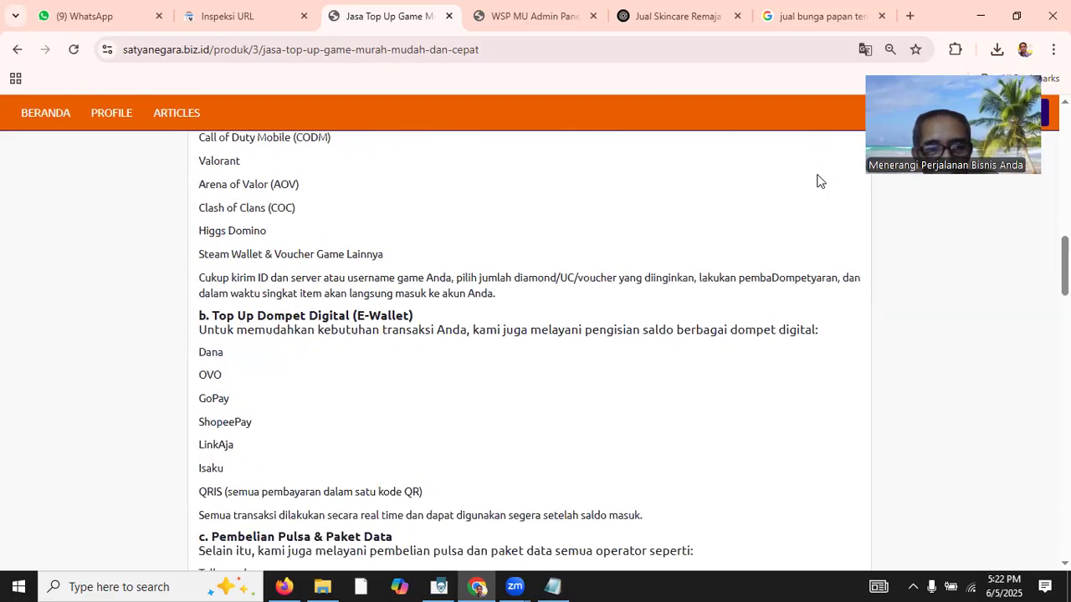
scroll(817, 181, "up", 2)
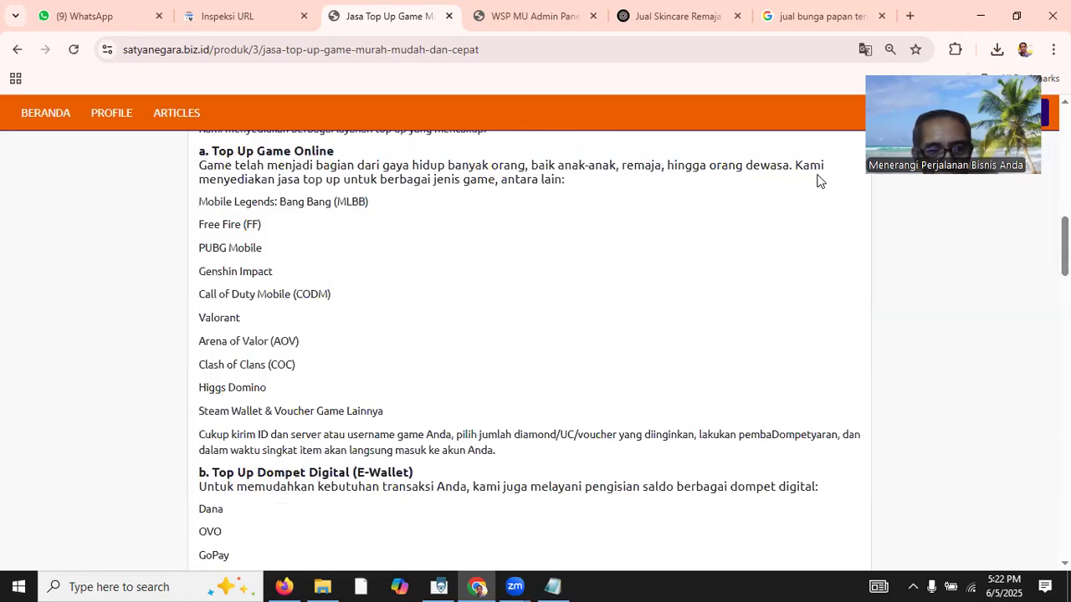
scroll(819, 181, "up", 1)
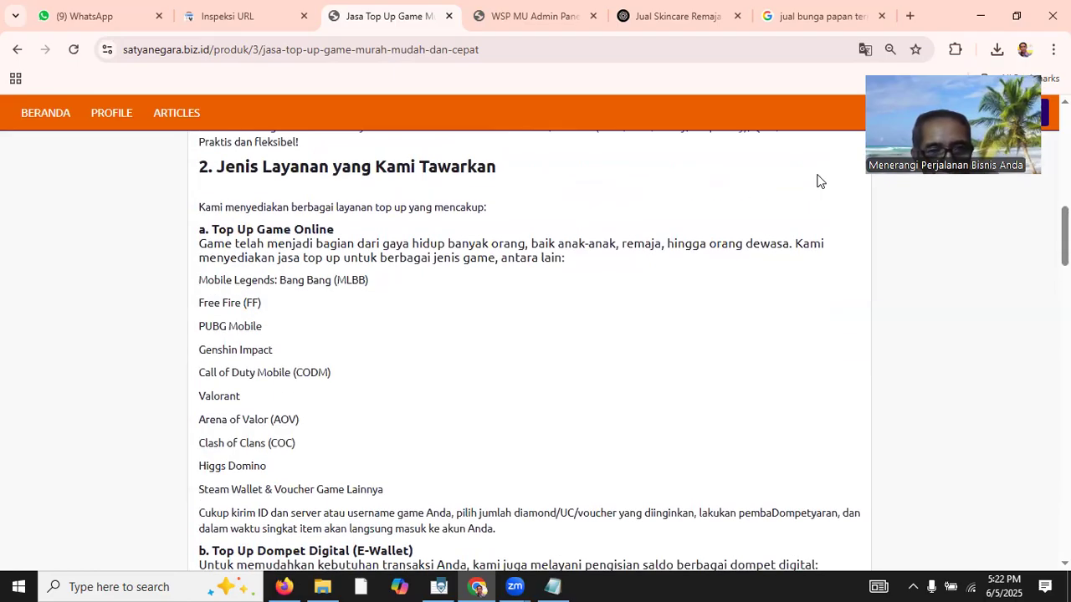
scroll(819, 181, "up", 1)
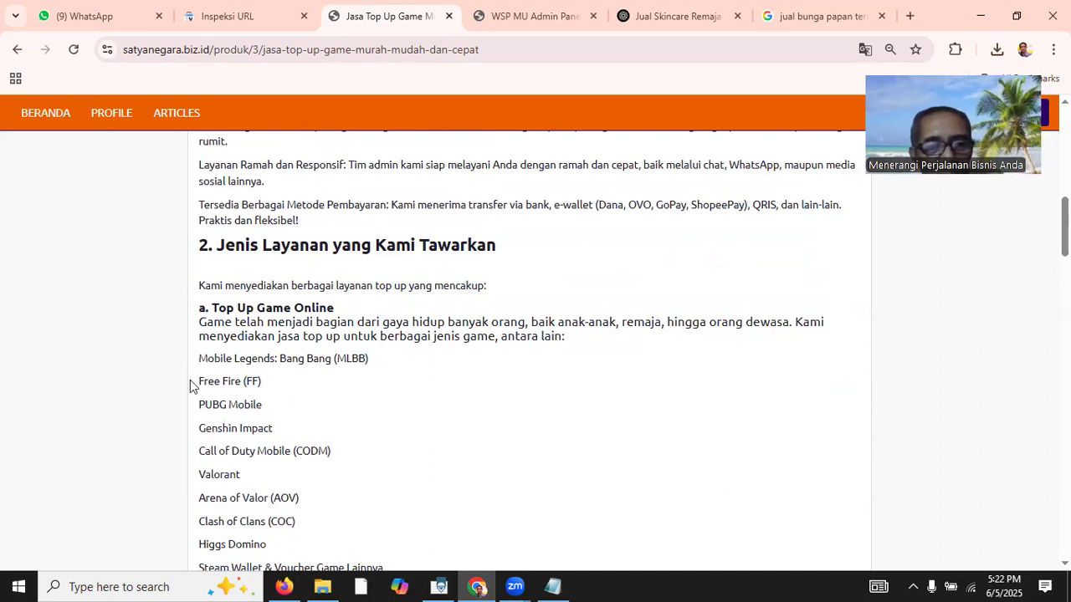
Highlight the Free Fire, PUBG Mobile and Genshin Impact lines and review the remaining sections down to the closing contact details
left_click_drag(195, 382, 332, 432)
scroll(335, 433, "down", 2)
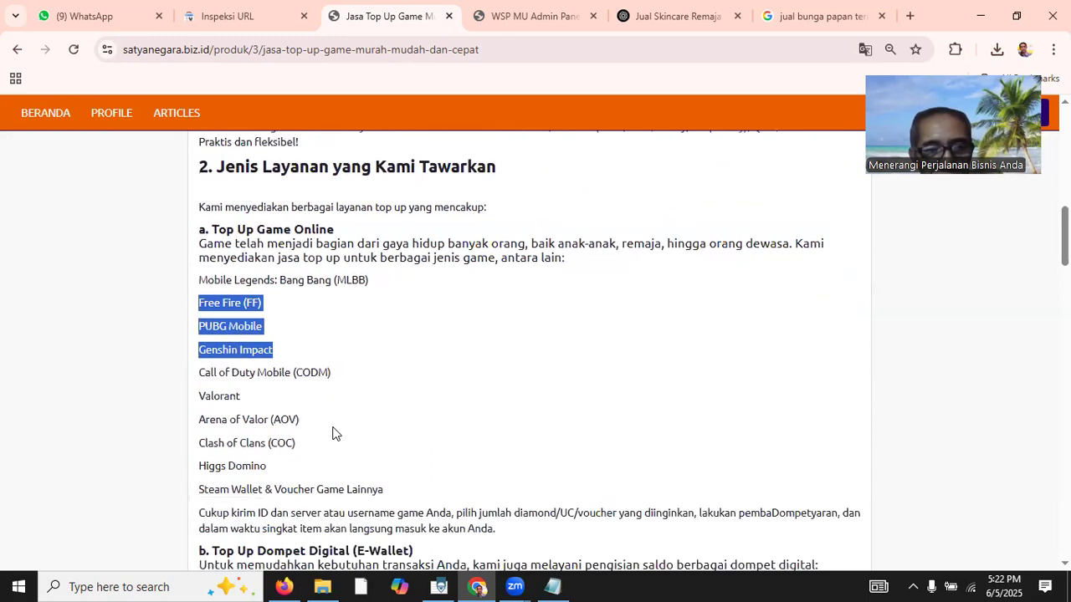
scroll(332, 432, "down", 3)
scroll(332, 432, "up", 1)
scroll(332, 432, "down", 4)
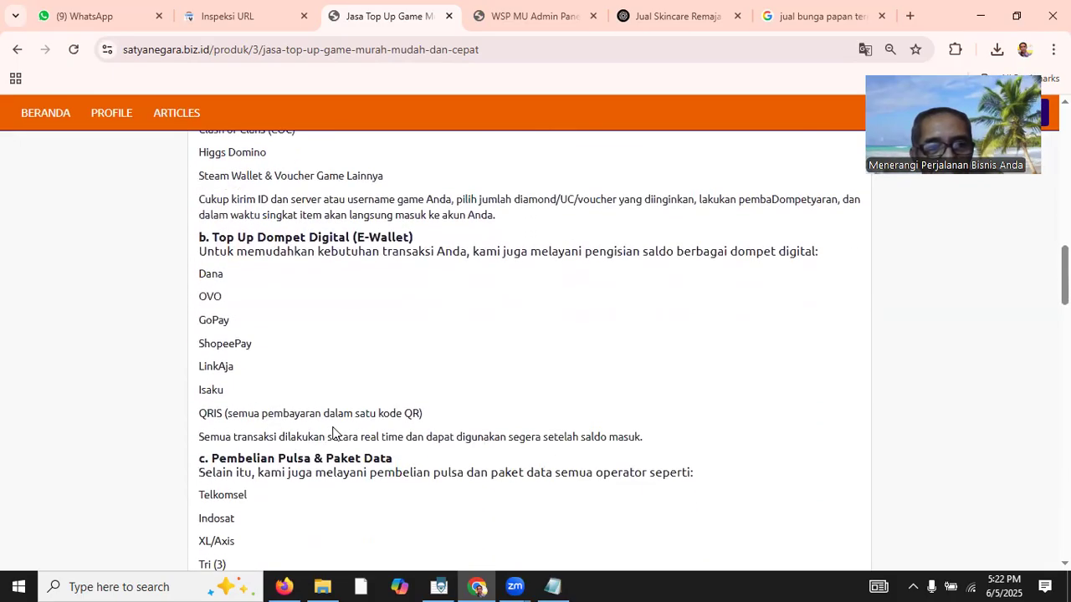
scroll(332, 433, "down", 8)
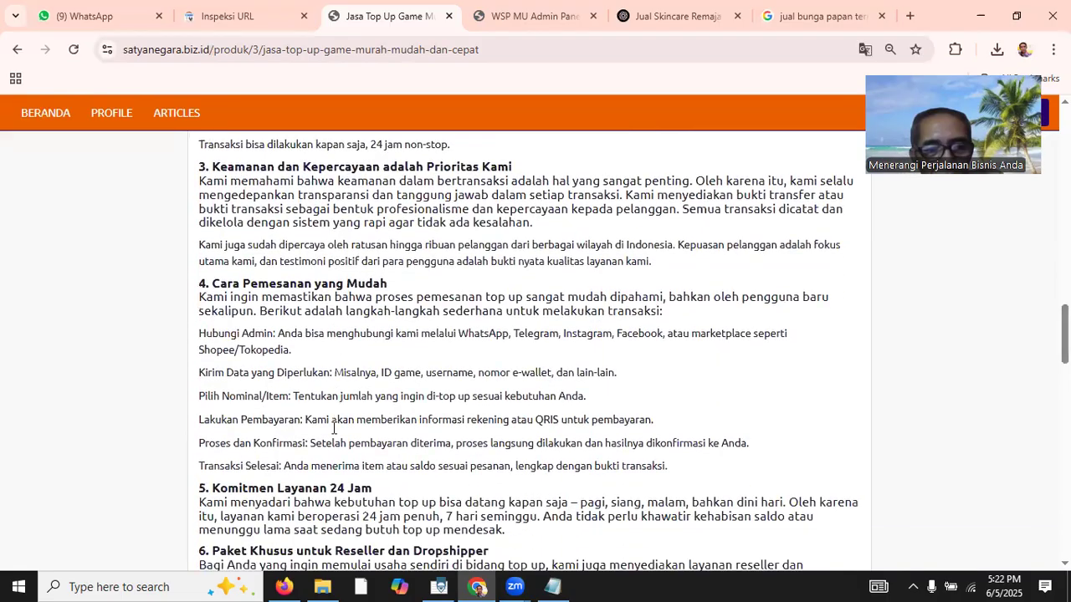
scroll(332, 432, "up", 1)
scroll(332, 433, "down", 4)
scroll(332, 433, "up", 15)
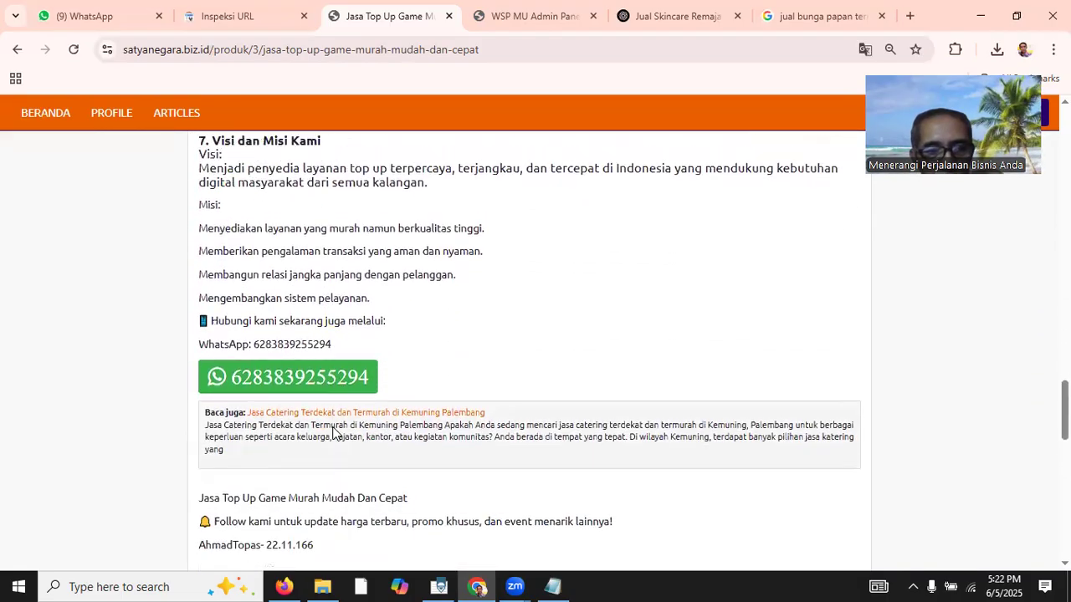
Recheck the headings of sections 1 and 2 and highlight the opening words under "a. Top Up Game Online"
scroll(332, 433, "up", 6)
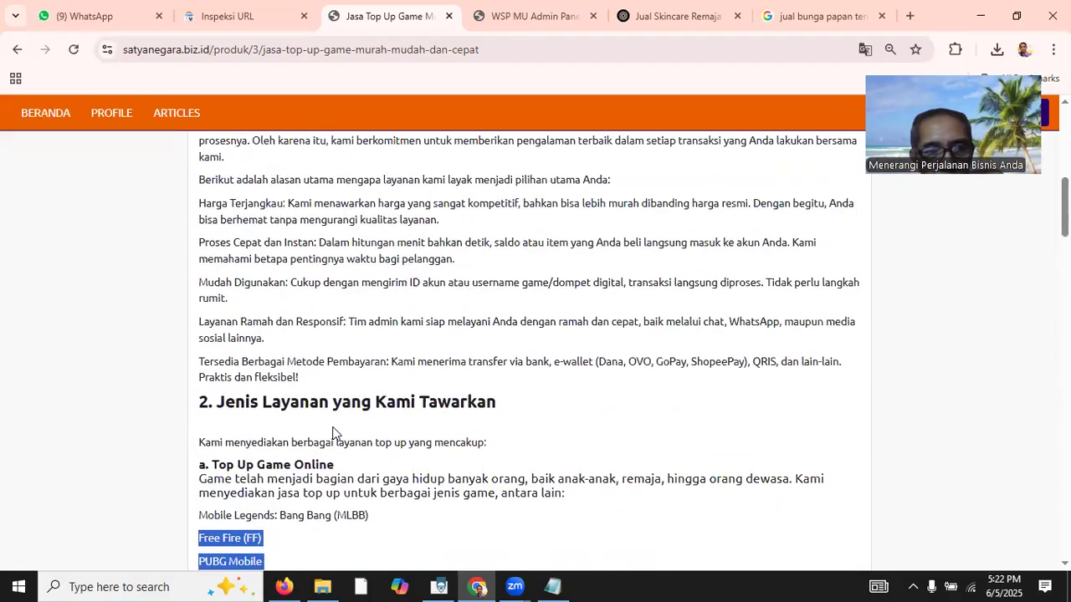
scroll(333, 433, "up", 1)
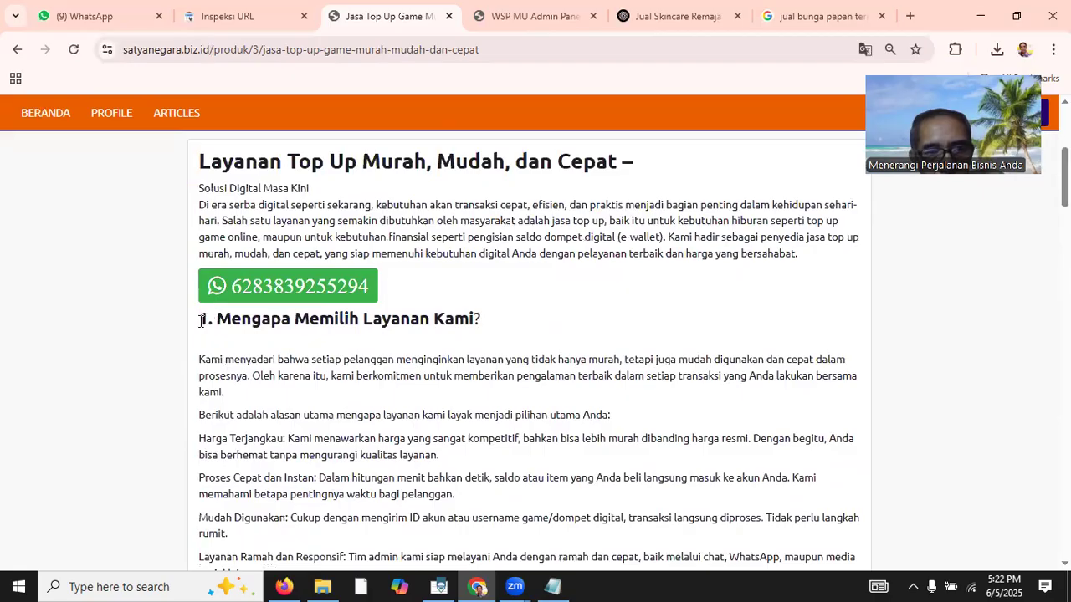
scroll(350, 337, "down", 3)
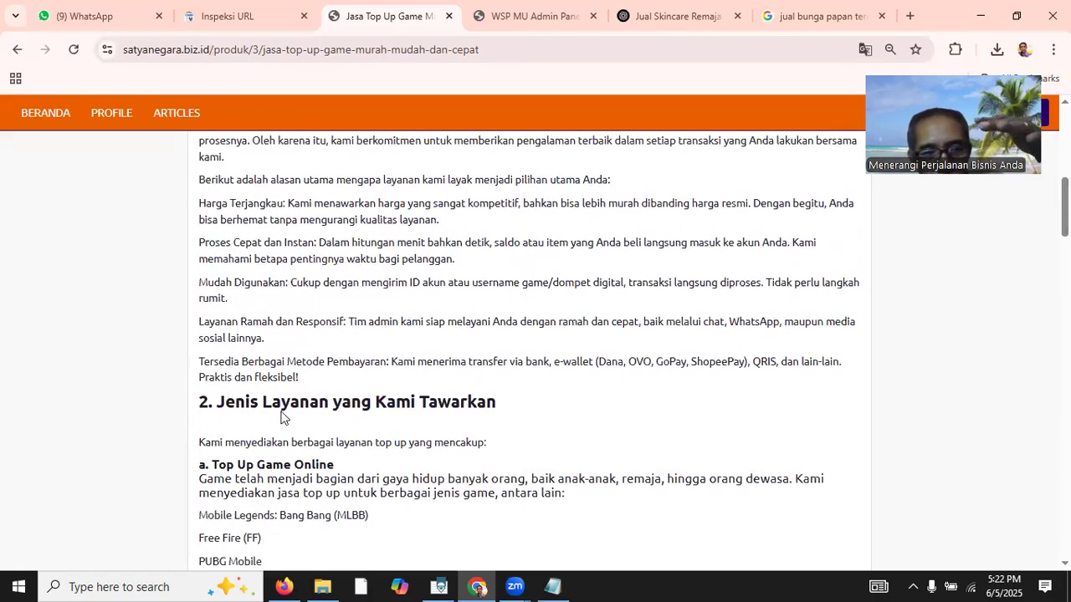
scroll(281, 417, "down", 2)
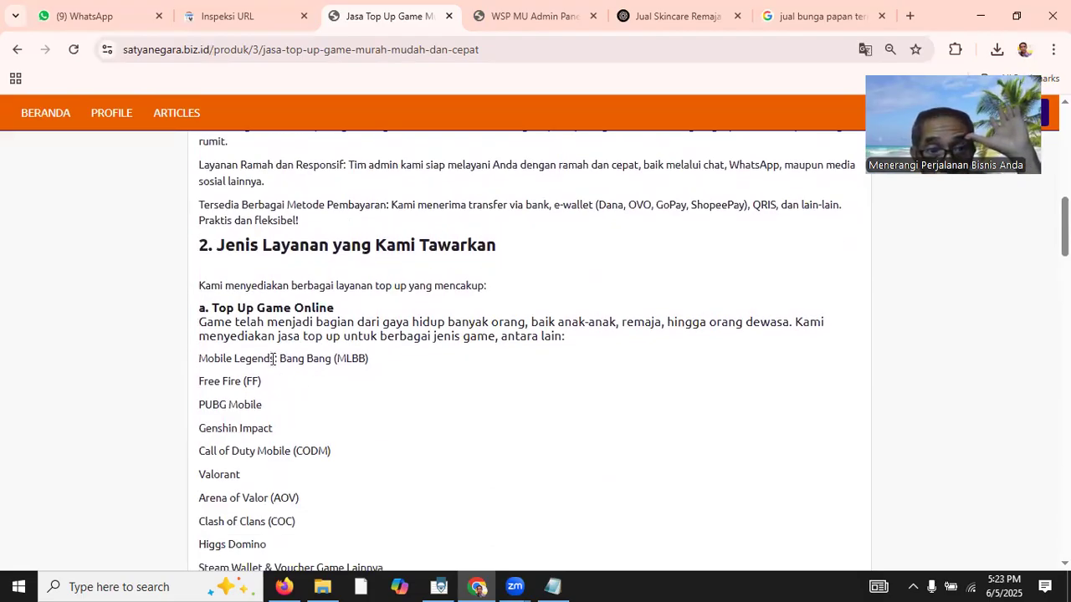
left_click_drag(197, 324, 382, 326)
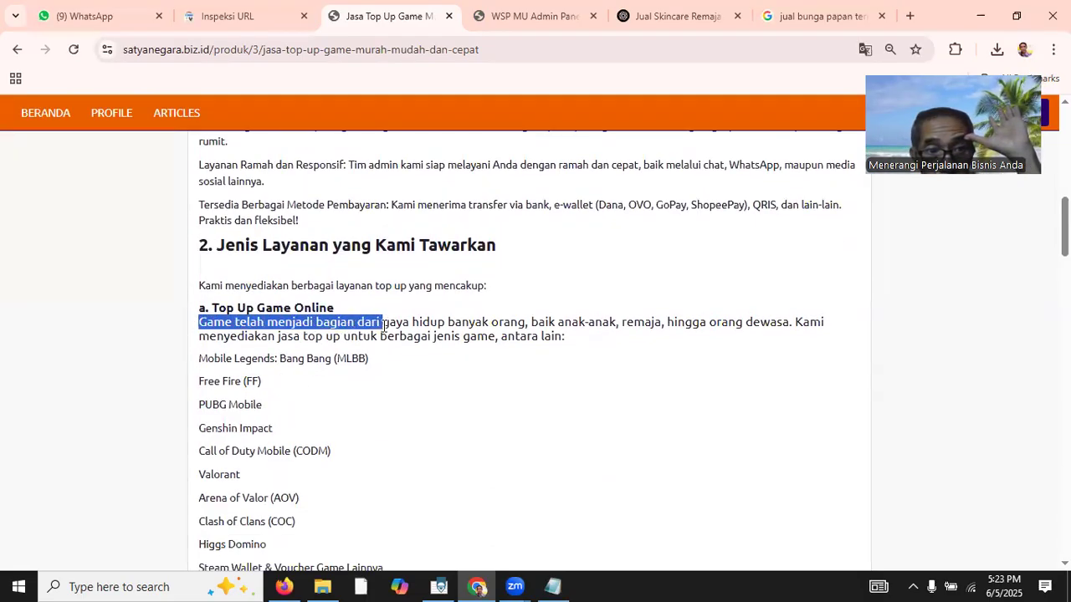
Highlight part of the payment methods line and the paragraph under "a. Top Up Game Online" to compare their text formatting
left_click_drag(240, 206, 303, 216)
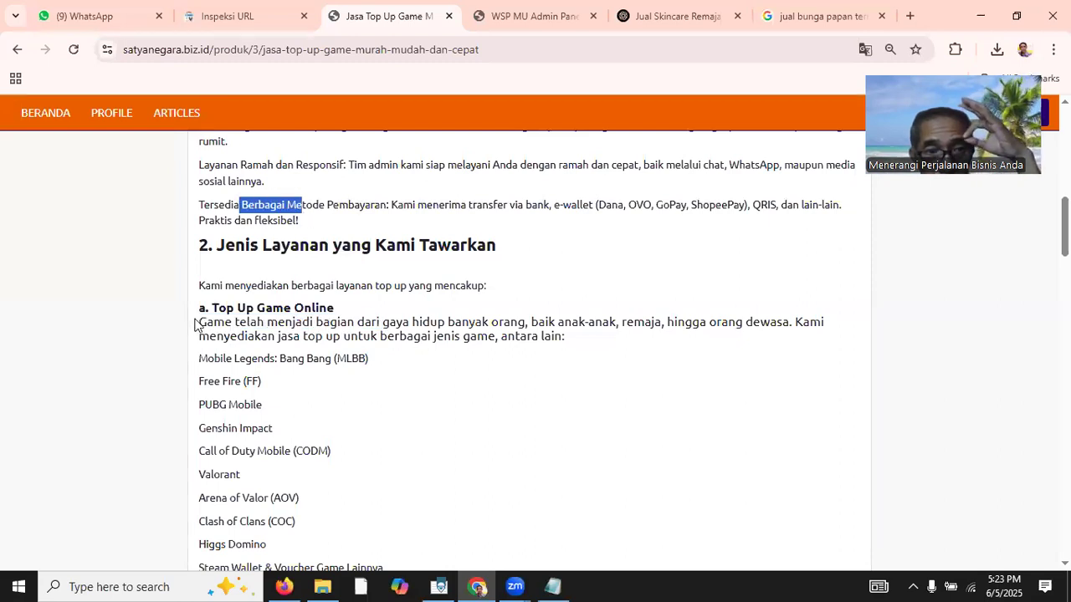
left_click_drag(198, 324, 343, 338)
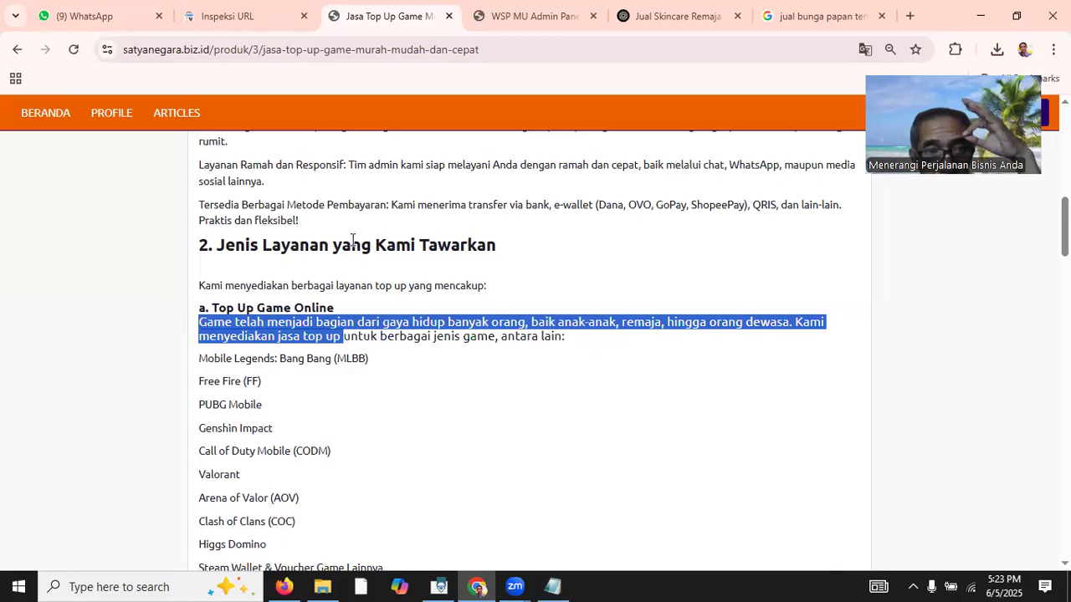
left_click(343, 199)
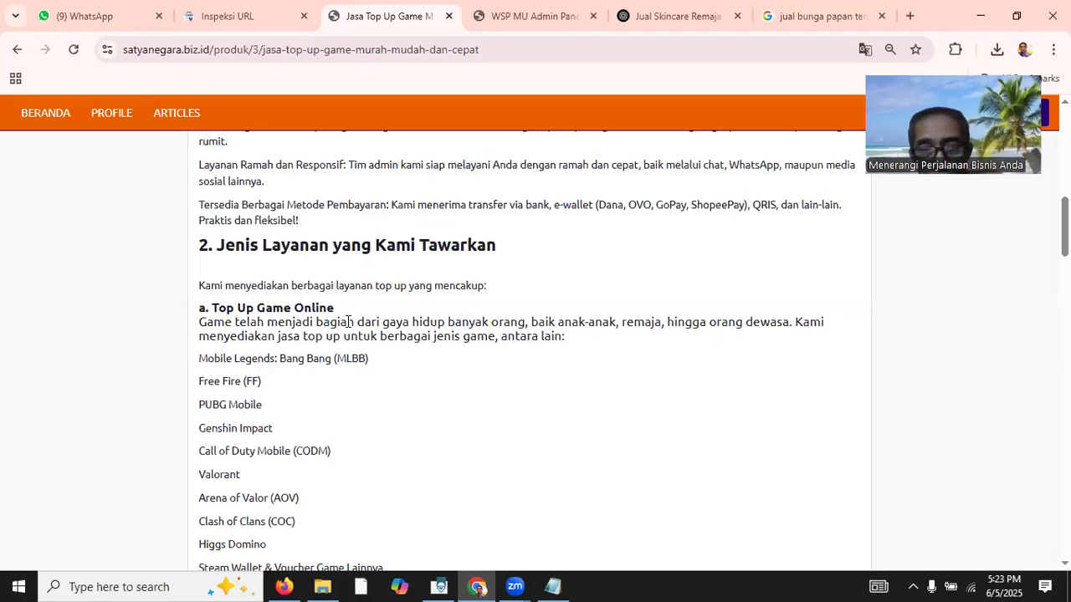
Review the Top Up Game description down to the tag list and return to the product title and image
scroll(348, 322, "down", 8)
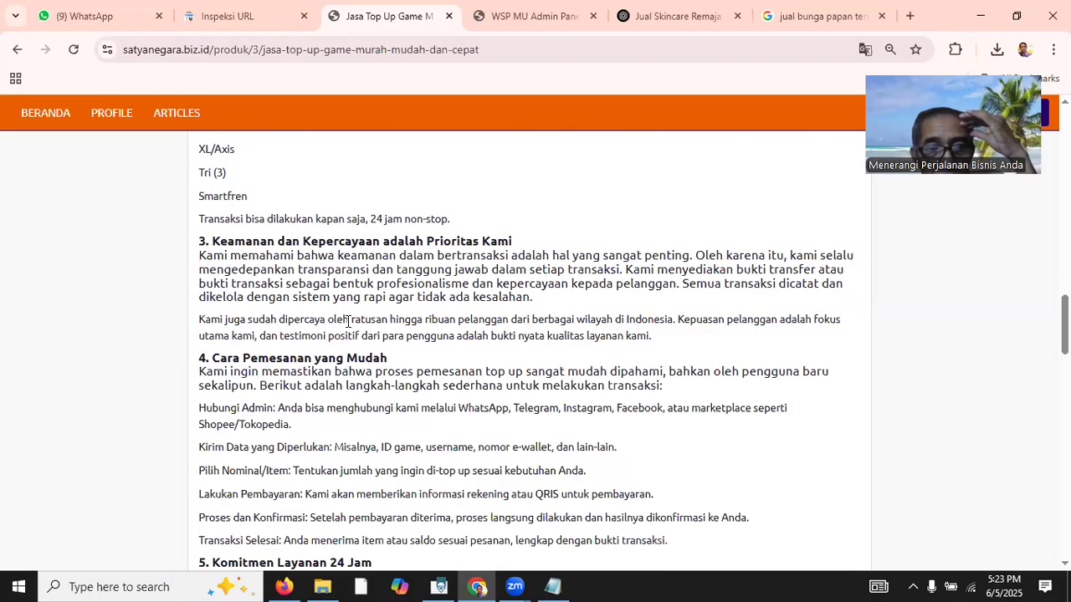
scroll(348, 322, "down", 10)
scroll(348, 326, "up", 2)
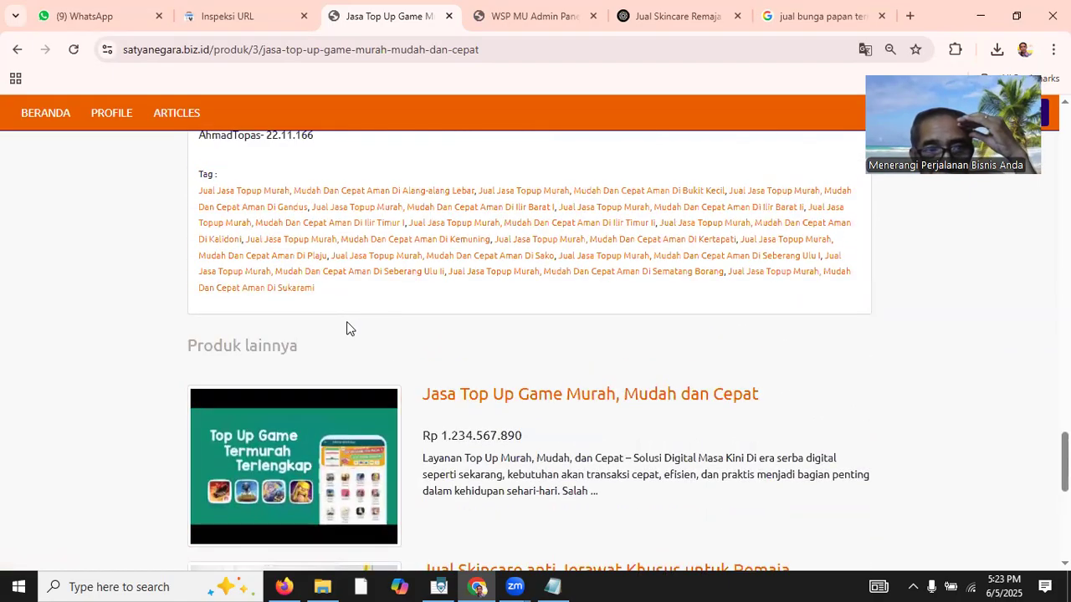
scroll(350, 328, "up", 1)
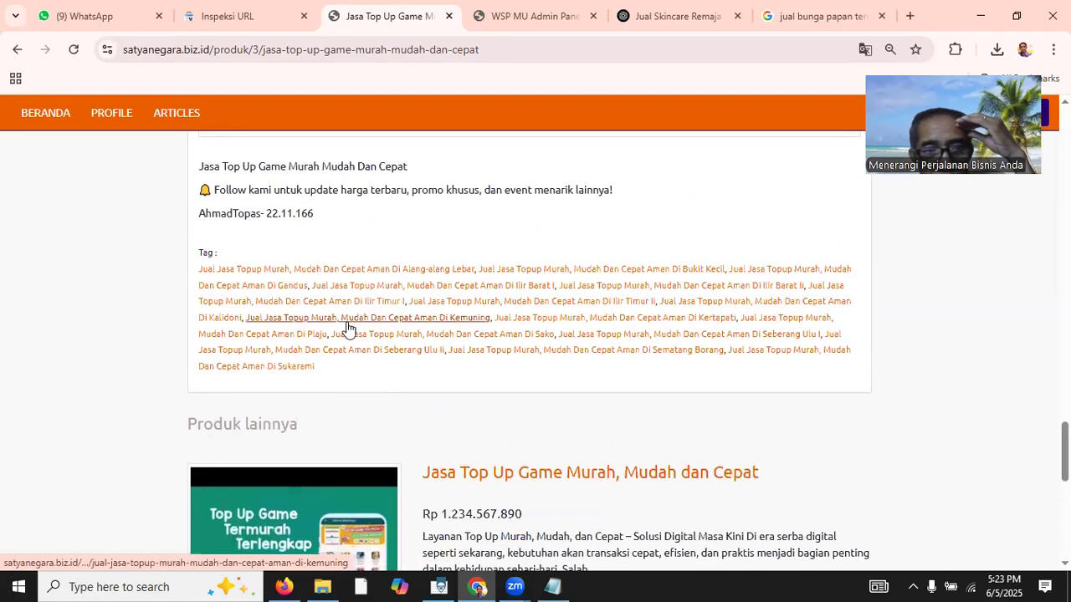
scroll(349, 328, "up", 1)
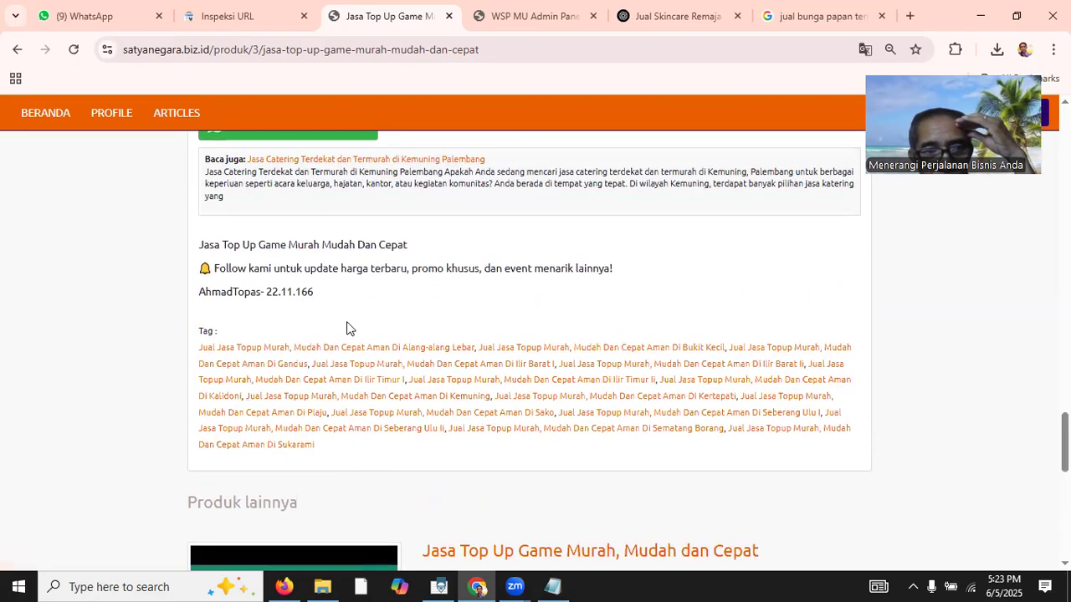
scroll(348, 328, "up", 20)
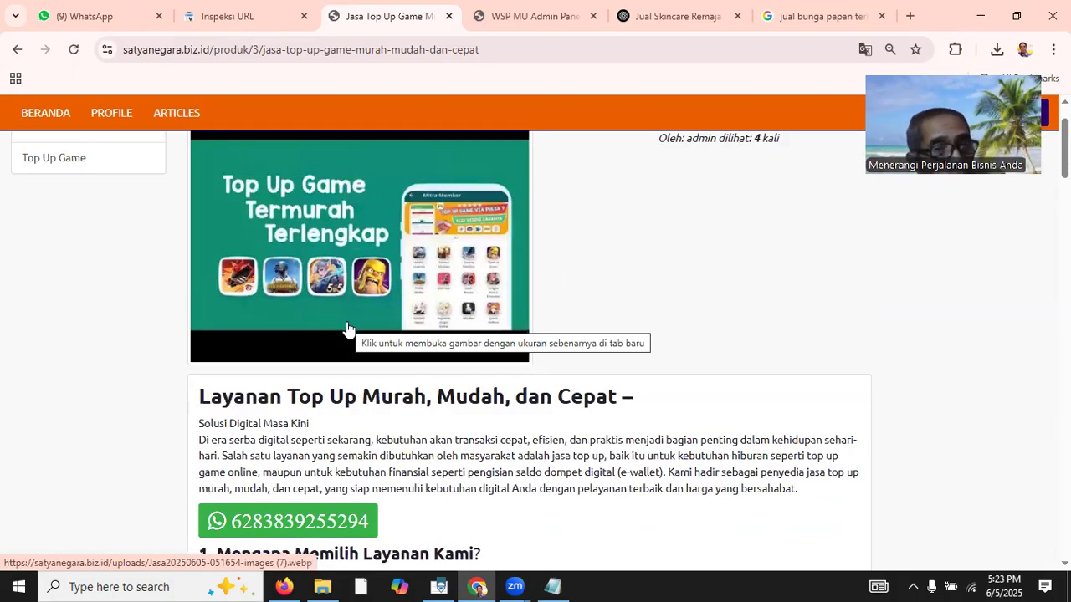
scroll(349, 328, "up", 2)
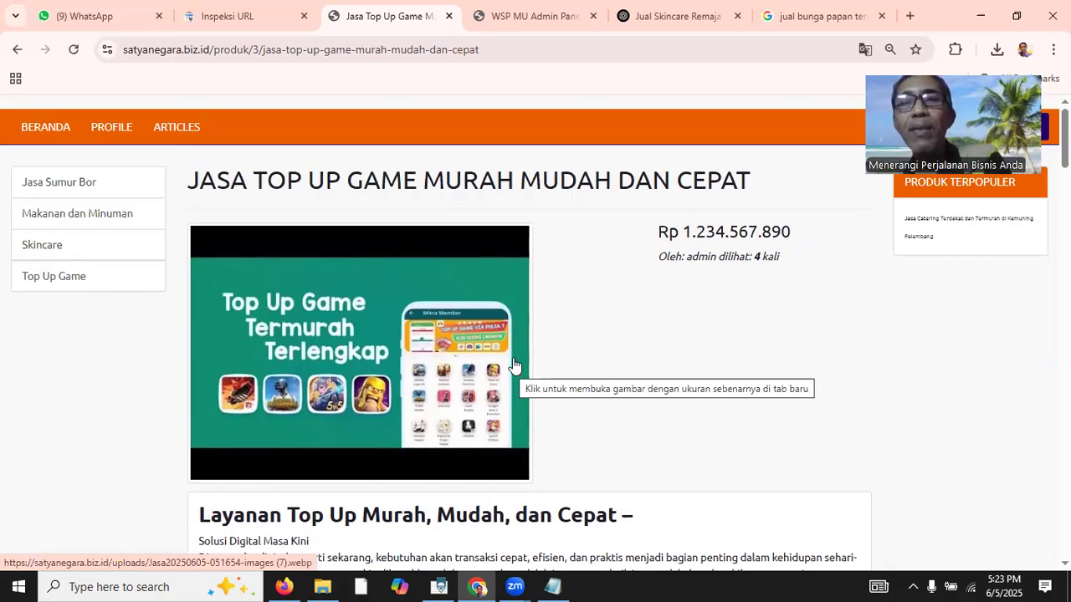
Recheck section 2, examining the game list and the start of "b. Top Up Dompet Digital (E-Wallet)"
scroll(513, 366, "down", 6)
scroll(516, 365, "down", 3)
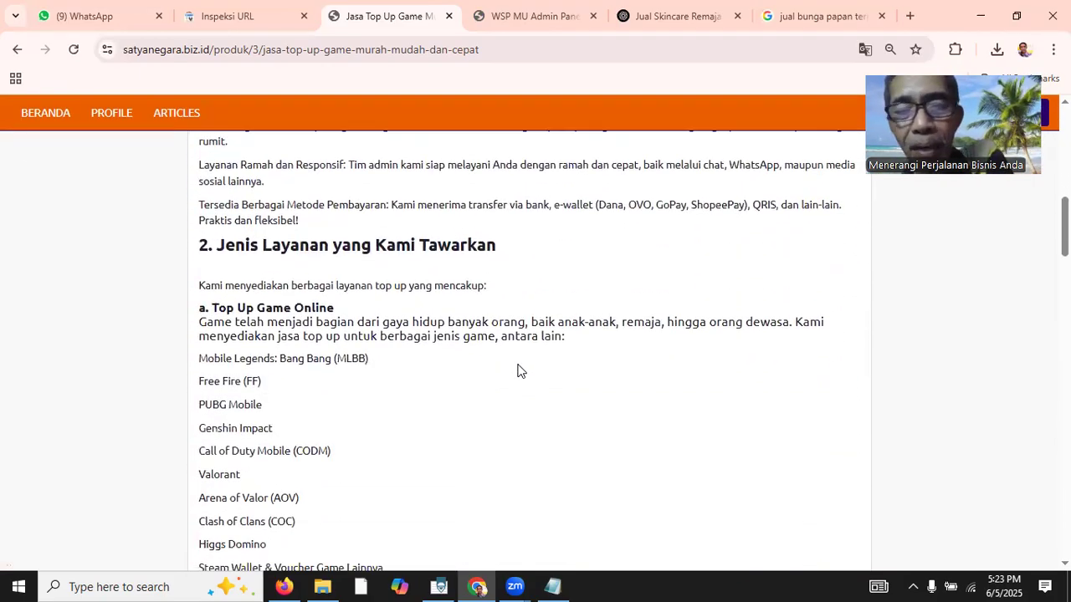
scroll(517, 370, "down", 2)
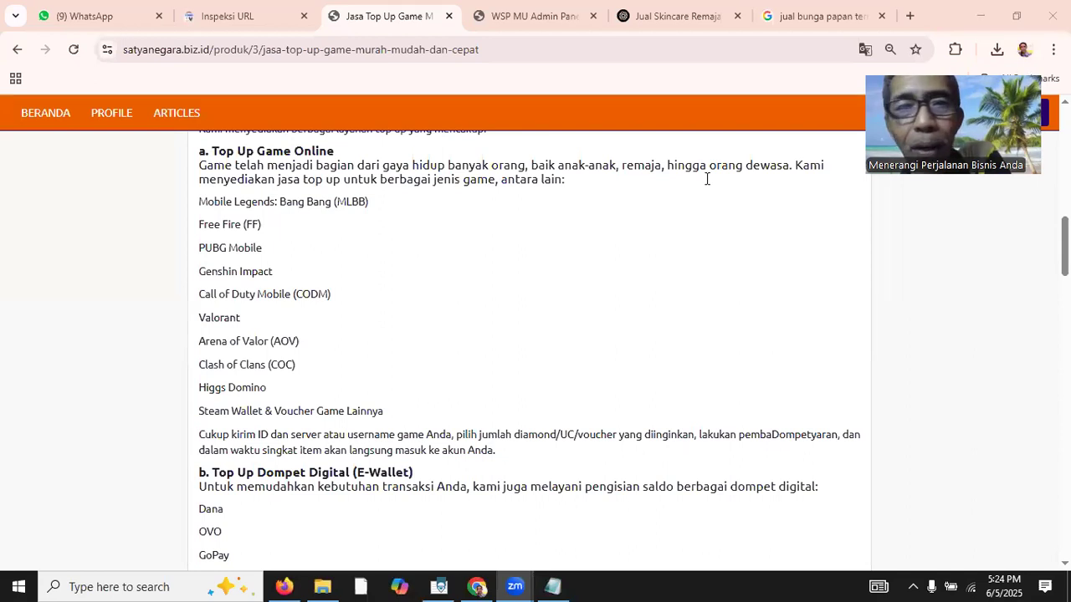
scroll(565, 259, "up", 10)
Return to the homepage, highlight the Jasa Top Up Game card's selling price and open that product
left_click(67, 134)
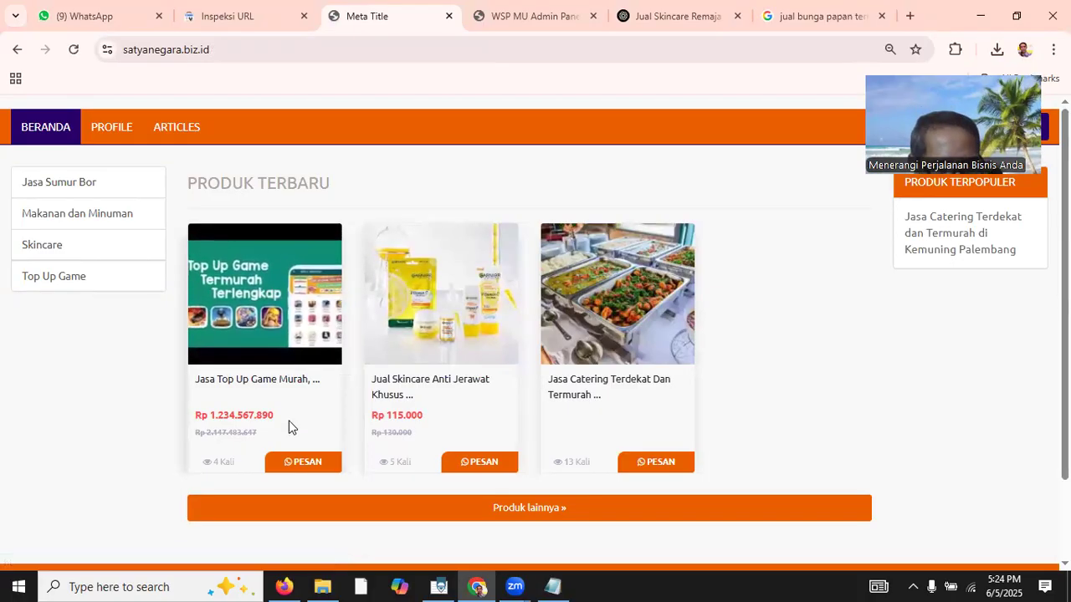
triple_click(199, 425)
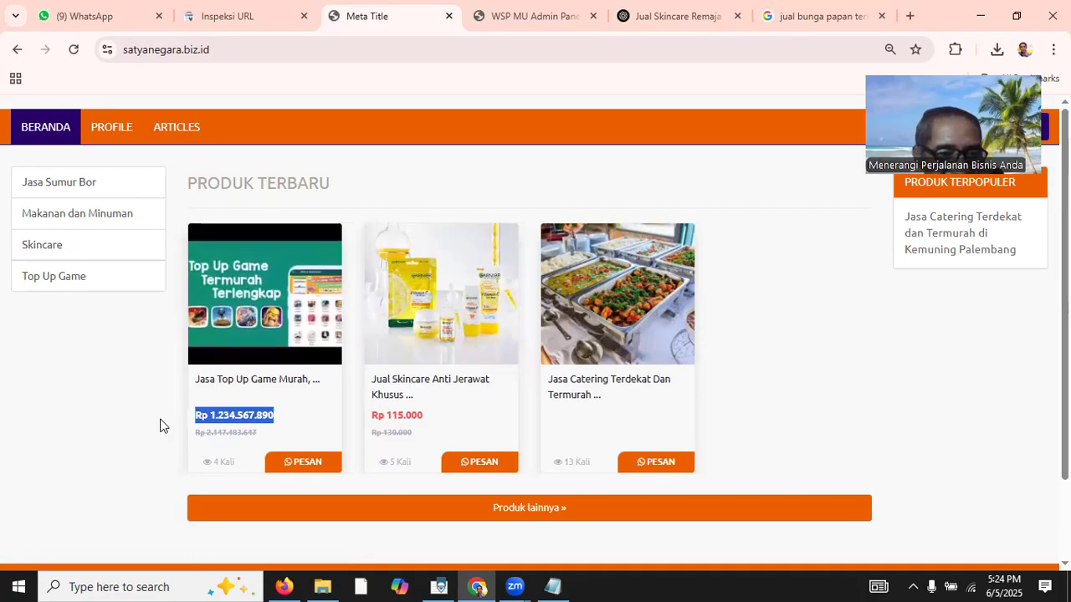
left_click(273, 382)
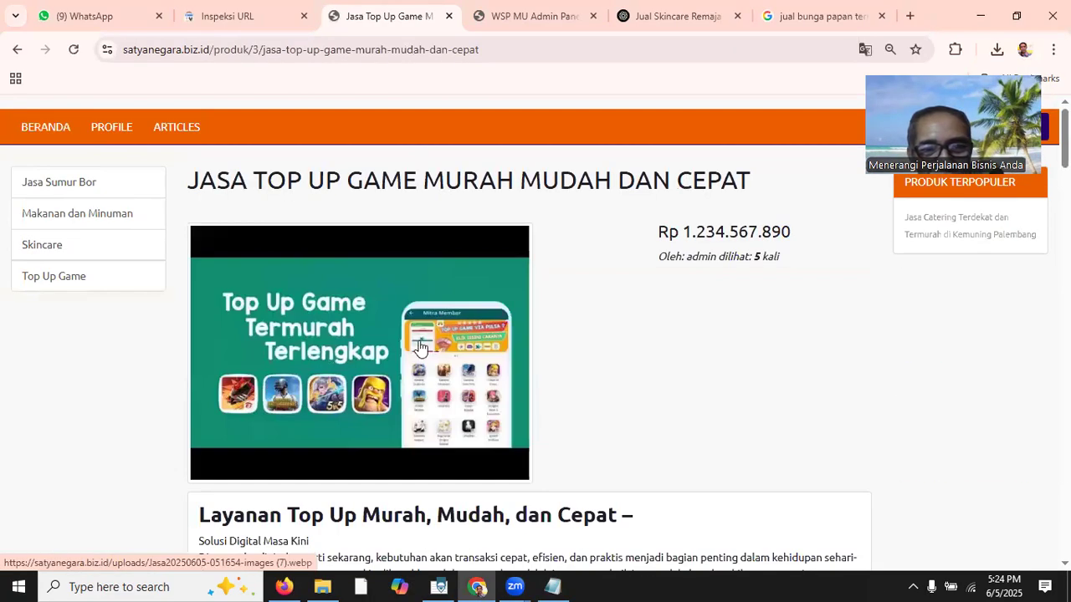
Highlight the price shown beside the image on the Top Up Game product page, and clear the selection
left_click_drag(686, 234, 799, 239)
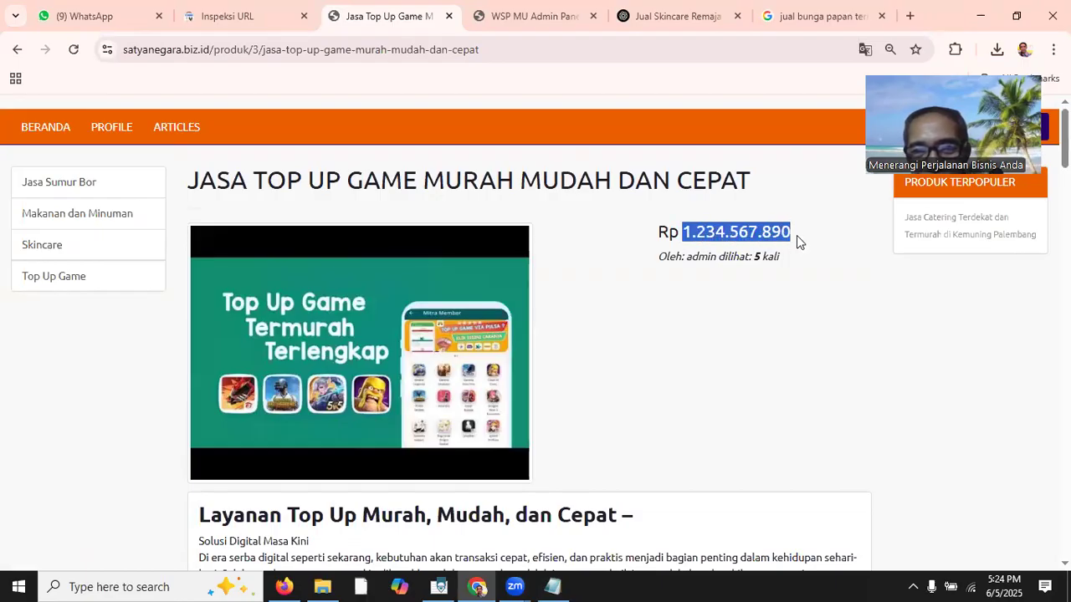
left_click(696, 249)
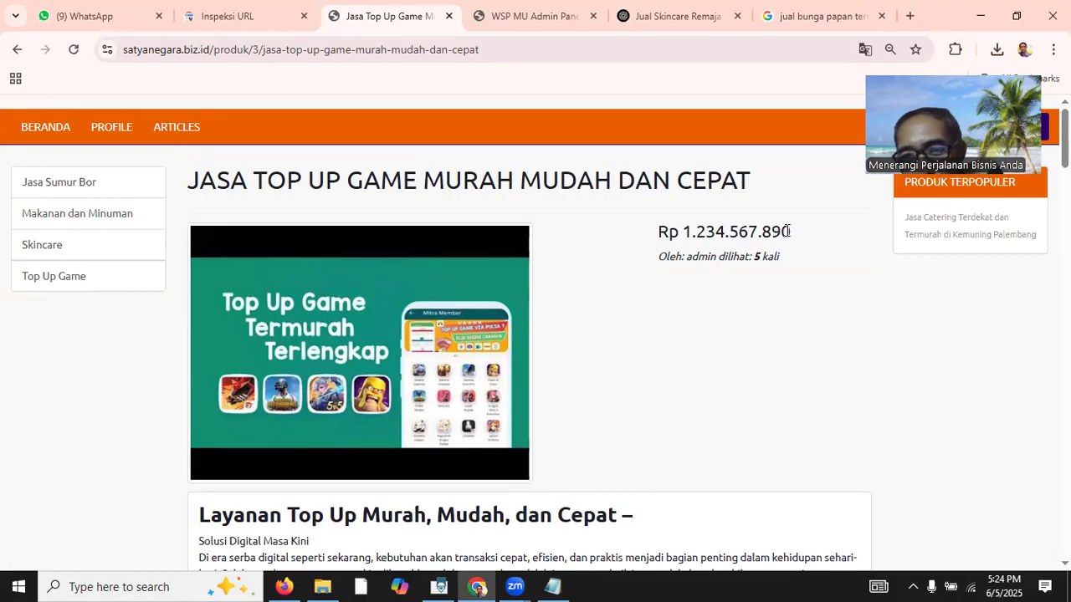
left_click_drag(796, 237, 667, 225)
left_click(694, 365)
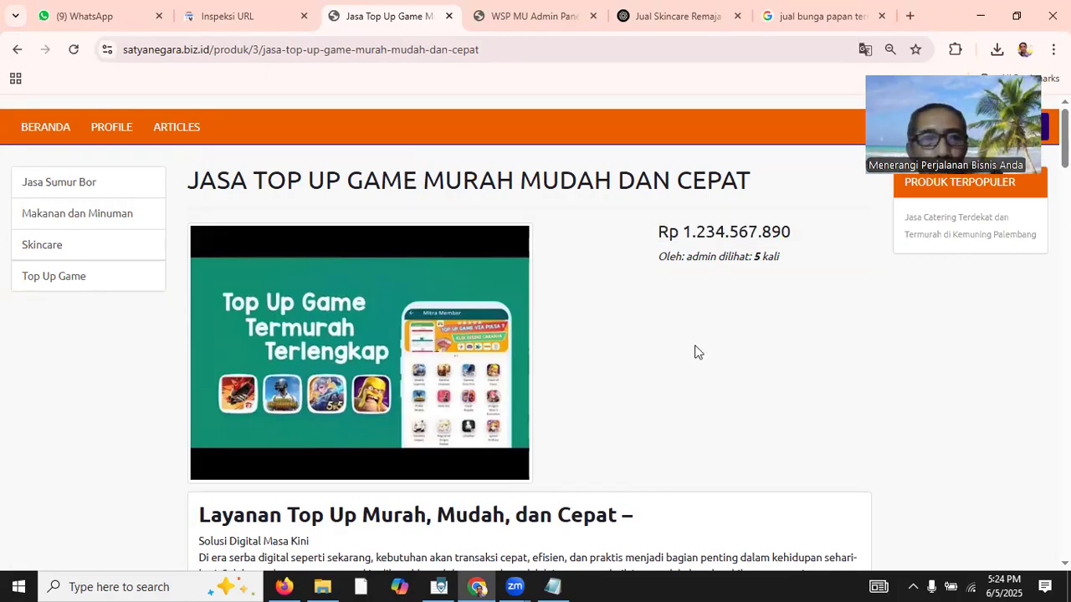
Highlight the heading "1. Mengapa Memilih Layanan Kami?" and the text in section 3 to compare the description's formatting
scroll(694, 352, "down", 4)
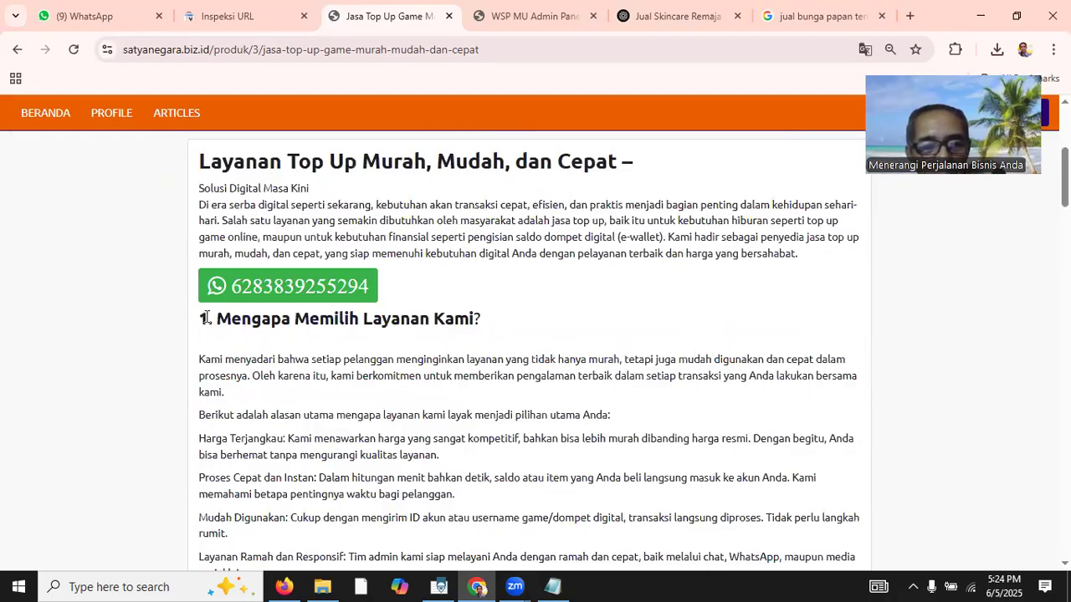
left_click_drag(201, 321, 318, 335)
scroll(318, 335, "down", 10)
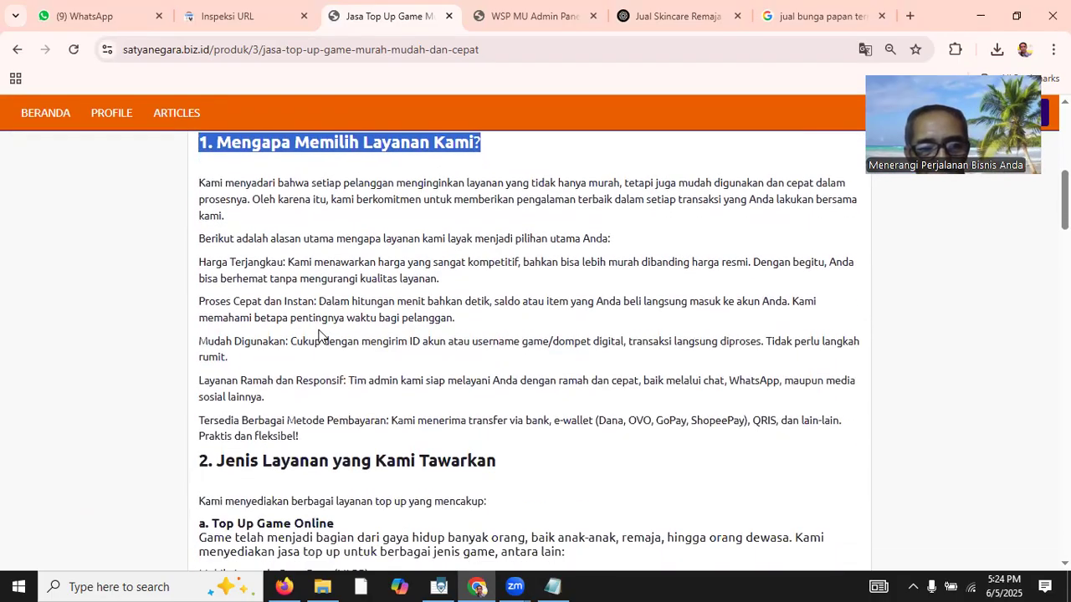
scroll(326, 332, "down", 3)
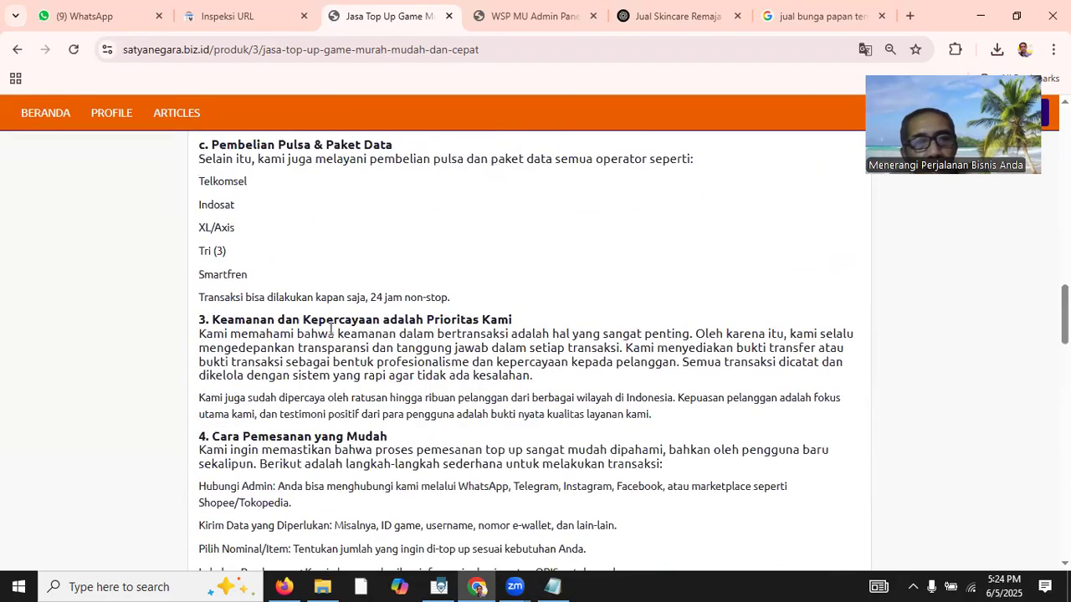
scroll(331, 329, "down", 1)
left_click_drag(237, 285, 461, 333)
left_click(415, 289)
left_click(470, 288)
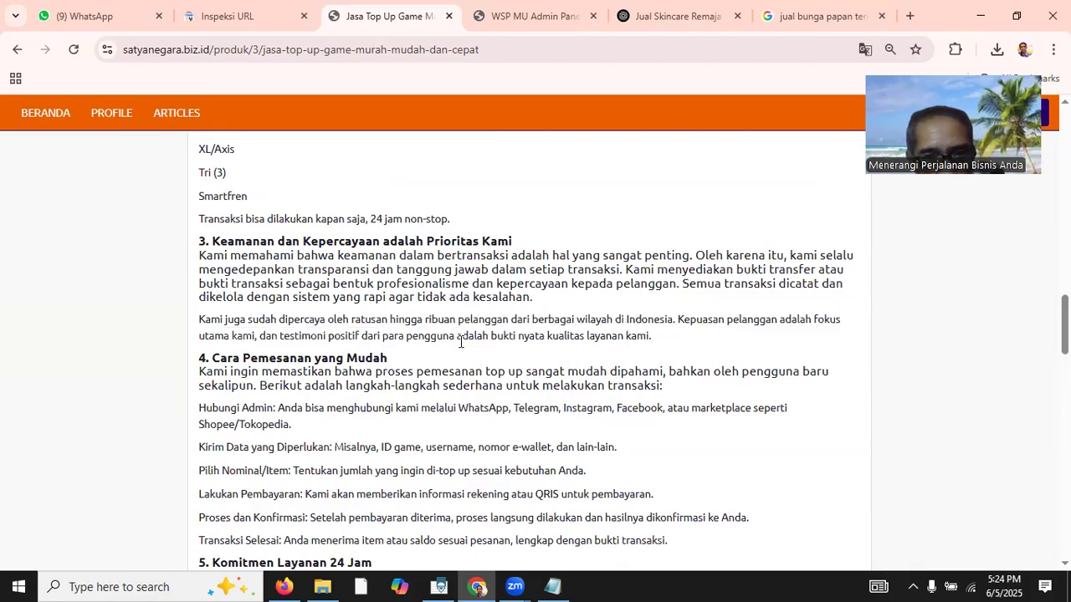
Review the description's closing sections and tag list, and return to the homepage's latest products
scroll(460, 347, "down", 1)
scroll(459, 348, "down", 18)
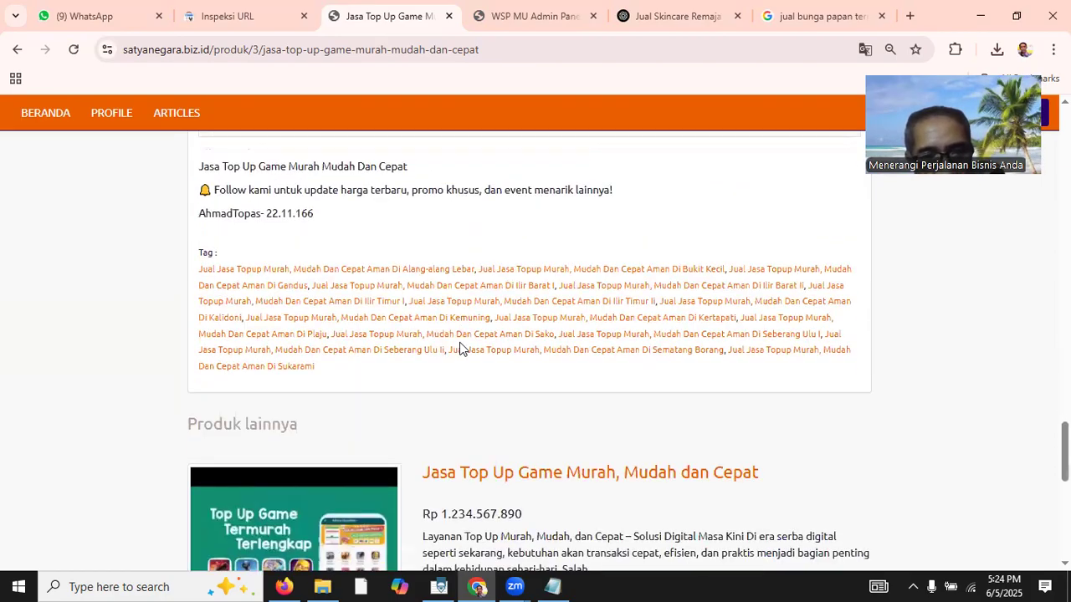
scroll(459, 348, "down", 2)
scroll(459, 348, "up", 20)
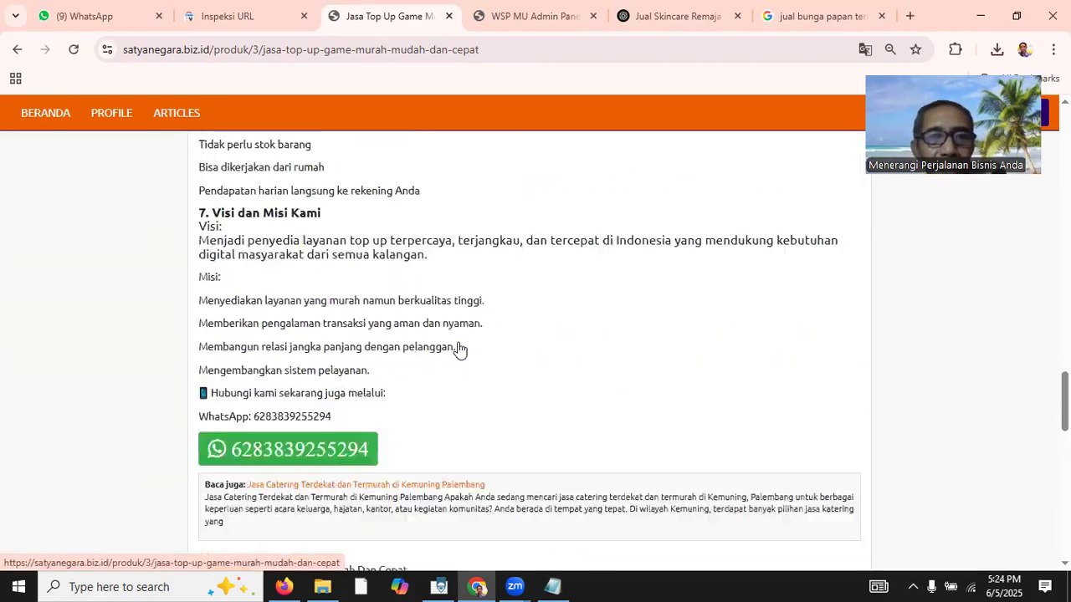
left_click(56, 124)
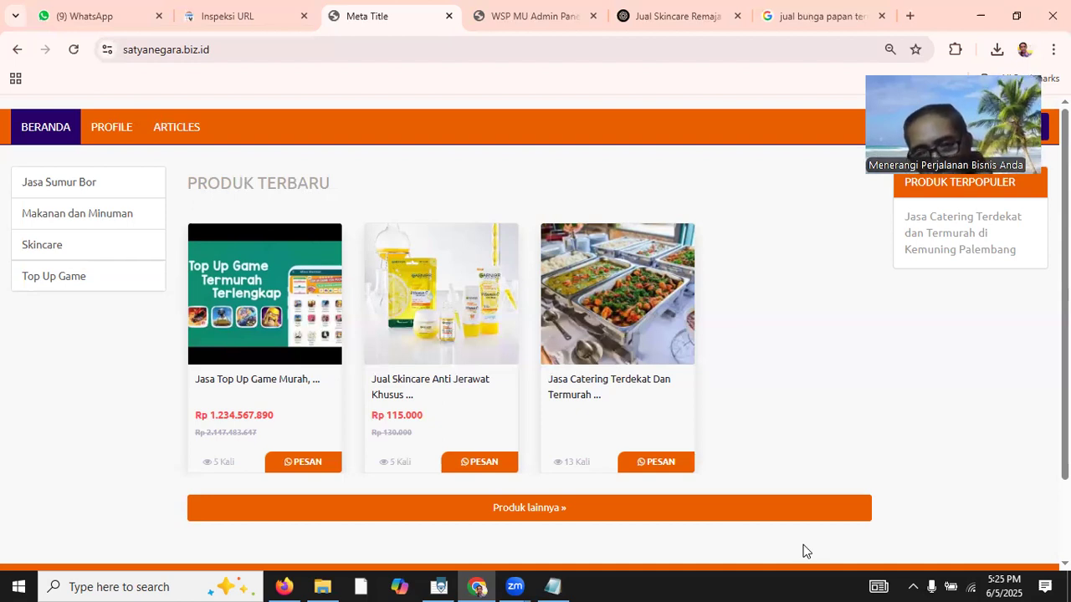
left_click(806, 552)
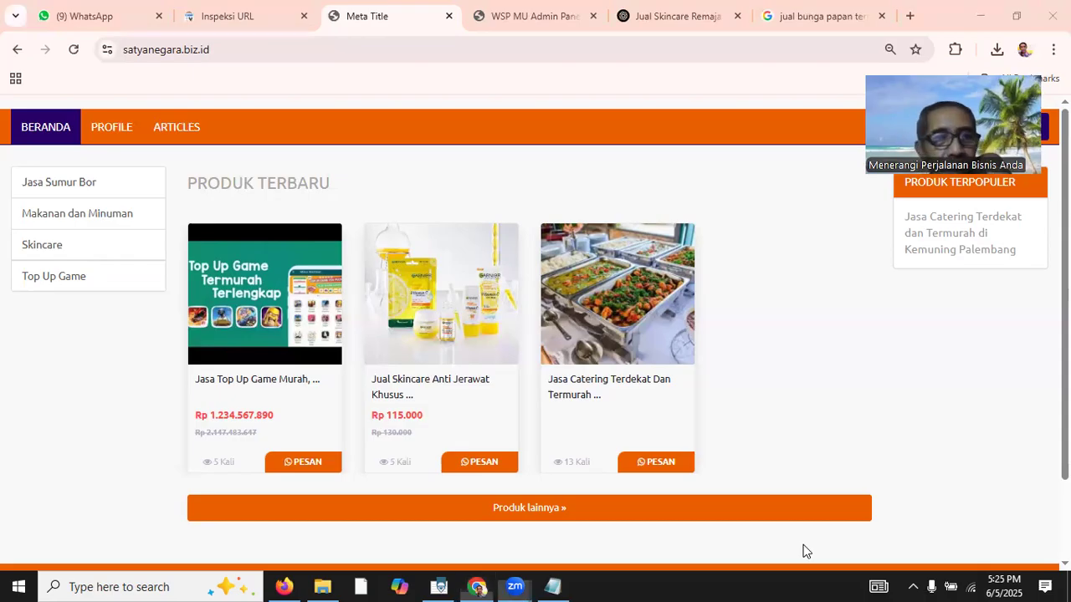